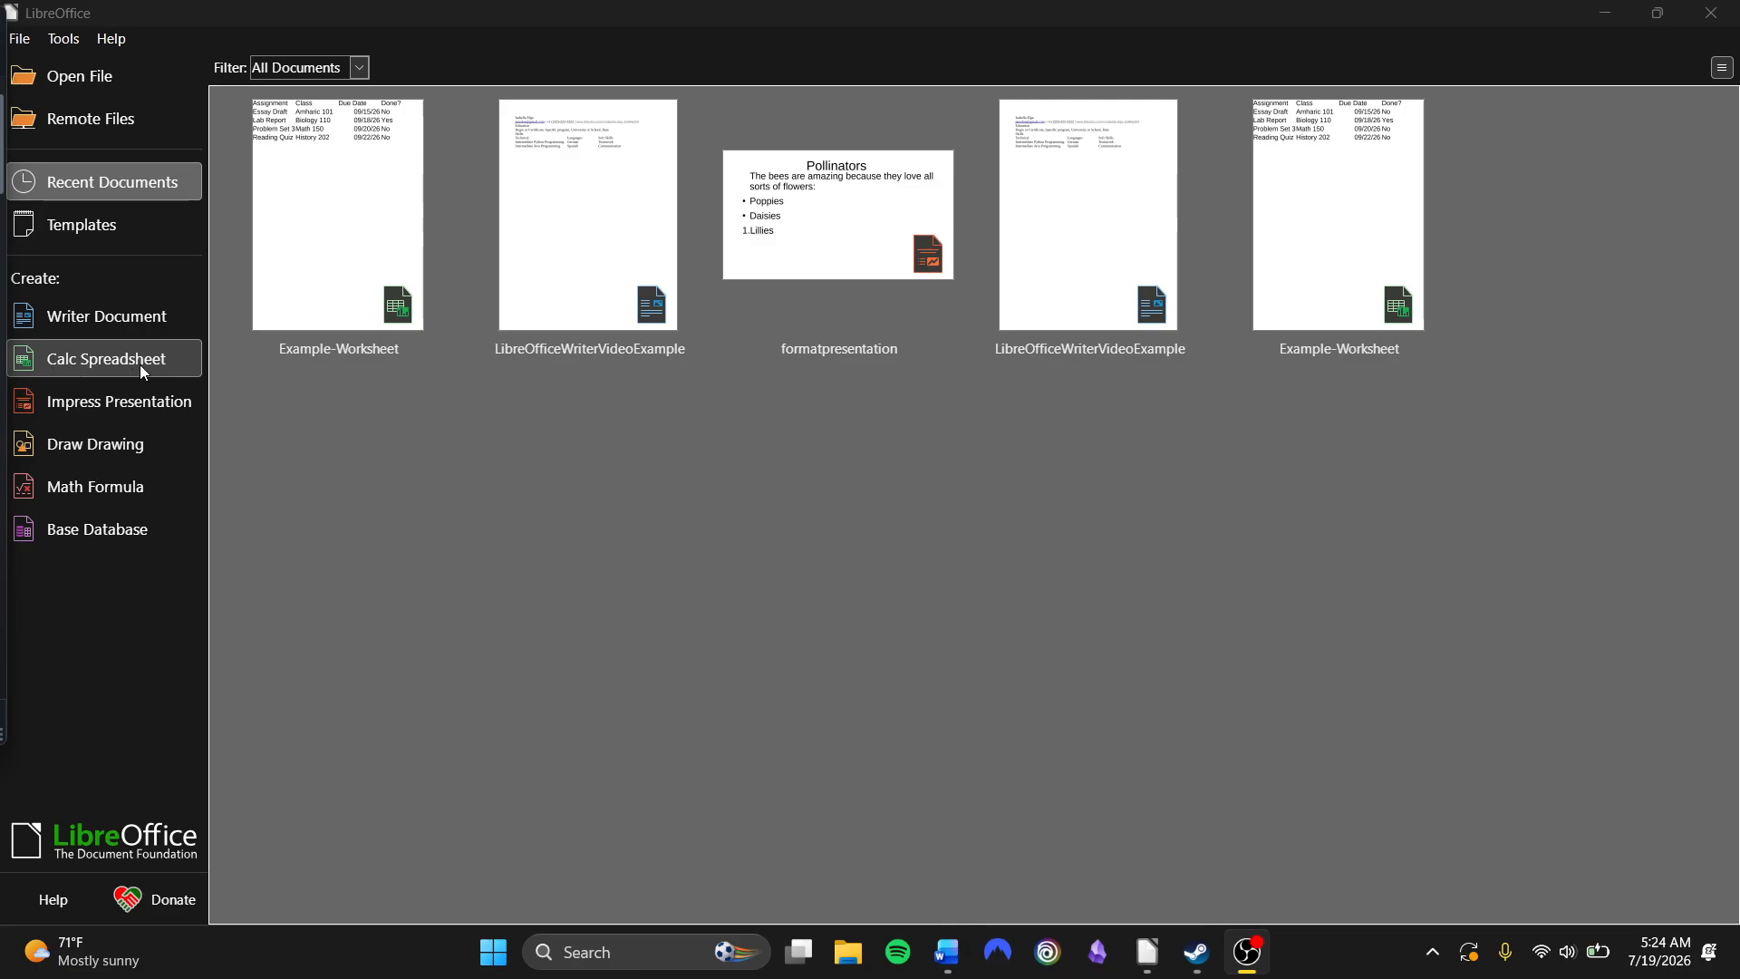
Open Example-Worksheet.ods from the Calc folder inside the ComputerLiteracyClasses - Copy folder.
left_click(128, 80)
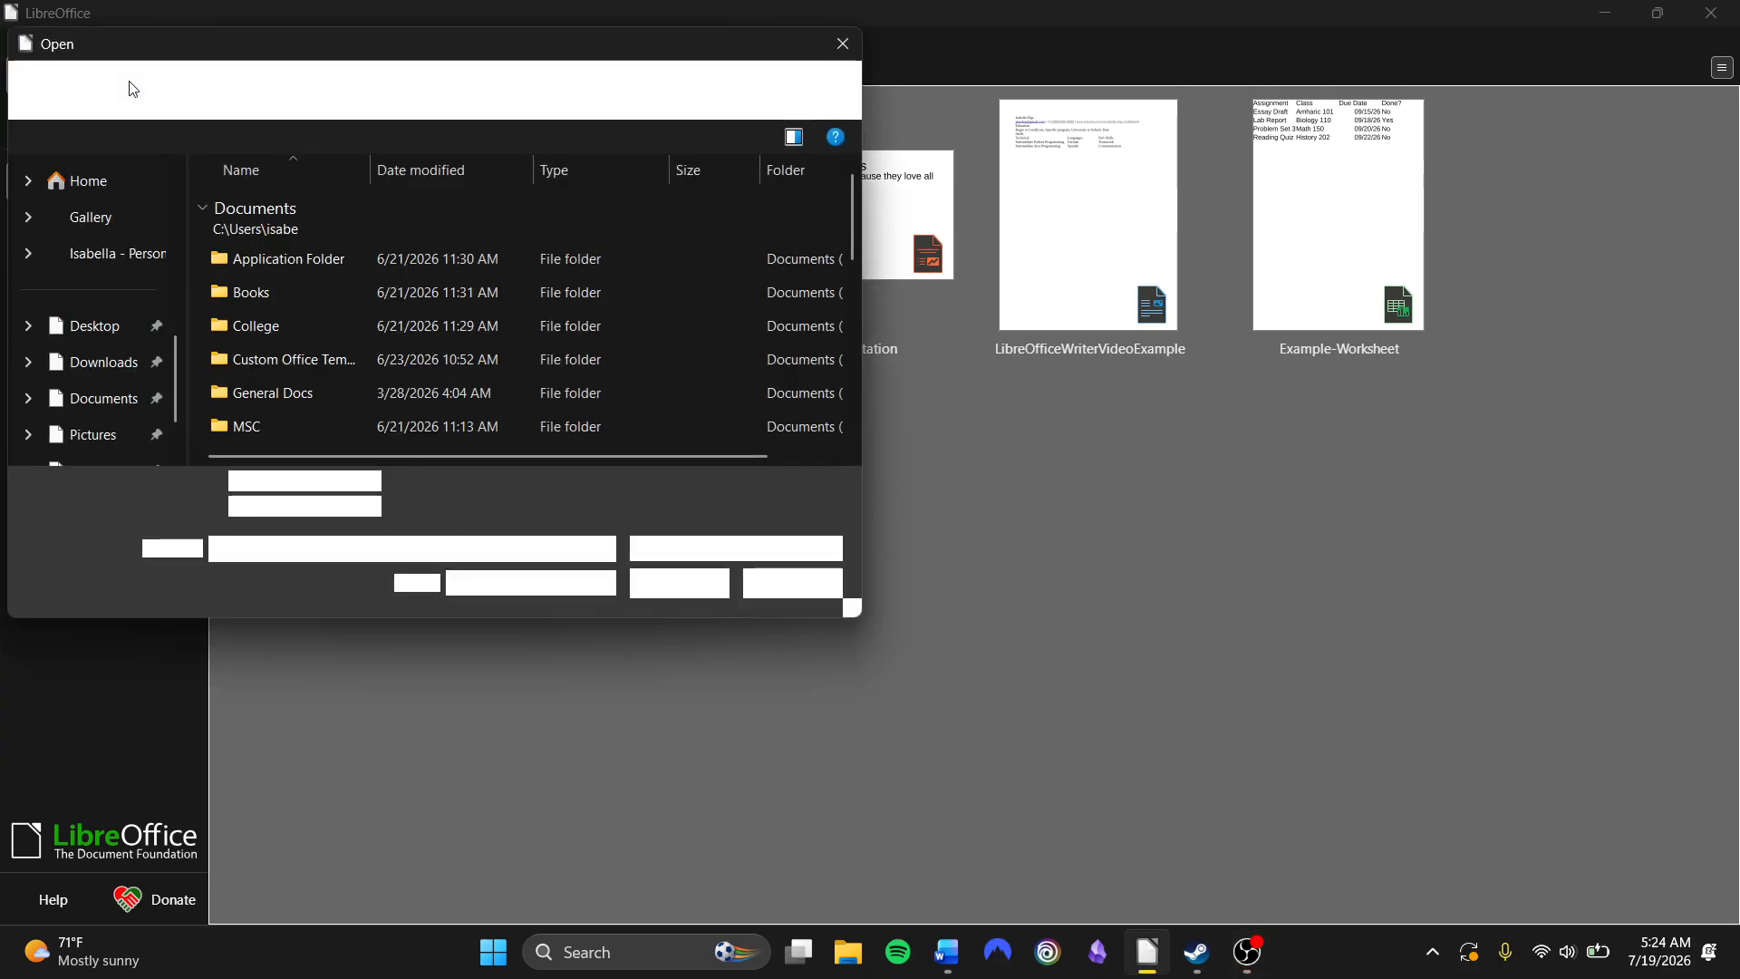
scroll(135, 344, "up", 3)
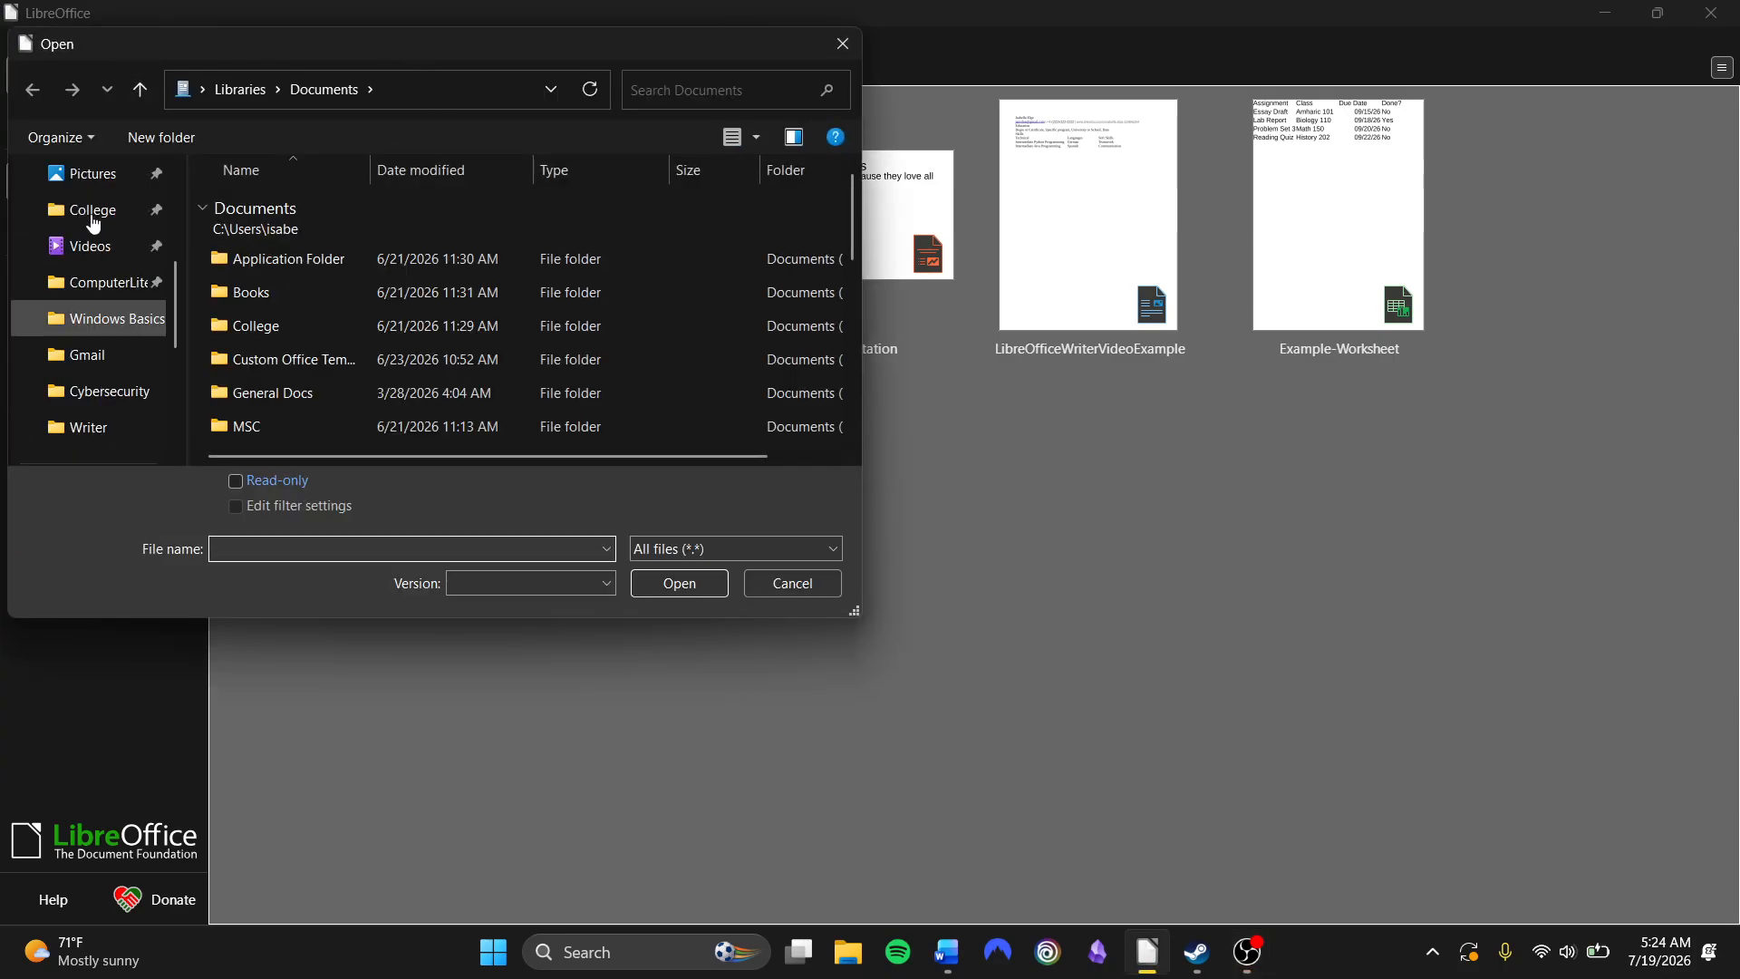
left_click(108, 281)
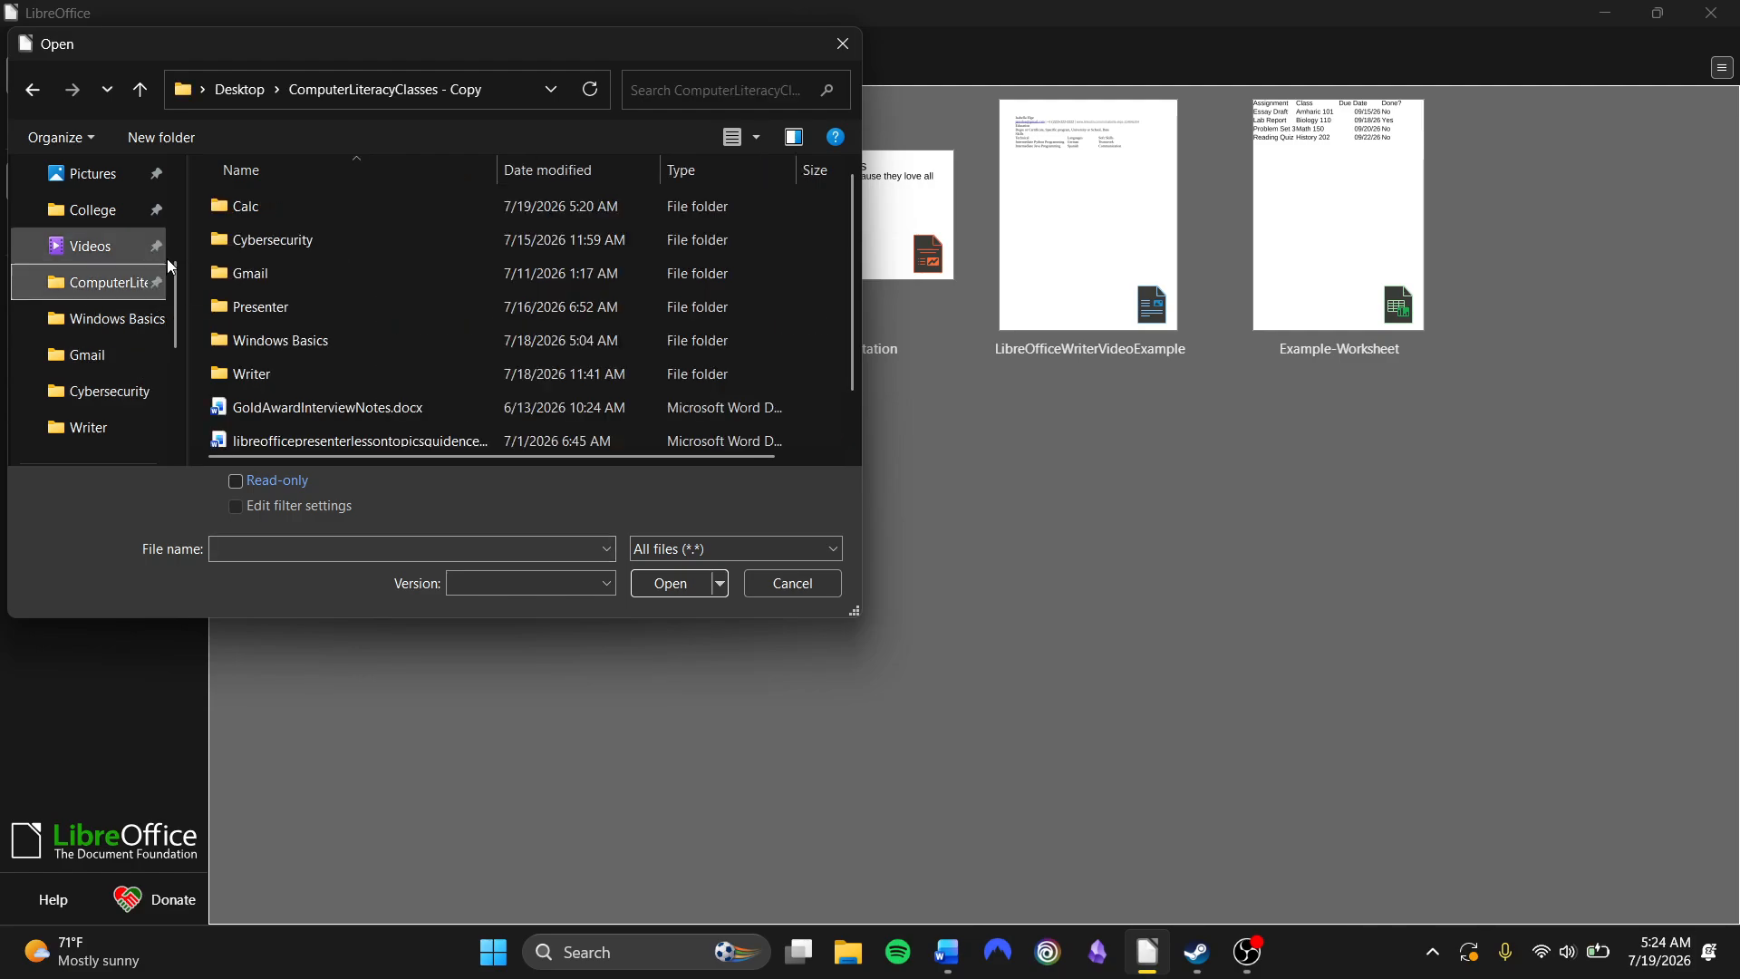
double_click(292, 215)
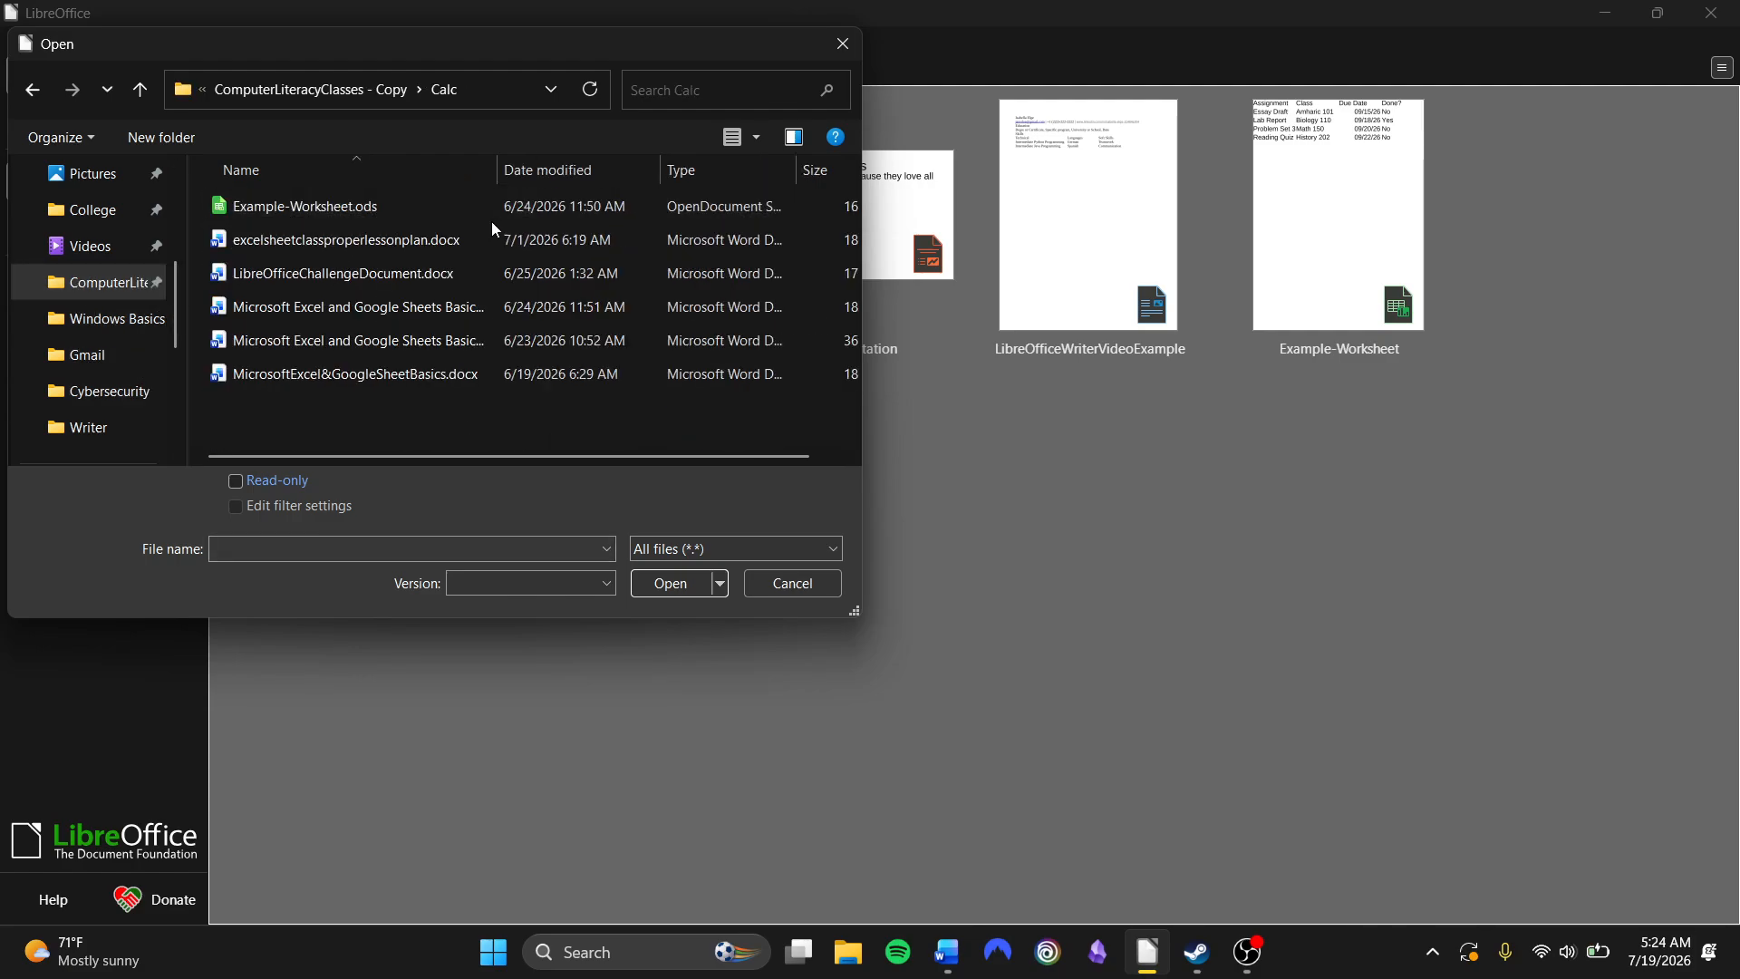
left_click(422, 205)
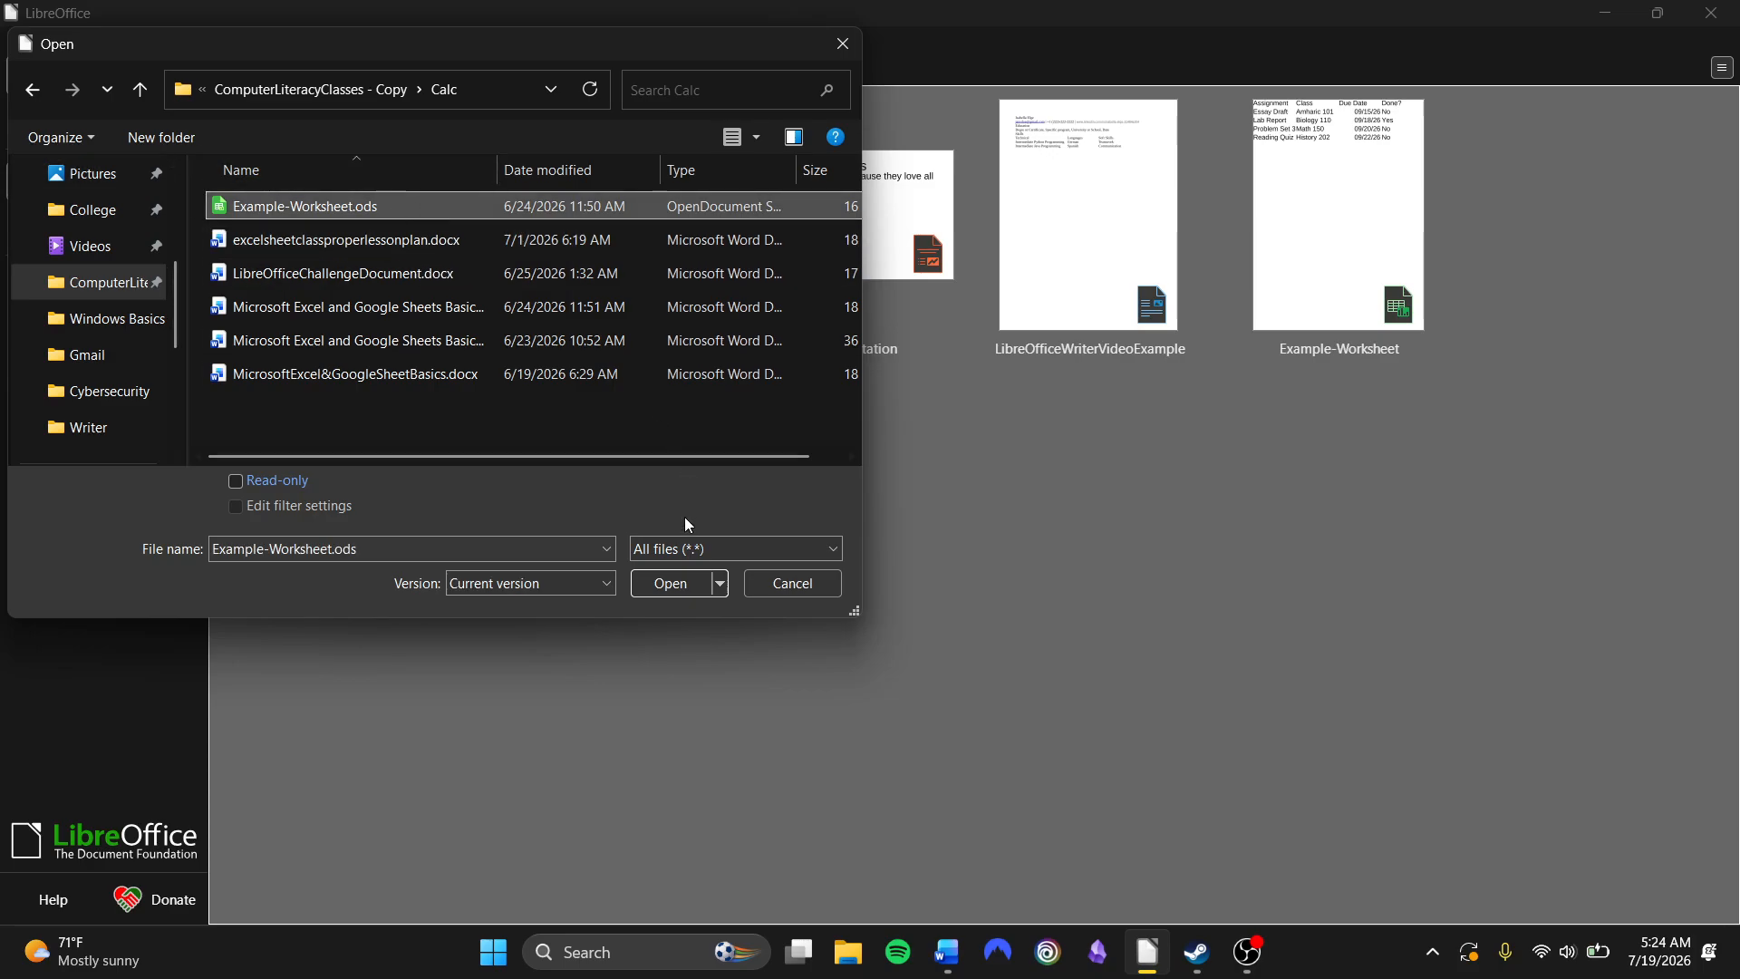
left_click(672, 593)
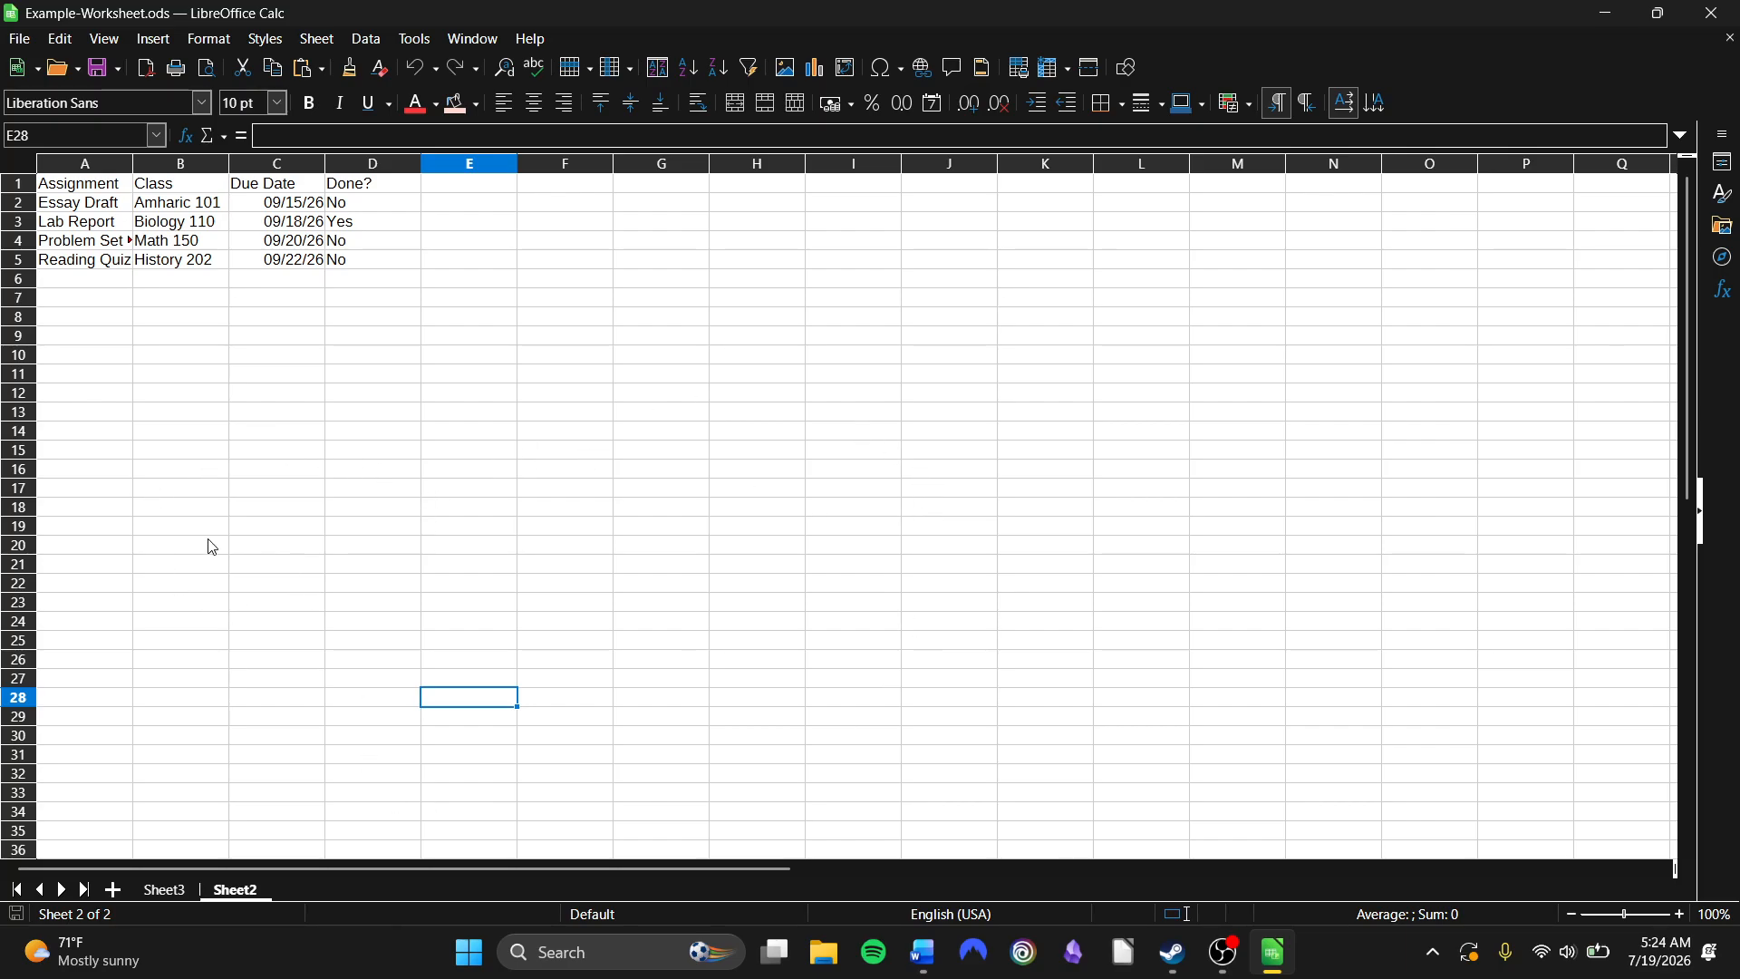
View the PDF export options for the worksheet and close them without exporting.
left_click(22, 40)
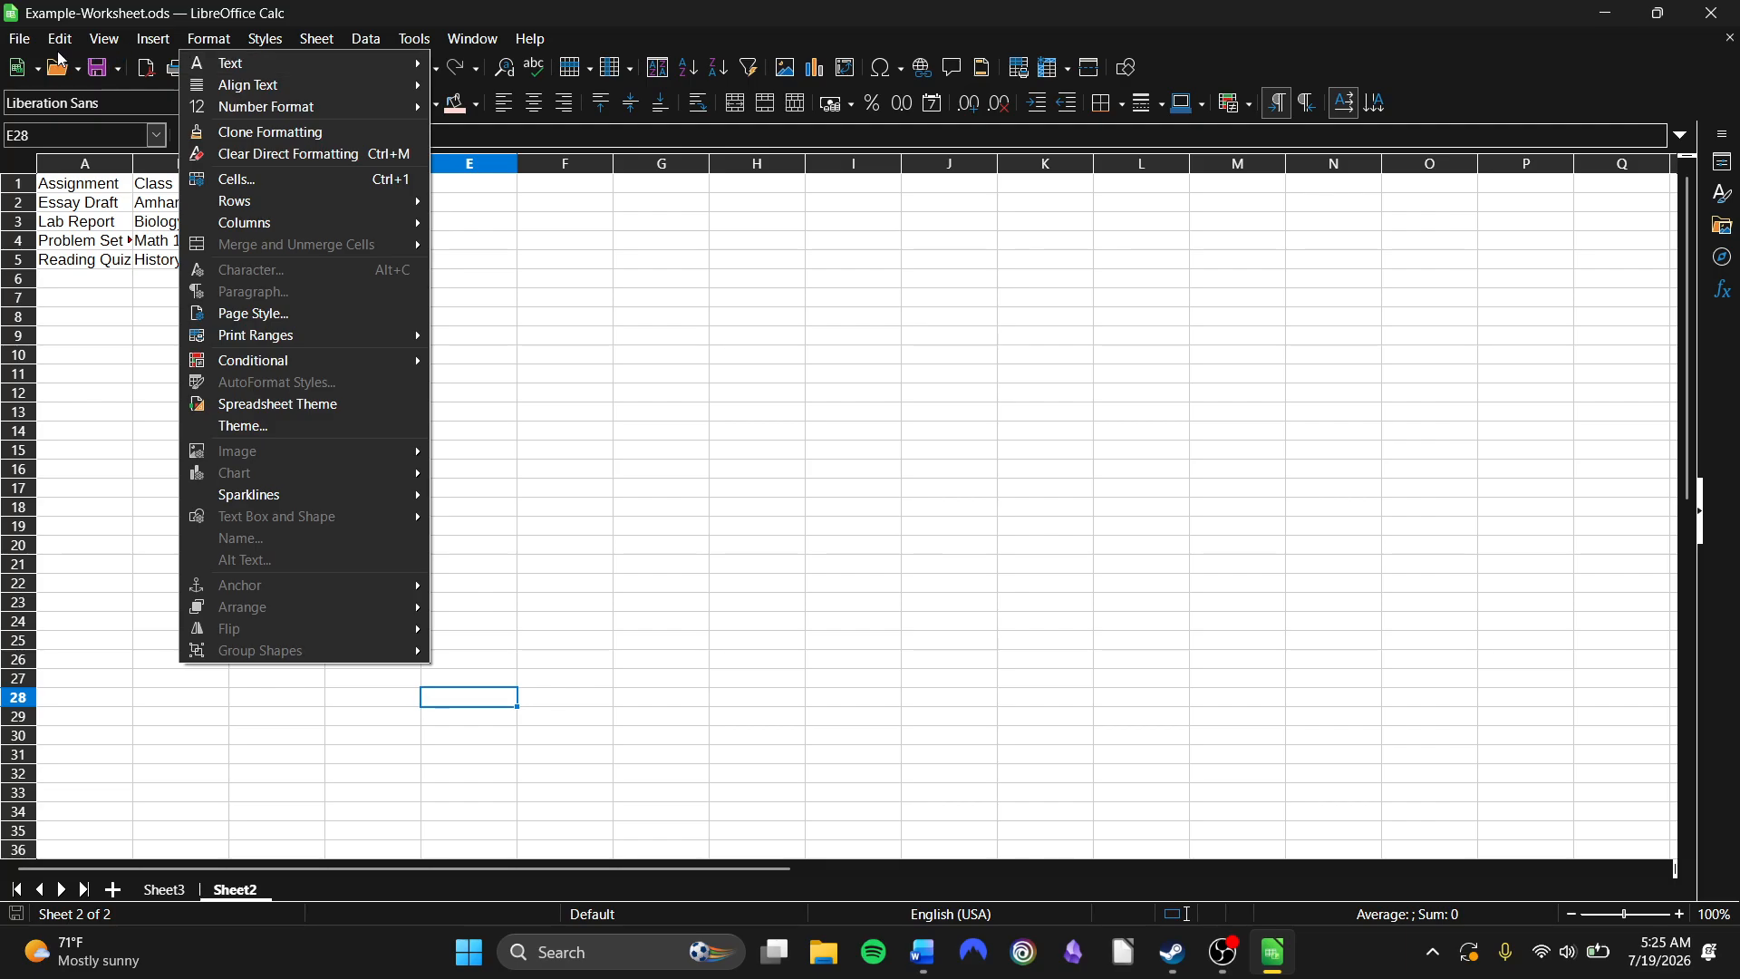
mouse_move(20, 38)
mouse_move(55, 63)
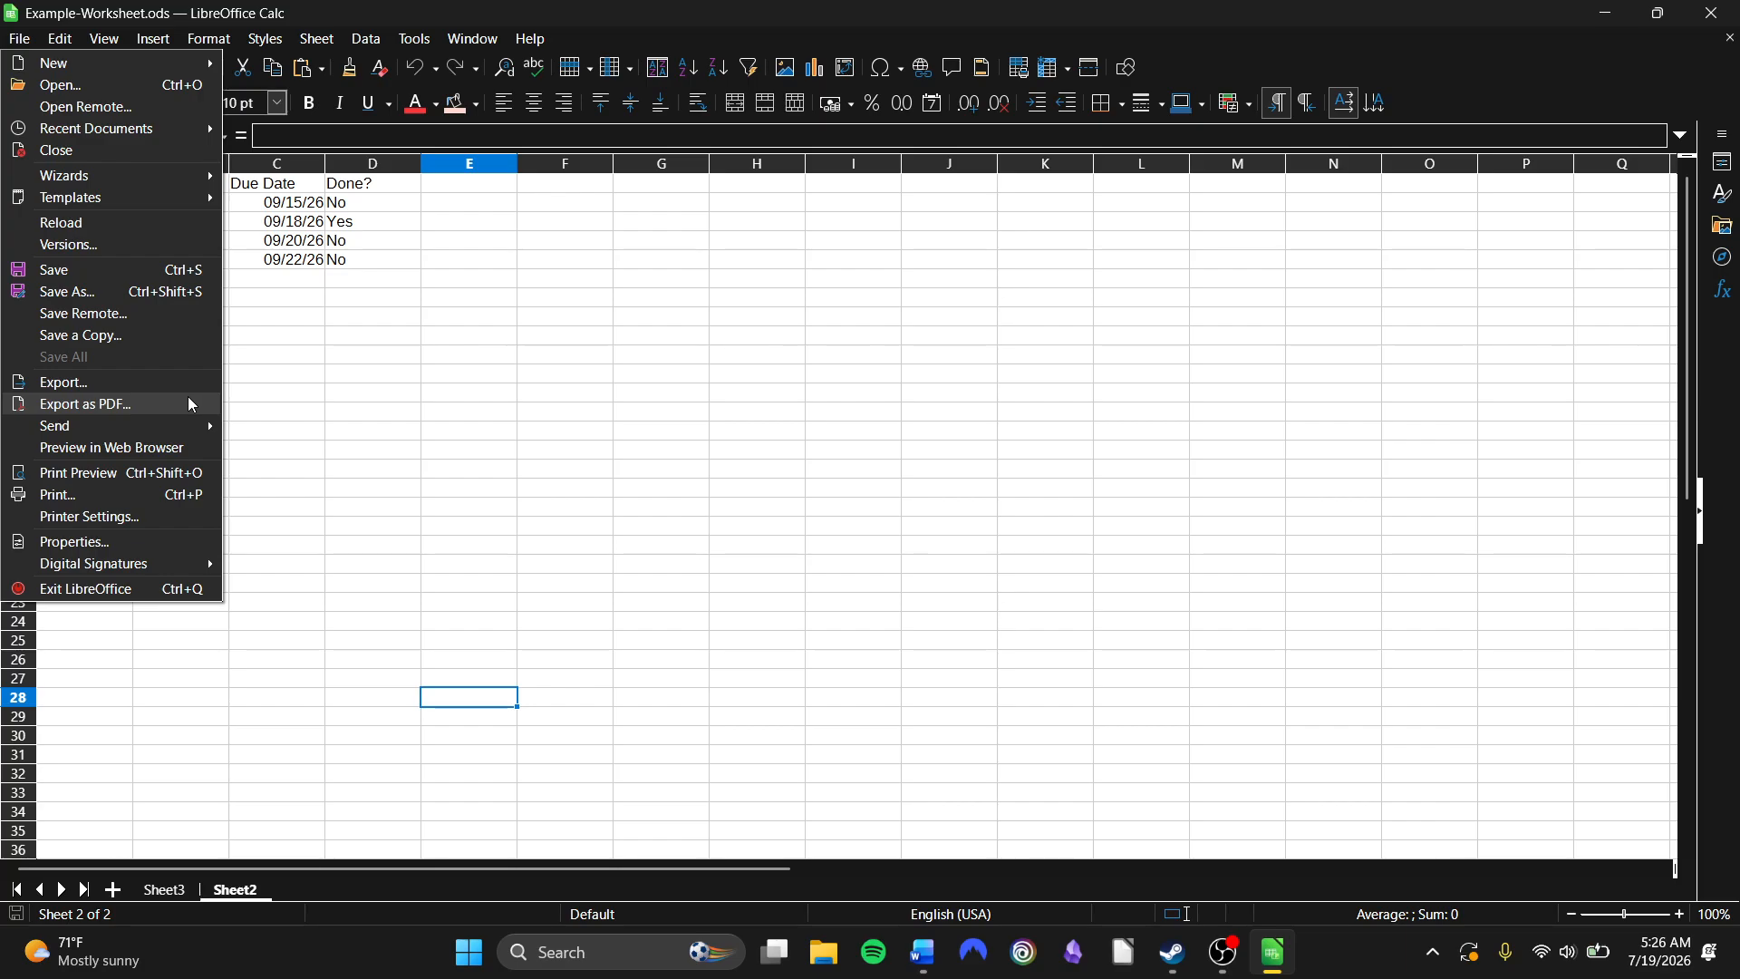
left_click(124, 403)
left_click(1275, 234)
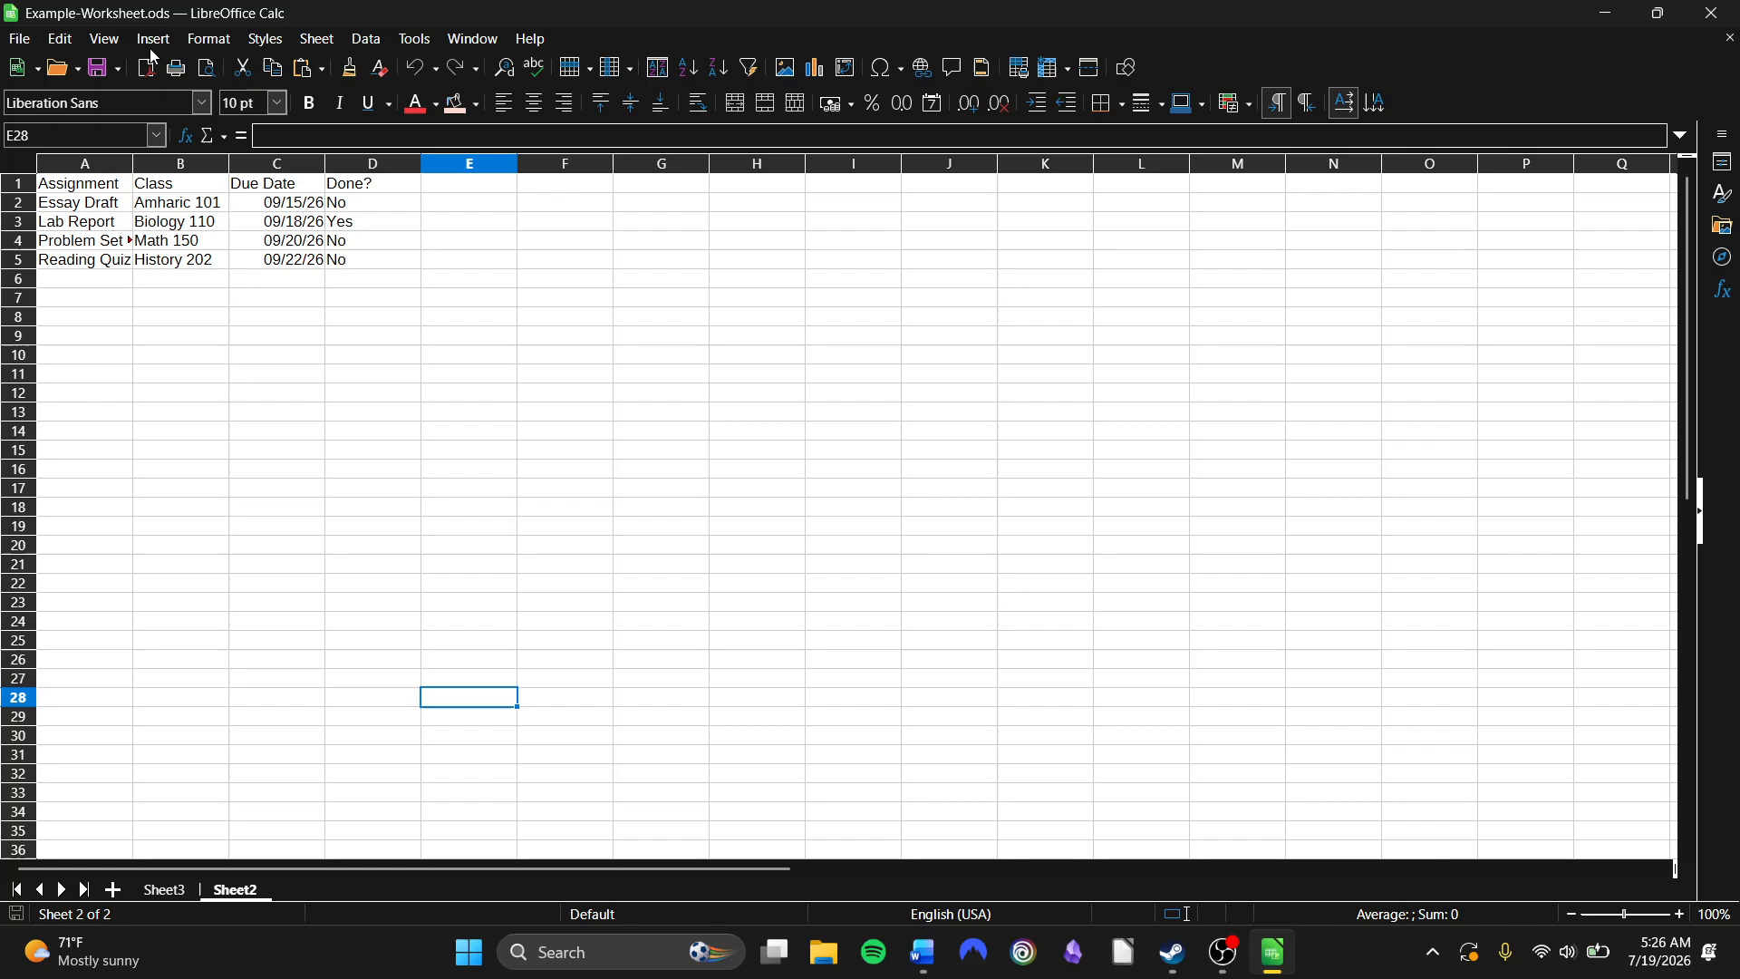
Review the file formats available for exporting the worksheet and cancel the export.
left_click(19, 39)
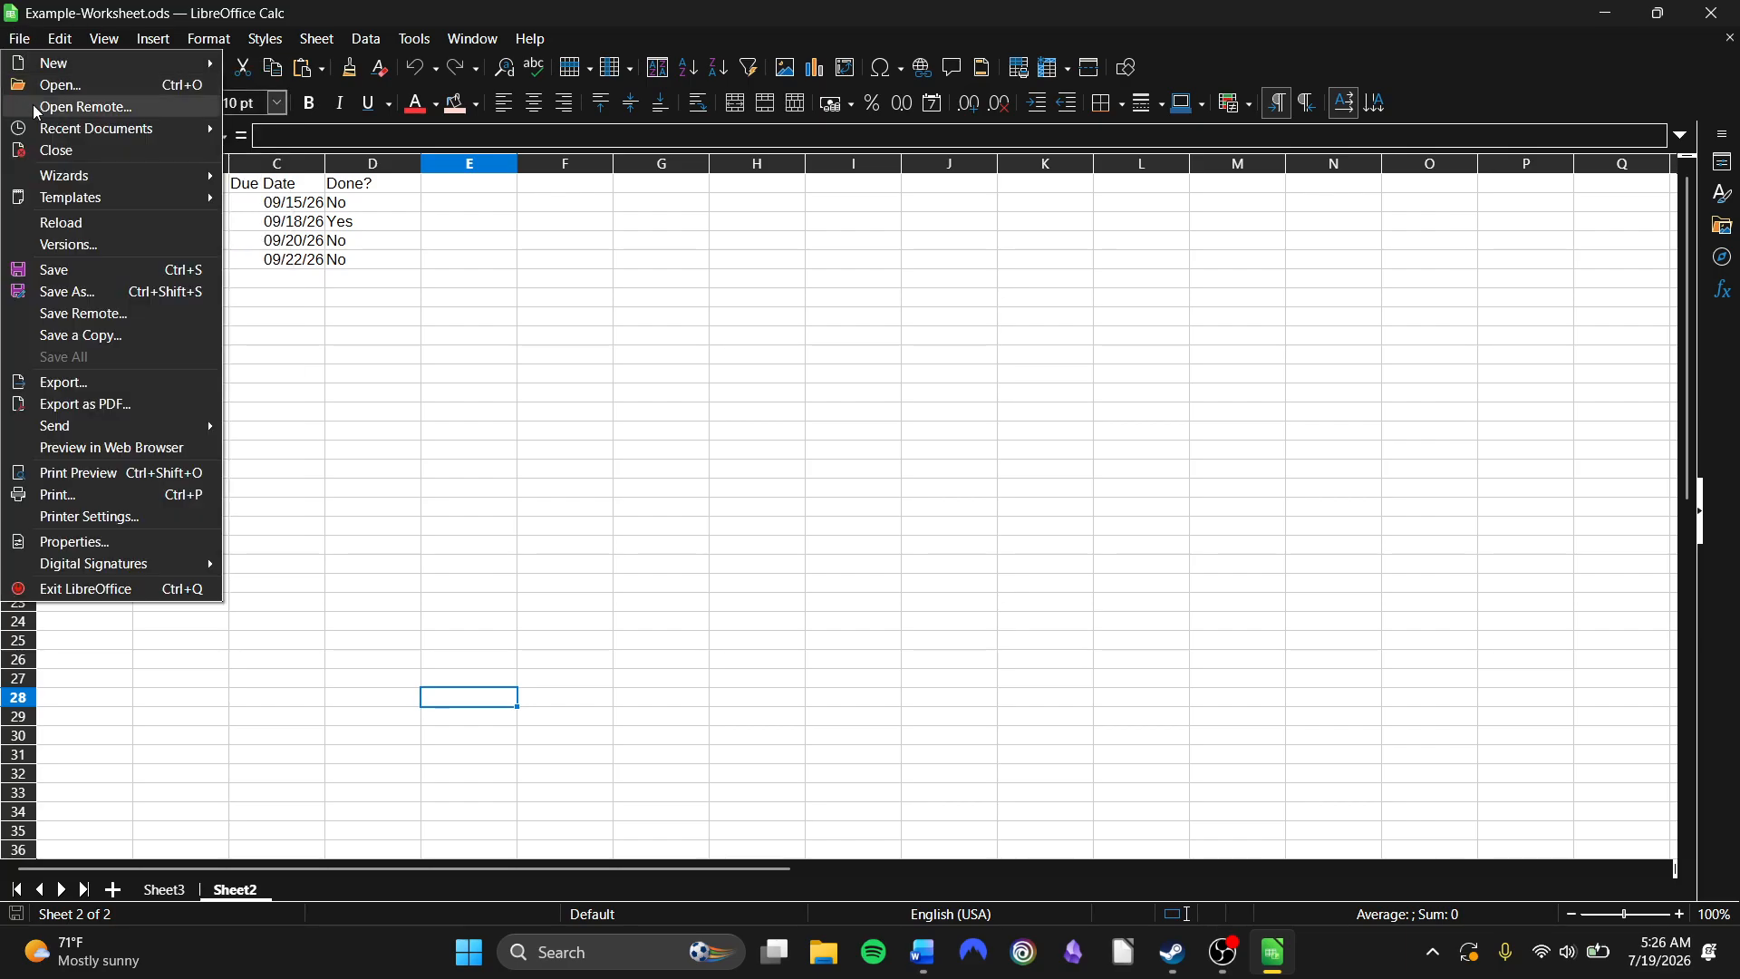
left_click(78, 381)
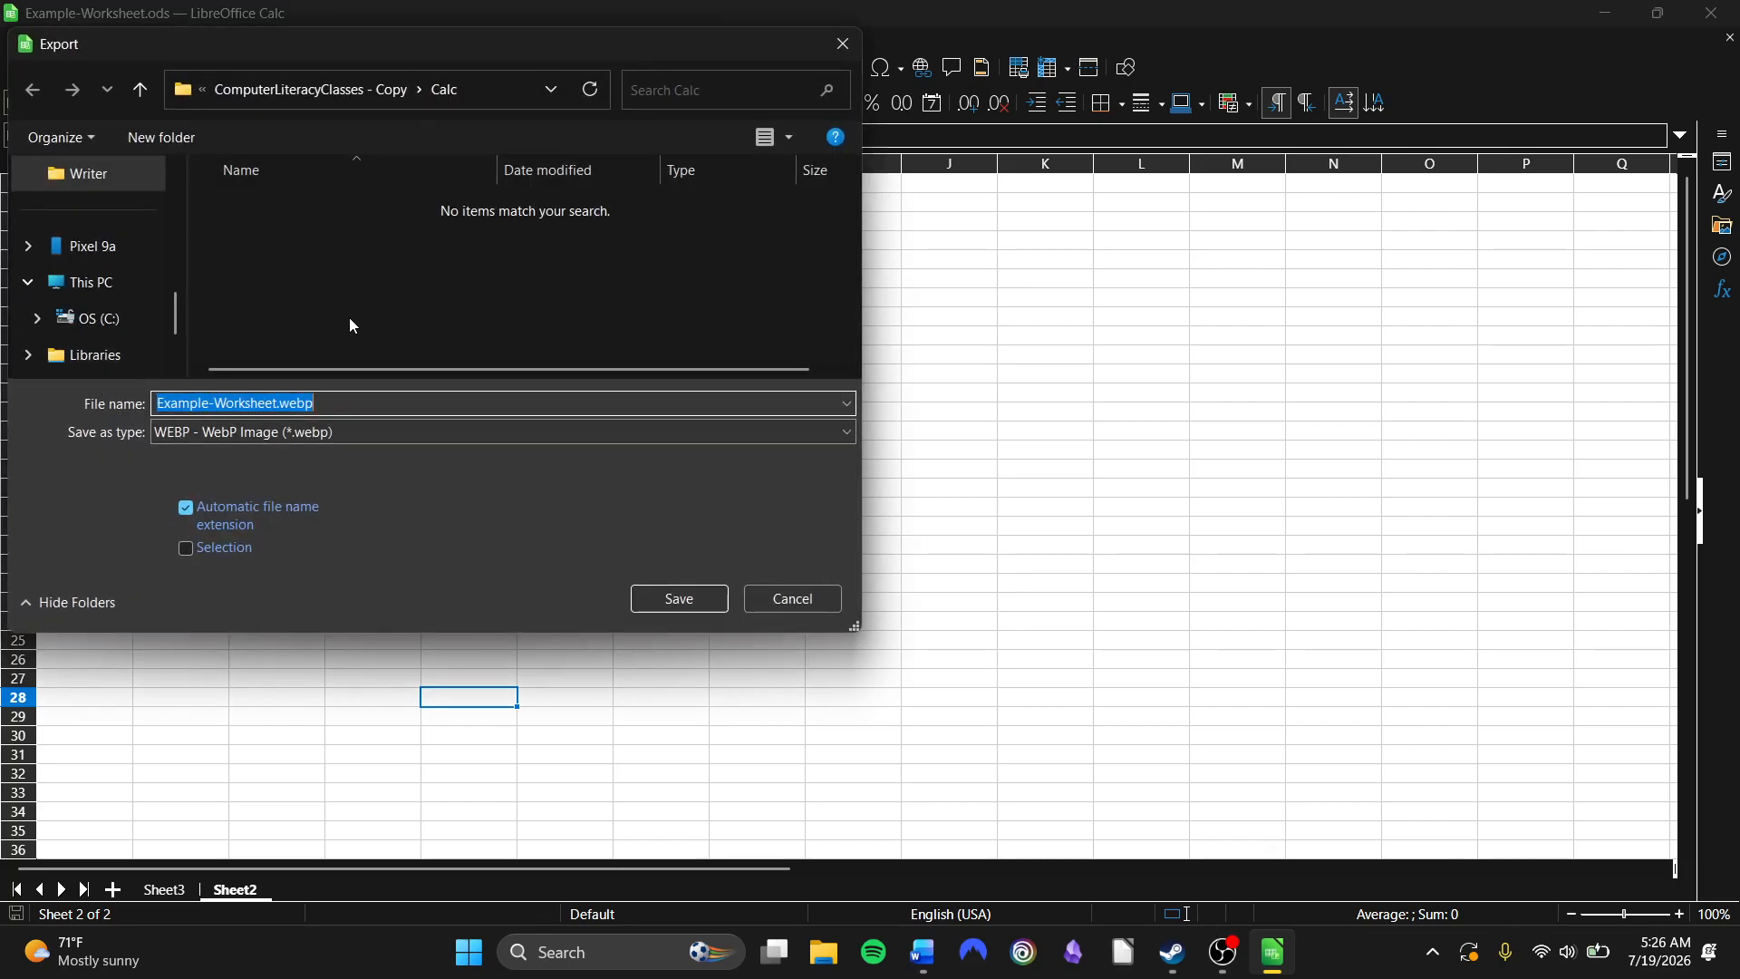
left_click(339, 429)
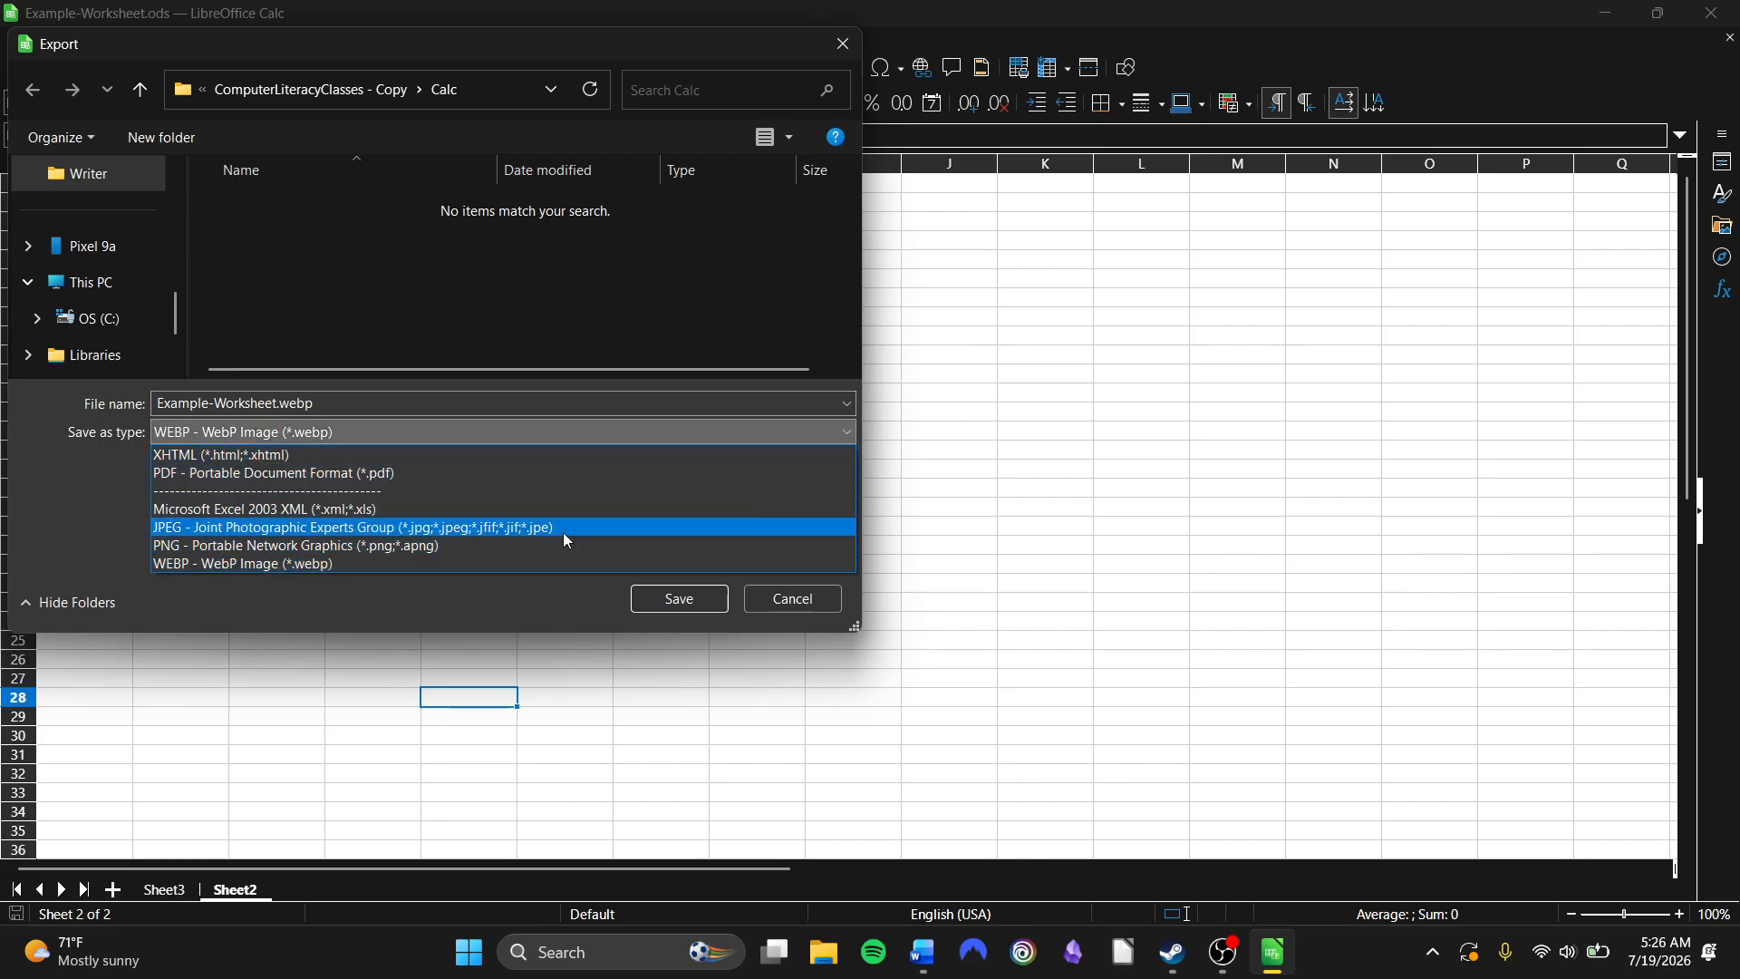
left_click(779, 594)
left_click(782, 596)
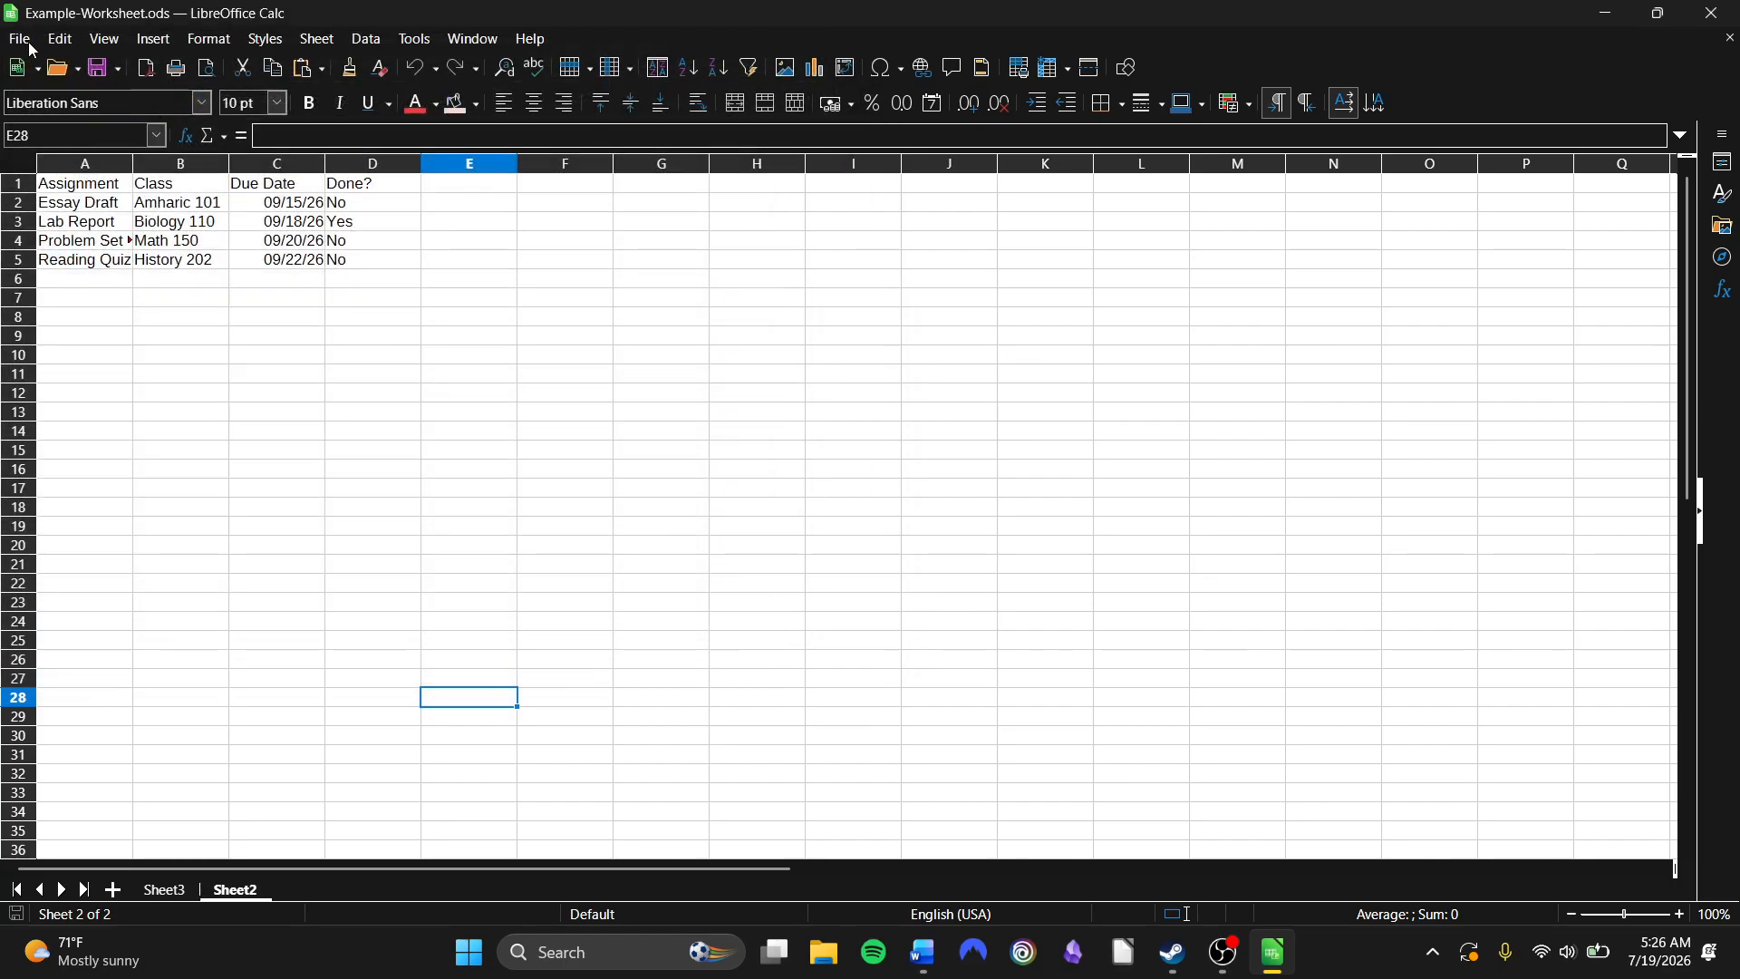
left_click(18, 38)
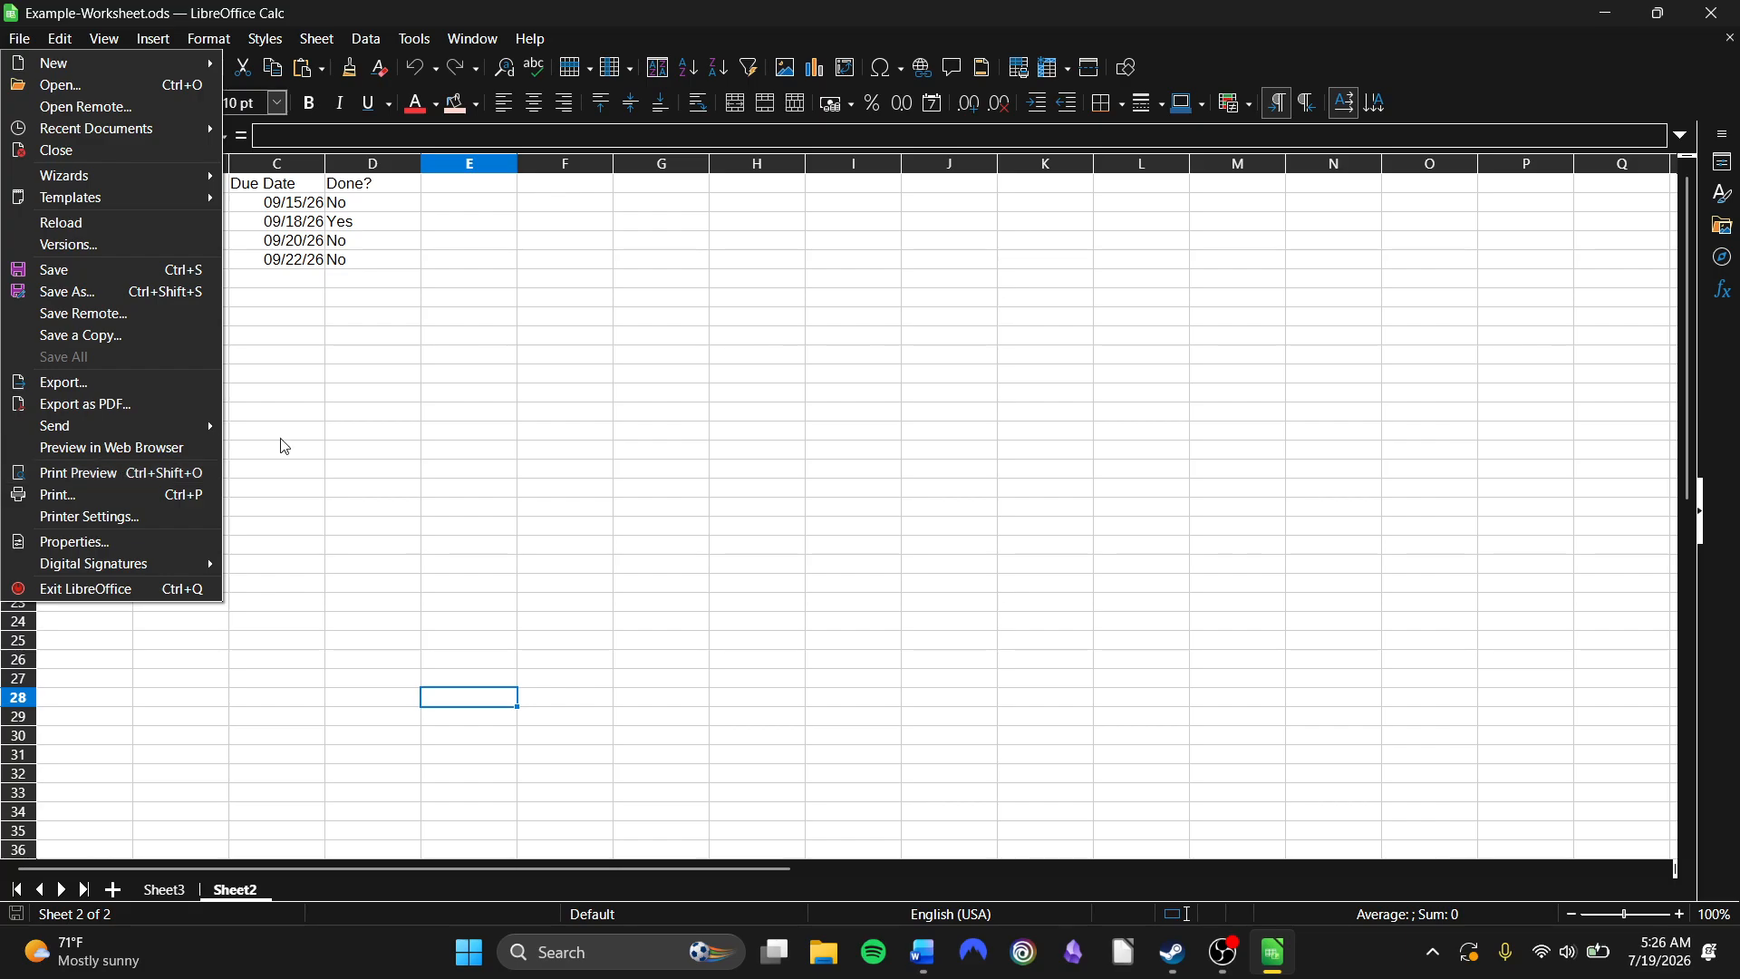
left_click(430, 390)
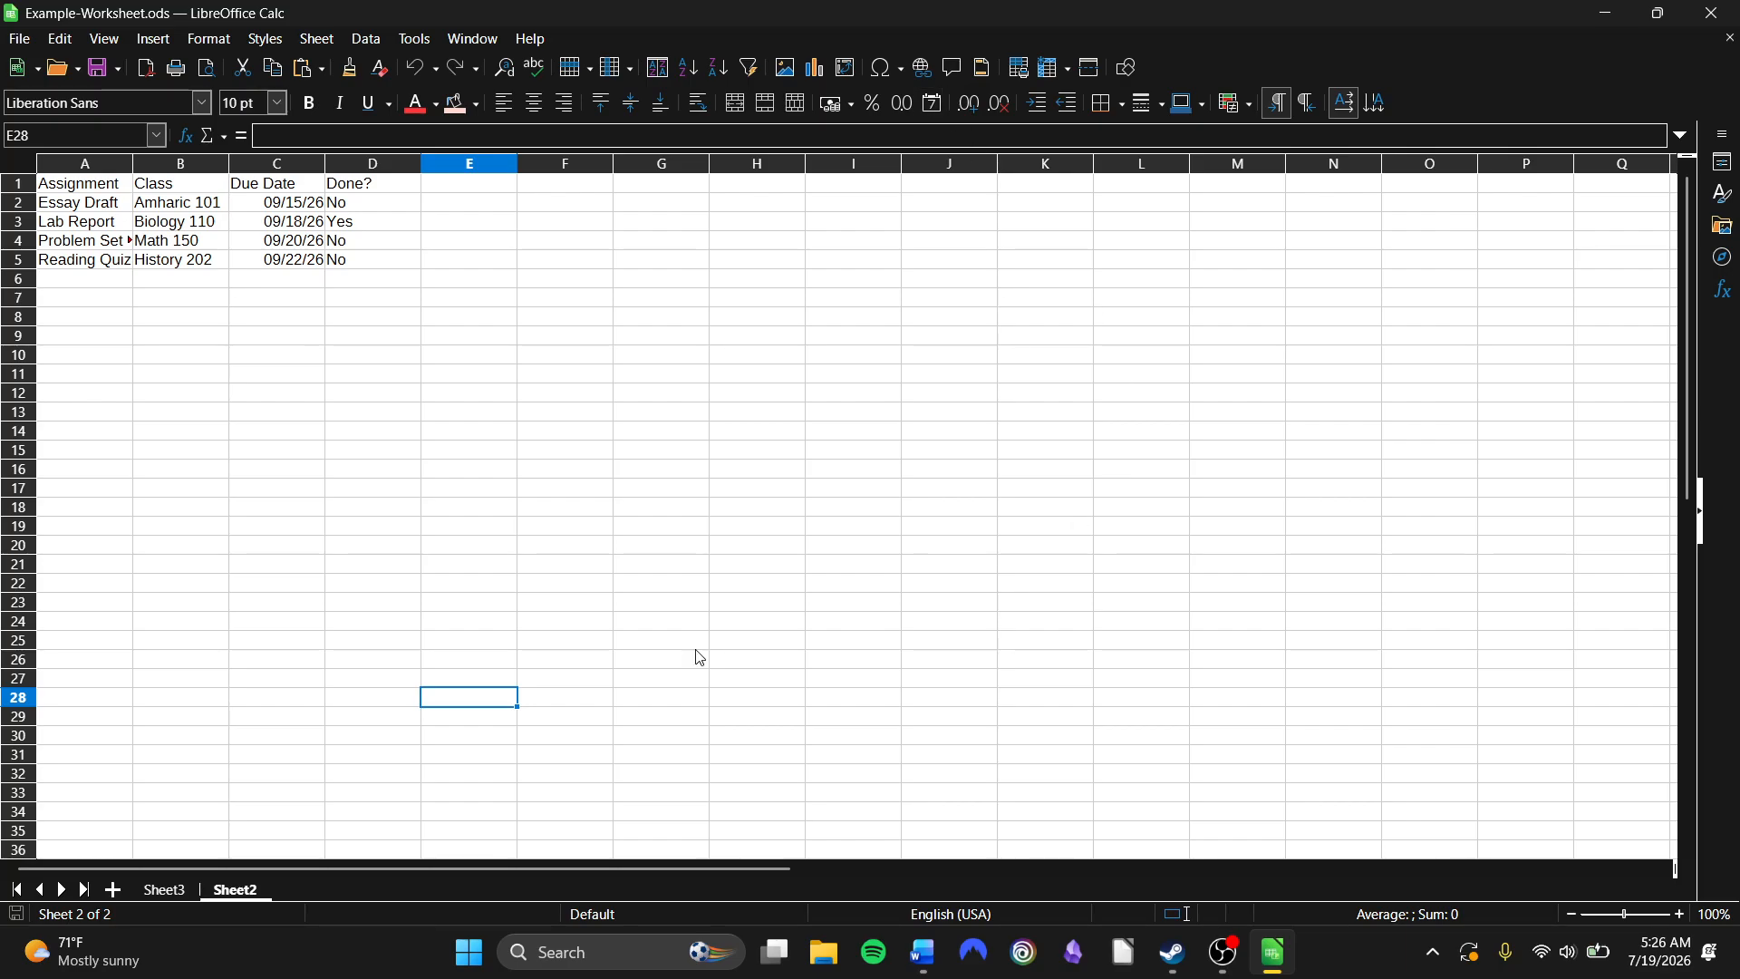
Switch between the workbook's two sheets, ending on Sheet3 with the class credits and grades.
left_click(162, 891)
left_click(252, 886)
left_click(161, 894)
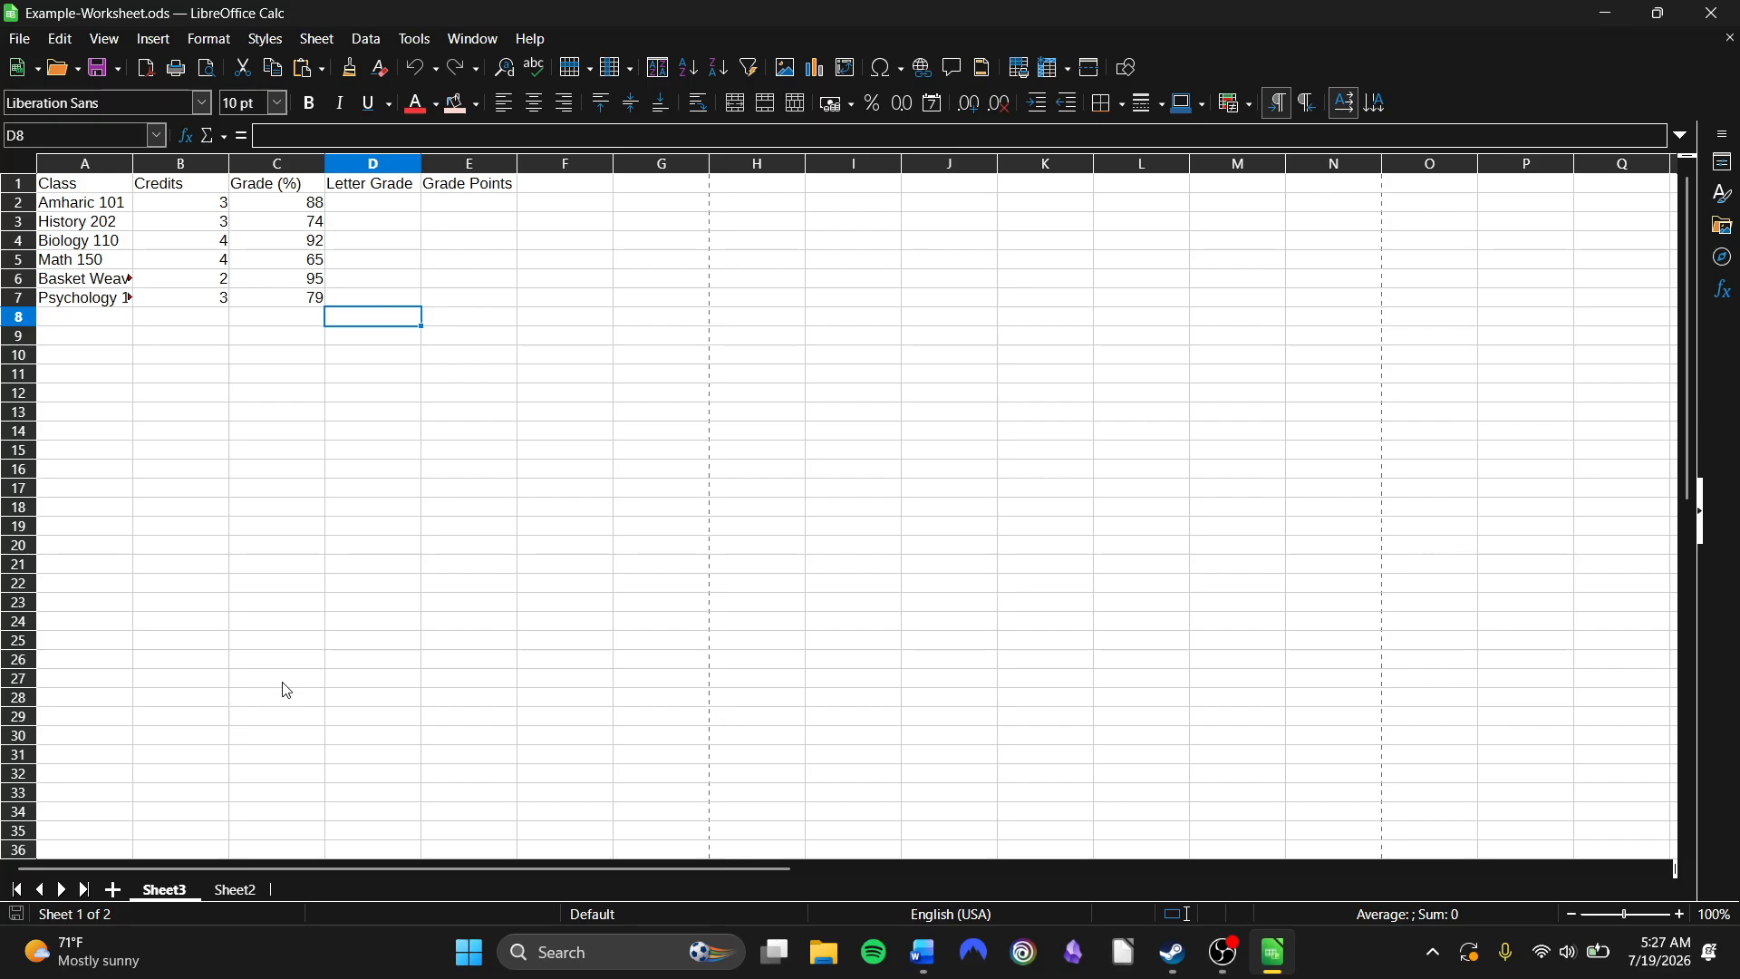
left_click(210, 451)
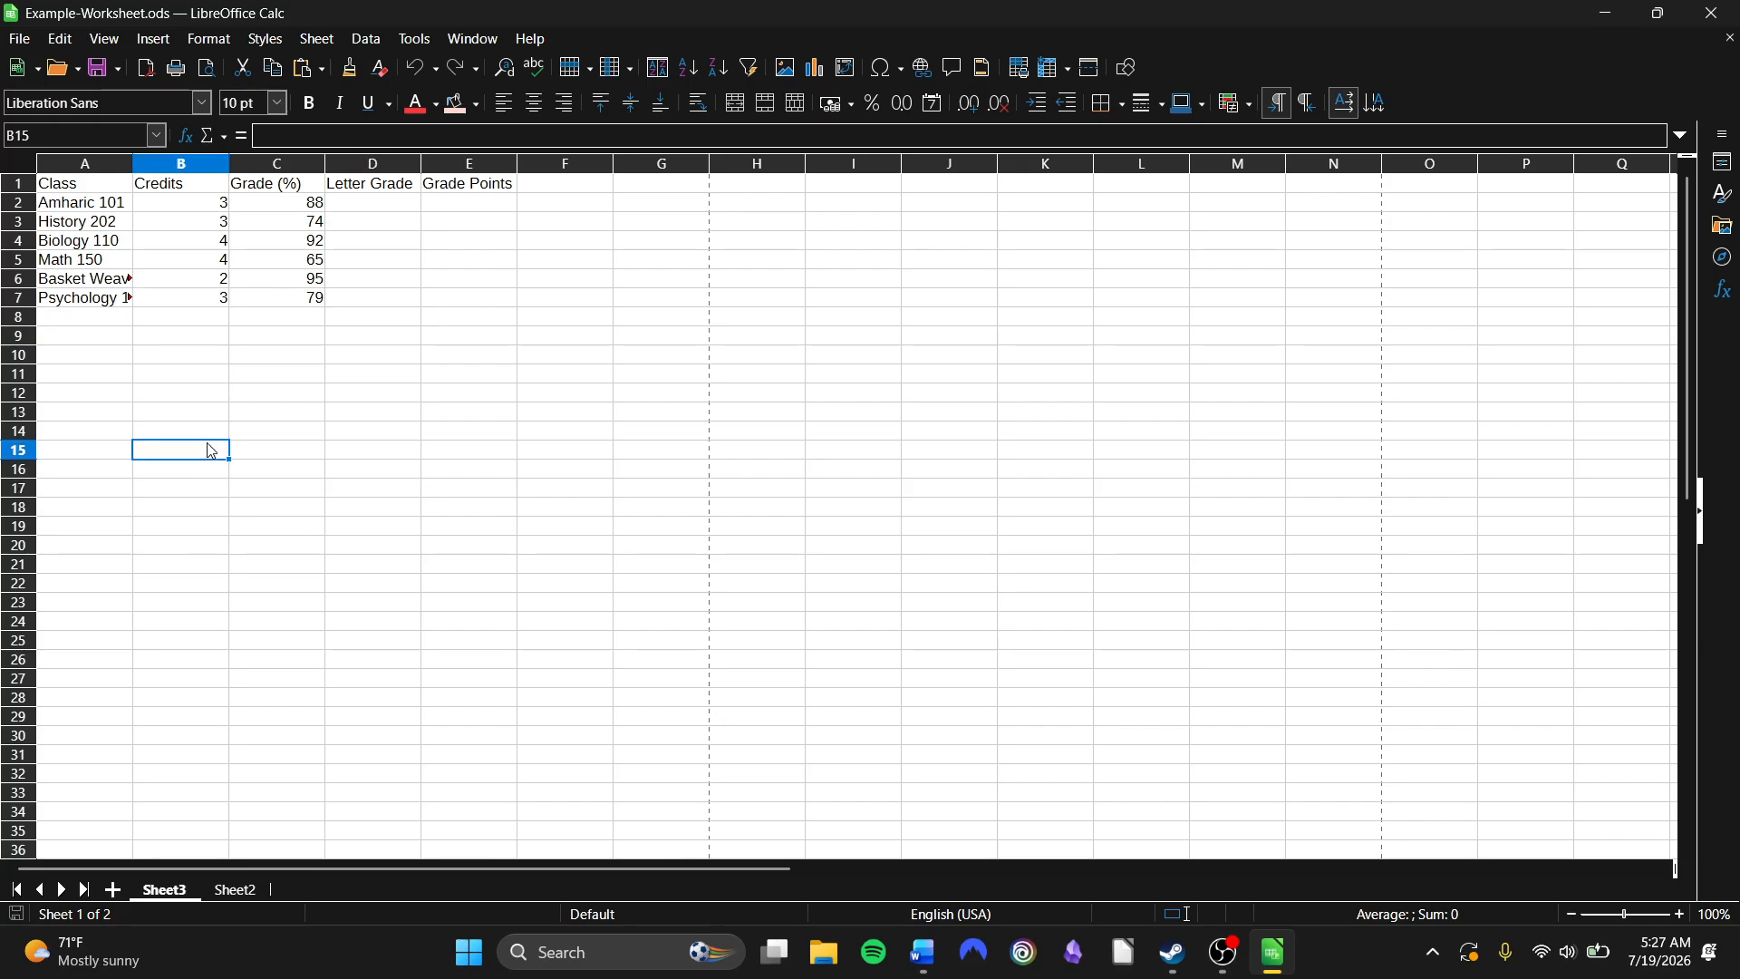
left_click_drag(467, 391, 471, 404)
left_click(528, 470)
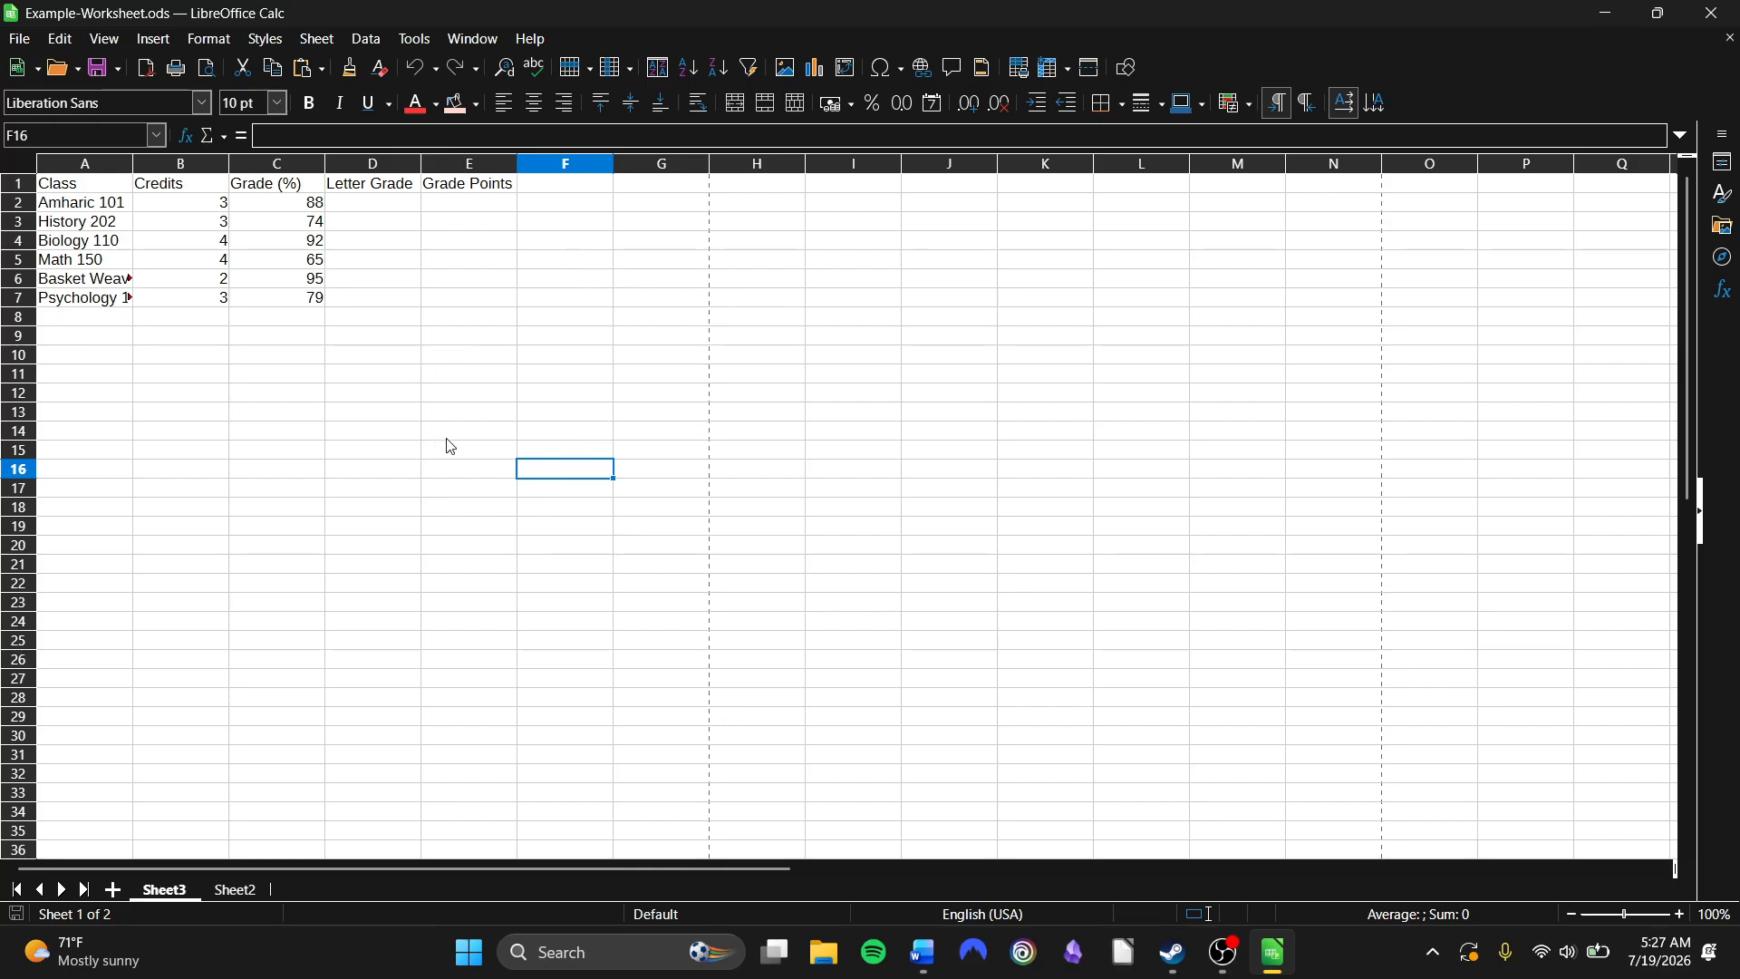
left_click(56, 191)
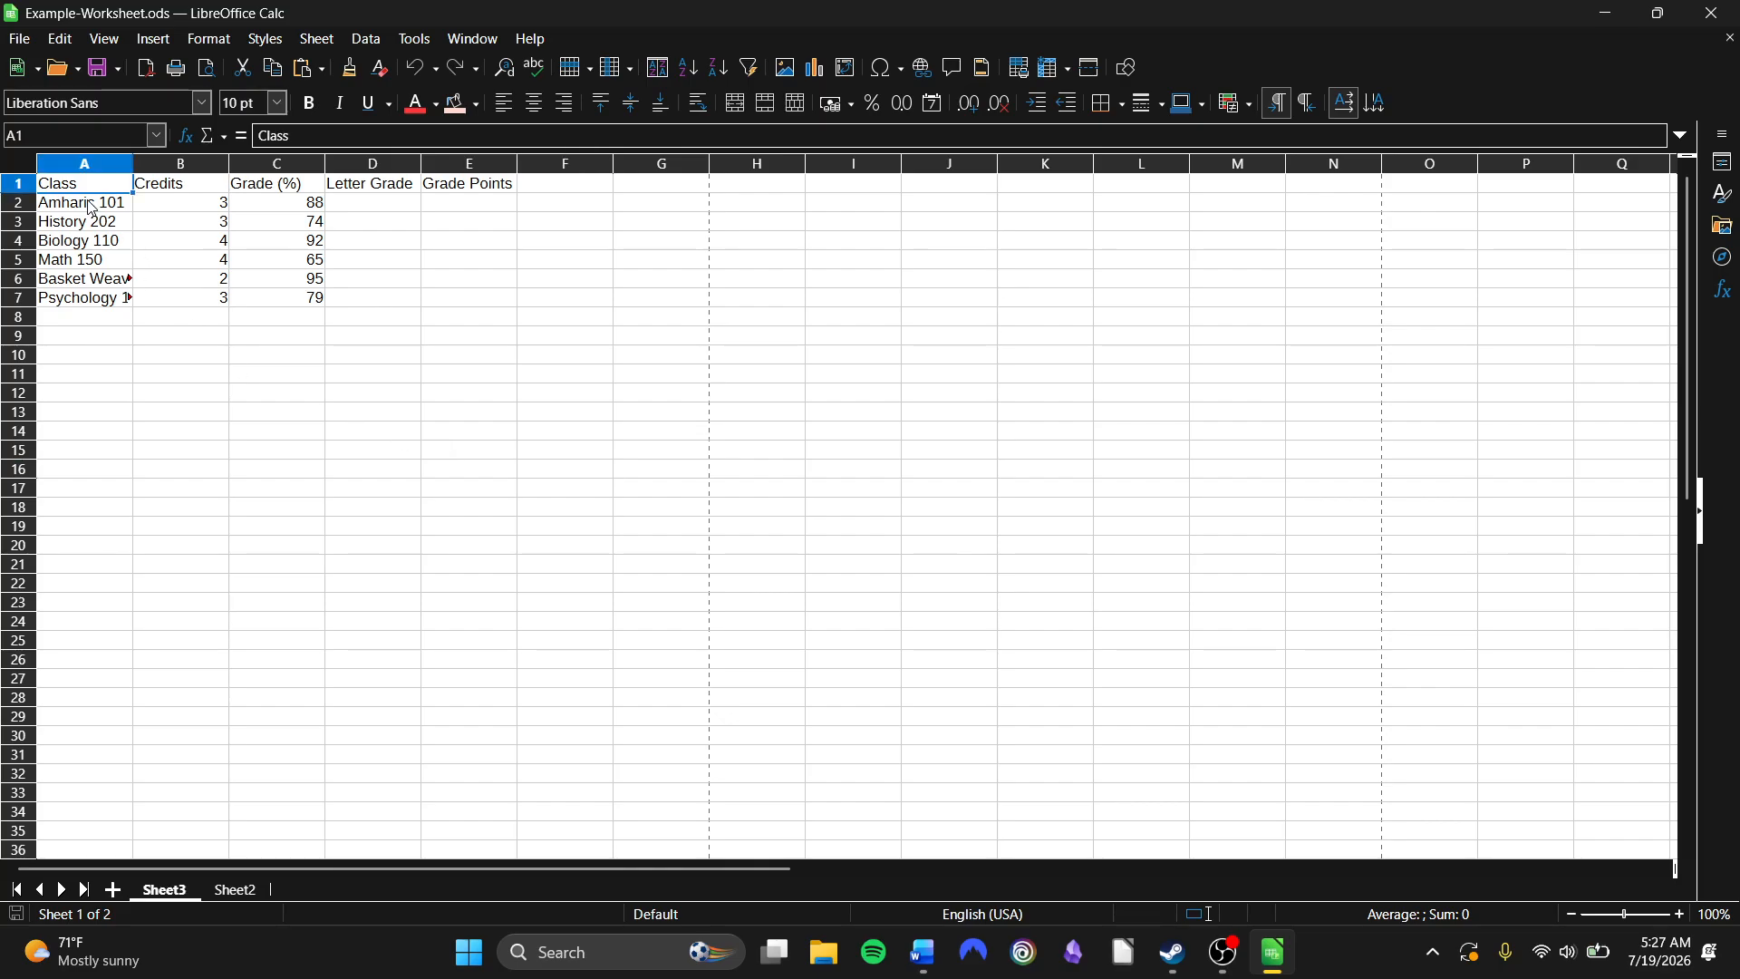
left_click(211, 243)
left_click(380, 241)
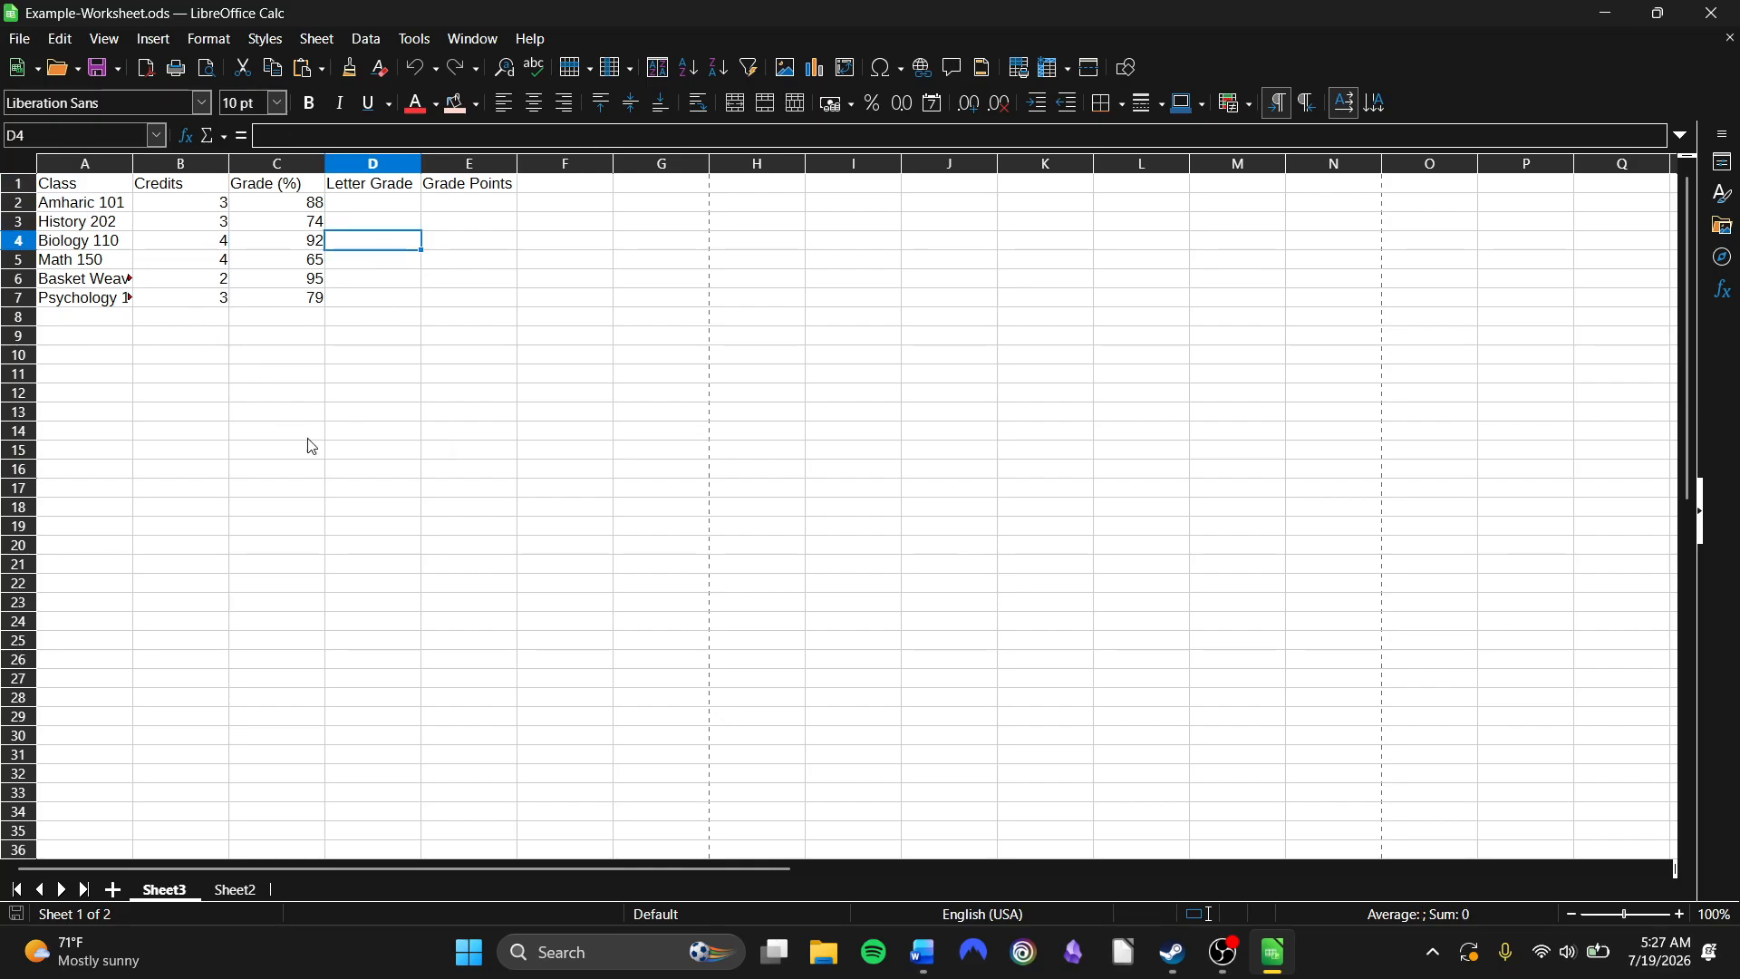
left_click(387, 451)
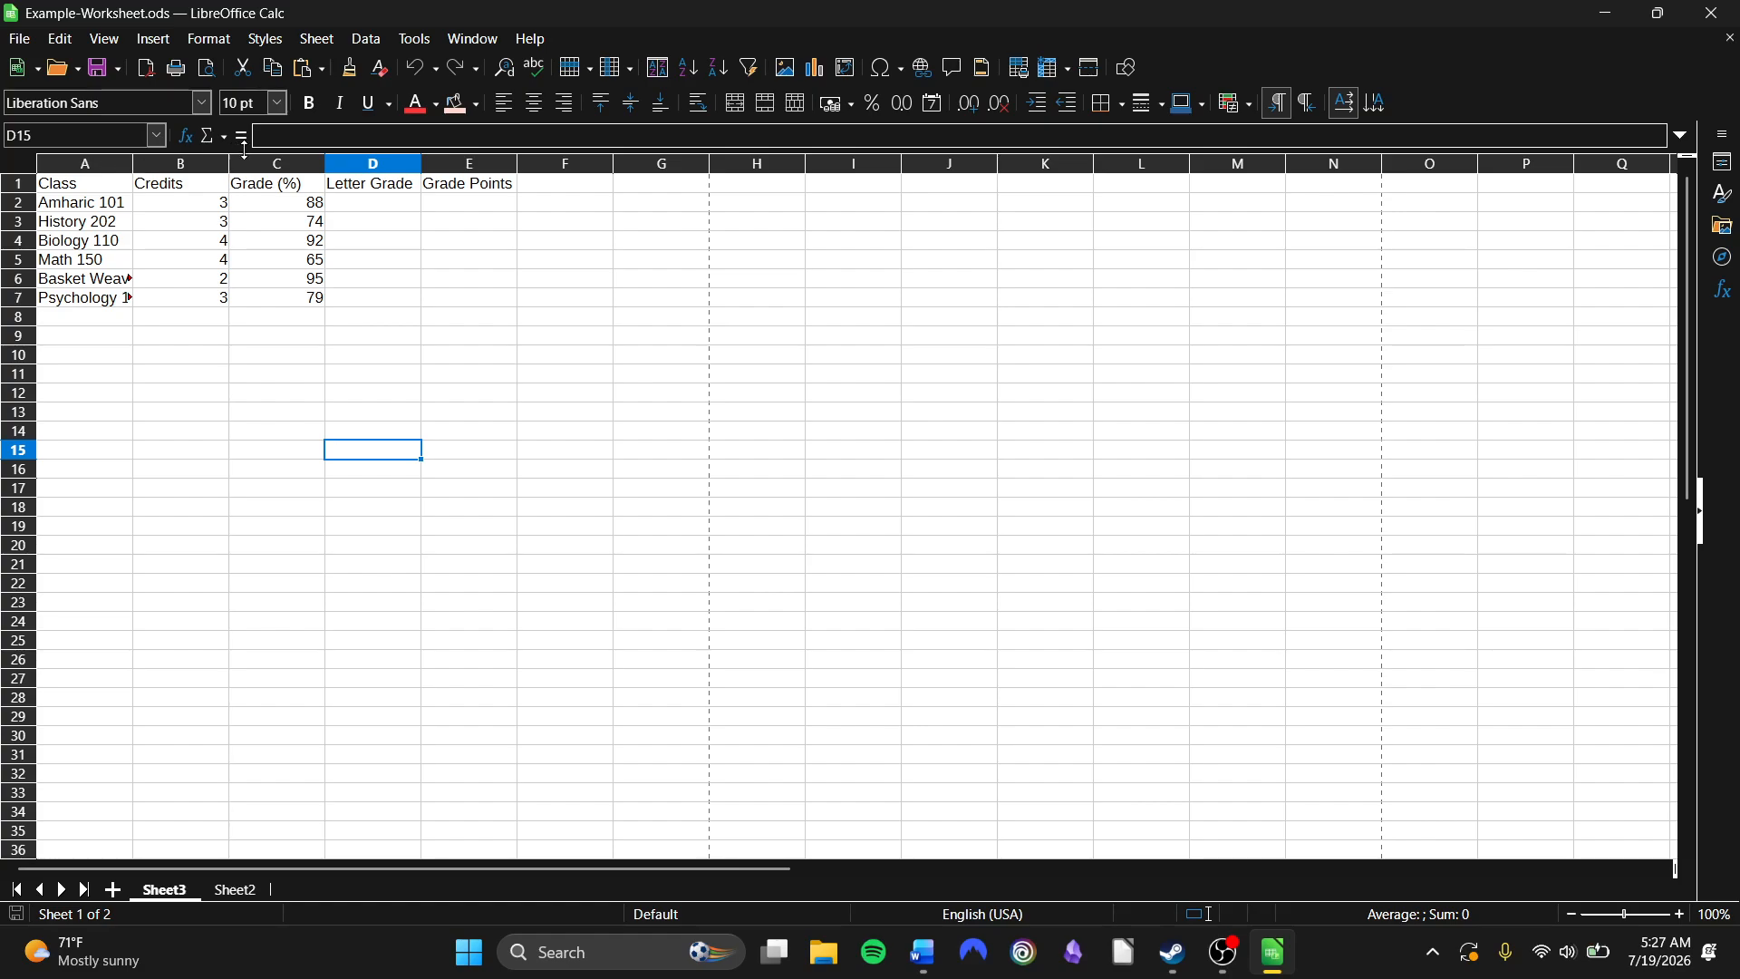
left_click(185, 224)
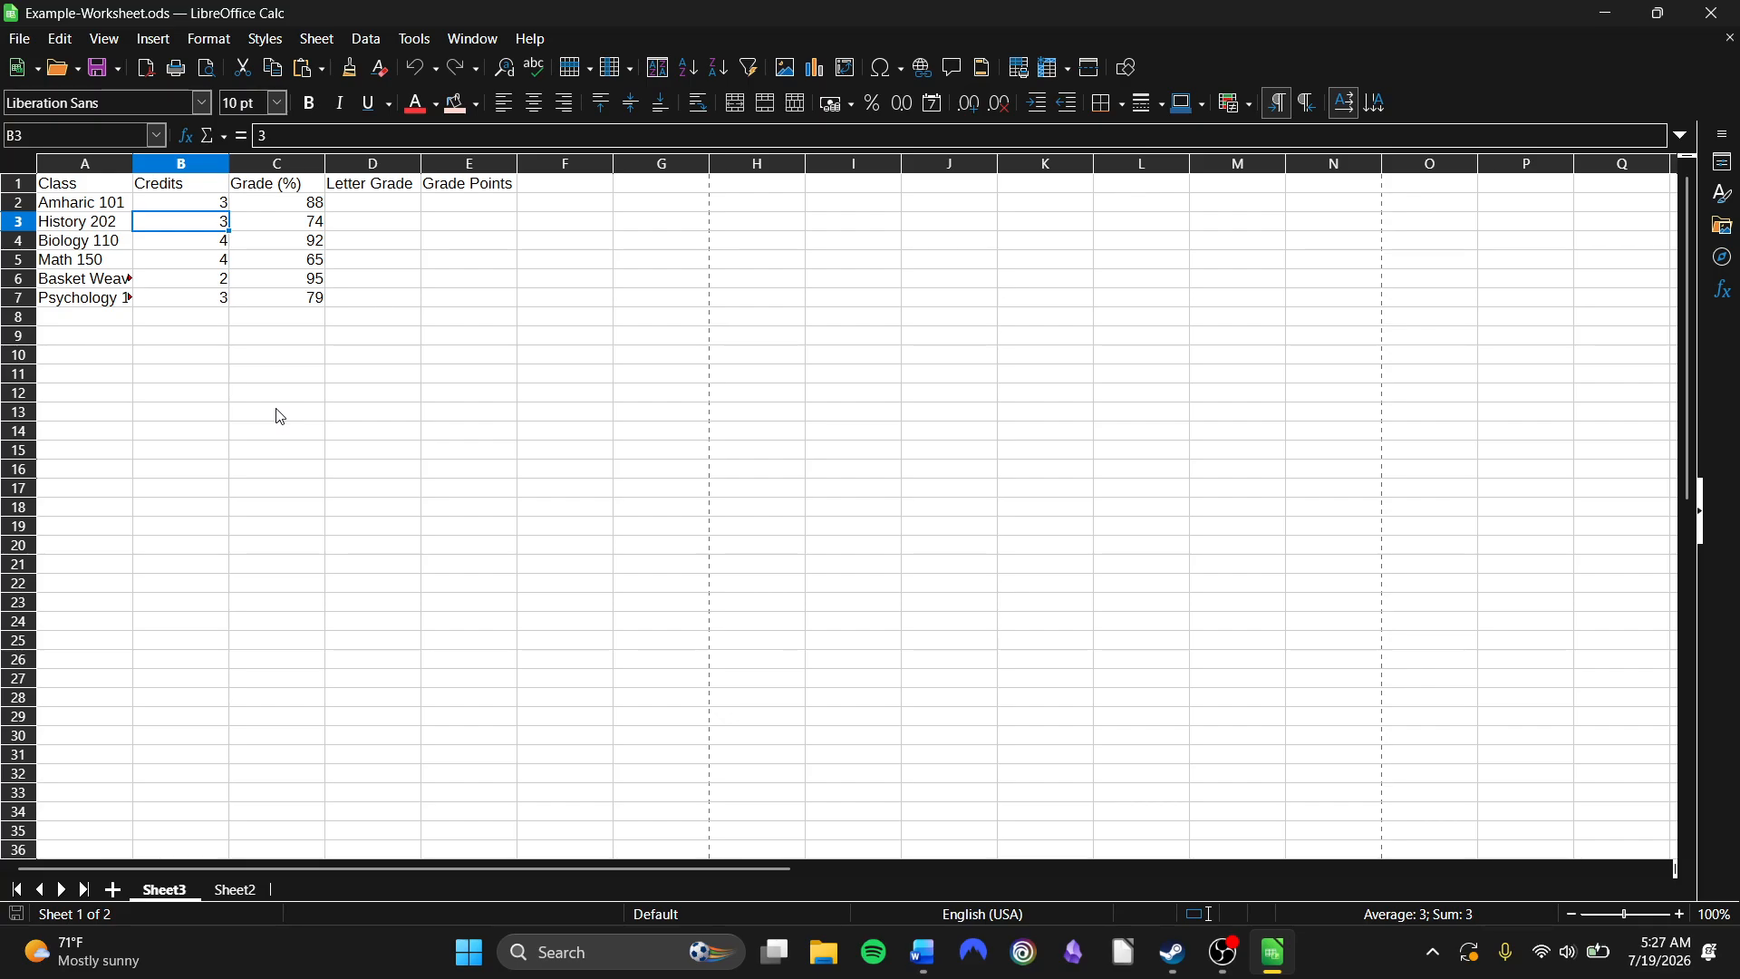
left_click(246, 397)
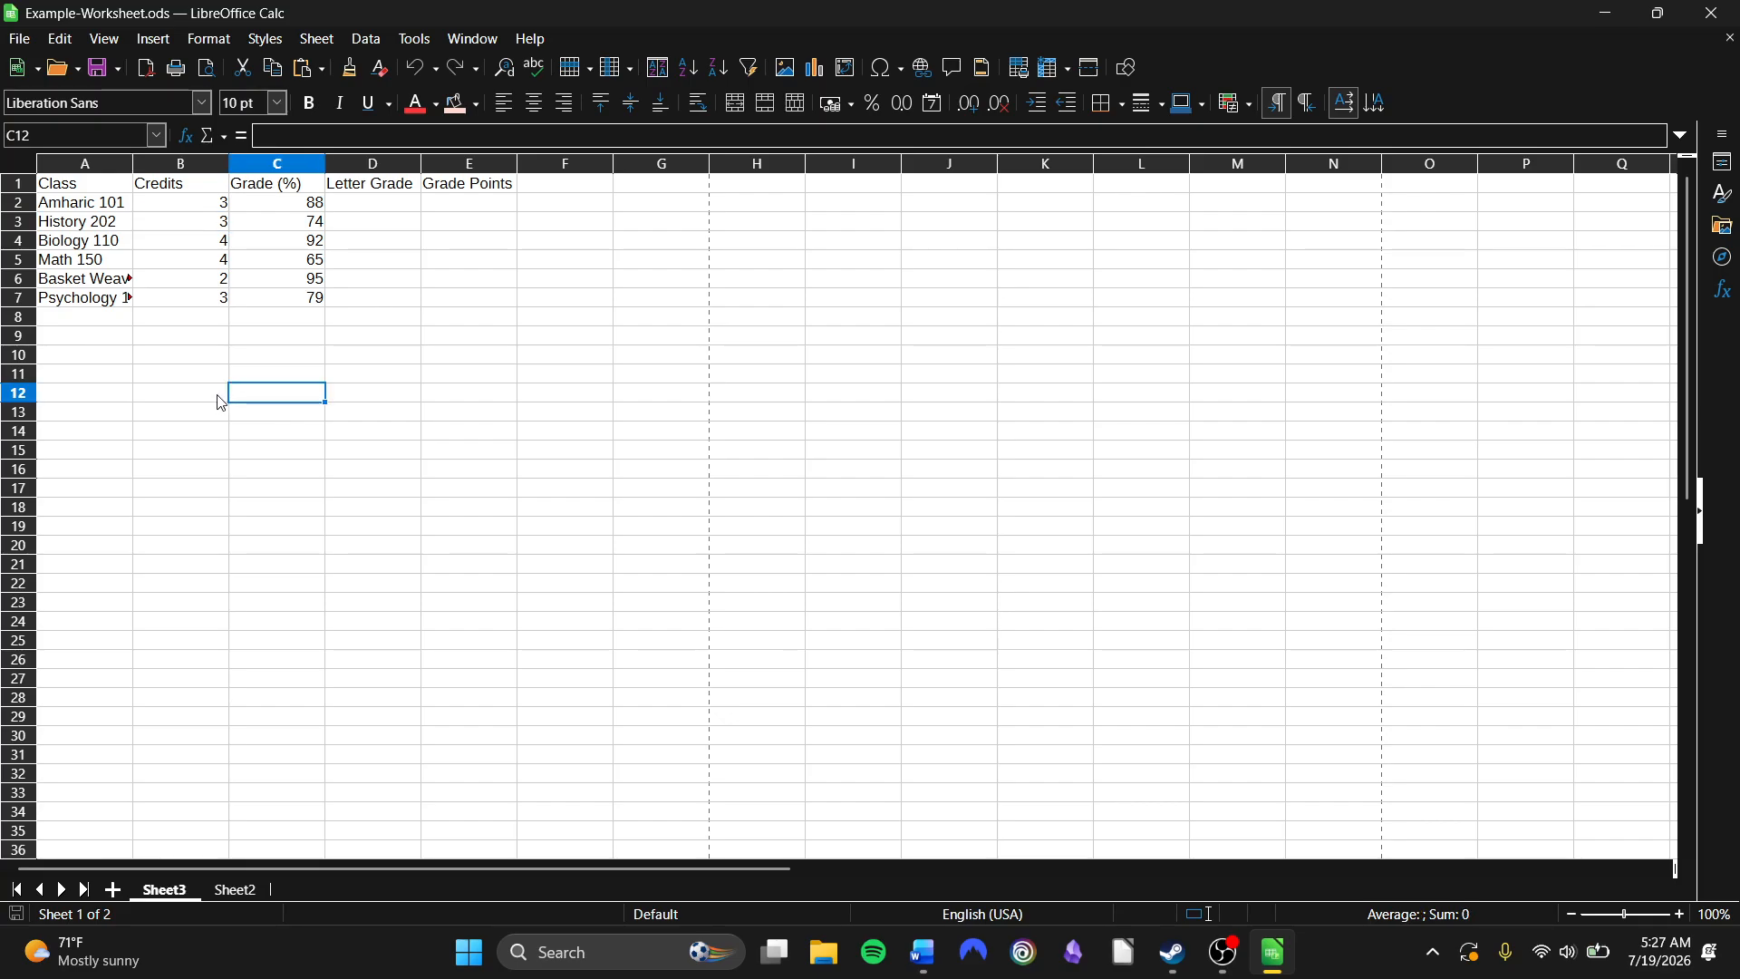
Add a new sheet after Sheet2 and rename it Delete.
left_click(113, 891)
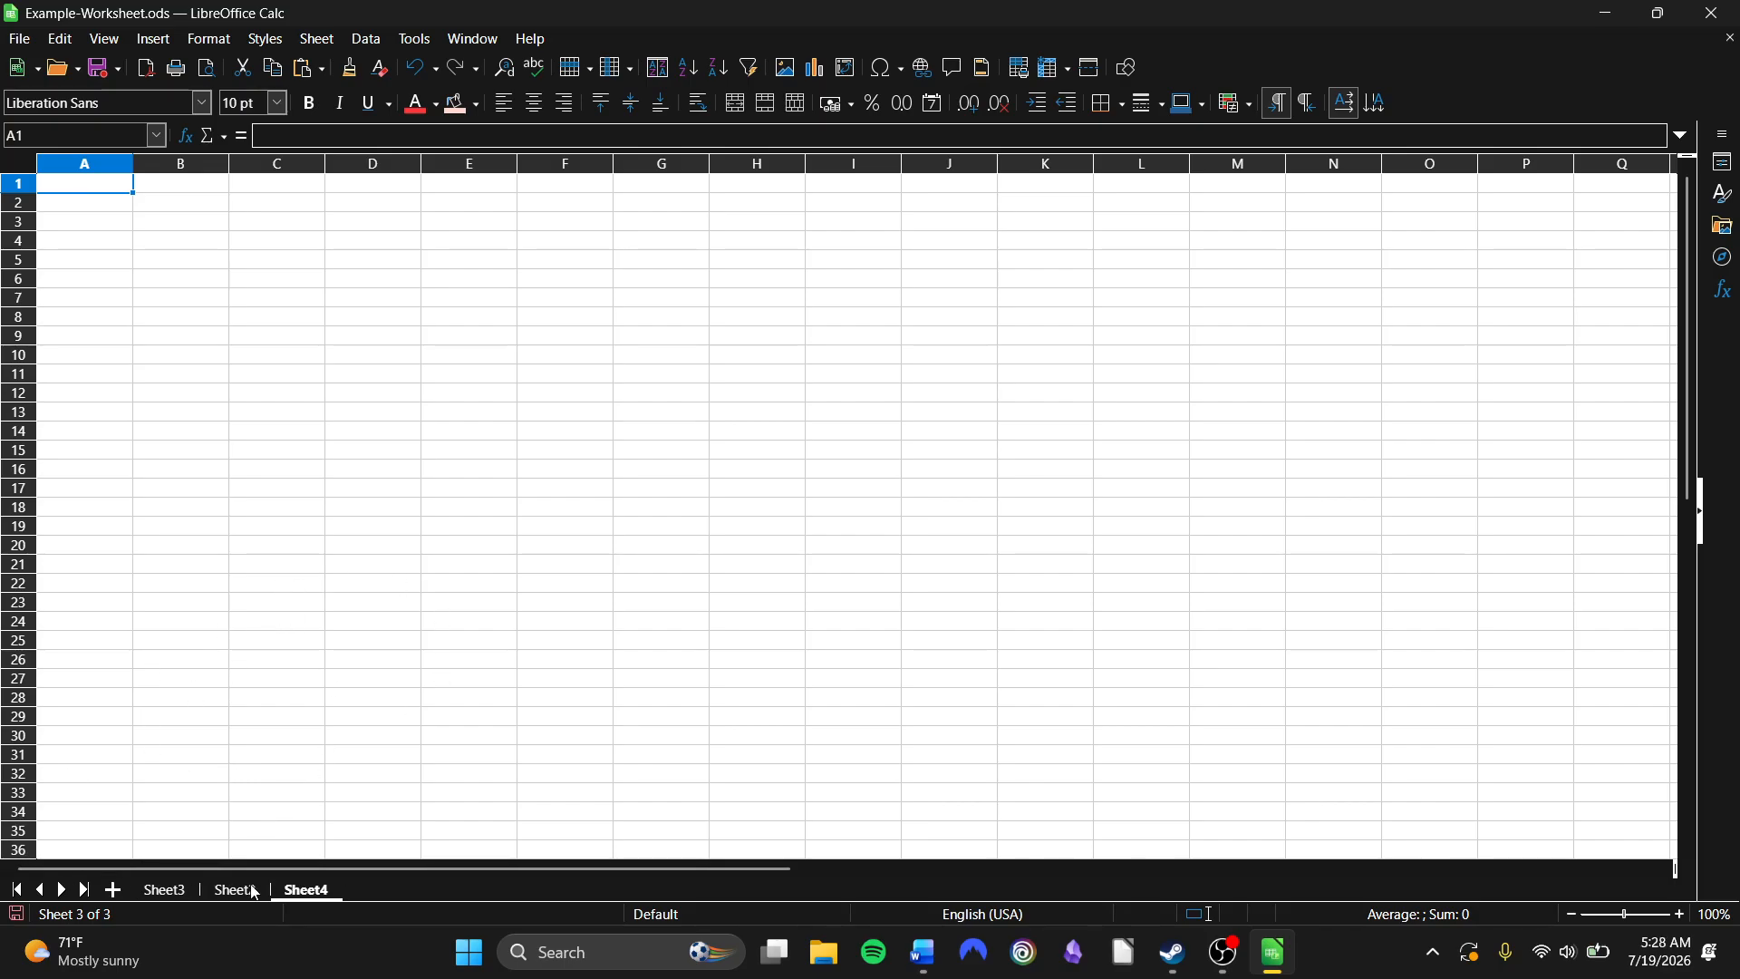
right_click(326, 891)
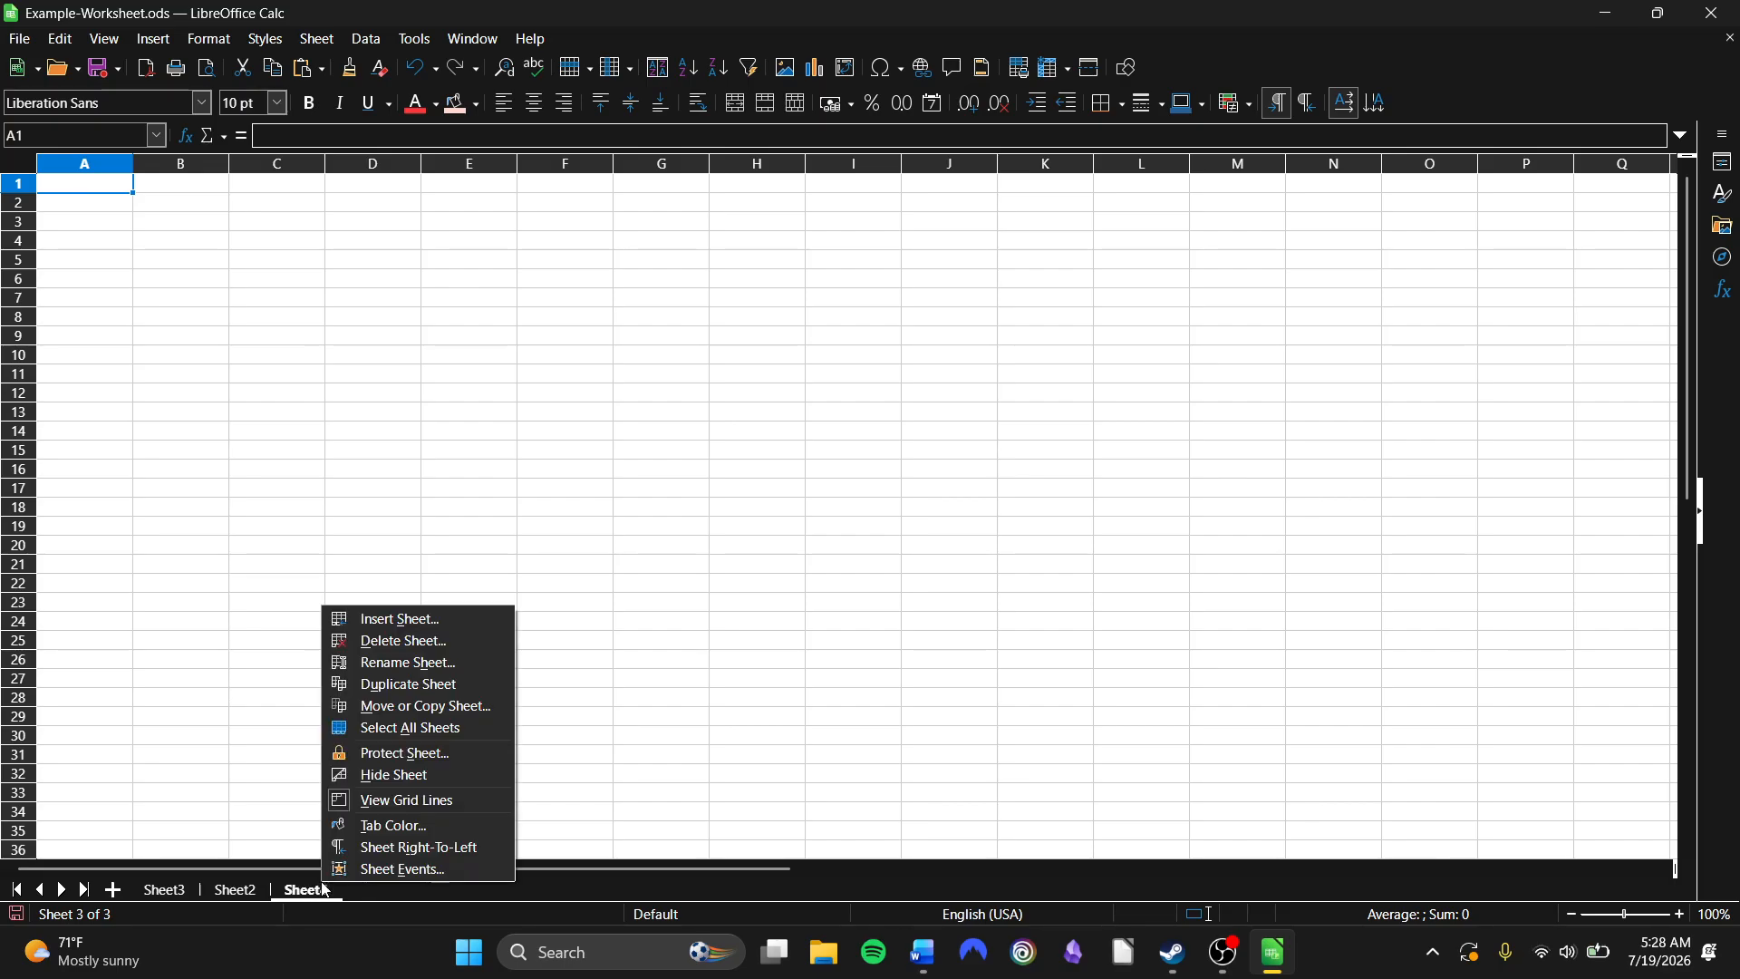
left_click(383, 672)
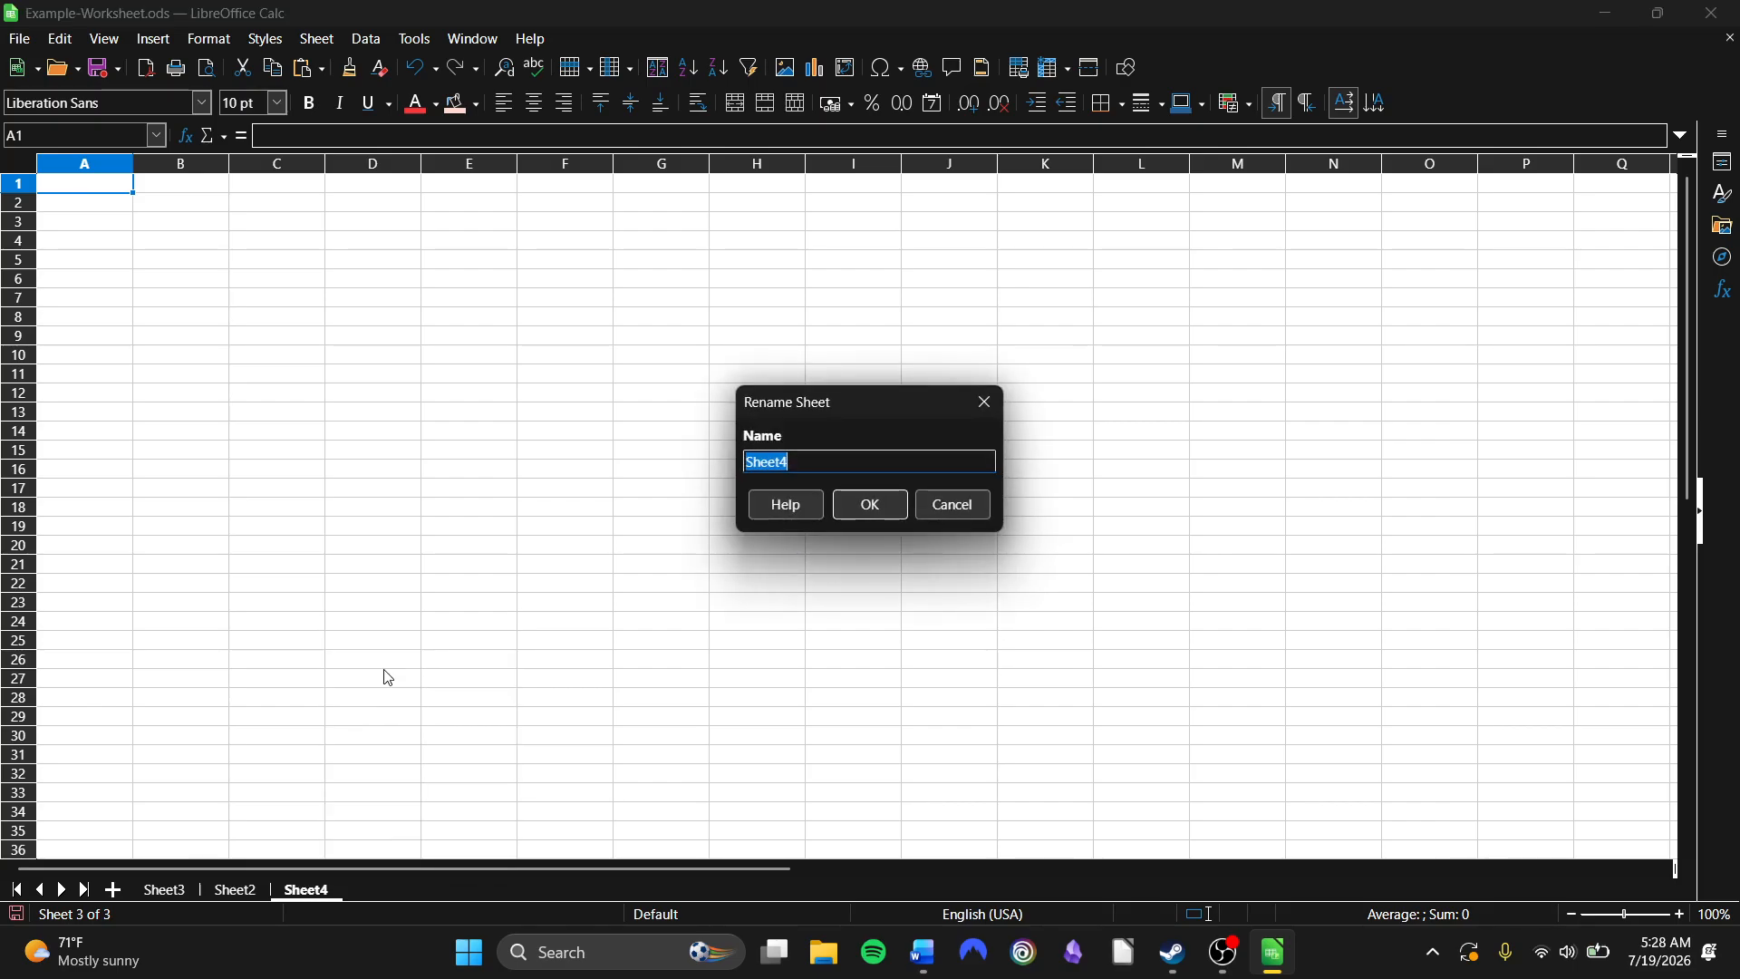
type("Delte")
type("ete")
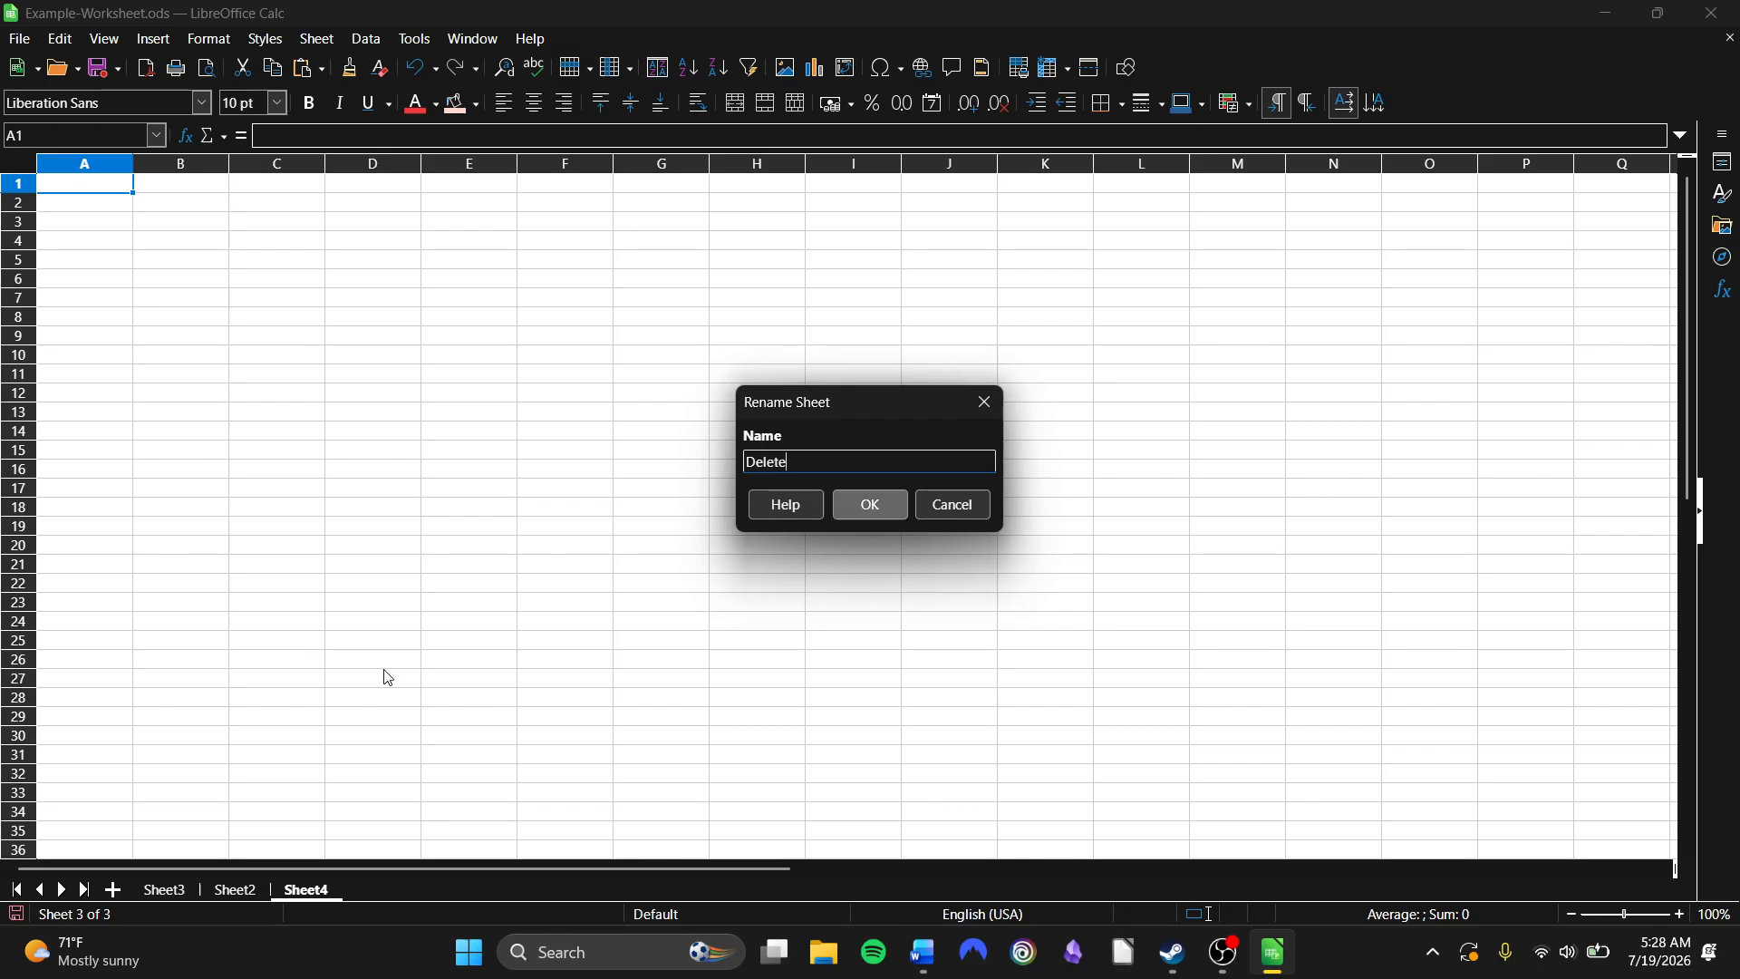
key("Return")
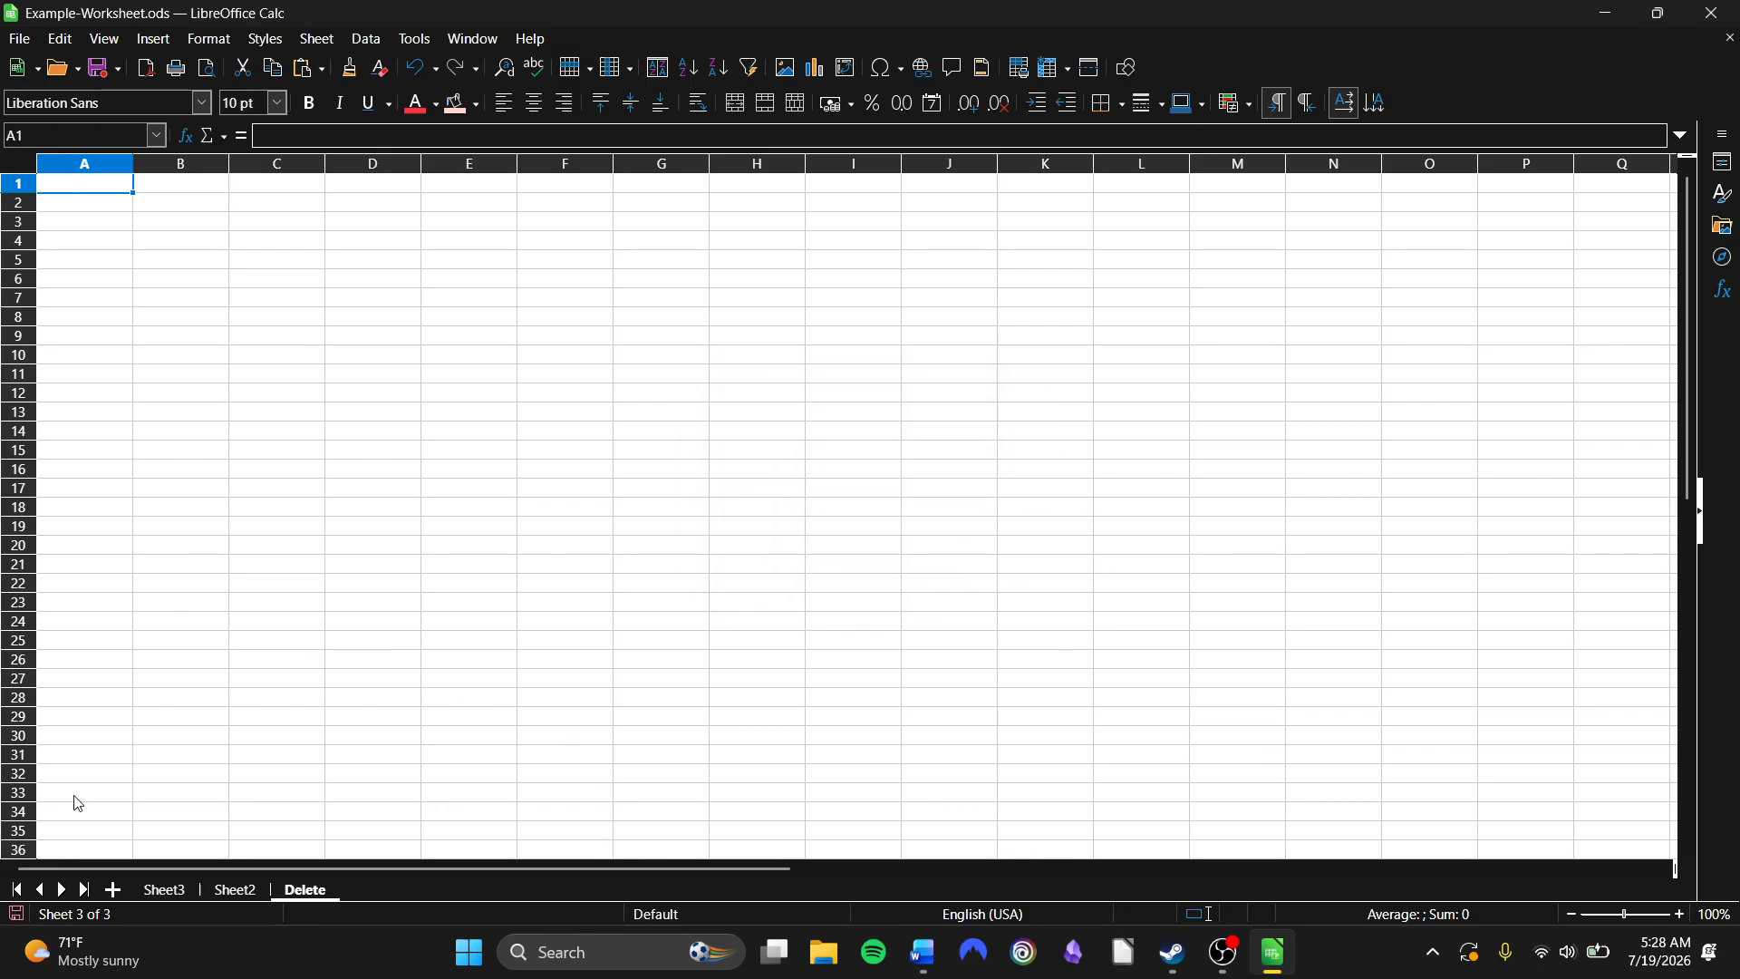
Remove the sheet named Delete from the workbook.
right_click(316, 896)
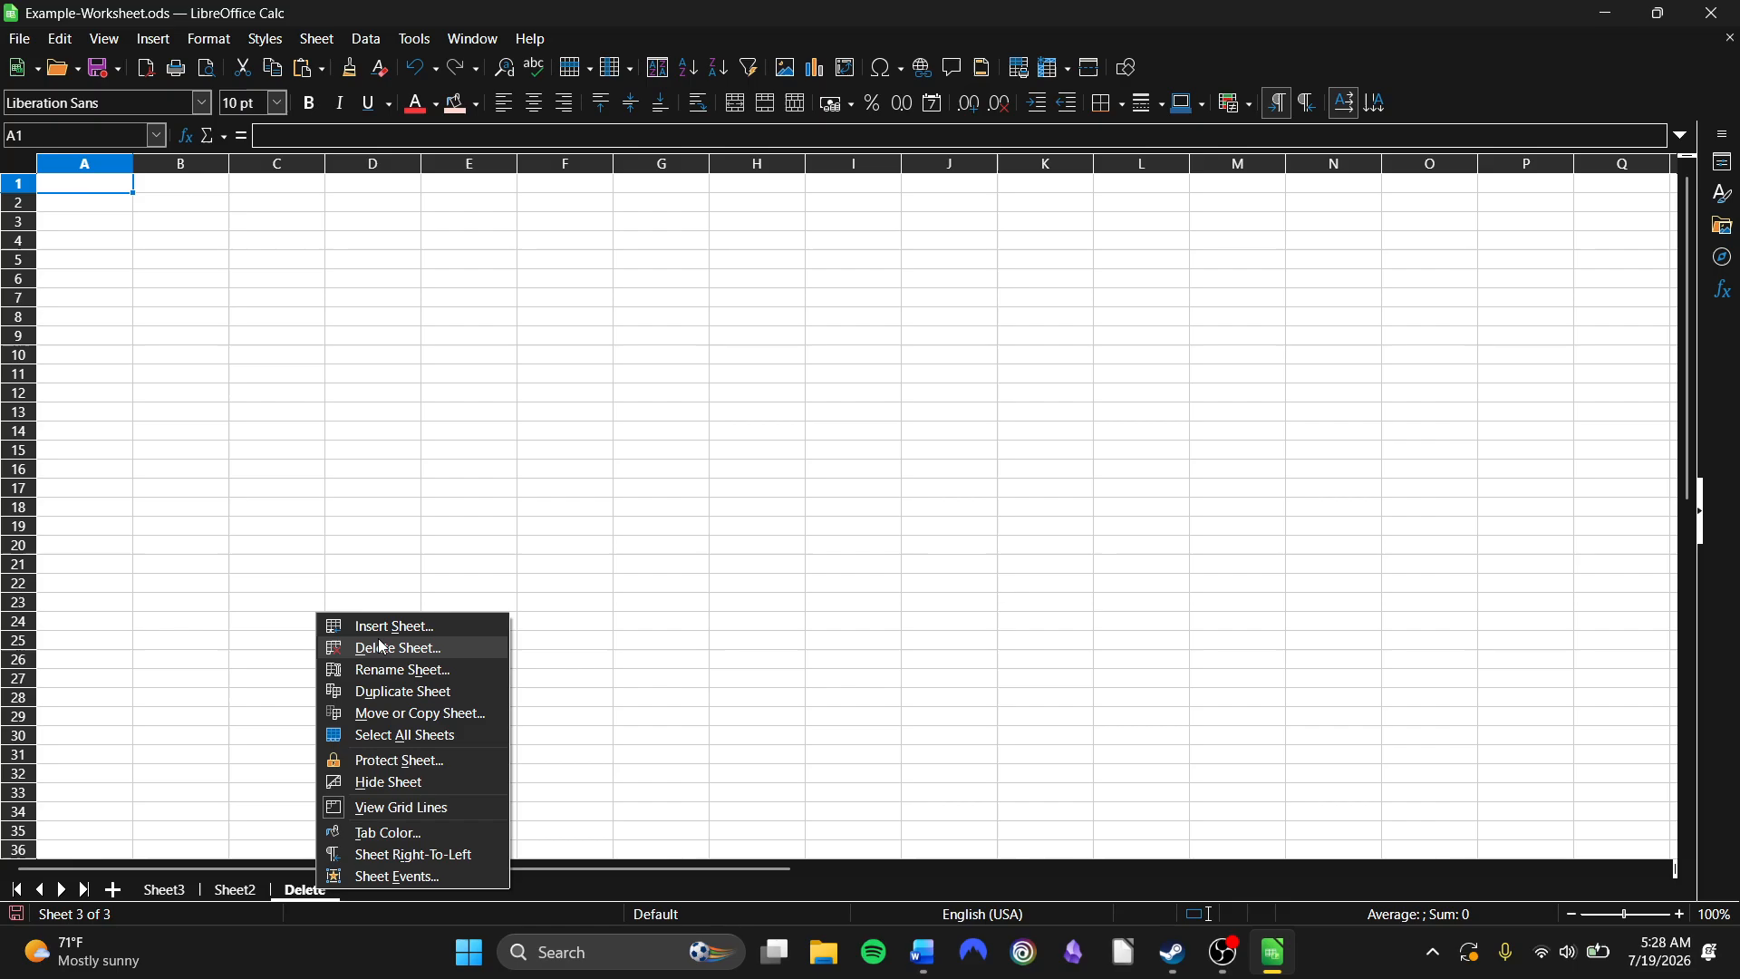
left_click(382, 648)
Rename Sheet3, which holds the class credits and grade percentages, as Grades.
left_click(180, 883)
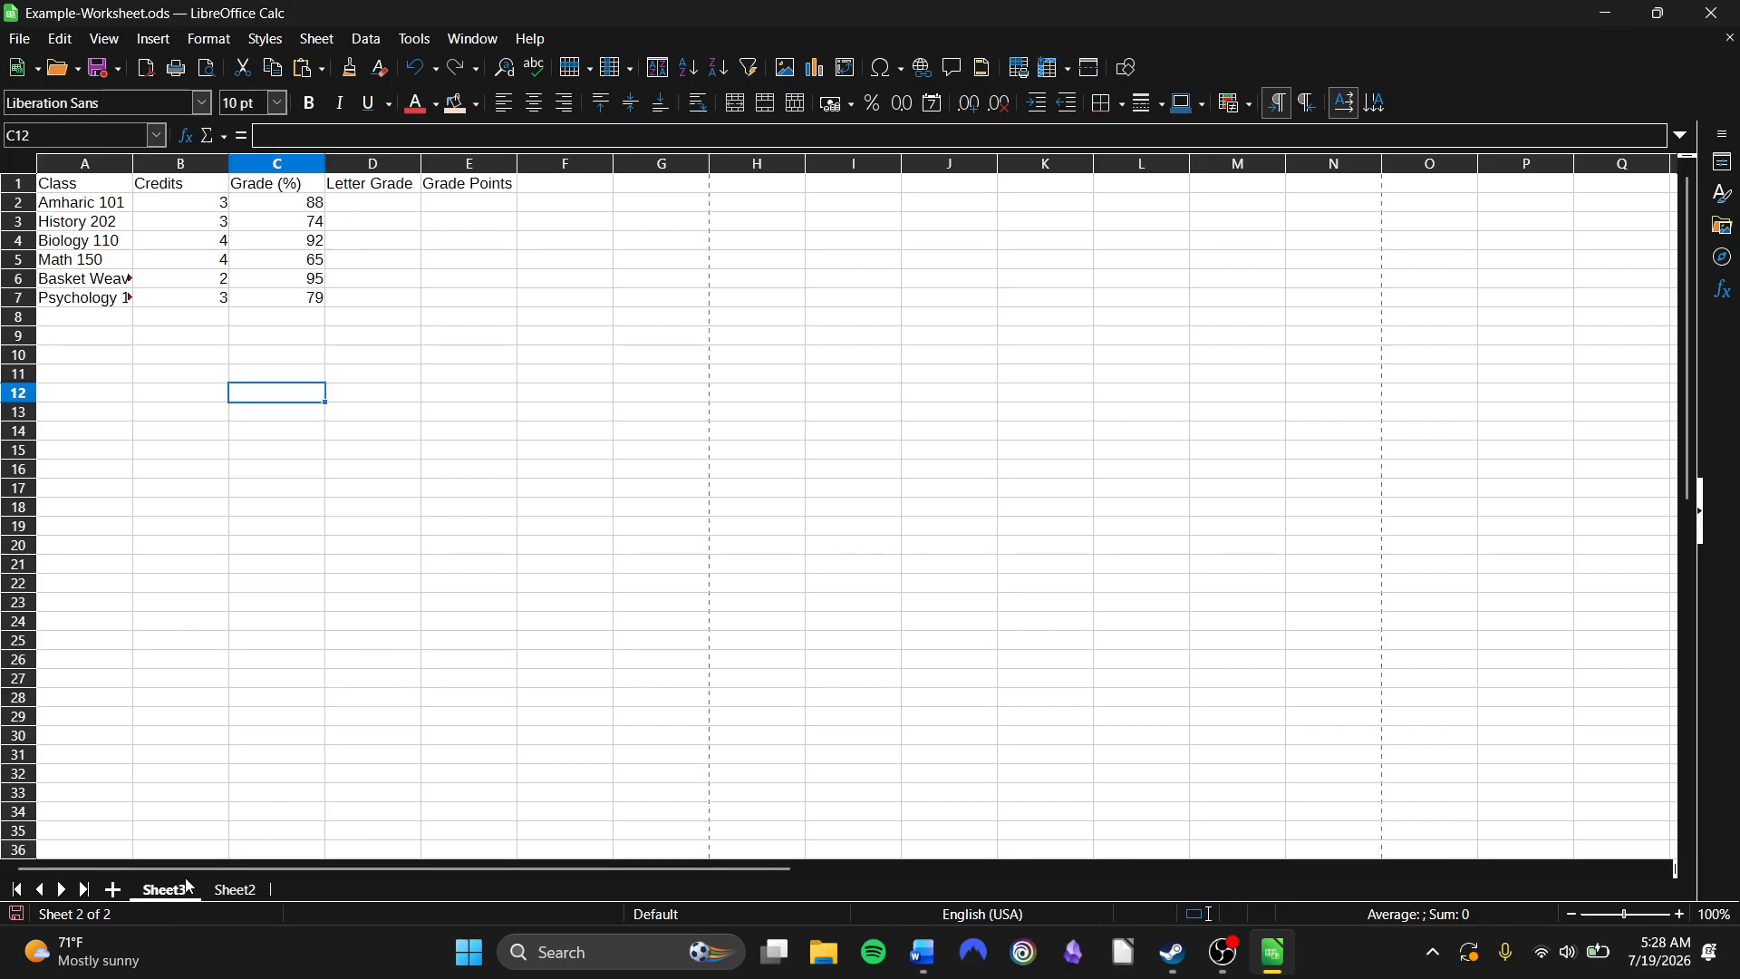
left_click(234, 890)
left_click(158, 890)
right_click(161, 895)
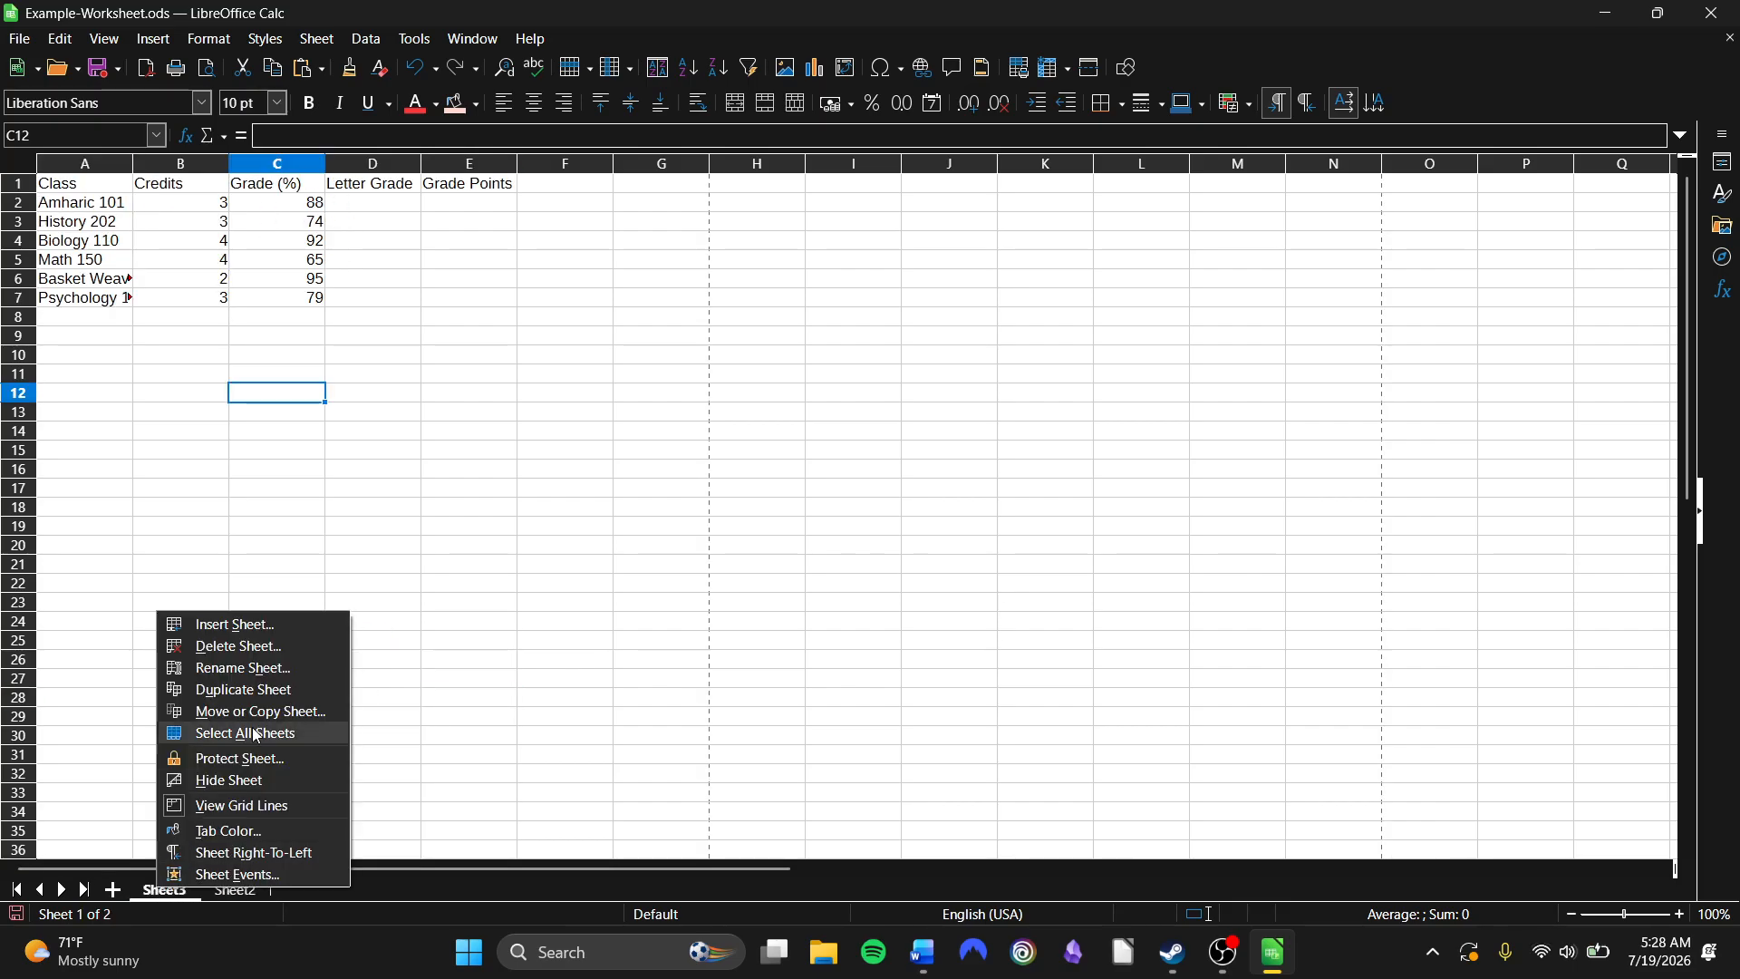
left_click(274, 673)
type("Grades")
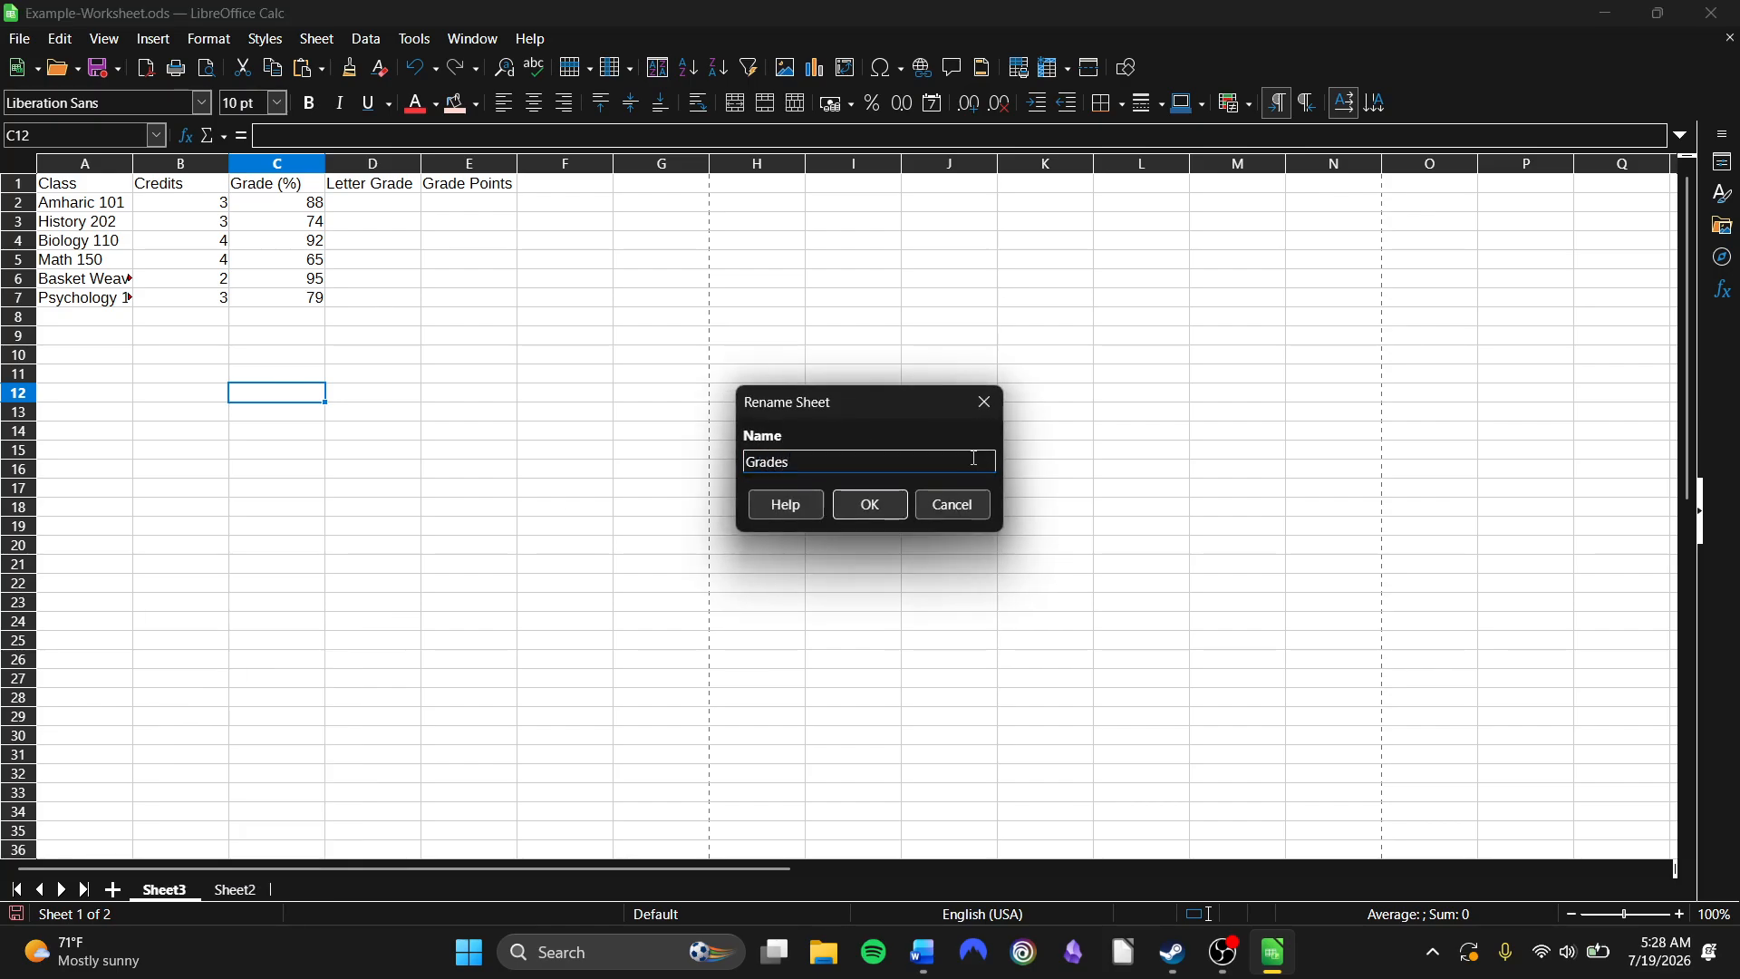
left_click(851, 506)
Rename Sheet2, which holds the assignment due dates, as Assignments.
left_click(247, 896)
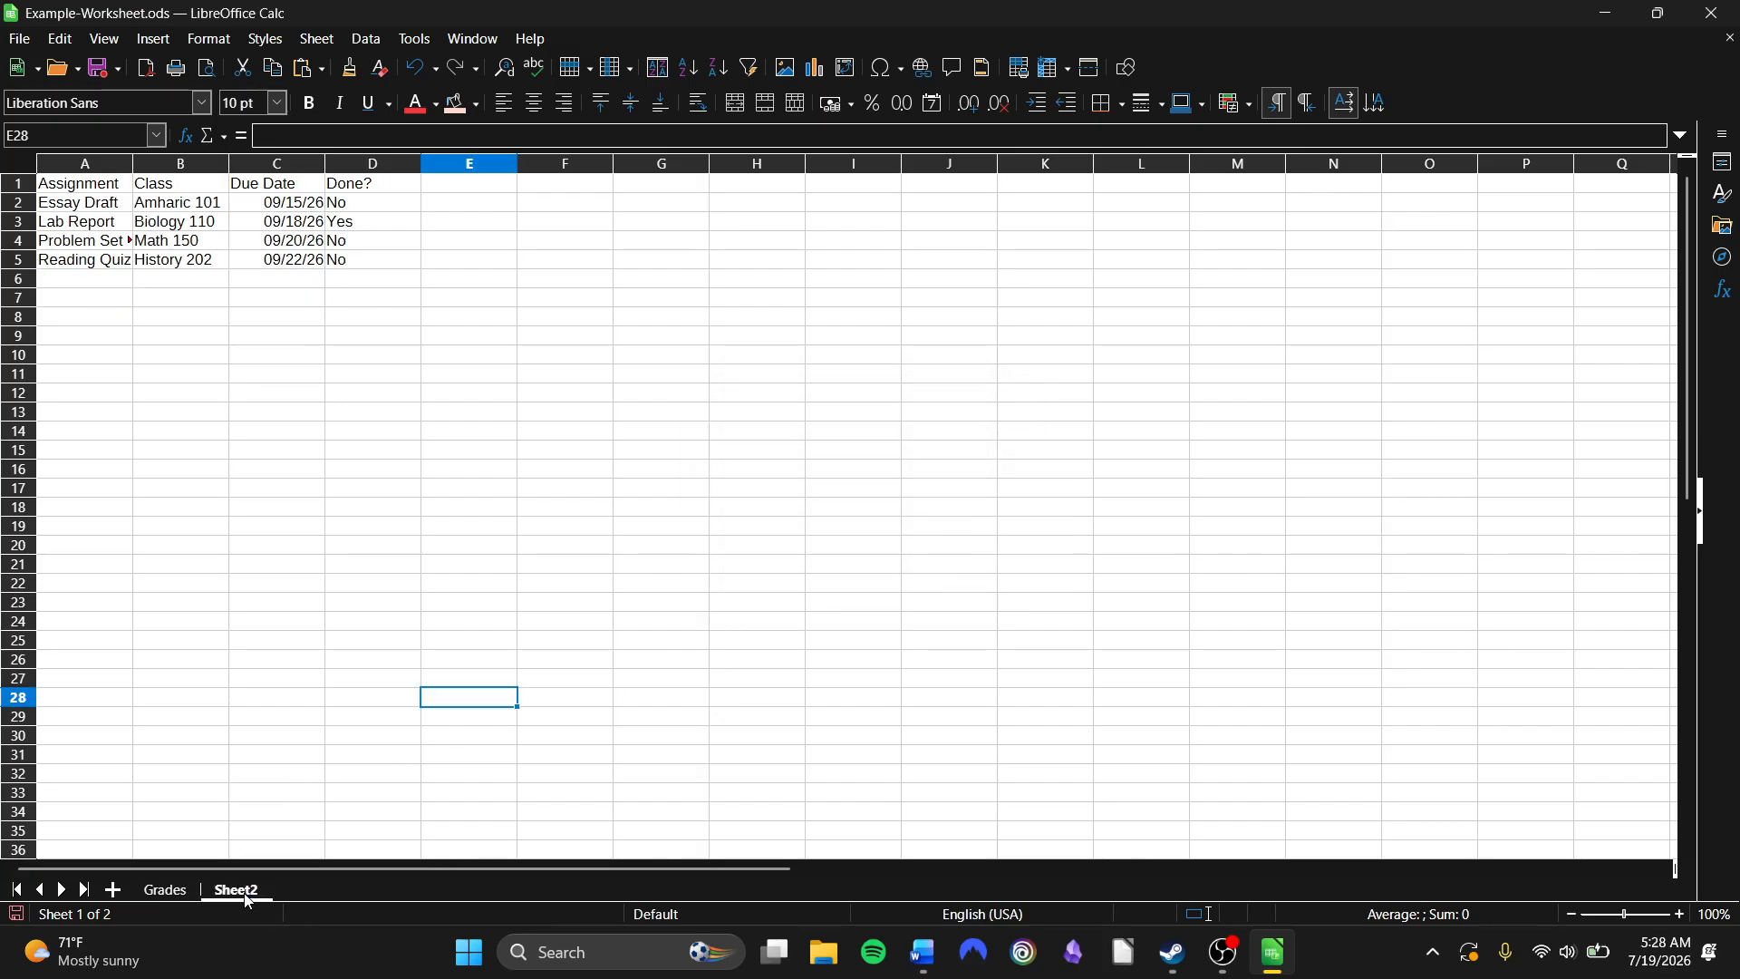
right_click(247, 895)
left_click(320, 675)
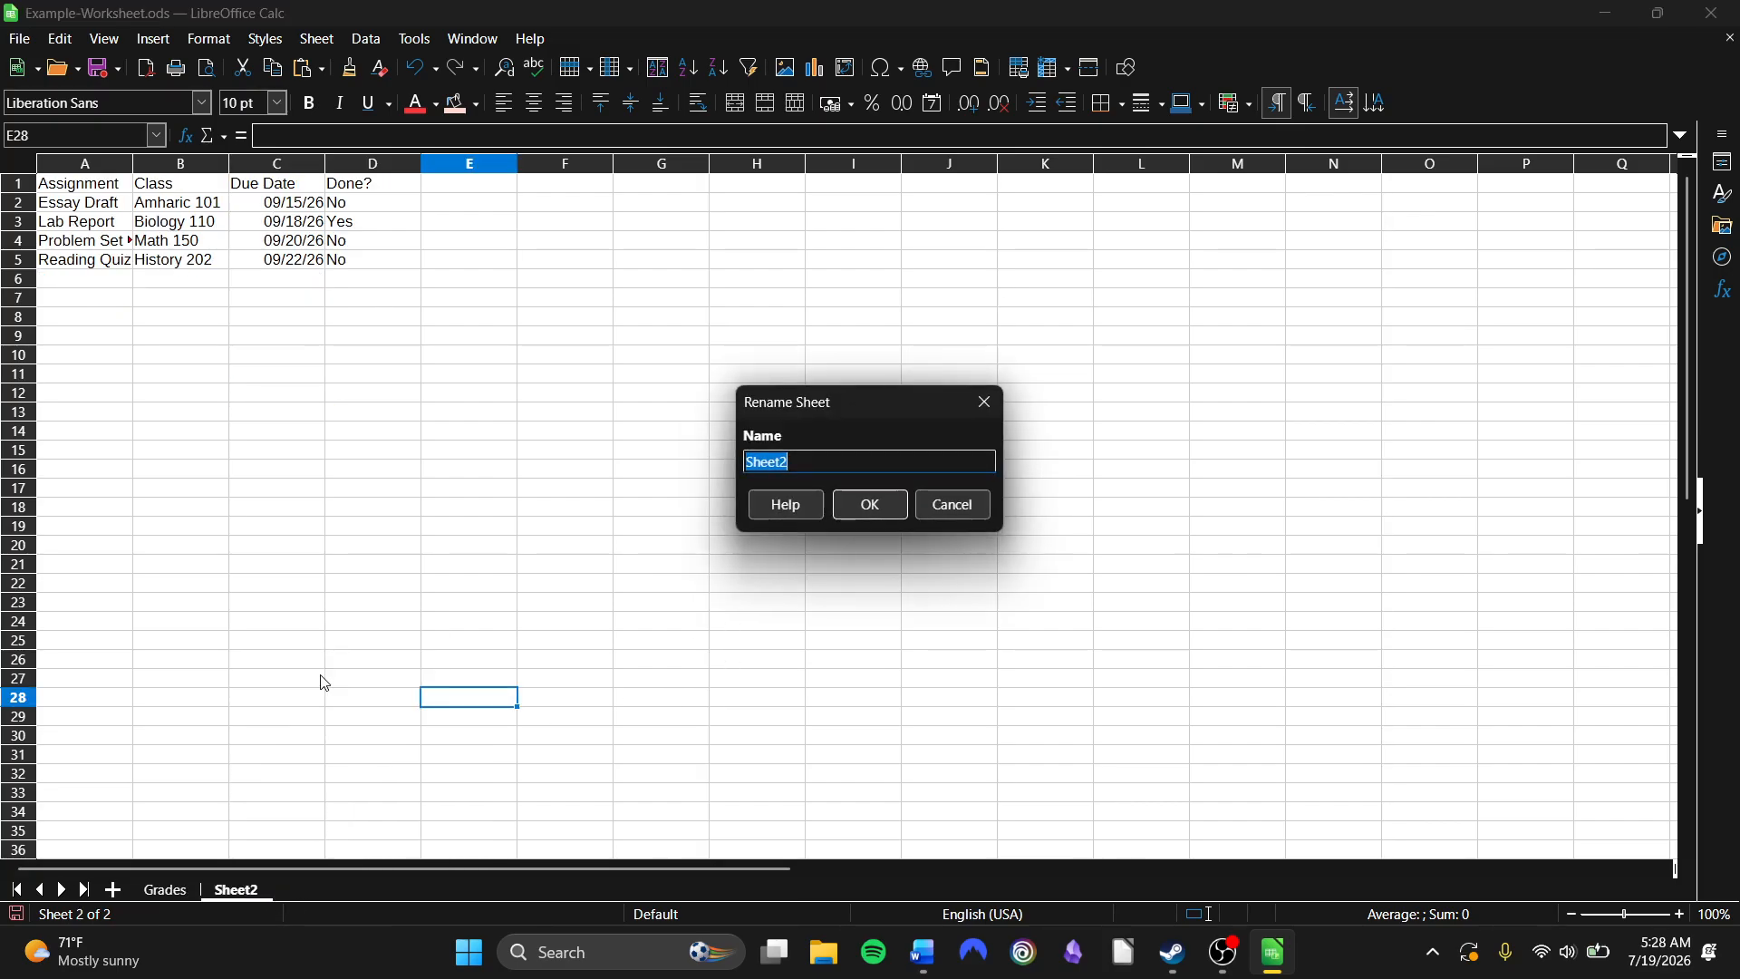
type("Assignments")
left_click(868, 499)
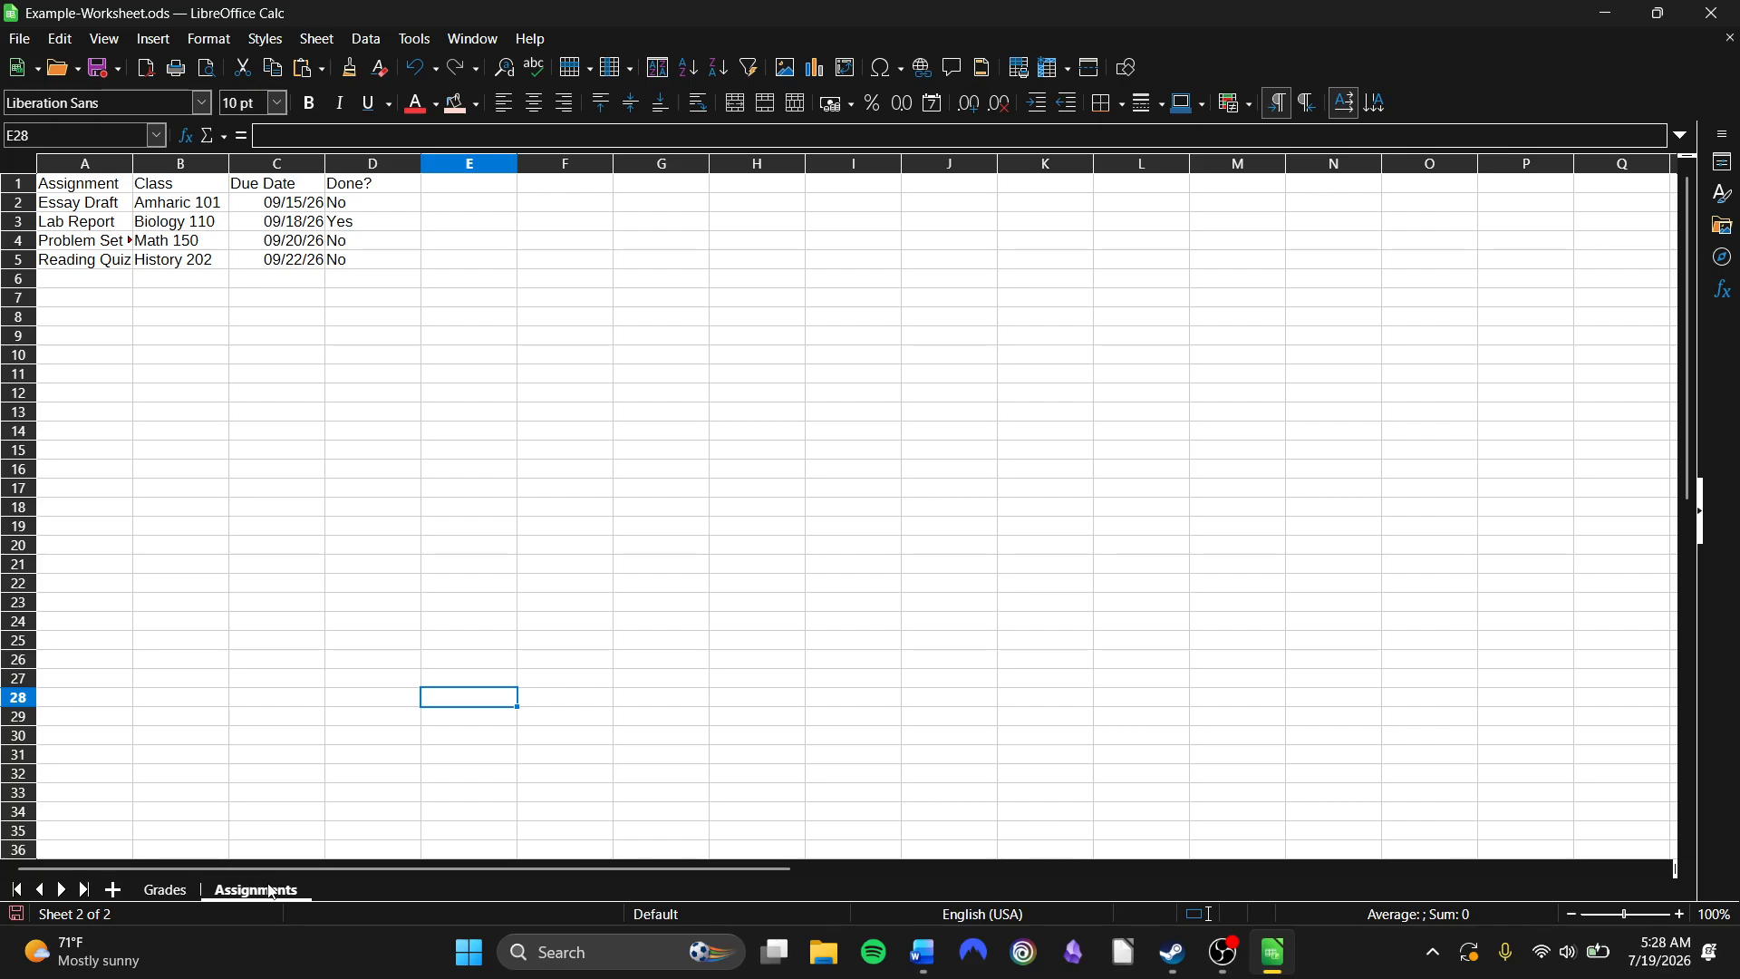
Move the Assignments sheet ahead of Grades and set the Grades tab color to Dark Red 1.
left_click_drag(268, 890, 141, 889)
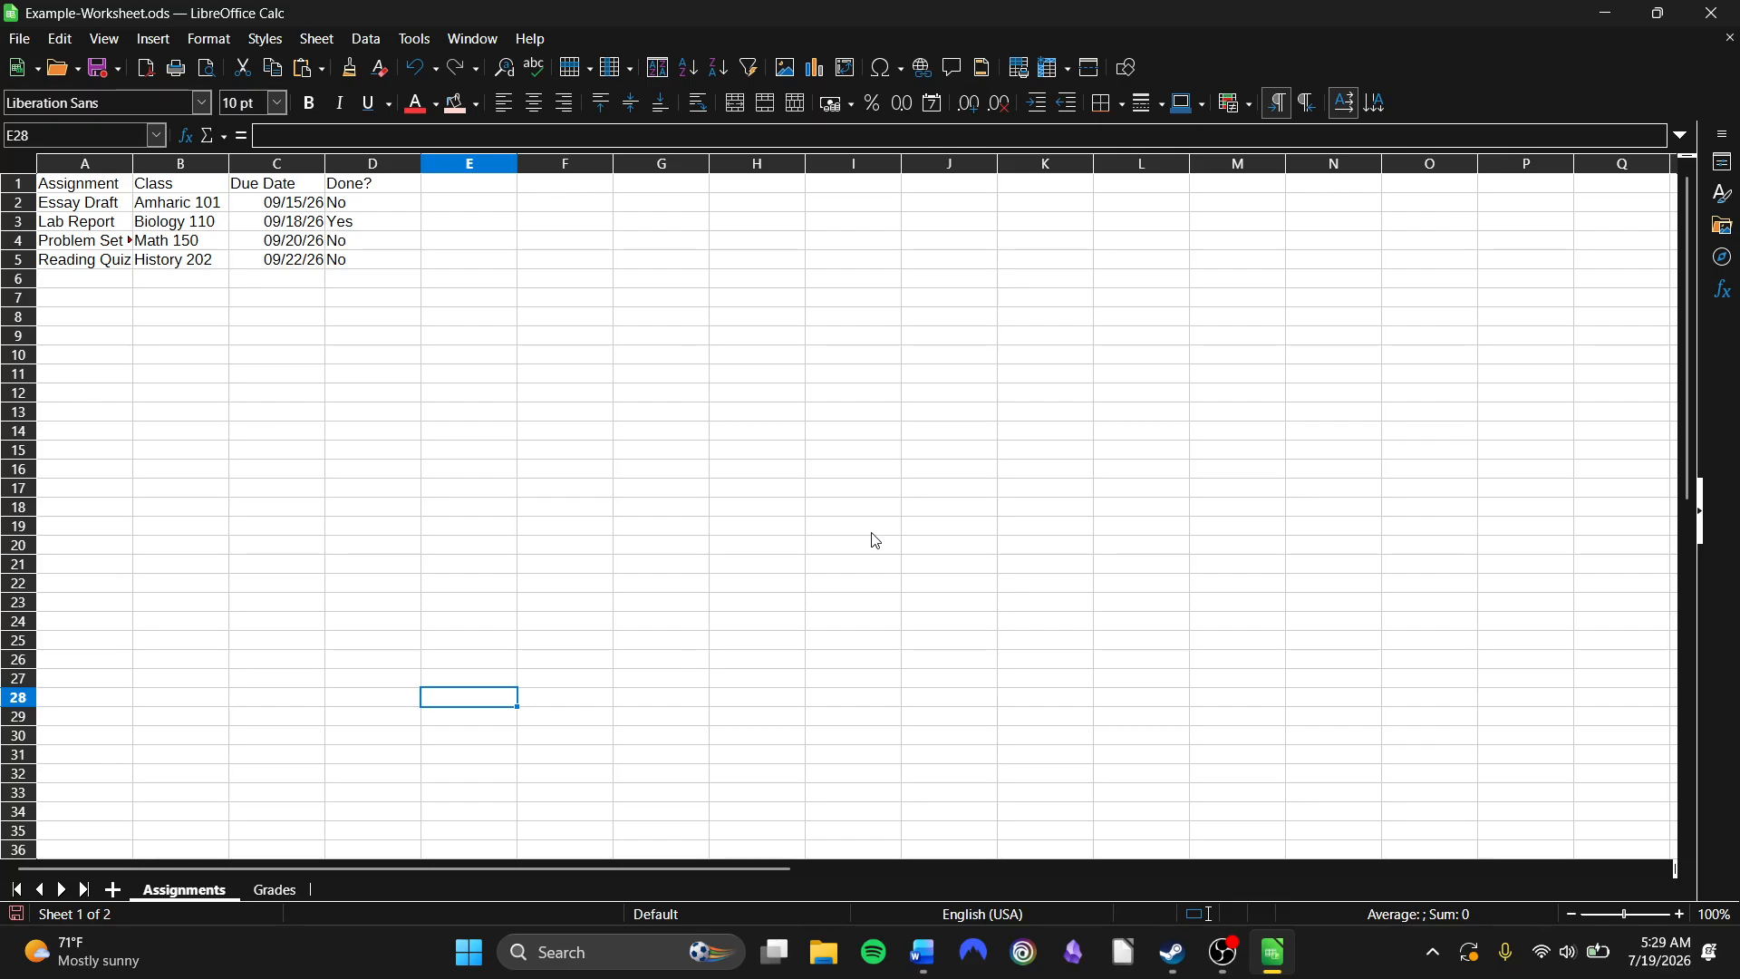
right_click(274, 890)
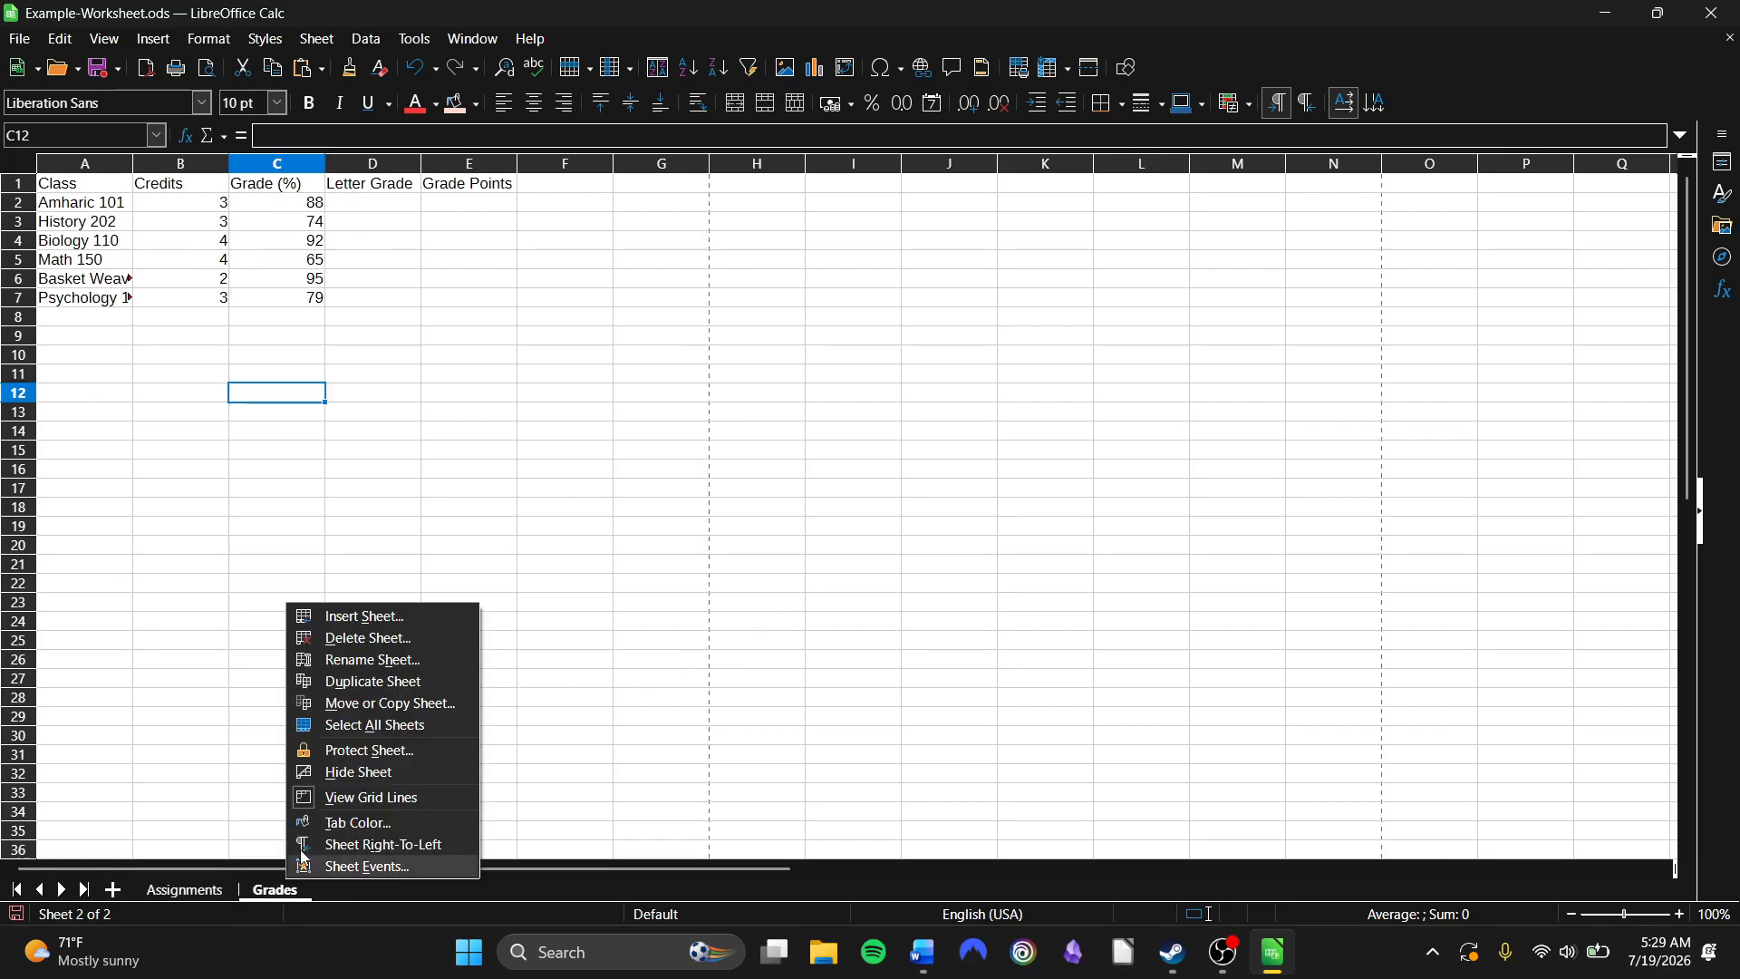
left_click(391, 825)
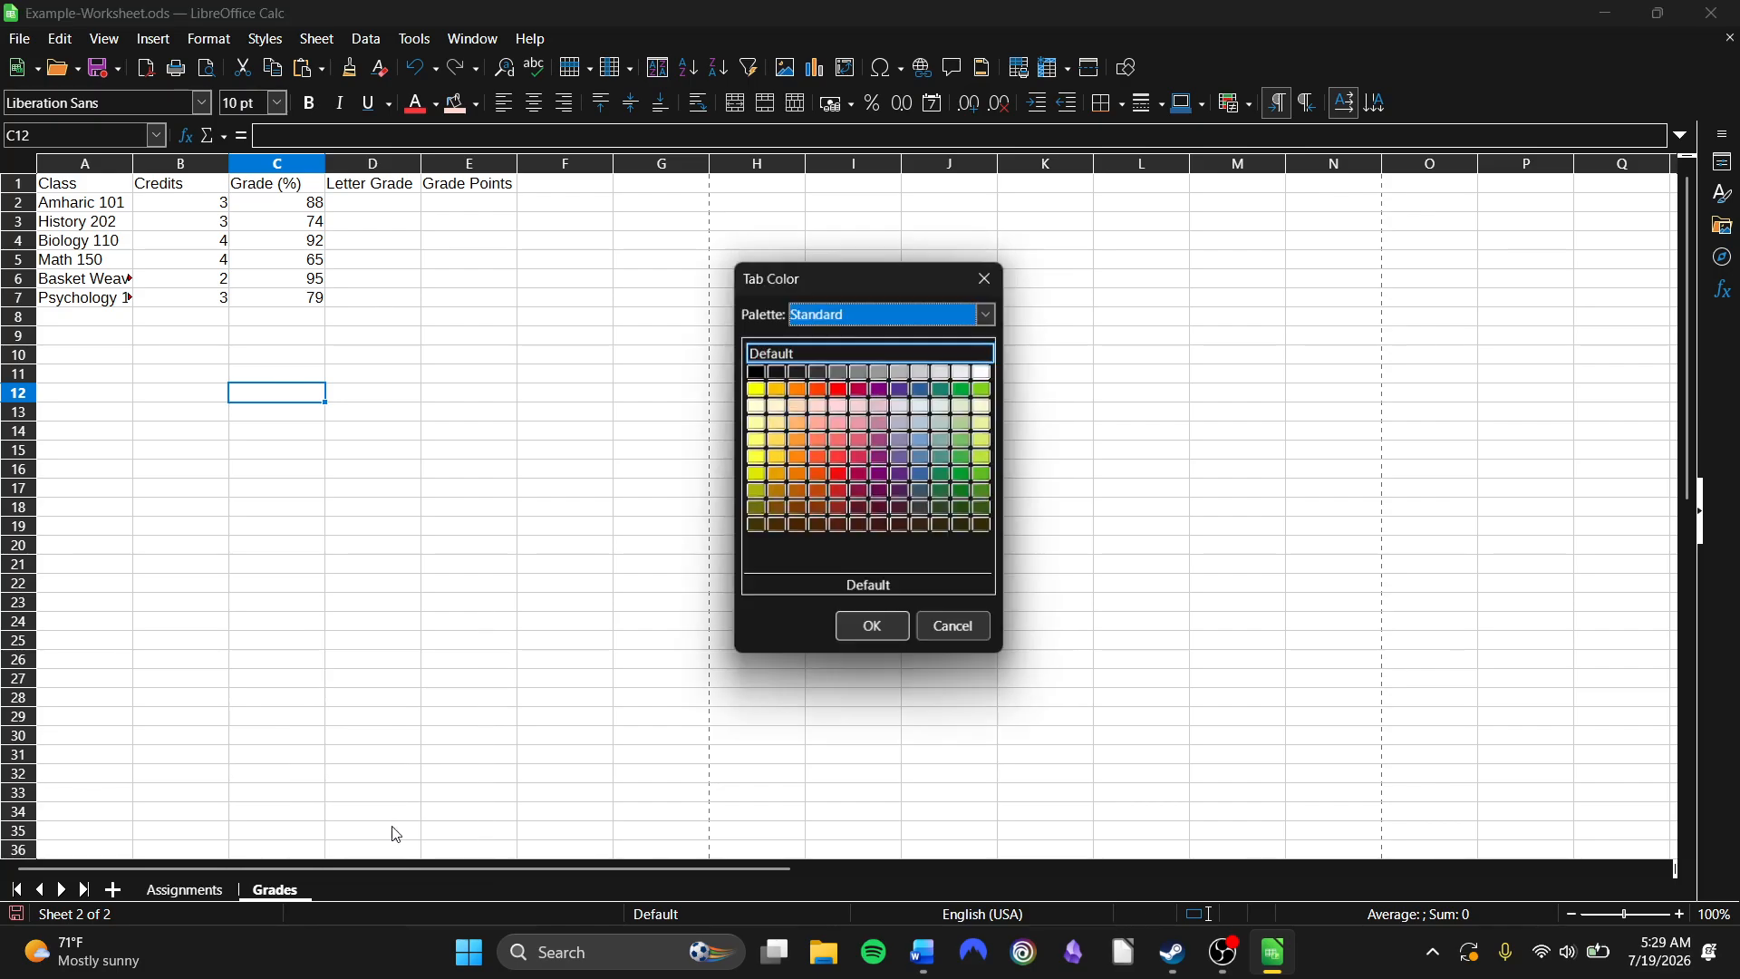
left_click(838, 475)
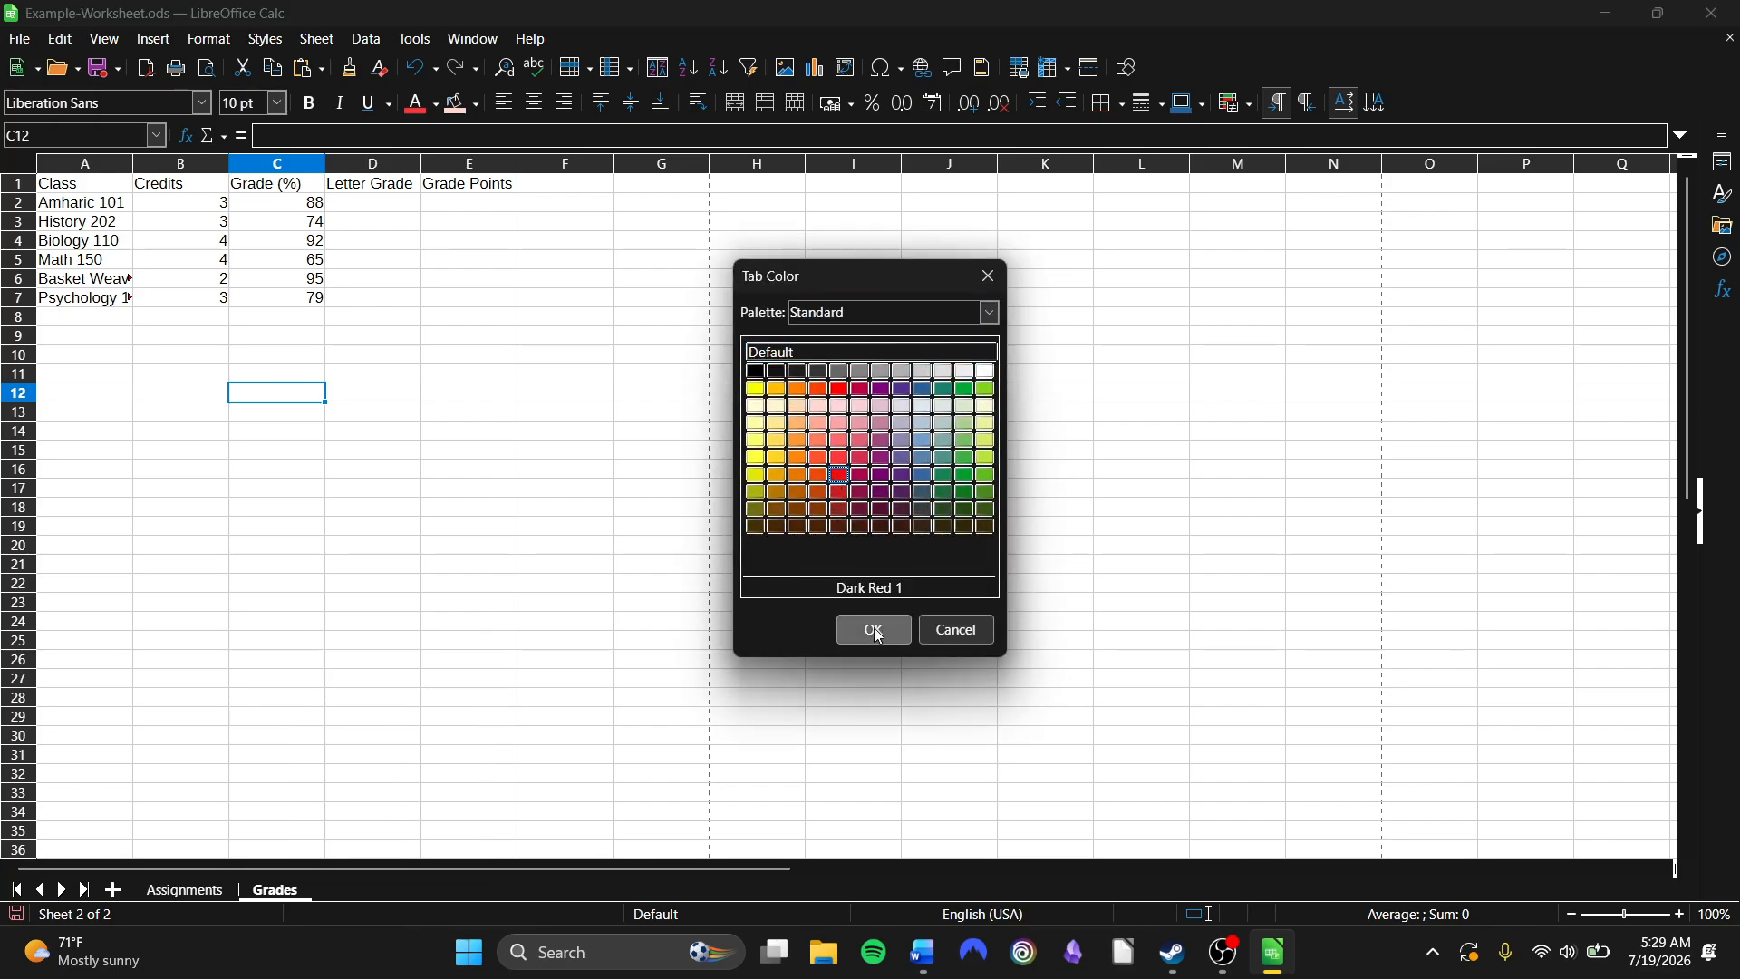
left_click(874, 631)
left_click(182, 888)
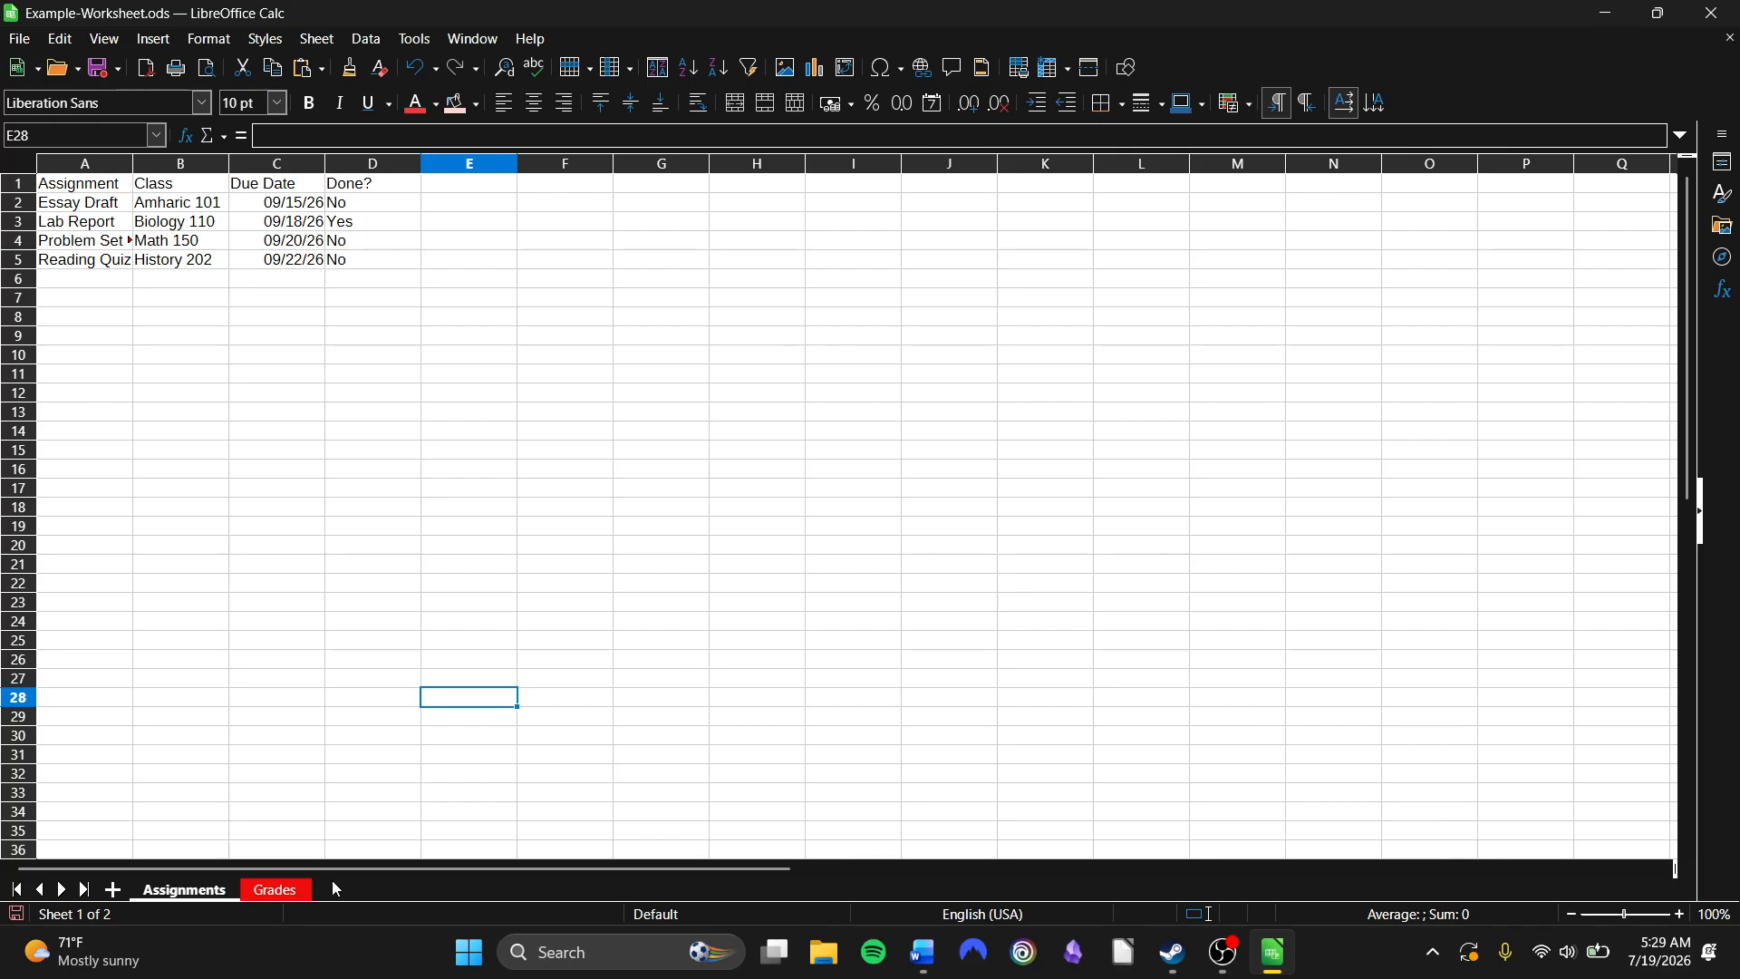
Set the Grades sheet's tab color to White from the Standard palette, then switch to the Assignments sheet.
right_click(270, 895)
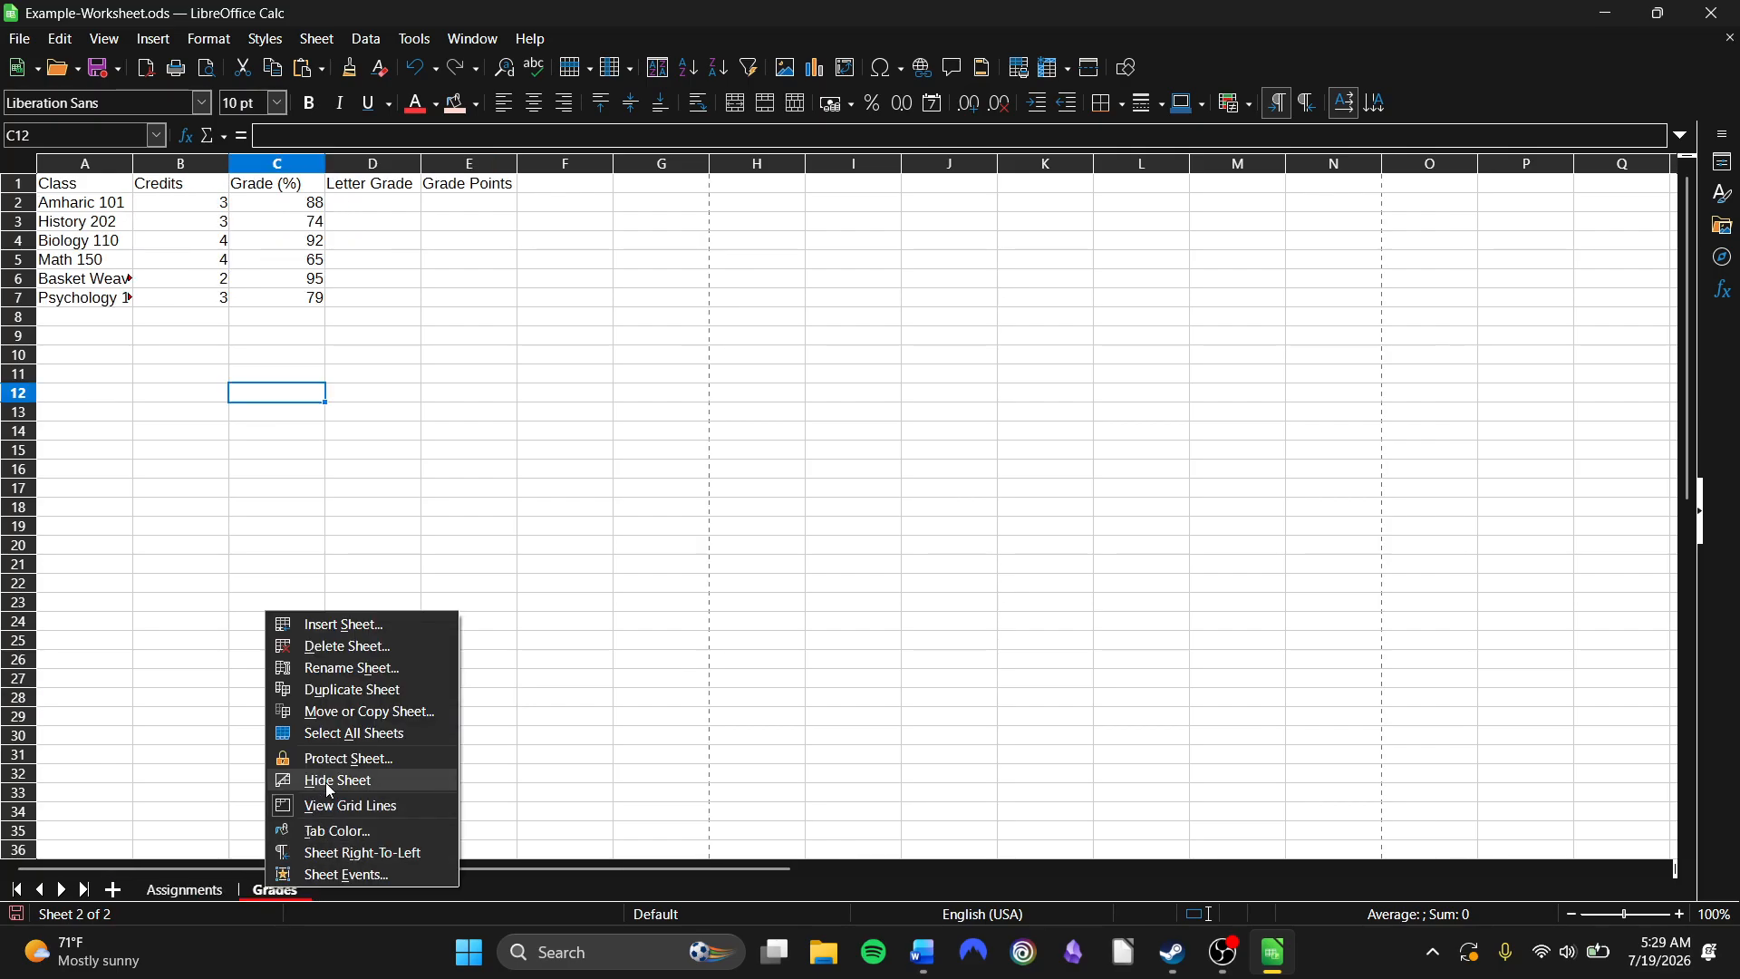
left_click(344, 830)
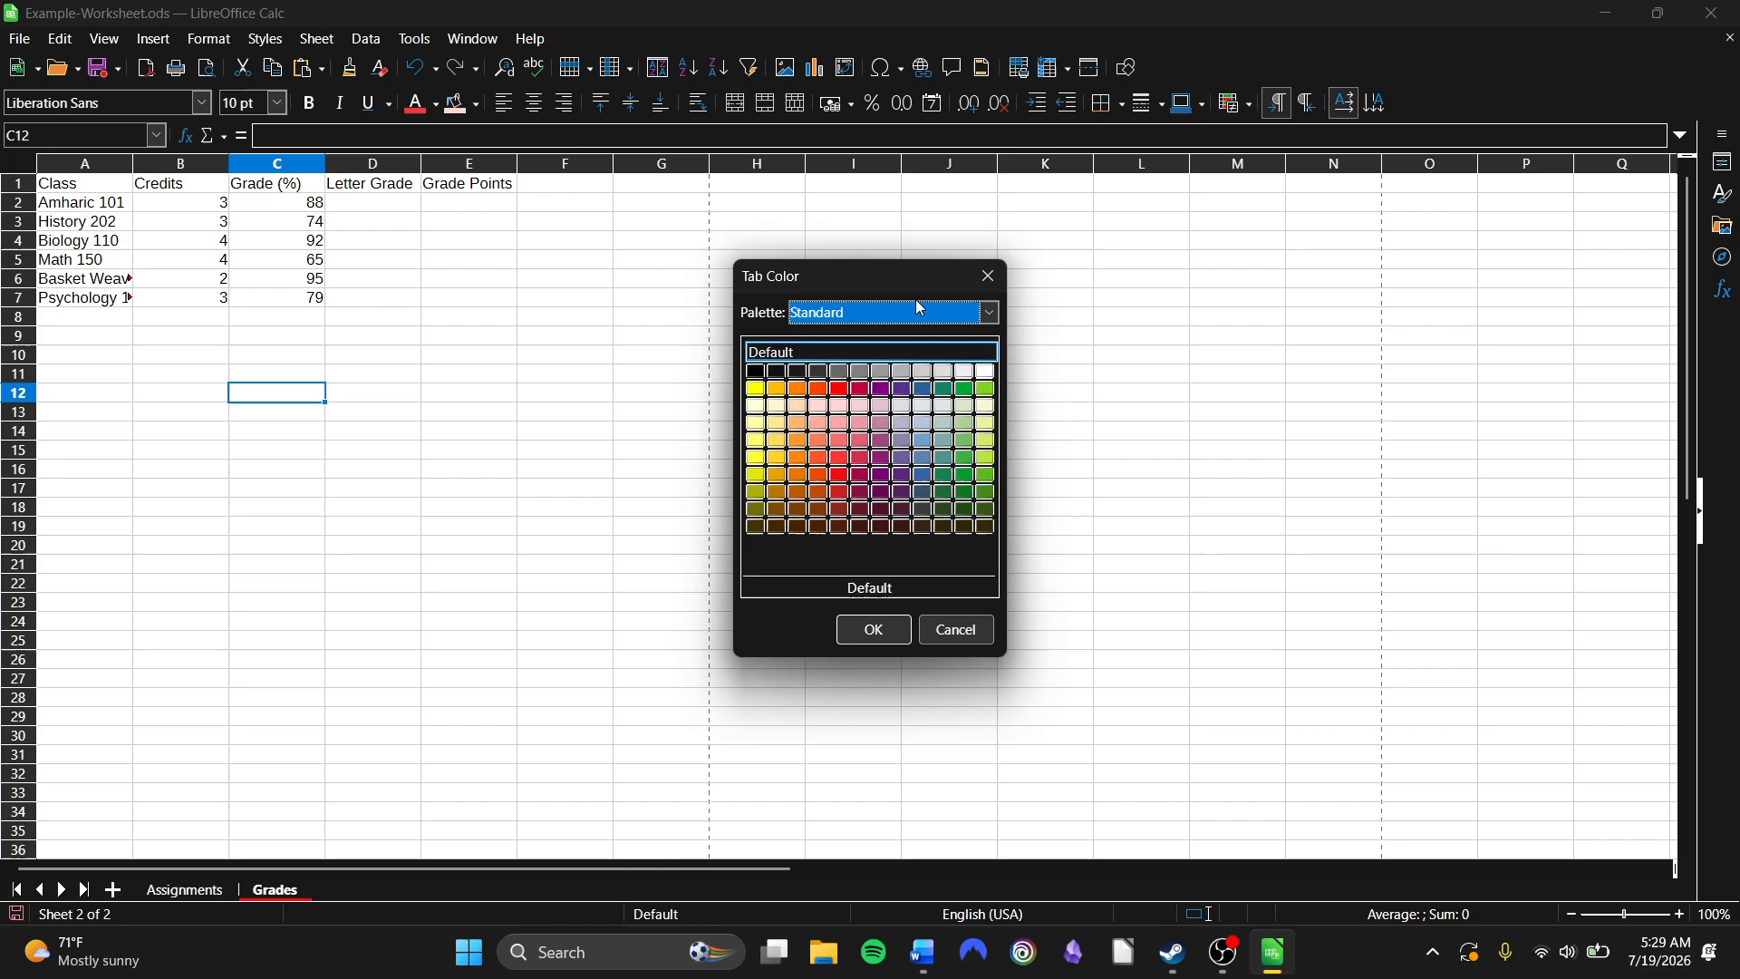
left_click(987, 318)
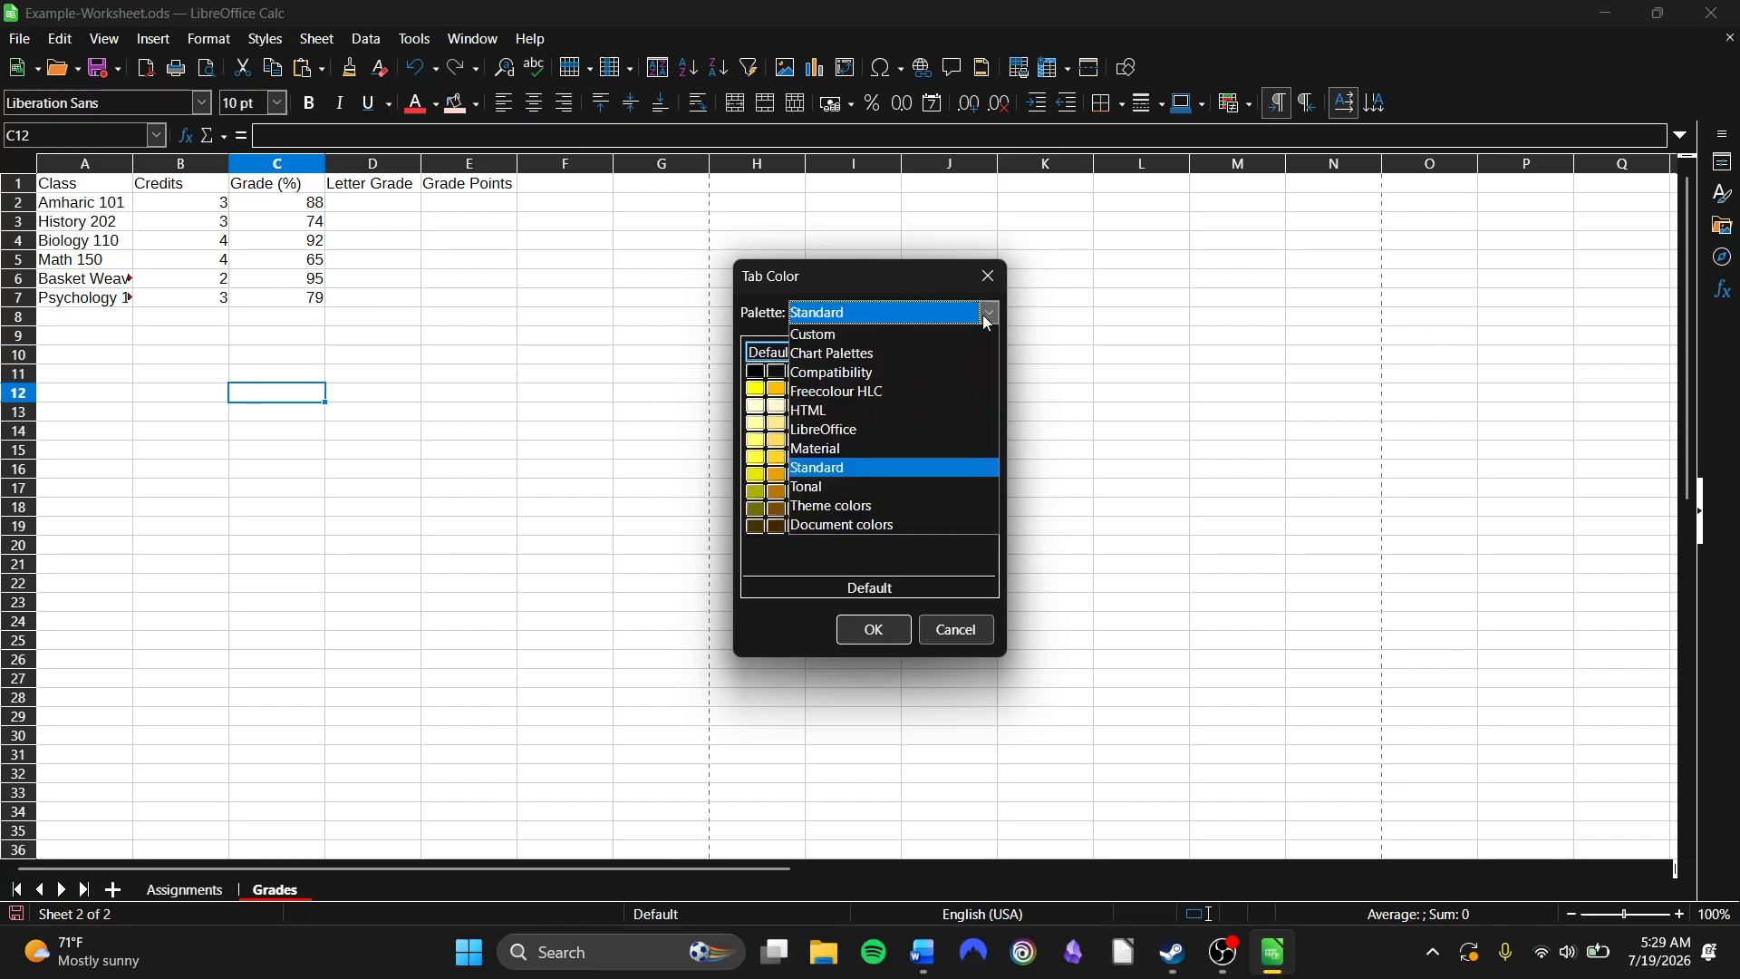
left_click(984, 316)
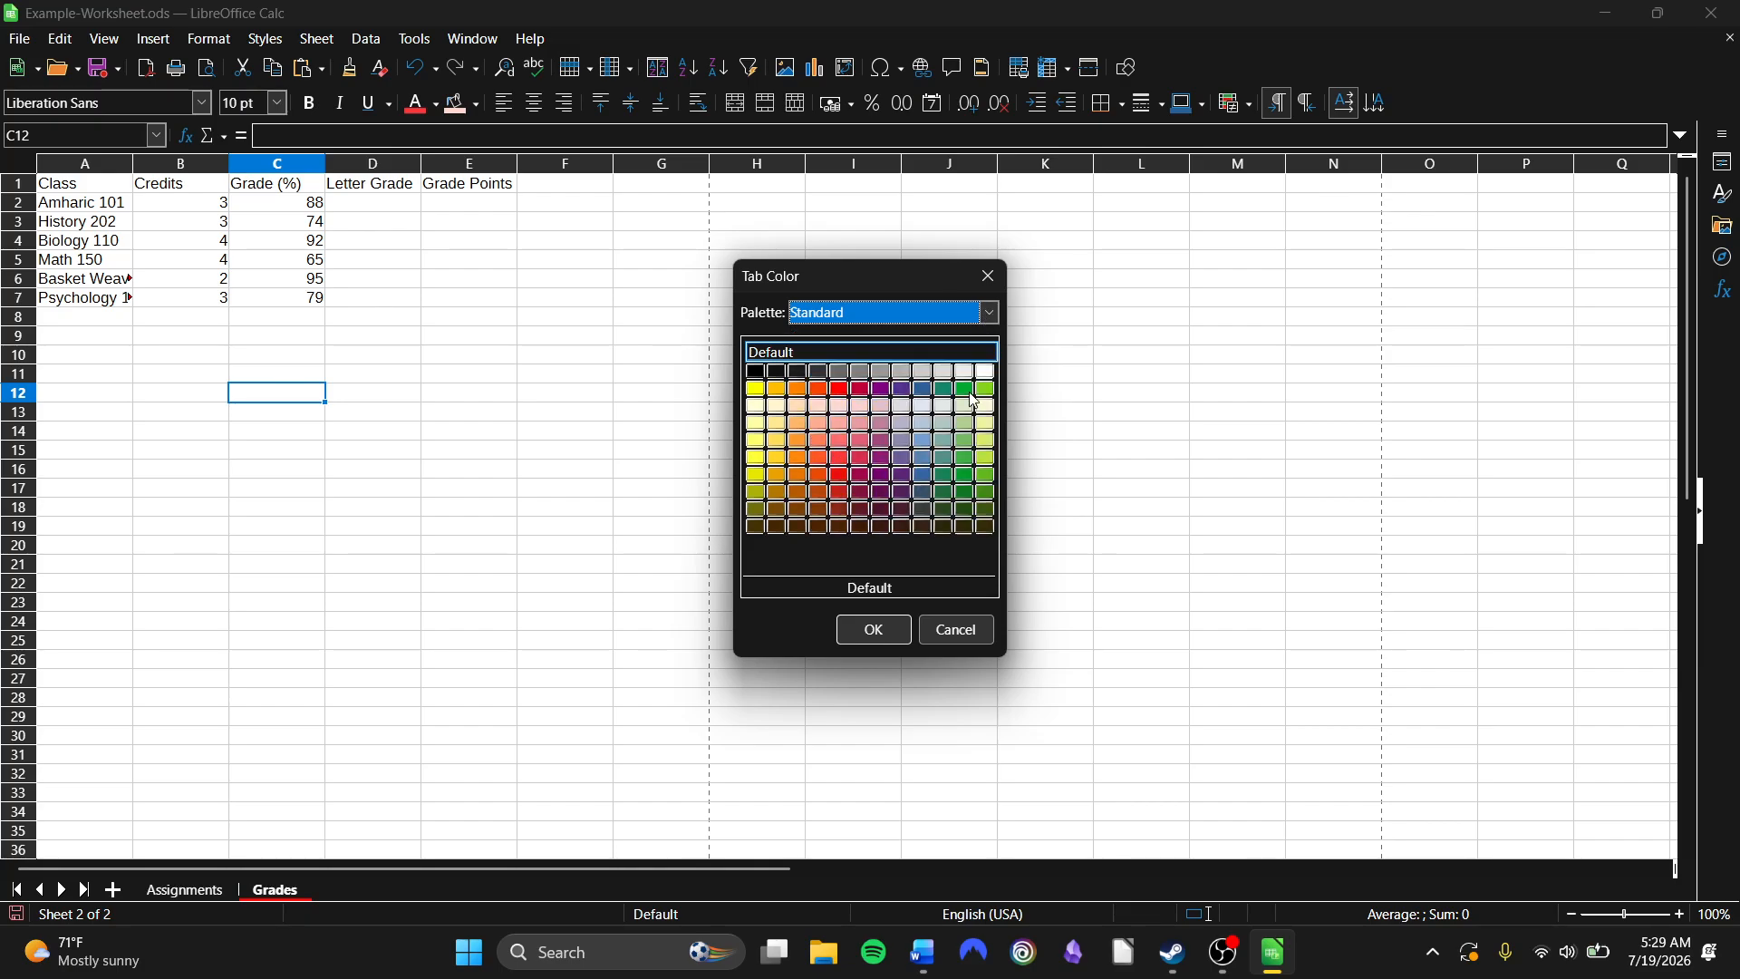
left_click(984, 371)
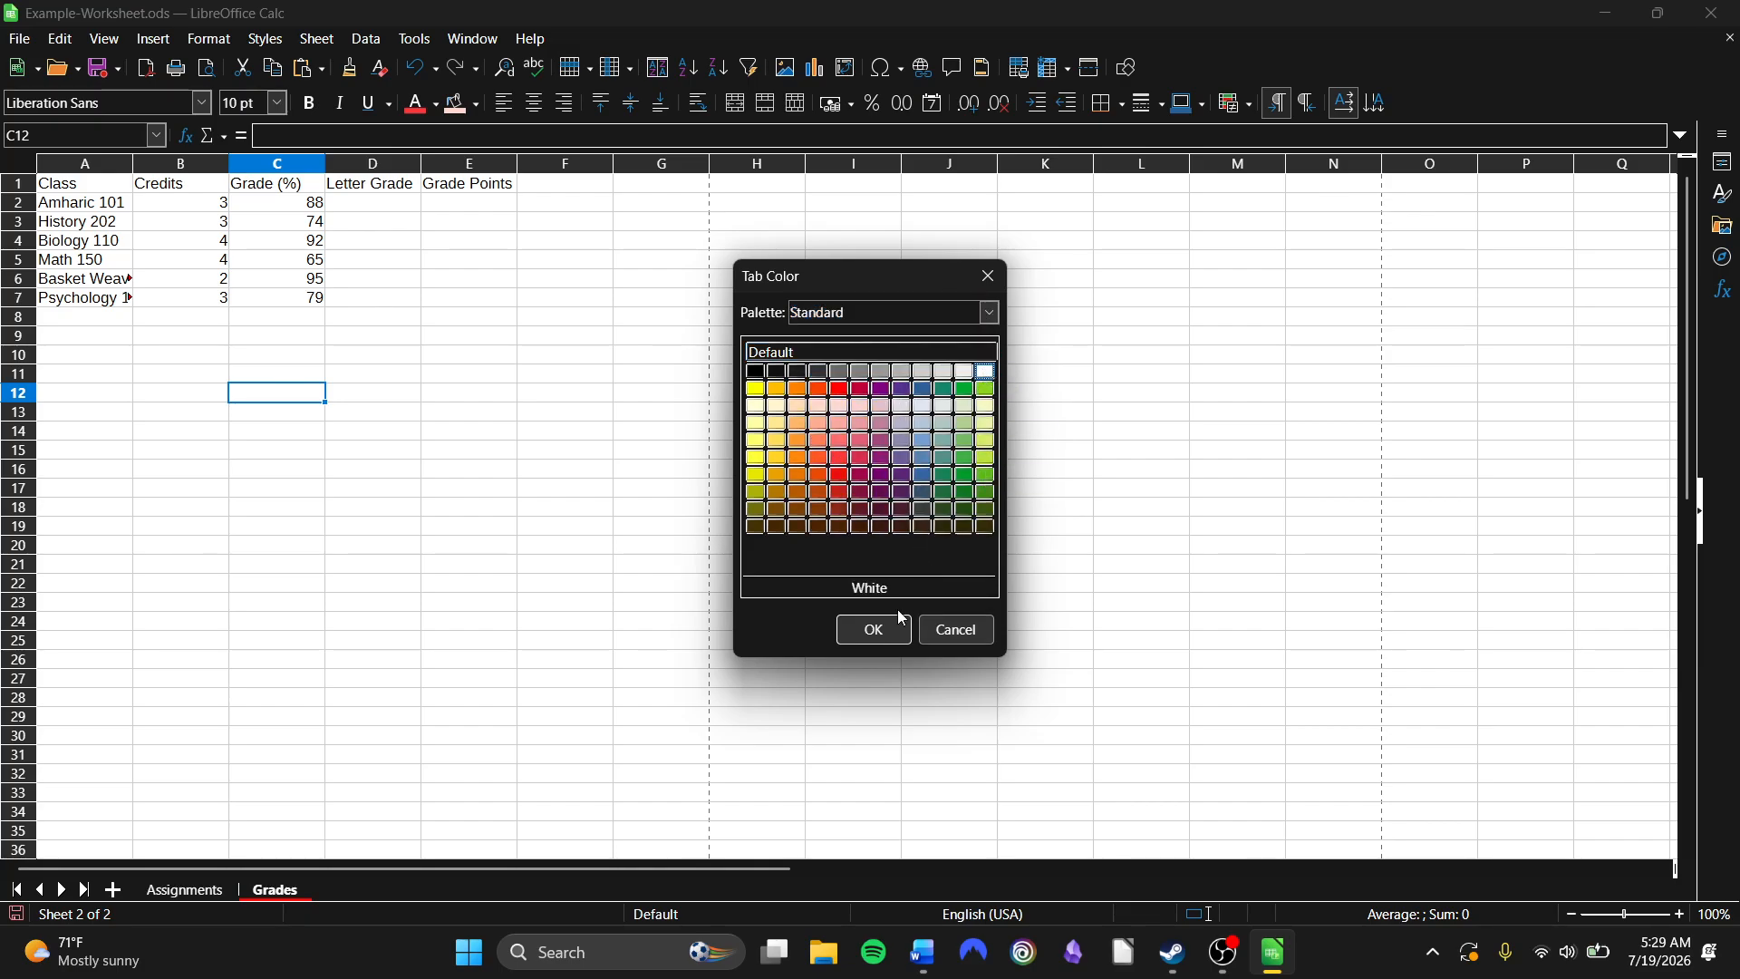
left_click(915, 630)
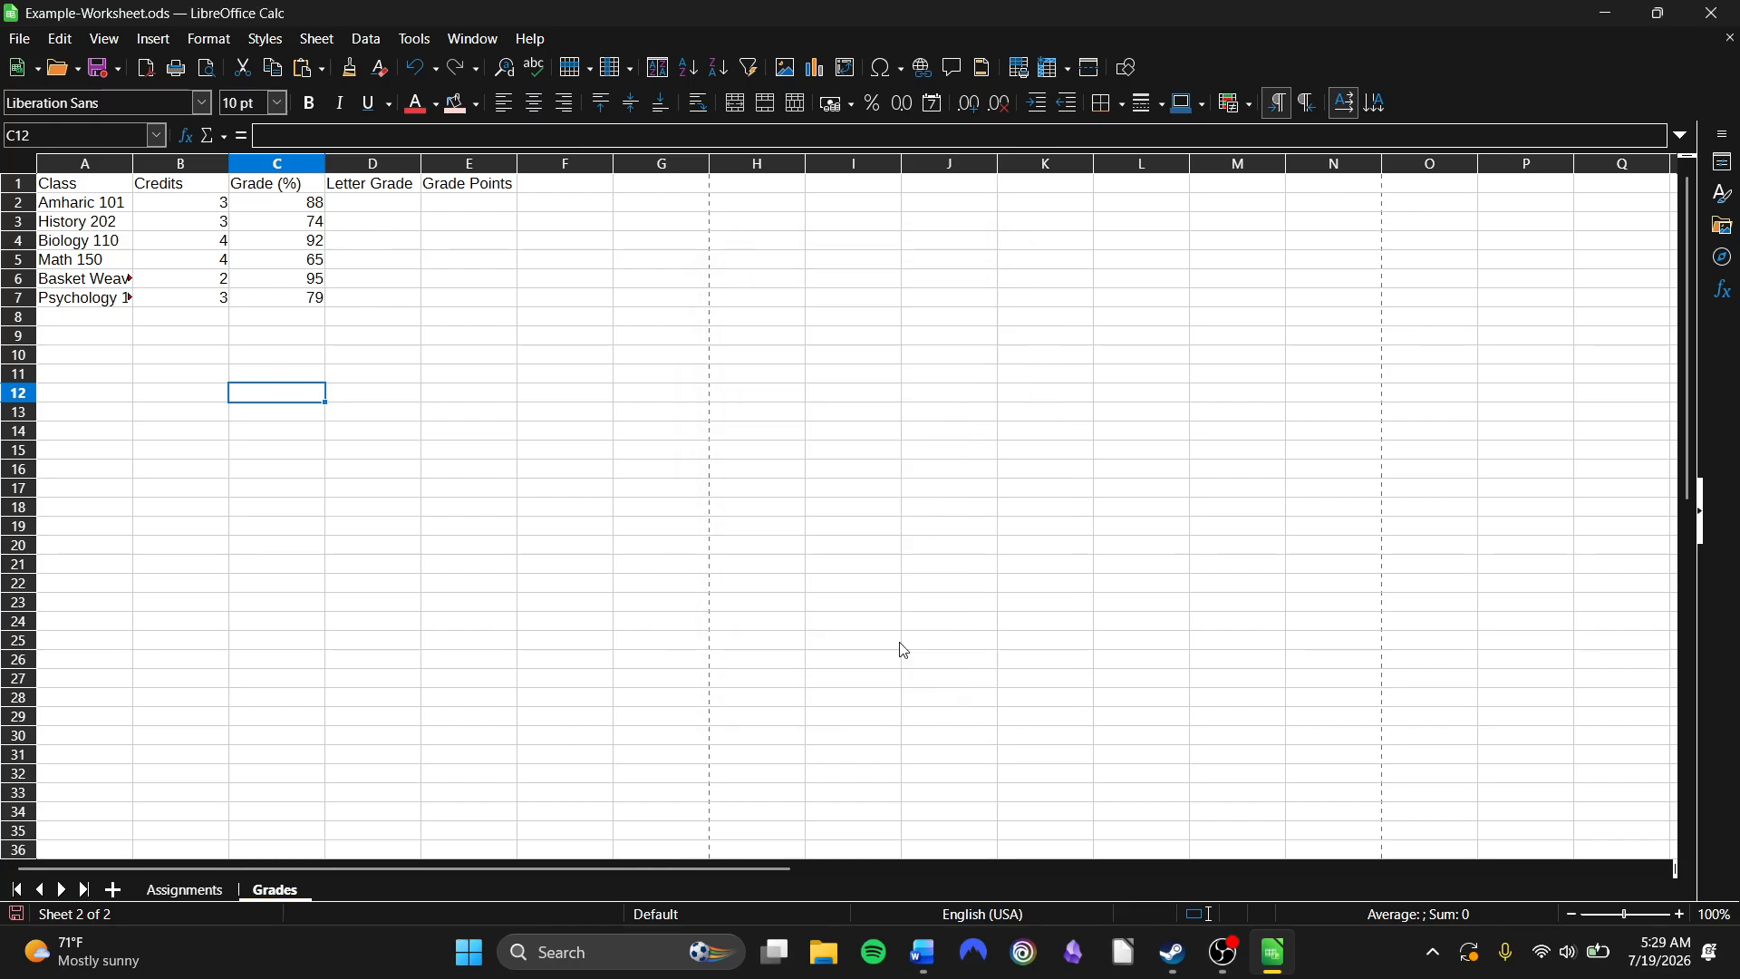
left_click(182, 889)
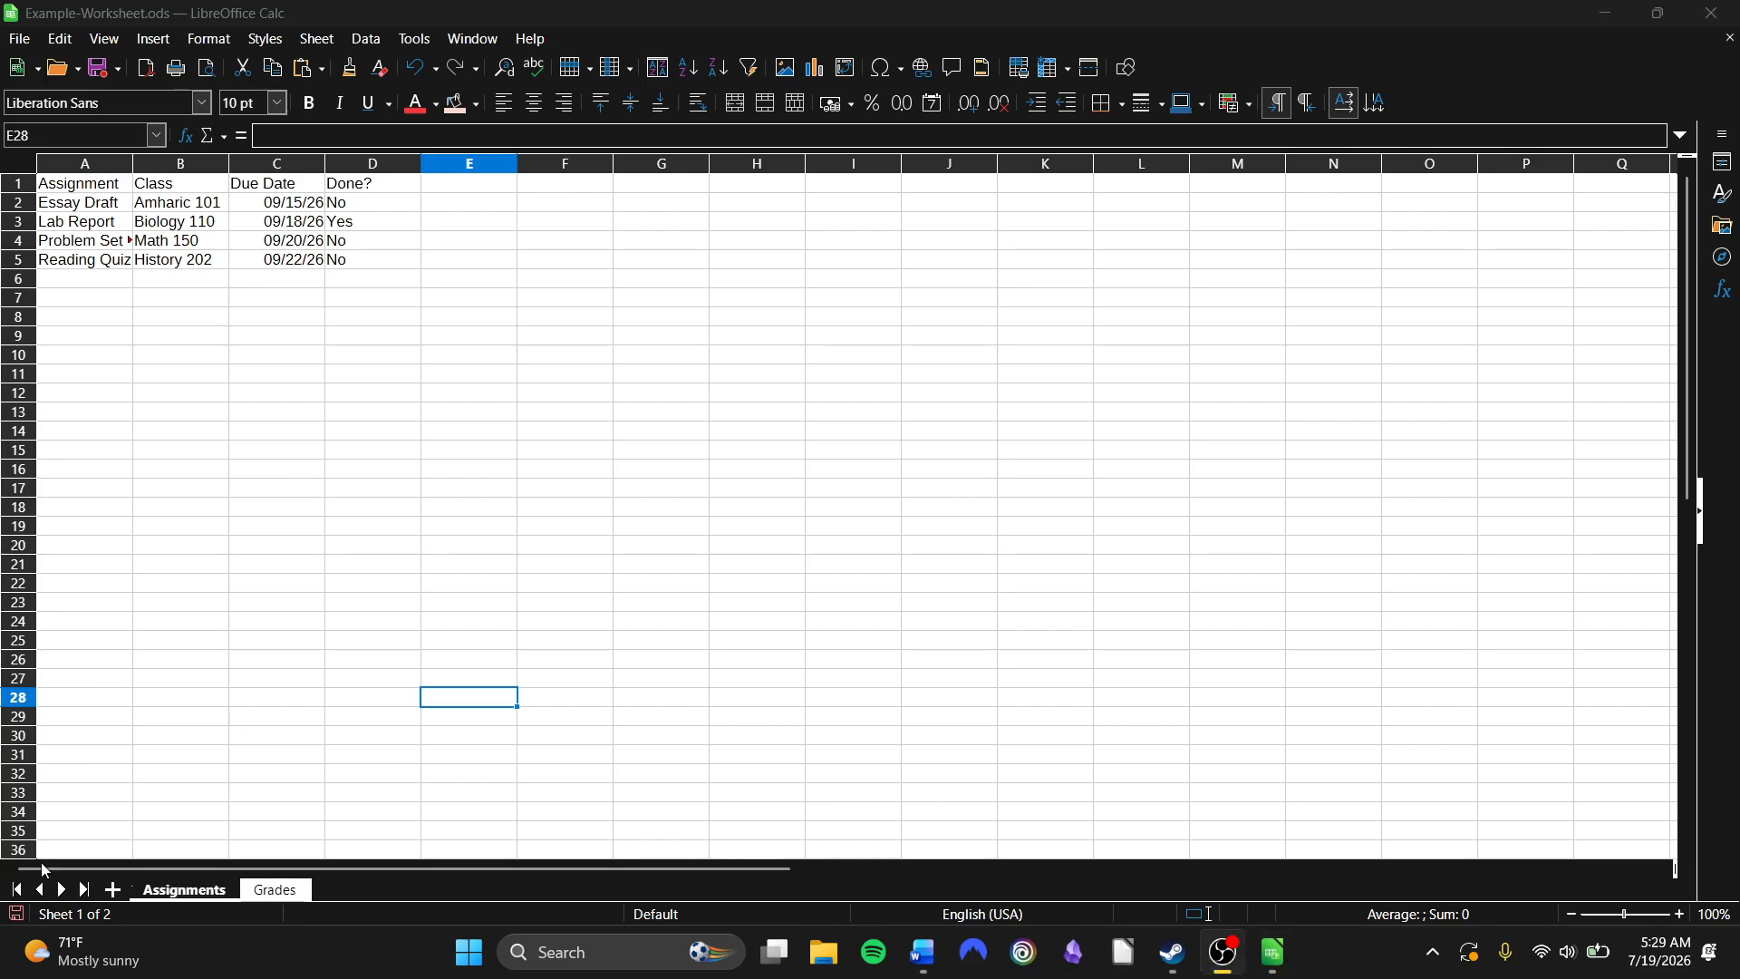
Reorder the sheets so that Grades comes before Assignments.
left_click(213, 897)
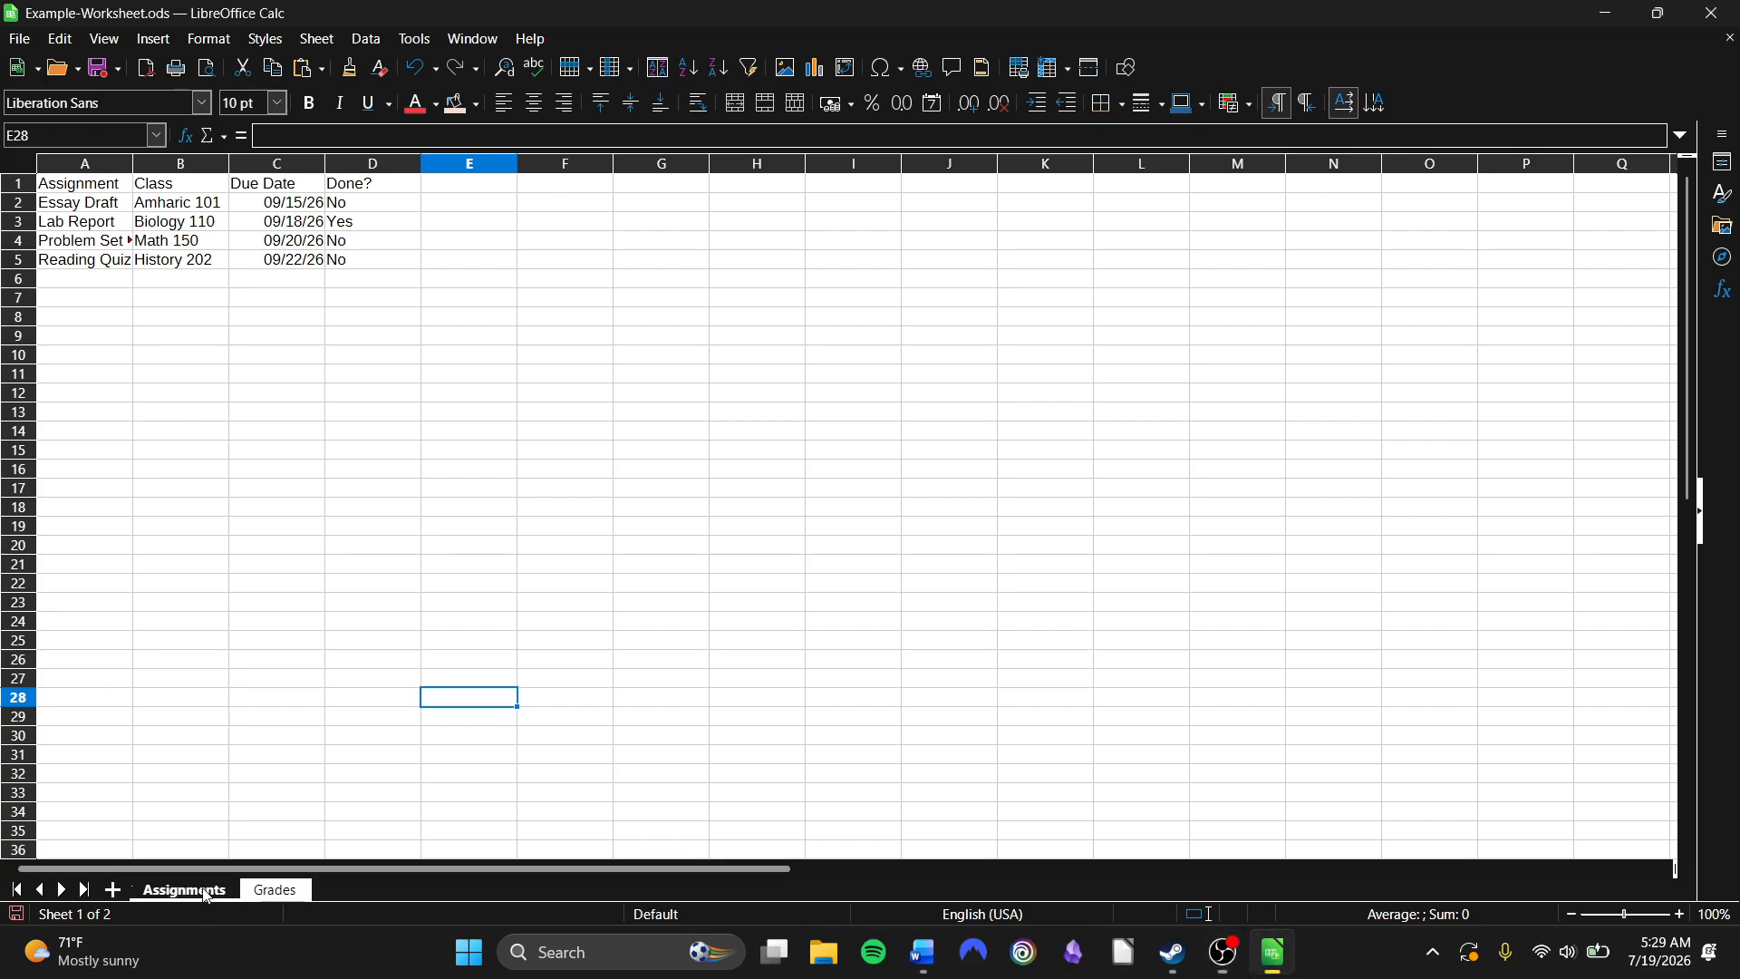
left_click(274, 890)
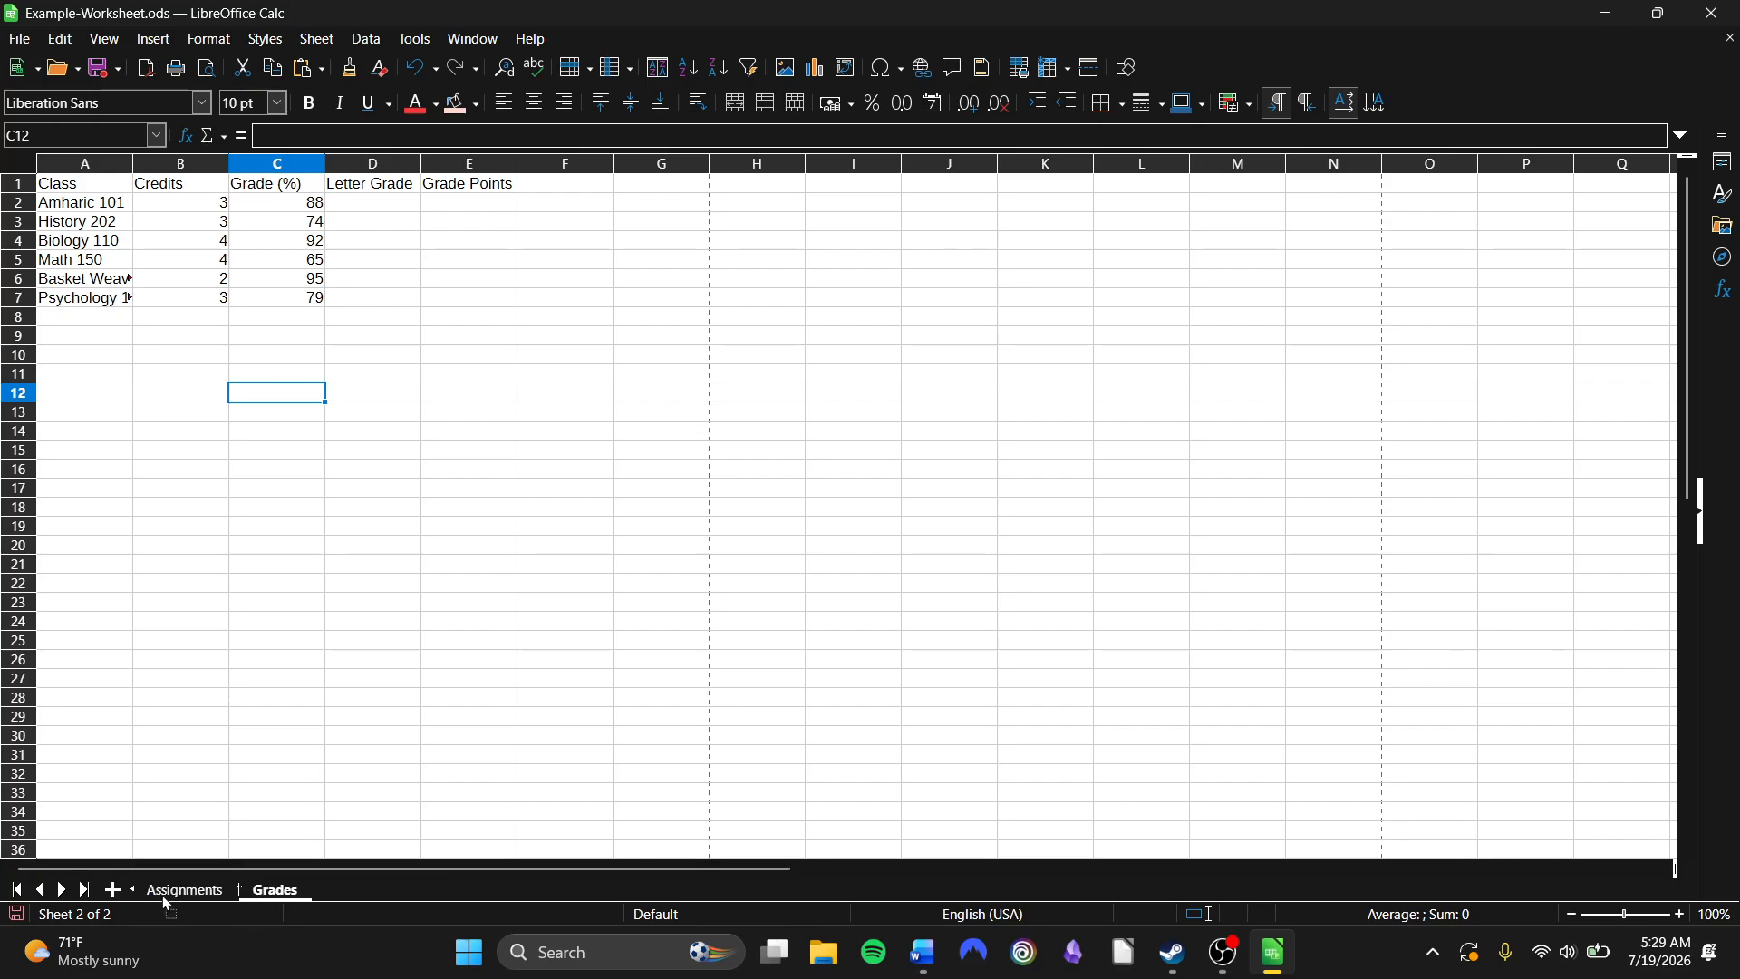
left_click_drag(164, 901, 166, 899)
Enter the text "This is my grades" in cell A12 of the Grades sheet.
left_click(220, 472)
left_click(129, 393)
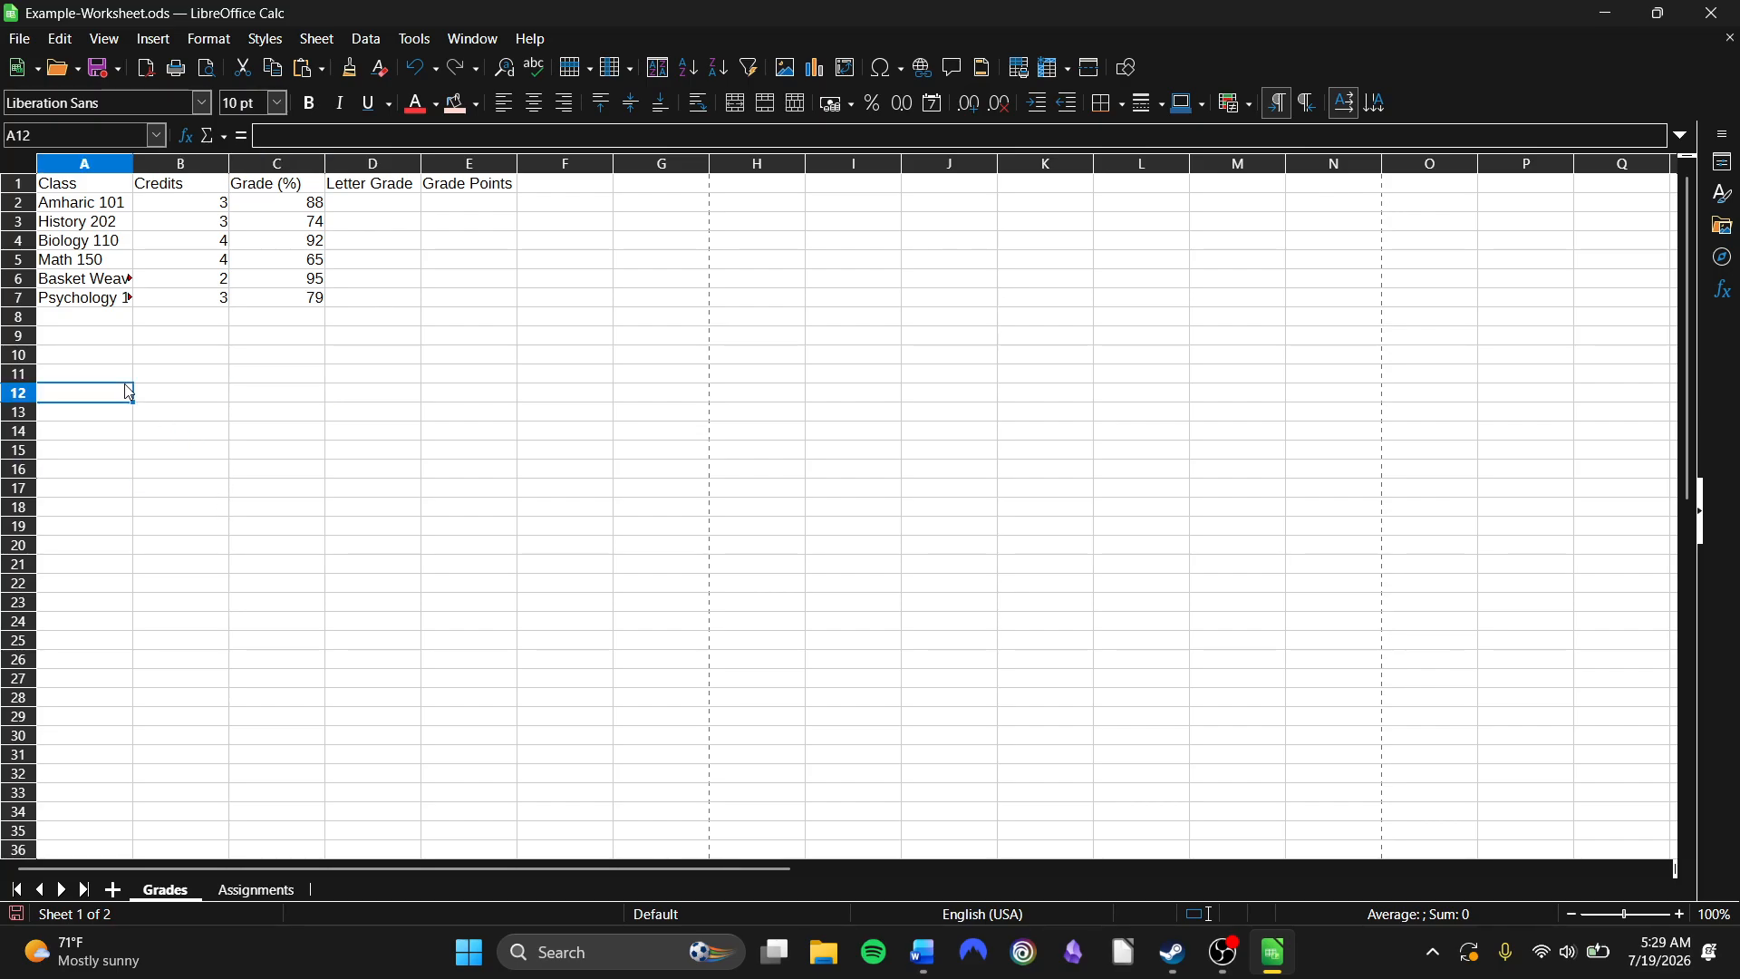
type("This is my ")
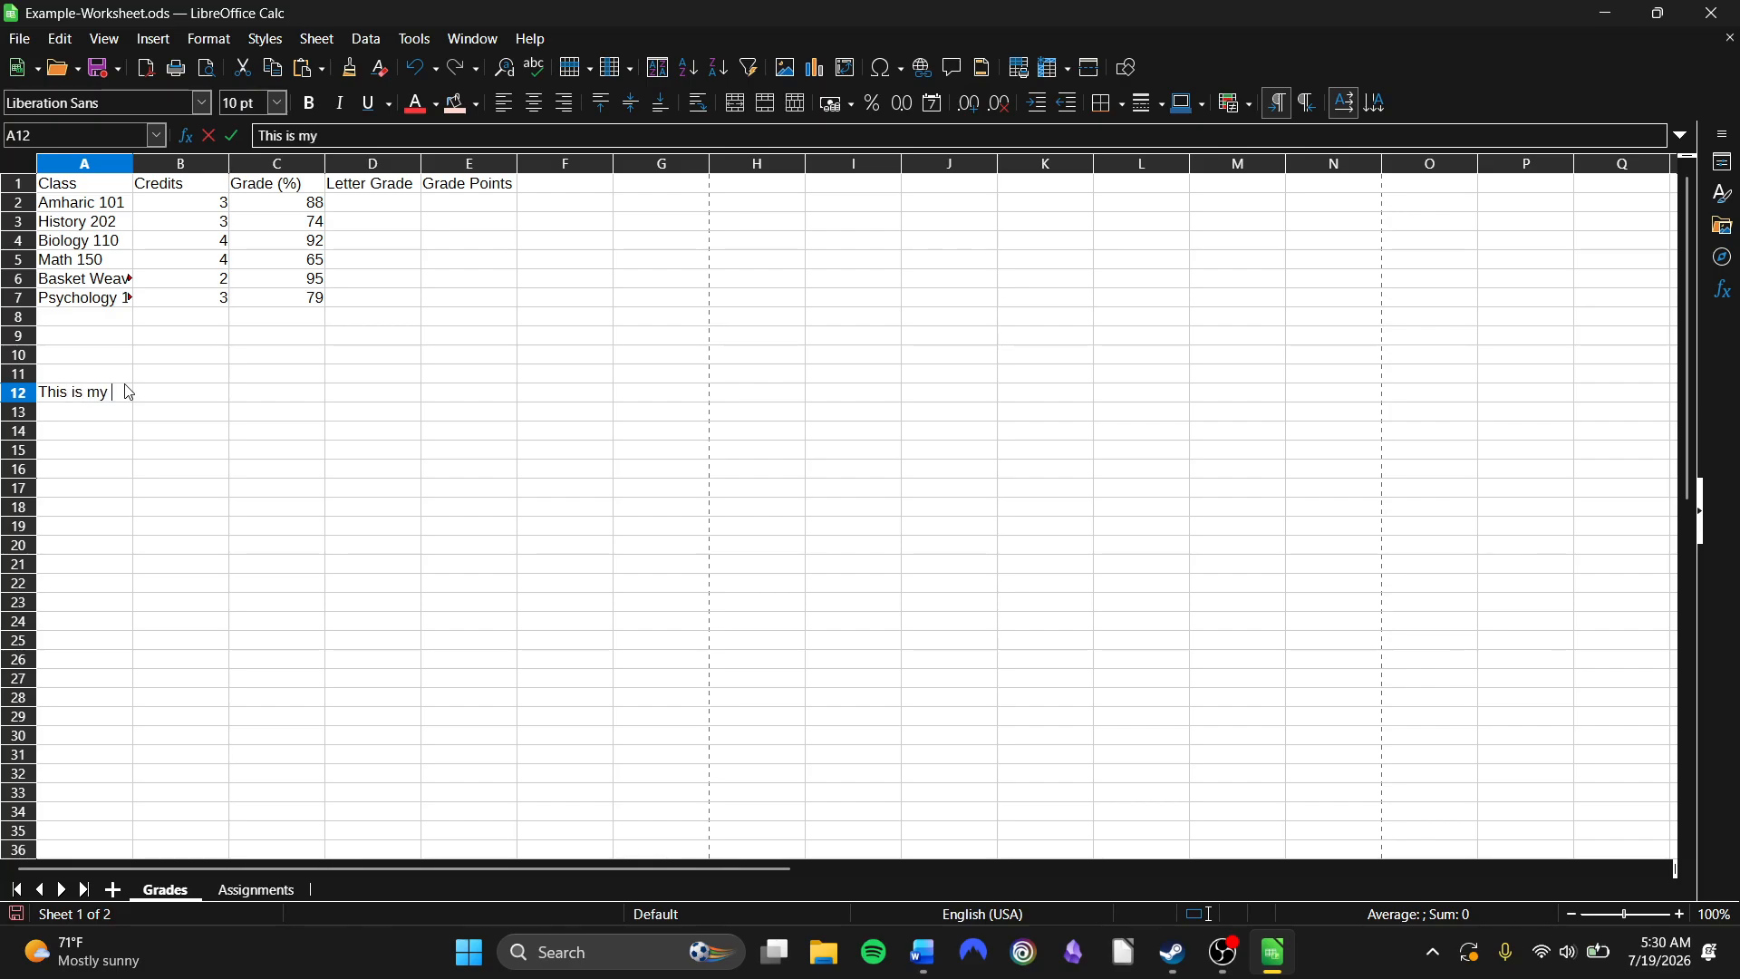
type("grades")
key("Return")
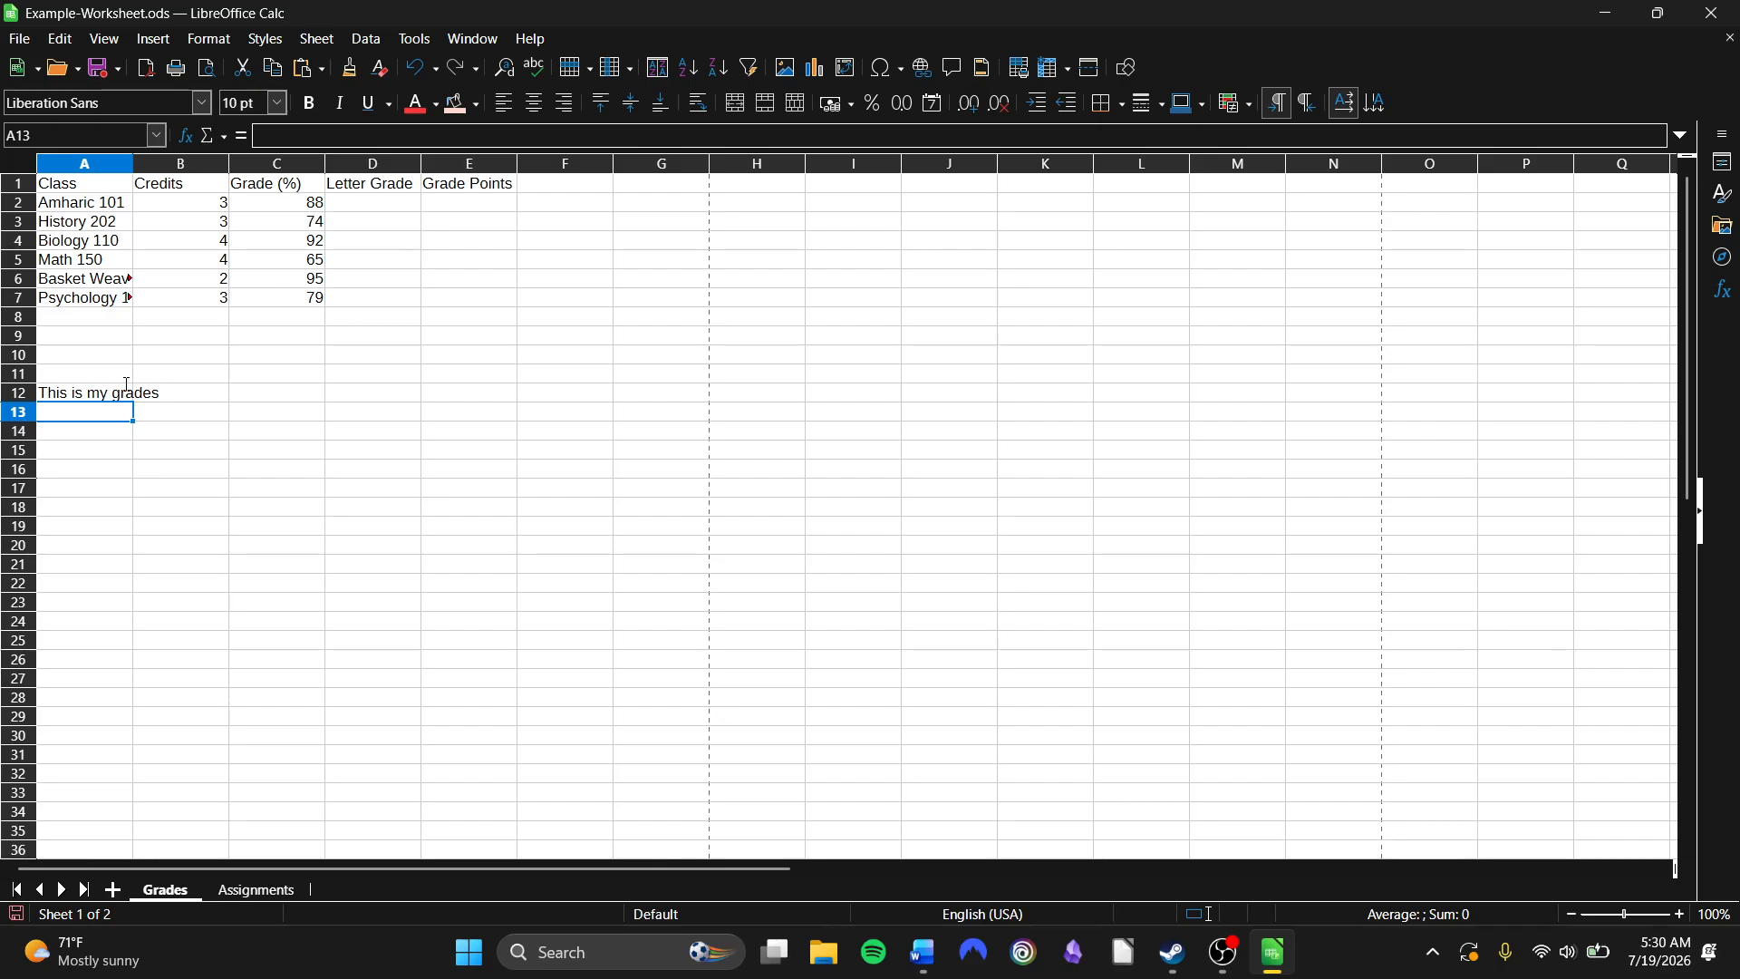
Enter "This is my grades" again in cell A14, finishing in the adjacent cell B14.
left_click(126, 386)
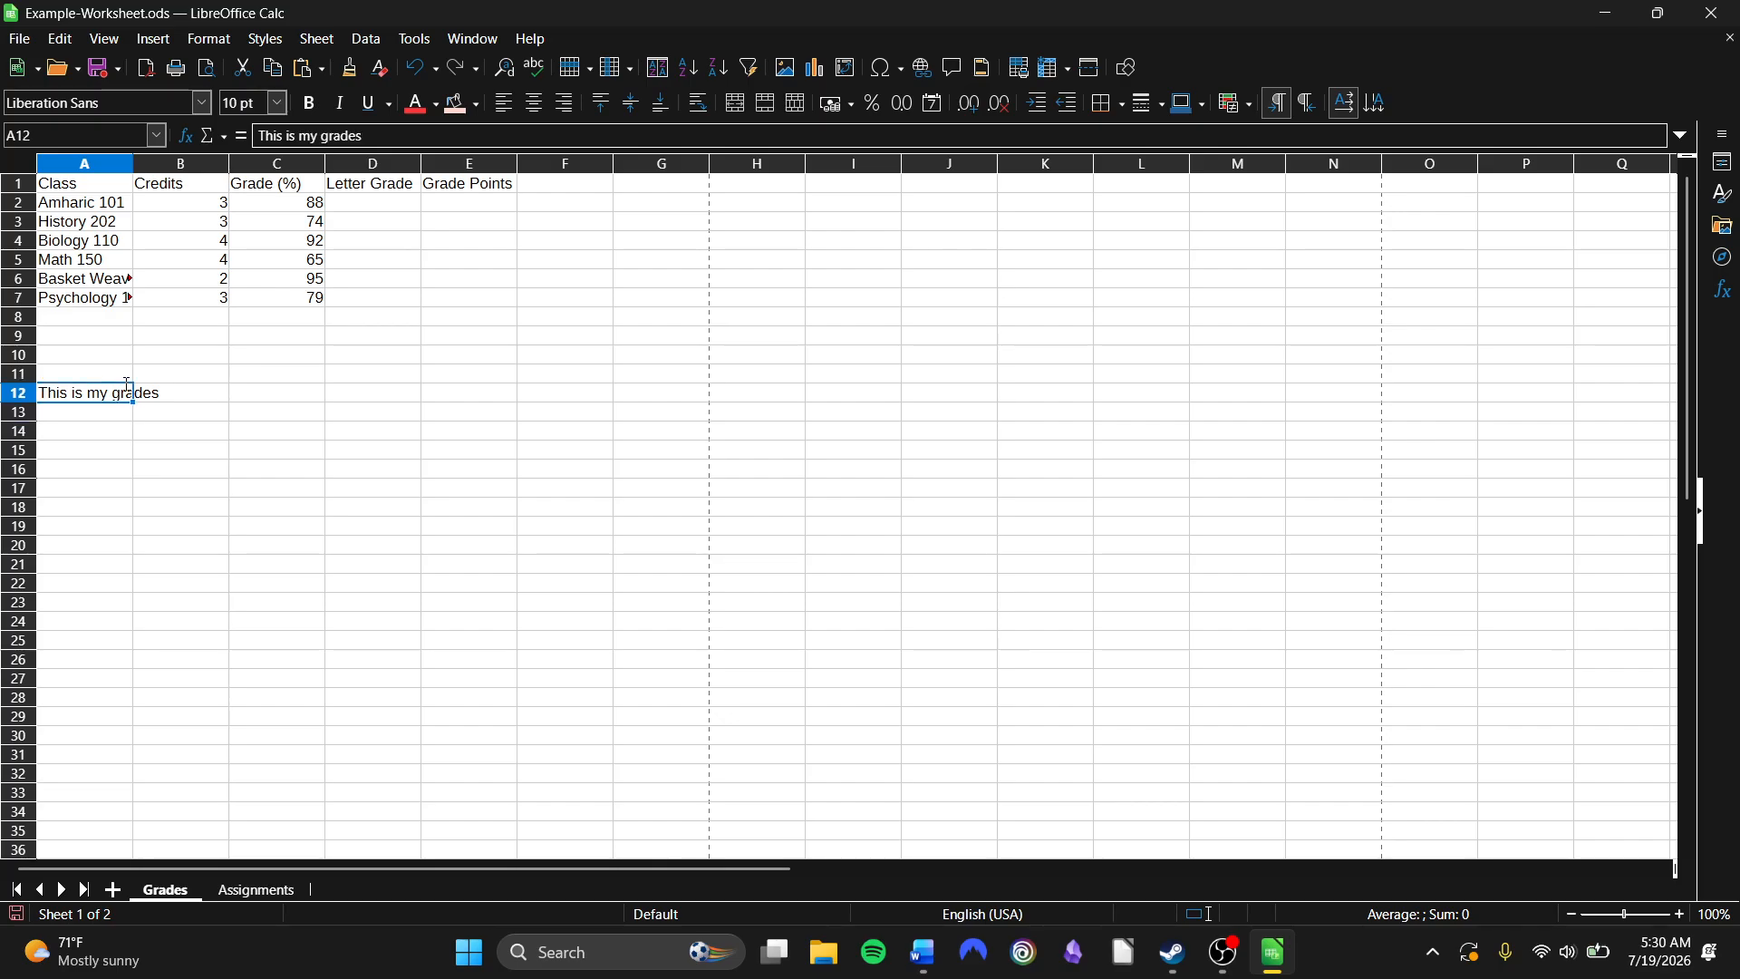
key("Down")
key("Down")
type("This is ")
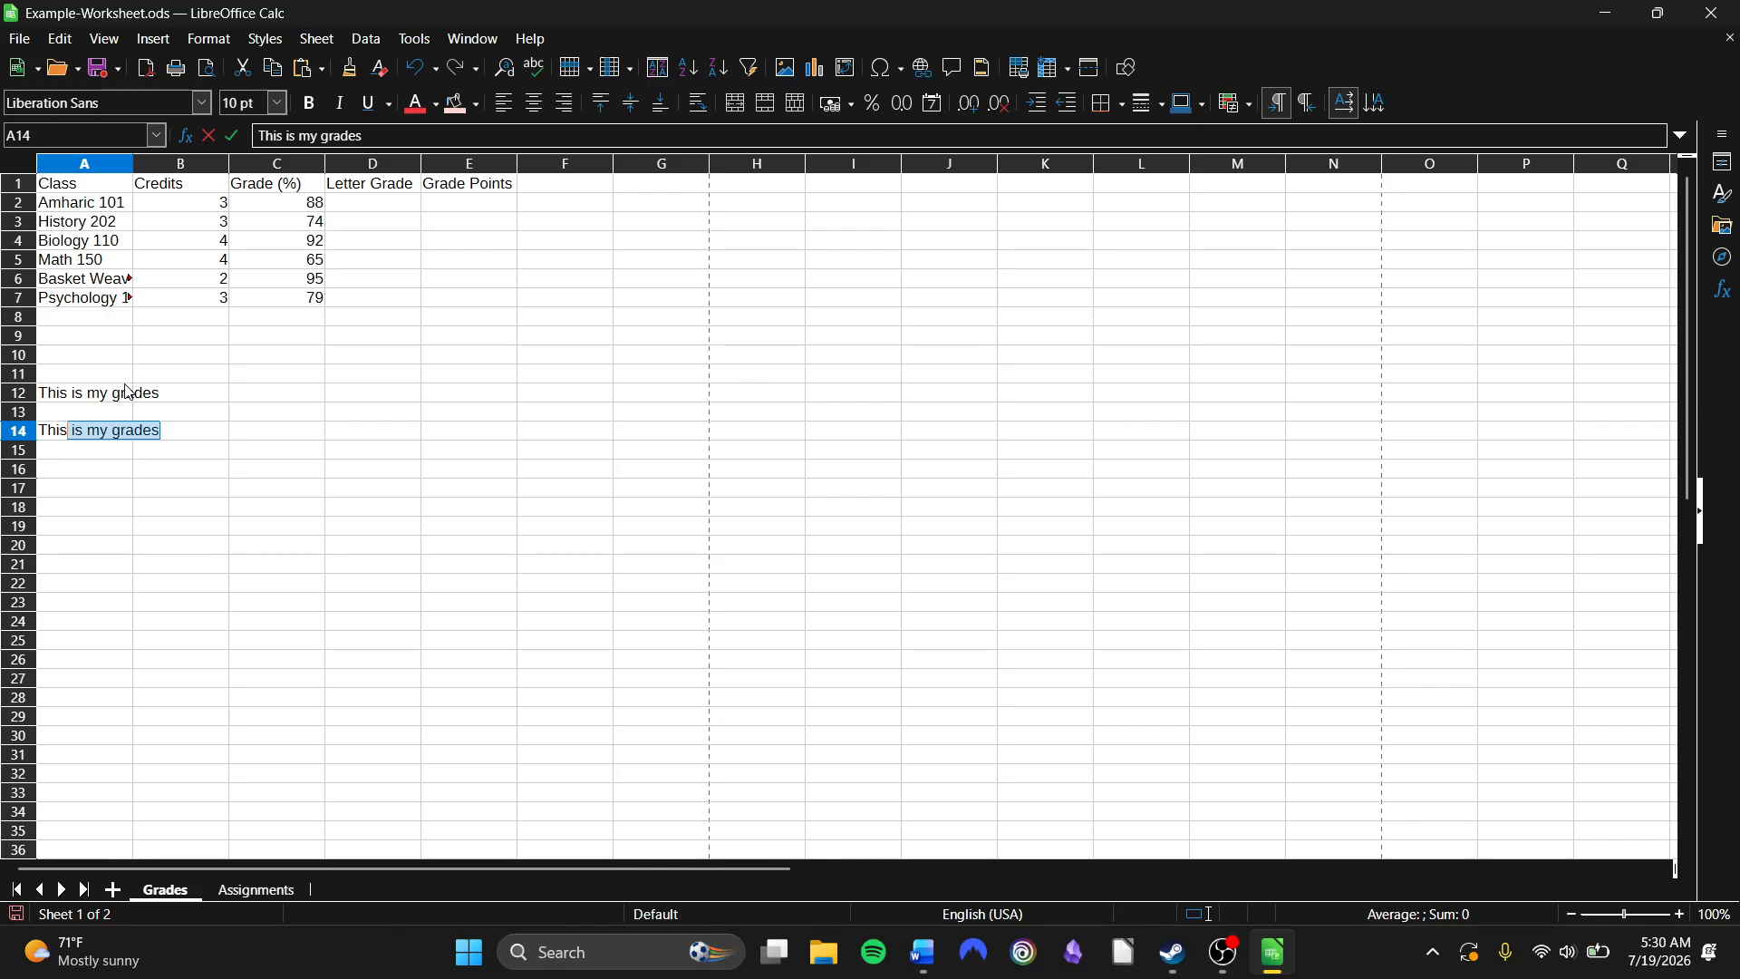
type("my grades")
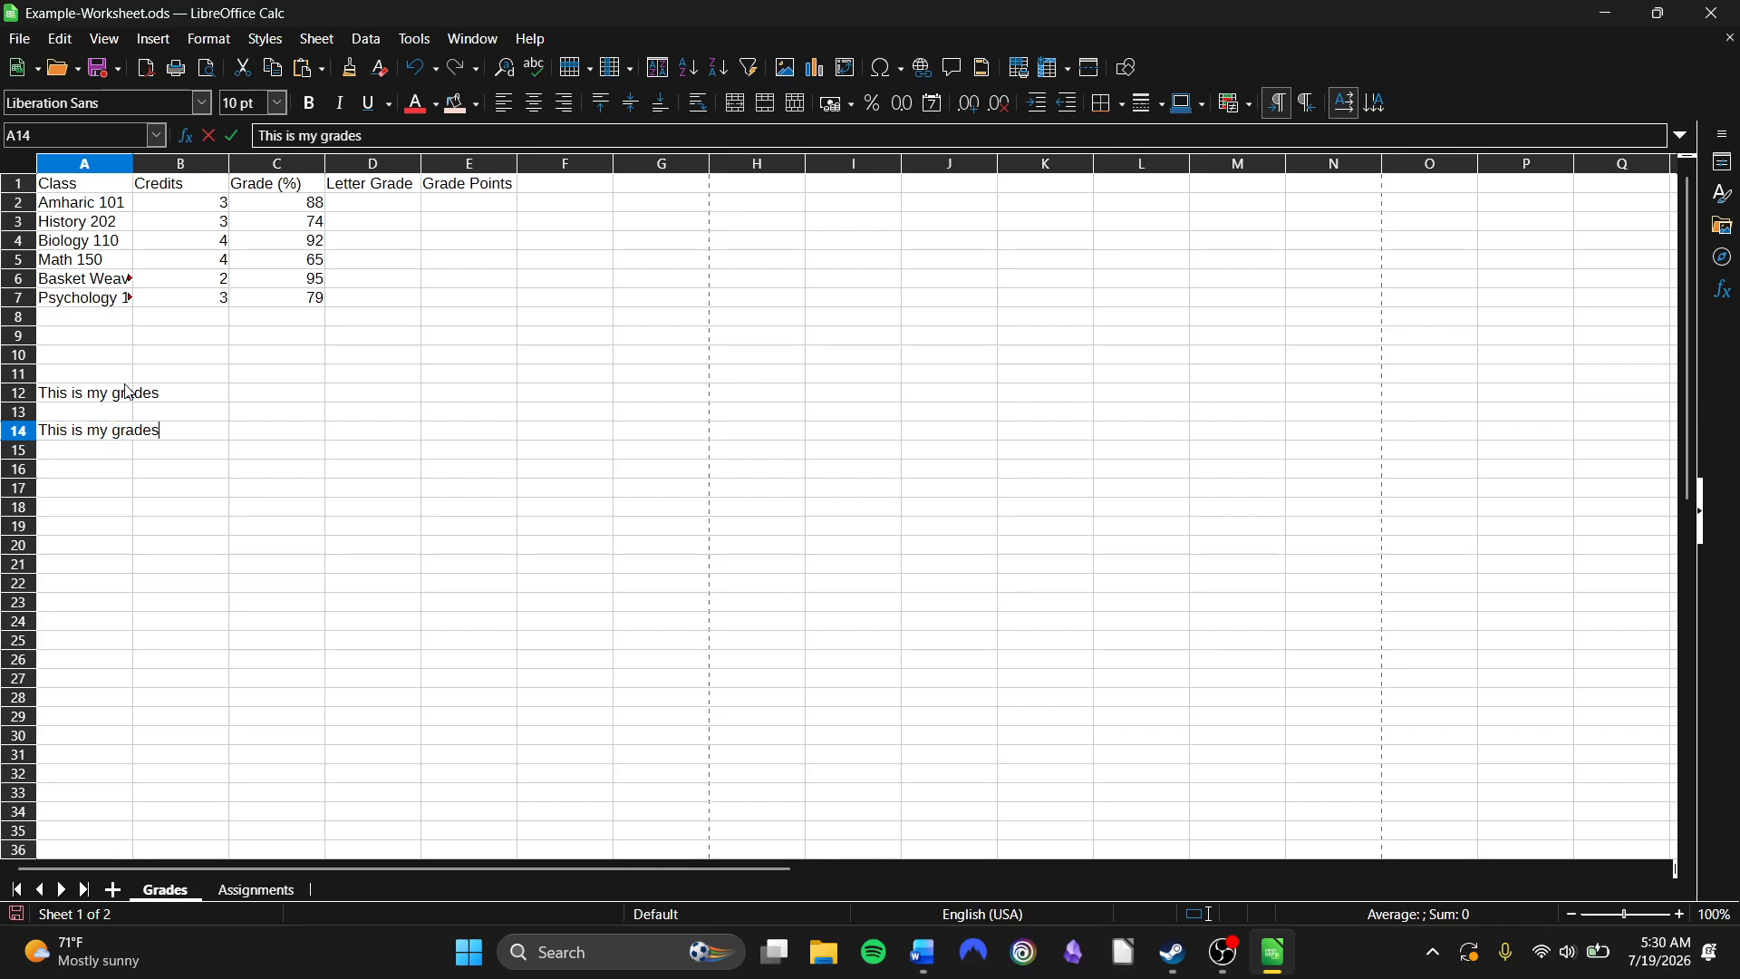
key("Tab")
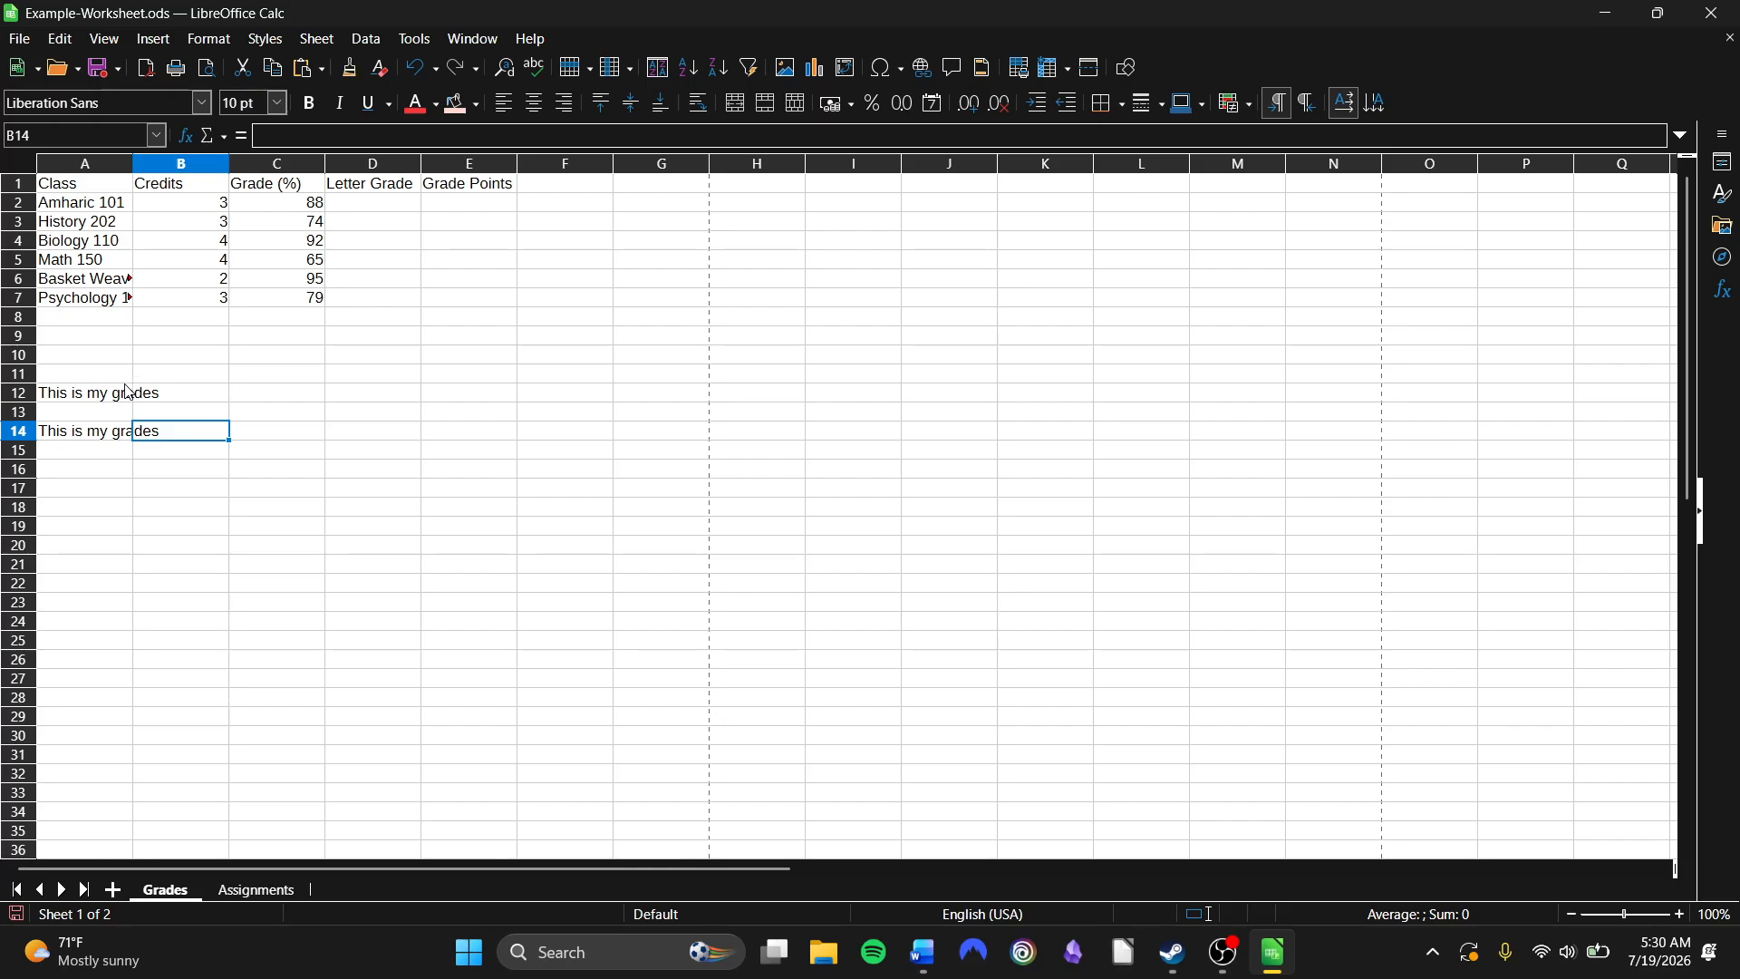
Delete the contents of cells A14 and A12 using the default Delete Contents selection.
key("Left")
key("BackSpace")
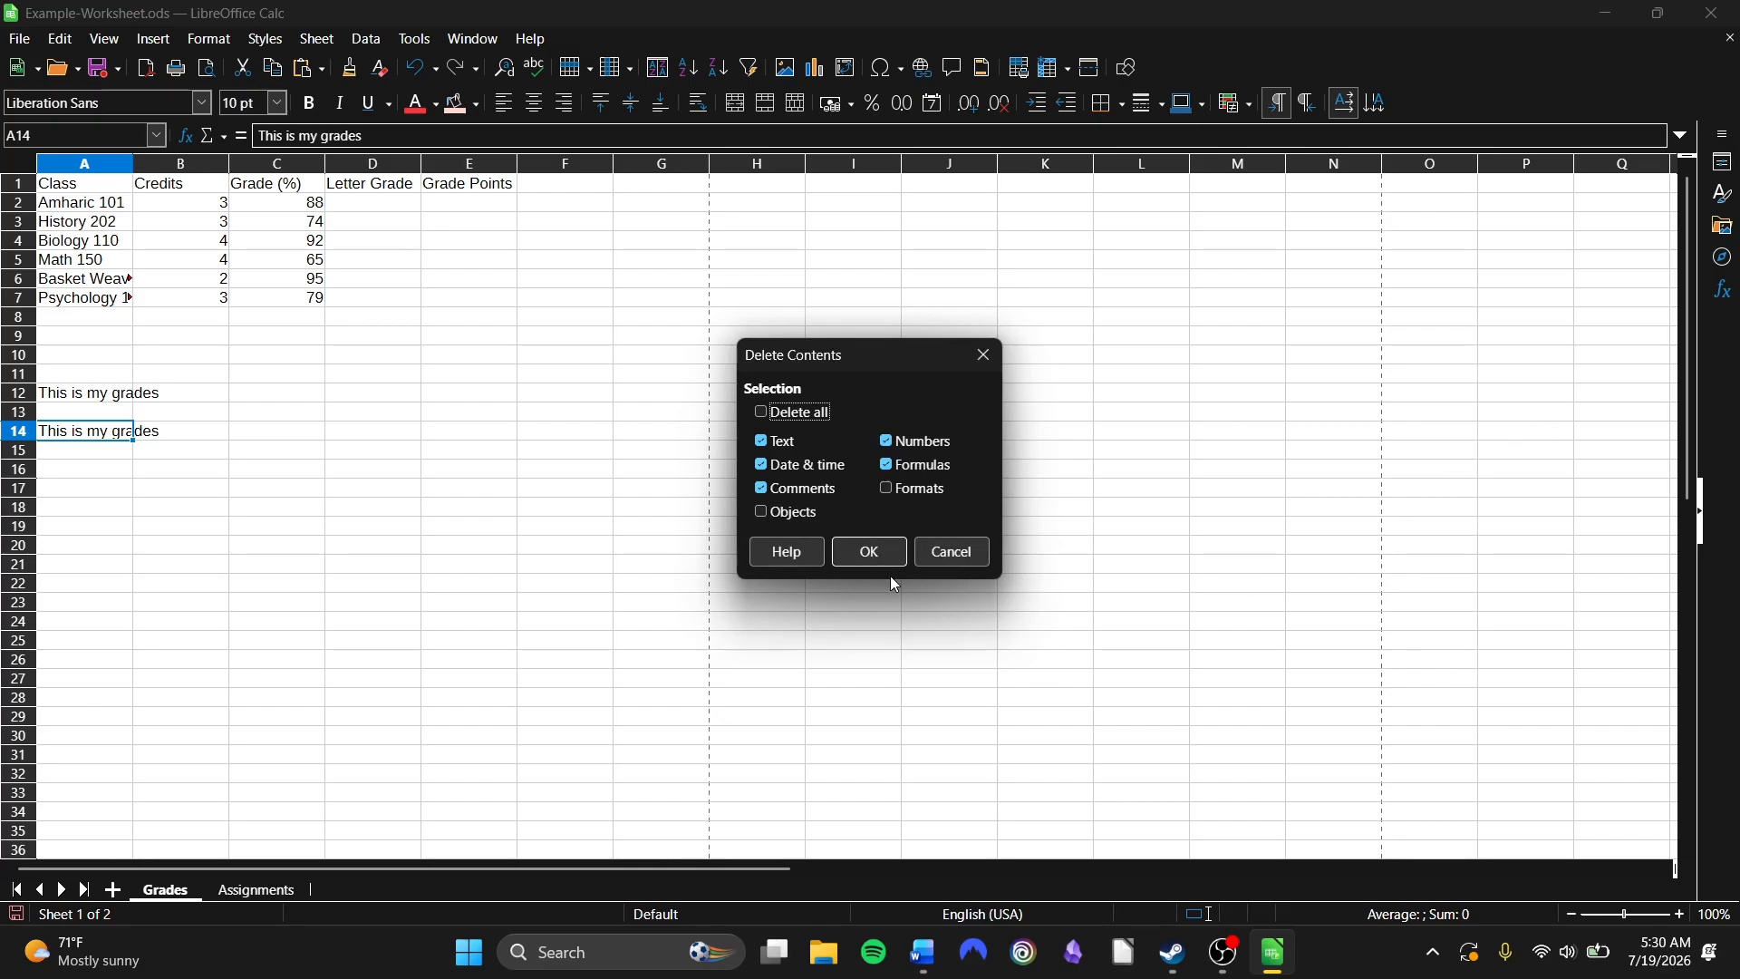
key("Return")
left_click(100, 392)
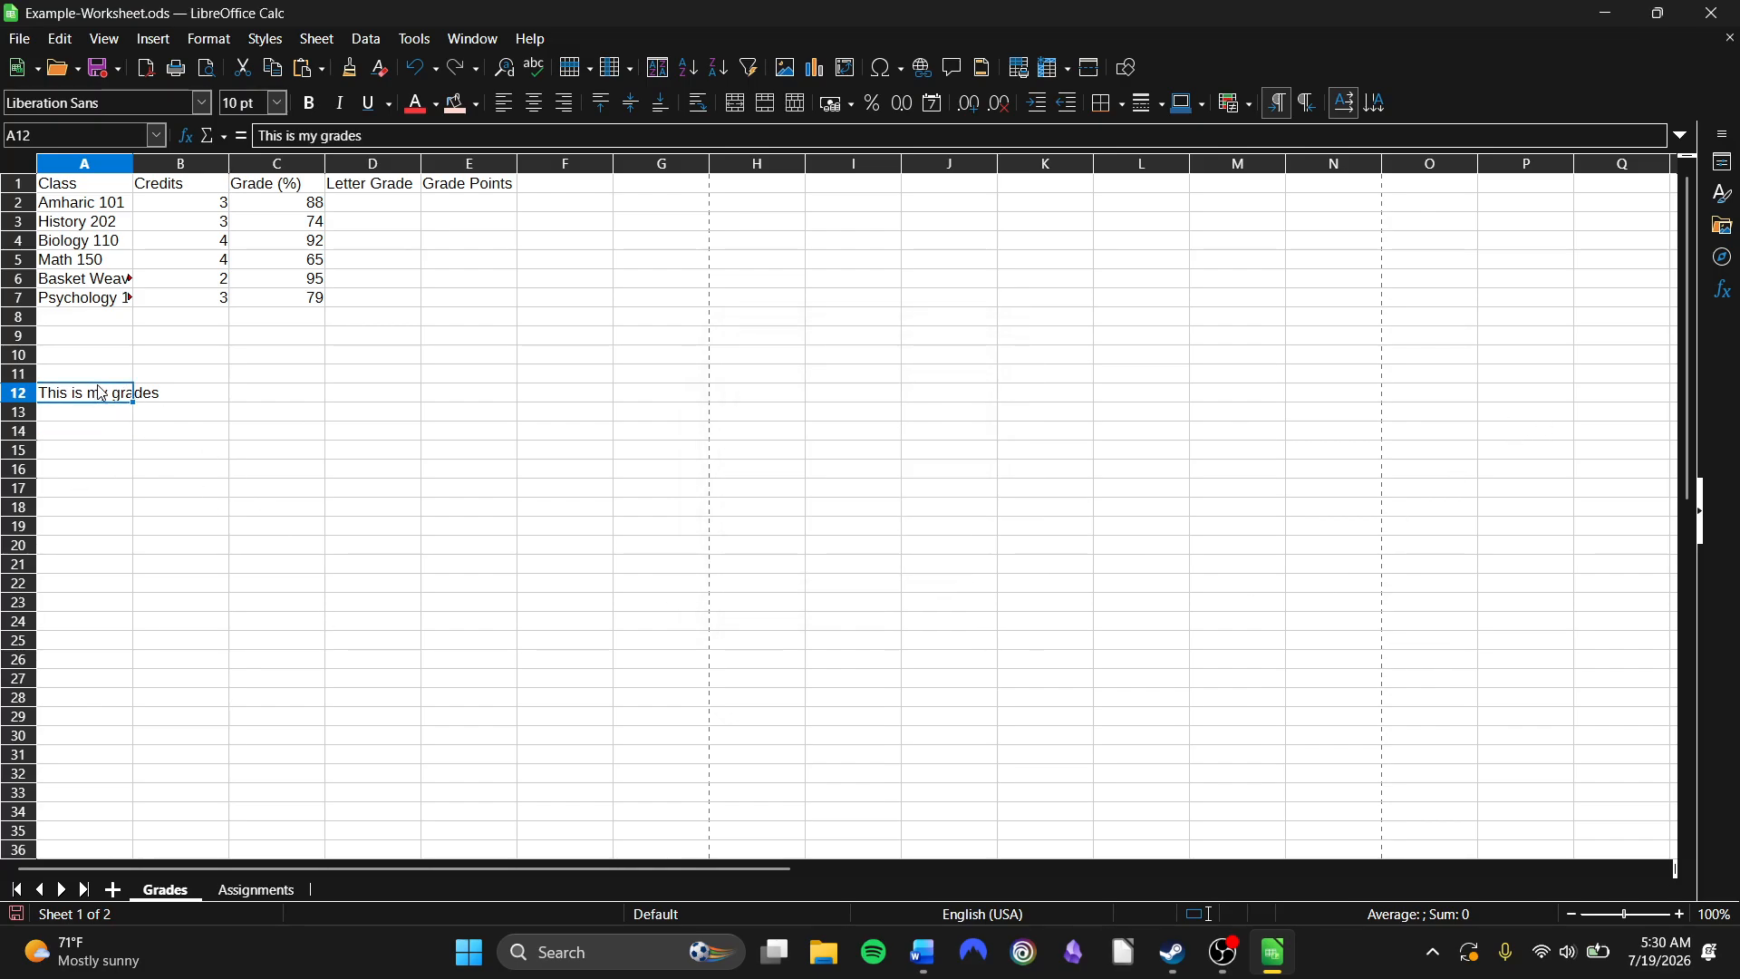
key("BackSpace")
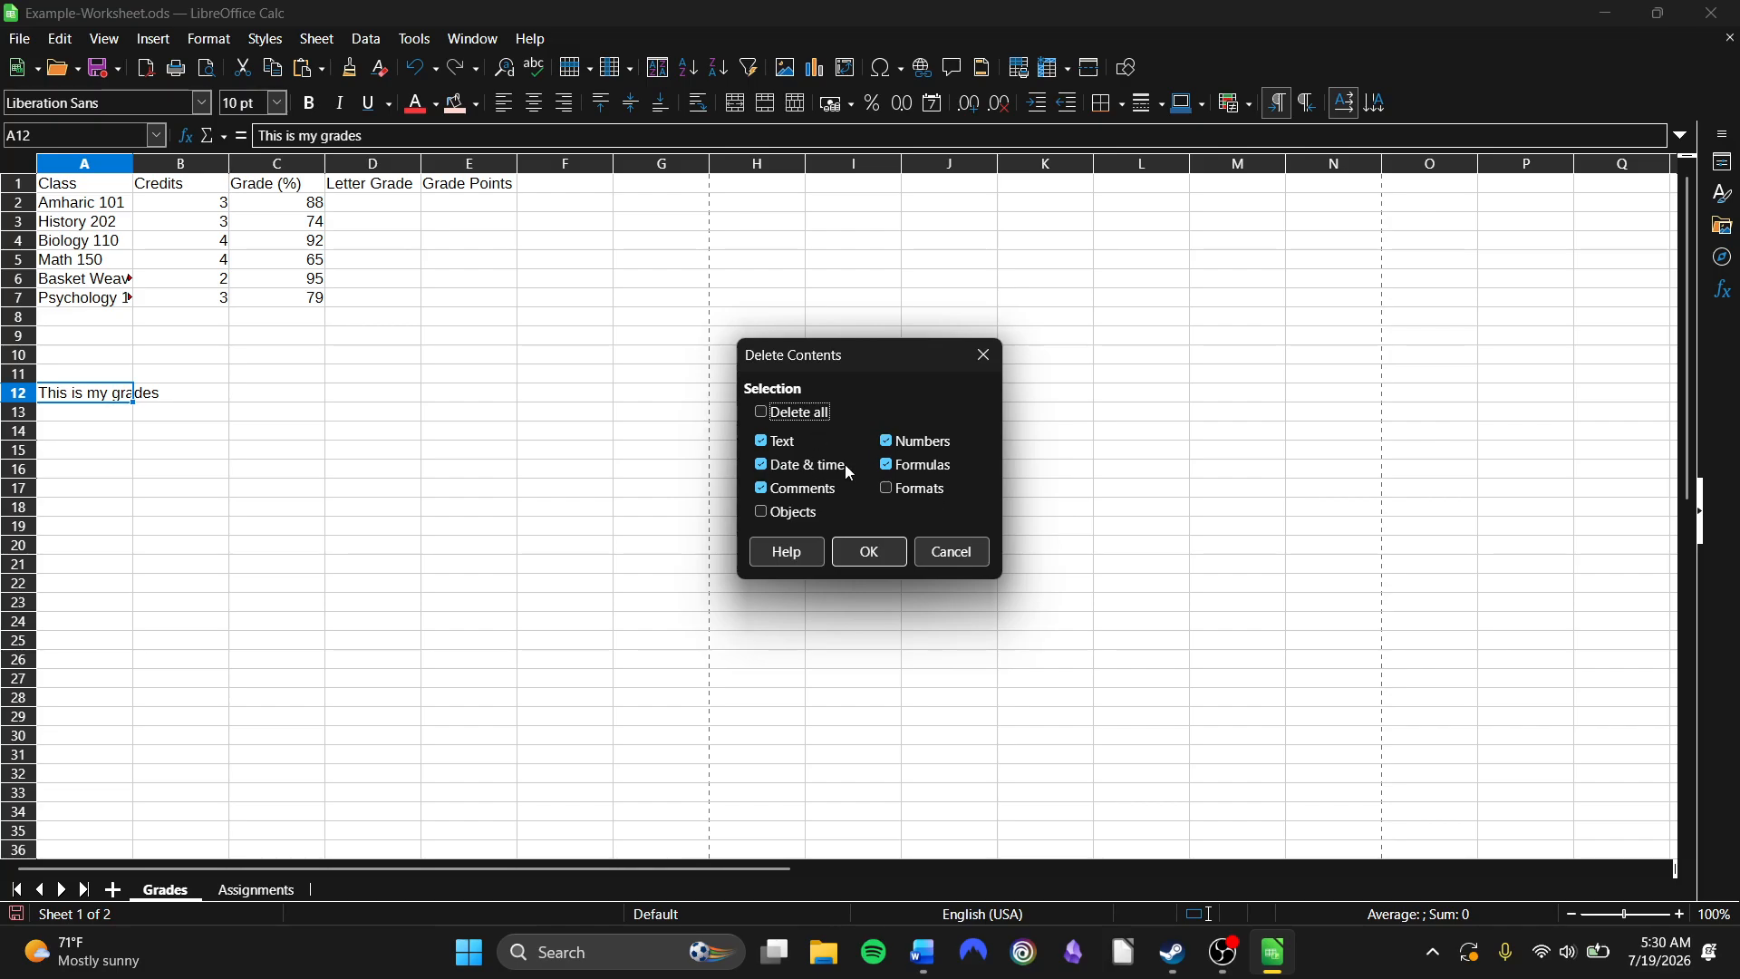
left_click(870, 568)
left_click(349, 489)
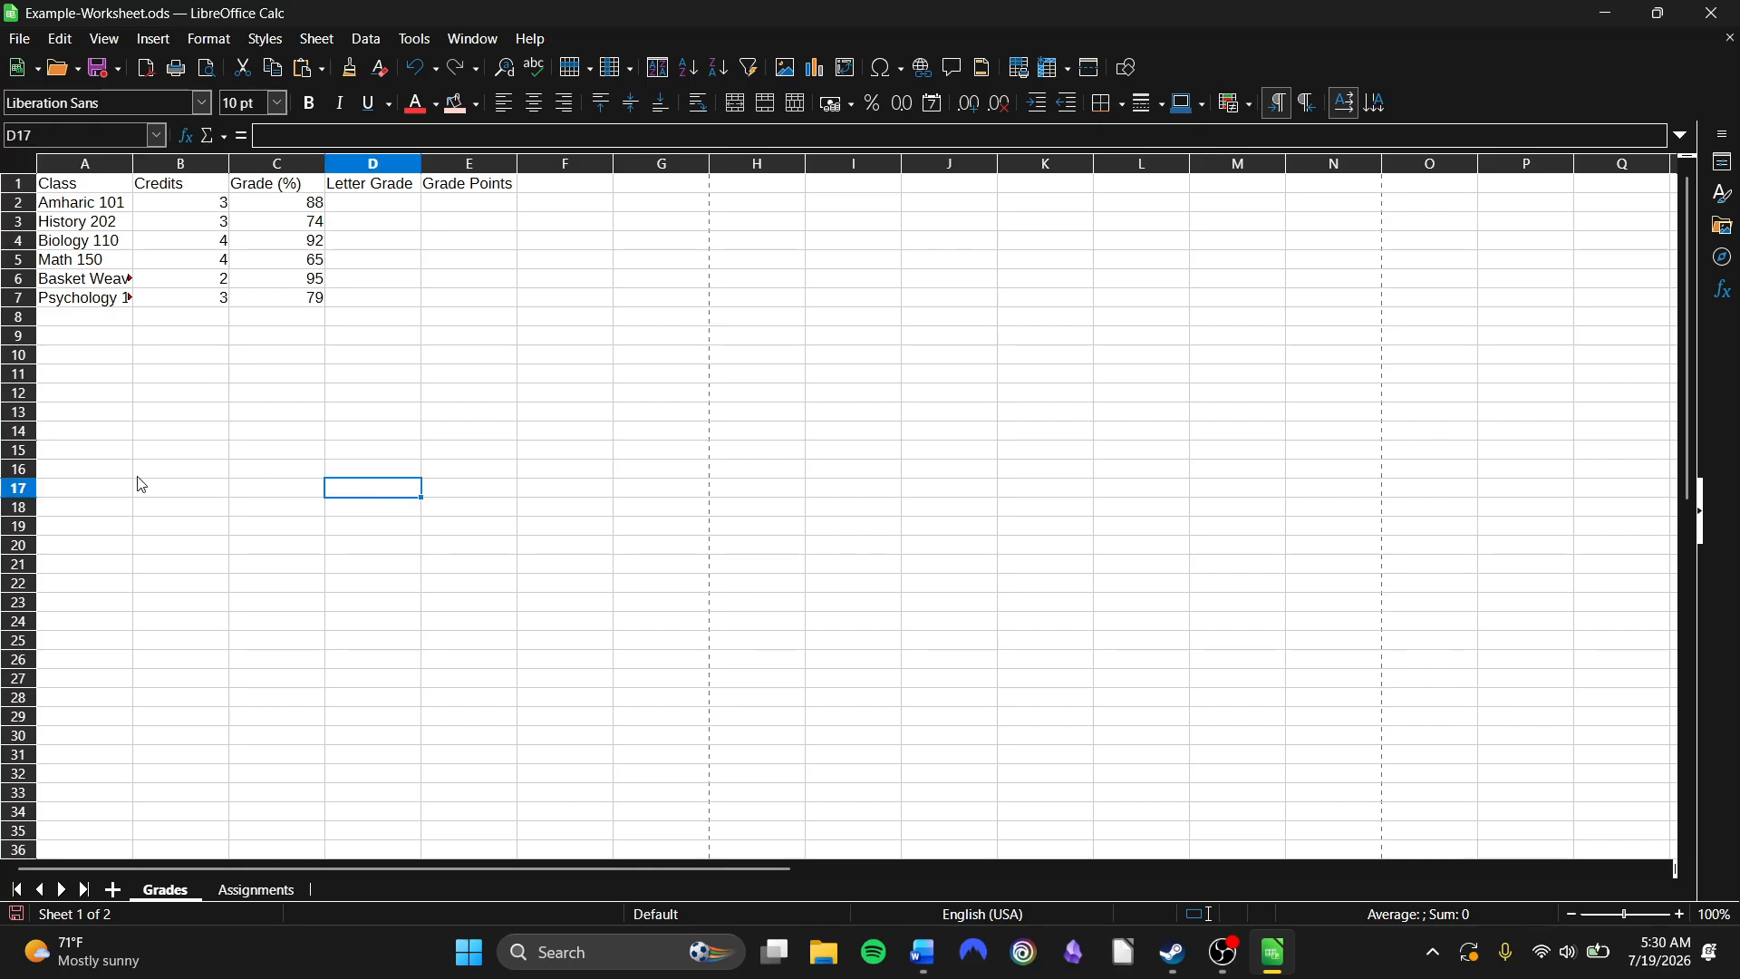
Enter the word "Copy" in cell A14 below the grades table.
left_click(120, 430)
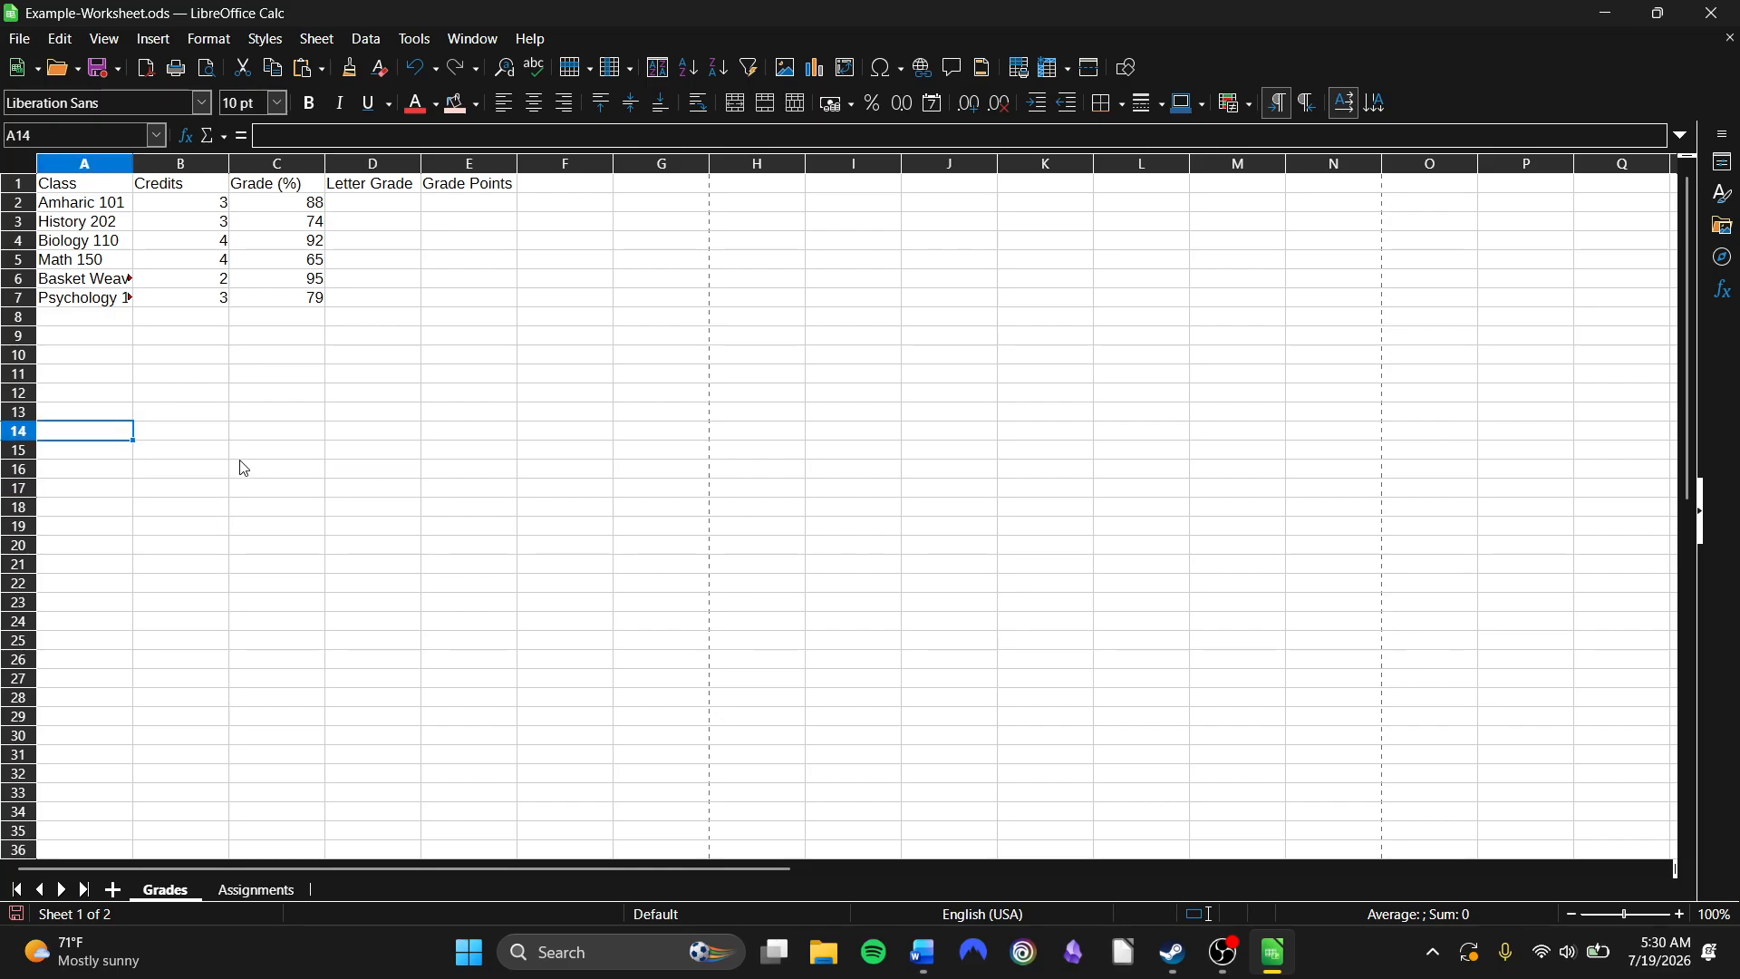
type("Copy")
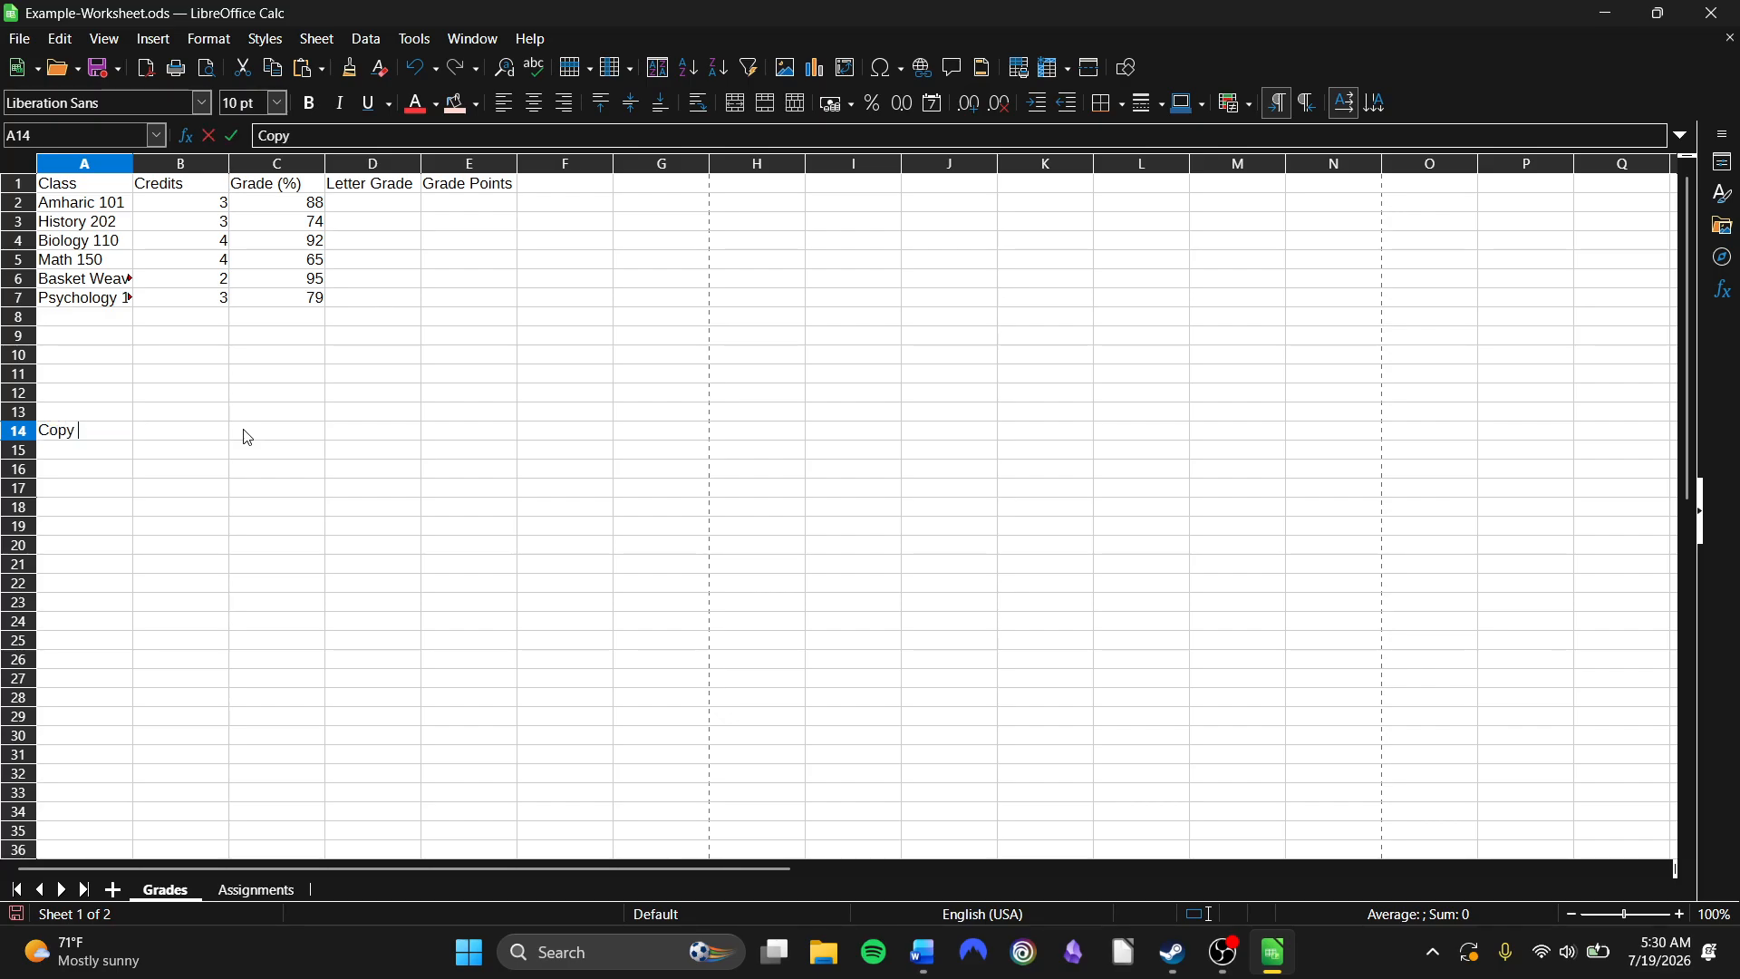
left_click(248, 438)
left_click(69, 418)
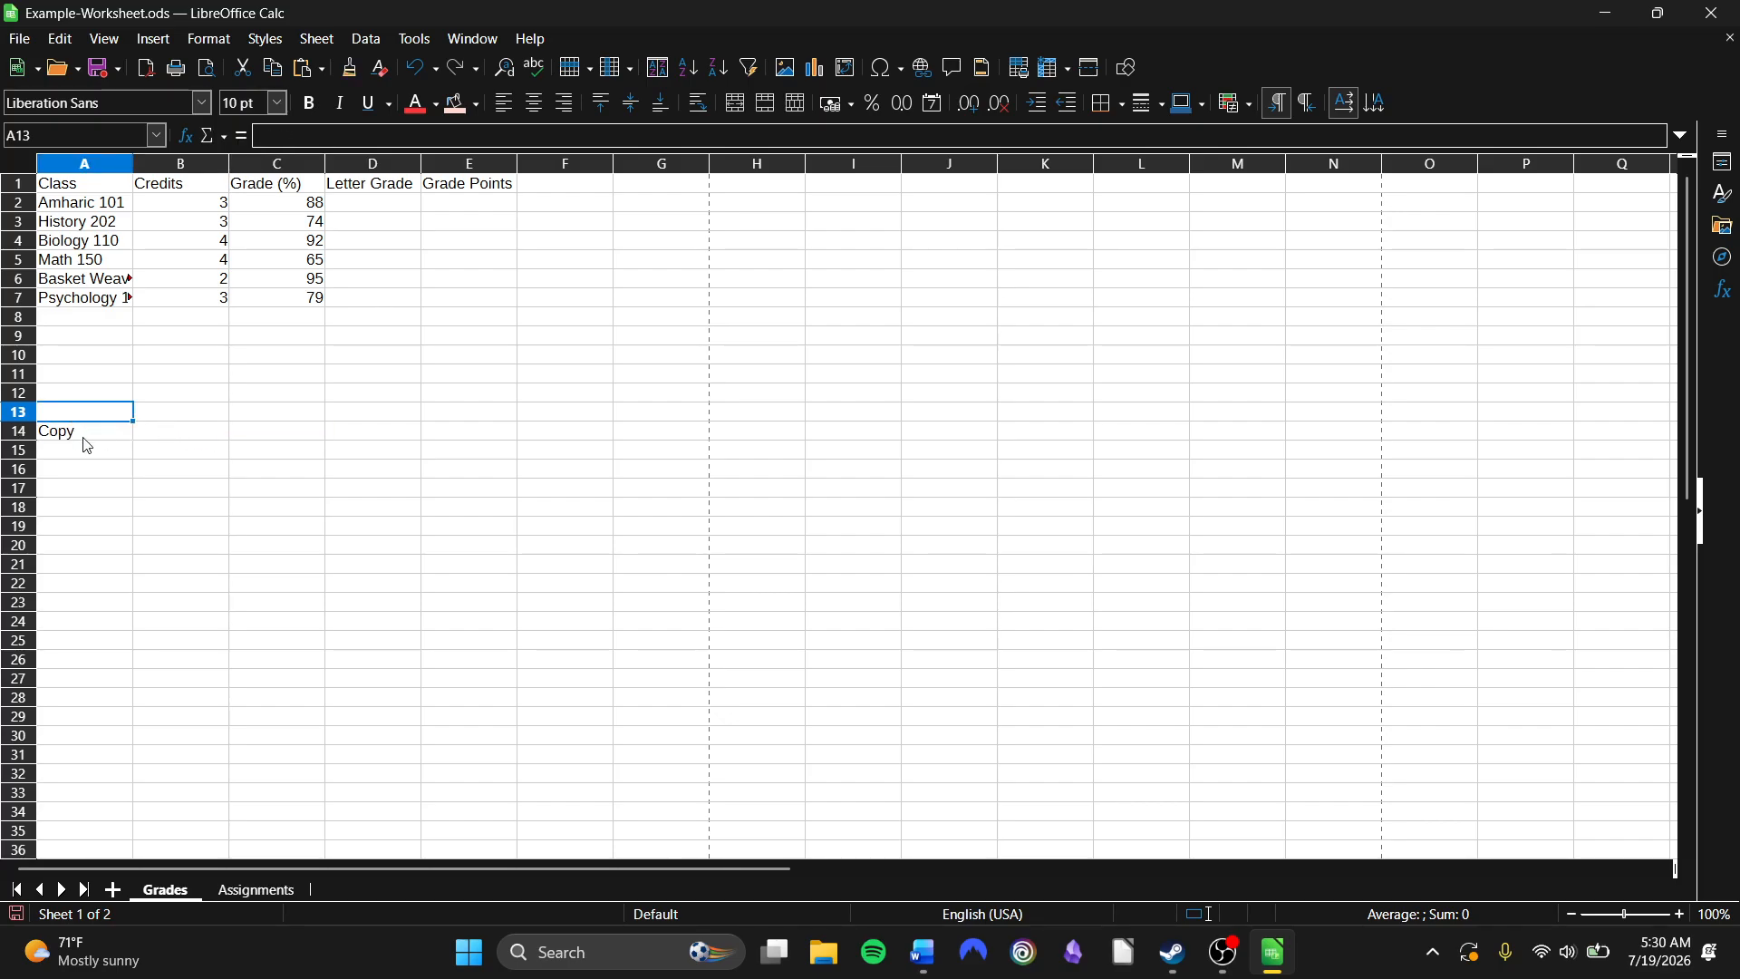
Copy the contents of cell A14 and paste them into cell D15.
left_click(90, 435)
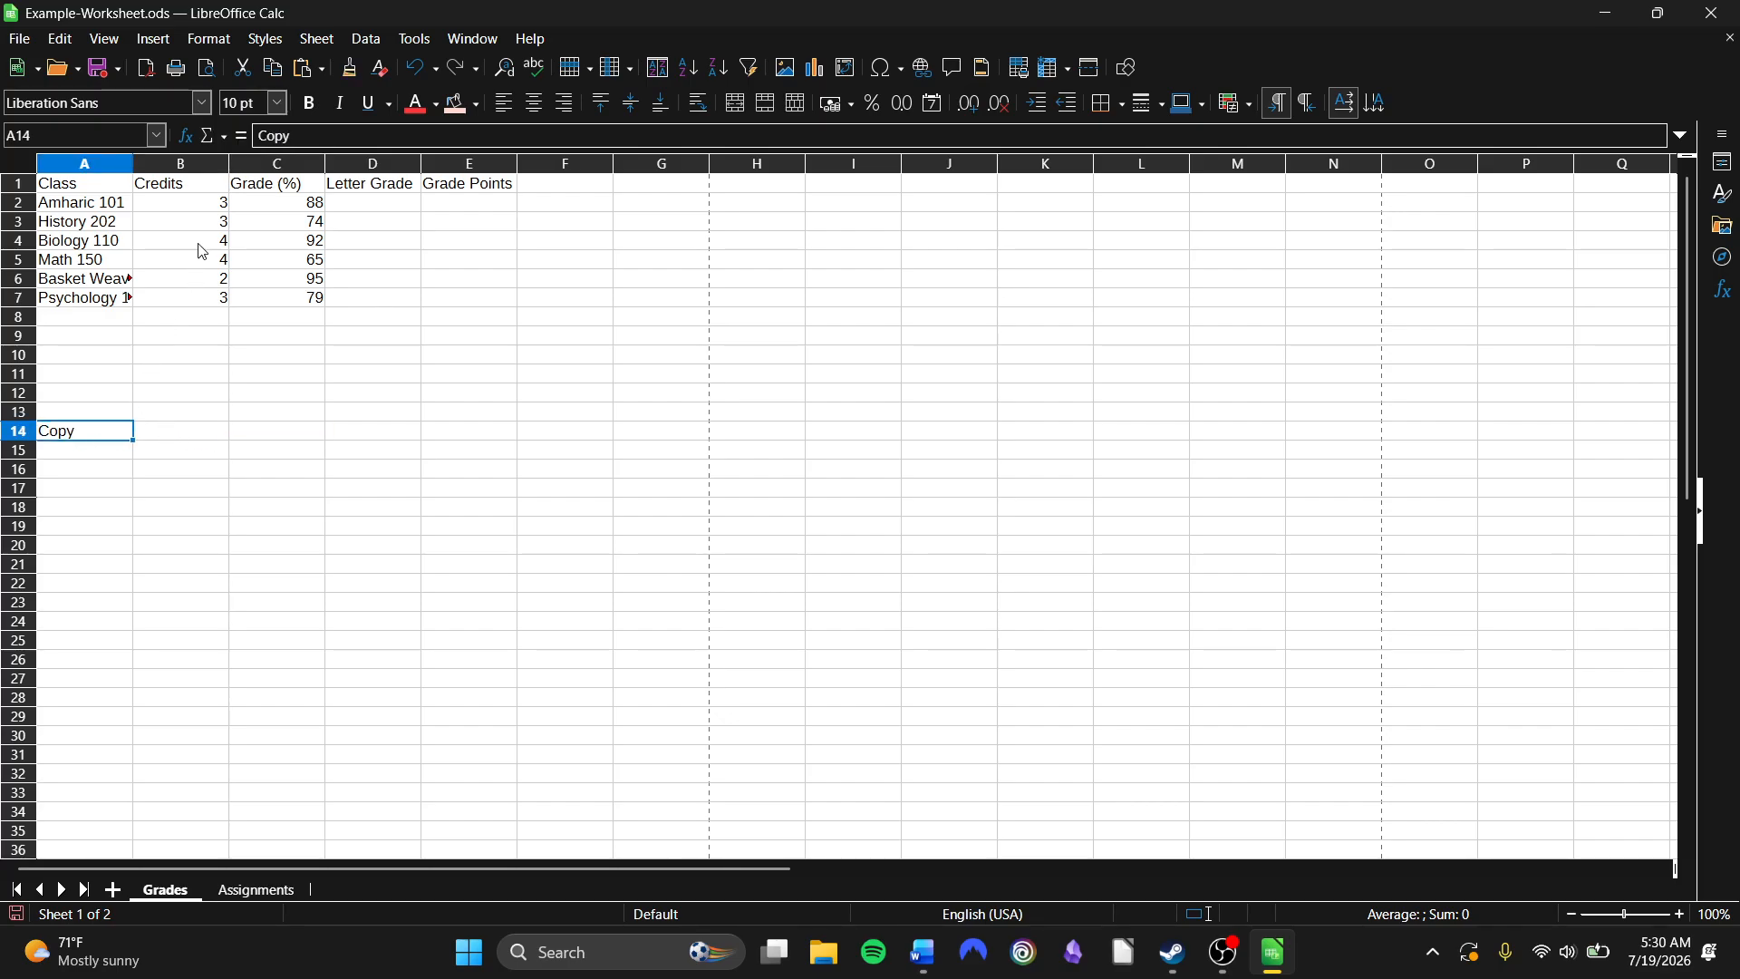
left_click(286, 73)
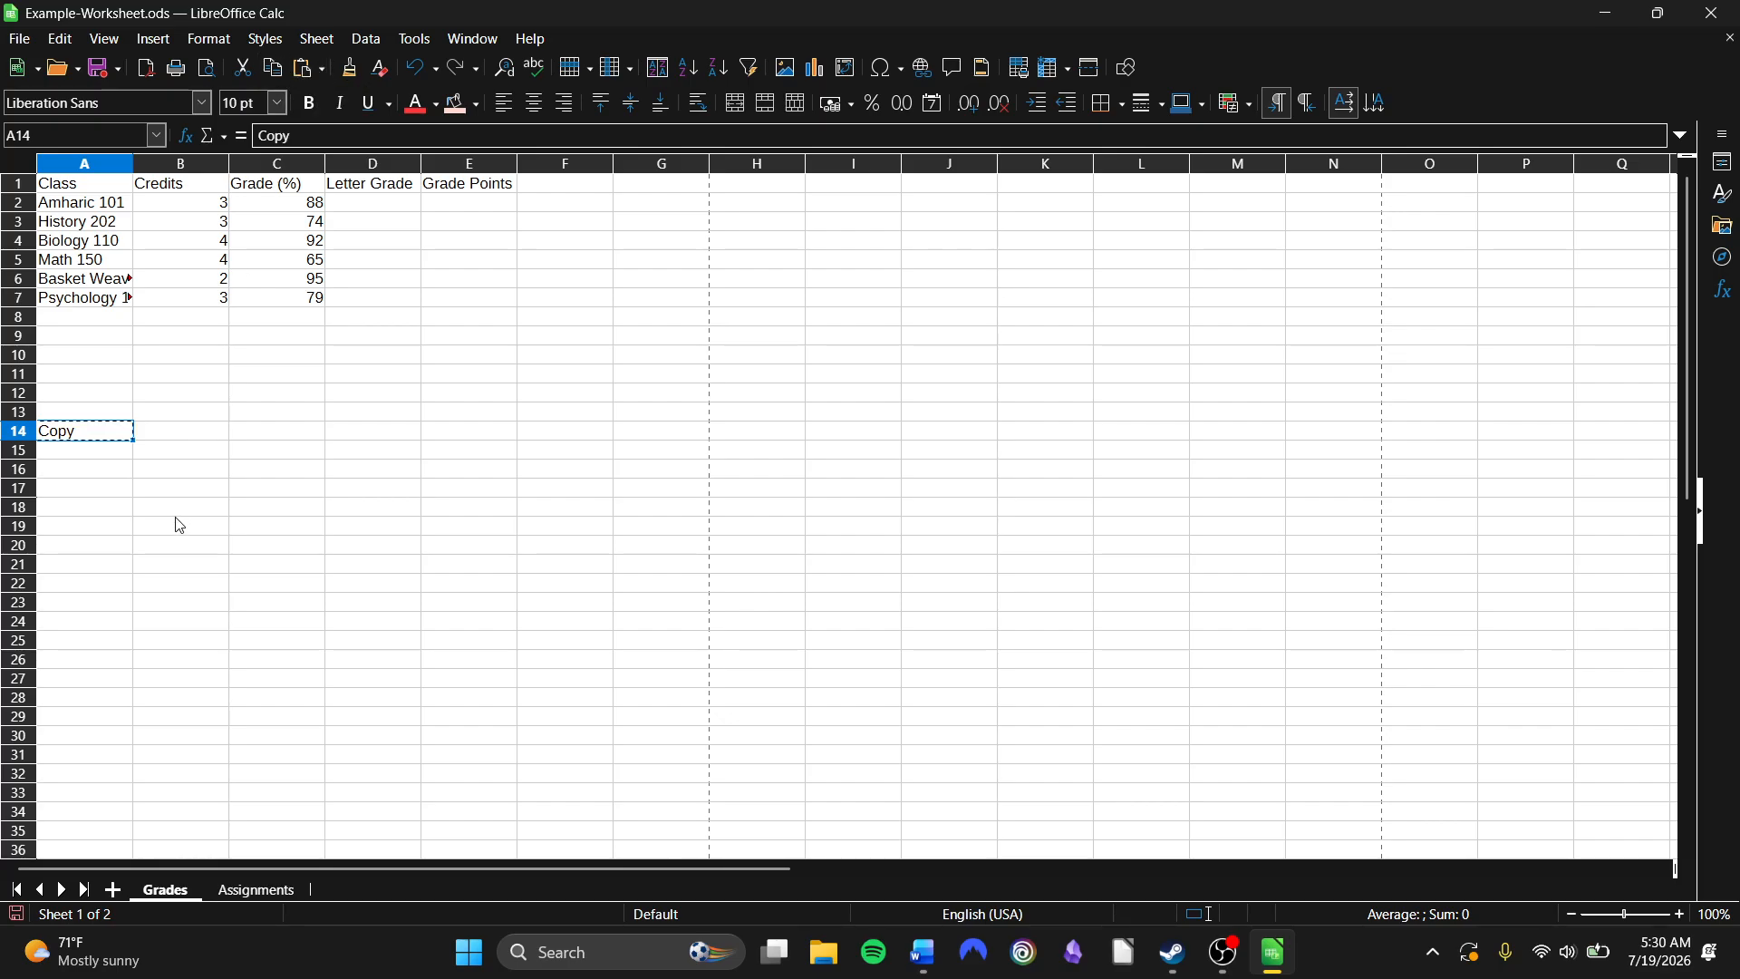
left_click(170, 430)
left_click(357, 448)
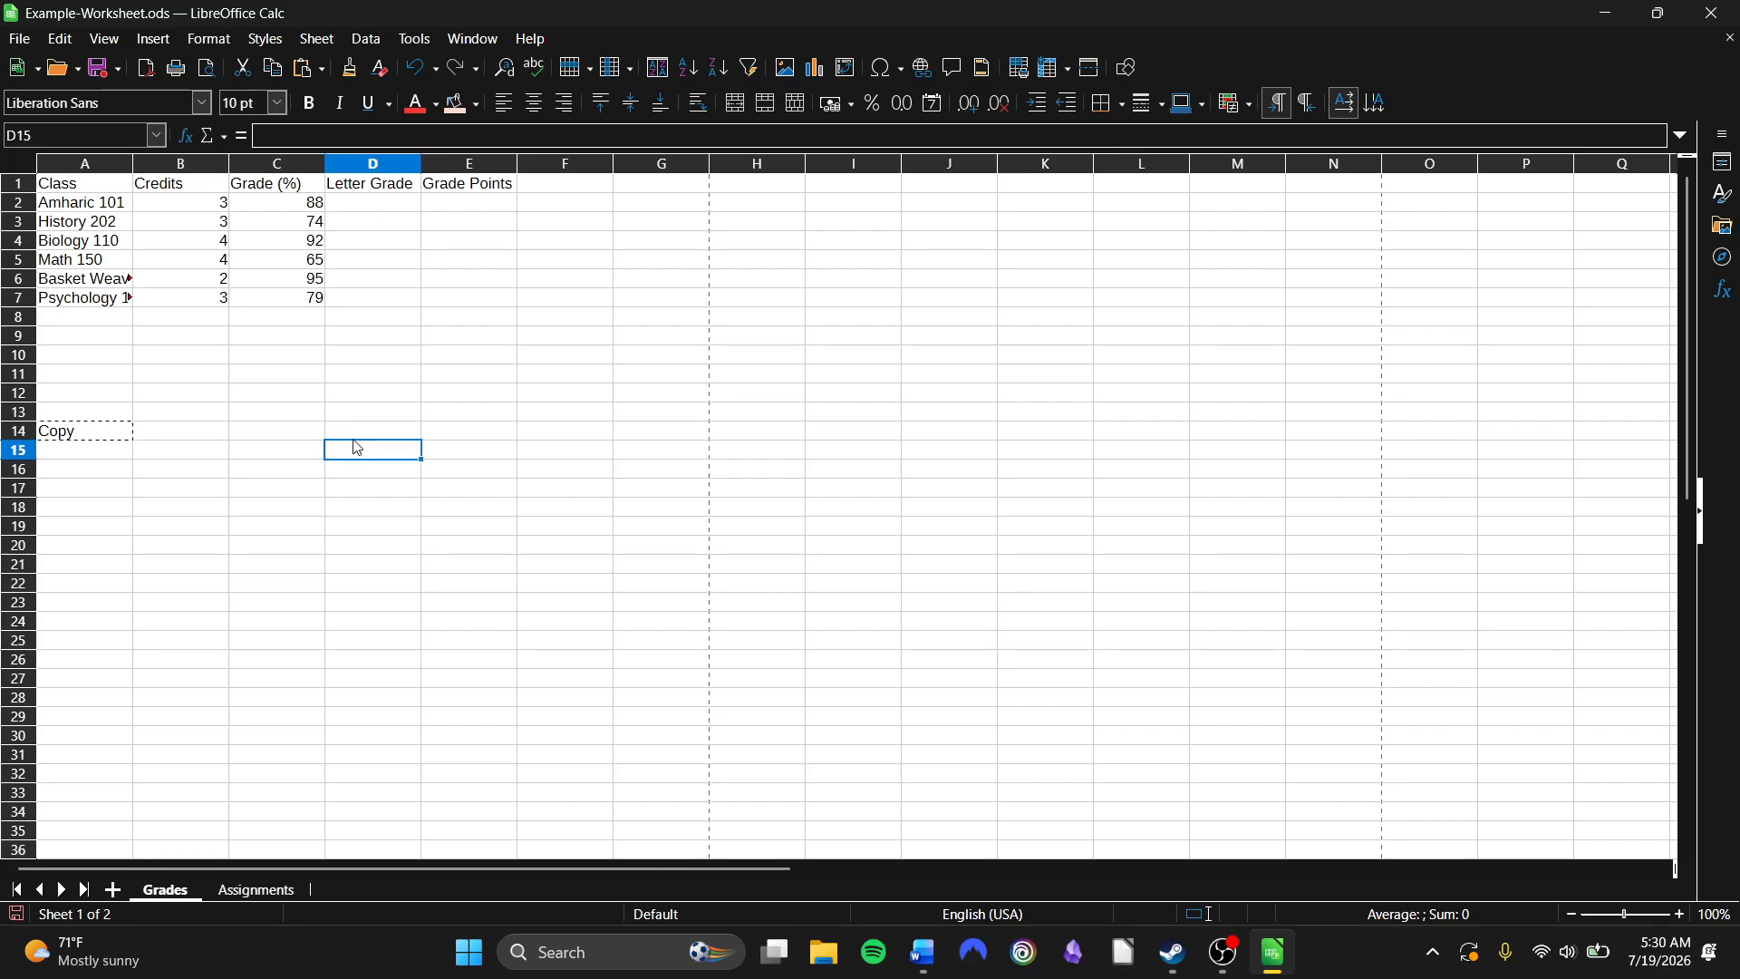
left_click(296, 70)
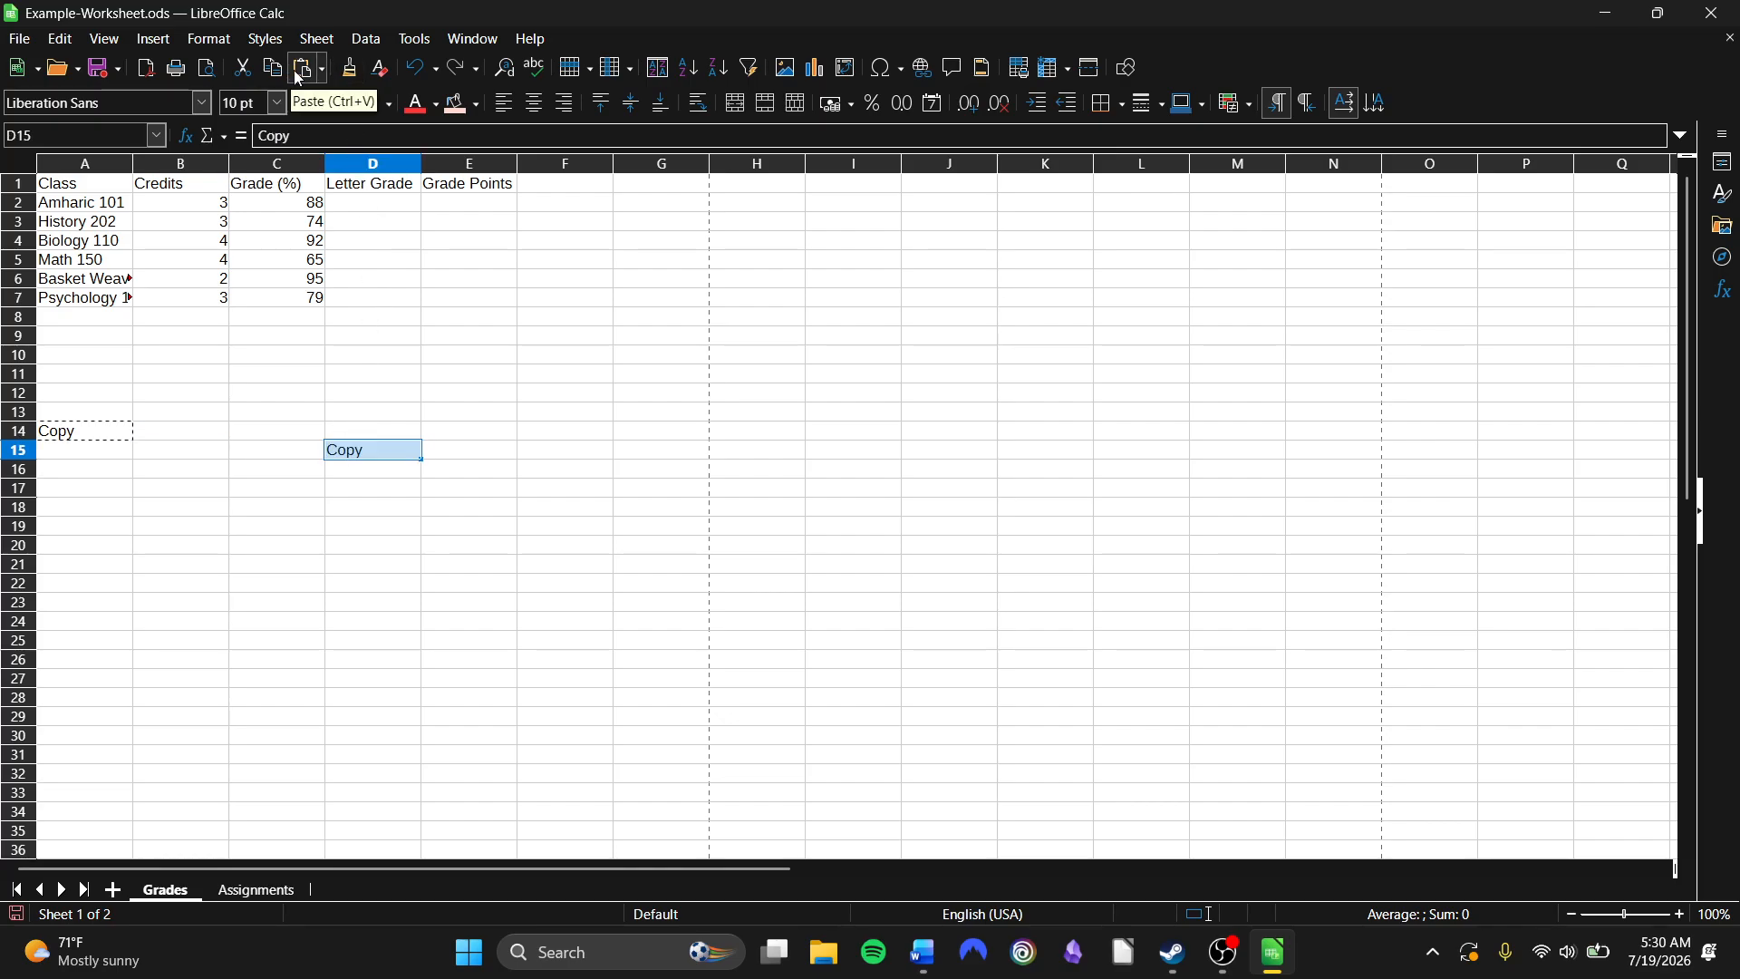
Cut the word "Copy" out of cell A14 and select cell C20.
left_click(374, 354)
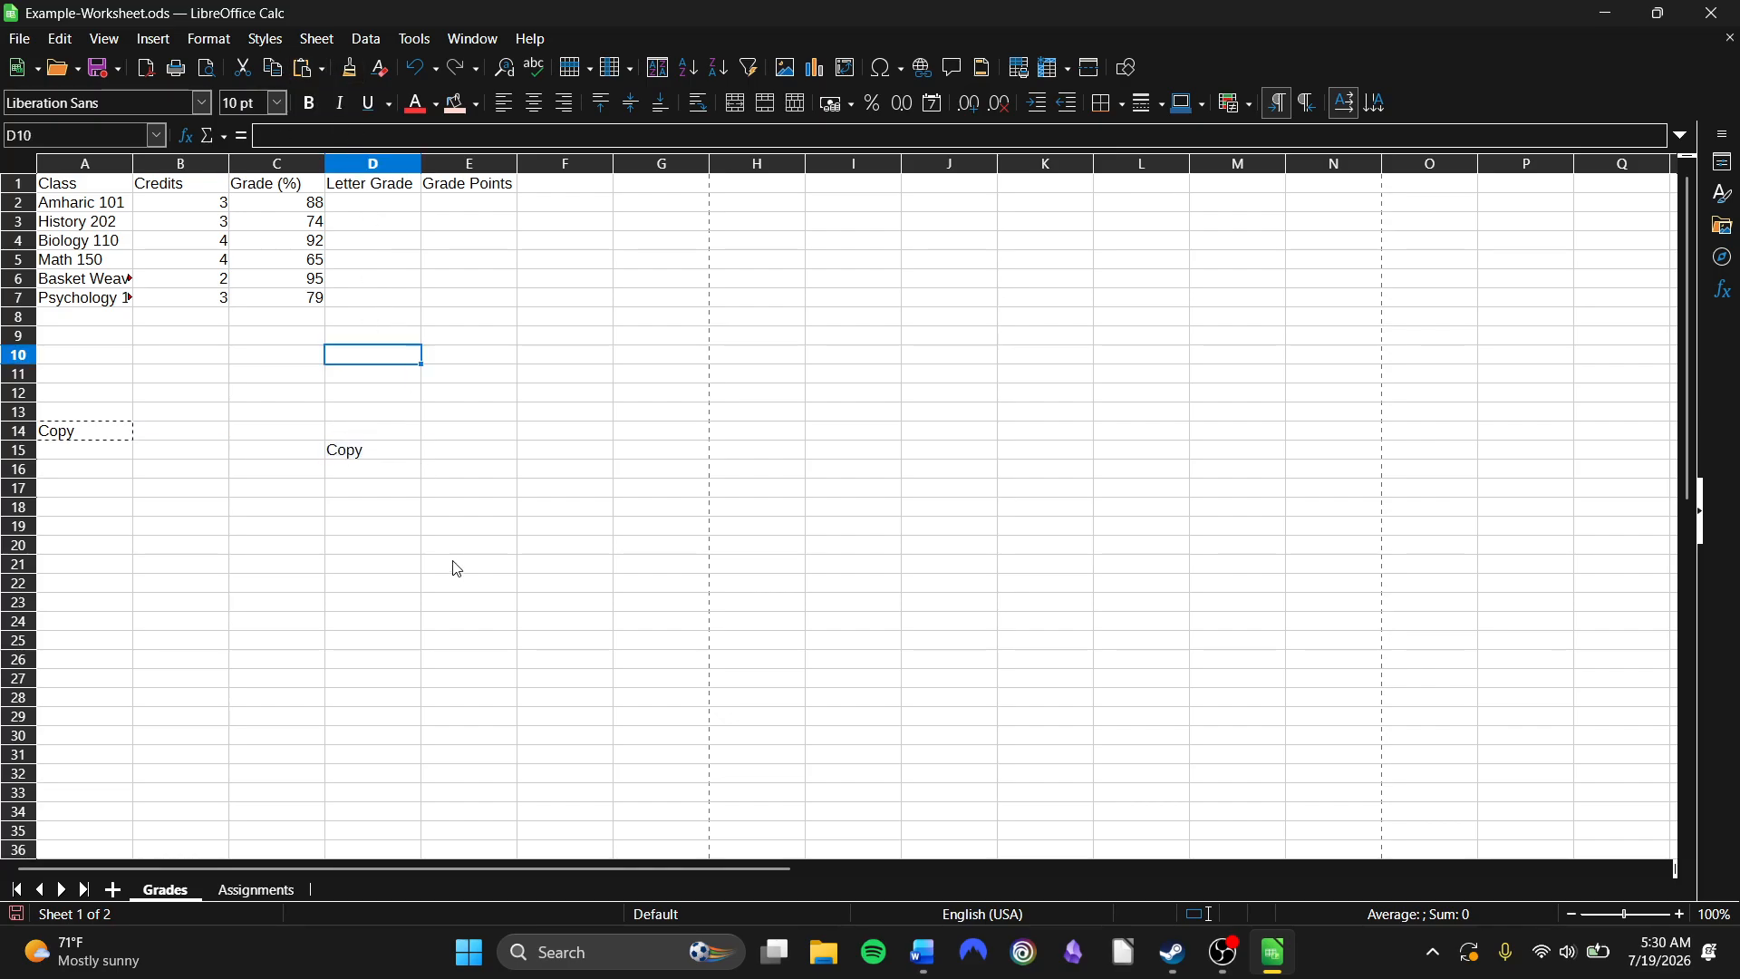
left_click(113, 424)
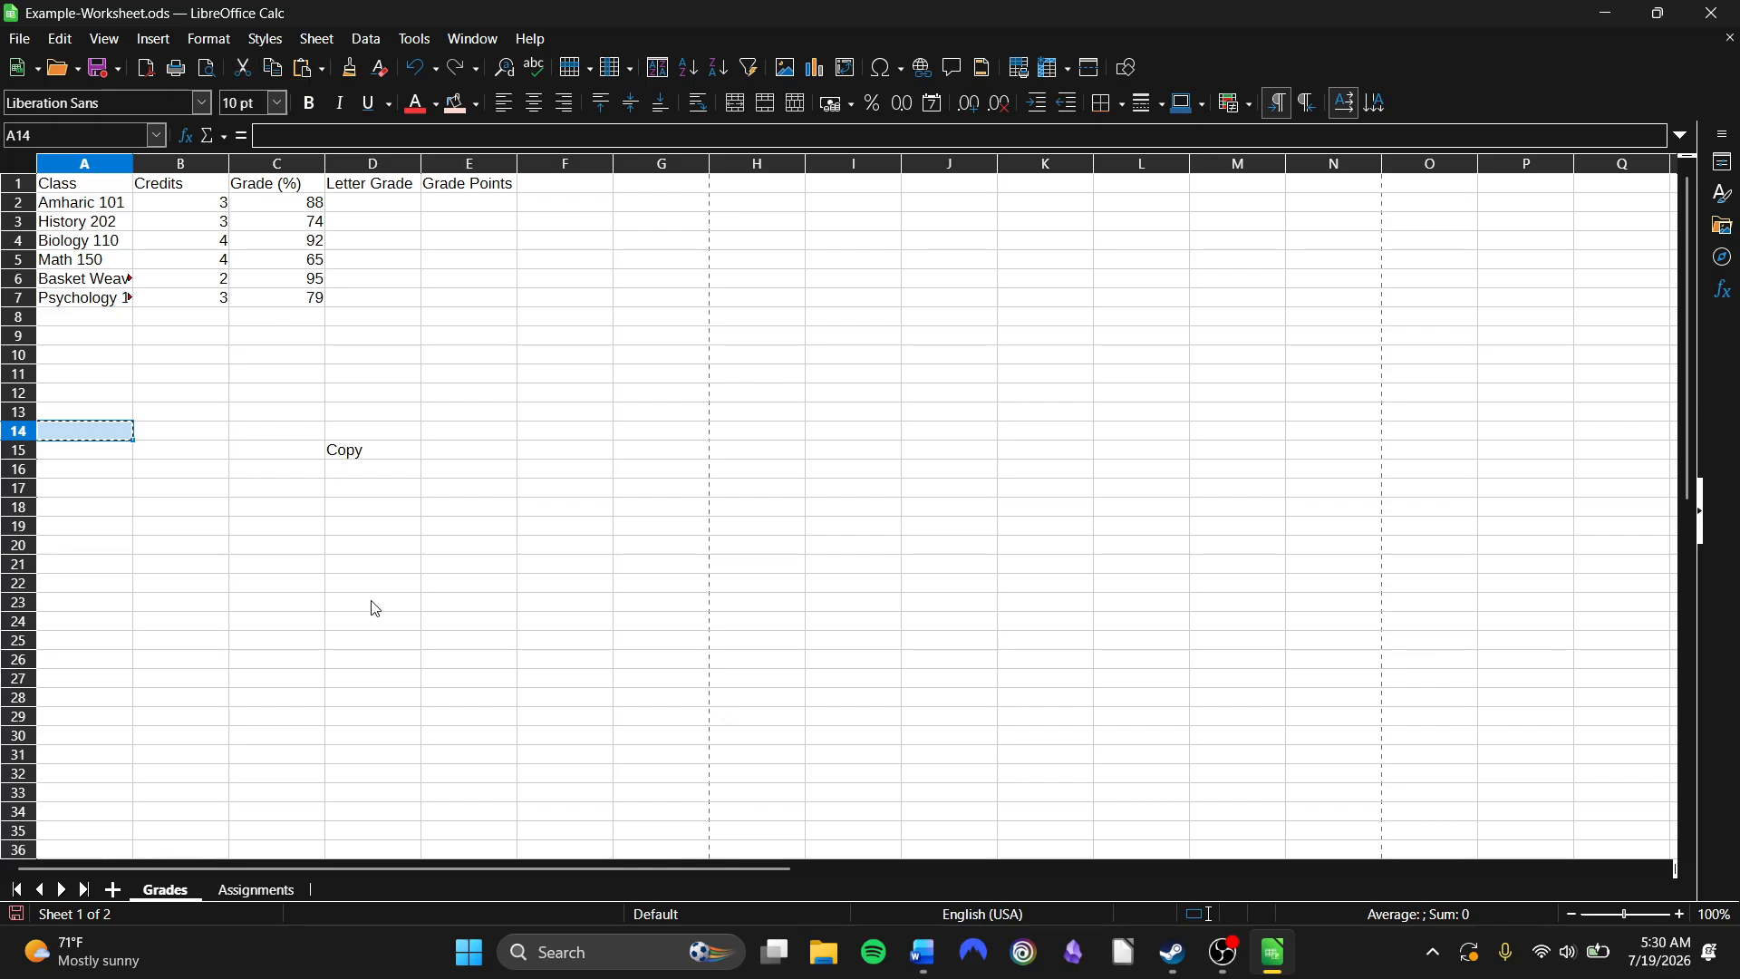
left_click(292, 550)
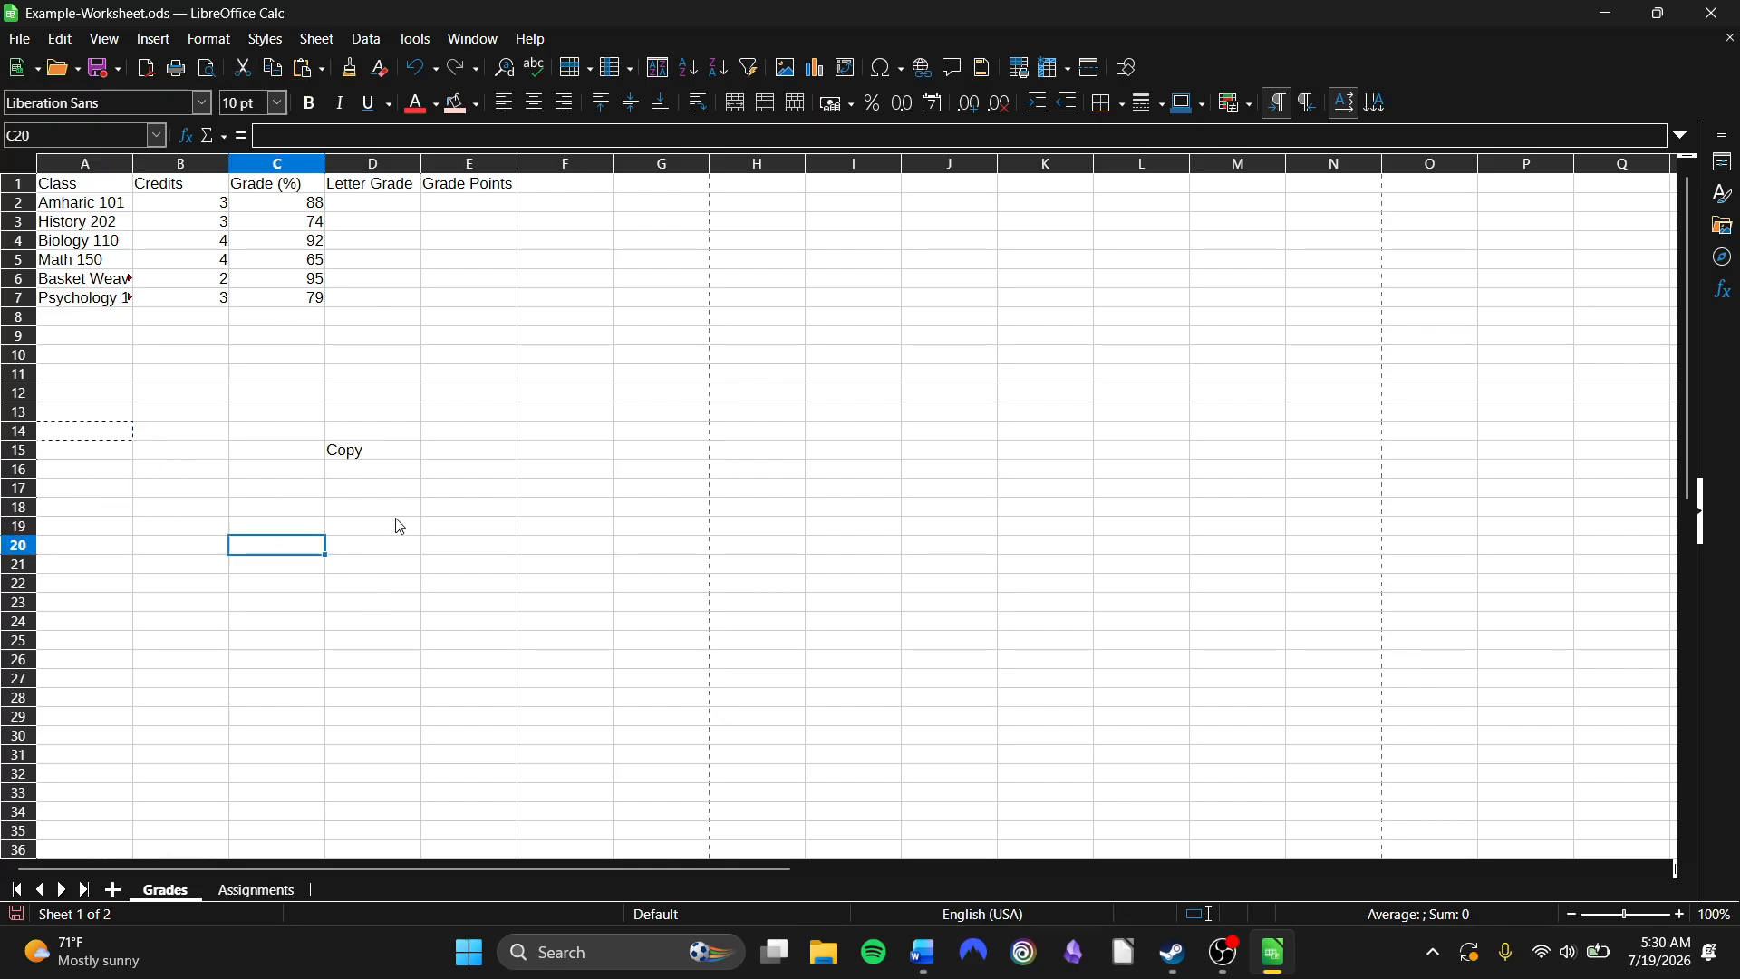
Paste the cut word "Copy" into cell C20.
left_click(301, 73)
left_click_drag(423, 596, 373, 583)
left_click(294, 562)
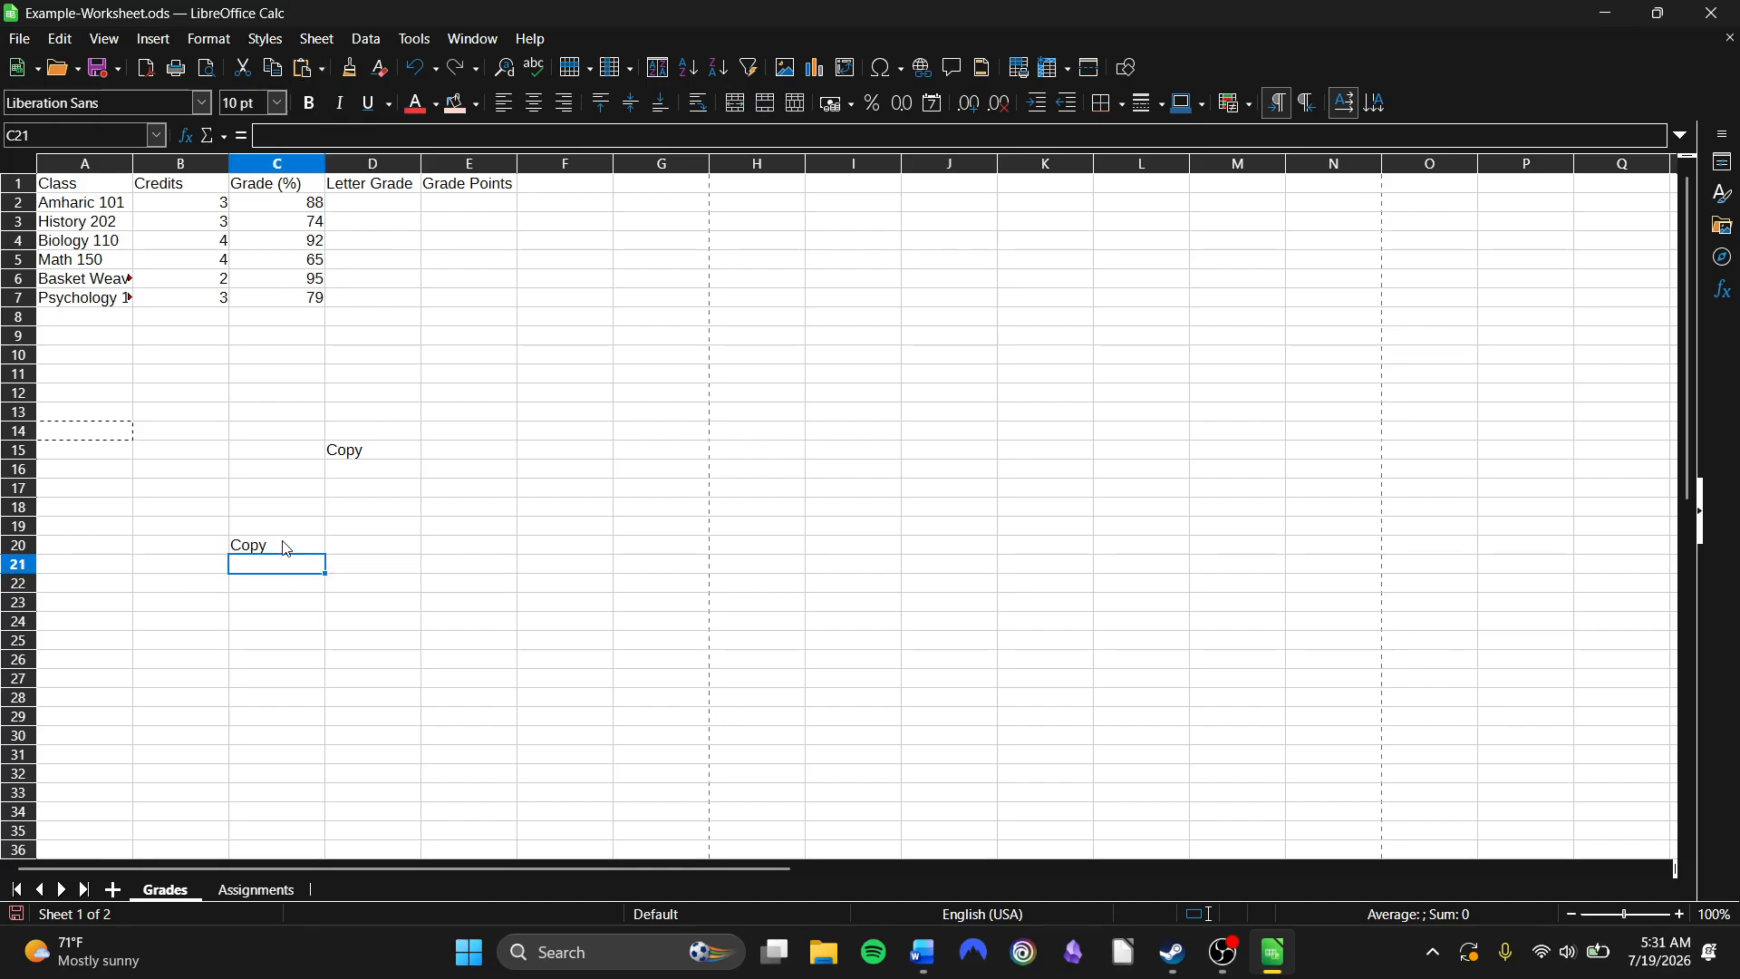
left_click(284, 547)
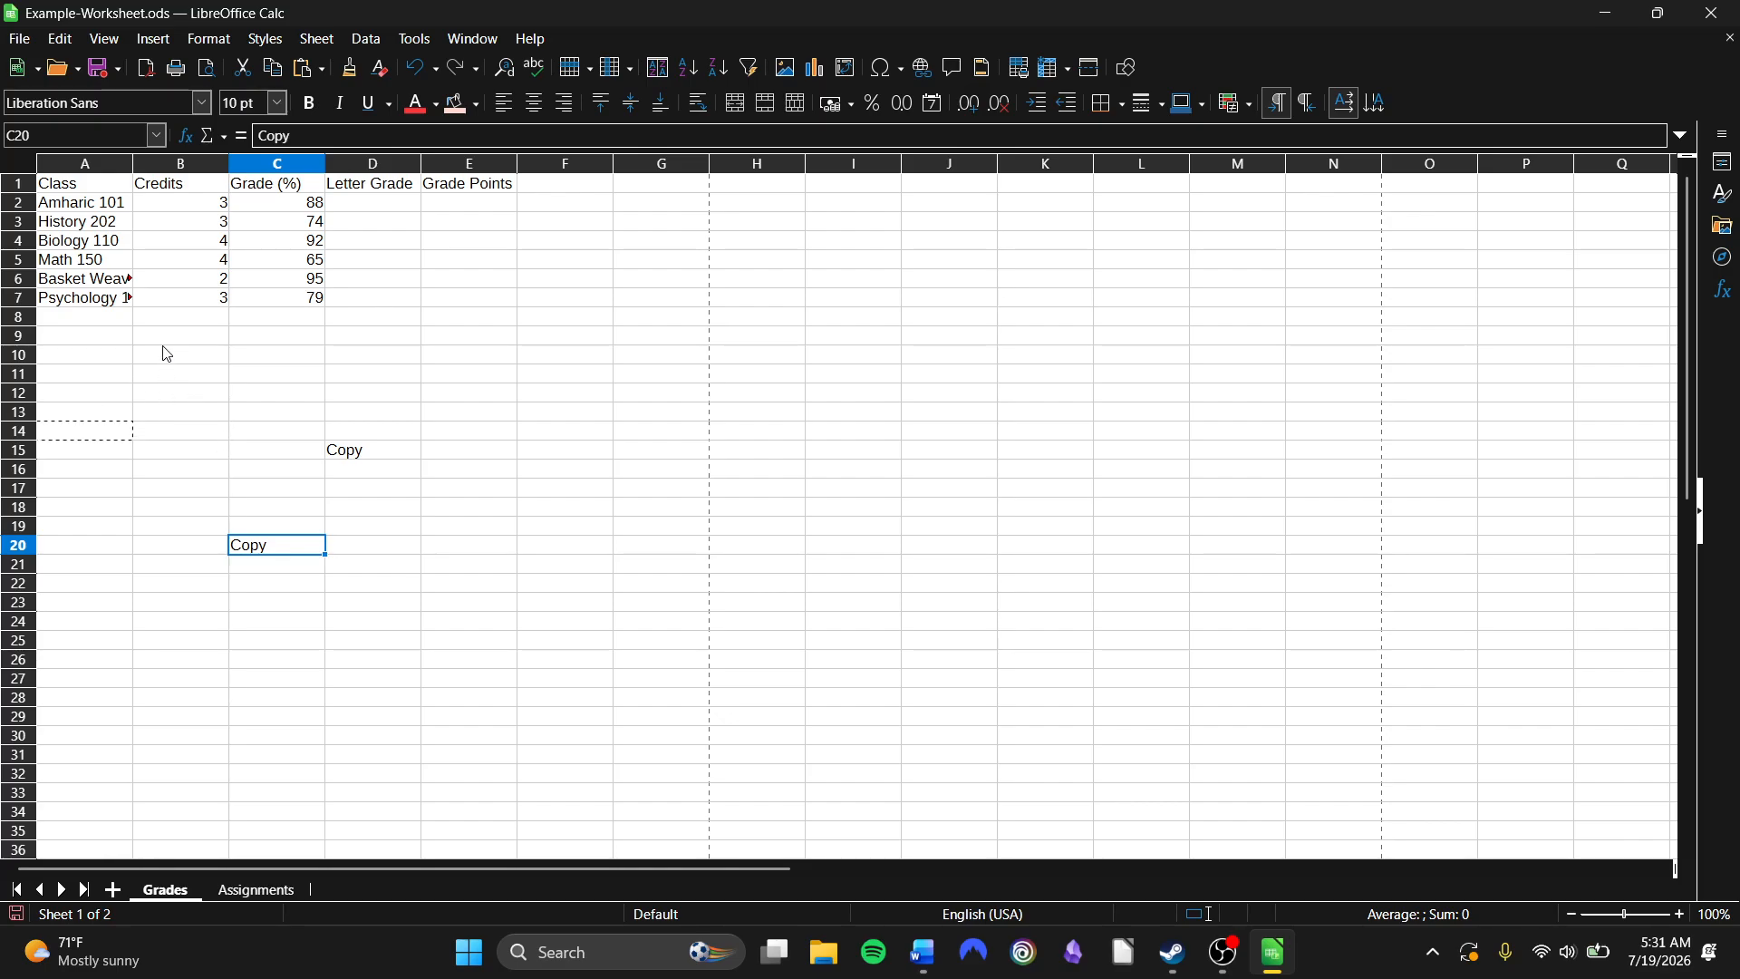
Delete the contents of cells D15 and C20 using the default Delete Contents selection.
left_click_drag(179, 357, 455, 410)
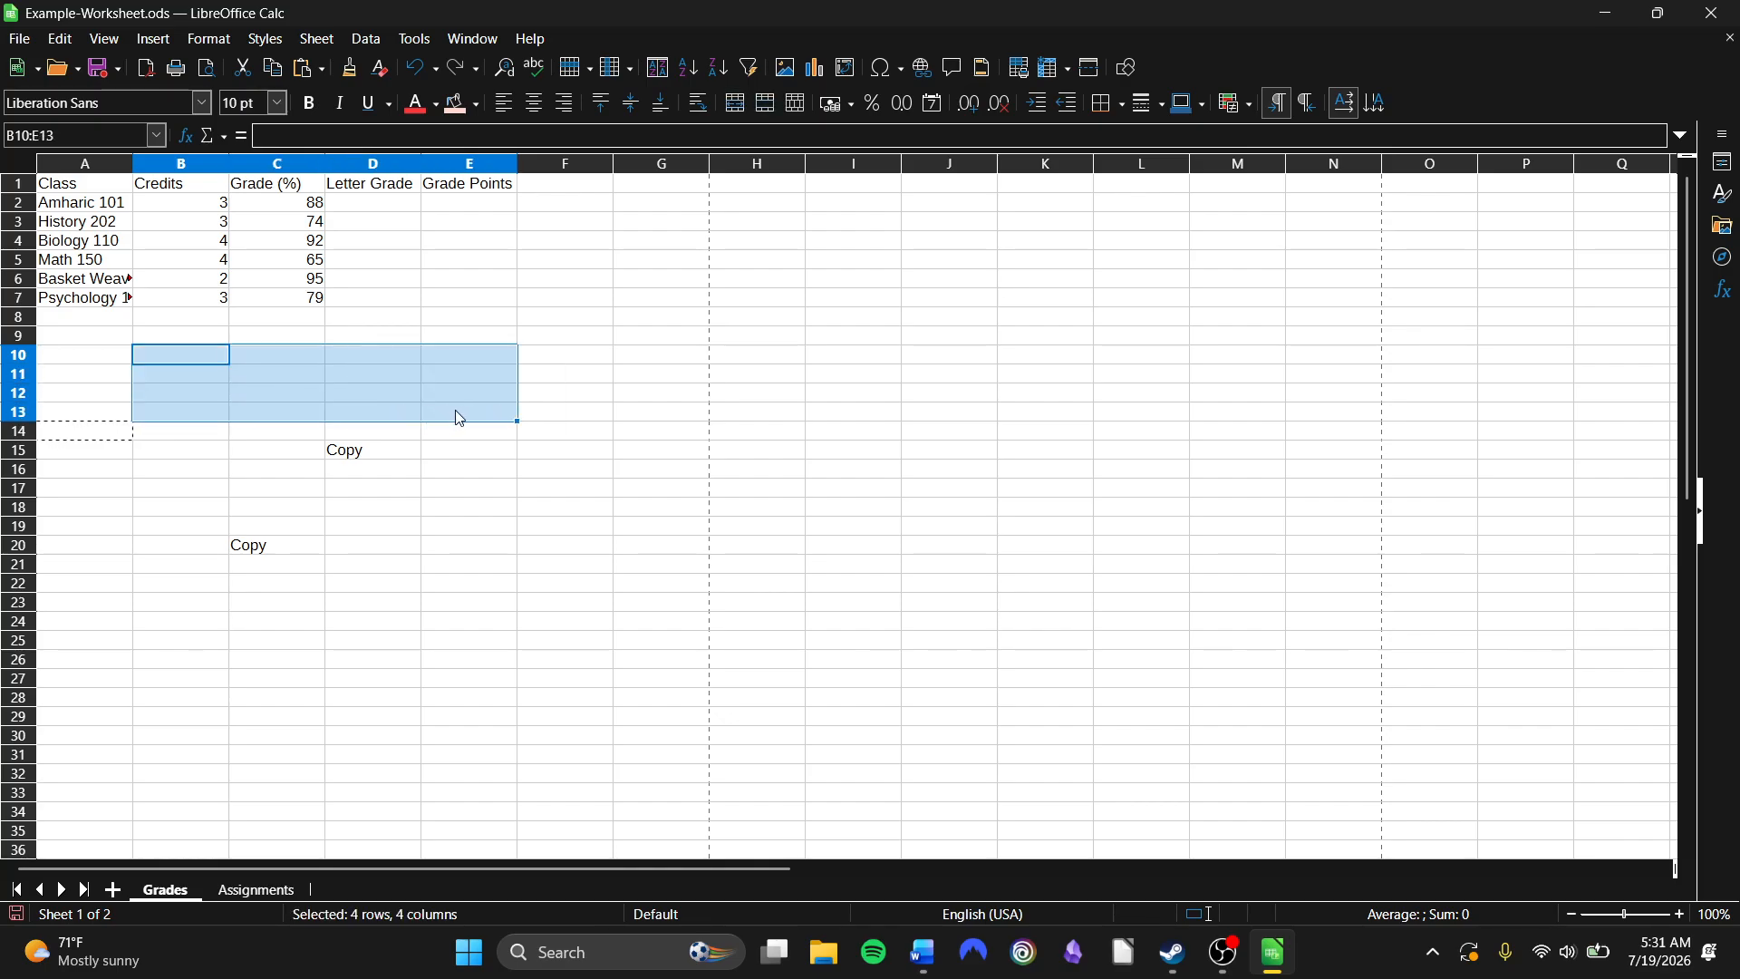
left_click(345, 416)
left_click(363, 468)
left_click(365, 456)
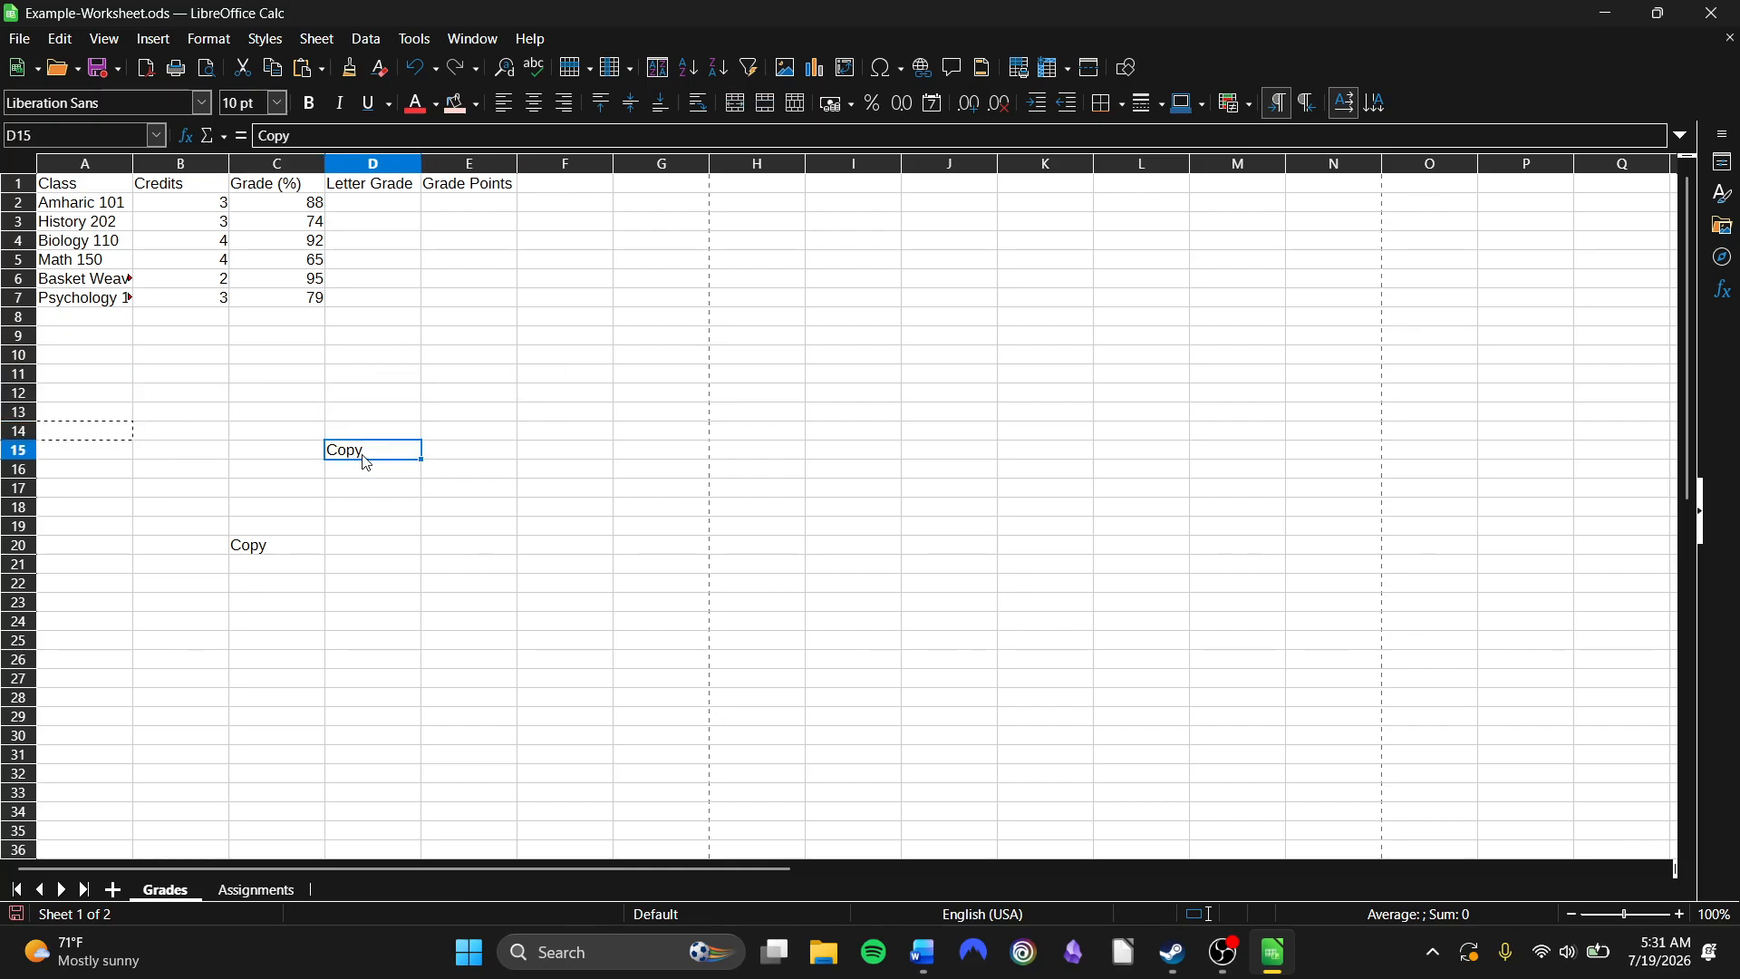
key("BackSpace")
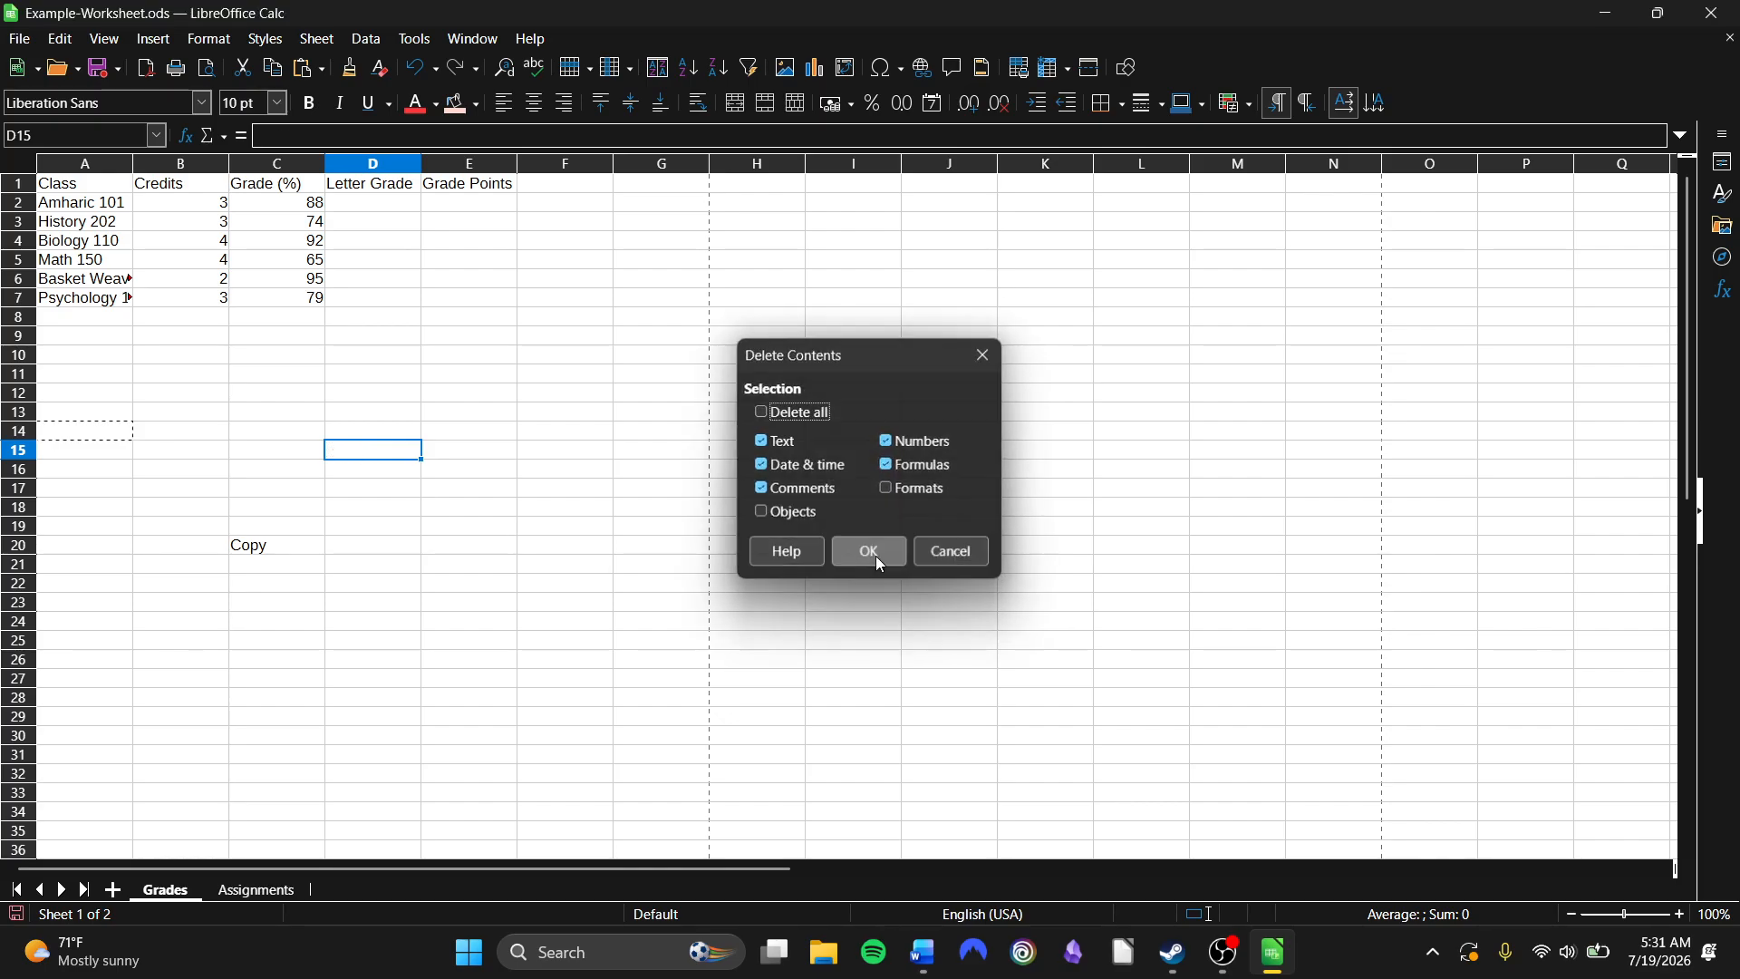
left_click(876, 550)
left_click(263, 549)
key("BackSpace")
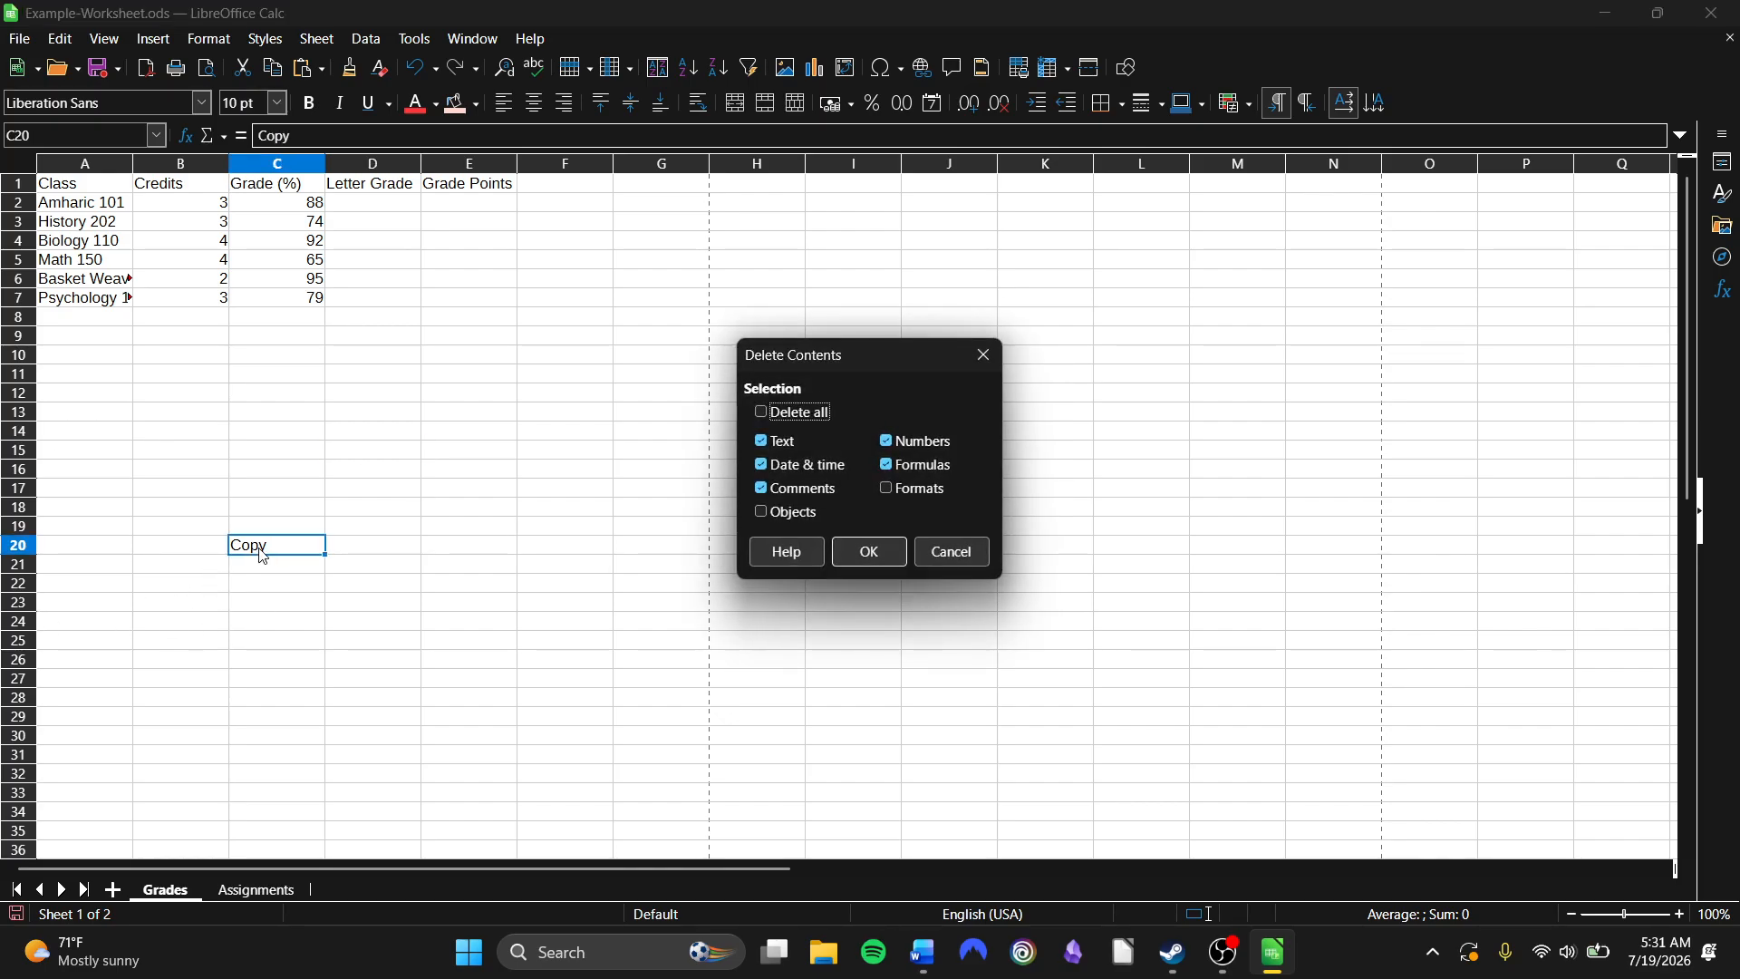
left_click(877, 554)
Select the empty range C10:G16, and after that select the whole columns A through E.
left_click_drag(280, 361, 638, 464)
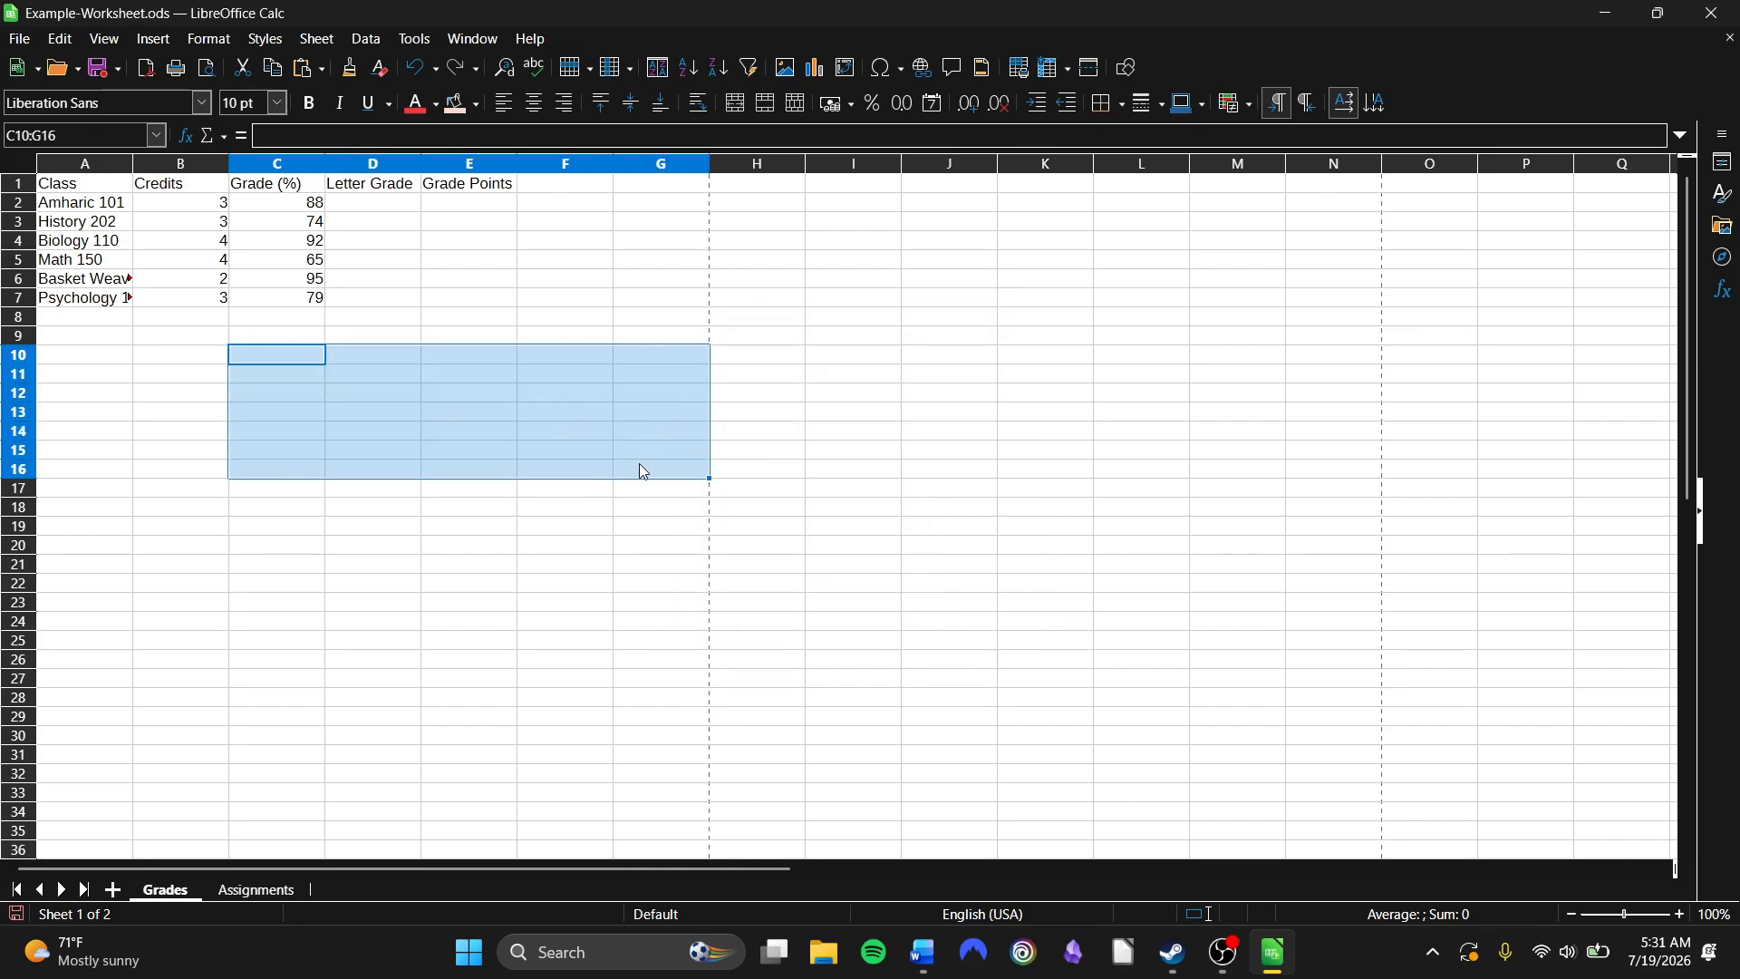
left_click(207, 286)
key("ctrl+Home")
key("ctrl+space")
key("shift+Right")
key("shift+Right")
key("shift+Right")
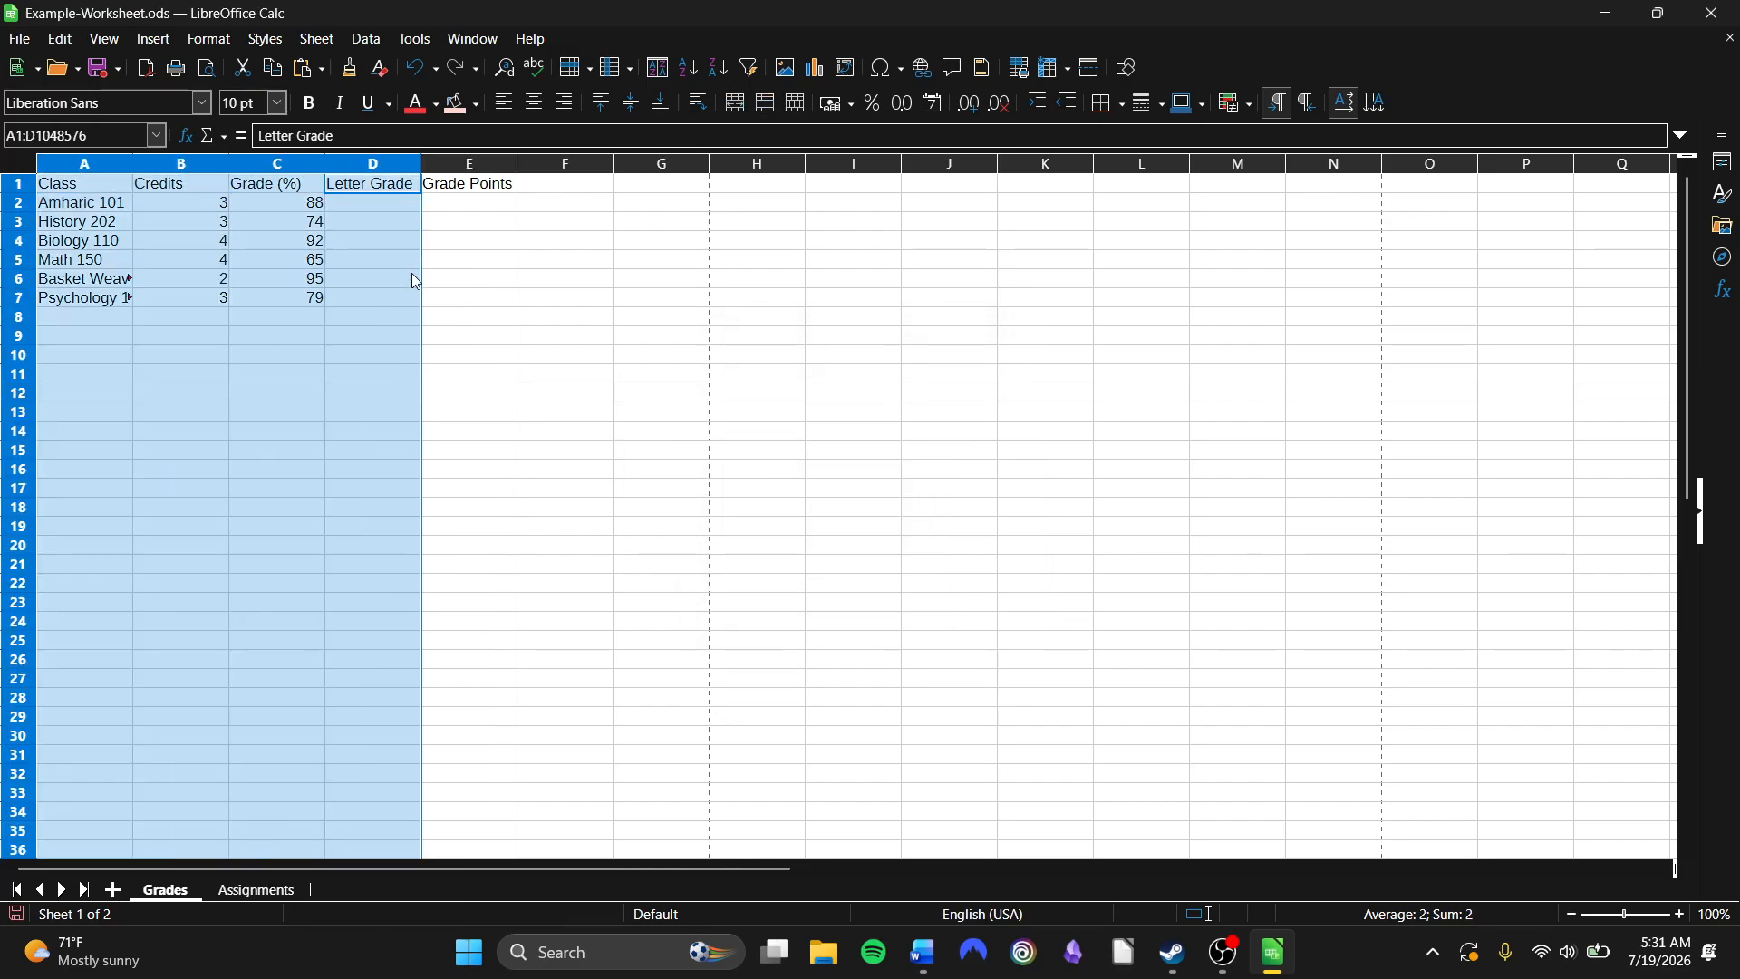
key("shift+Right")
left_click(404, 279)
Select the grades table A1:E7, look at the commands available for it, and deselect it.
left_click_drag(54, 183, 450, 294)
right_click(454, 302)
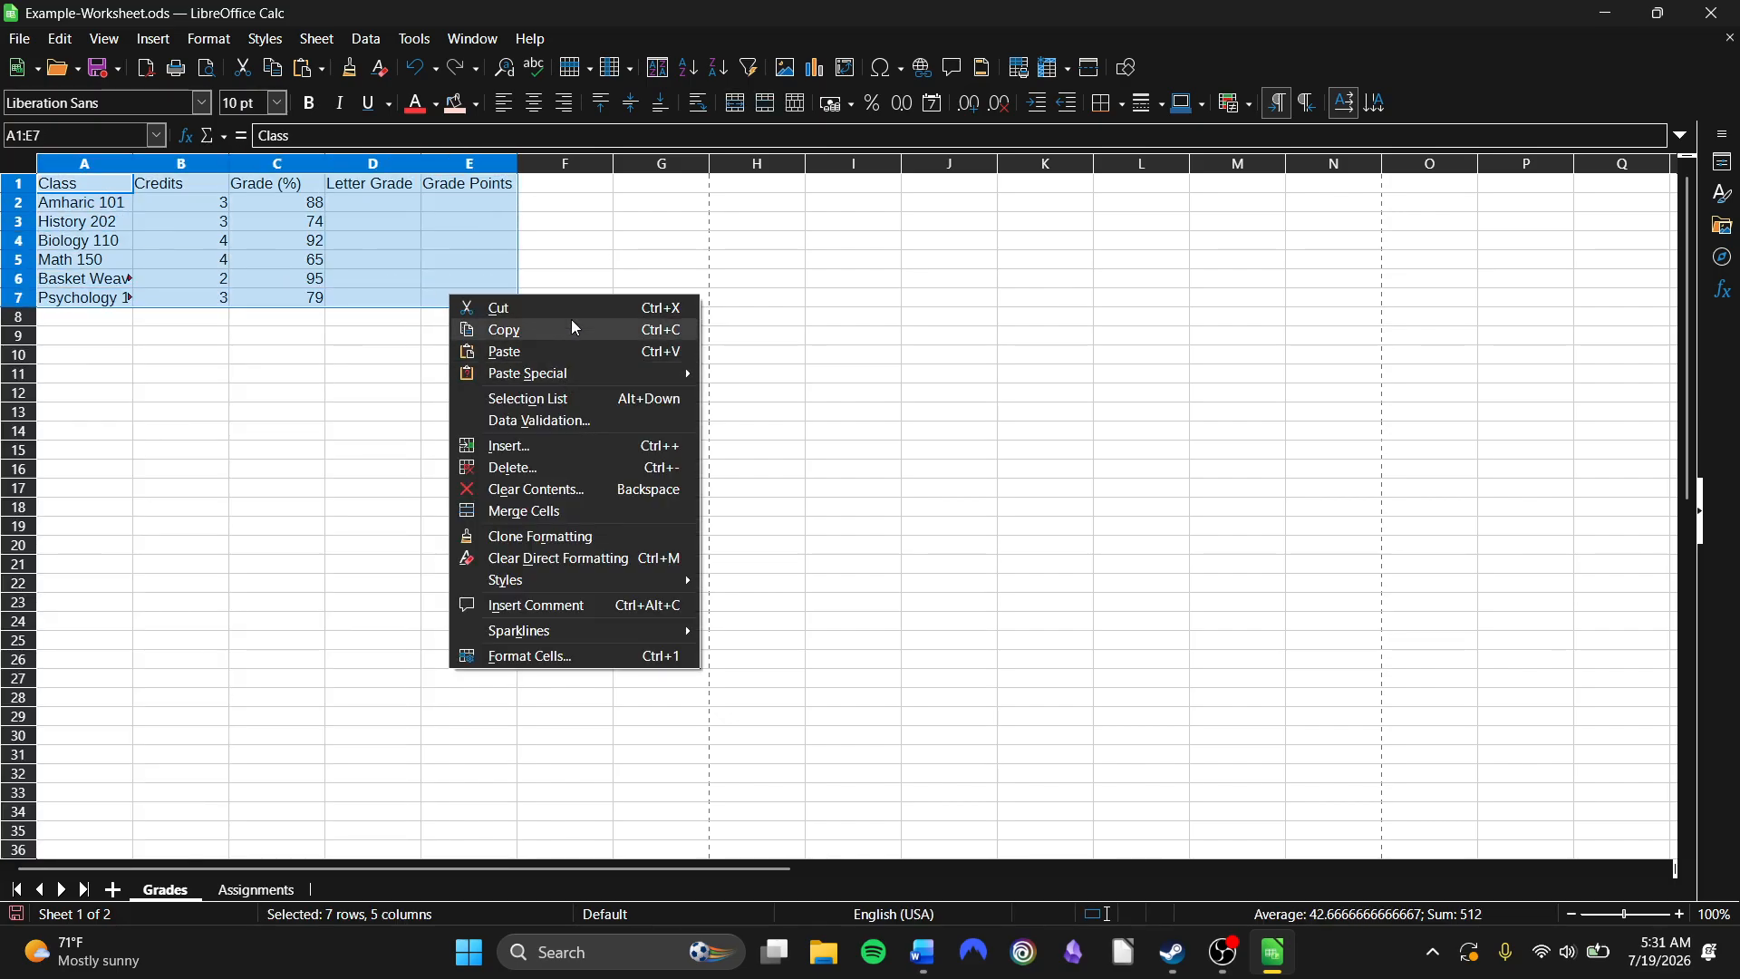
left_click(310, 395)
left_click(310, 395)
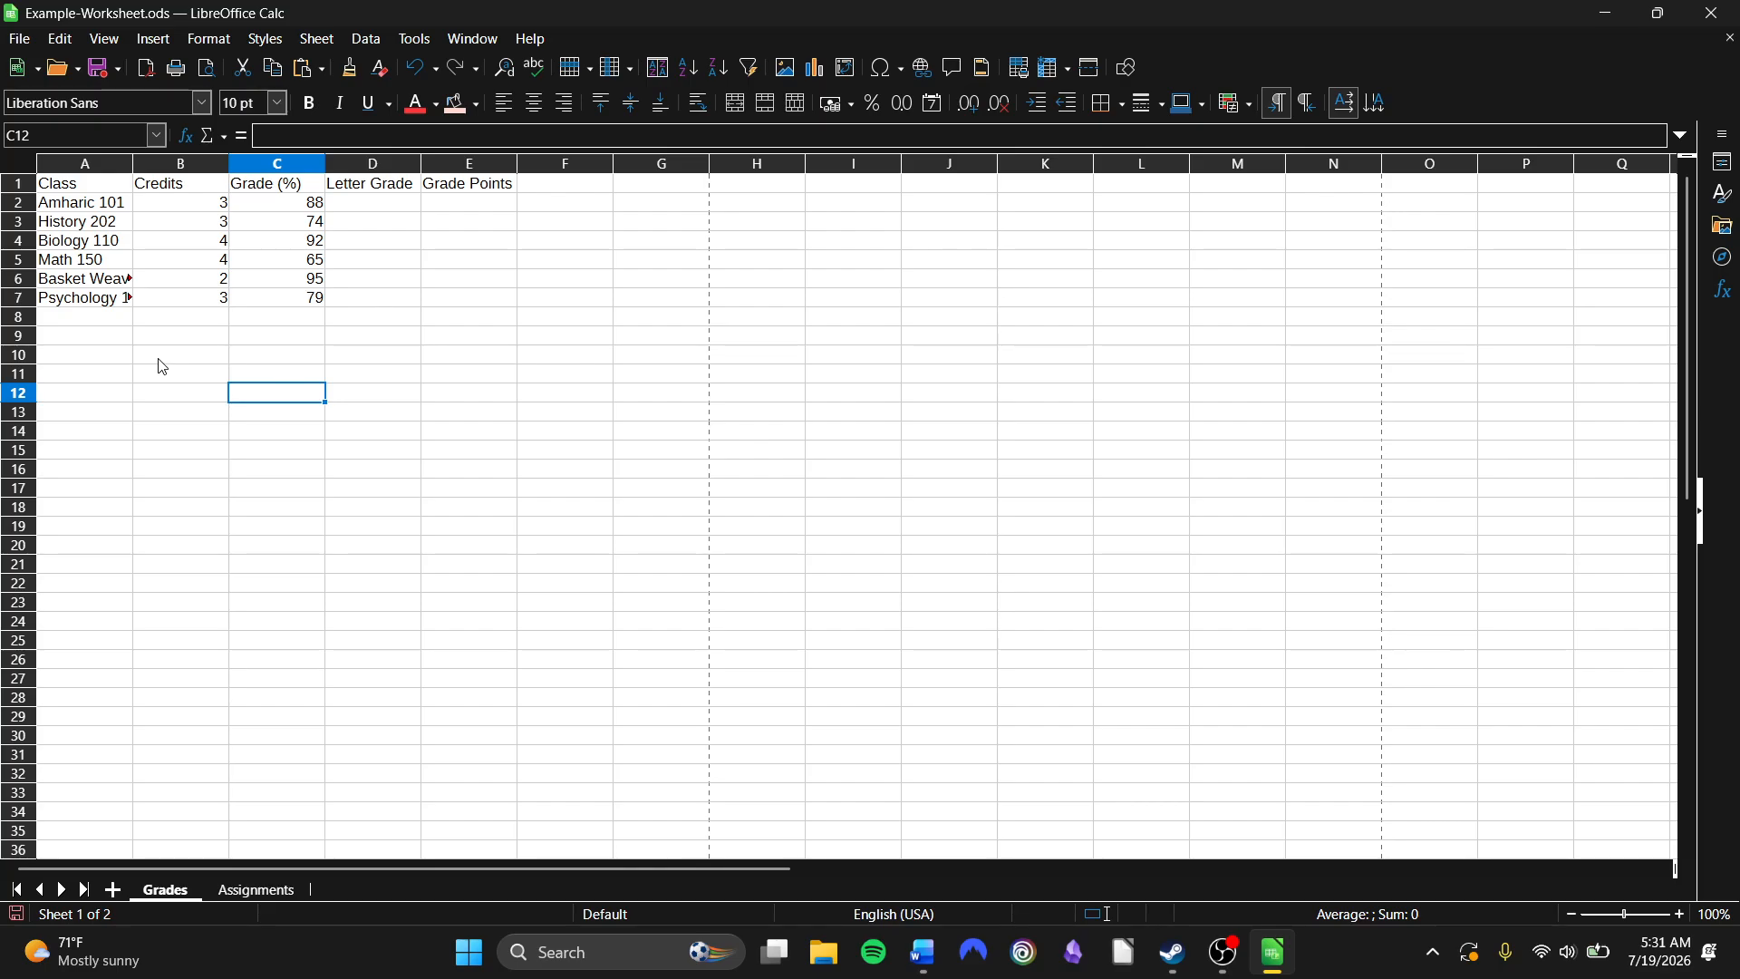
Select the non-adjacent cells B11, D11 and C19 together and clear the selection.
left_click(112, 341)
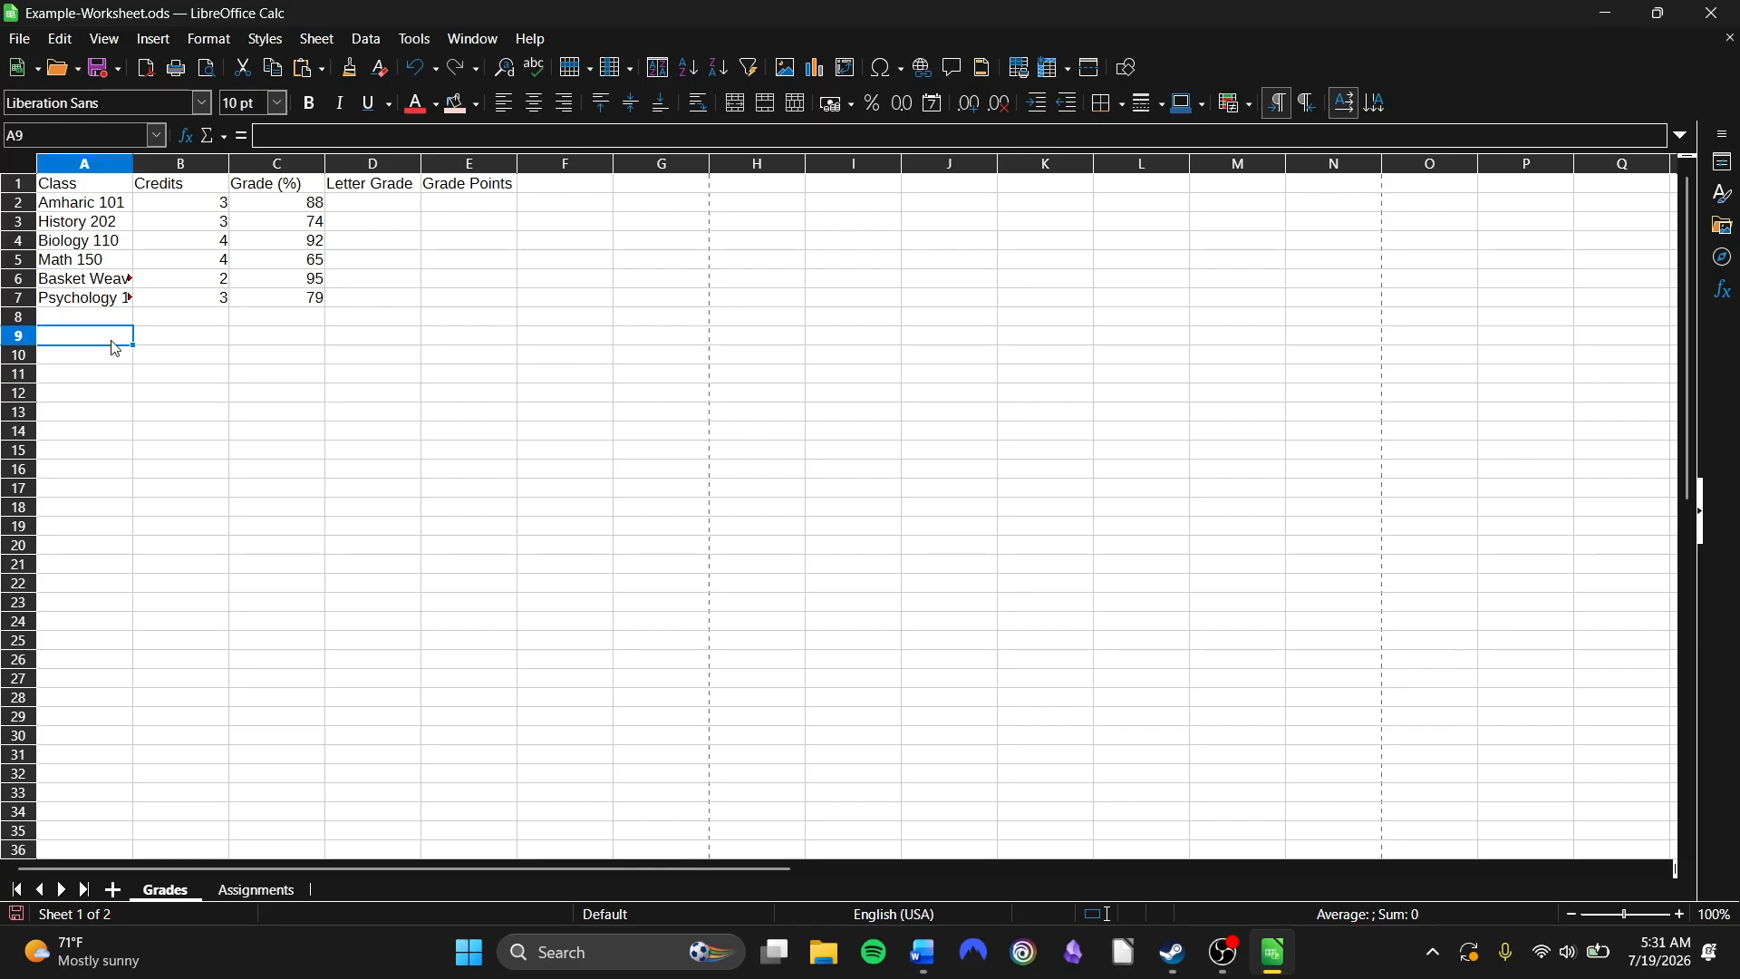
left_click(184, 376)
left_click(349, 378, "ctrl")
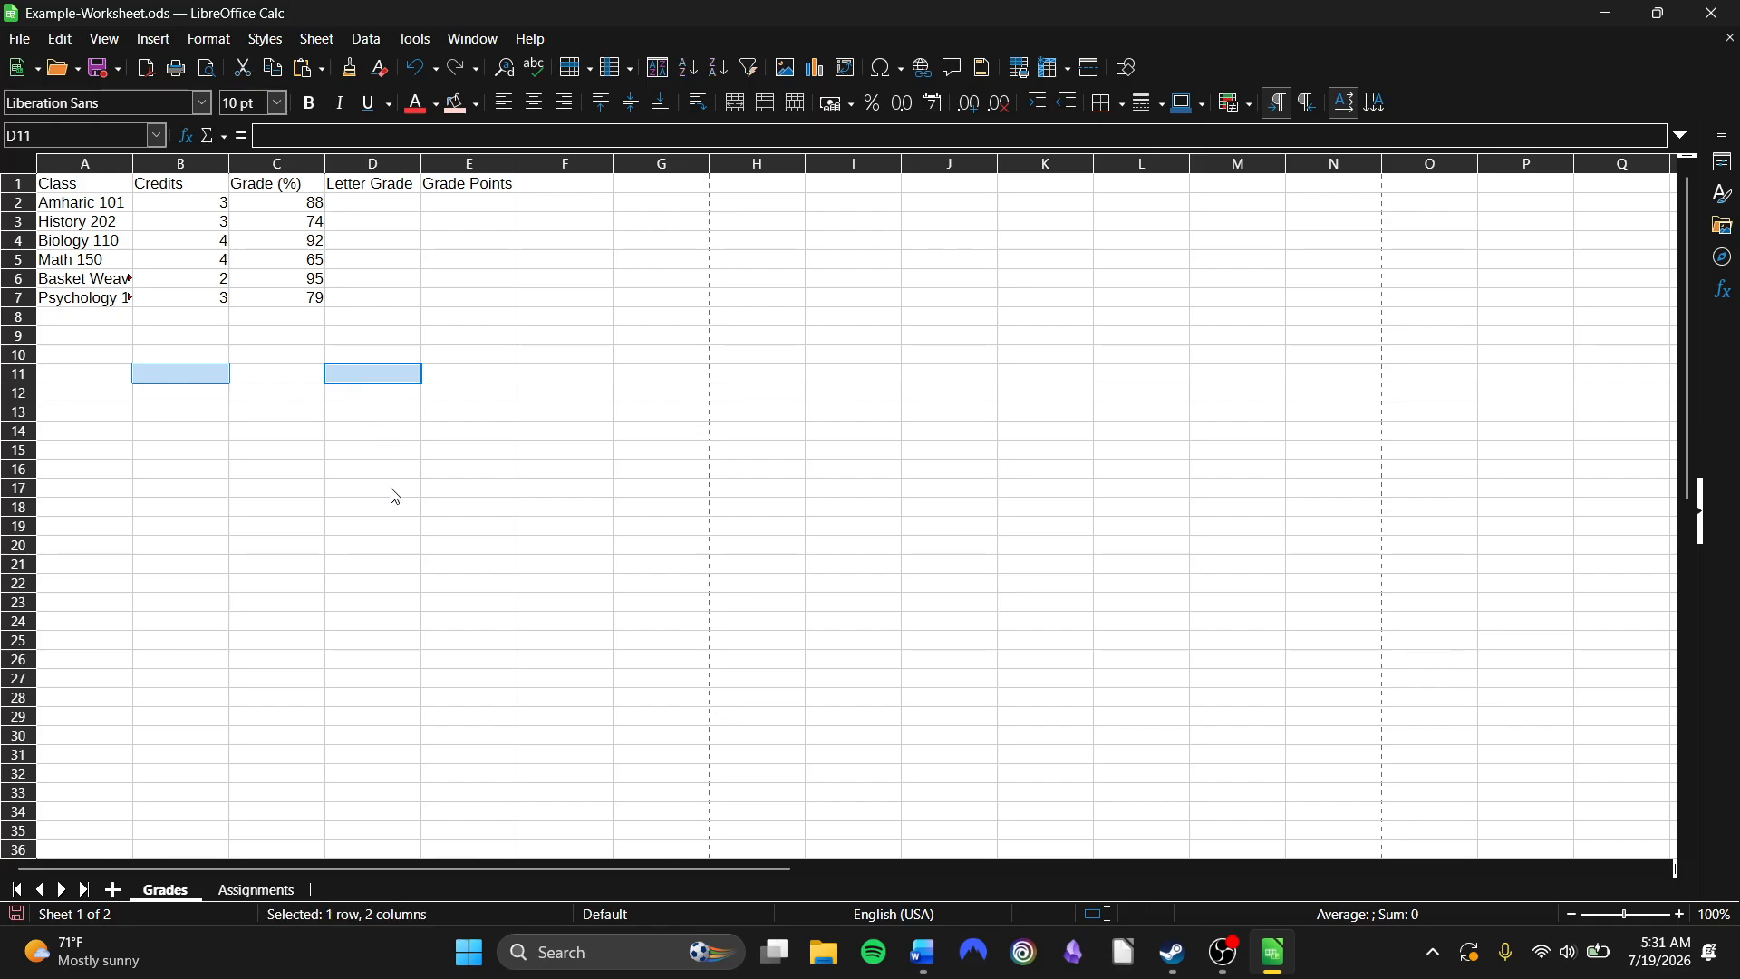
left_click(241, 528, "ctrl")
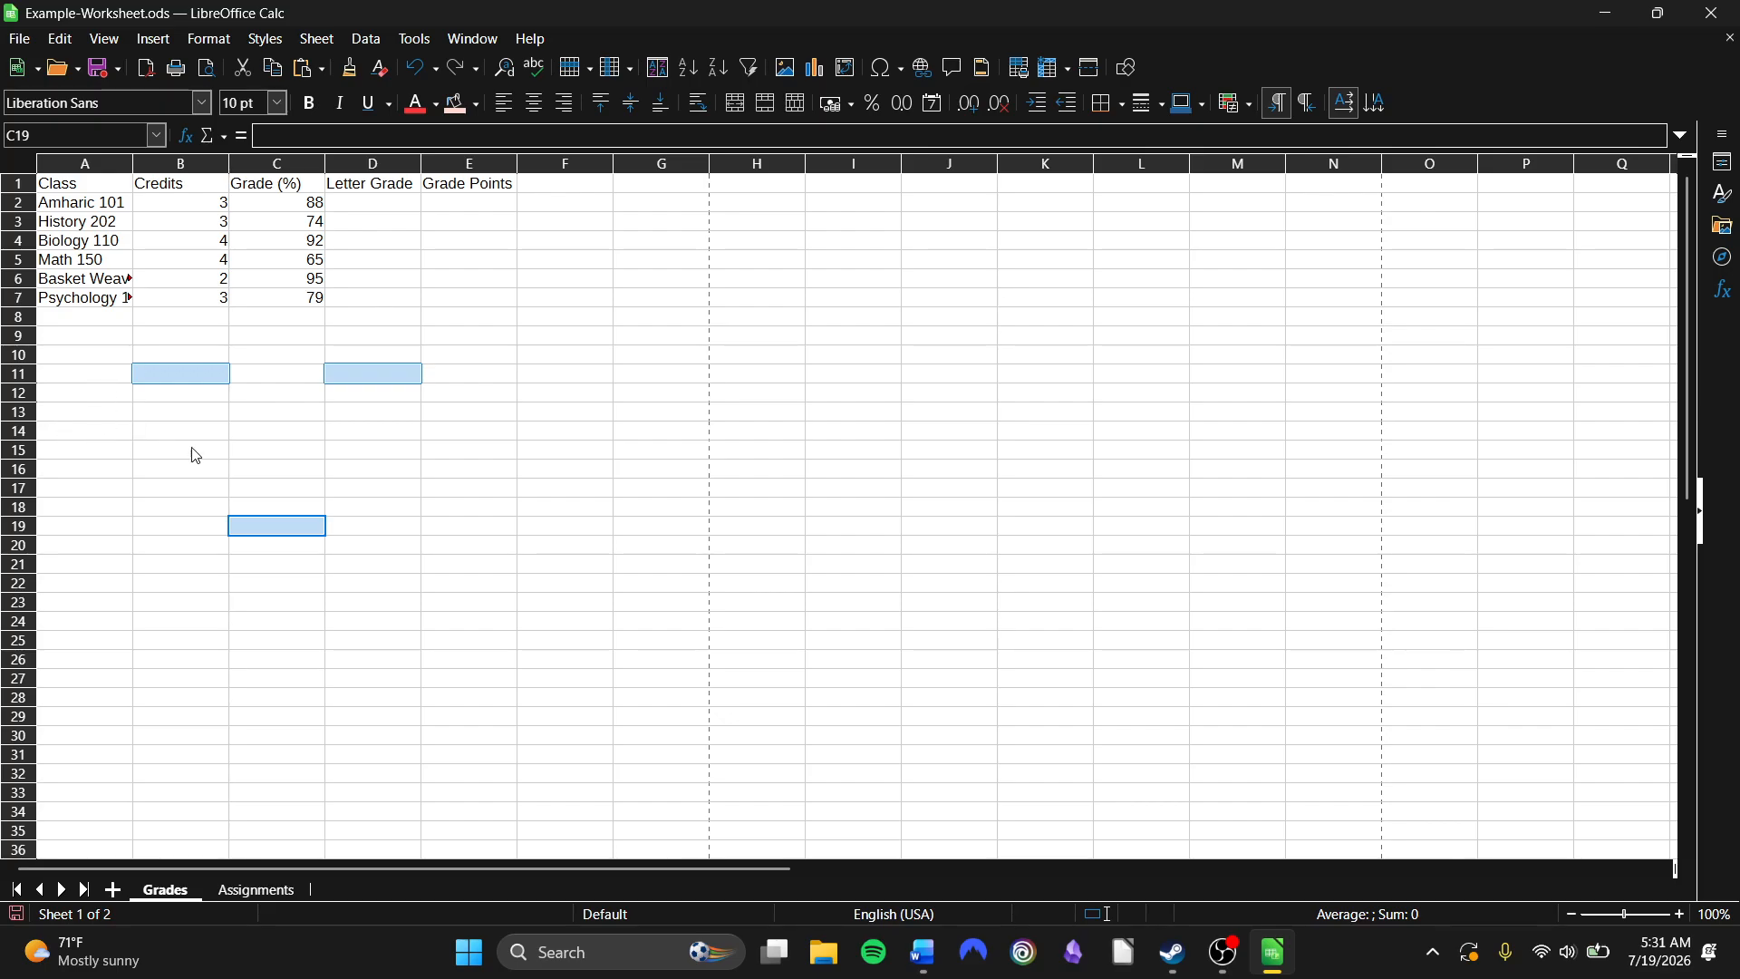
left_click(1001, 454)
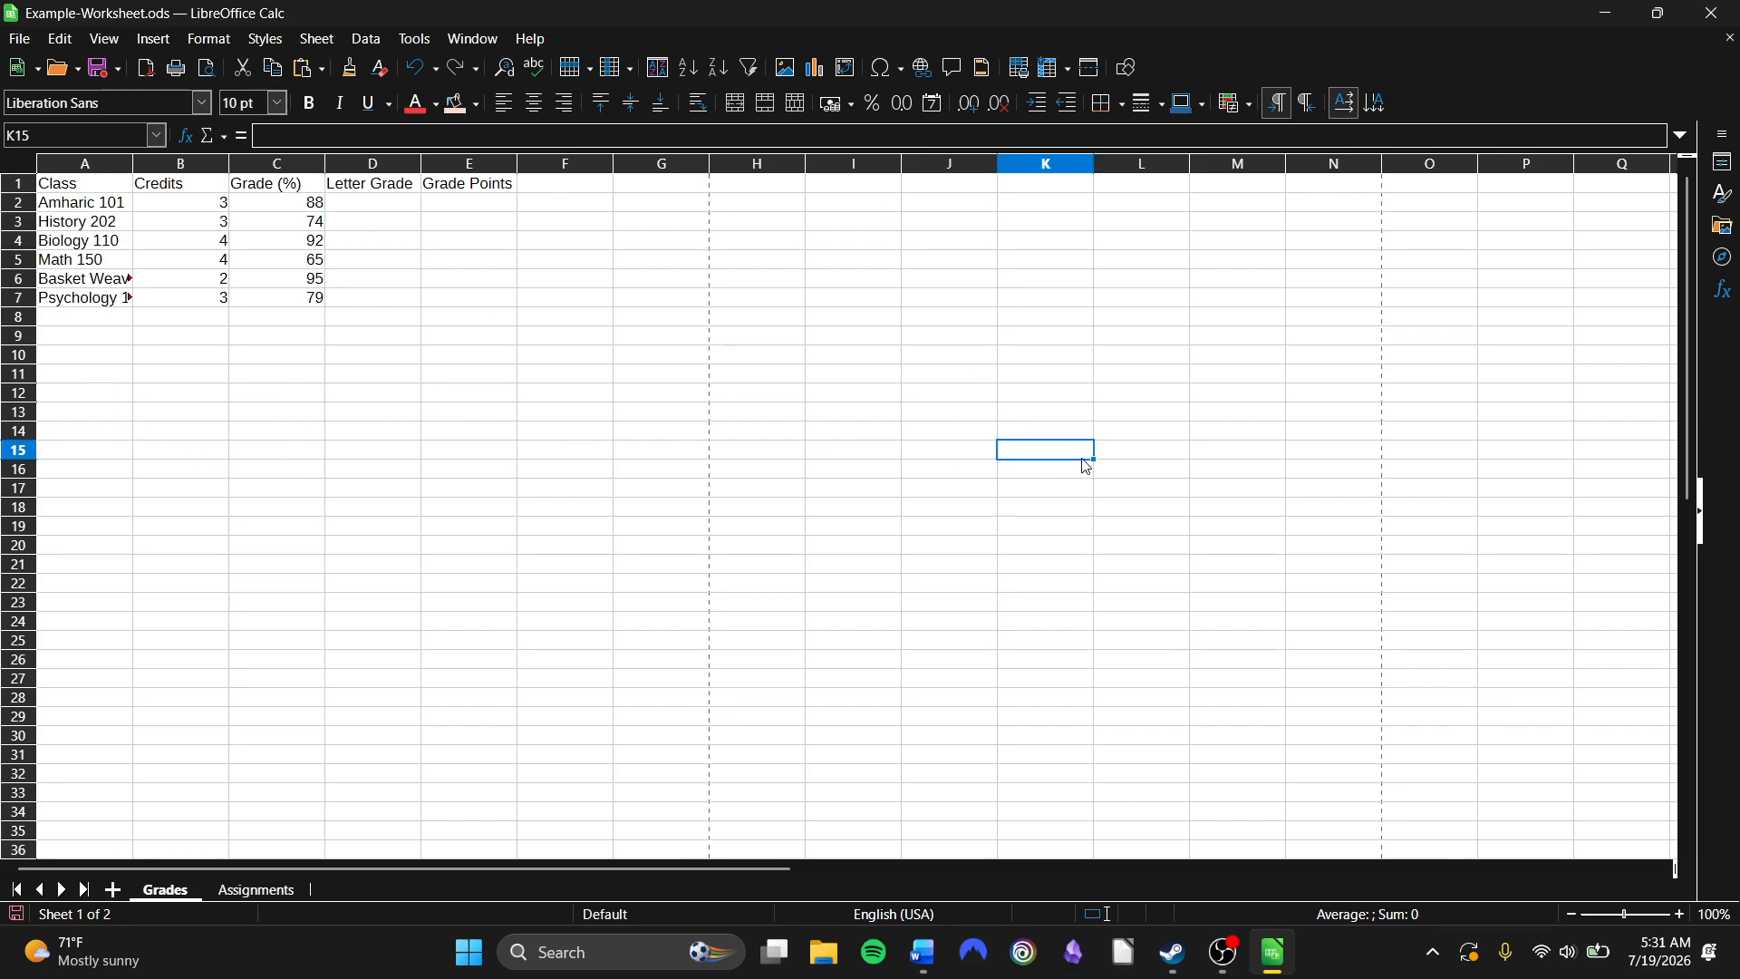
Insert an empty column before the Grade Points column and undo the insertion.
left_click(225, 414)
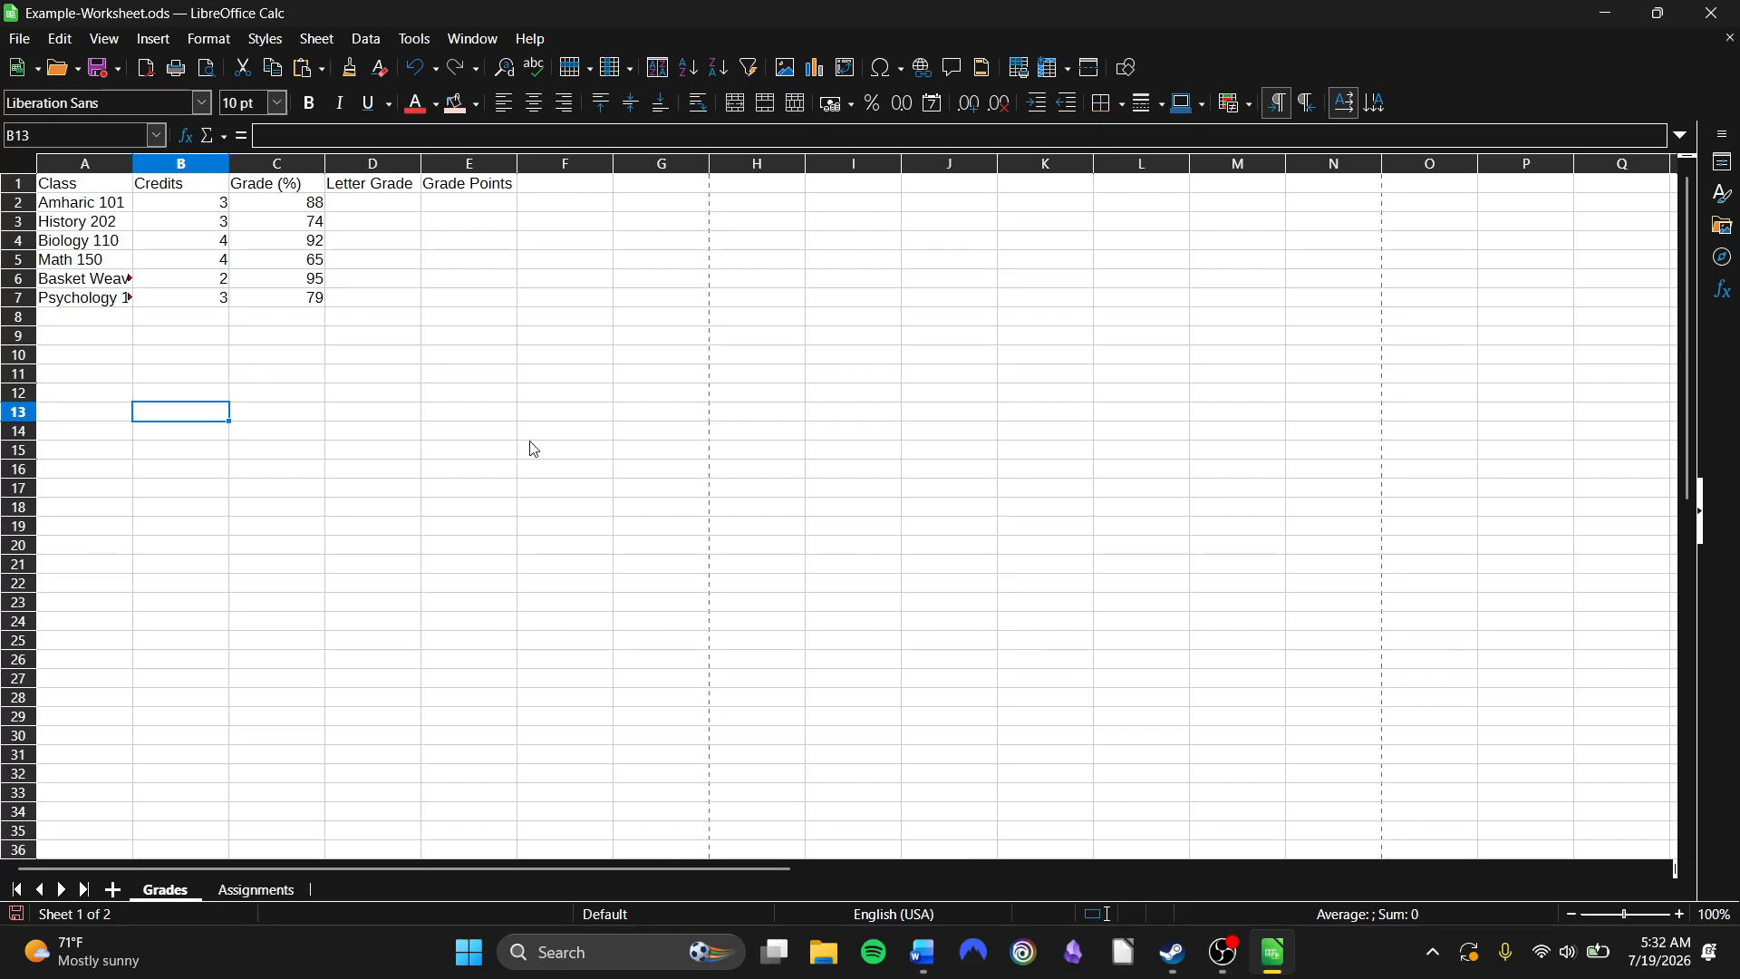
right_click(469, 143)
key("Escape")
right_click(442, 164)
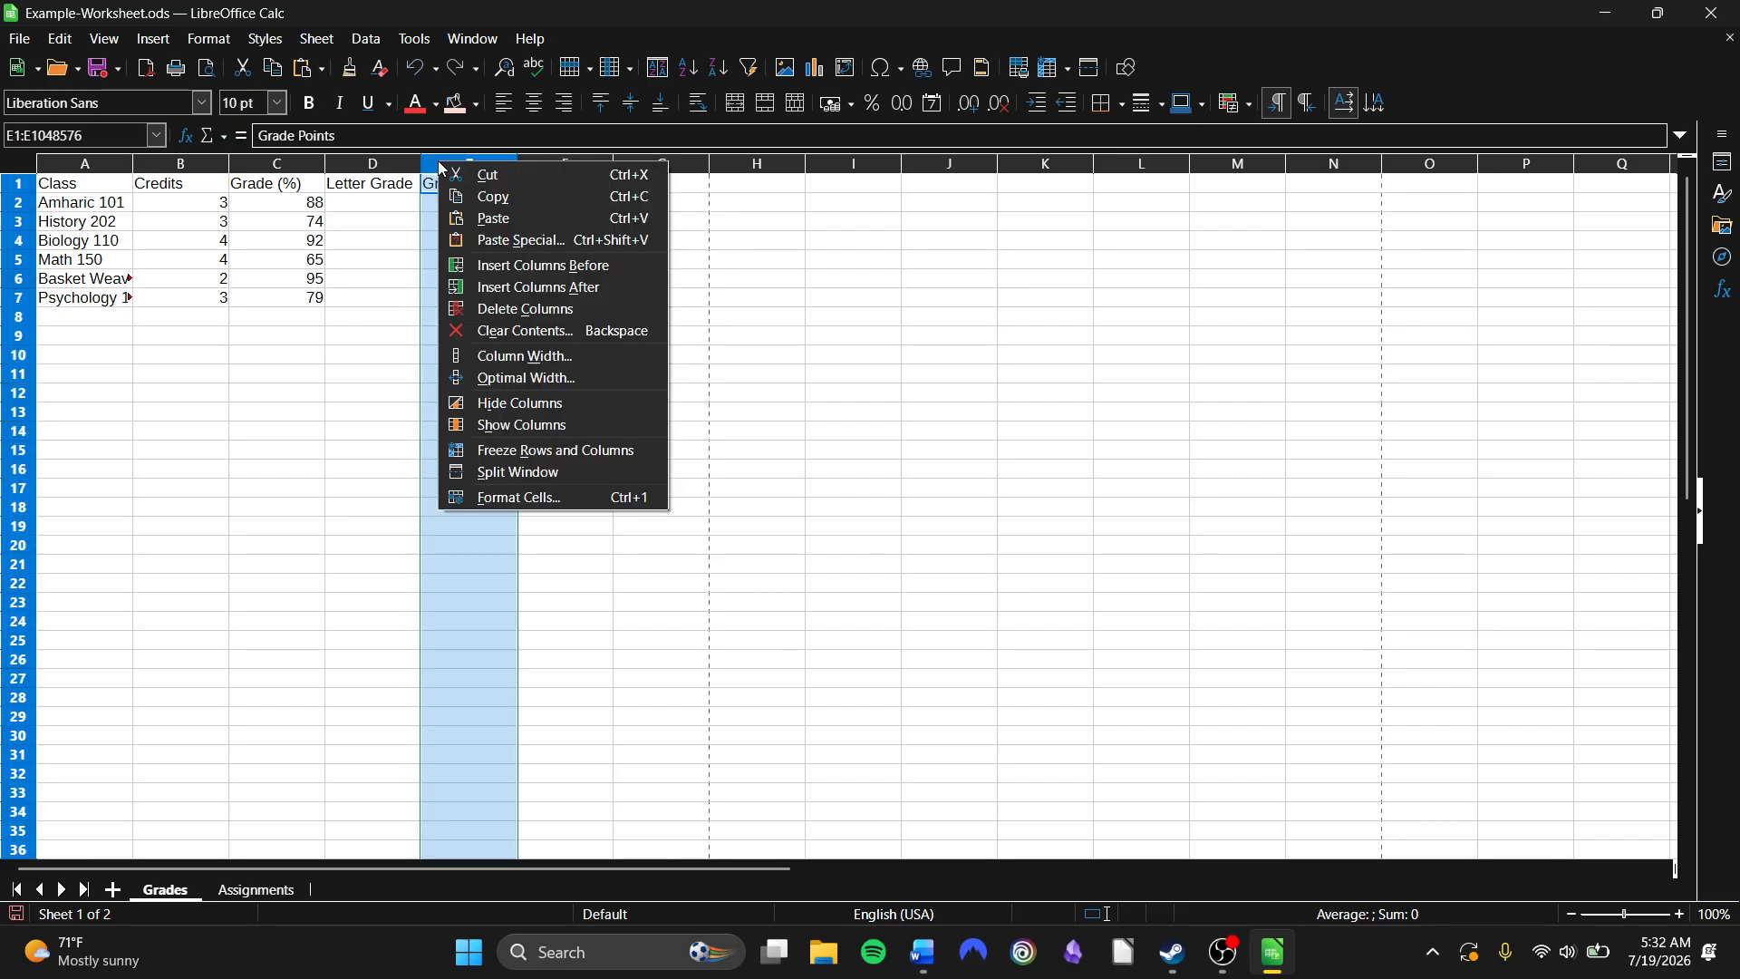
left_click(629, 275)
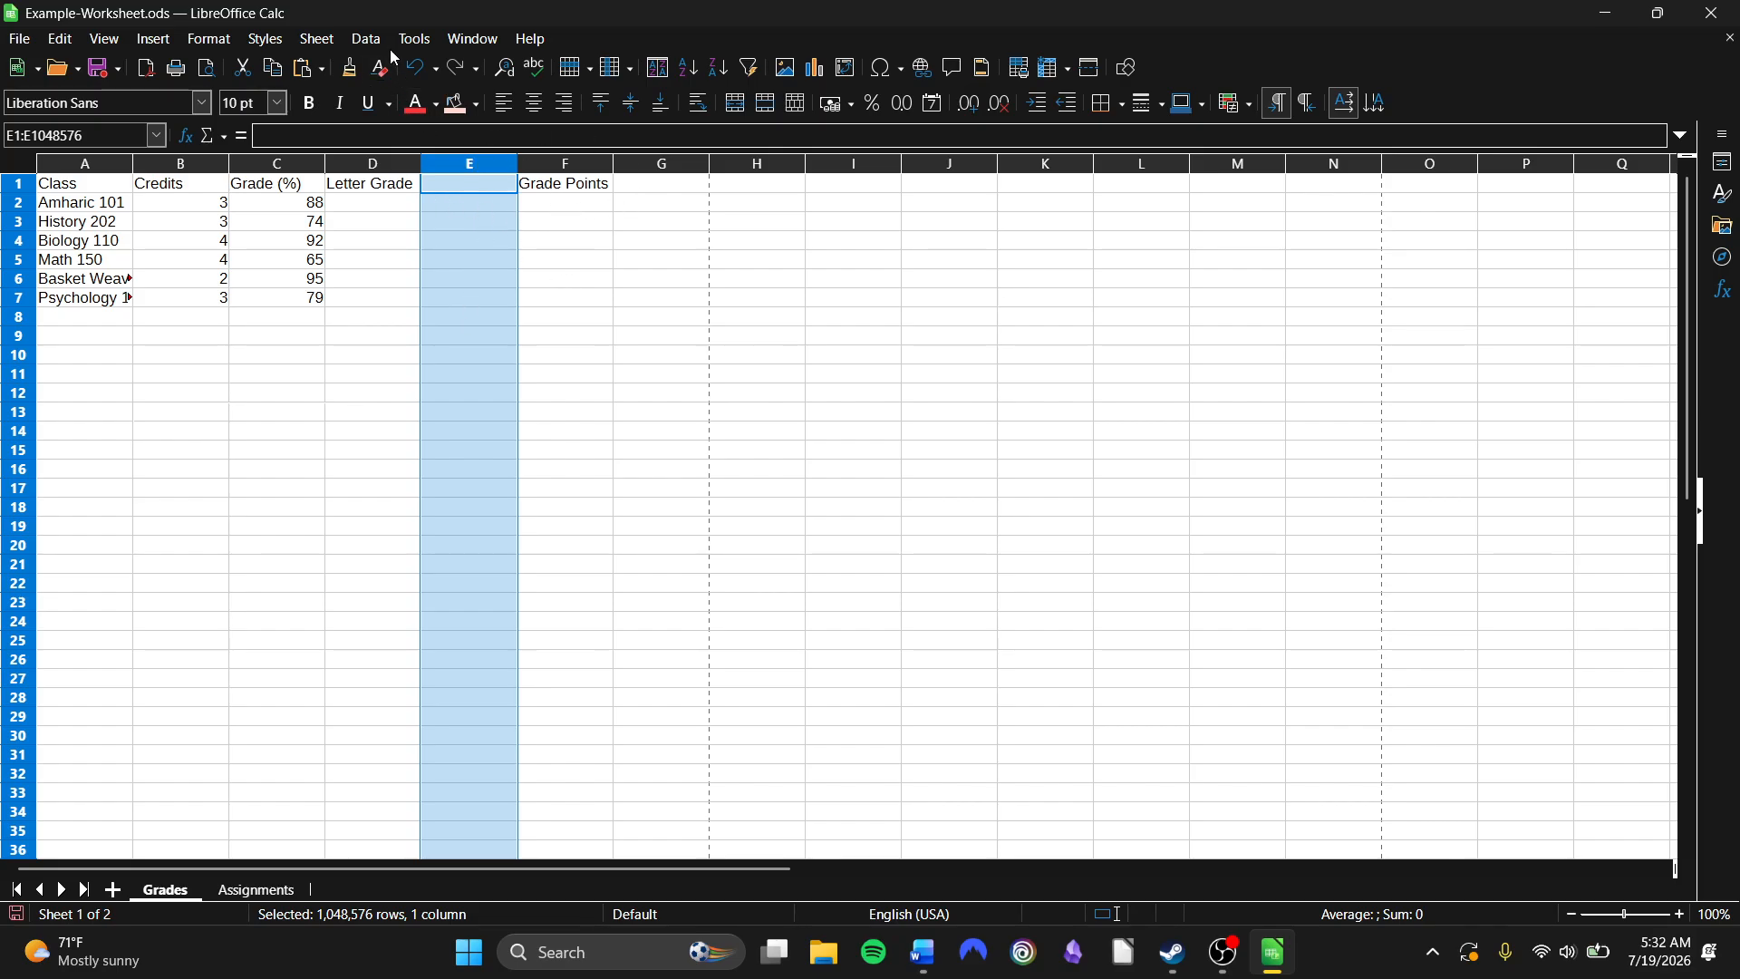
left_click(415, 72)
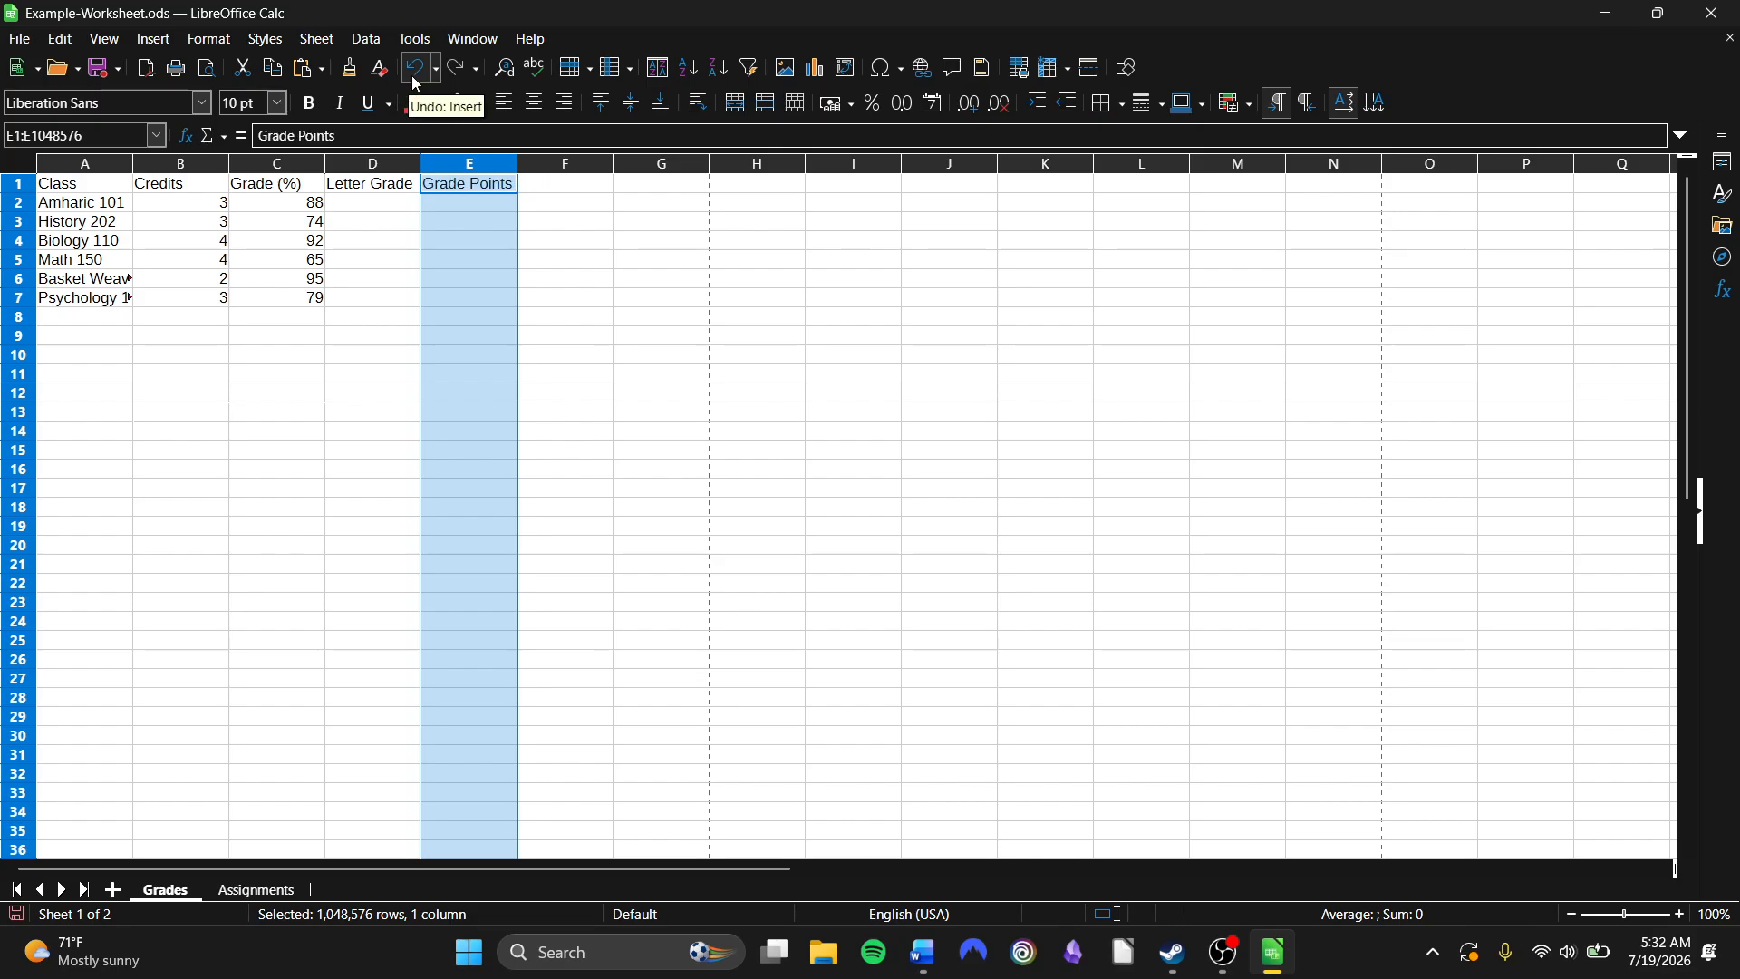
Insert an empty column after the Grade Points column and undo the insertion.
right_click(487, 164)
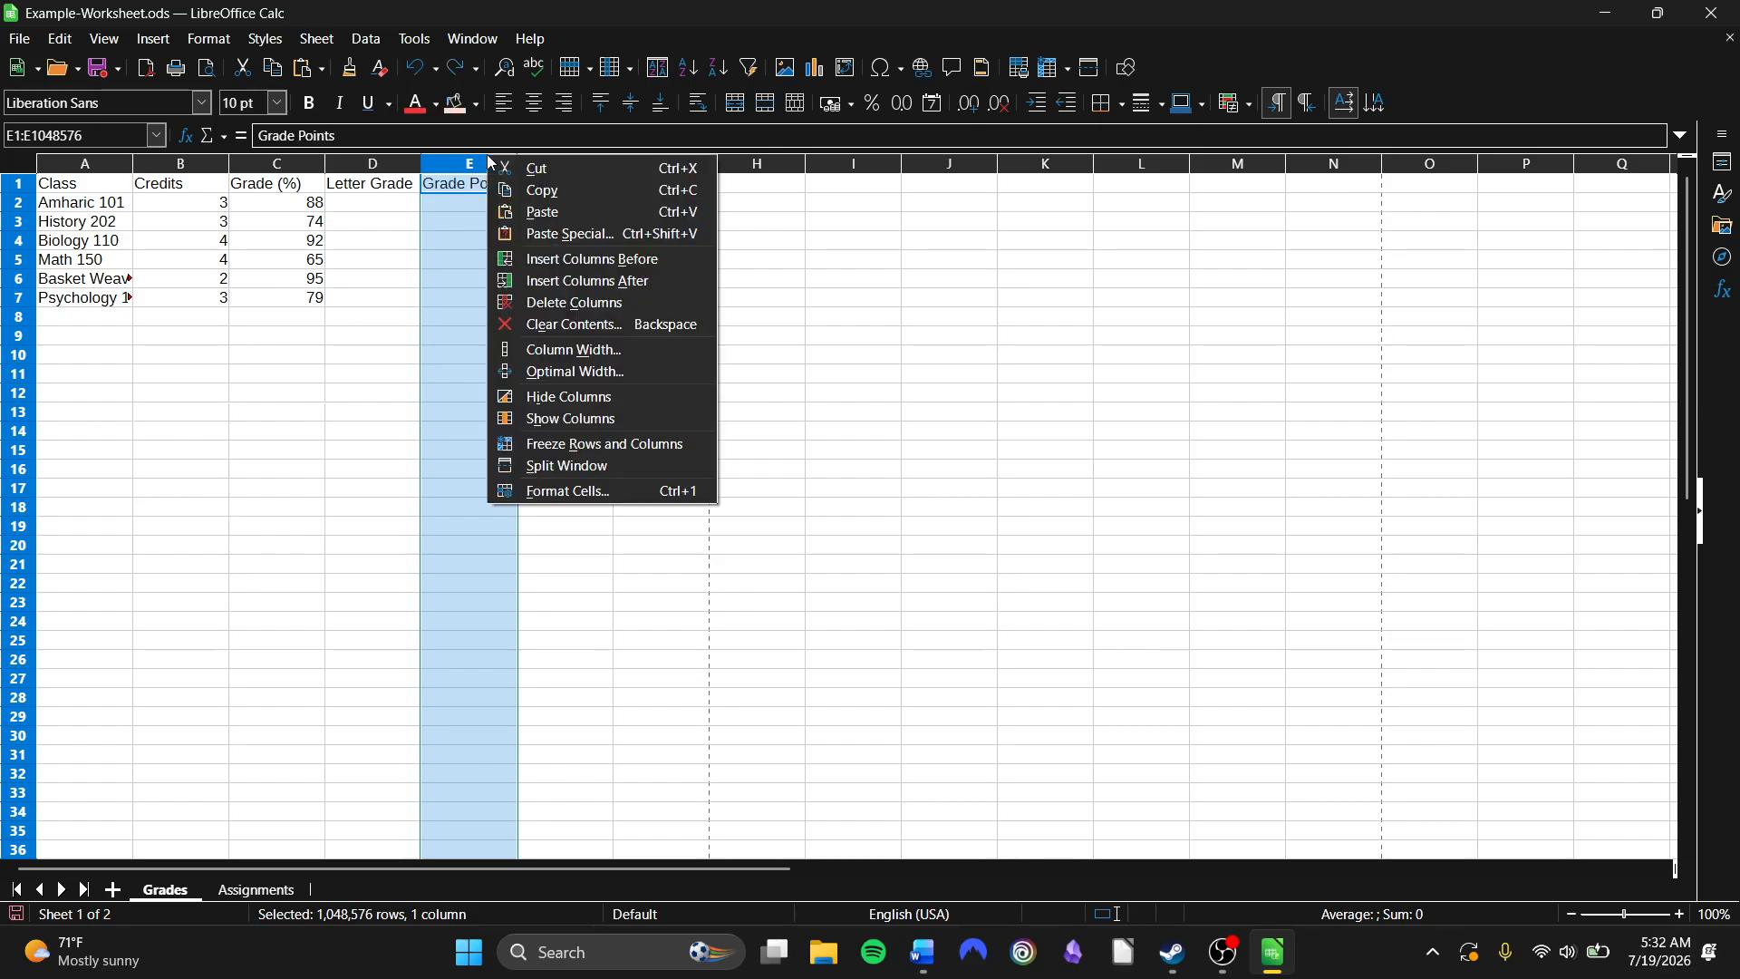
left_click(559, 282)
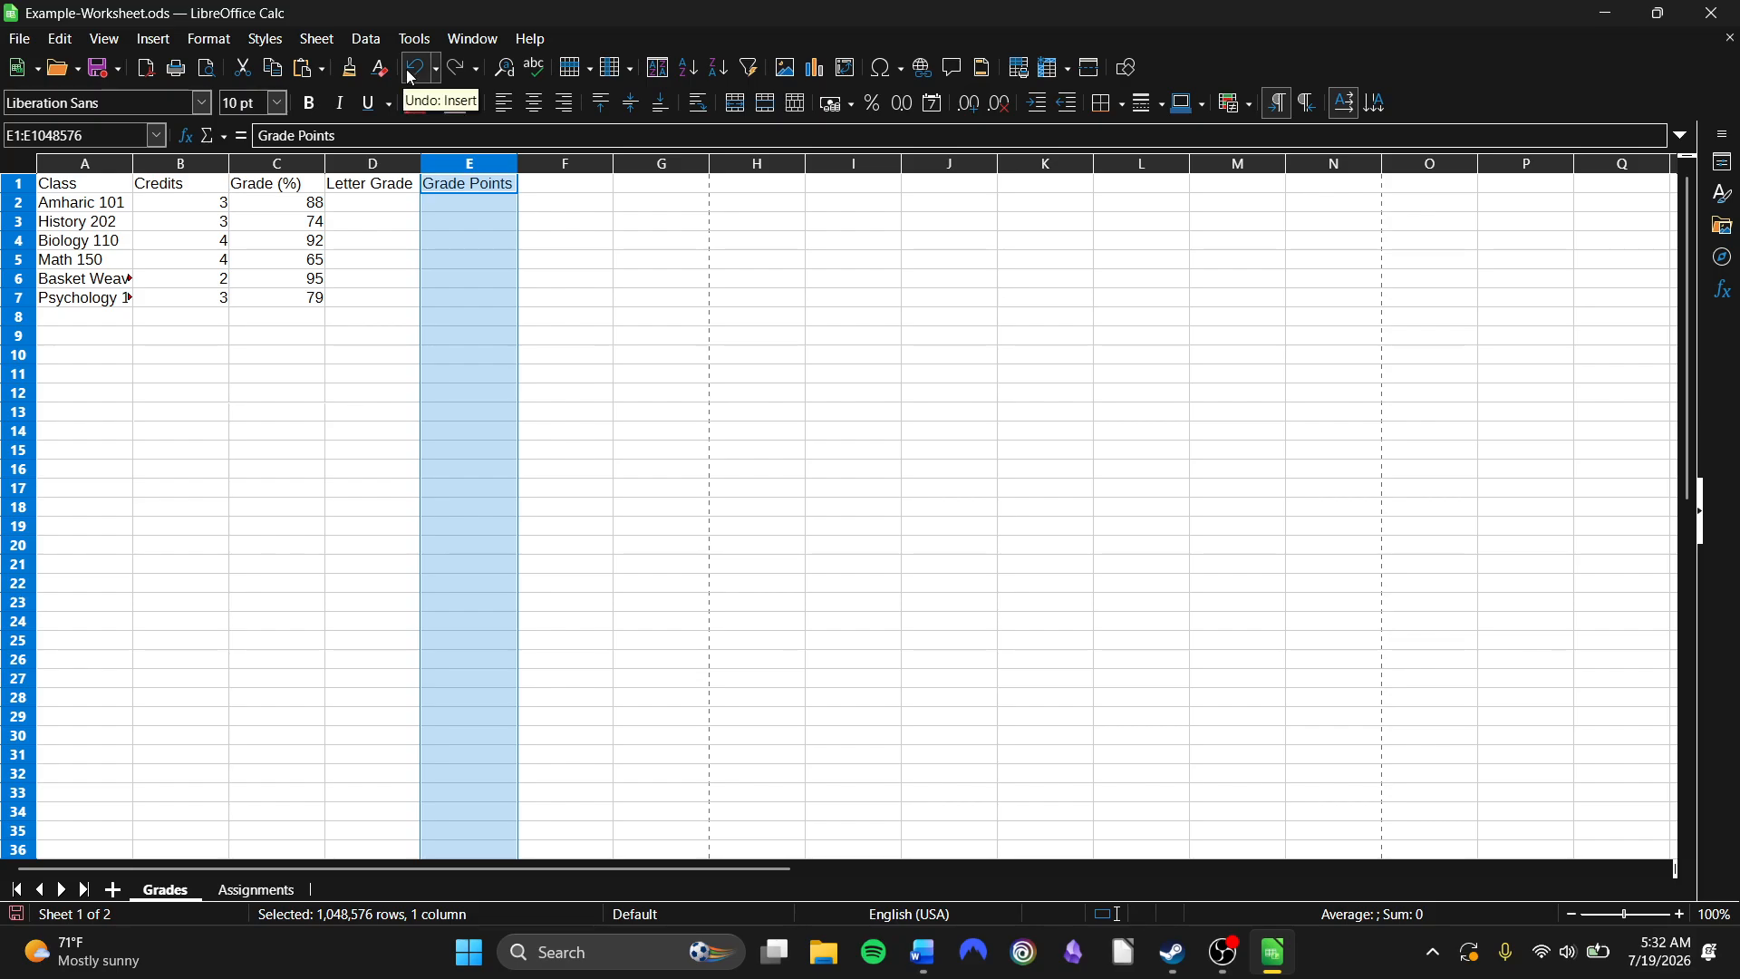
left_click(620, 283)
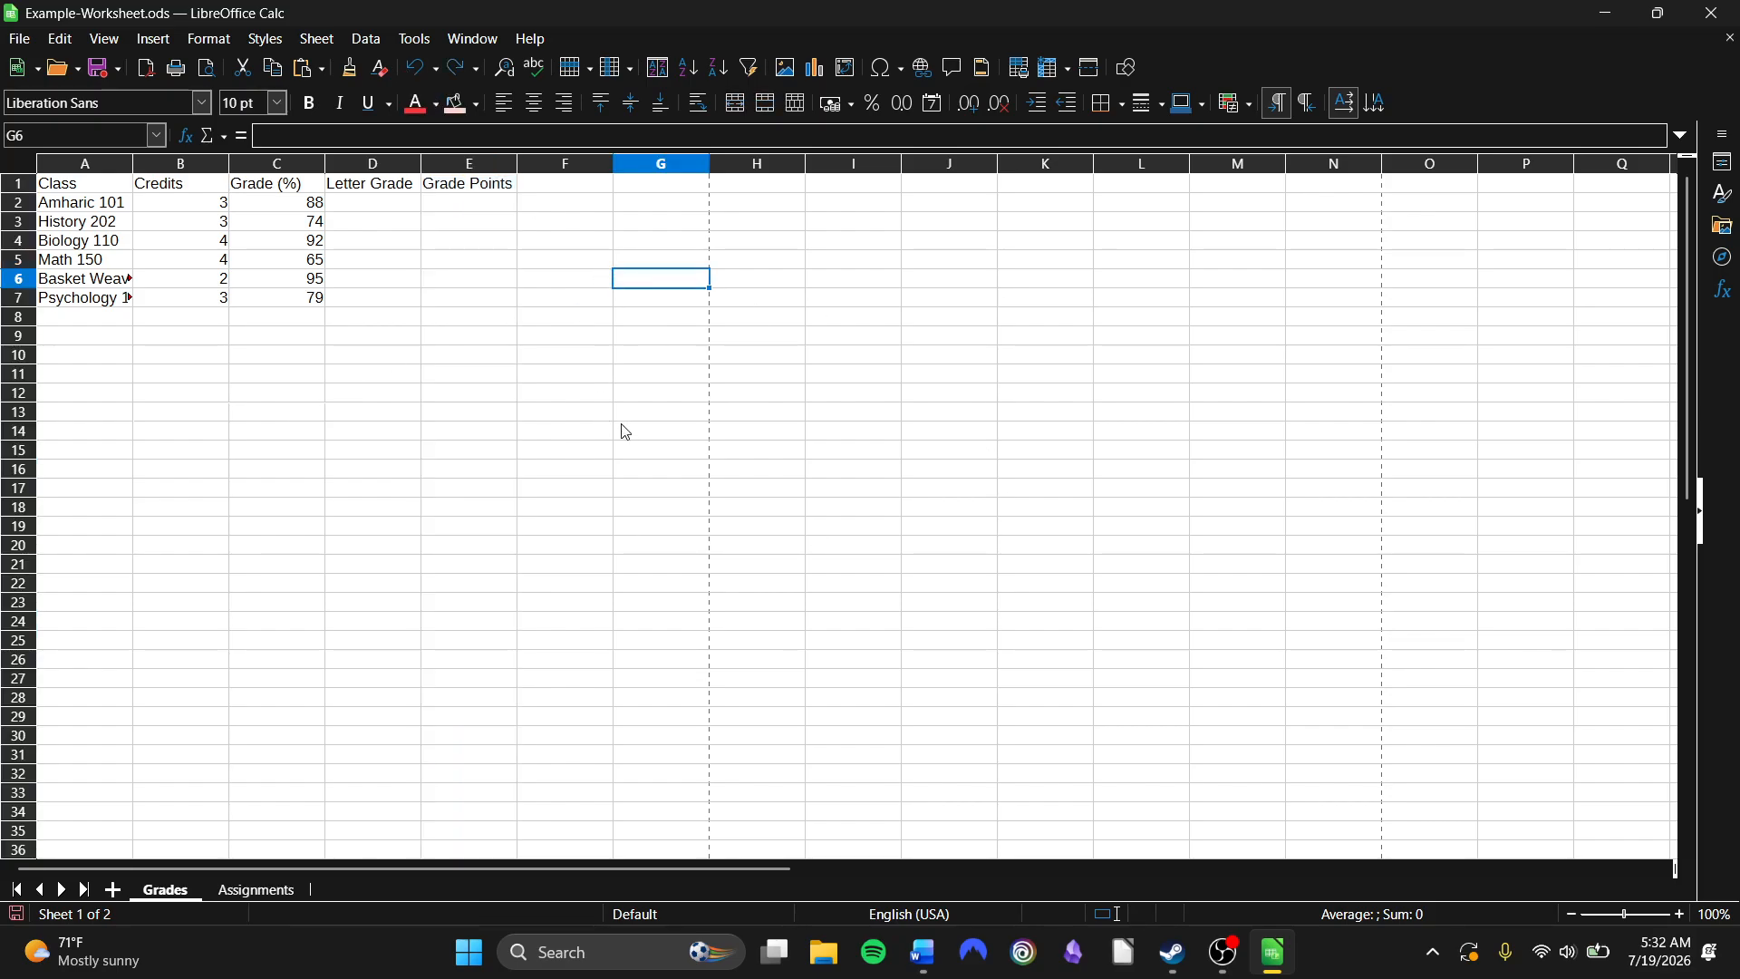
Insert one empty row above and one empty row below the Basket Weaving row.
right_click(25, 282)
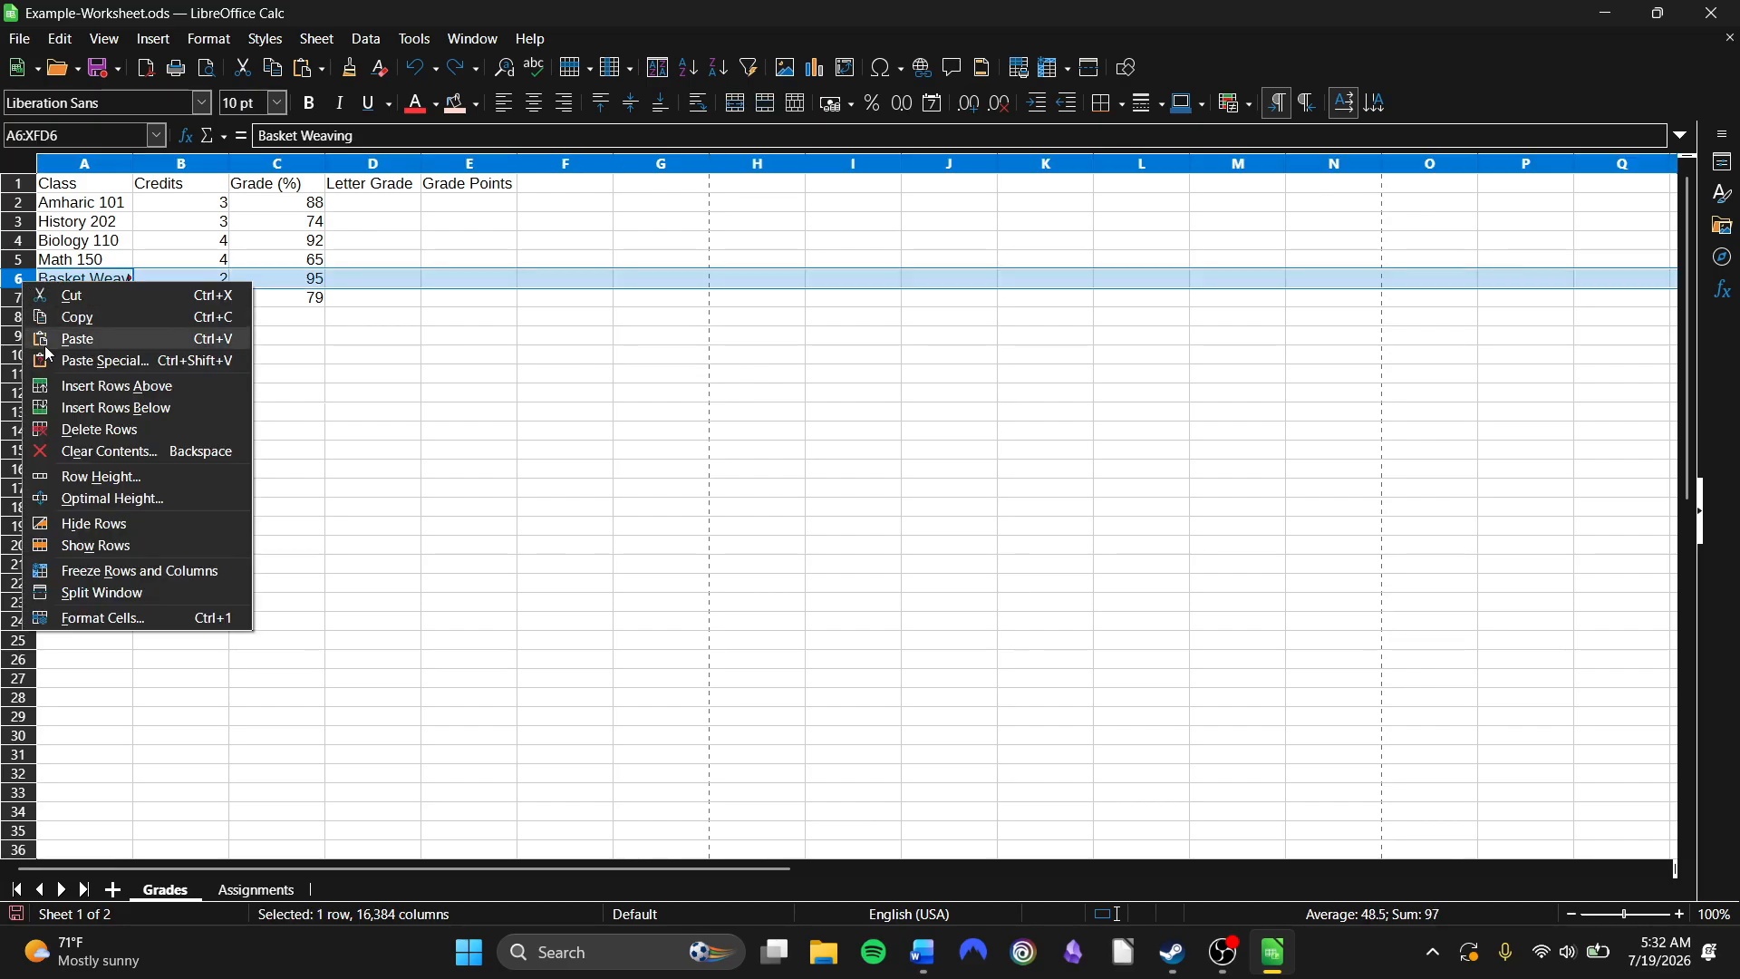
left_click(89, 388)
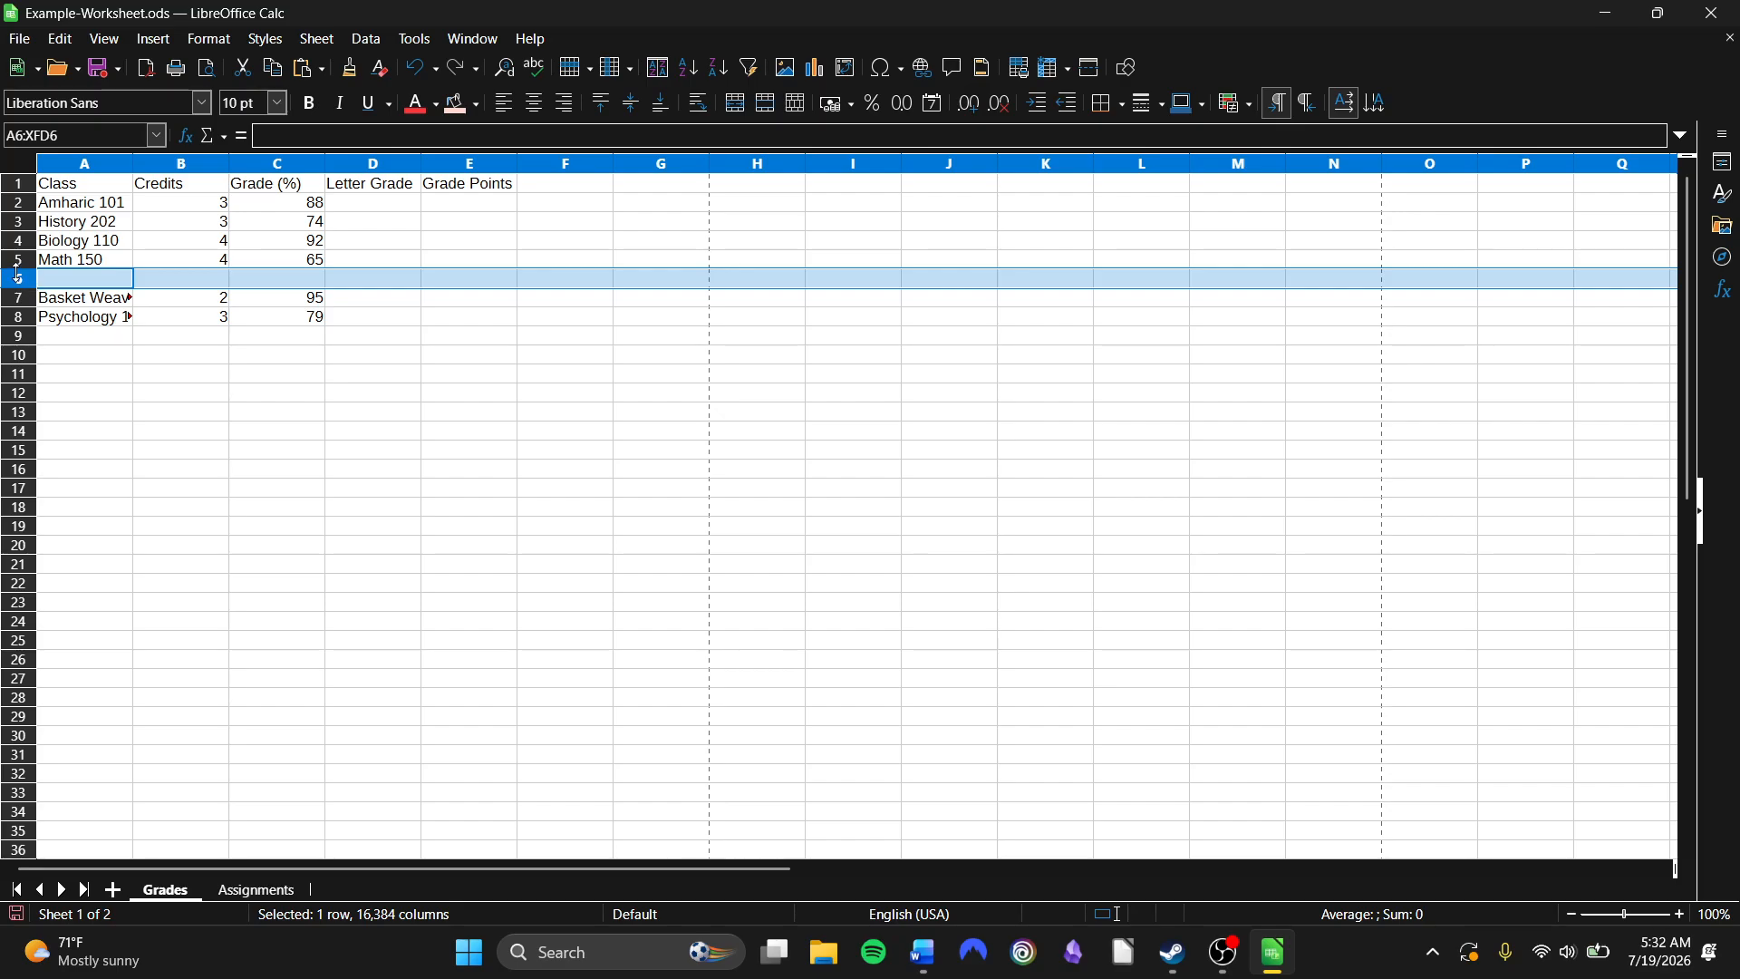
right_click(24, 299)
left_click(116, 424)
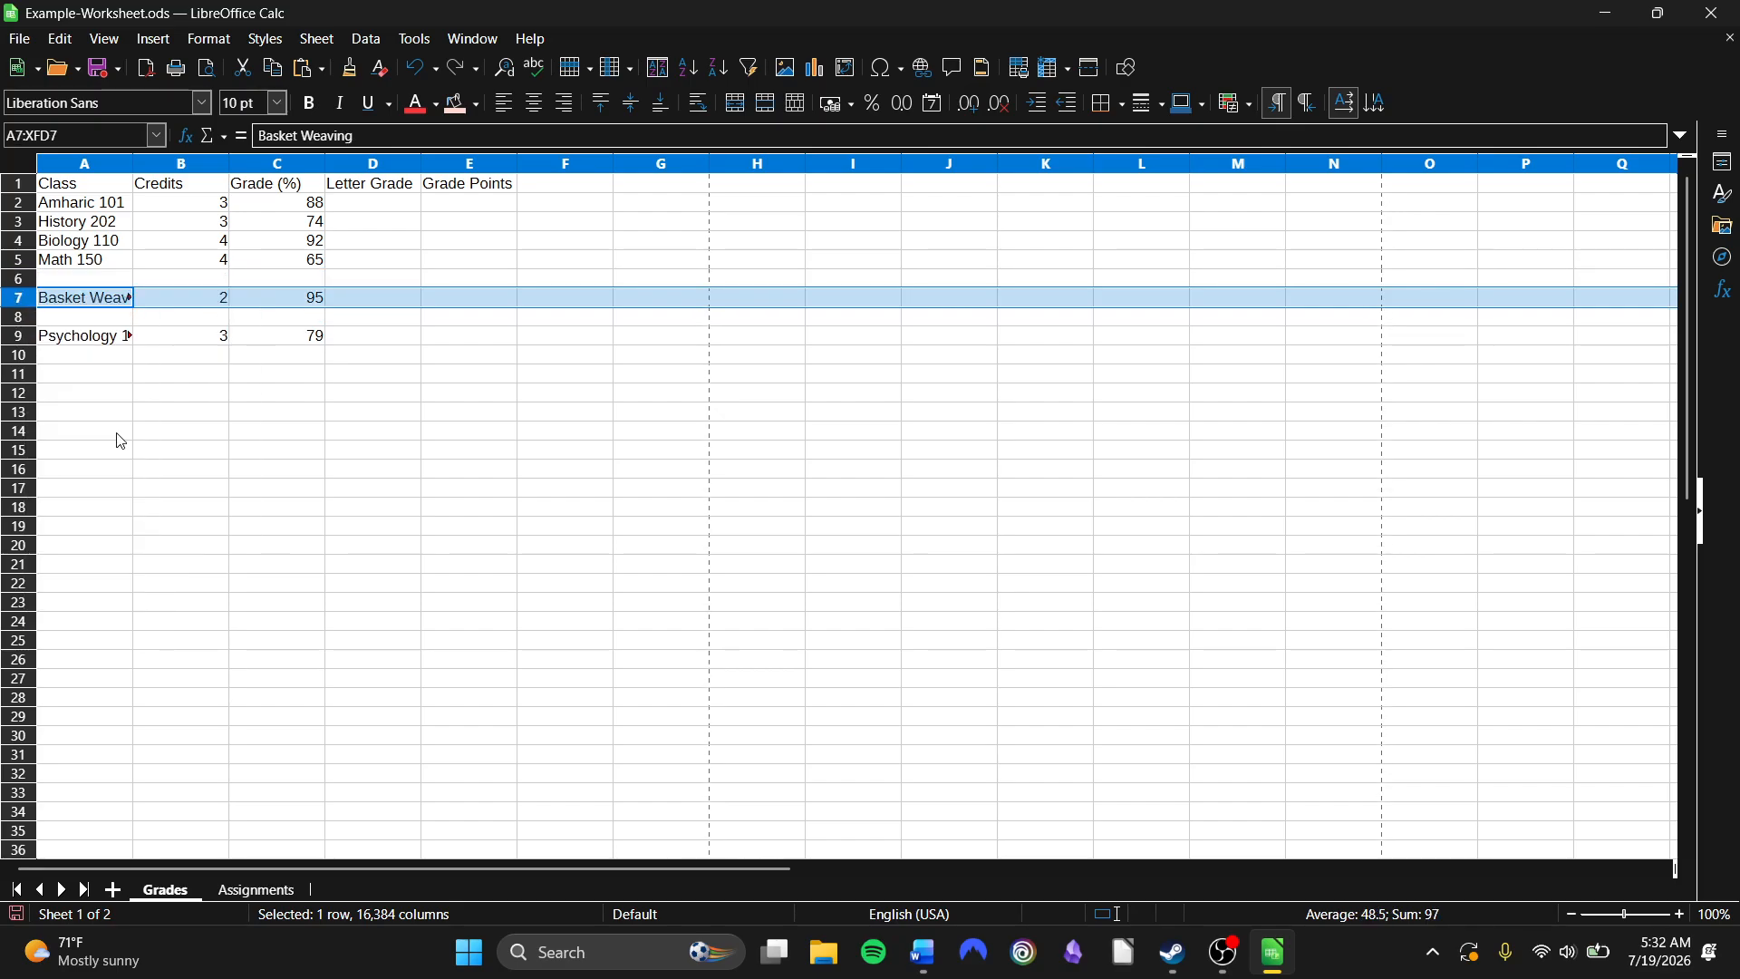
left_click(269, 308)
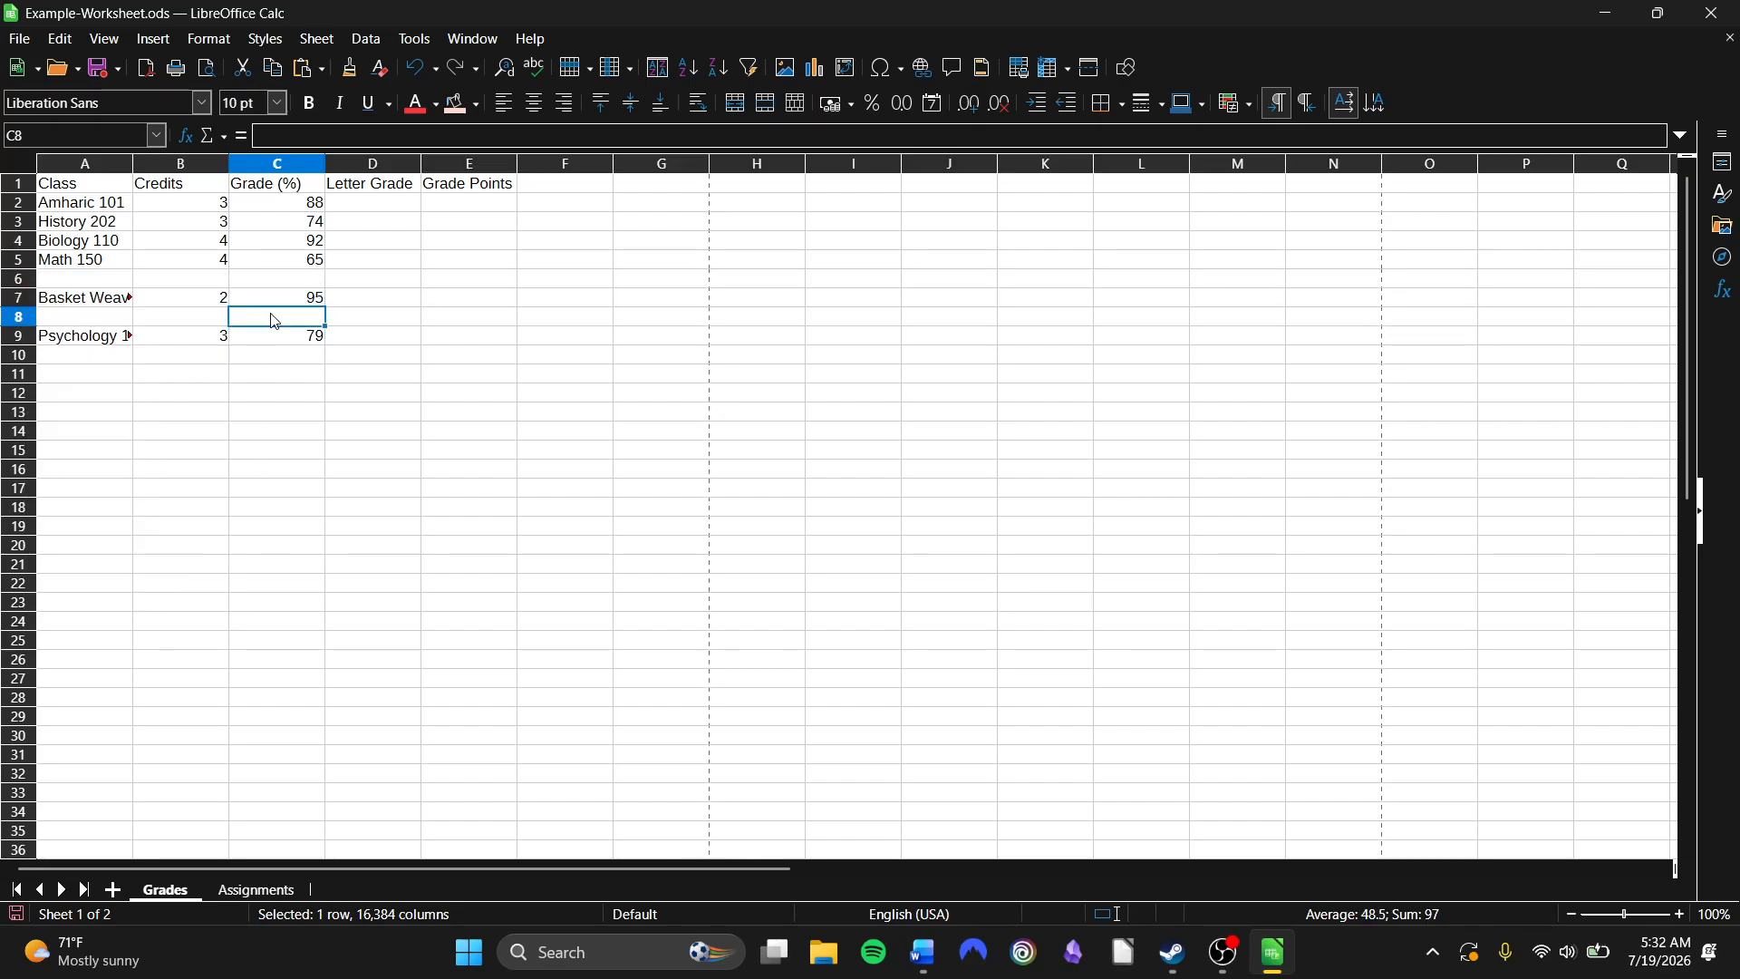
Undo both row insertions around the Basket Weaving row.
left_click(409, 71)
left_click(410, 71)
left_click(418, 412)
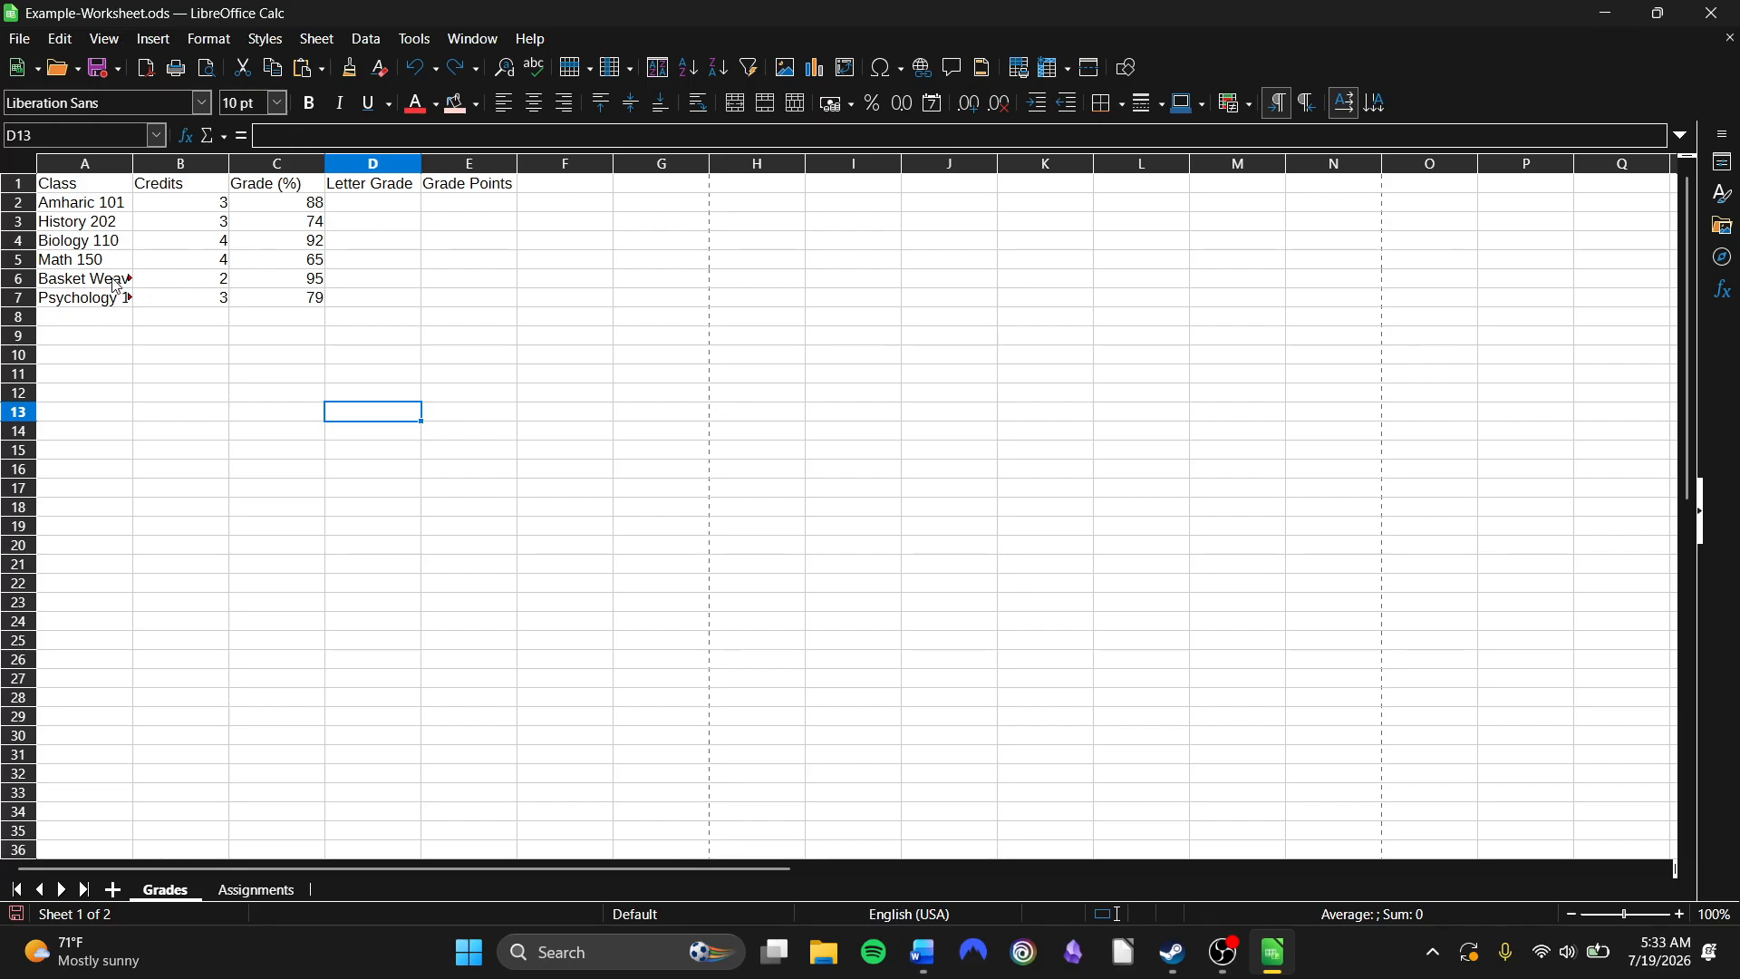
Select all cells of the Grades sheet, look at the commands available for them, and deselect them.
left_click(30, 164)
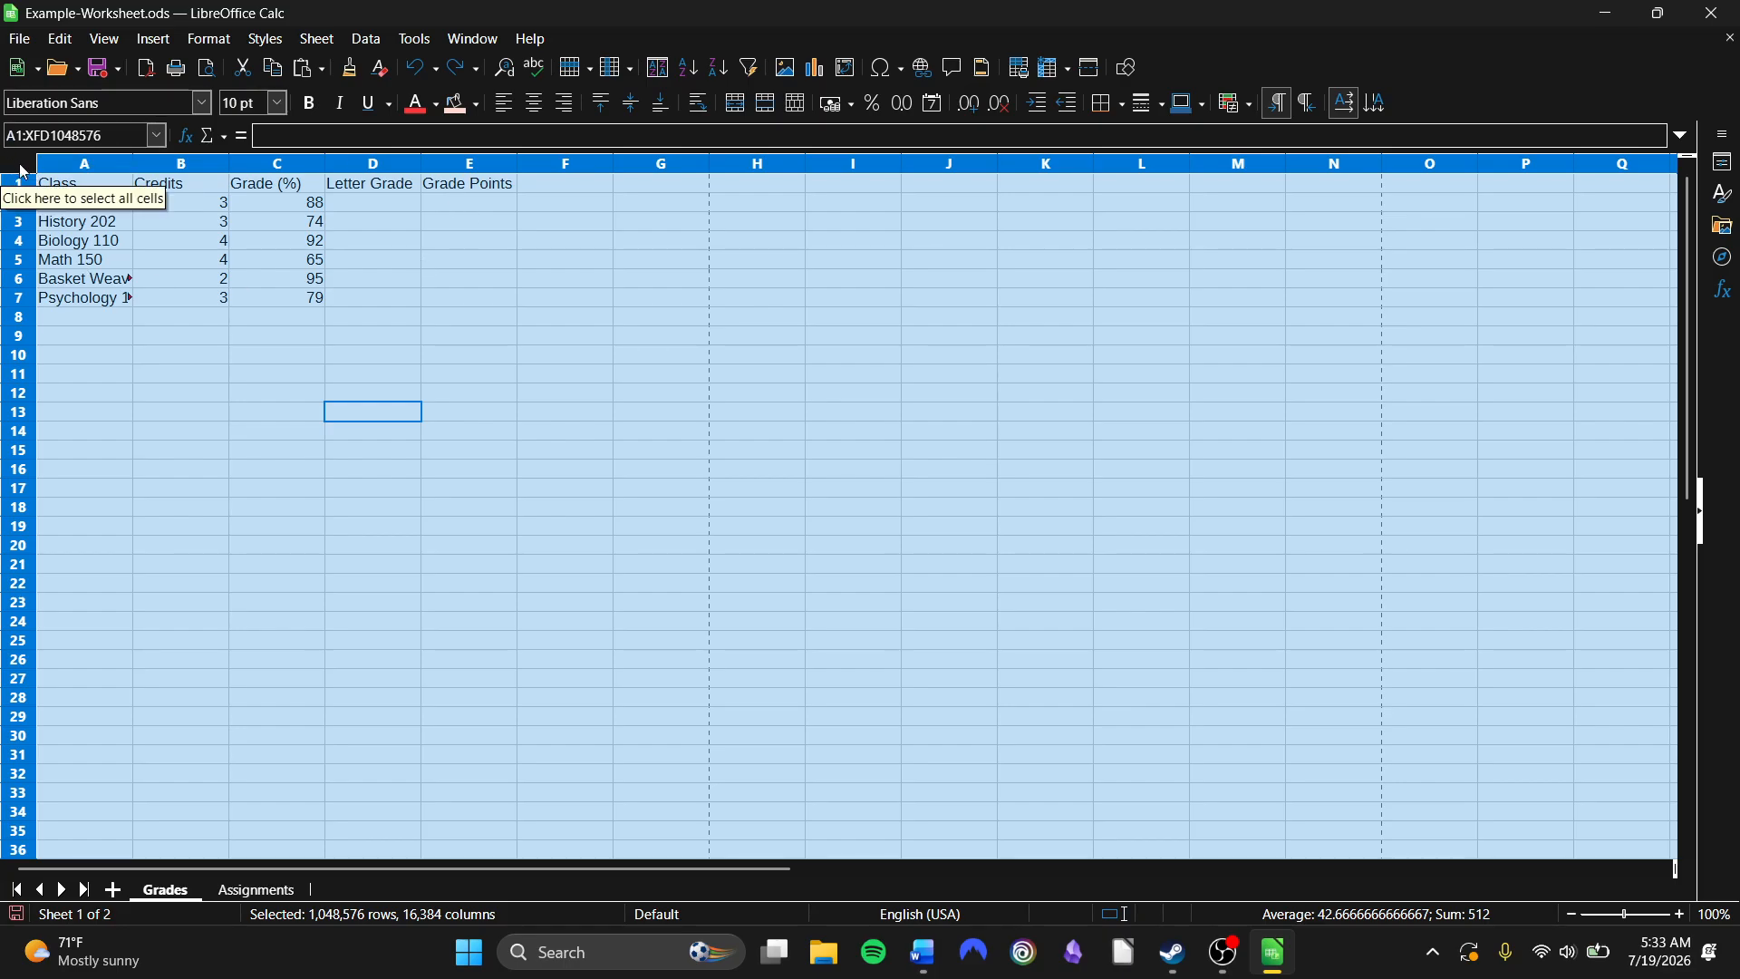
right_click(188, 201)
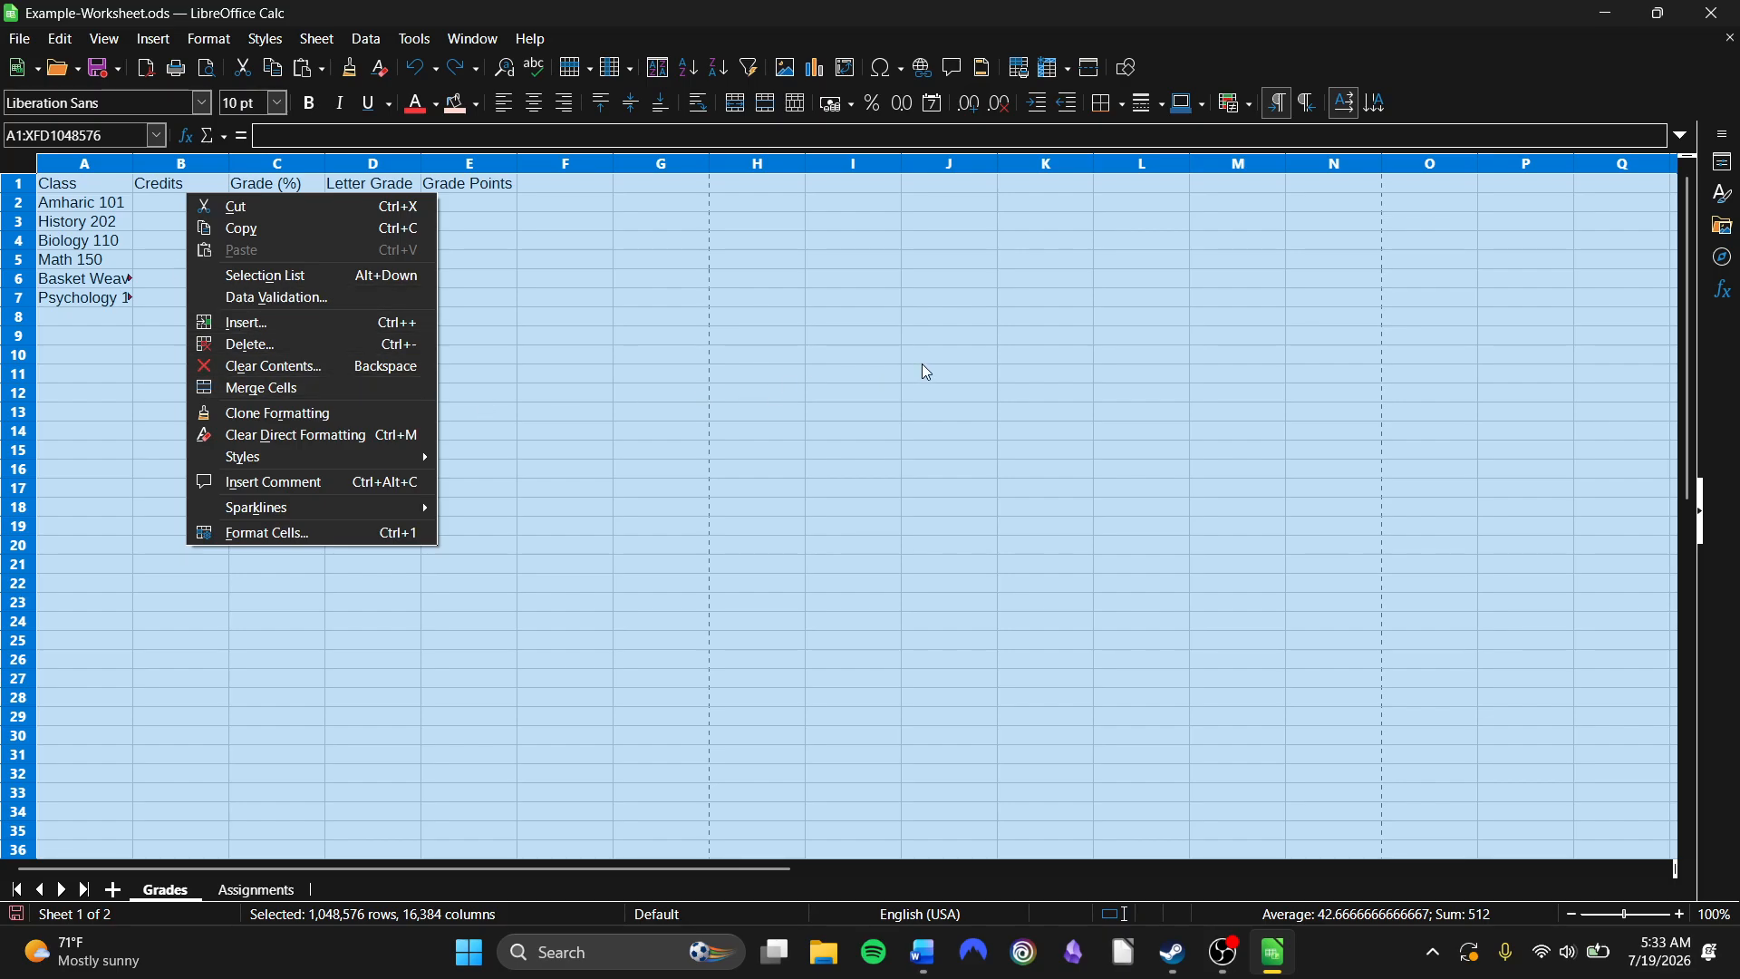
left_click(680, 219)
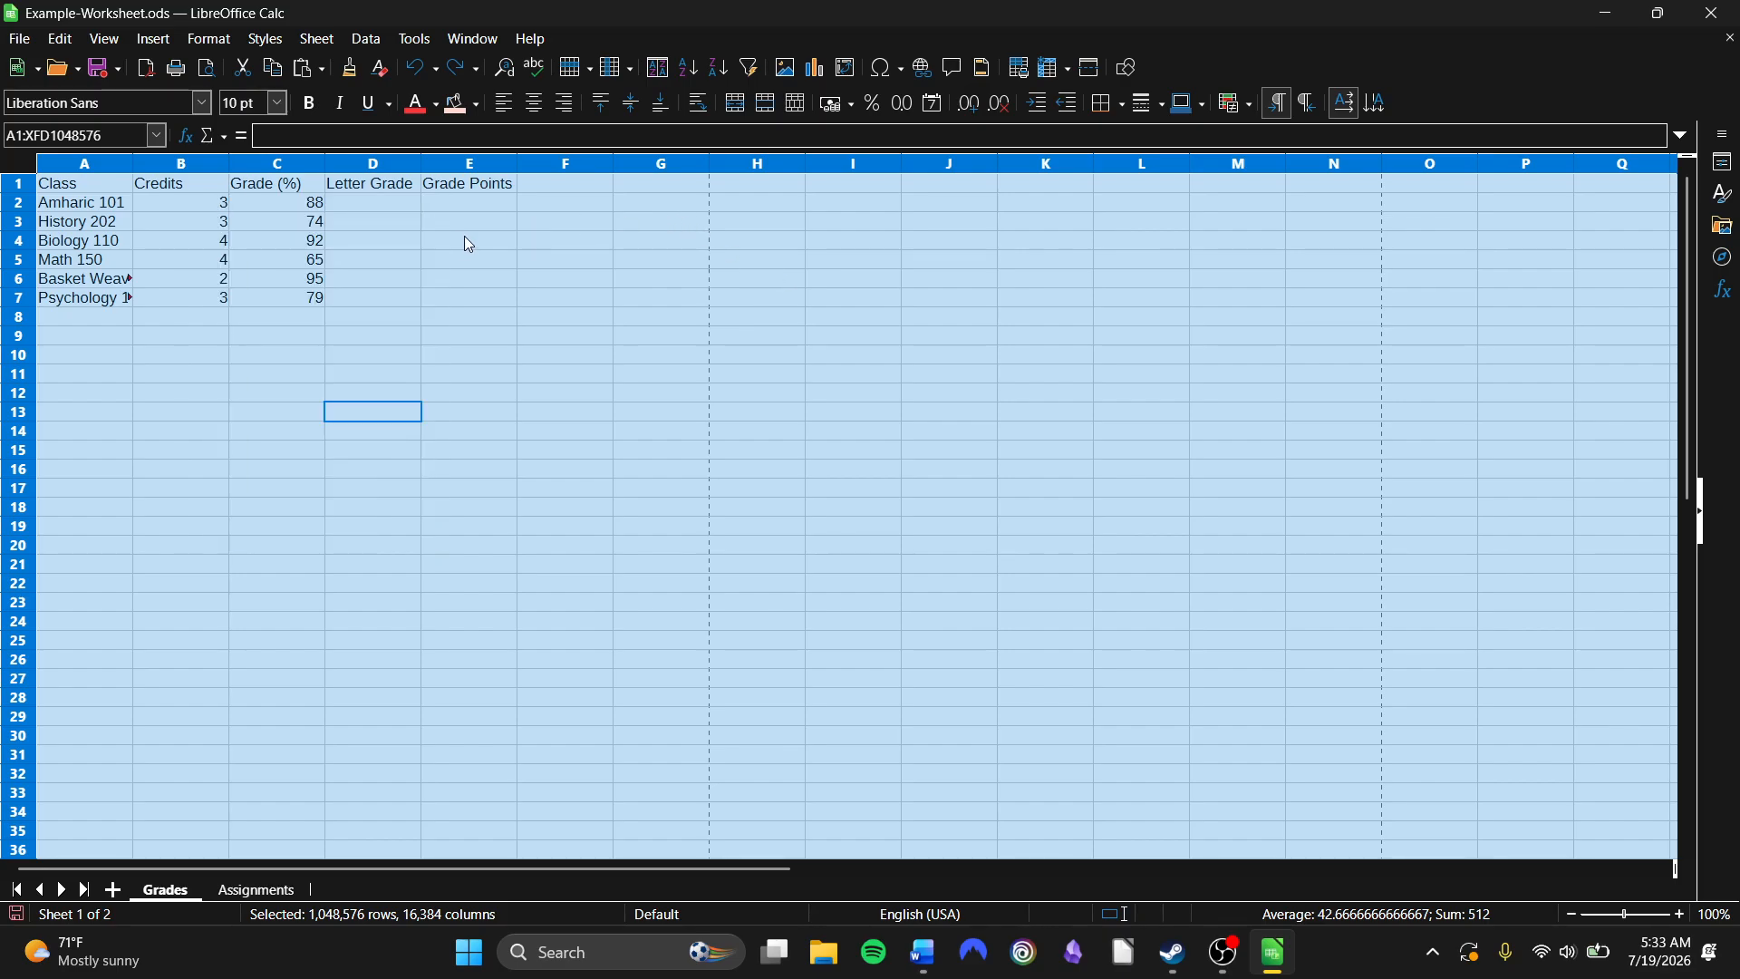
left_click(466, 240)
Apply the optimal column width to columns A through E with the default added value of 0.08".
left_click_drag(86, 164, 459, 169)
right_click(459, 169)
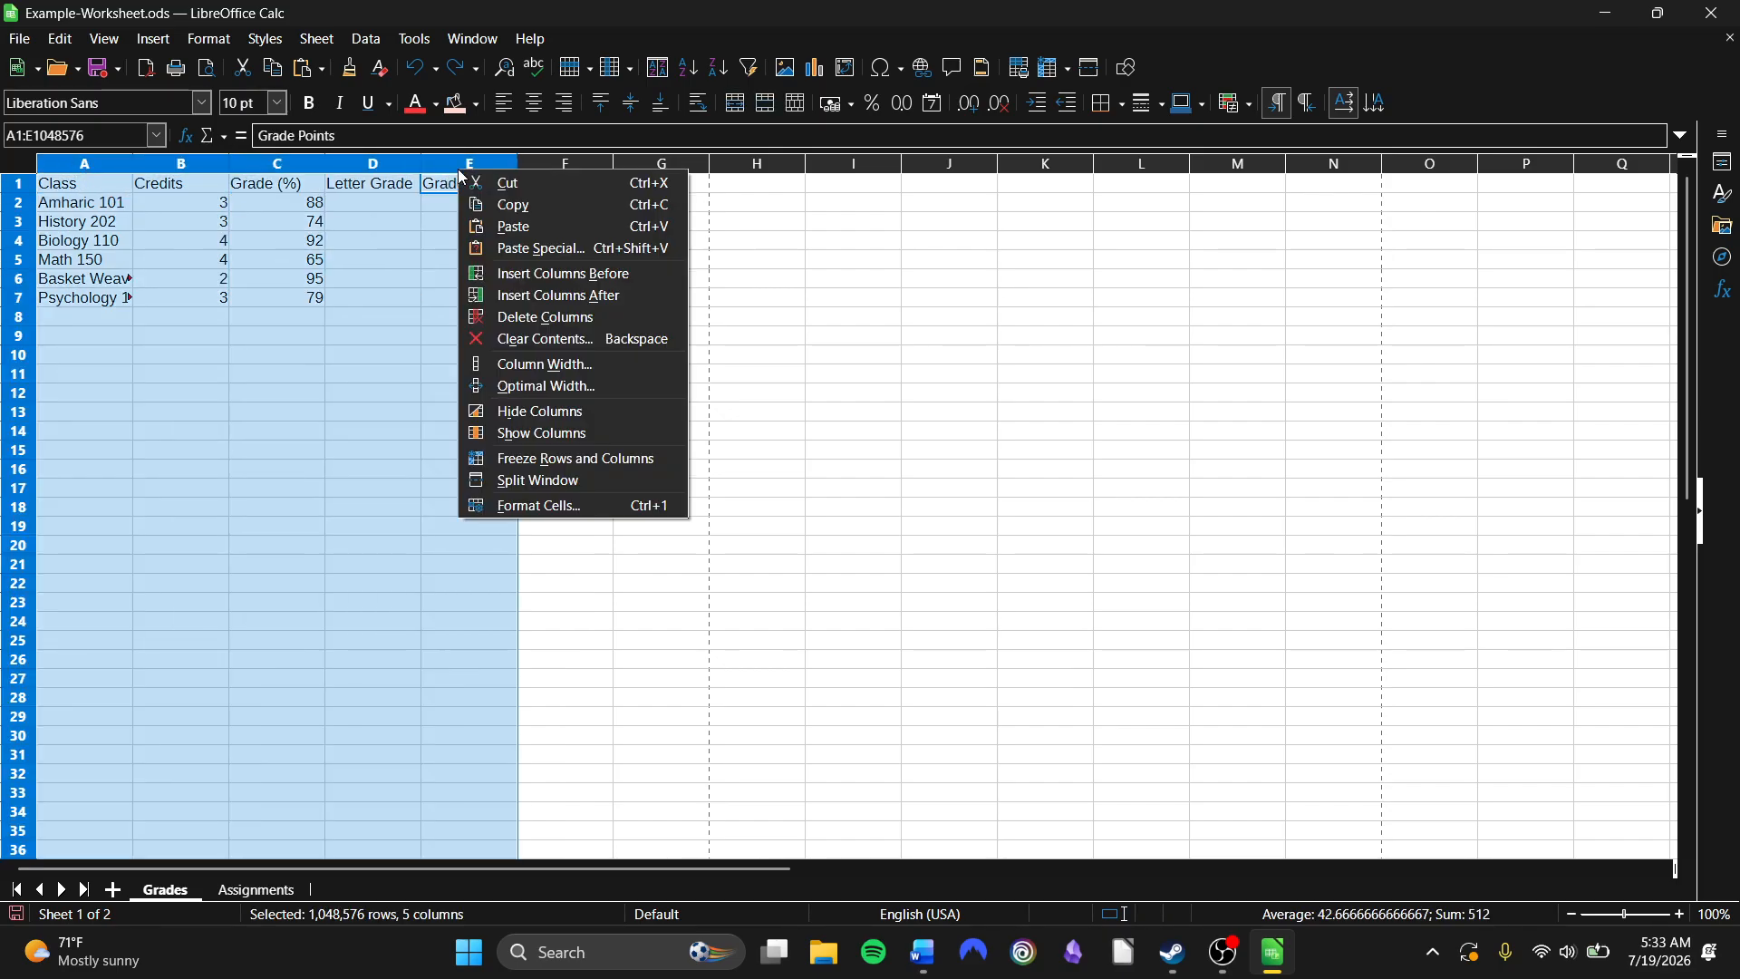
left_click(534, 388)
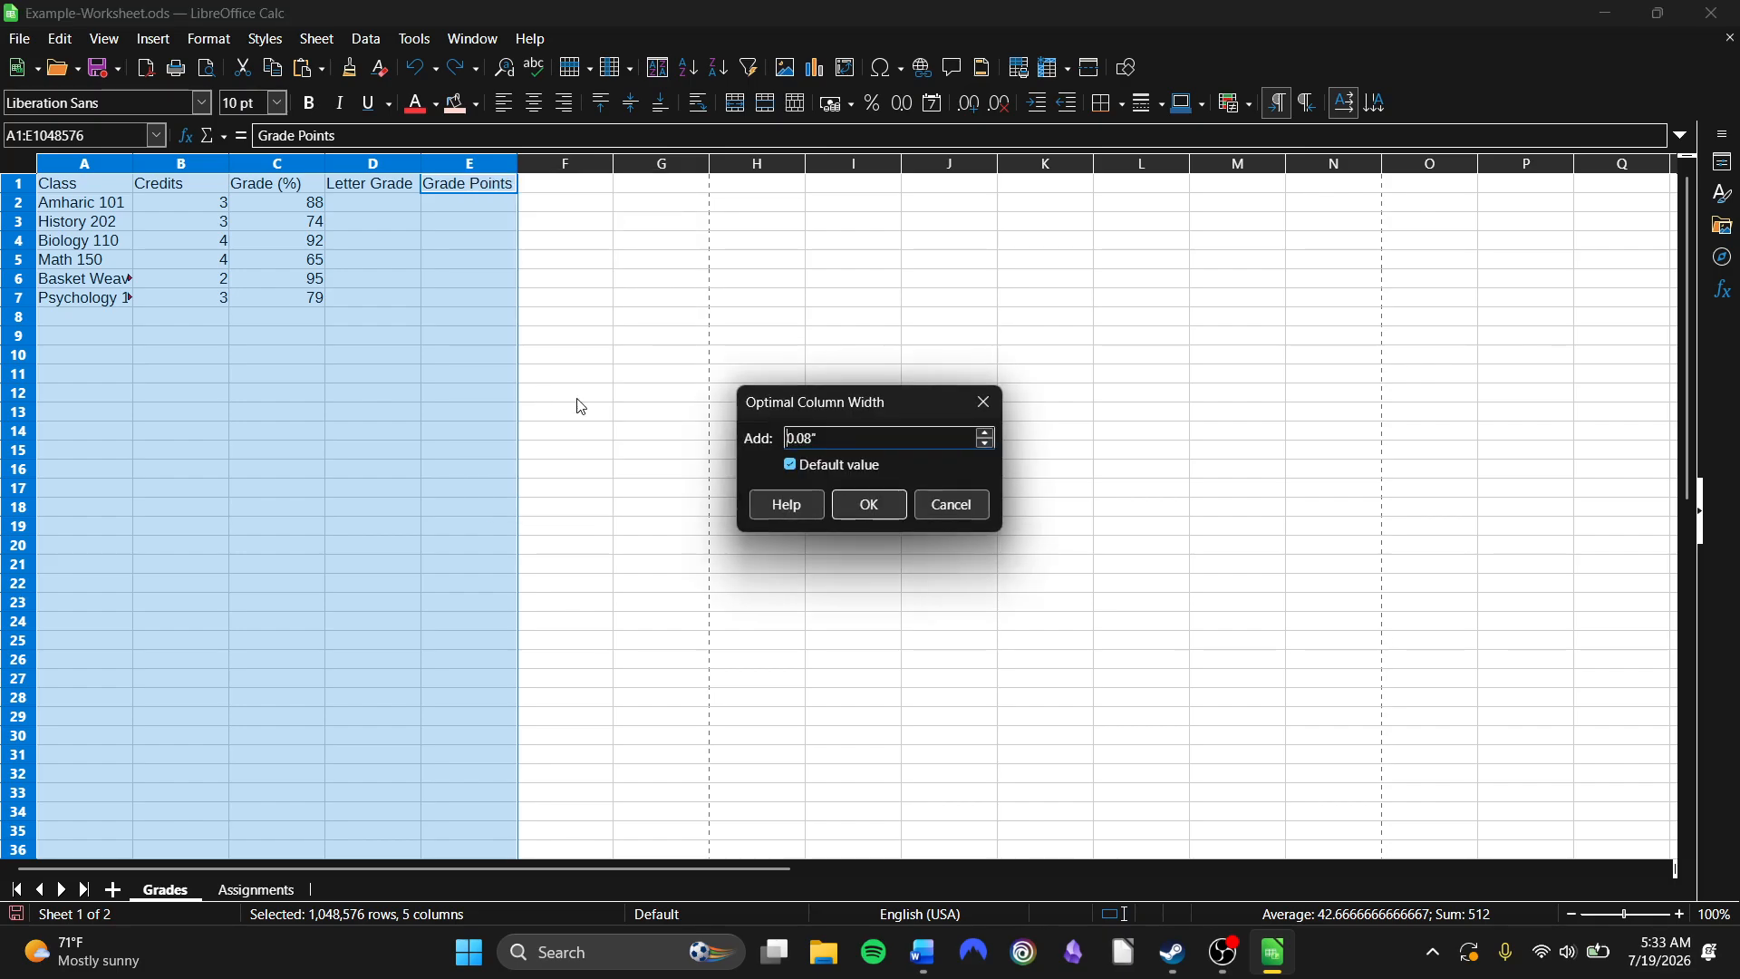
left_click(885, 502)
left_click(616, 438)
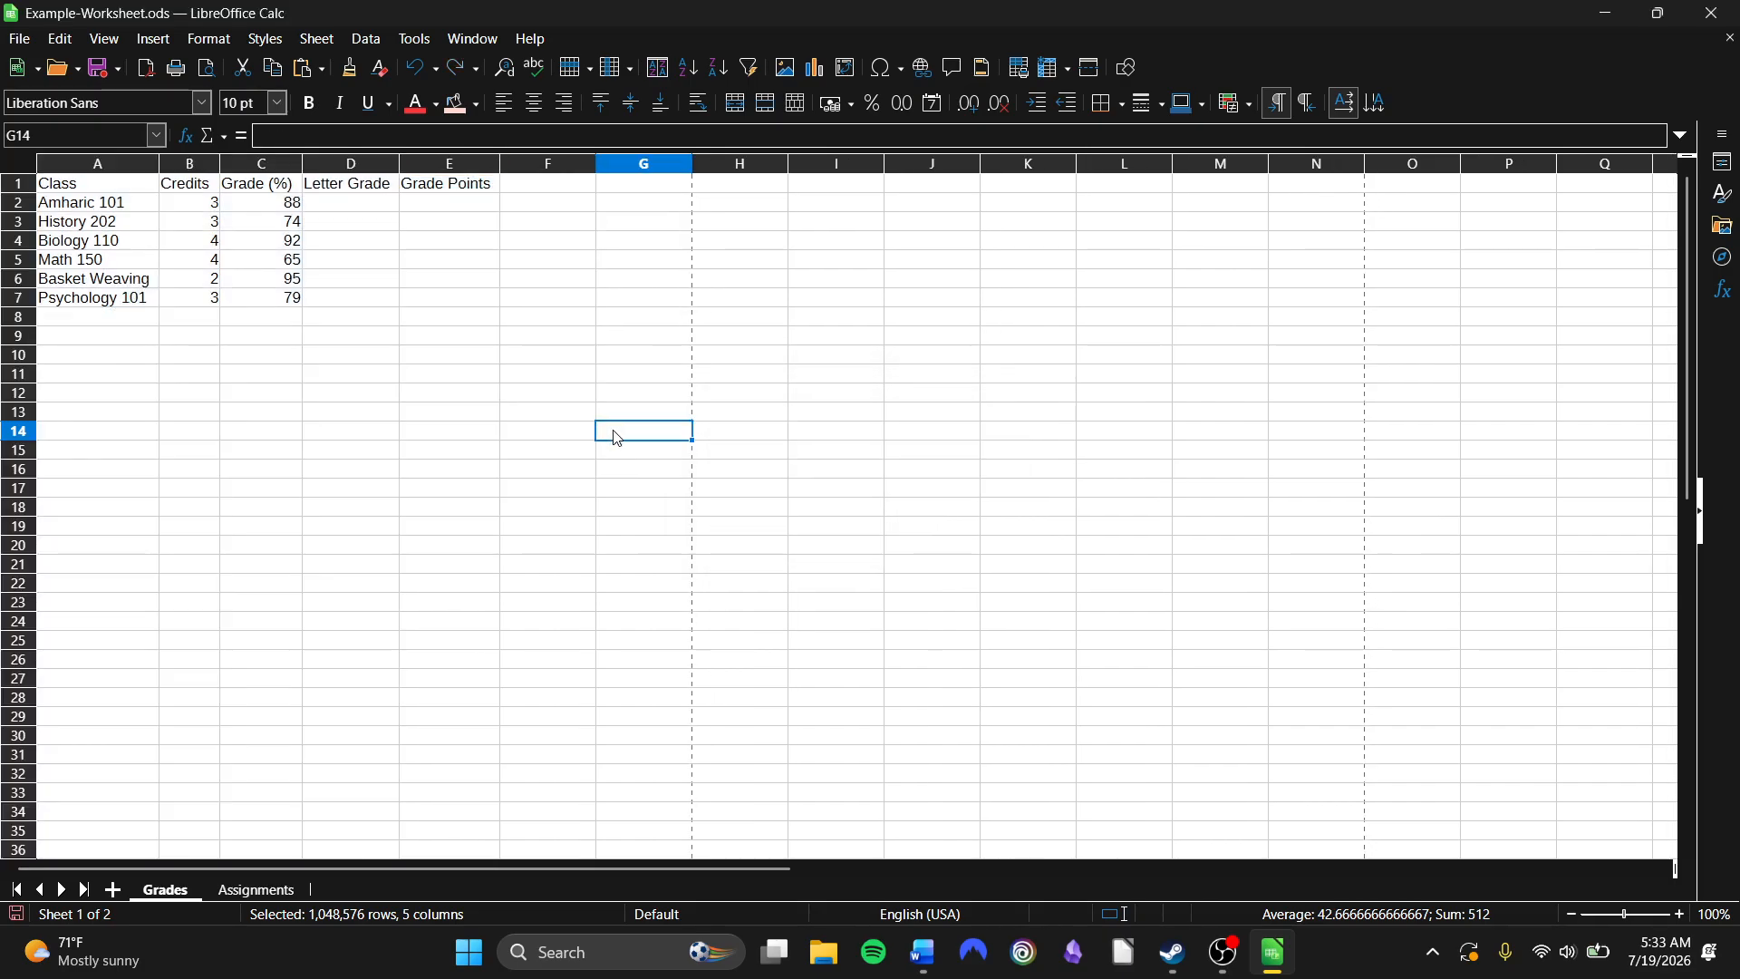
left_click(181, 263)
left_click(472, 320)
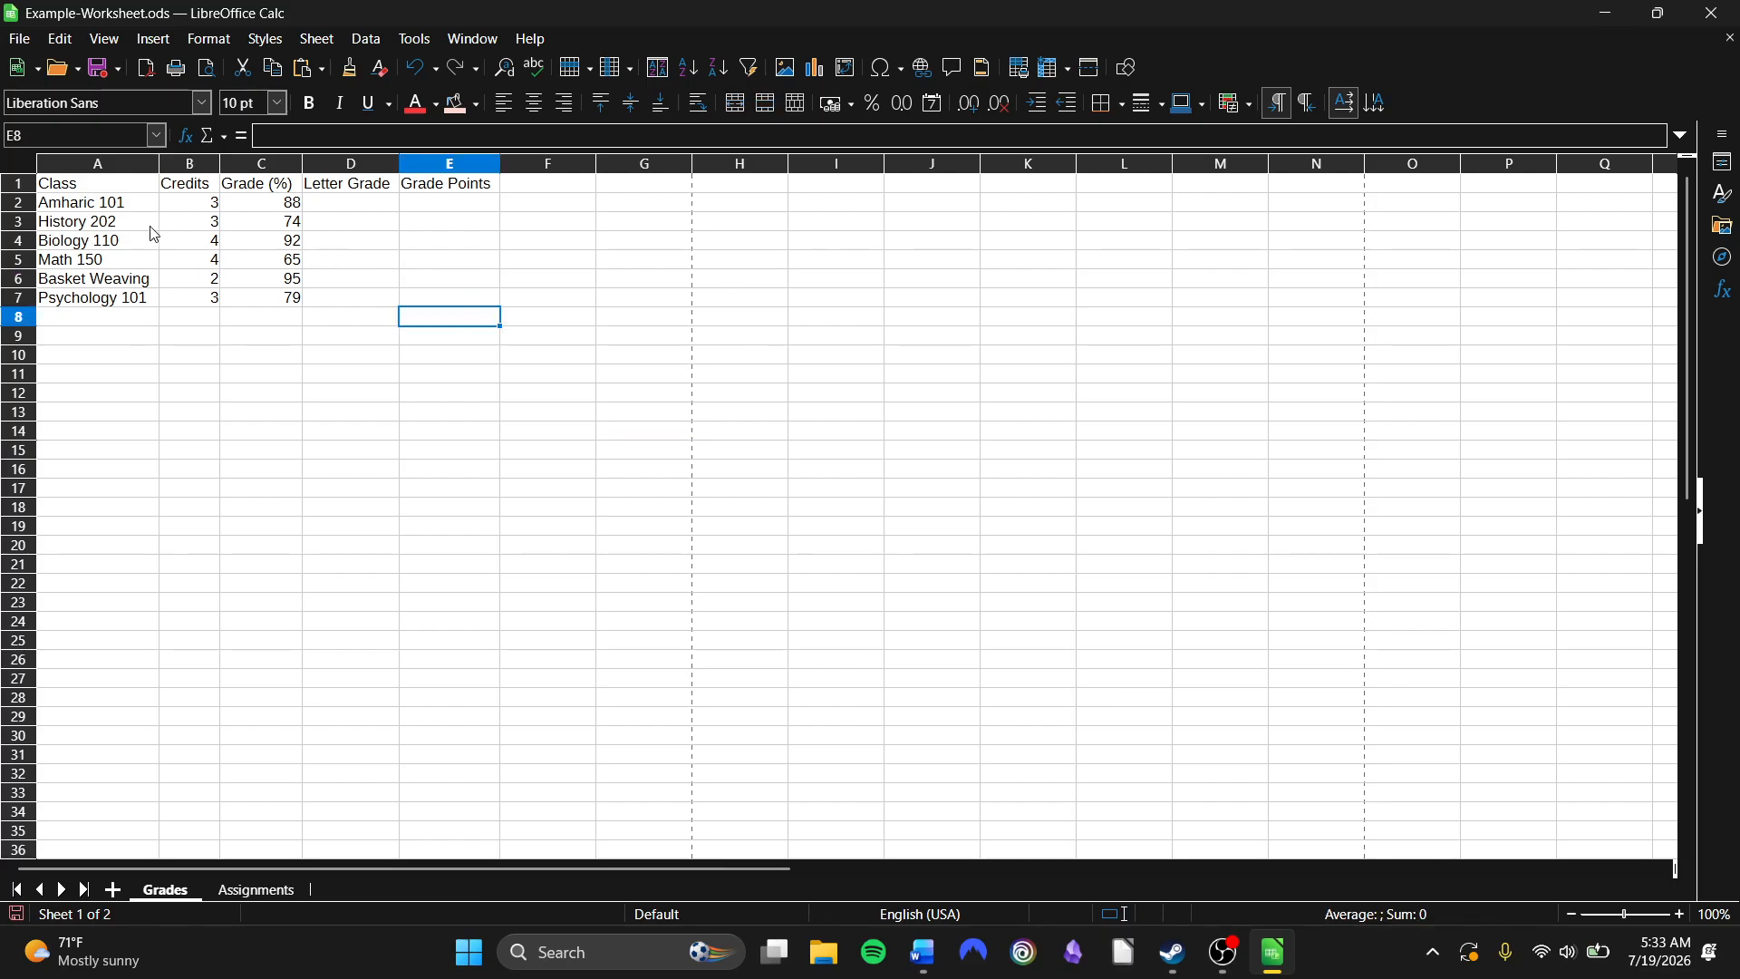
left_click(112, 292)
left_click(127, 298)
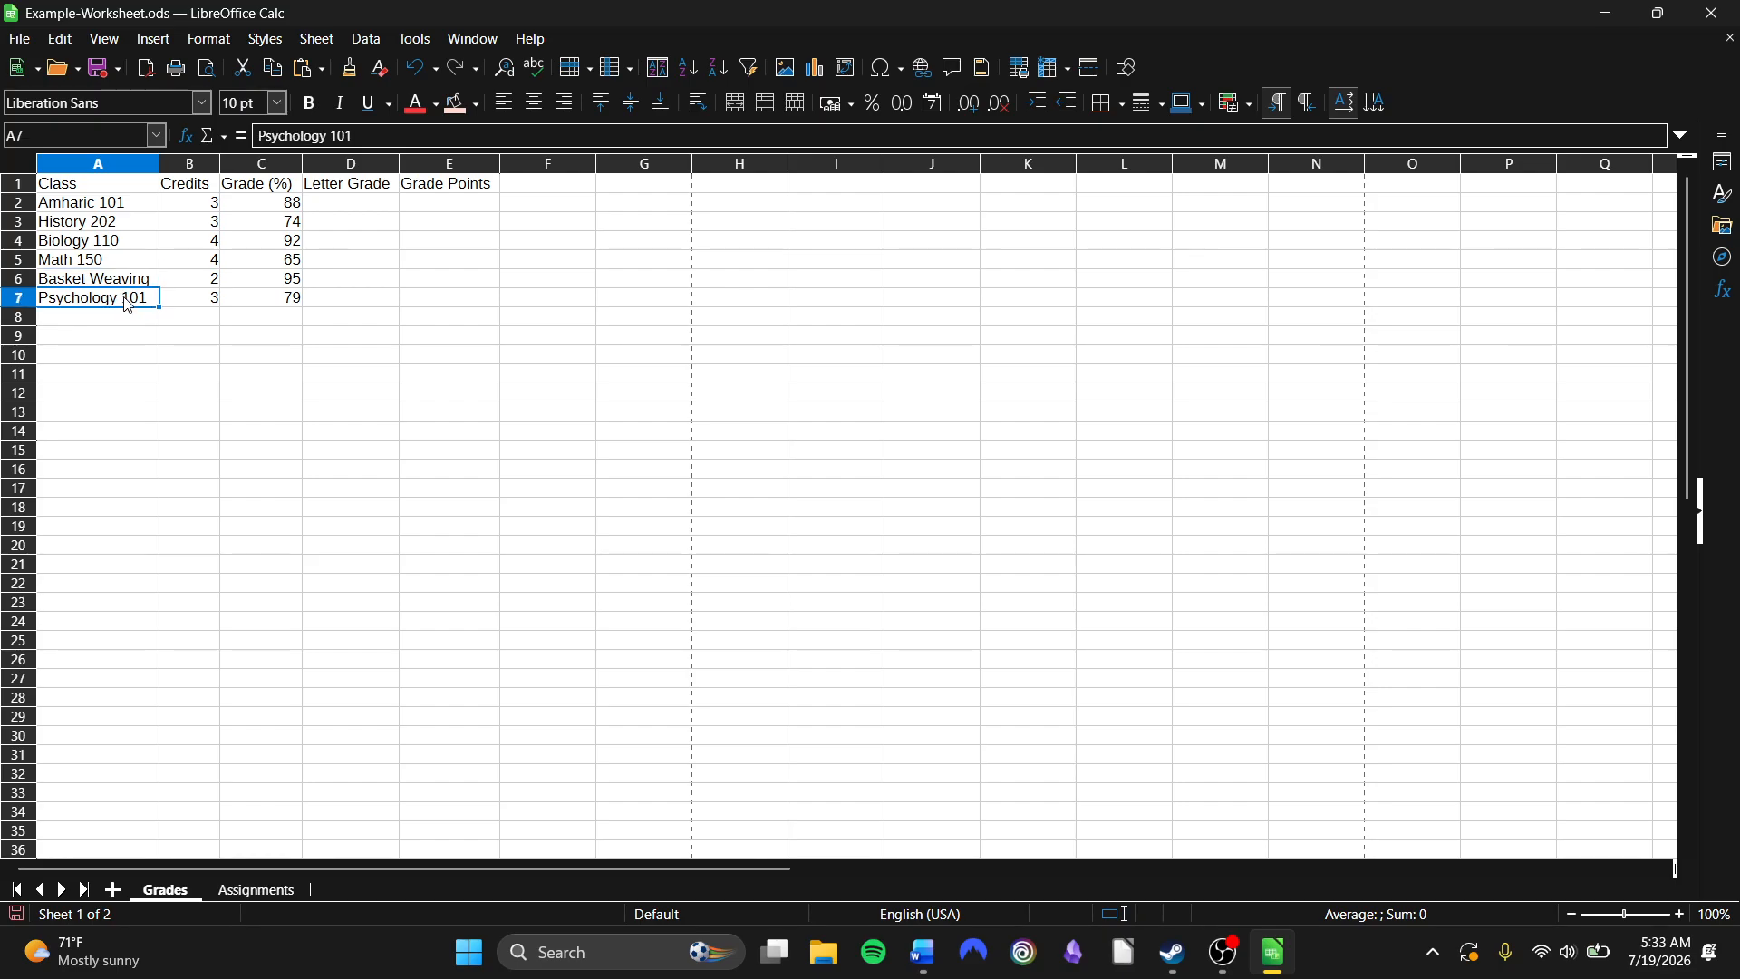
left_click(125, 262)
left_click(142, 281)
left_click_drag(312, 363, 314, 373)
right_click(314, 375)
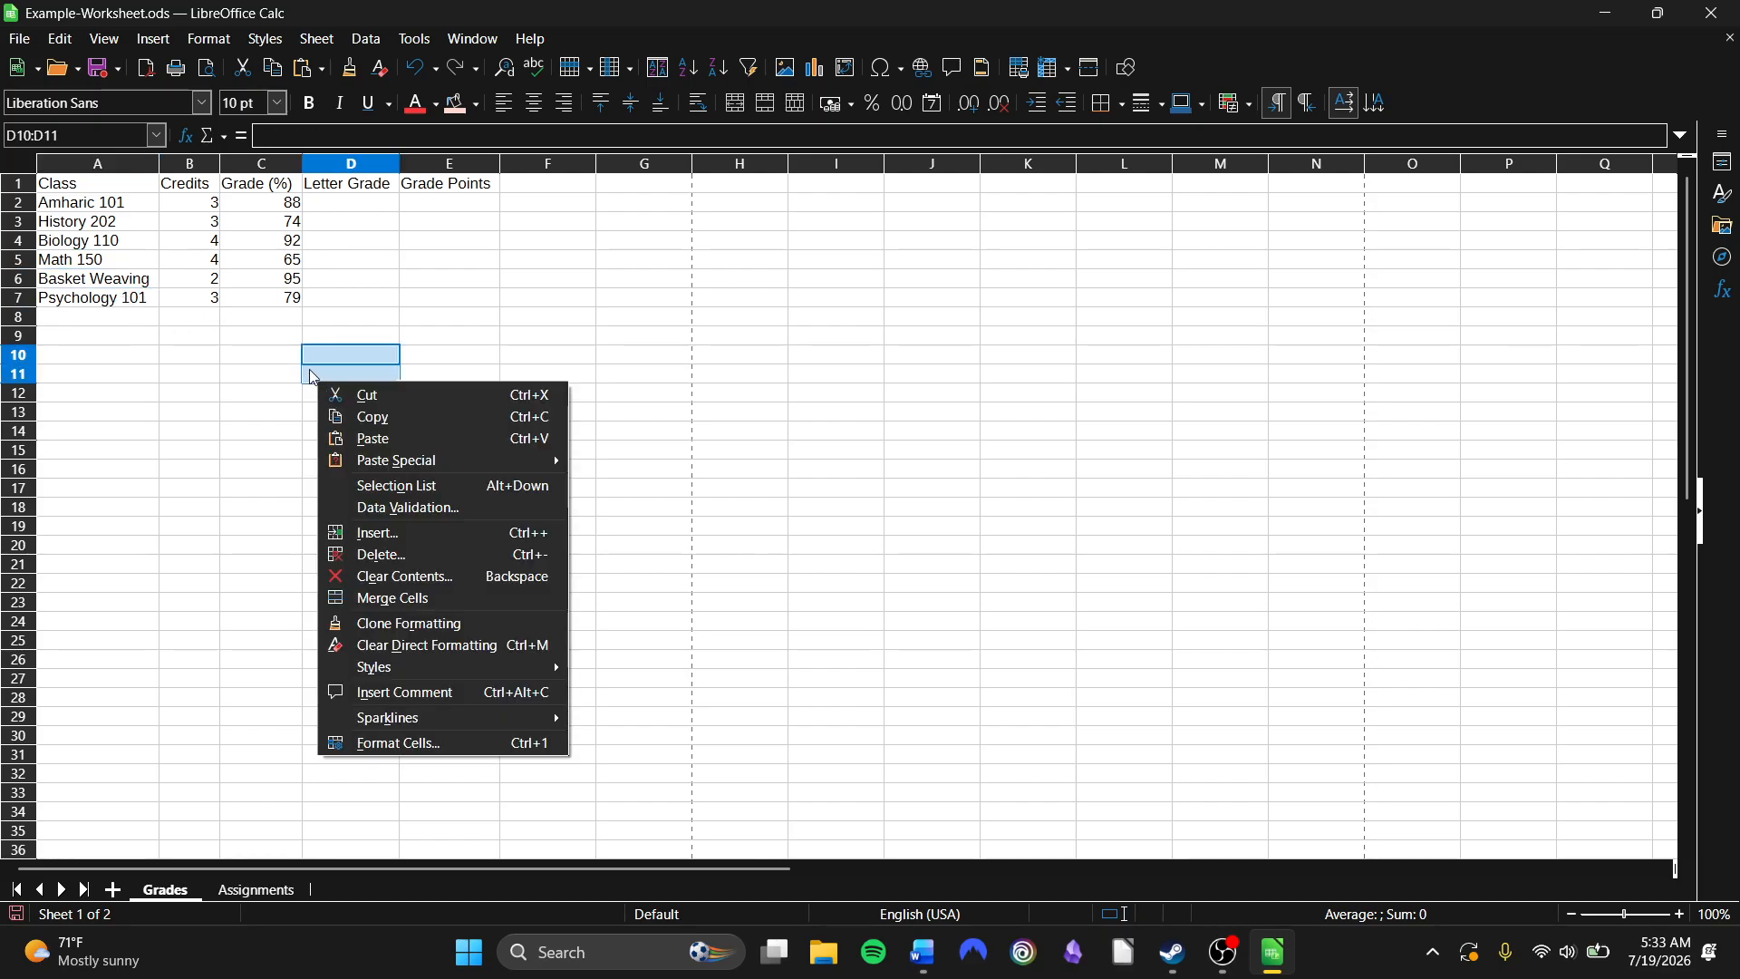
left_click(198, 335)
left_click(212, 259)
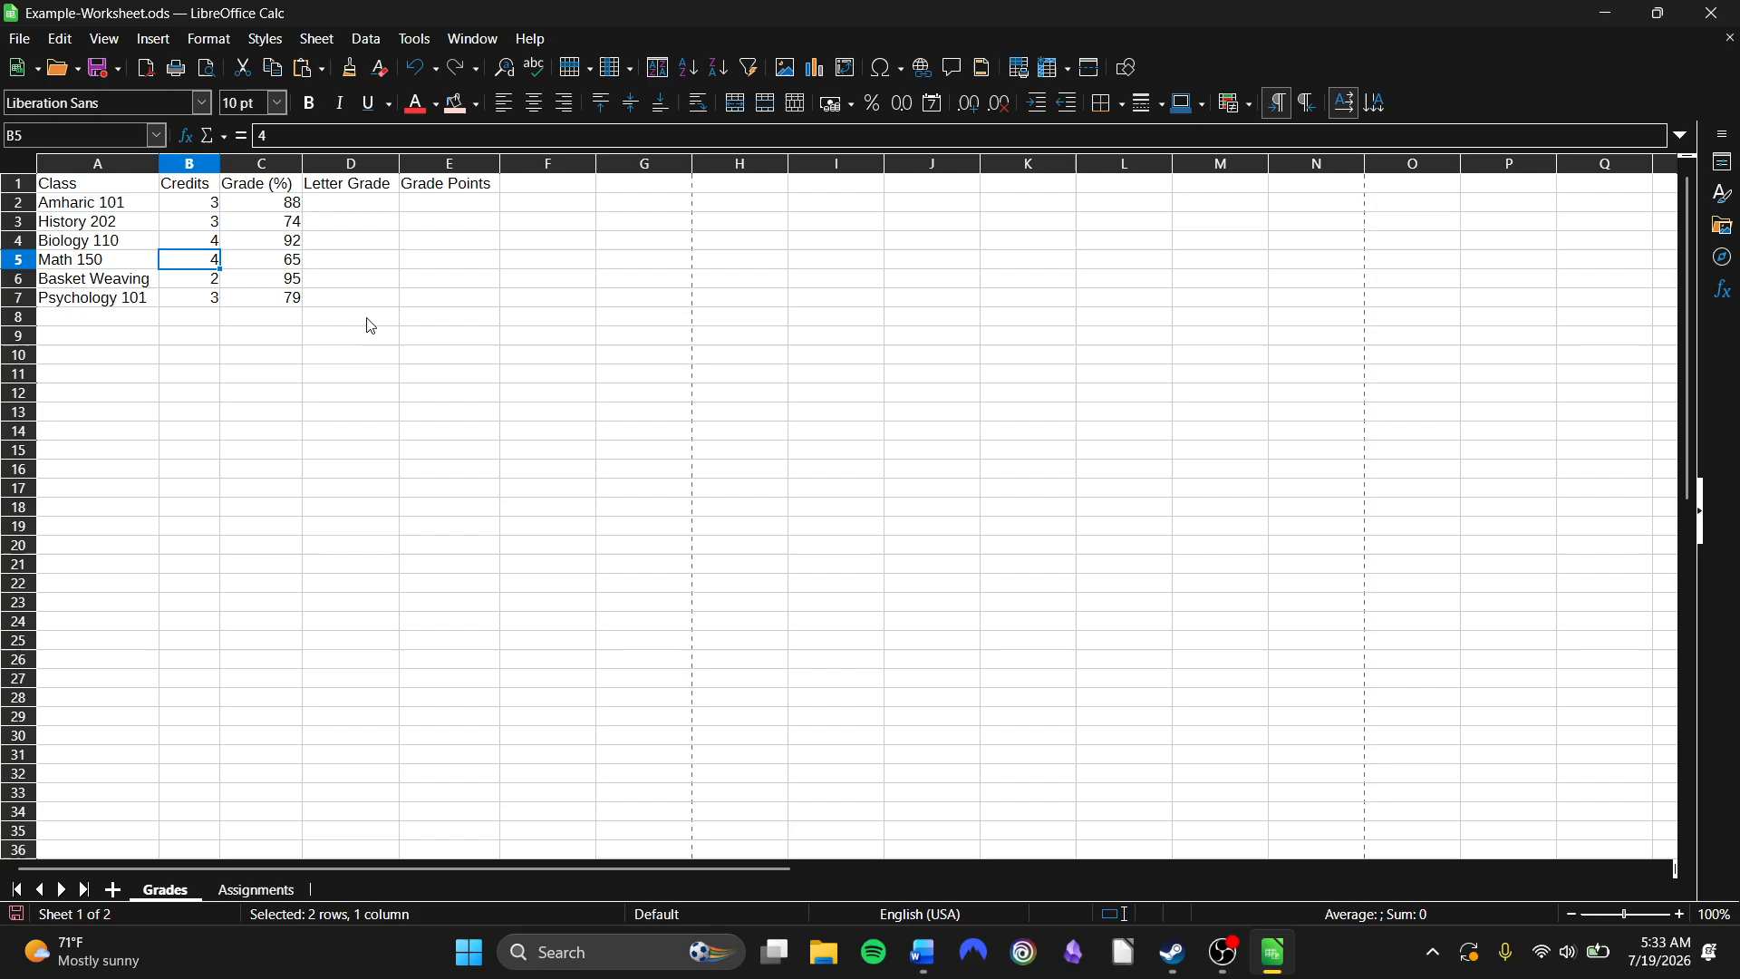
left_click(423, 301)
left_click(283, 277)
left_click(427, 295)
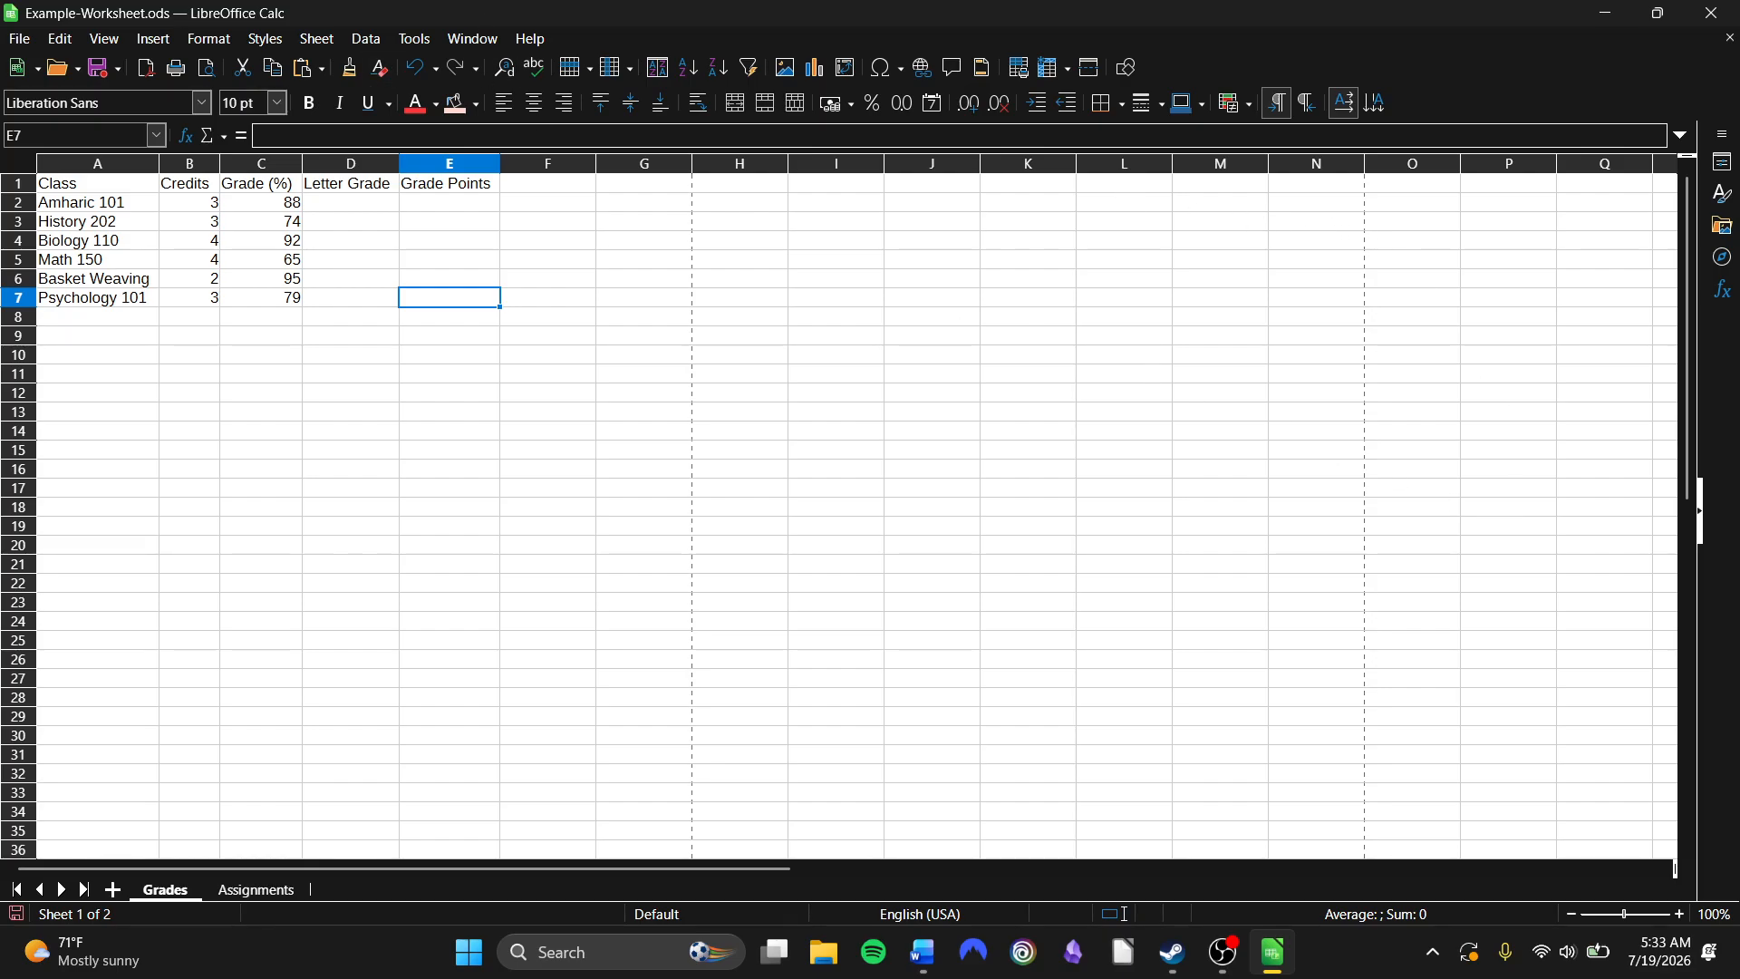
left_click(330, 488)
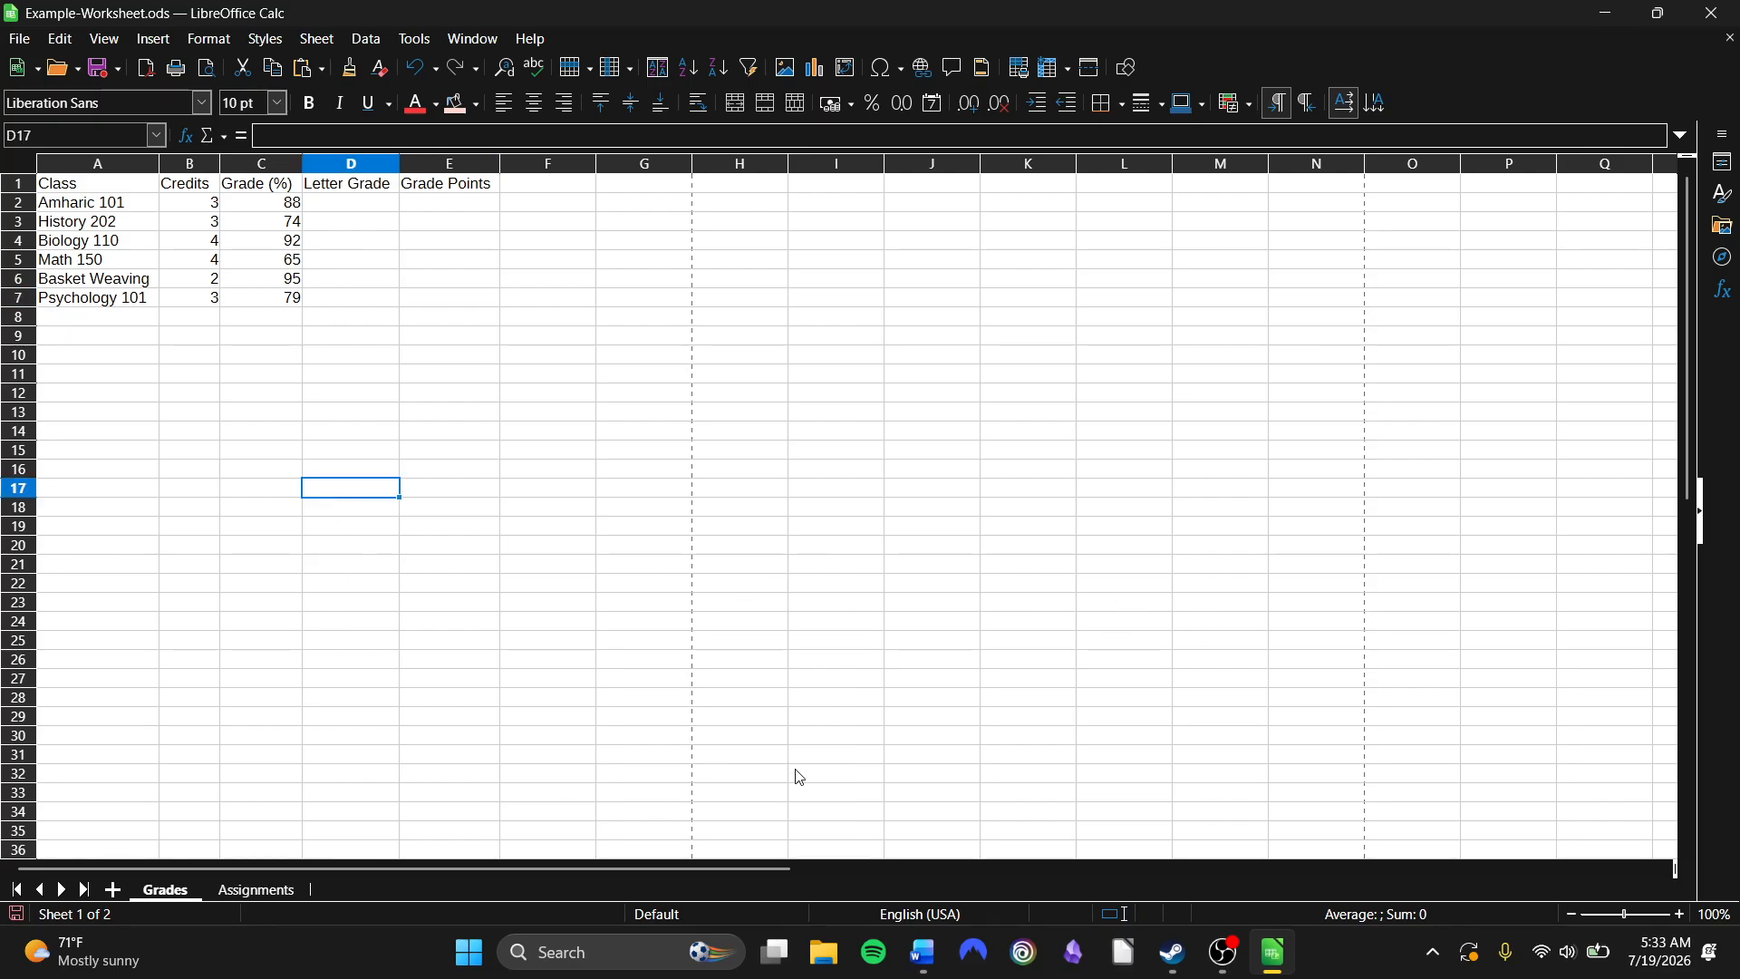
Add a new sheet after Assignments and rename it Example Sheet.
left_click(112, 892)
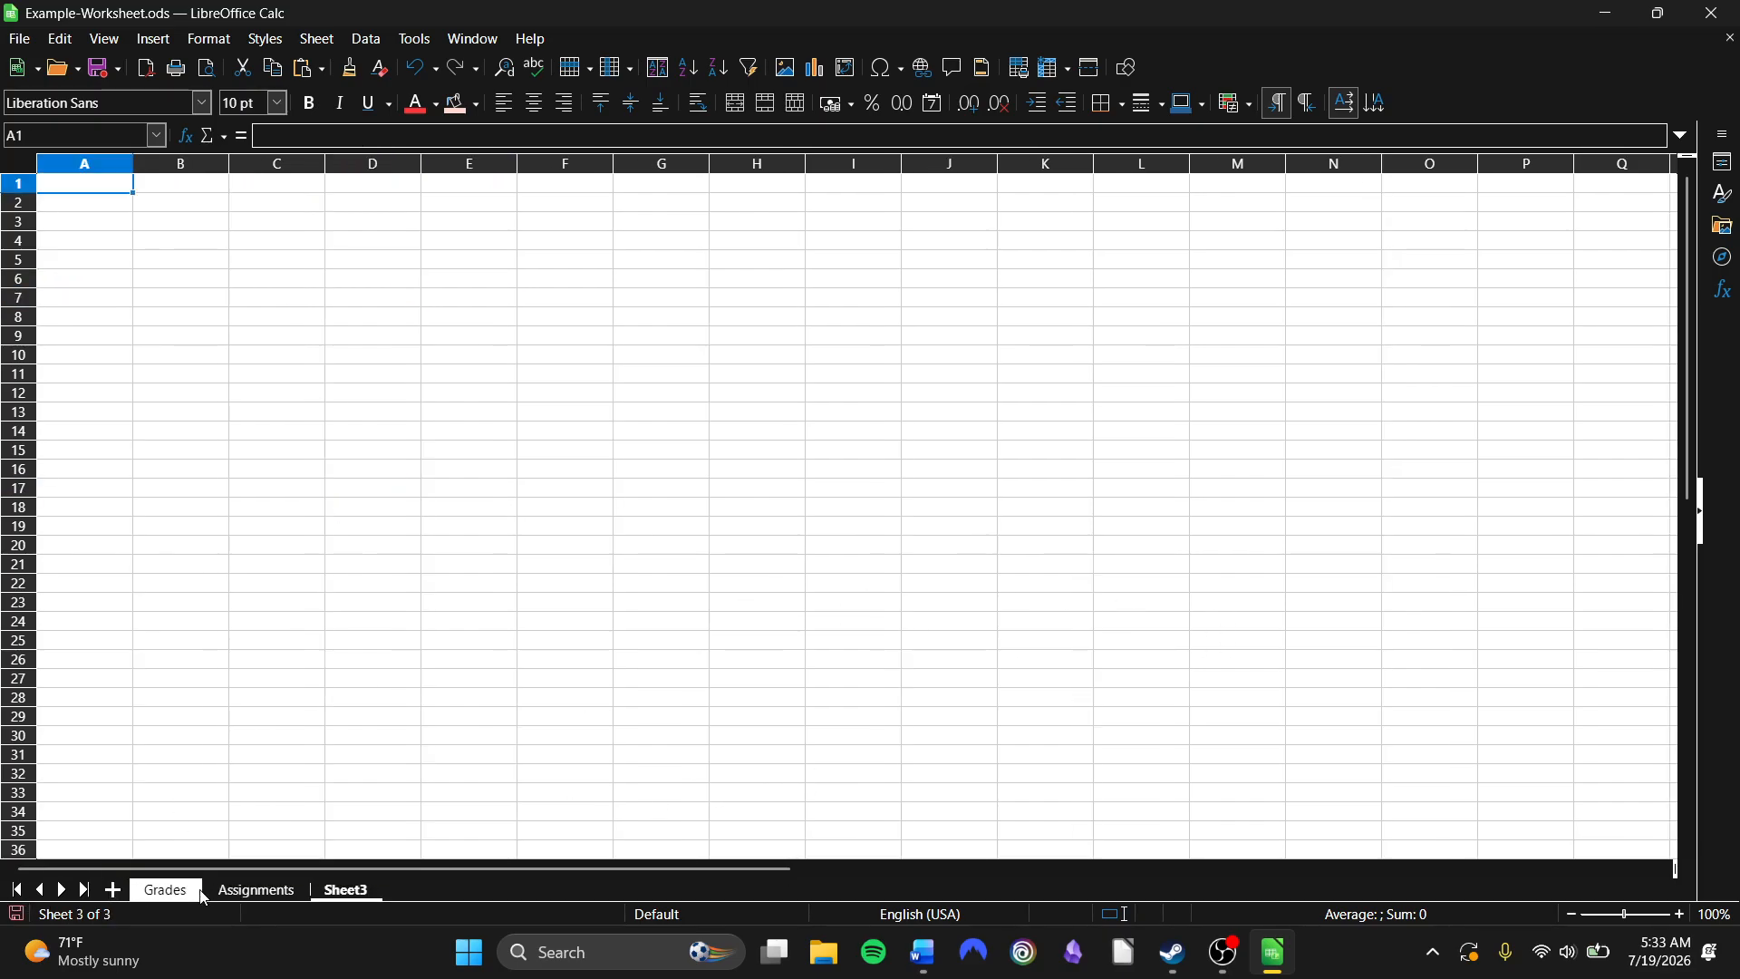
right_click(353, 895)
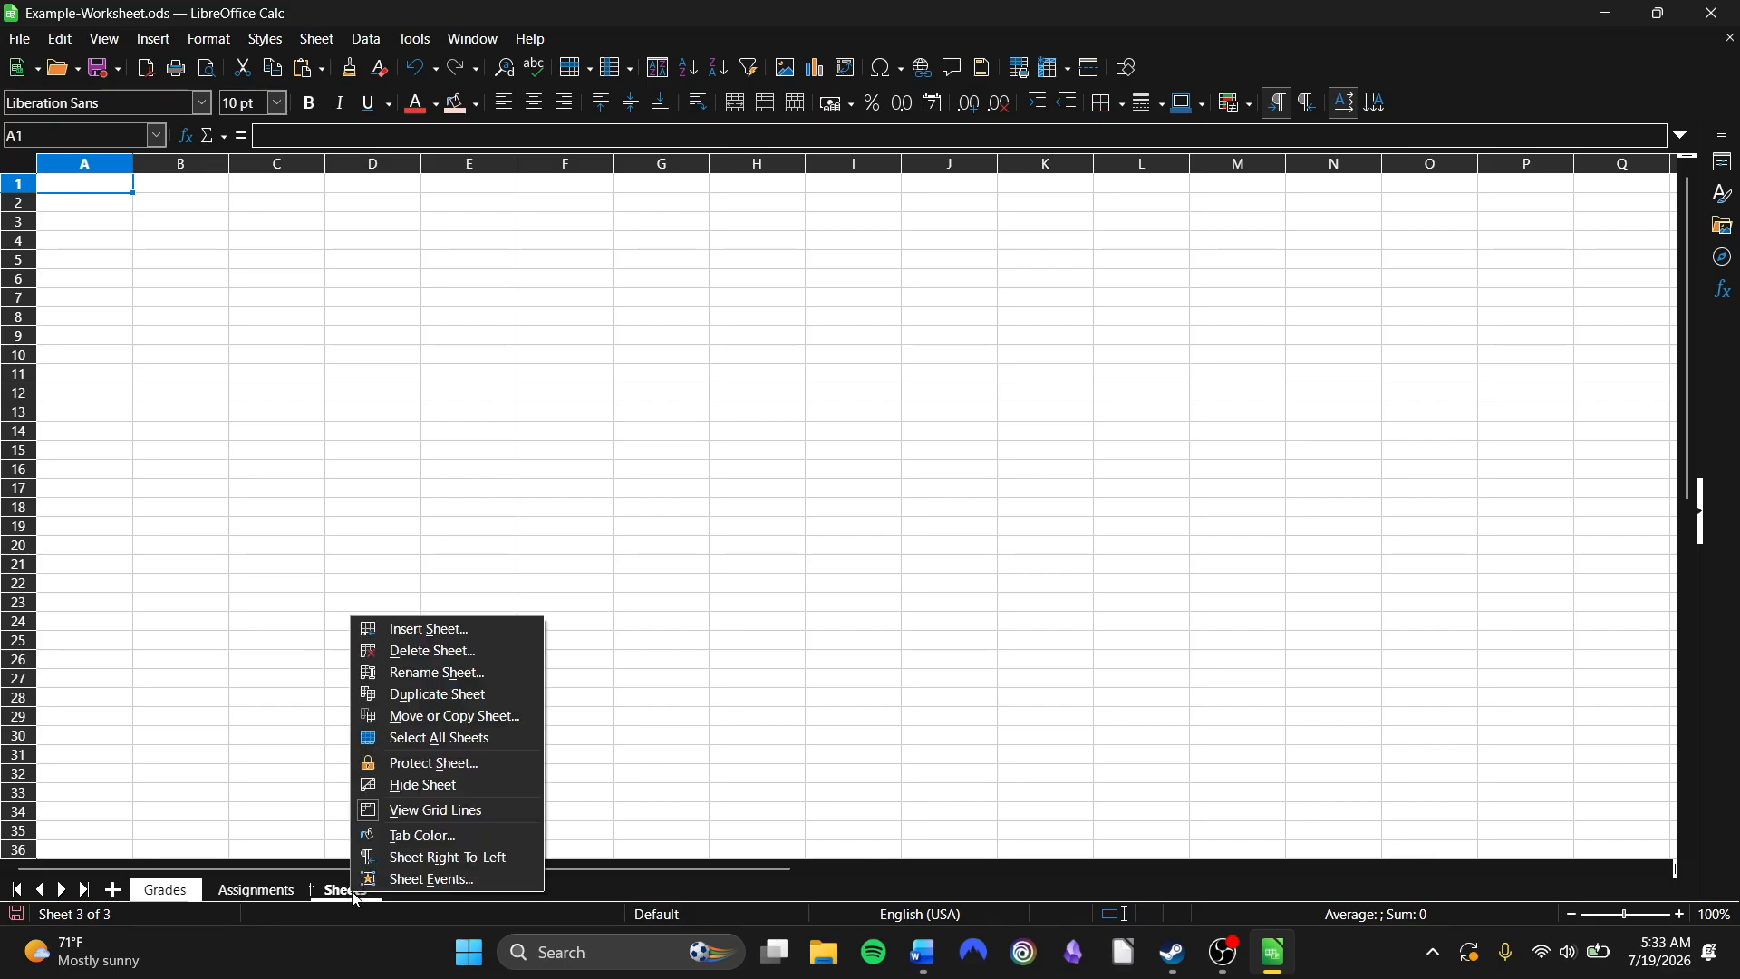
left_click(464, 676)
type("E")
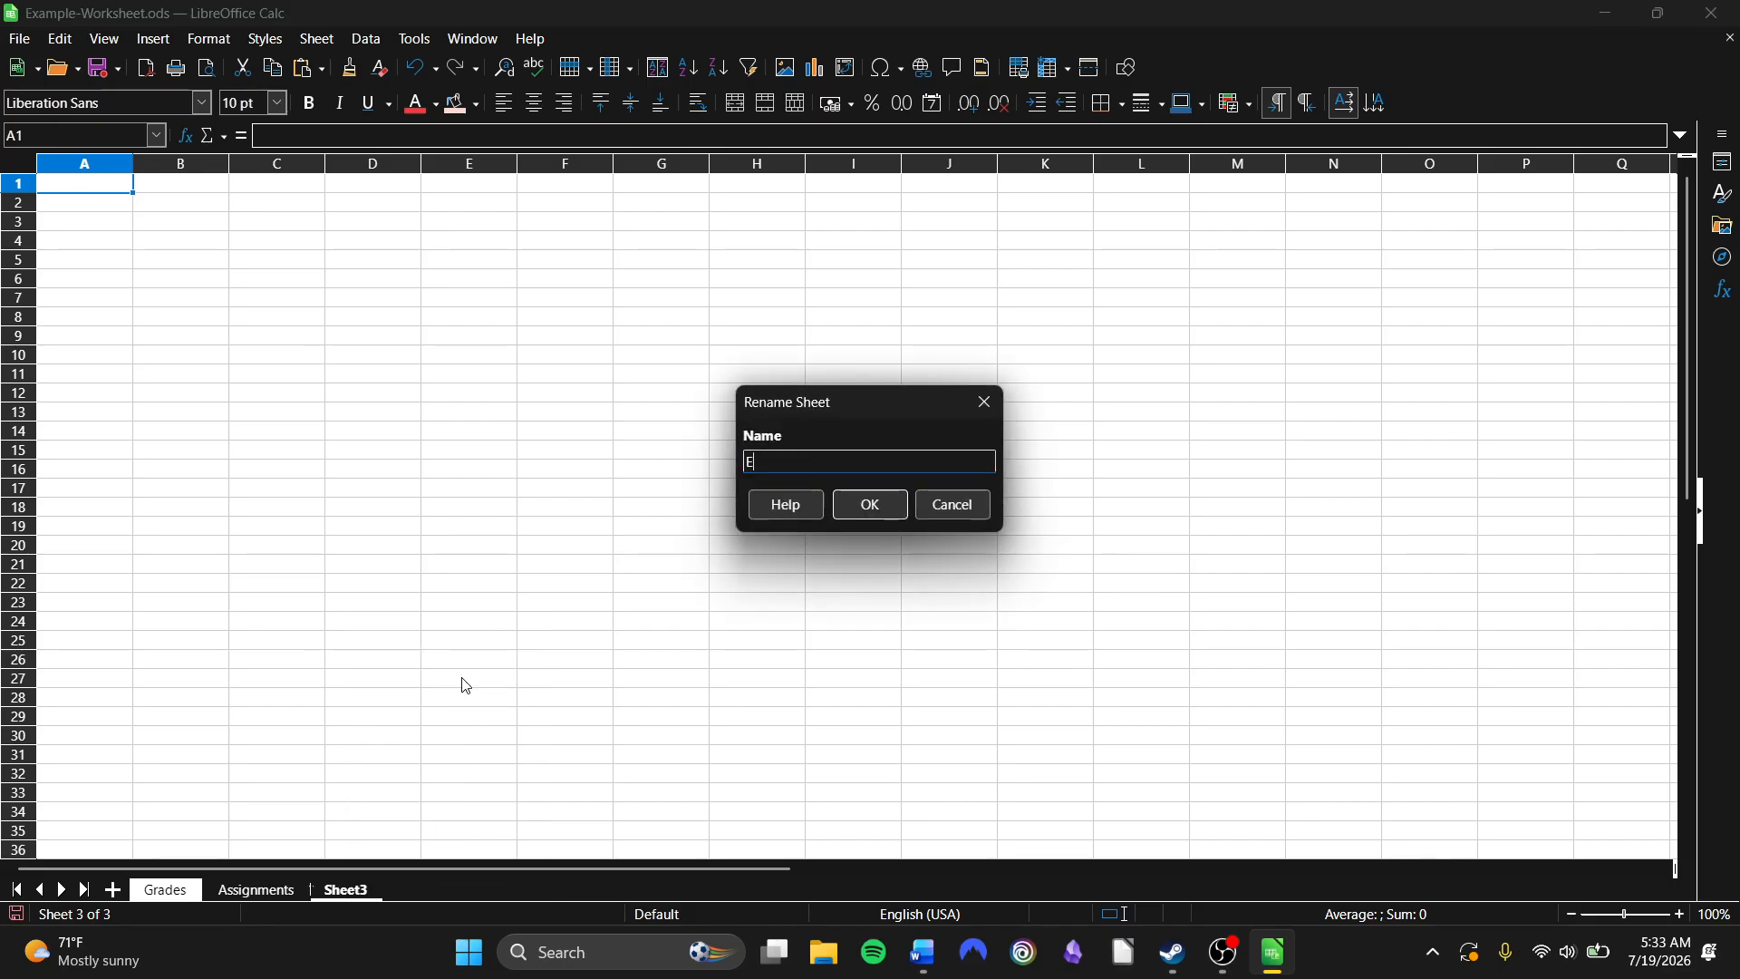
type("xample Sheet")
key("Return")
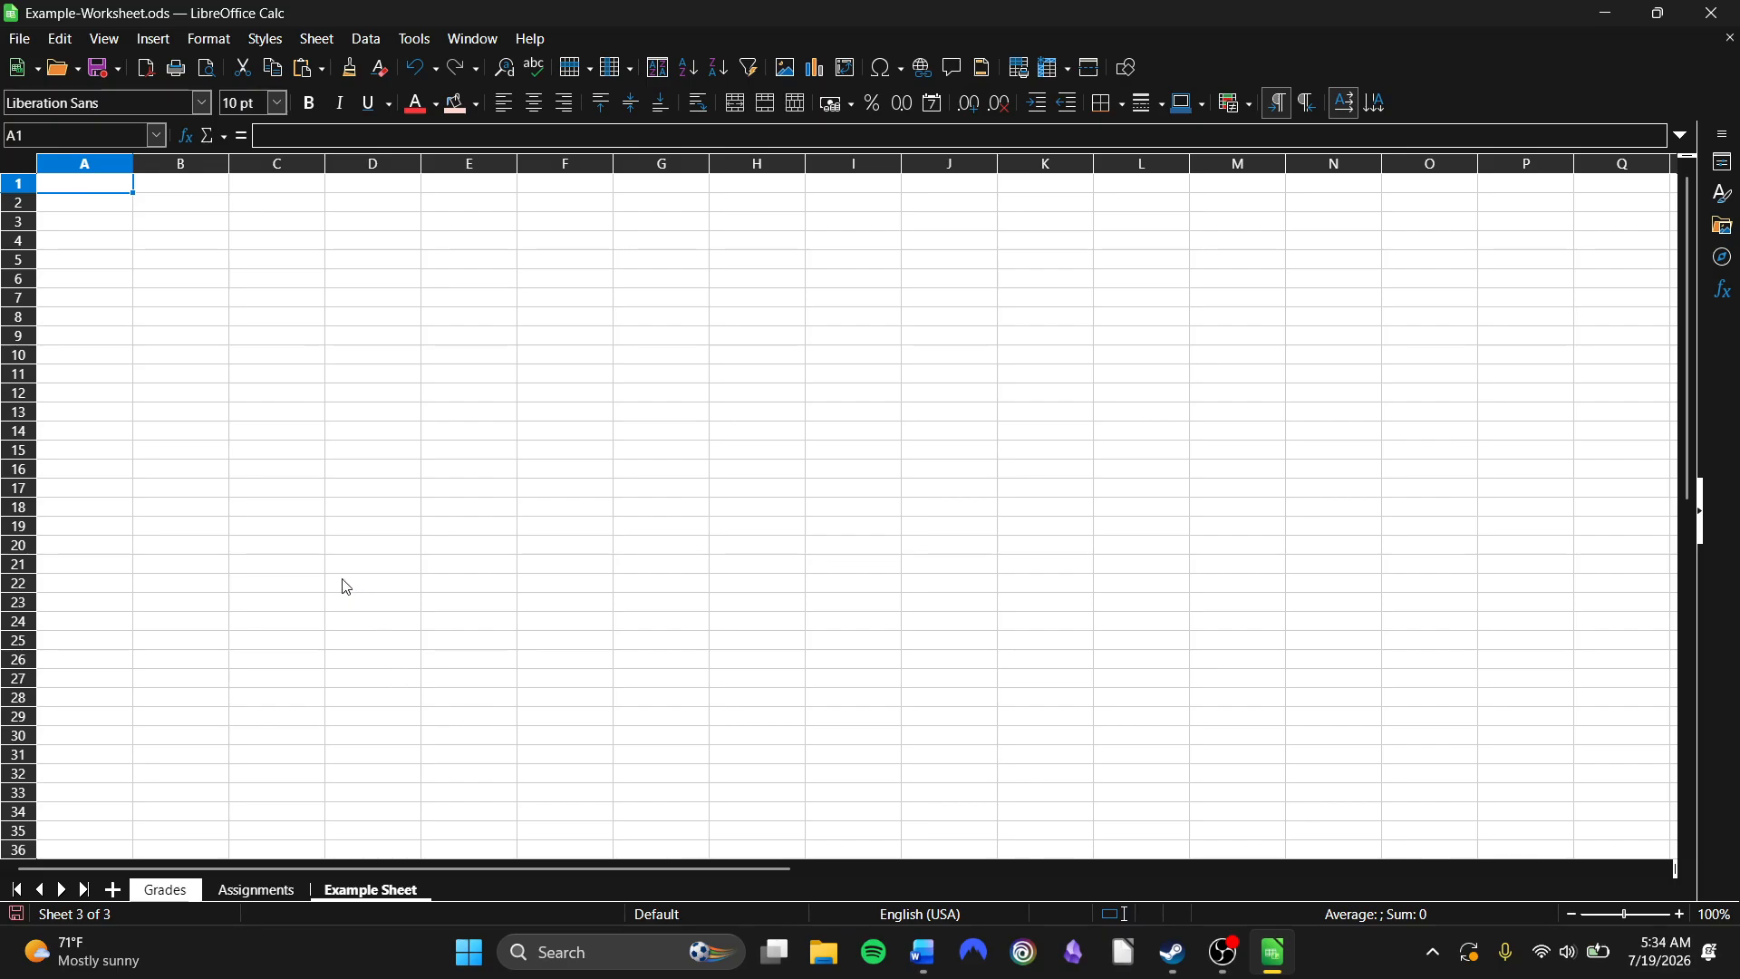
Enter 1 in cell A1, A in cell B1 and the date 7/19/26 in cell C1.
type("1")
left_click(159, 194)
type("A")
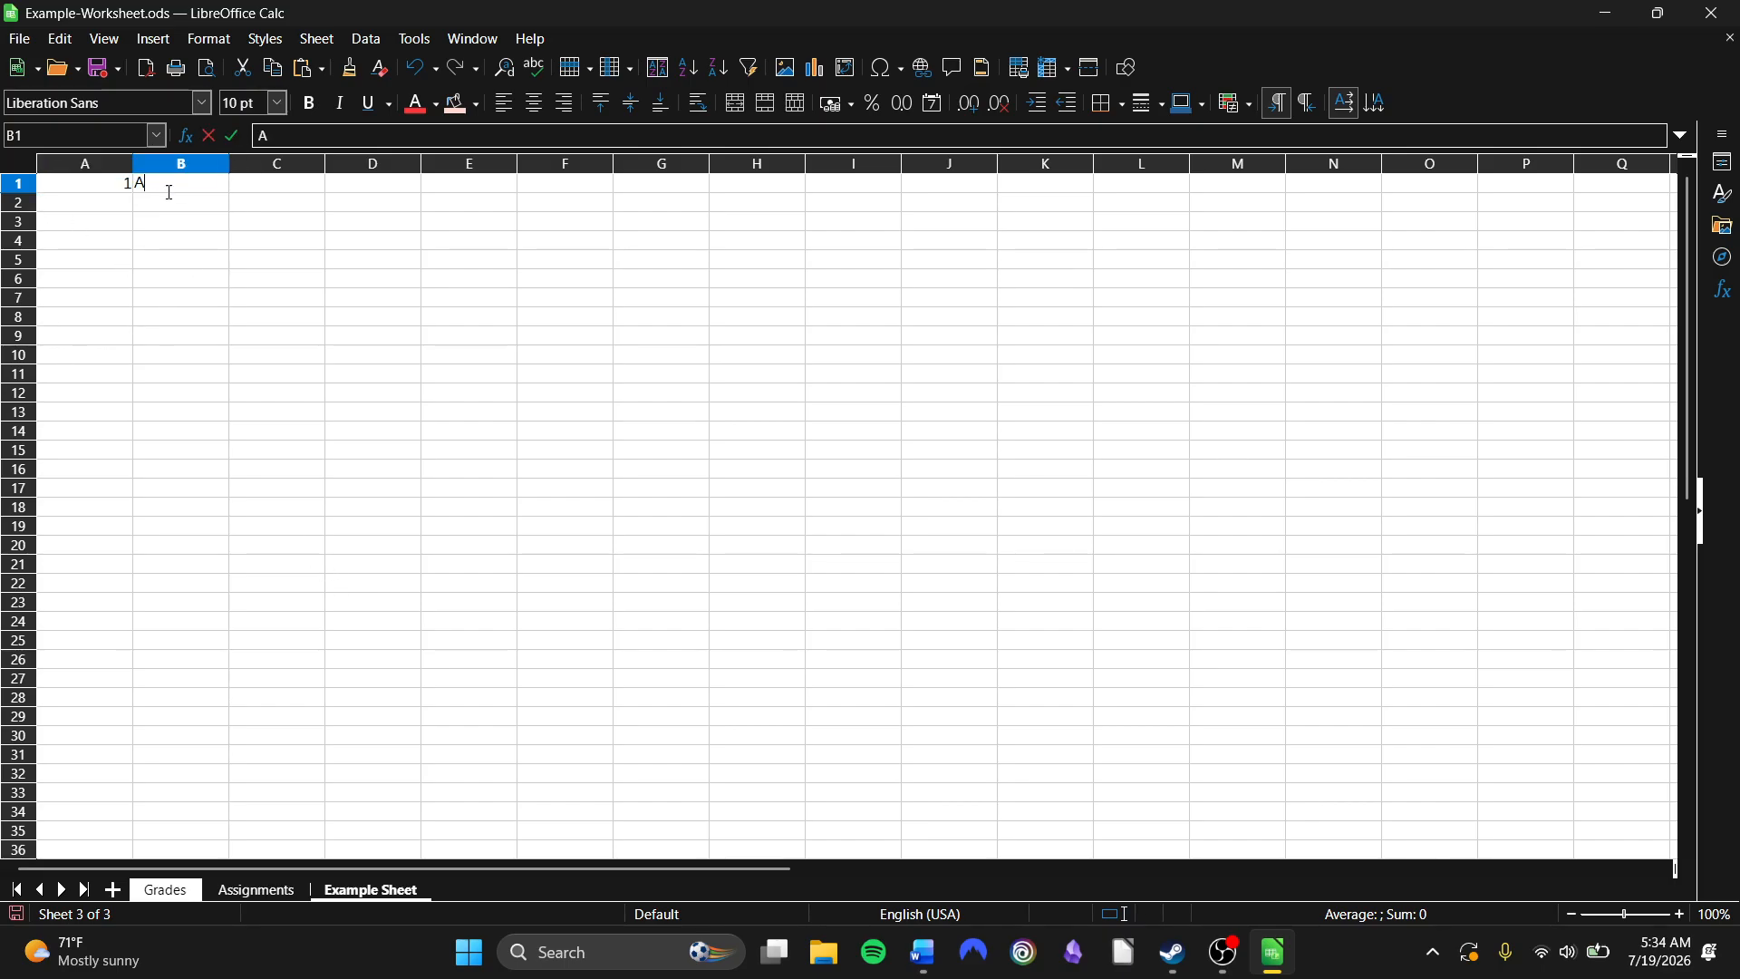
left_click(277, 191)
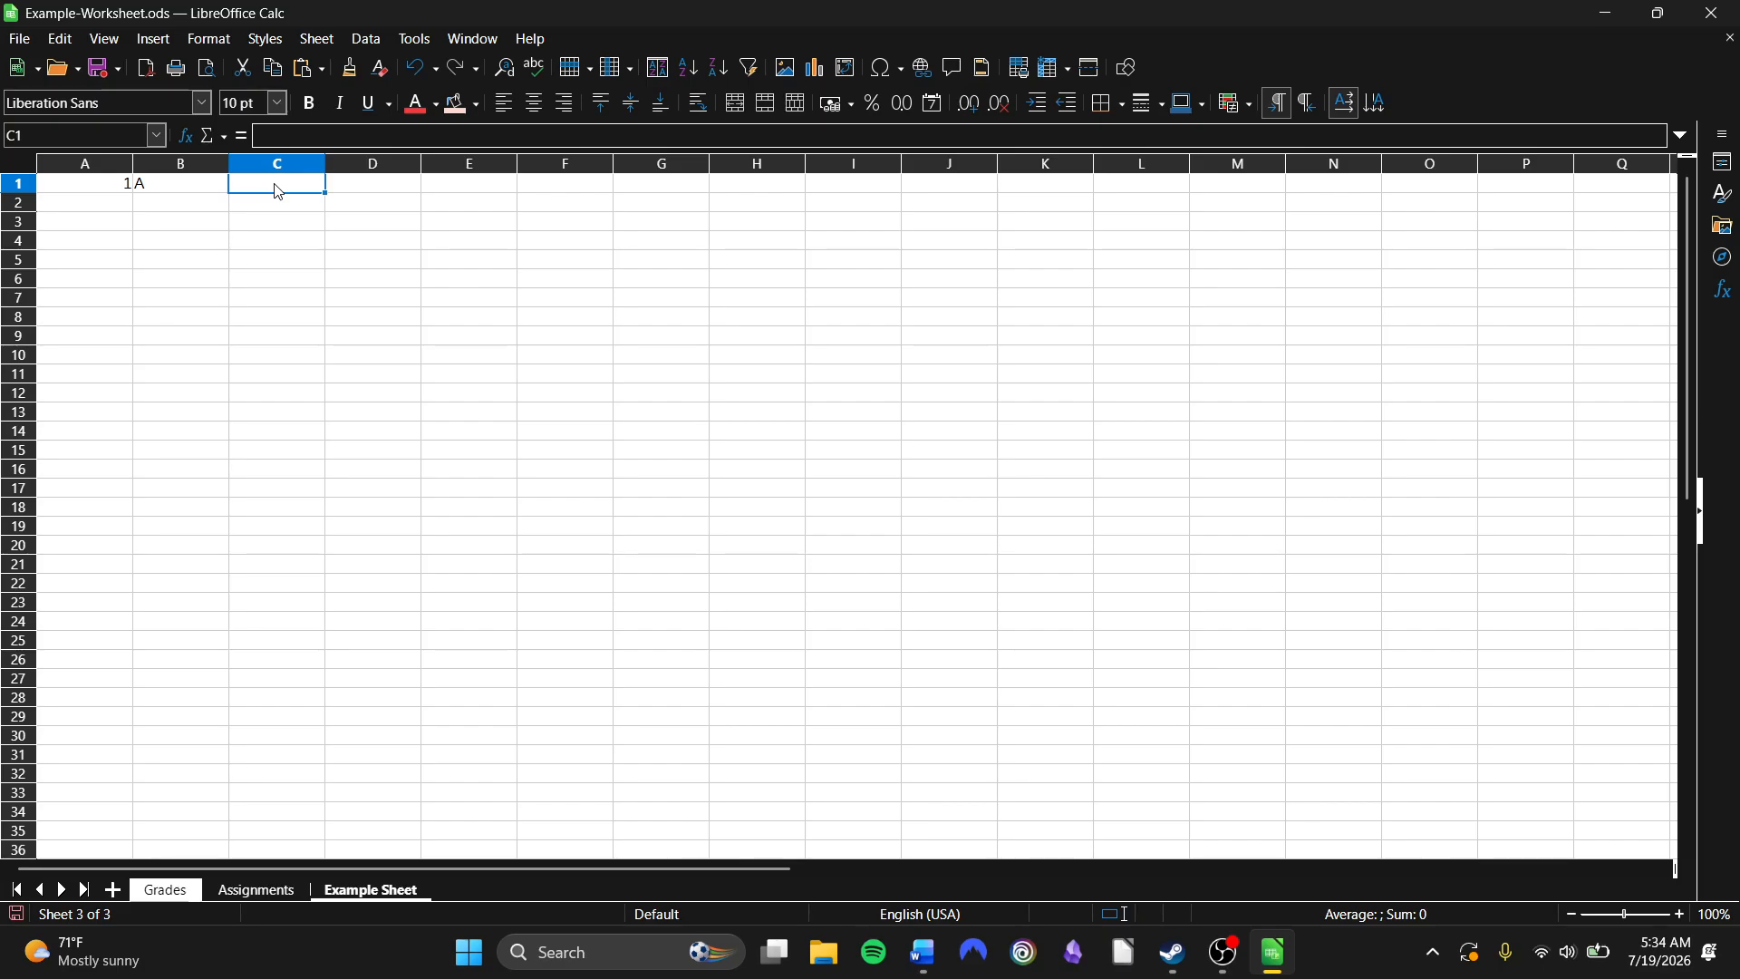
type("7/19/26")
left_click_drag(354, 241, 349, 258)
left_click(251, 208)
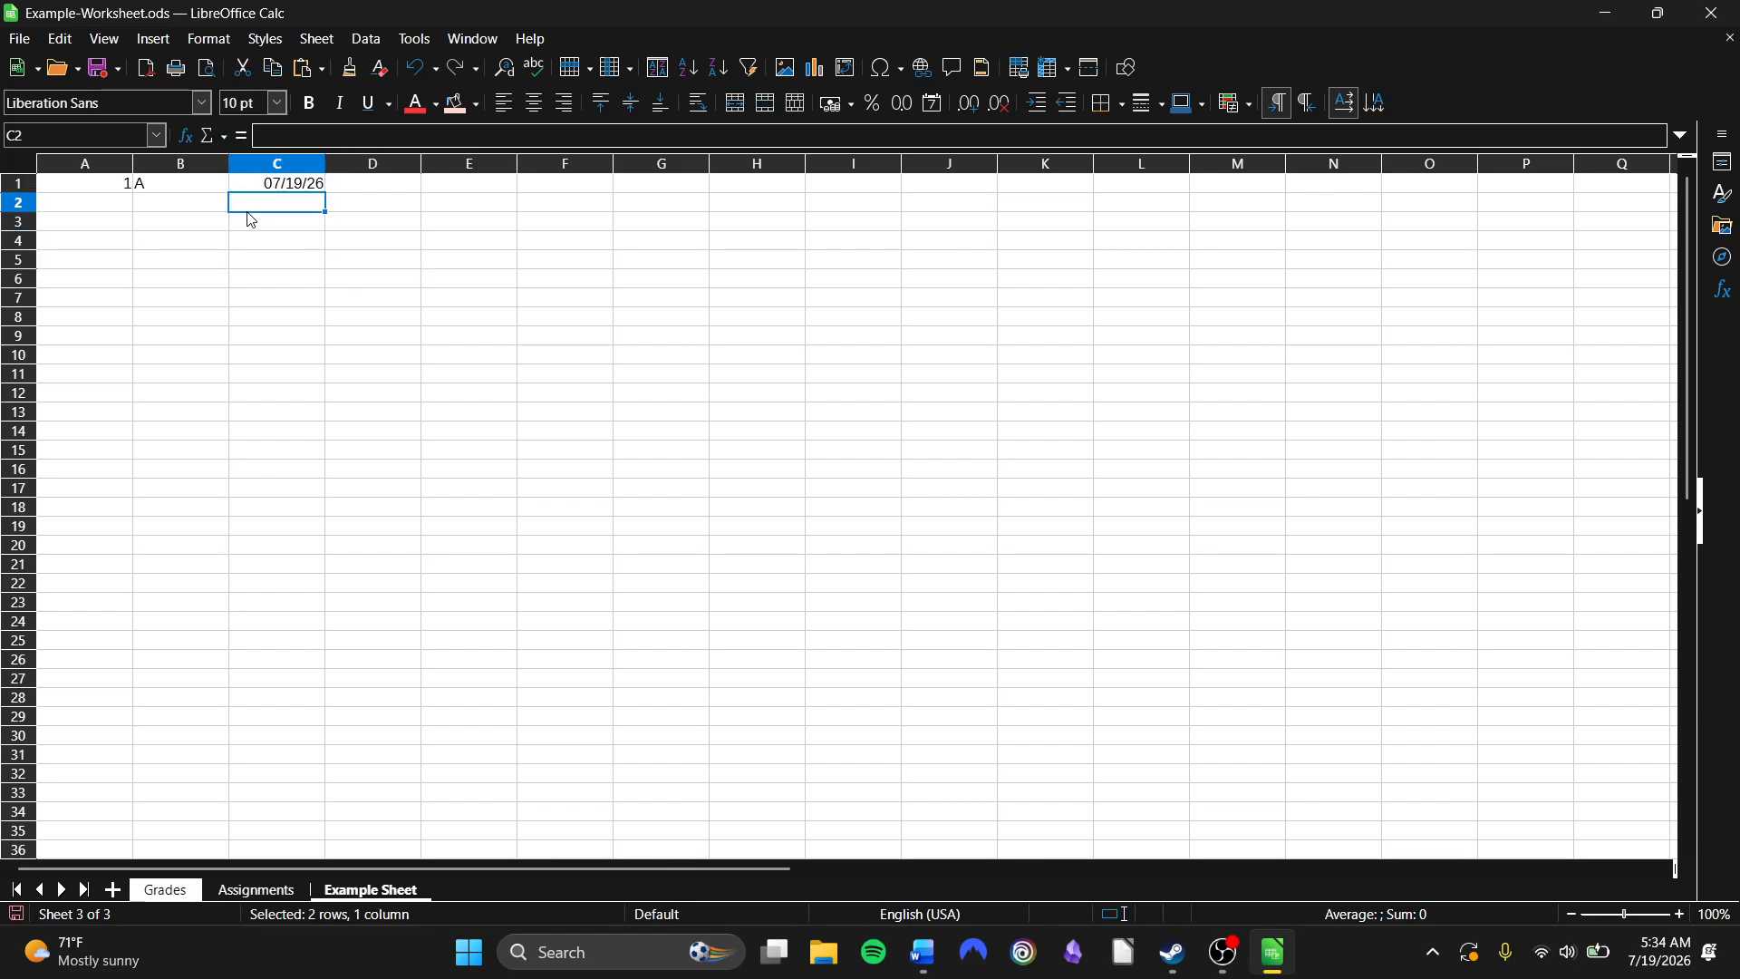
left_click(286, 188)
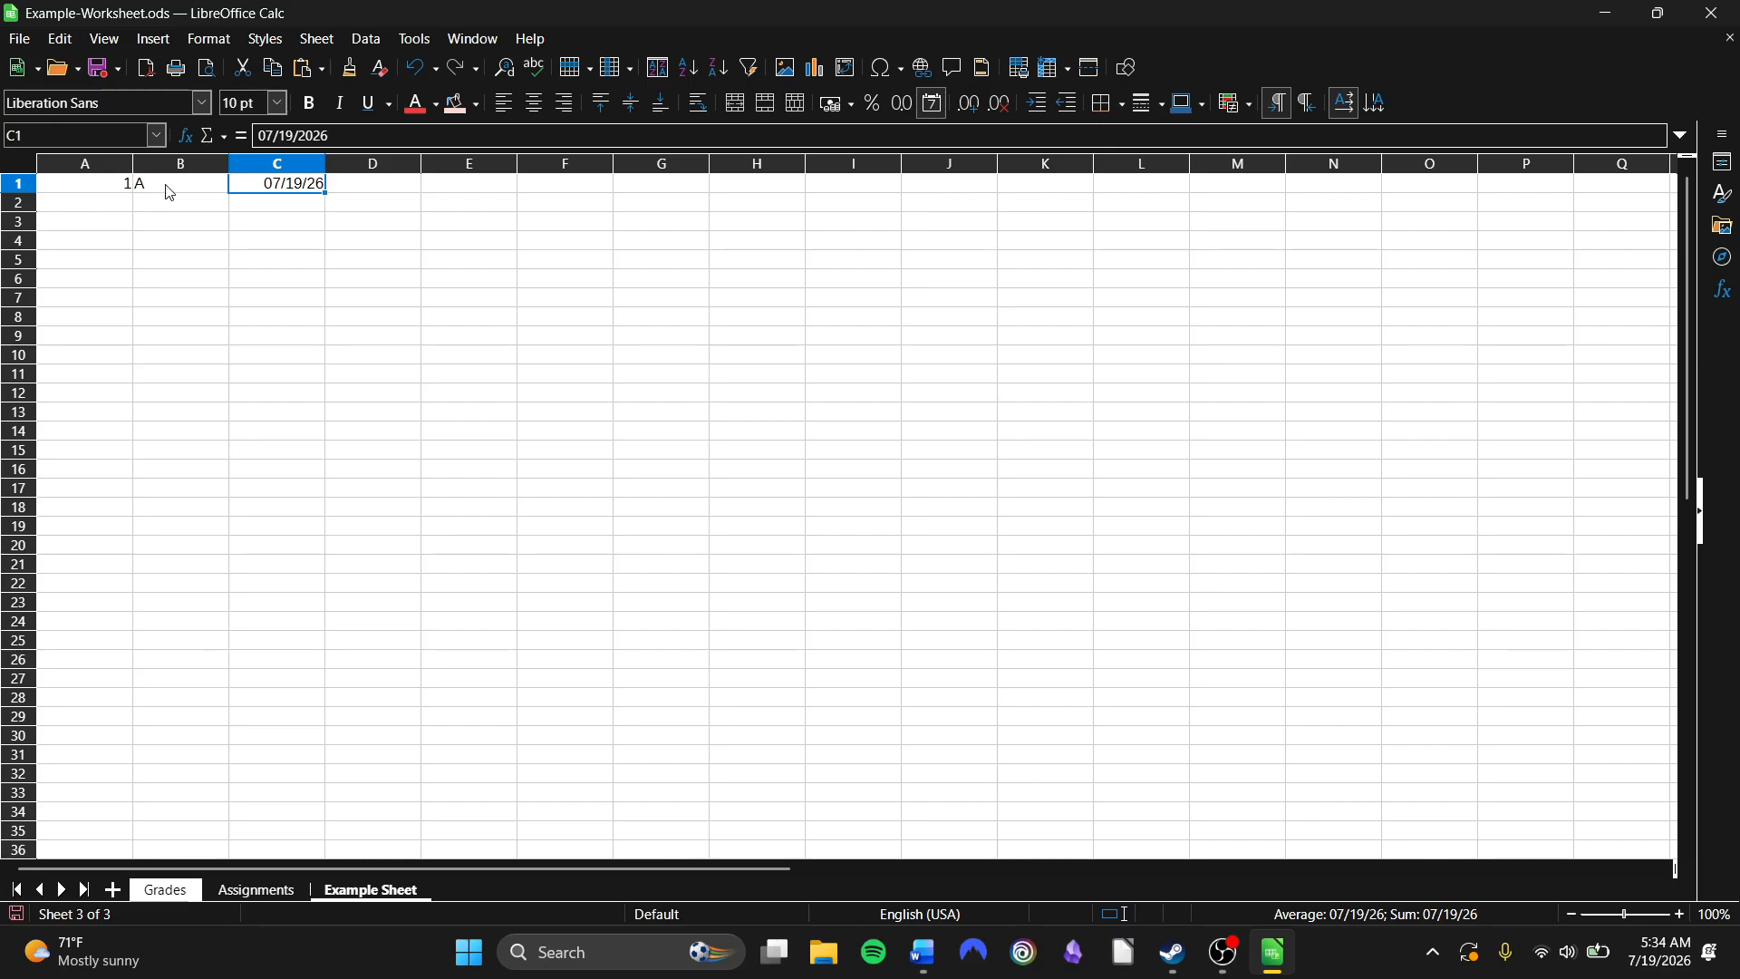
Autofill the number in A1 down column A as an increasing series through A10.
left_click(96, 181)
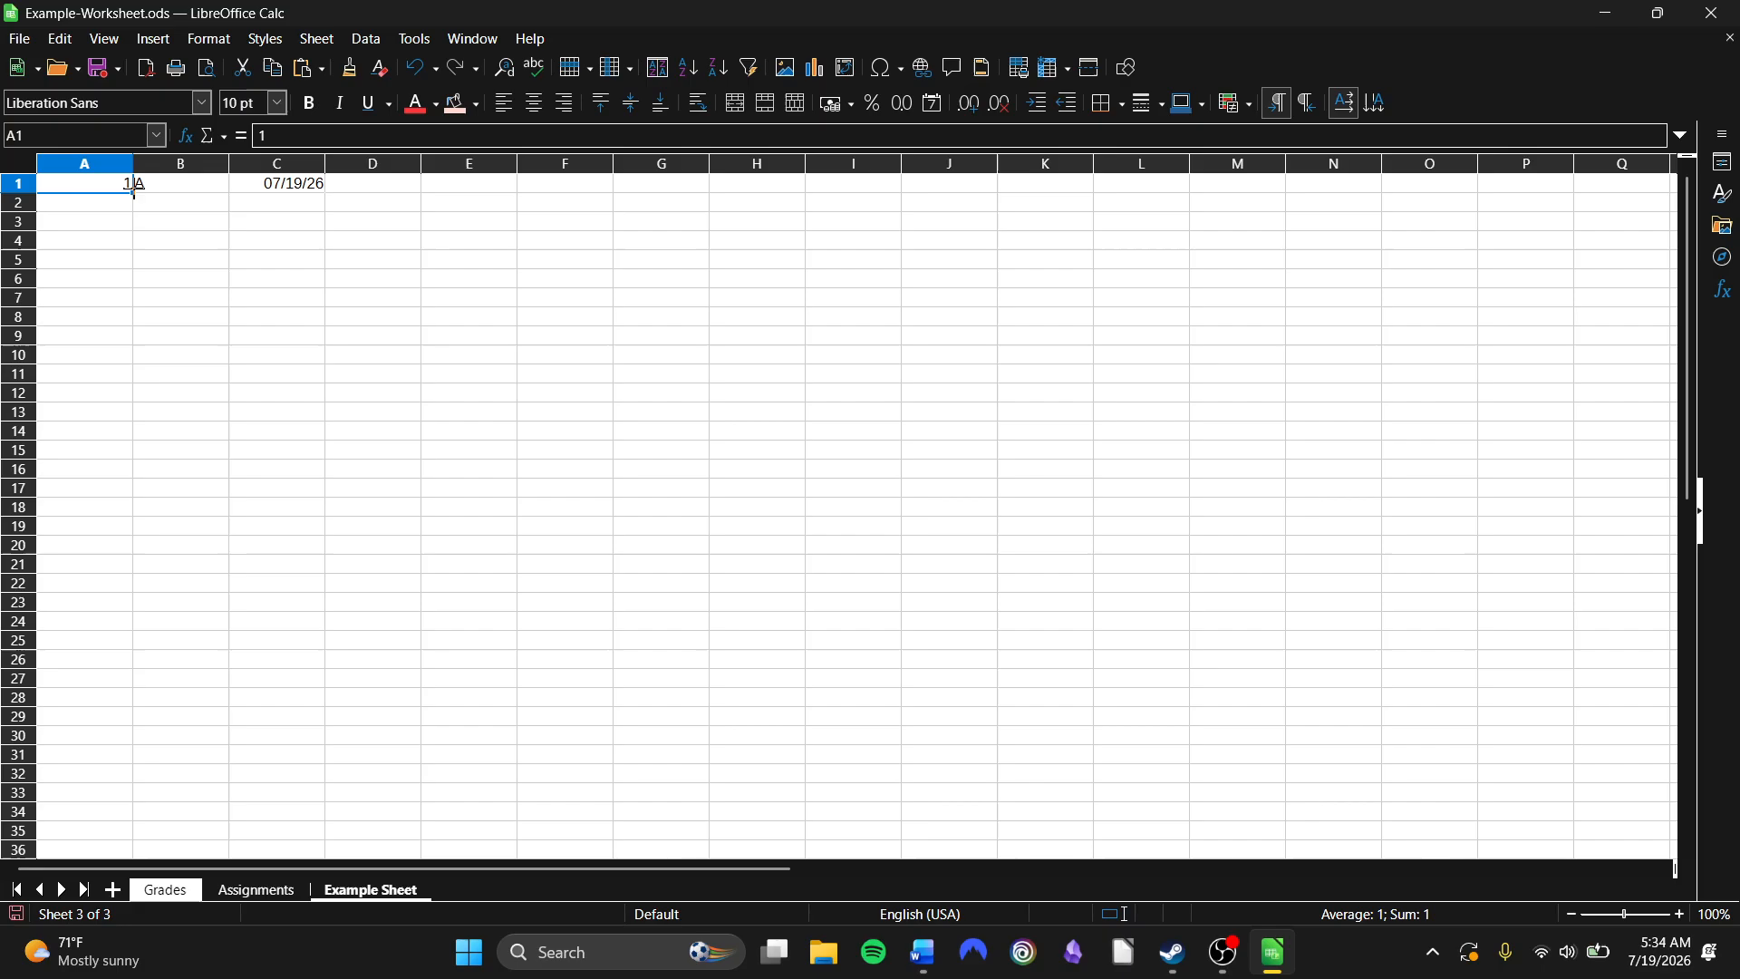
left_click_drag(134, 190, 150, 381)
left_click(124, 430)
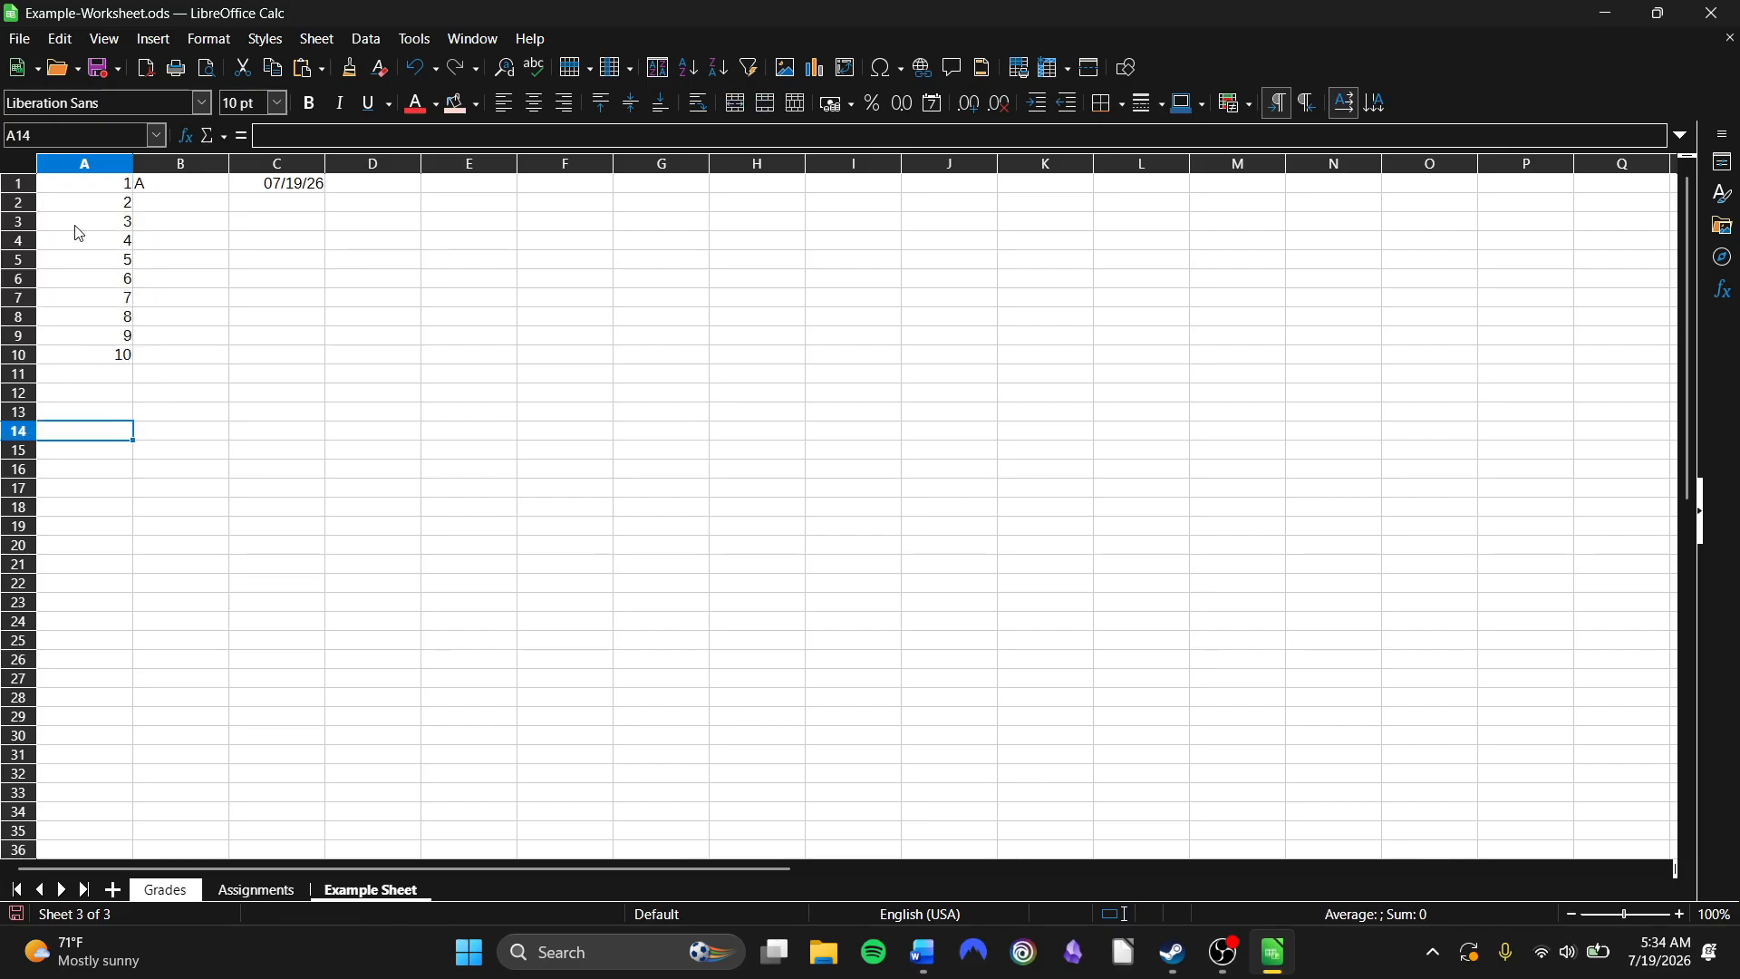
Autofill the letter in B1 down column B through B10.
left_click(186, 167)
left_click(233, 201)
left_click(200, 187)
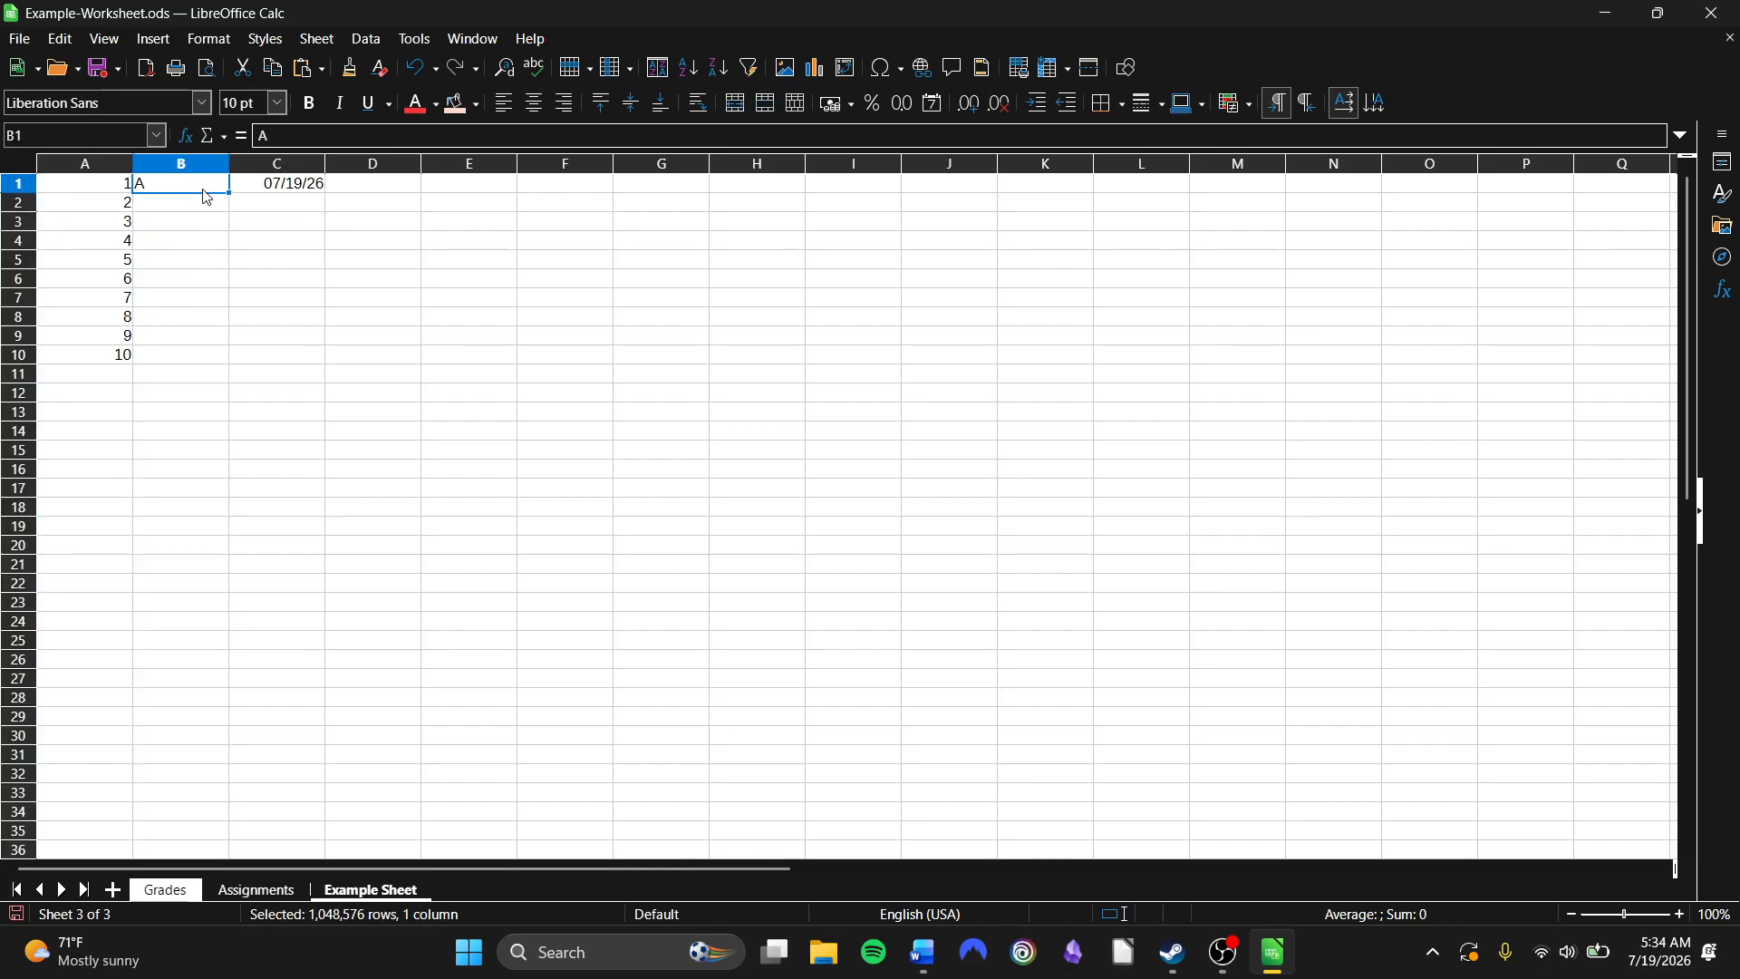
left_click_drag(227, 191, 226, 372)
left_click(245, 354)
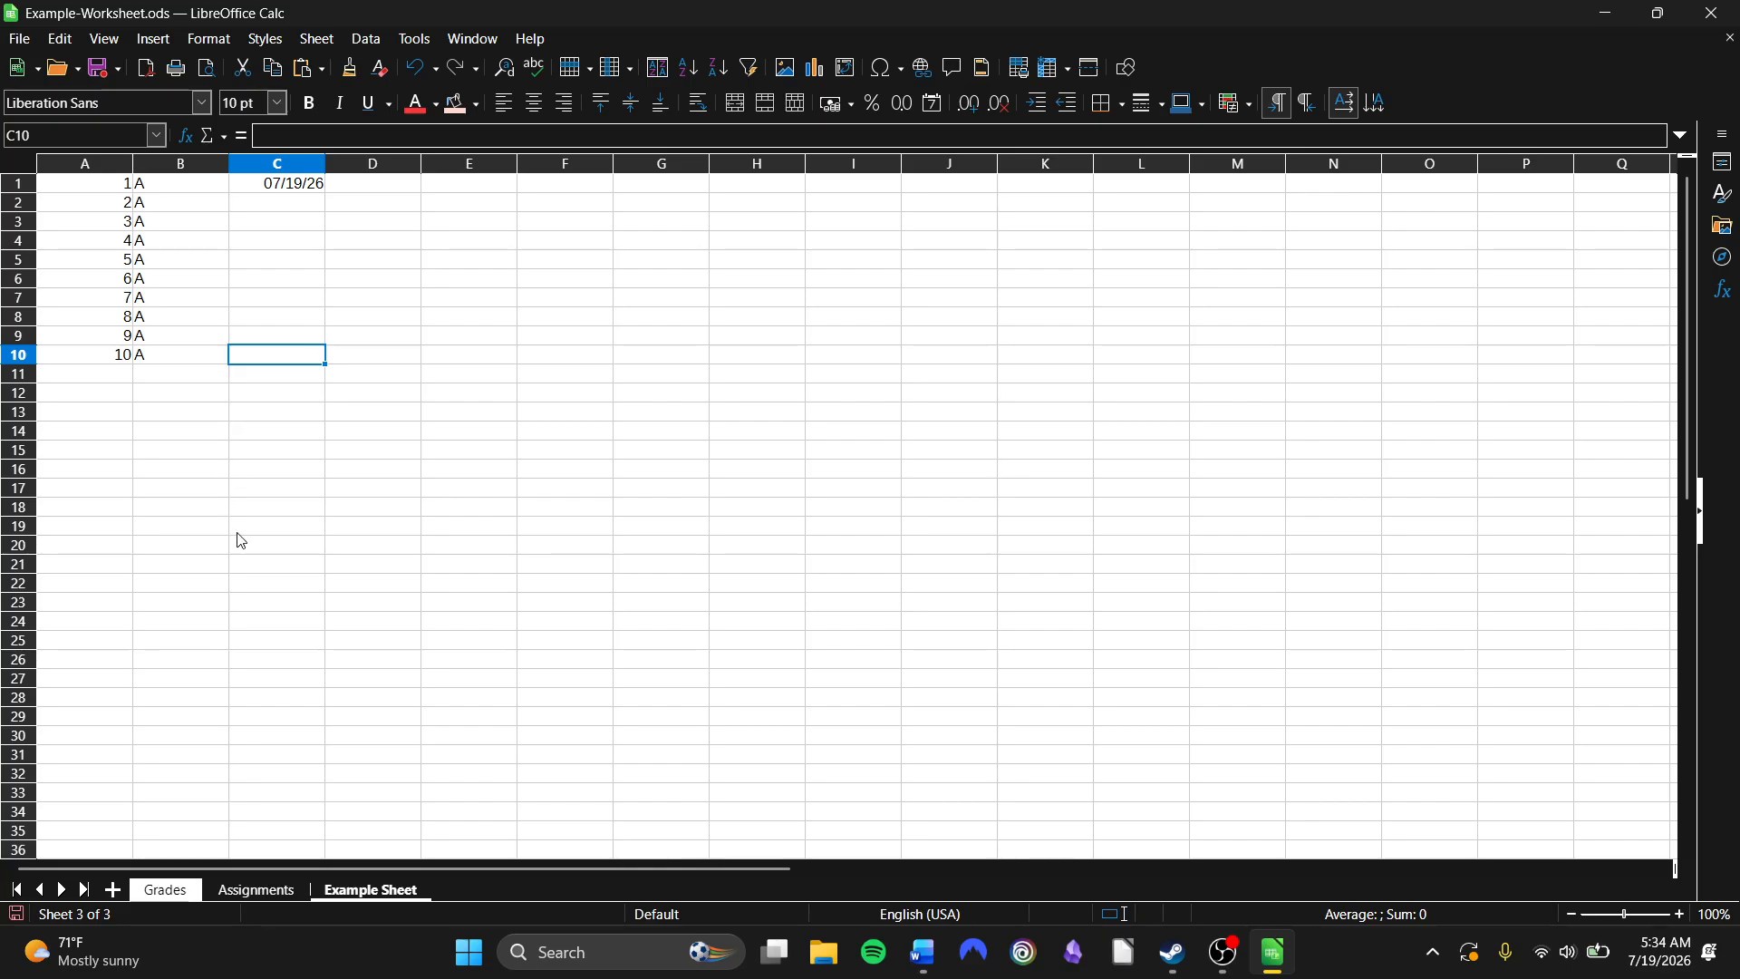
Autofill the date in C1 down column C as consecutive days through C10.
left_click(287, 247)
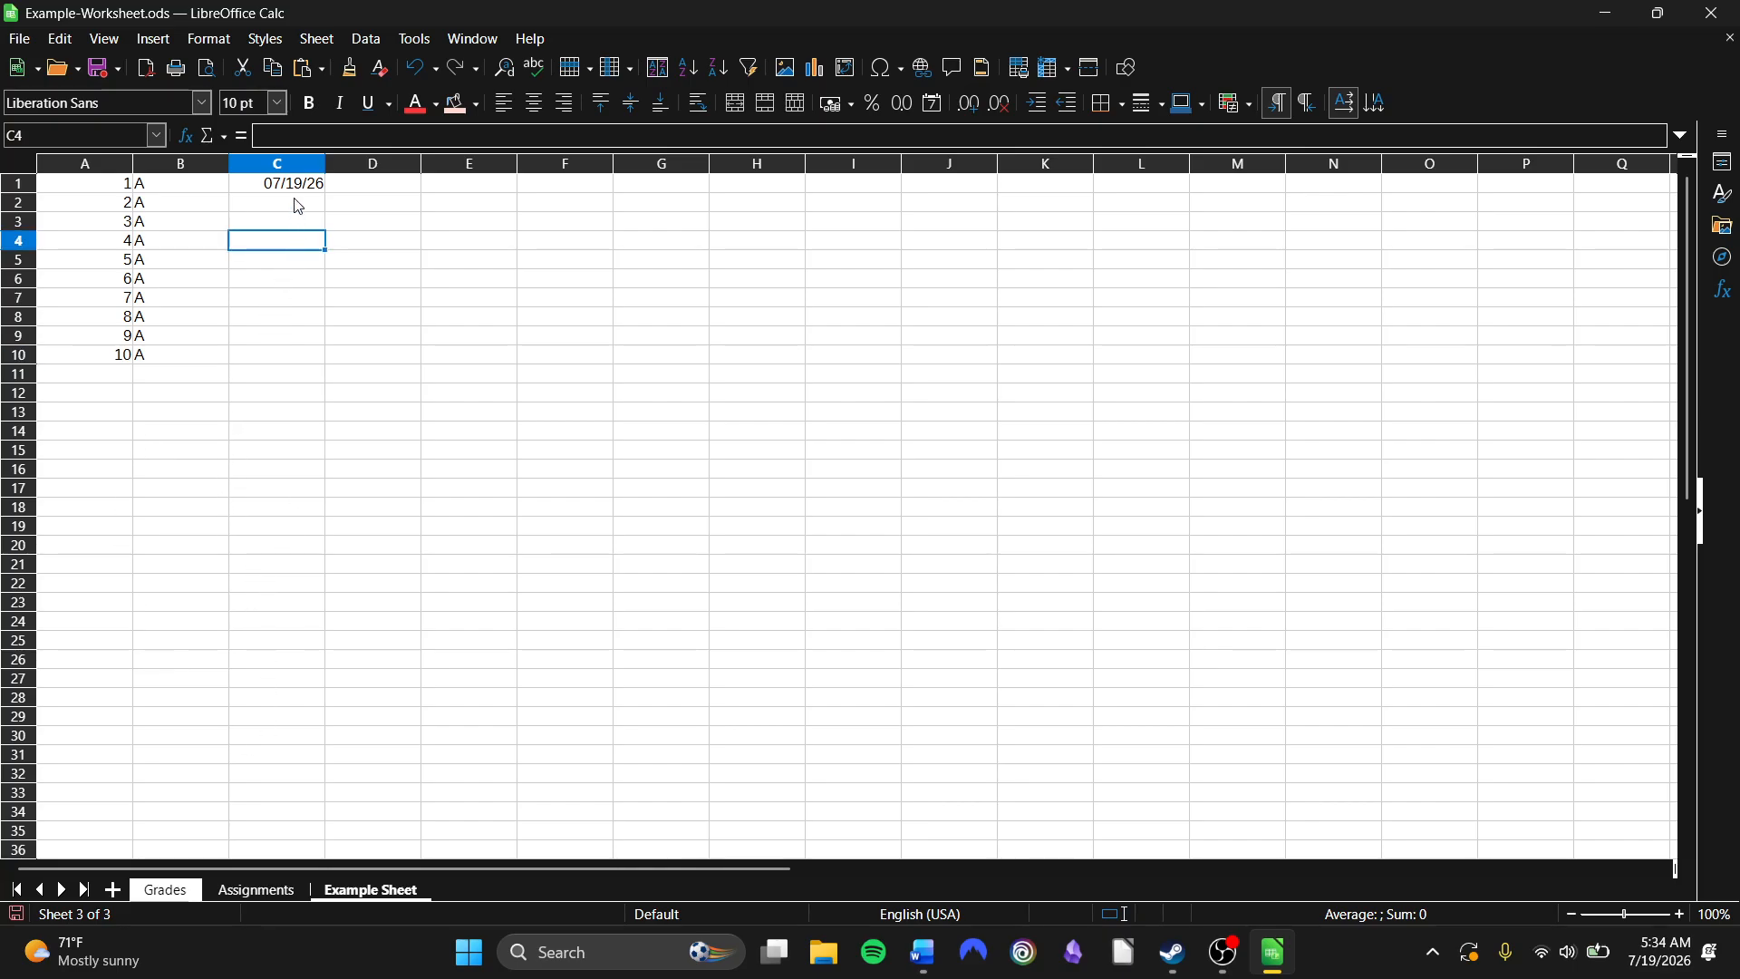
left_click(291, 188)
left_click_drag(325, 193, 325, 369)
left_click(419, 415)
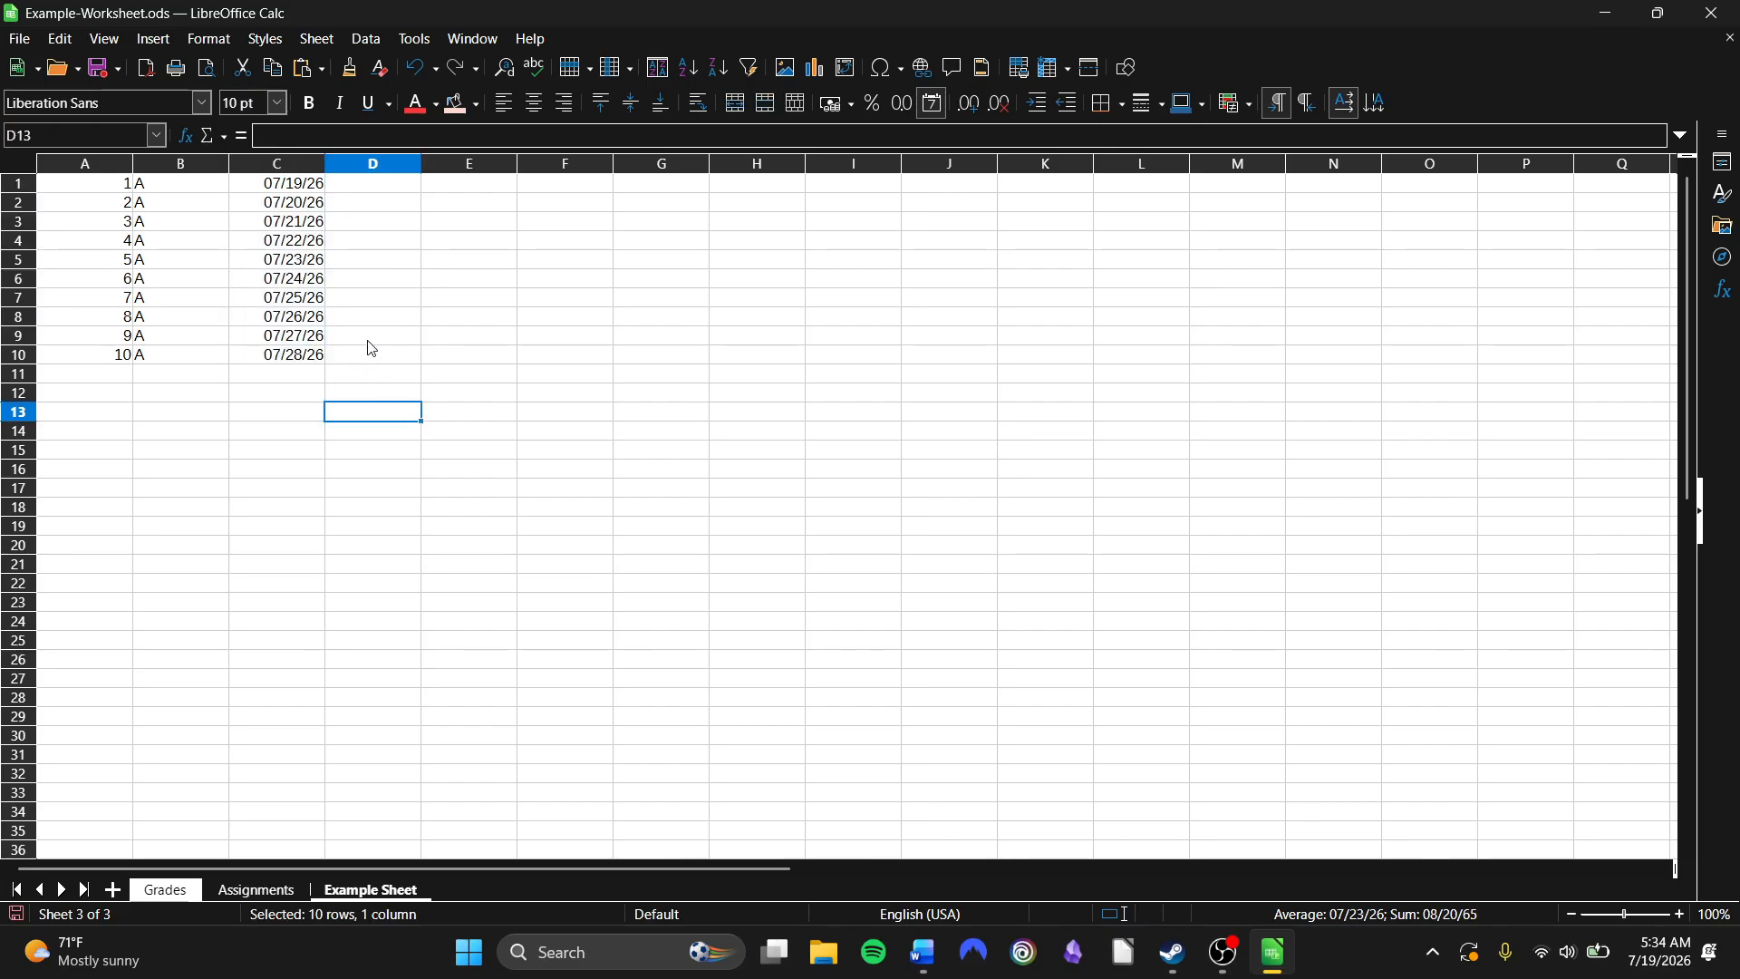
Enter Monday in cell D1 and autofill the weekdays down column D through D10.
left_click(381, 202)
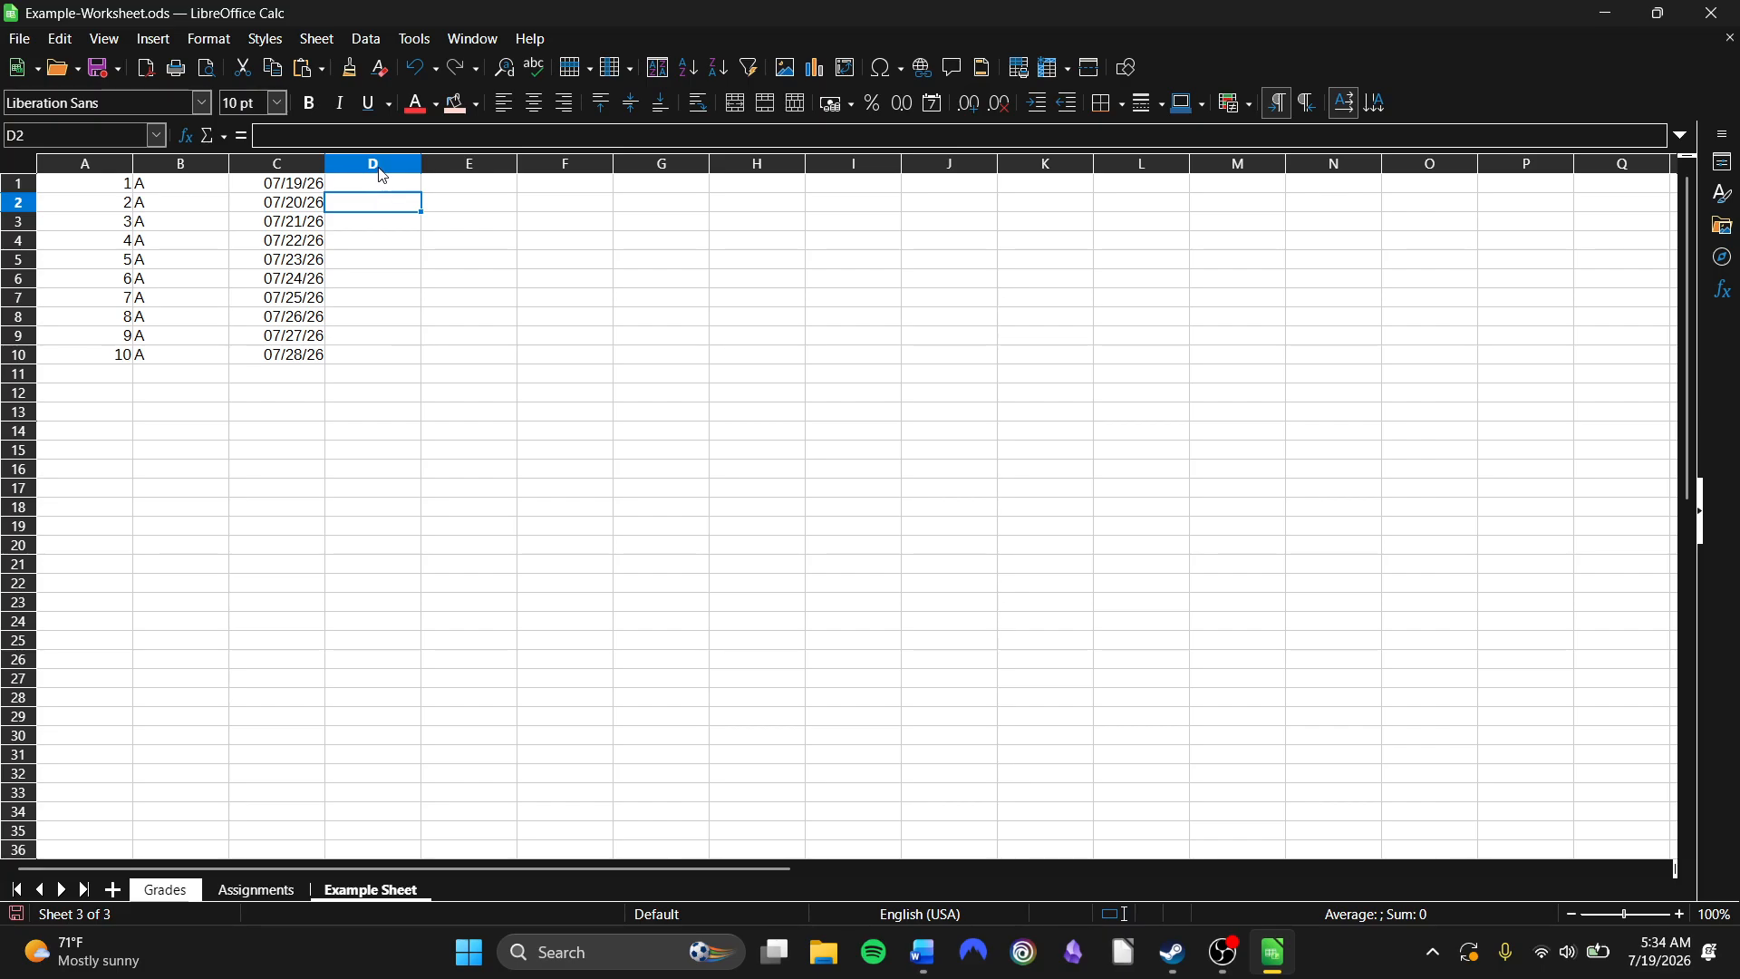
left_click(382, 175)
left_click(380, 180)
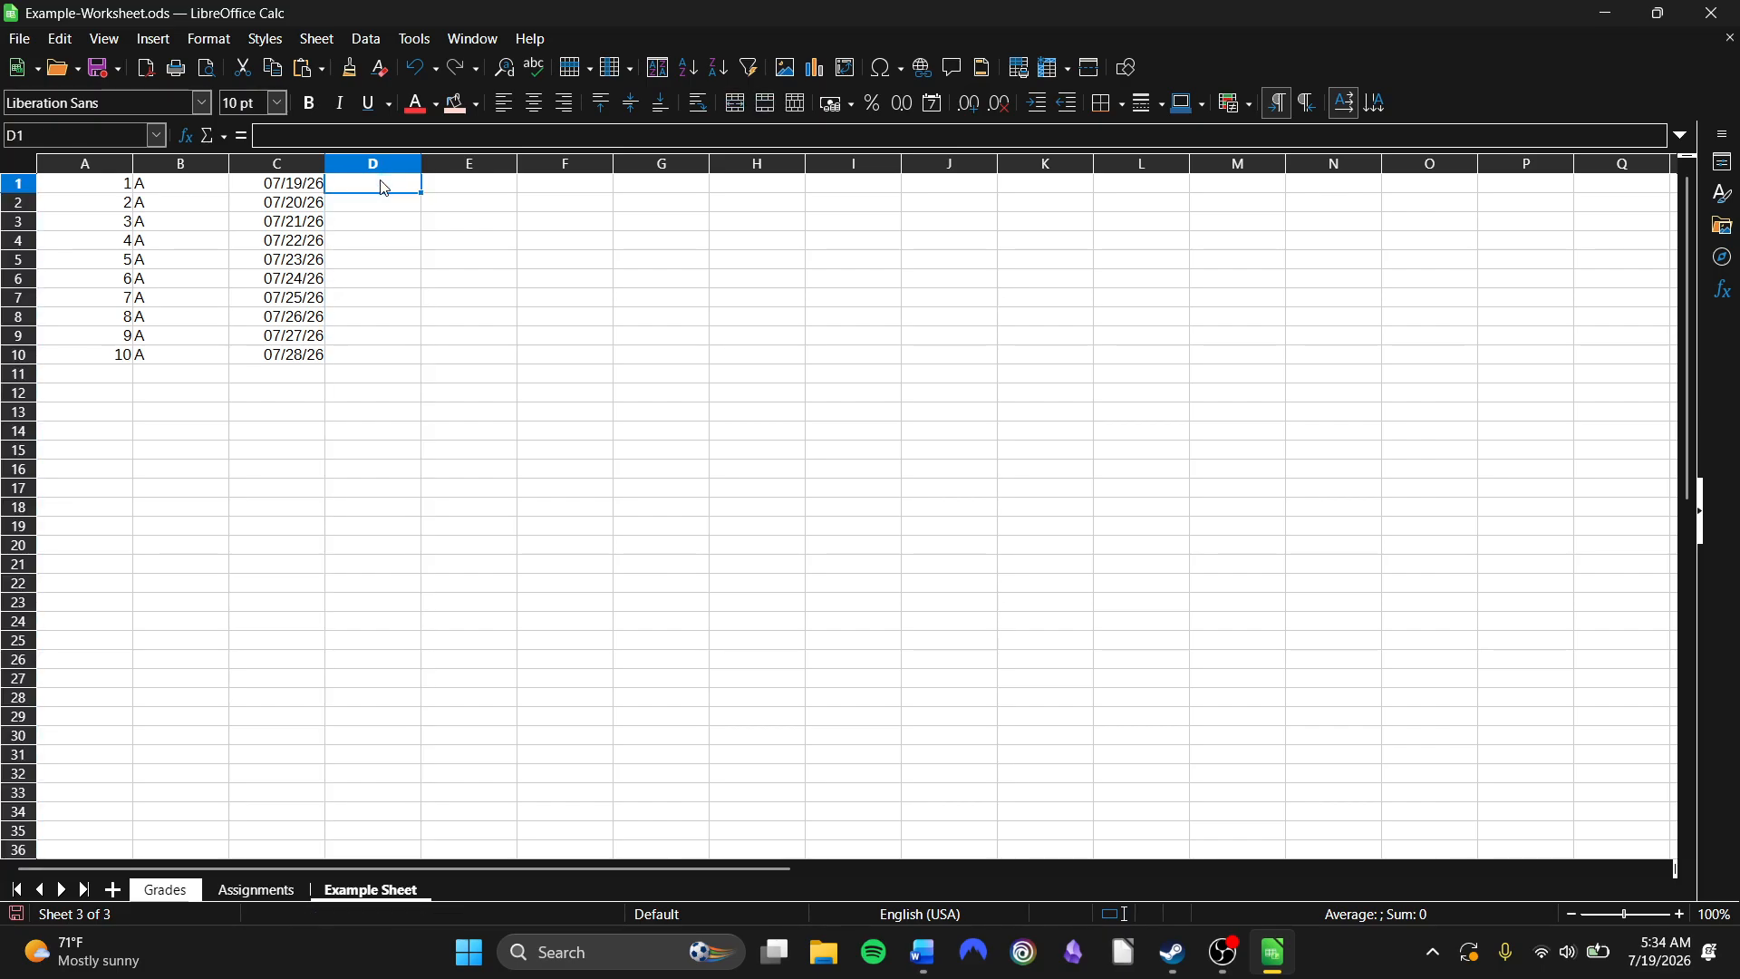
type("Monday")
left_click(432, 244)
left_click(408, 179)
left_click_drag(416, 196, 421, 362)
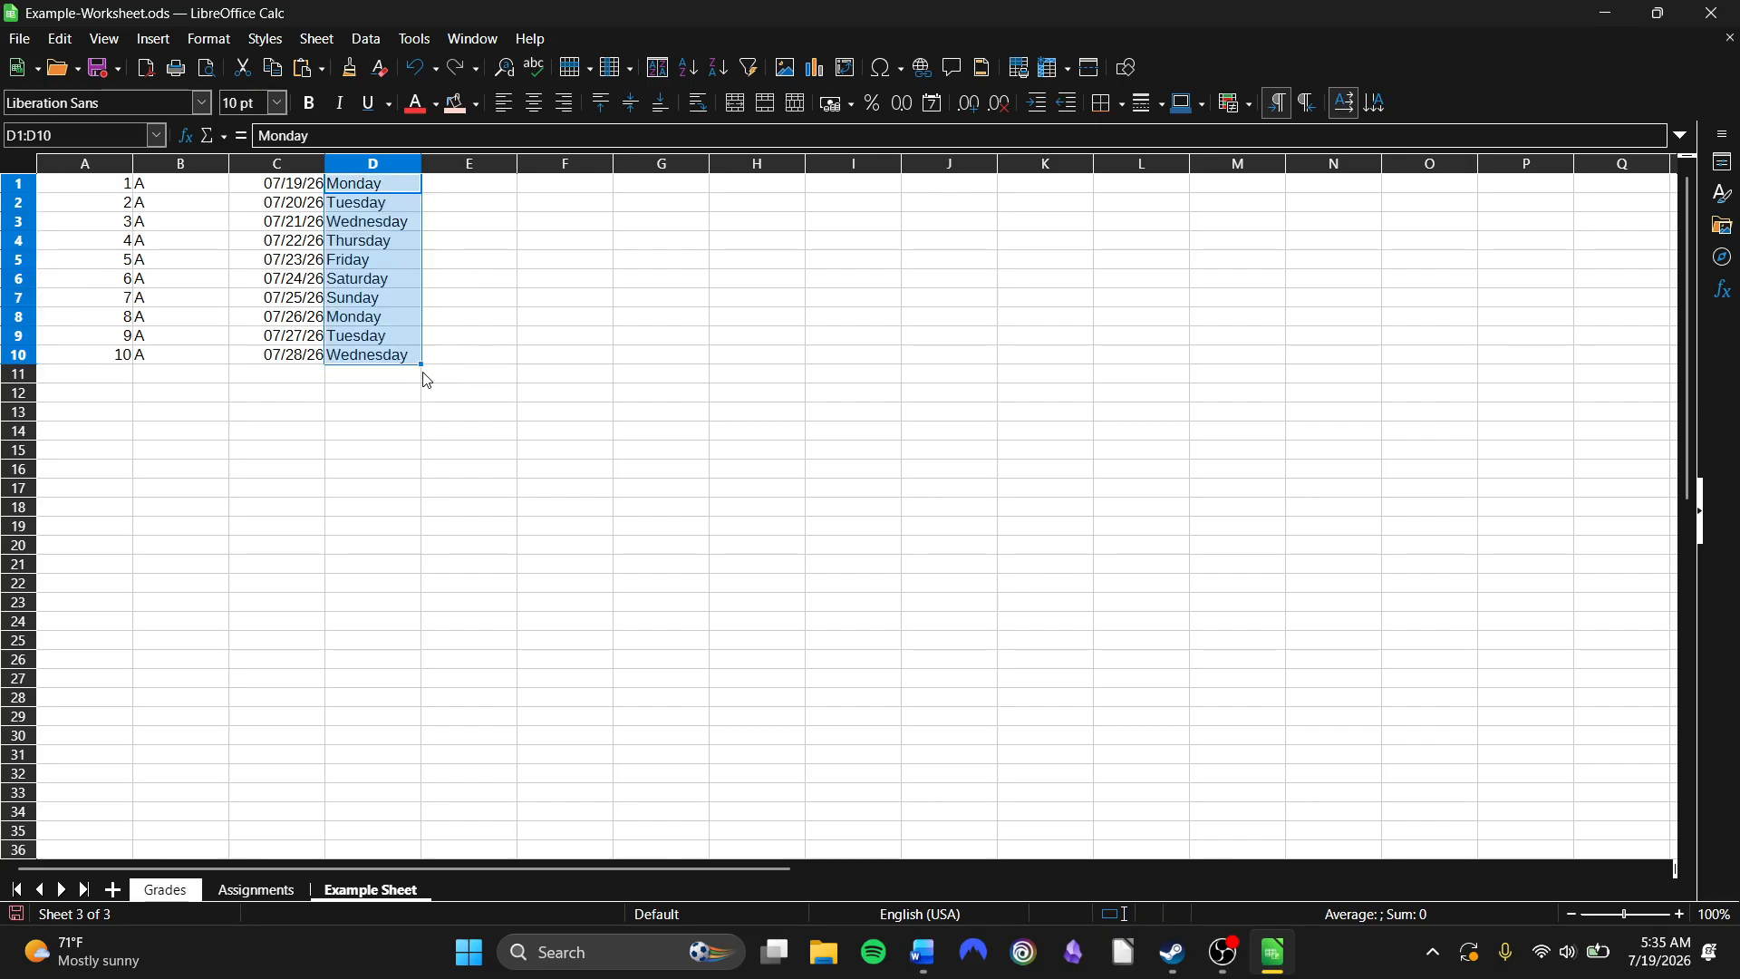
left_click(501, 393)
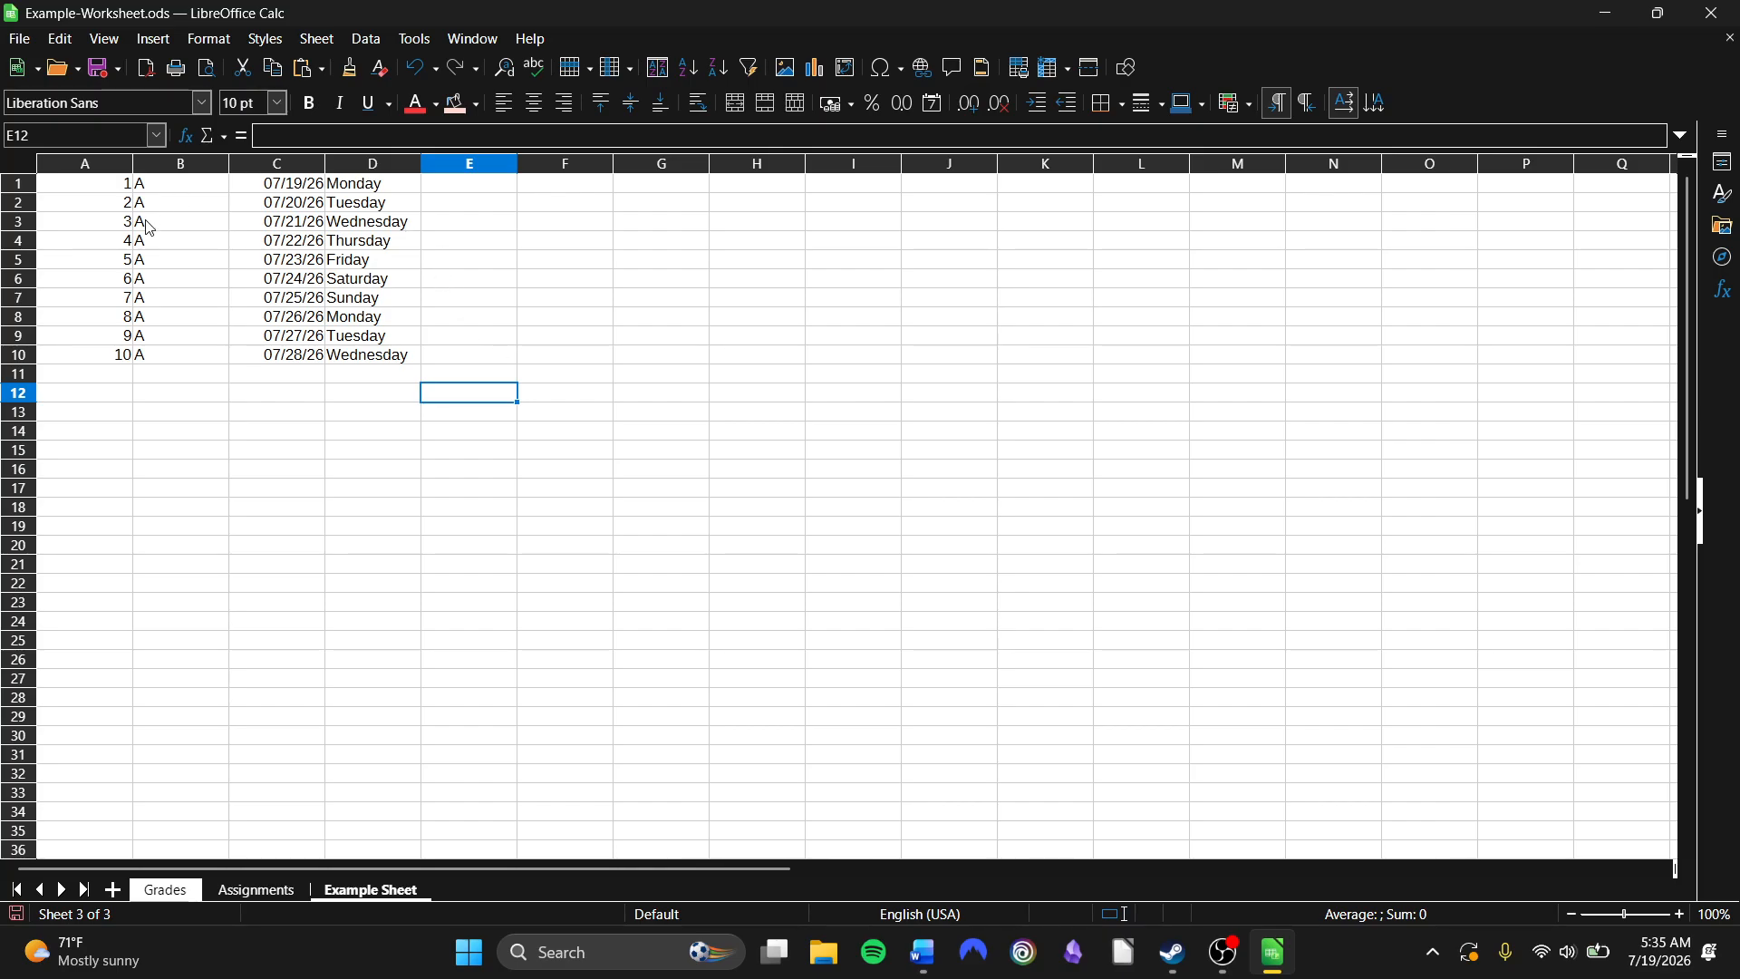
Clear the contents of the range A1:D10, keeping the default selection of content types to delete.
left_click(376, 372)
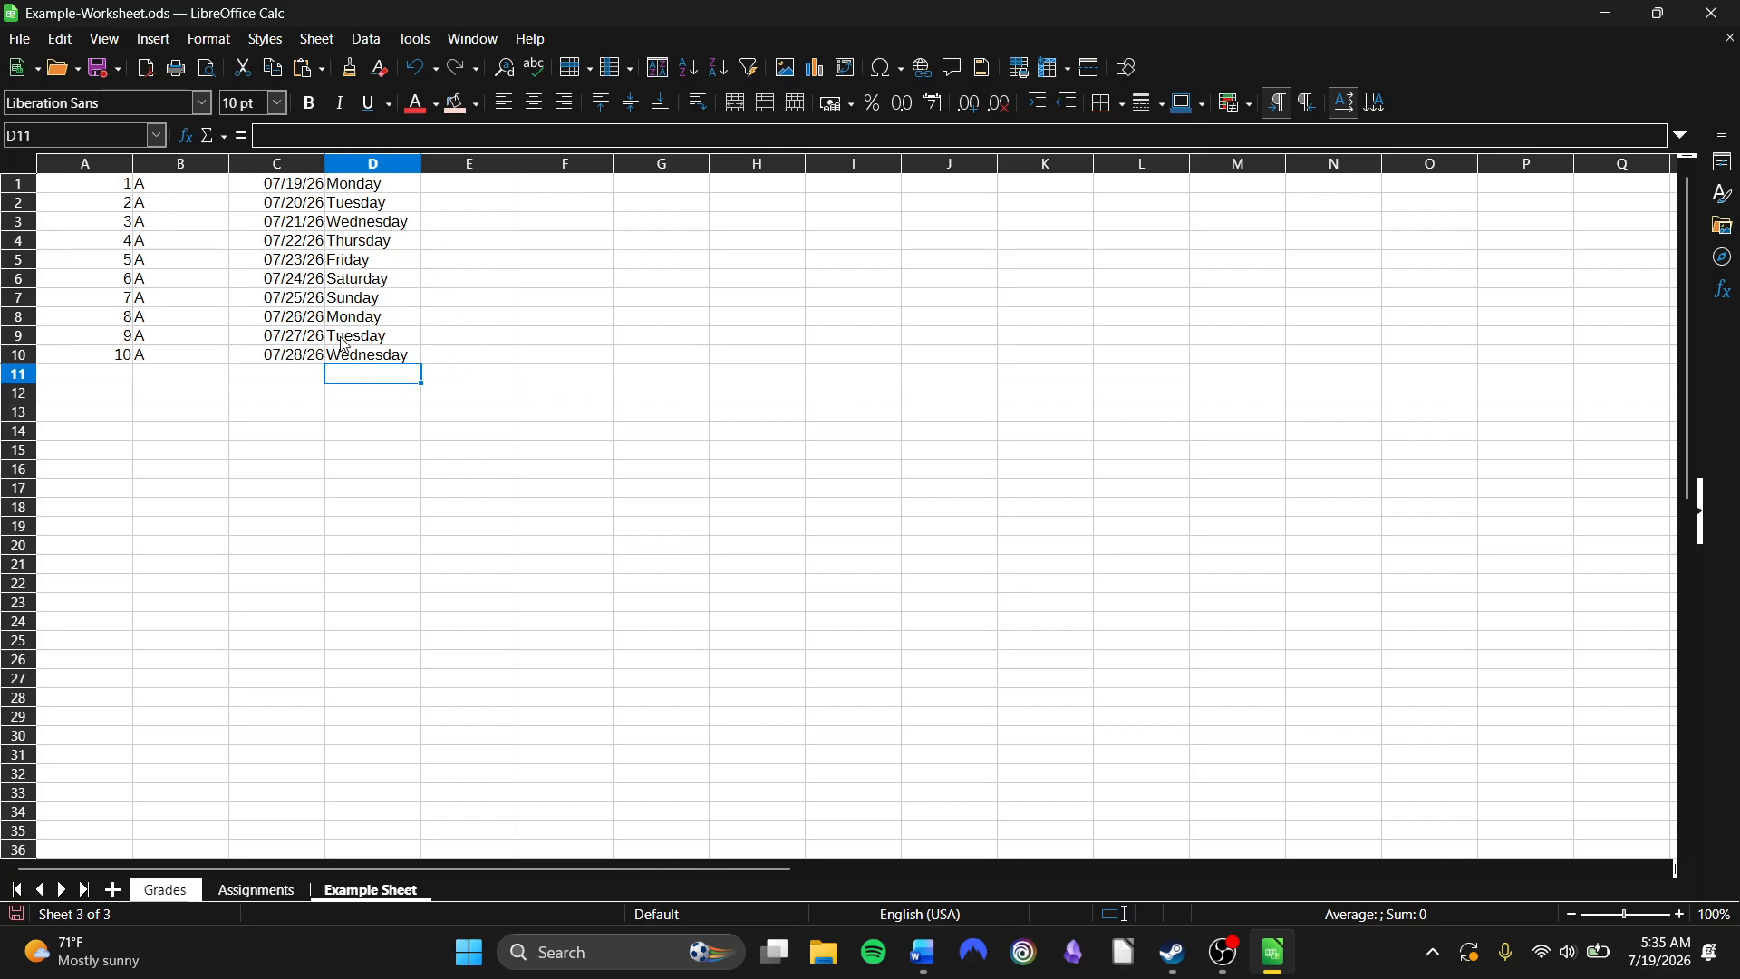
left_click_drag(343, 347, 51, 177)
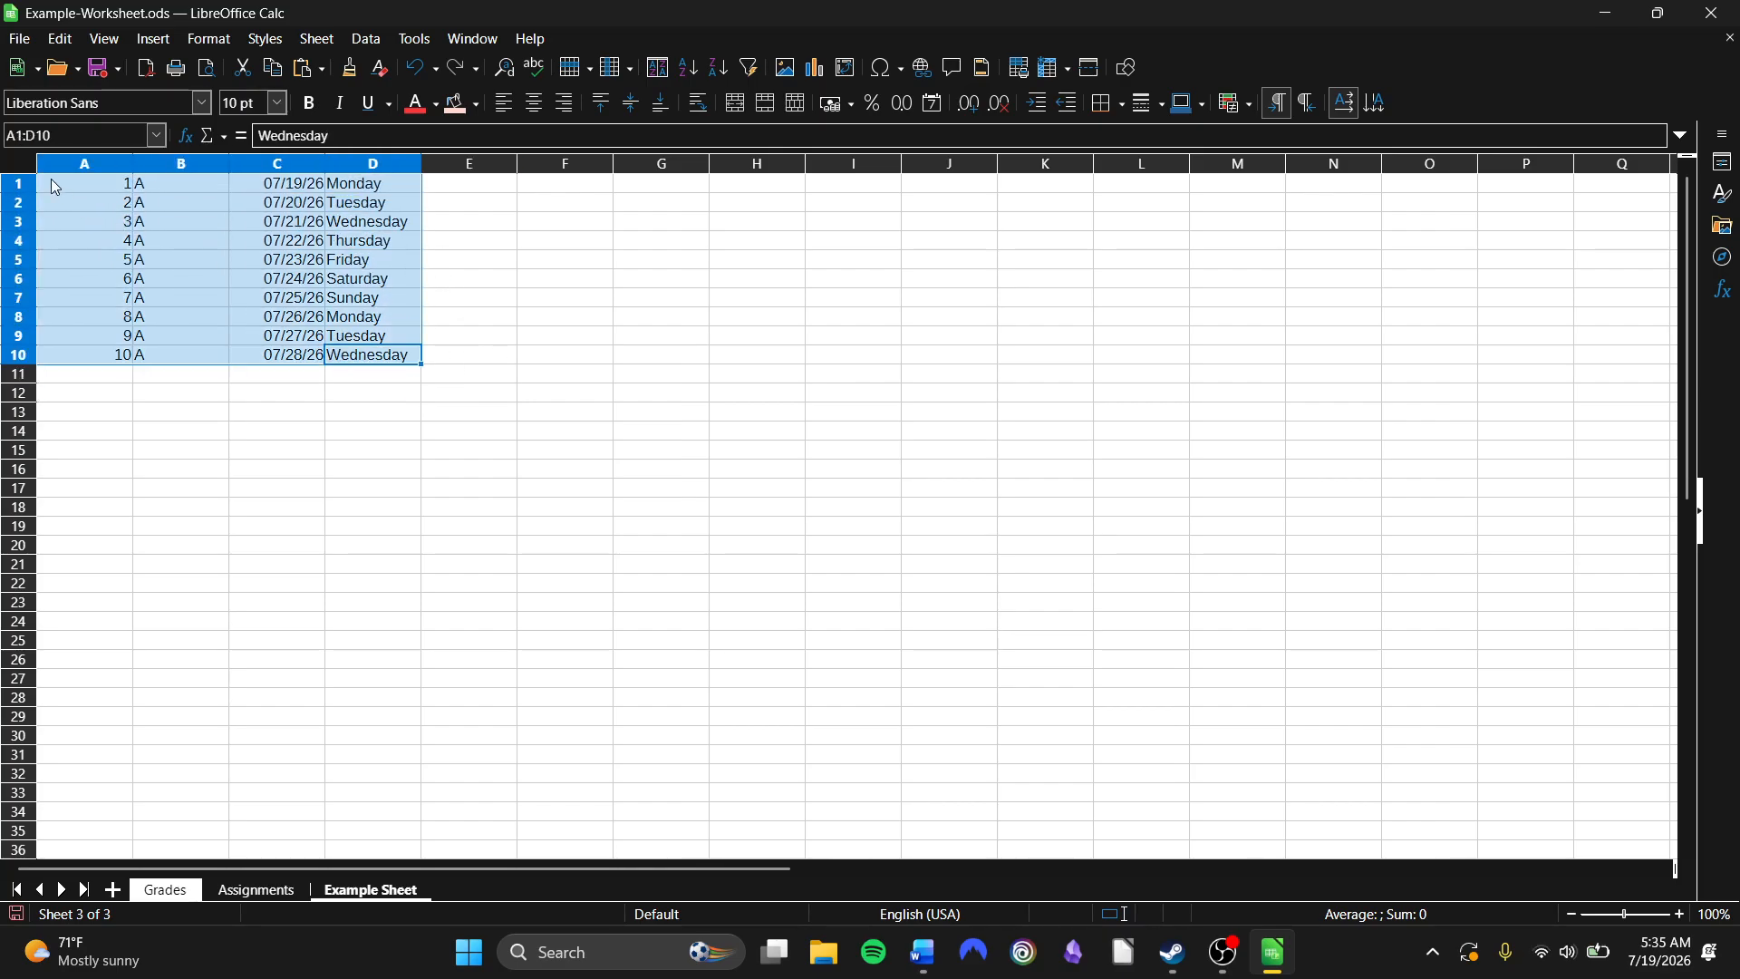
right_click(286, 193)
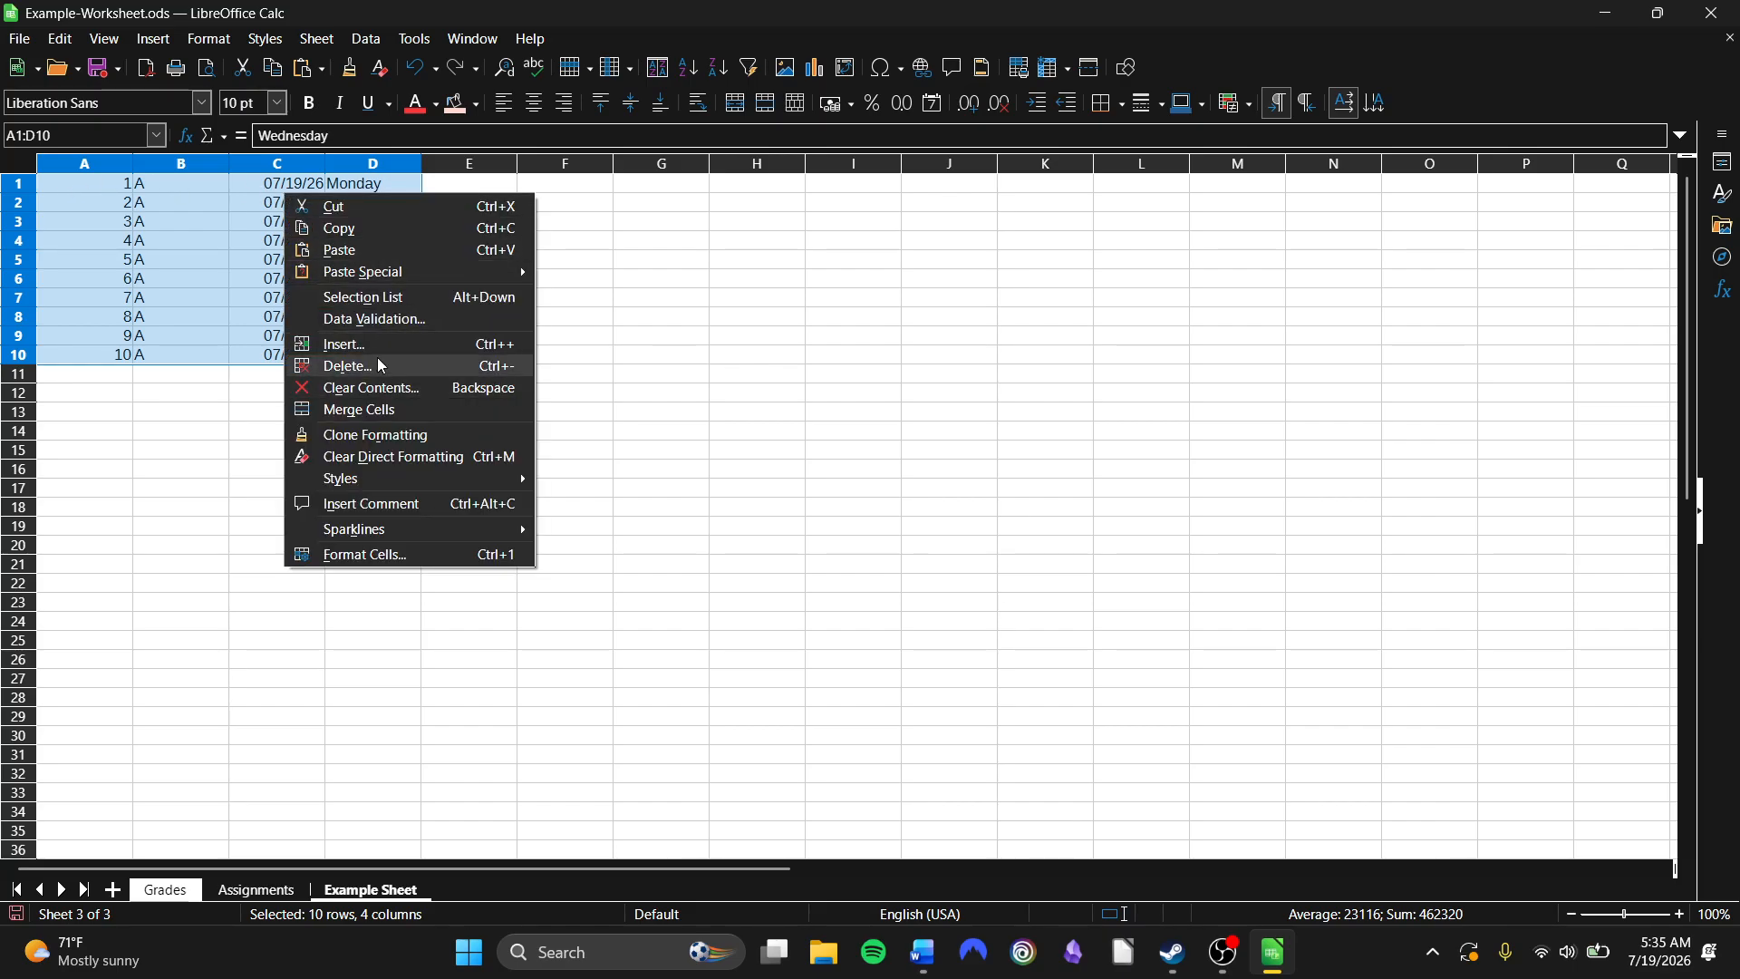
left_click(512, 387)
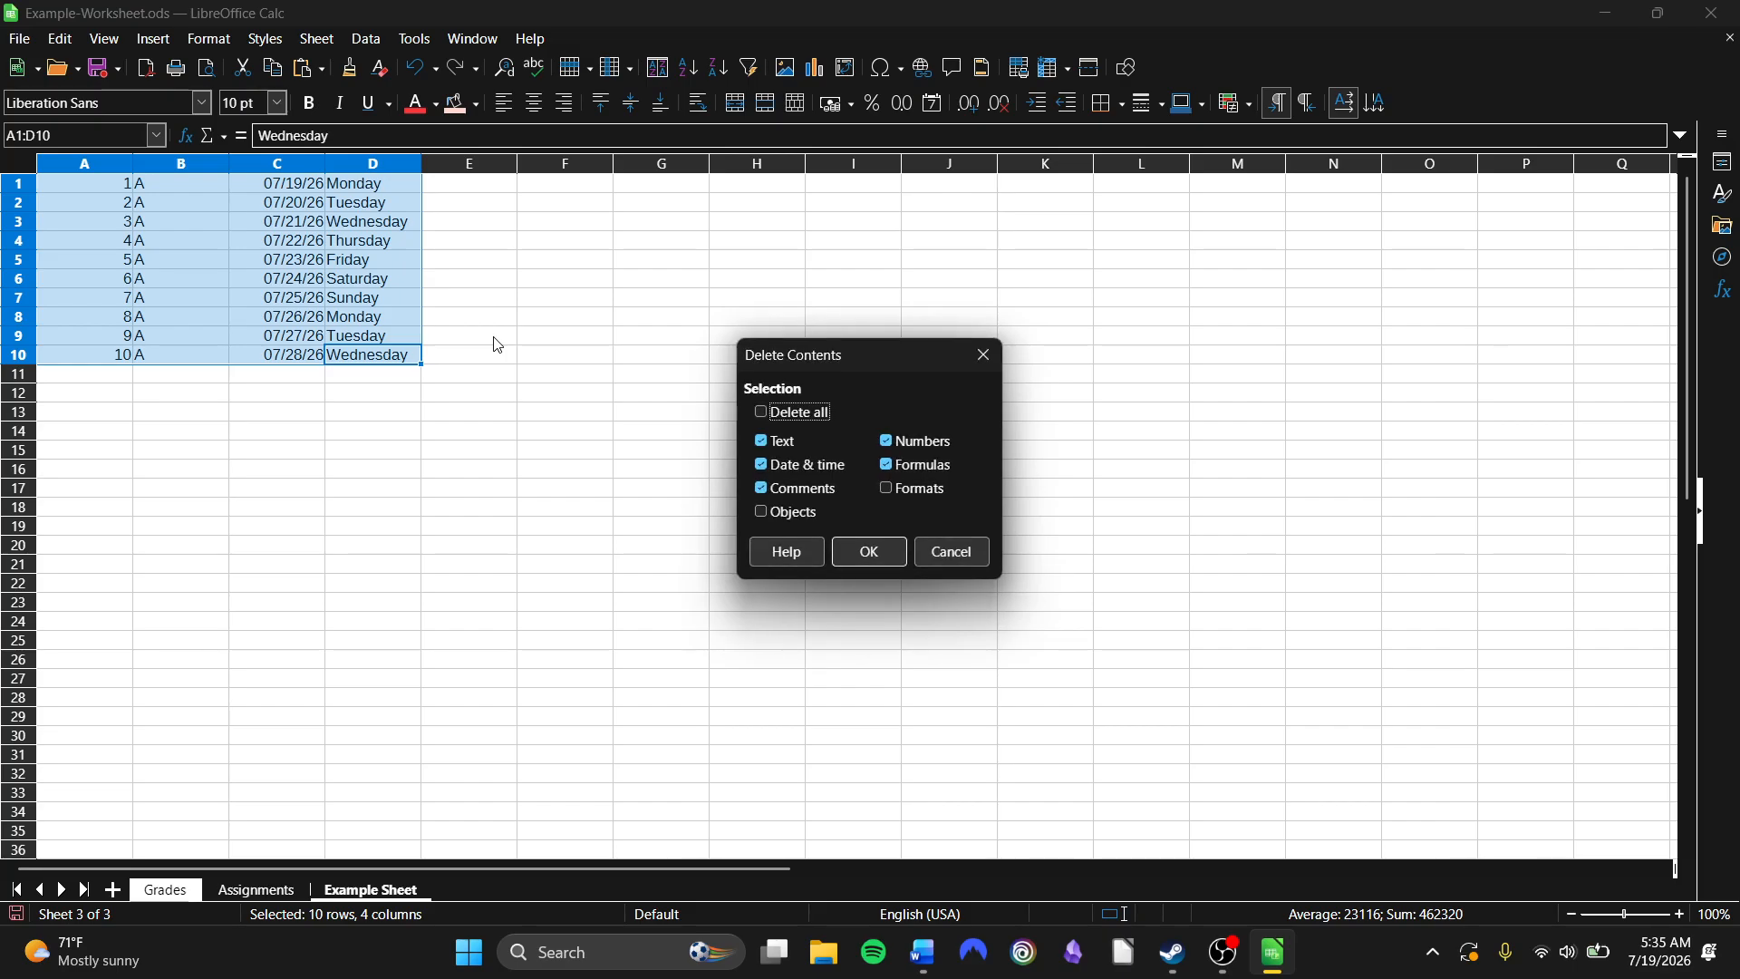
left_click(898, 550)
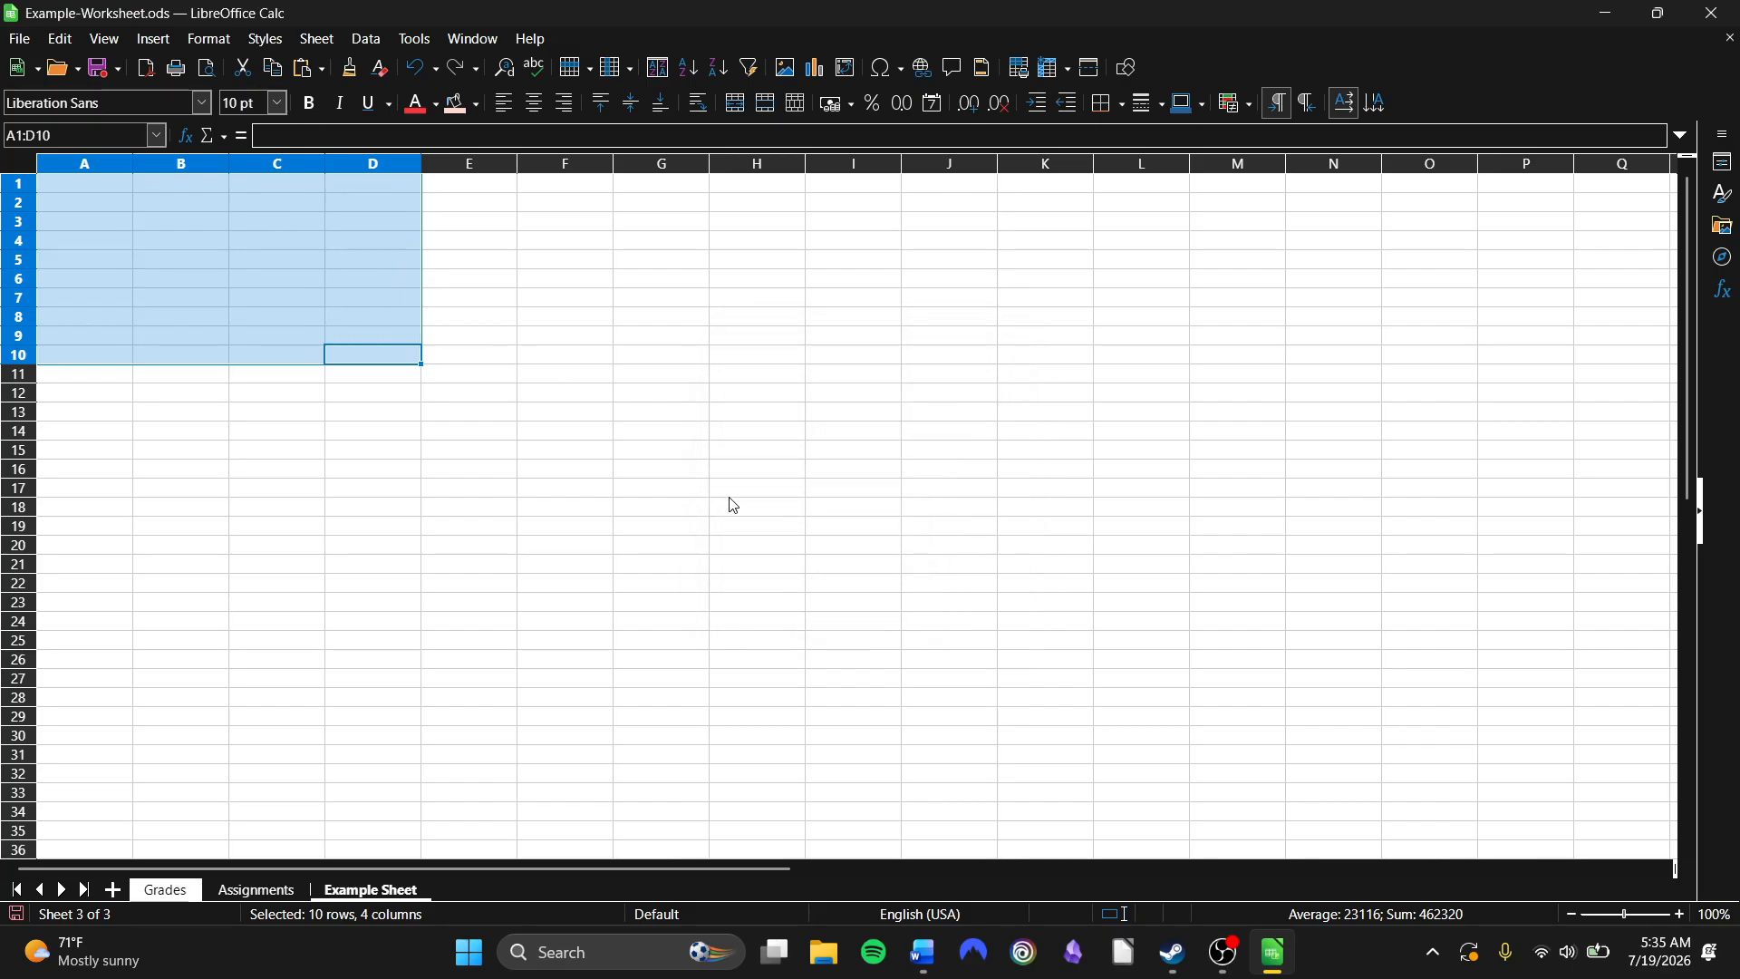
left_click(557, 455)
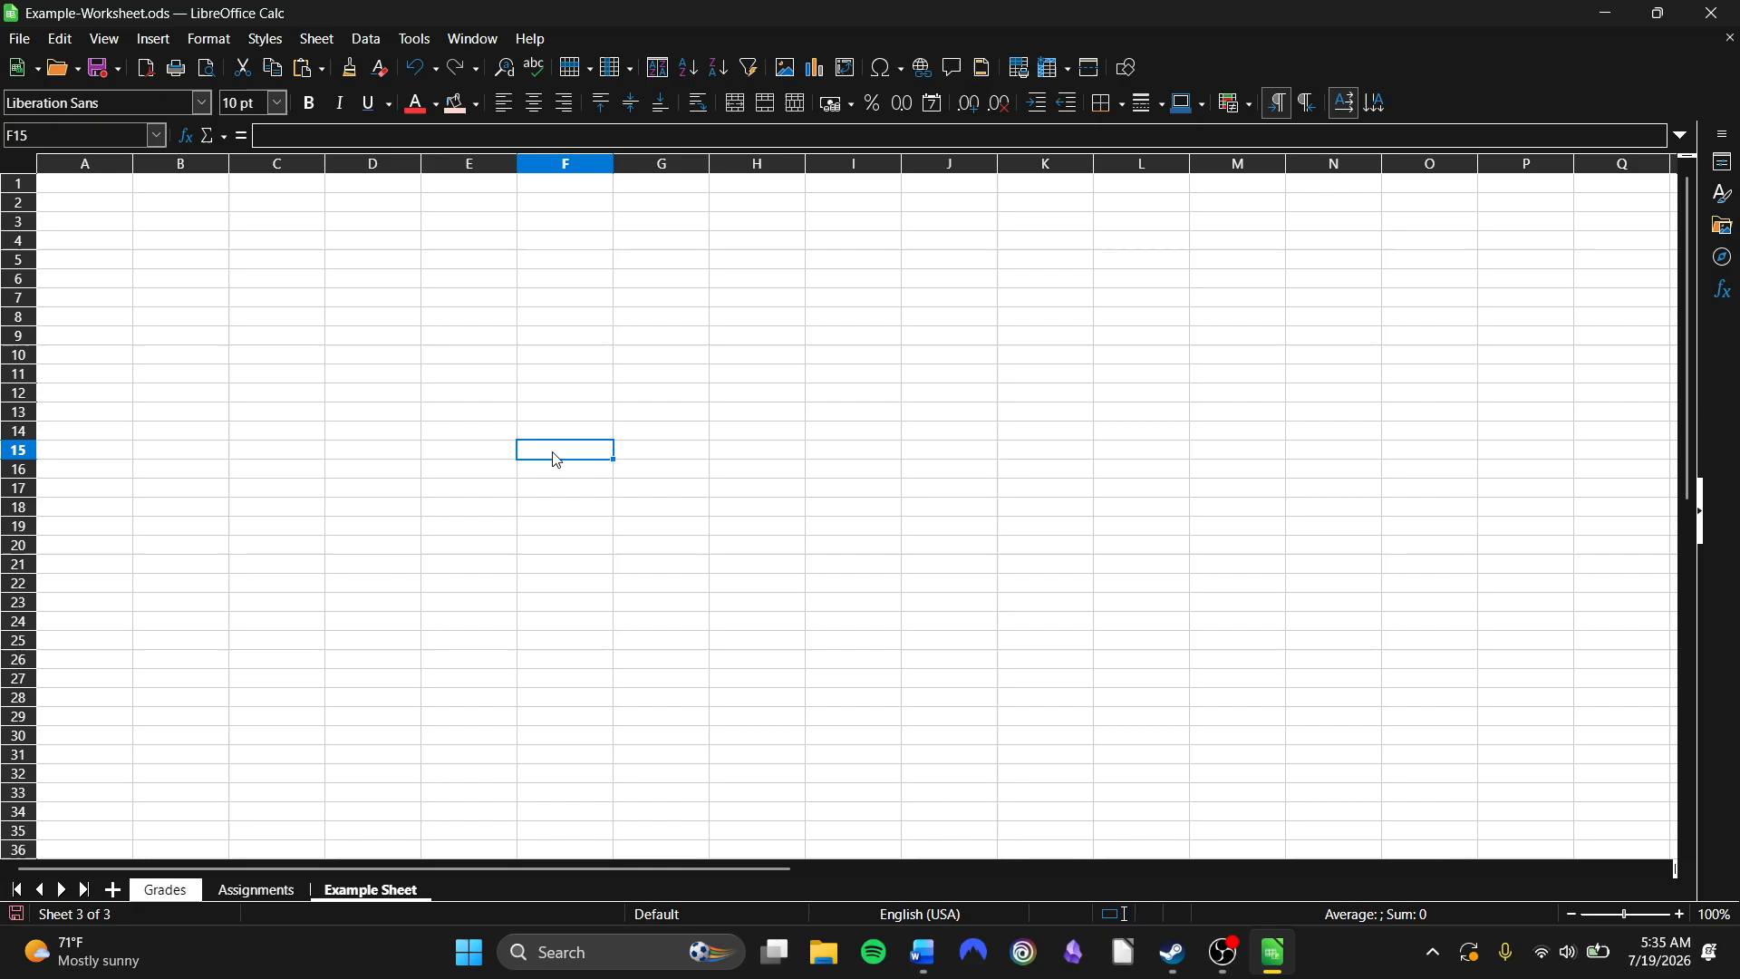
Enter the number 1 in cell A1 of the emptied sheet.
left_click(118, 191)
type("1")
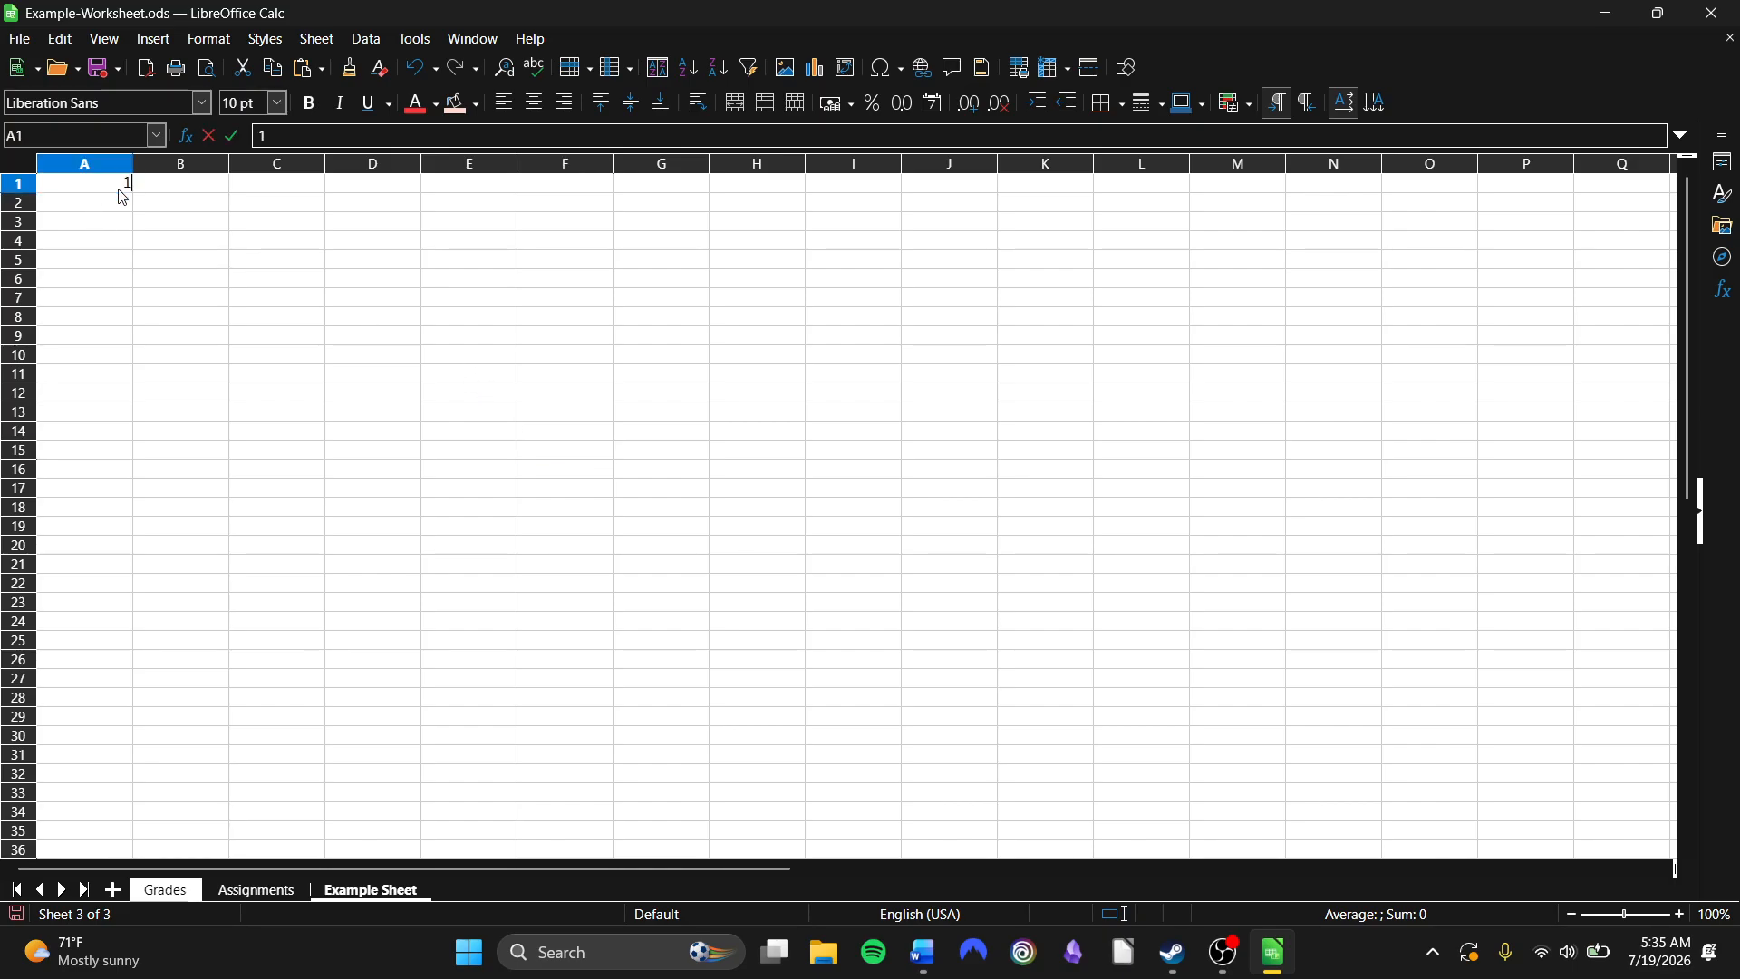
left_click(154, 223)
scroll(116, 211, "up", 6, "ctrl")
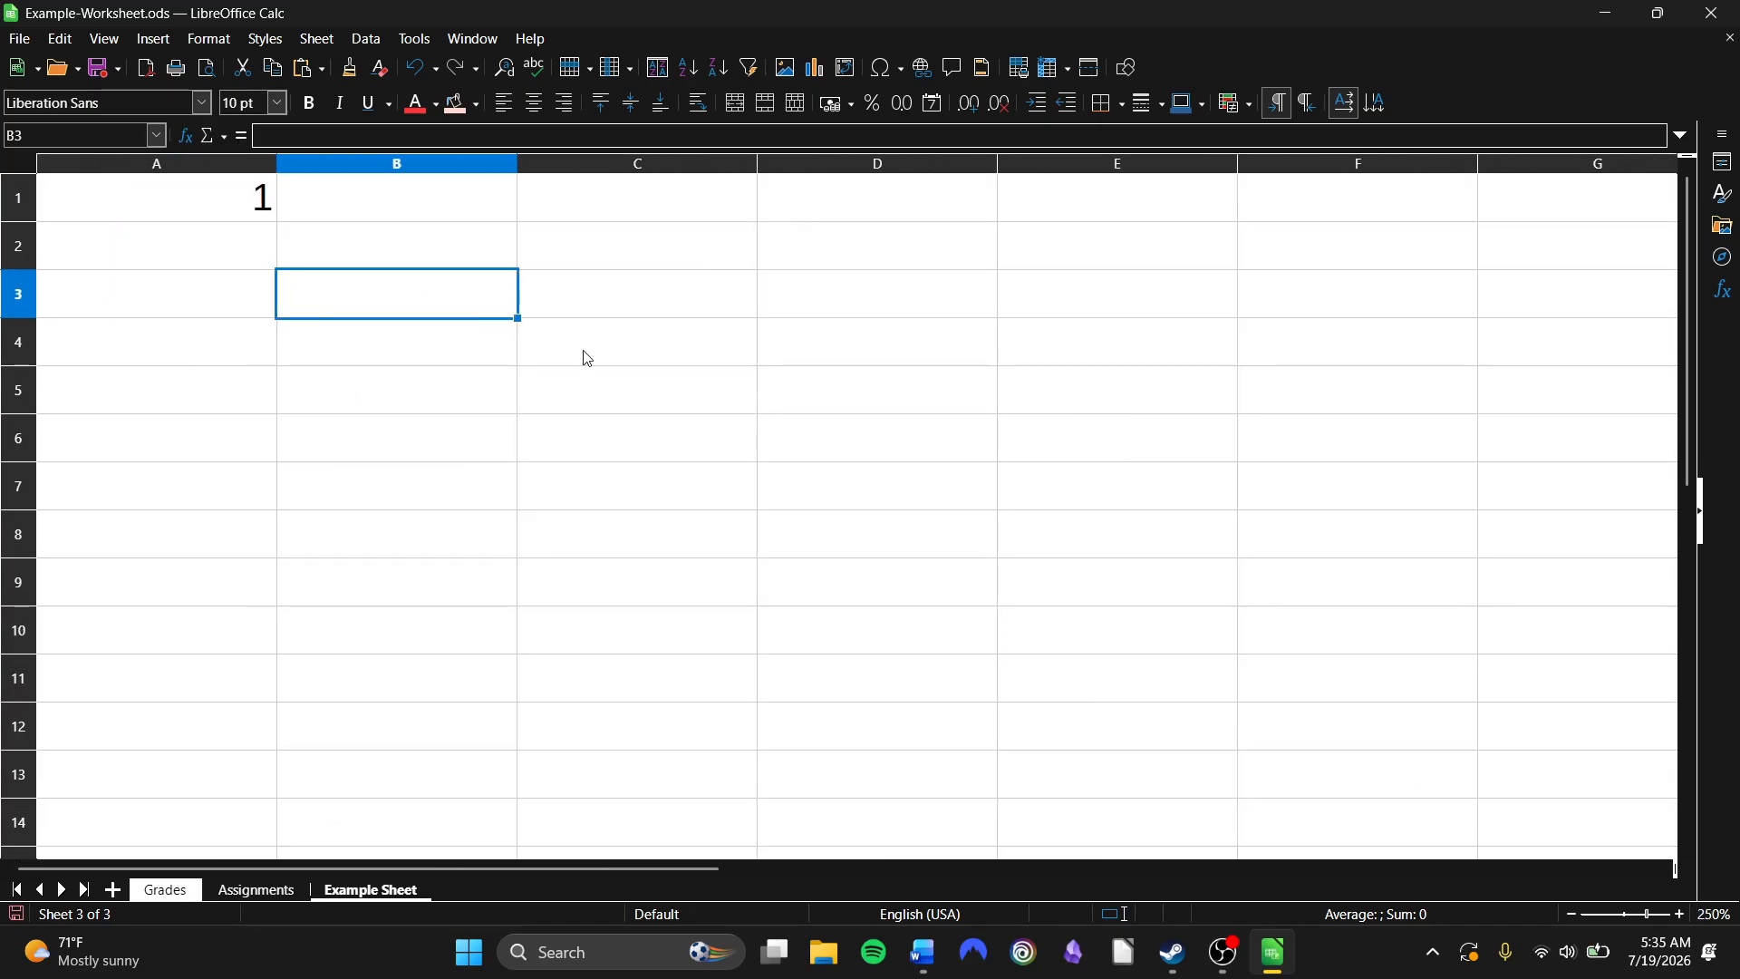
Format cell A1 as currency with the USD $ English (USA) default.
left_click(217, 208)
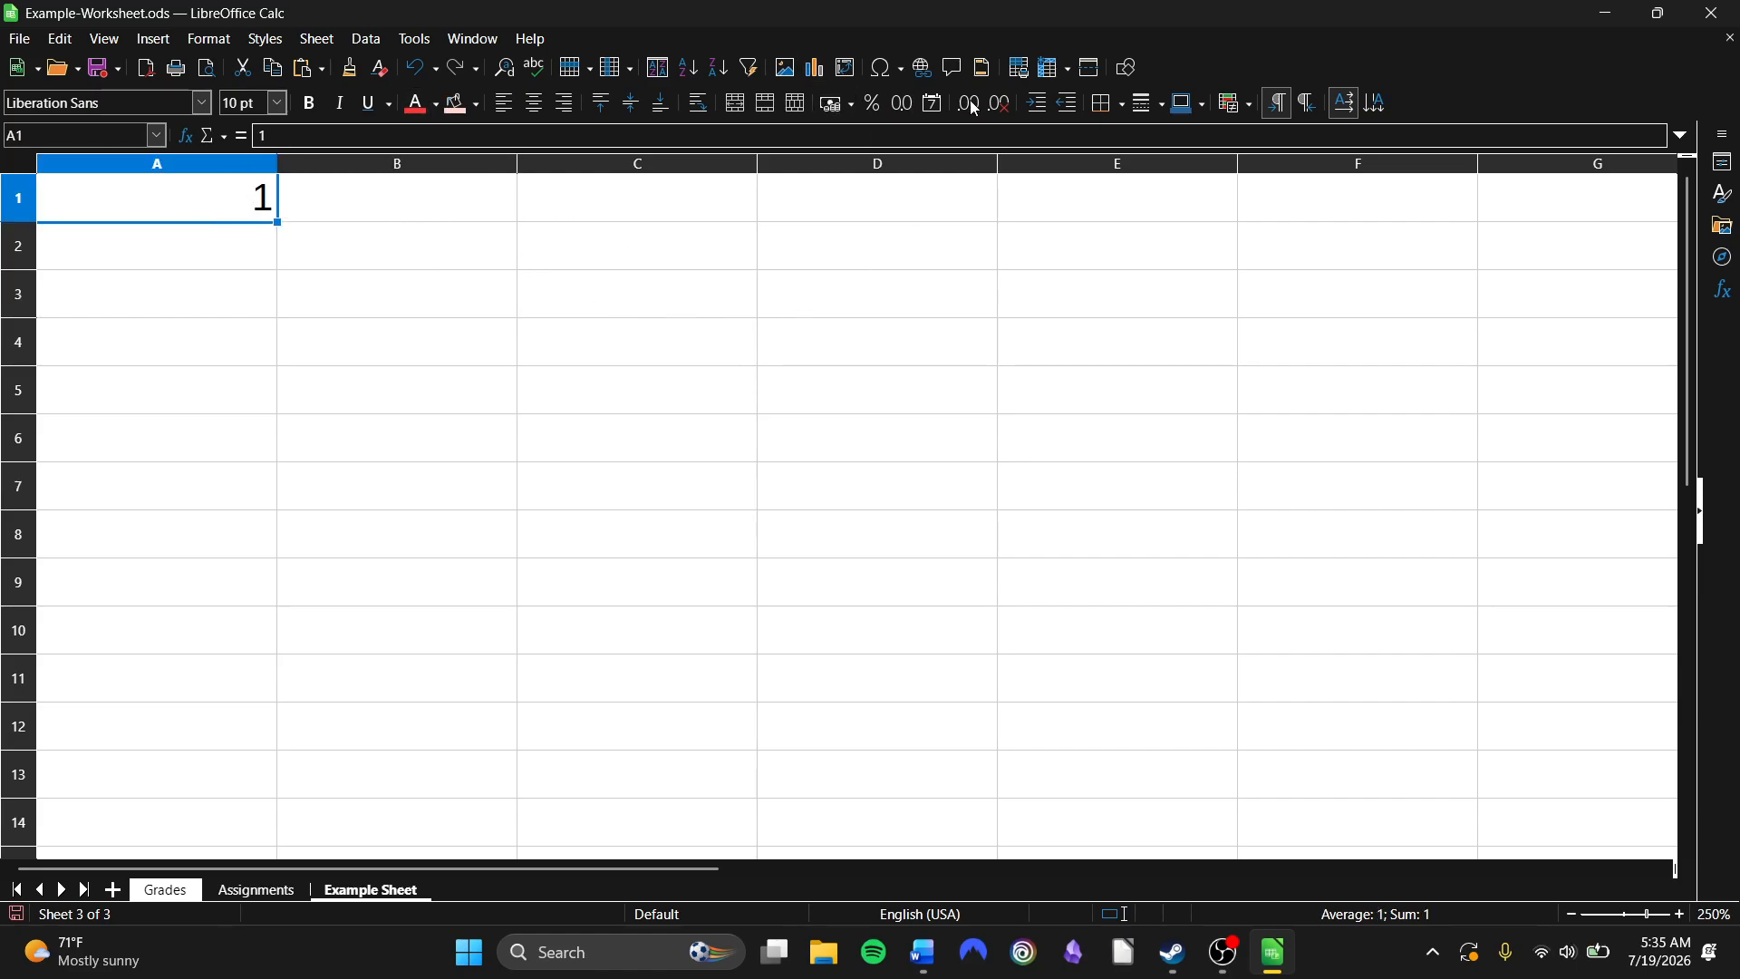
left_click(852, 107)
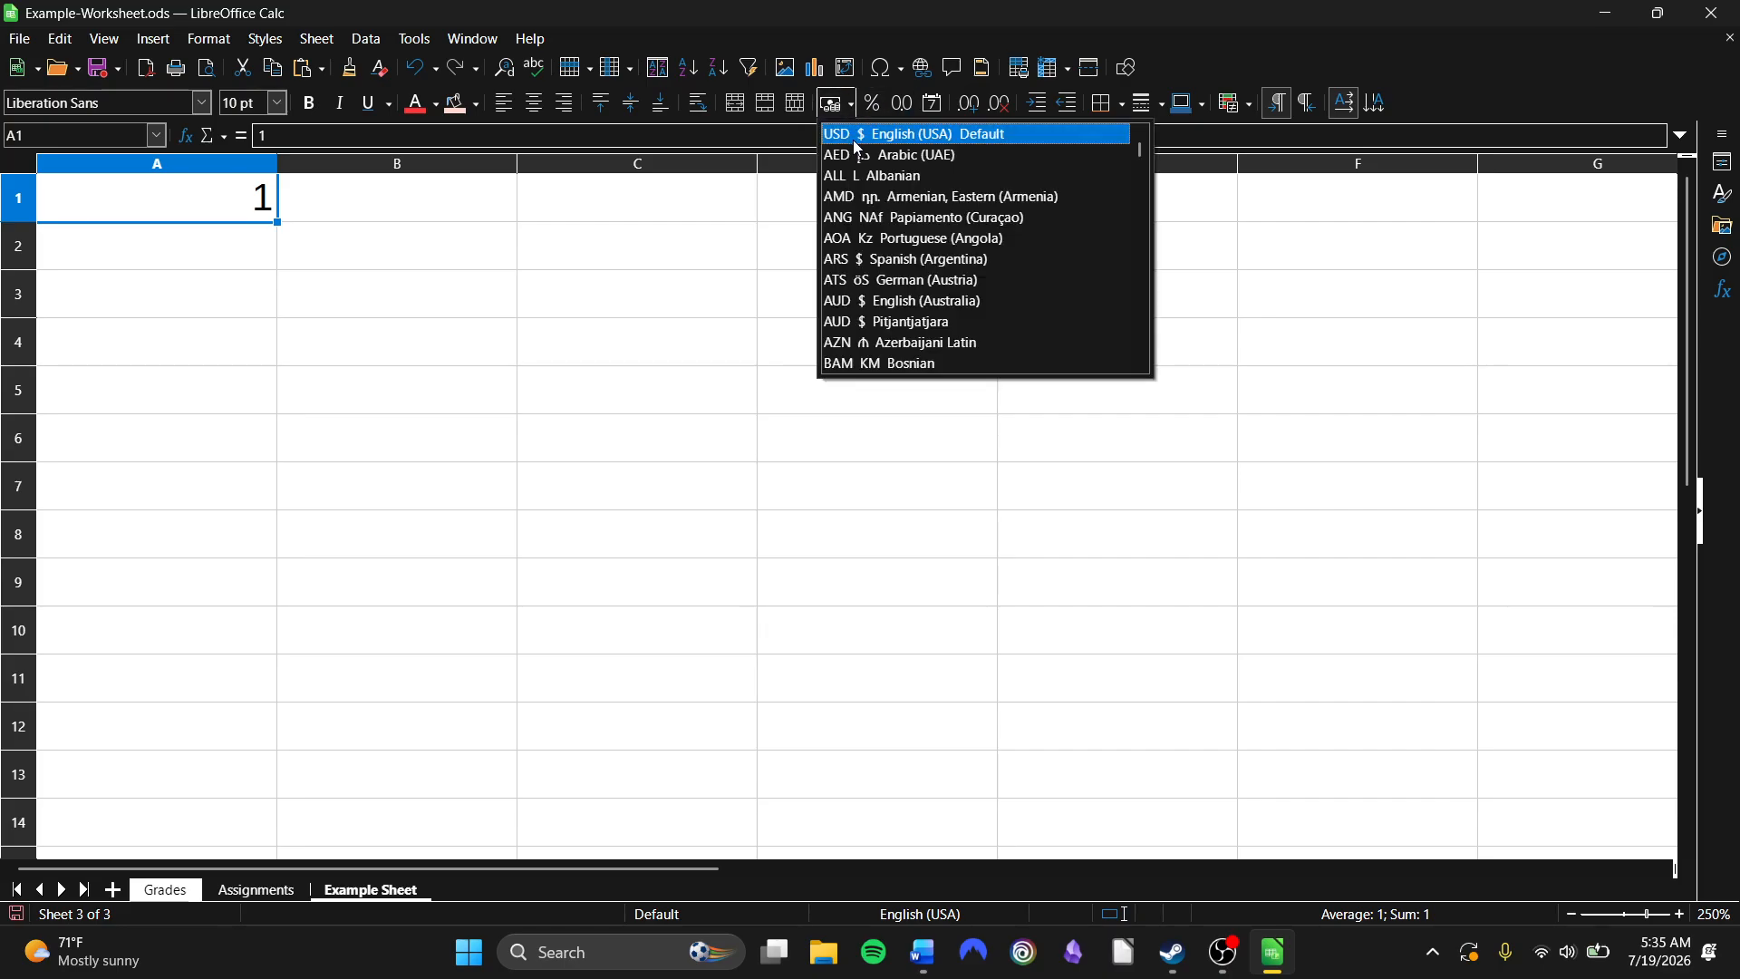
left_click(857, 142)
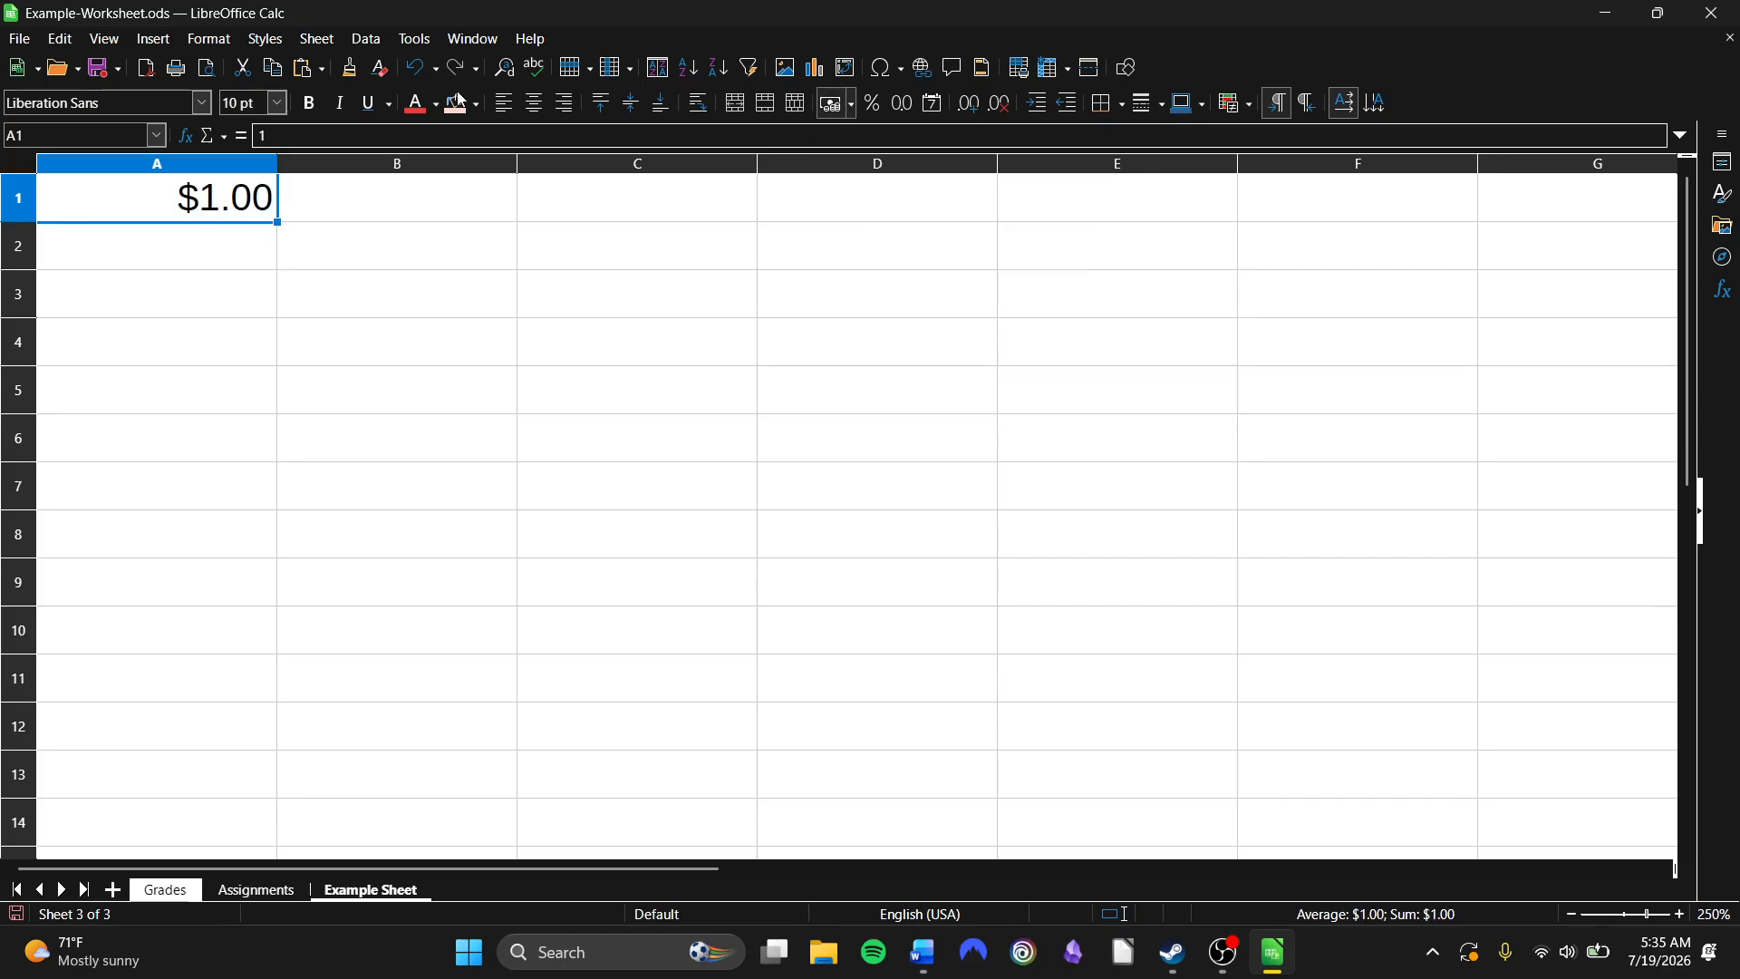
Change the currency format of cell A1 to JPY.
left_click(856, 107)
scroll(964, 333, "down", 2)
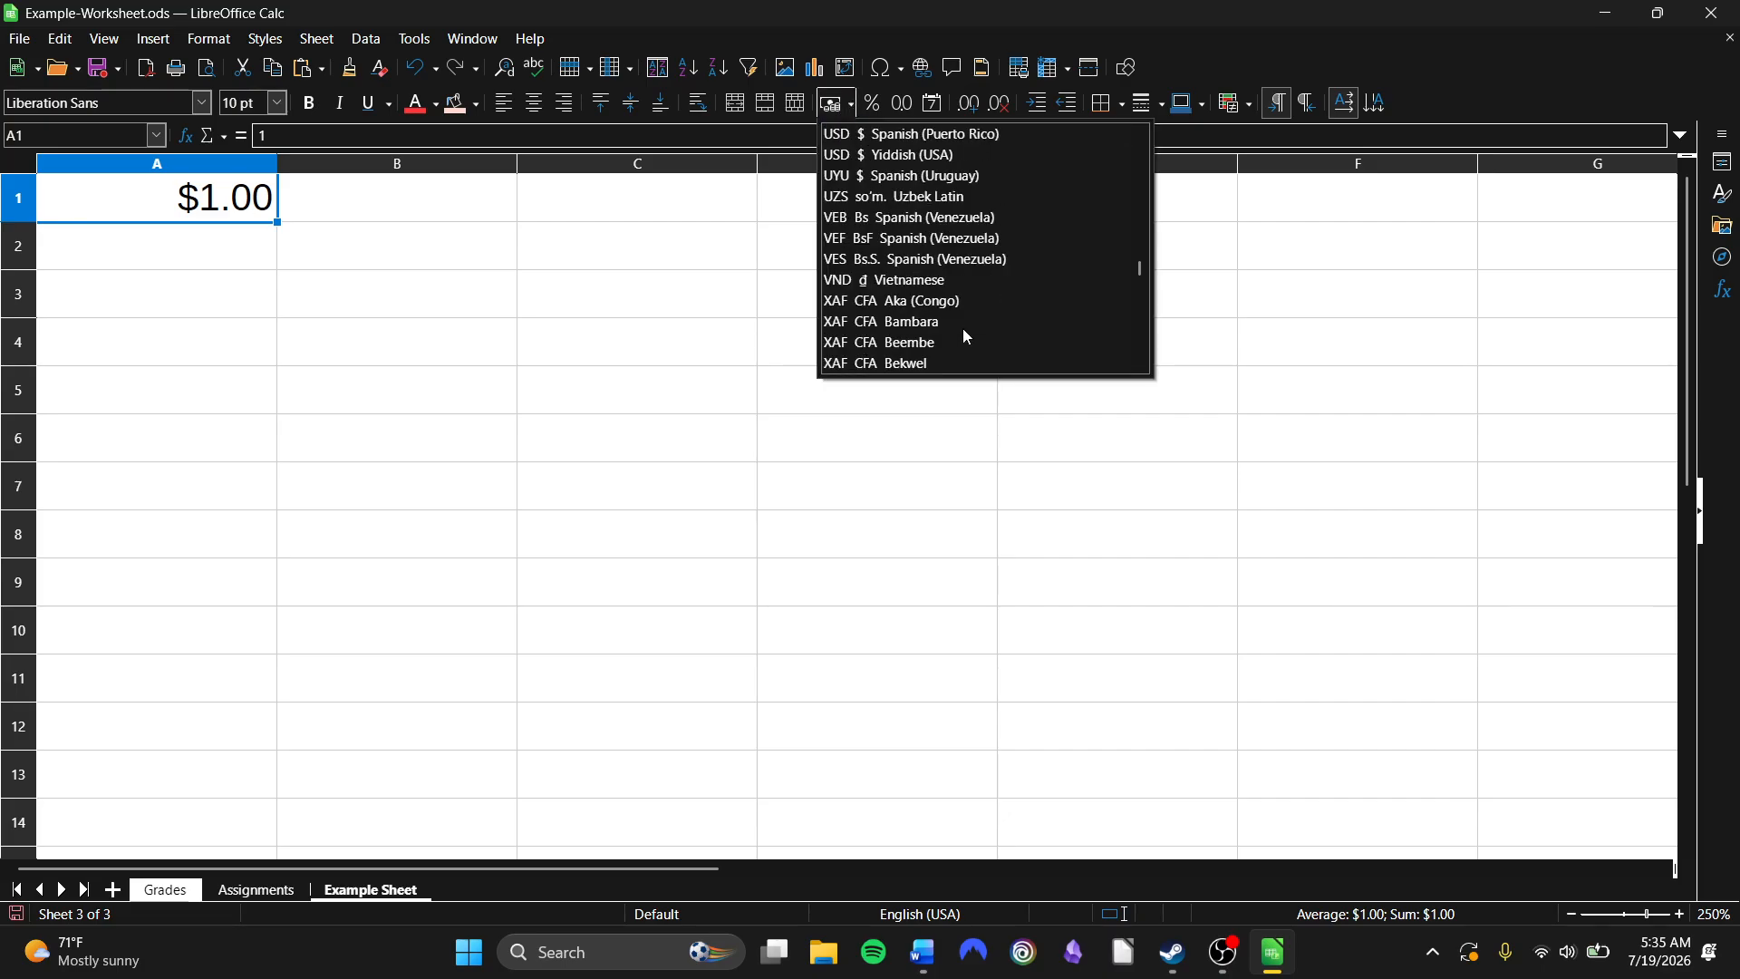
scroll(965, 335, "down", 12)
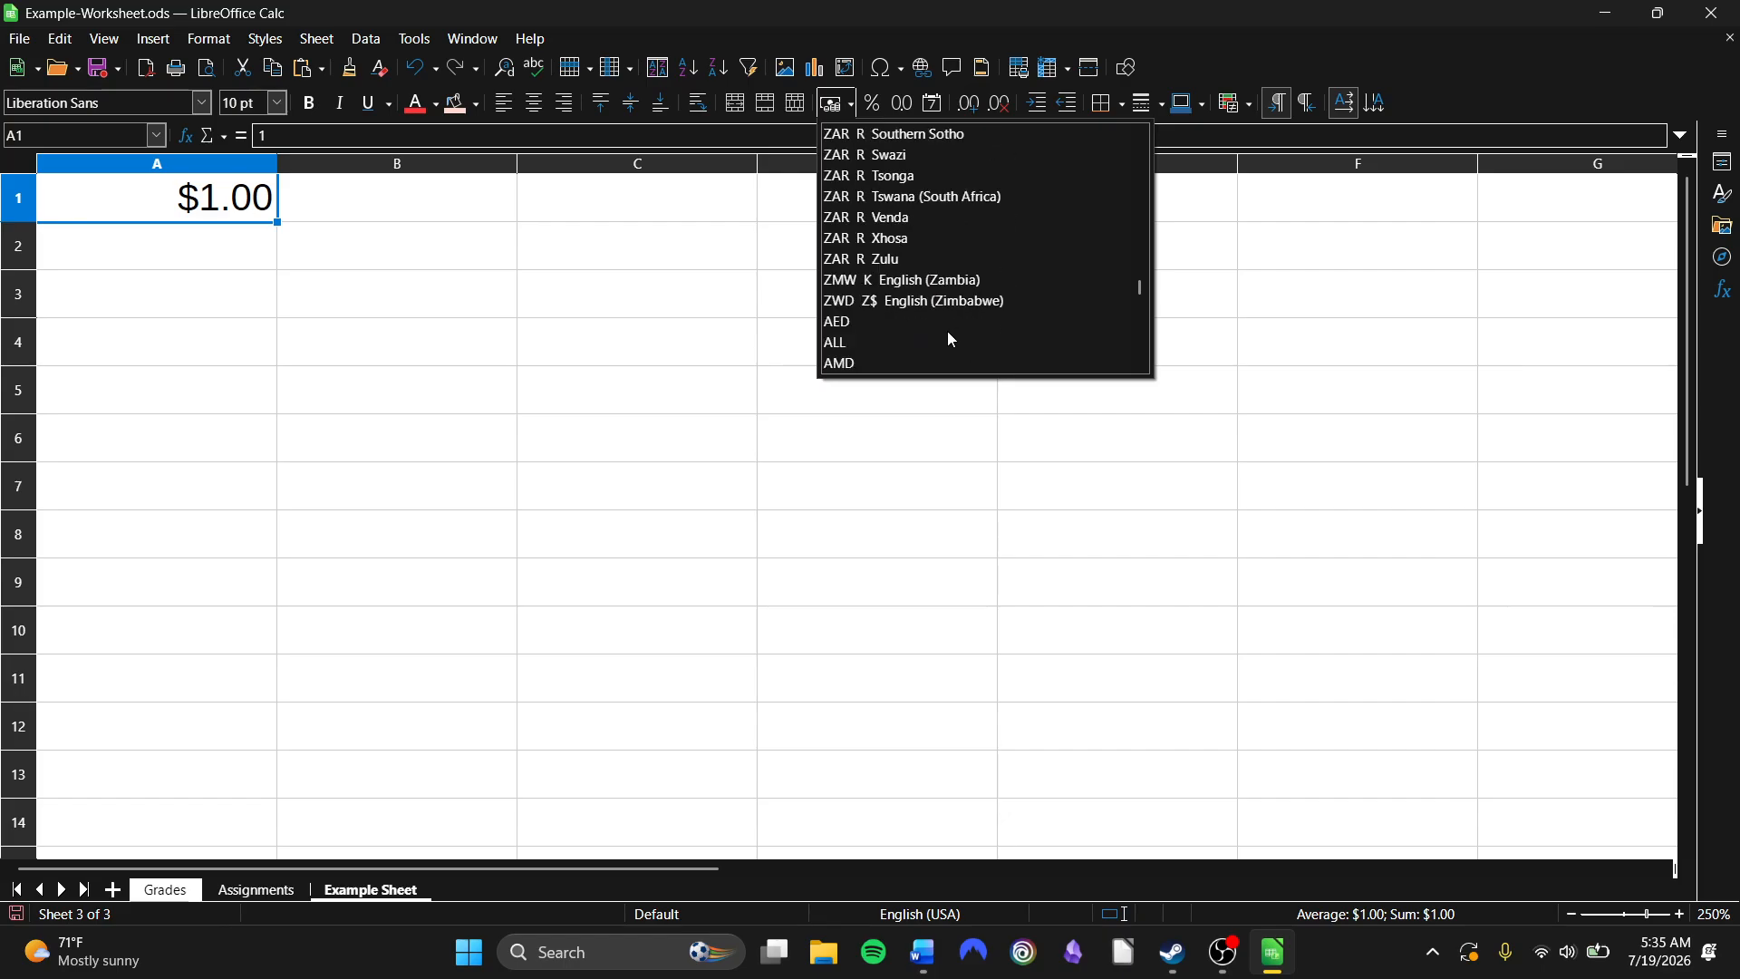
scroll(948, 333, "down", 20)
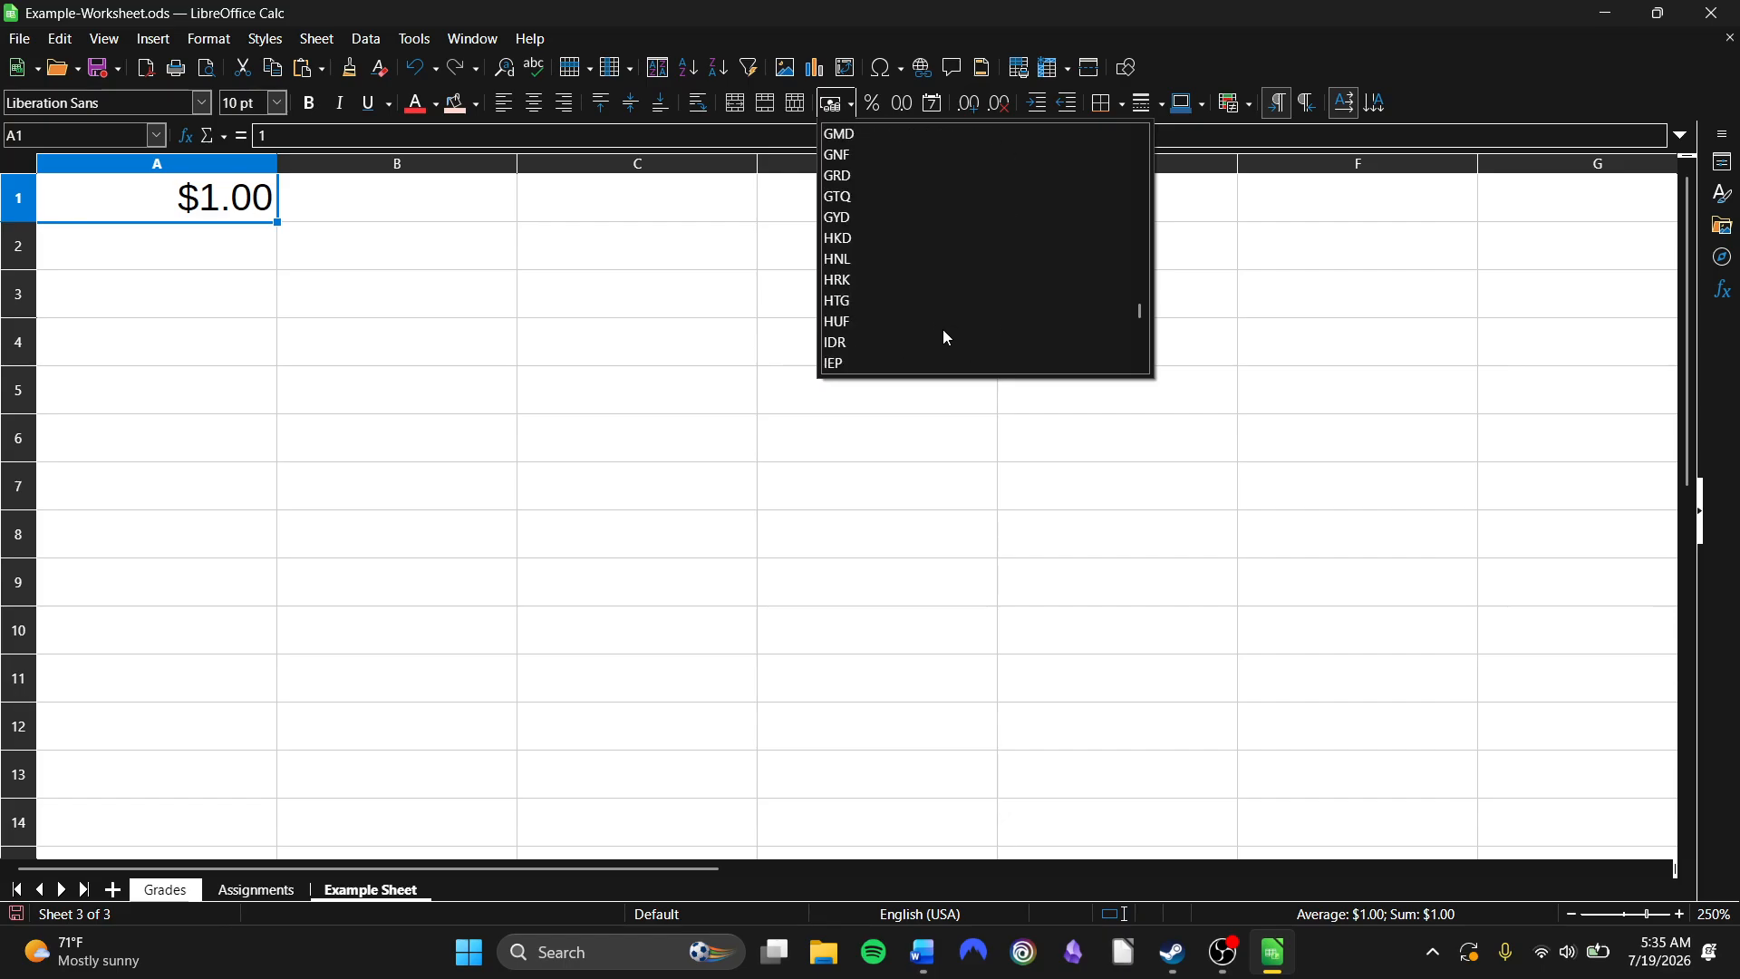
scroll(942, 338, "down", 3)
left_click(877, 366)
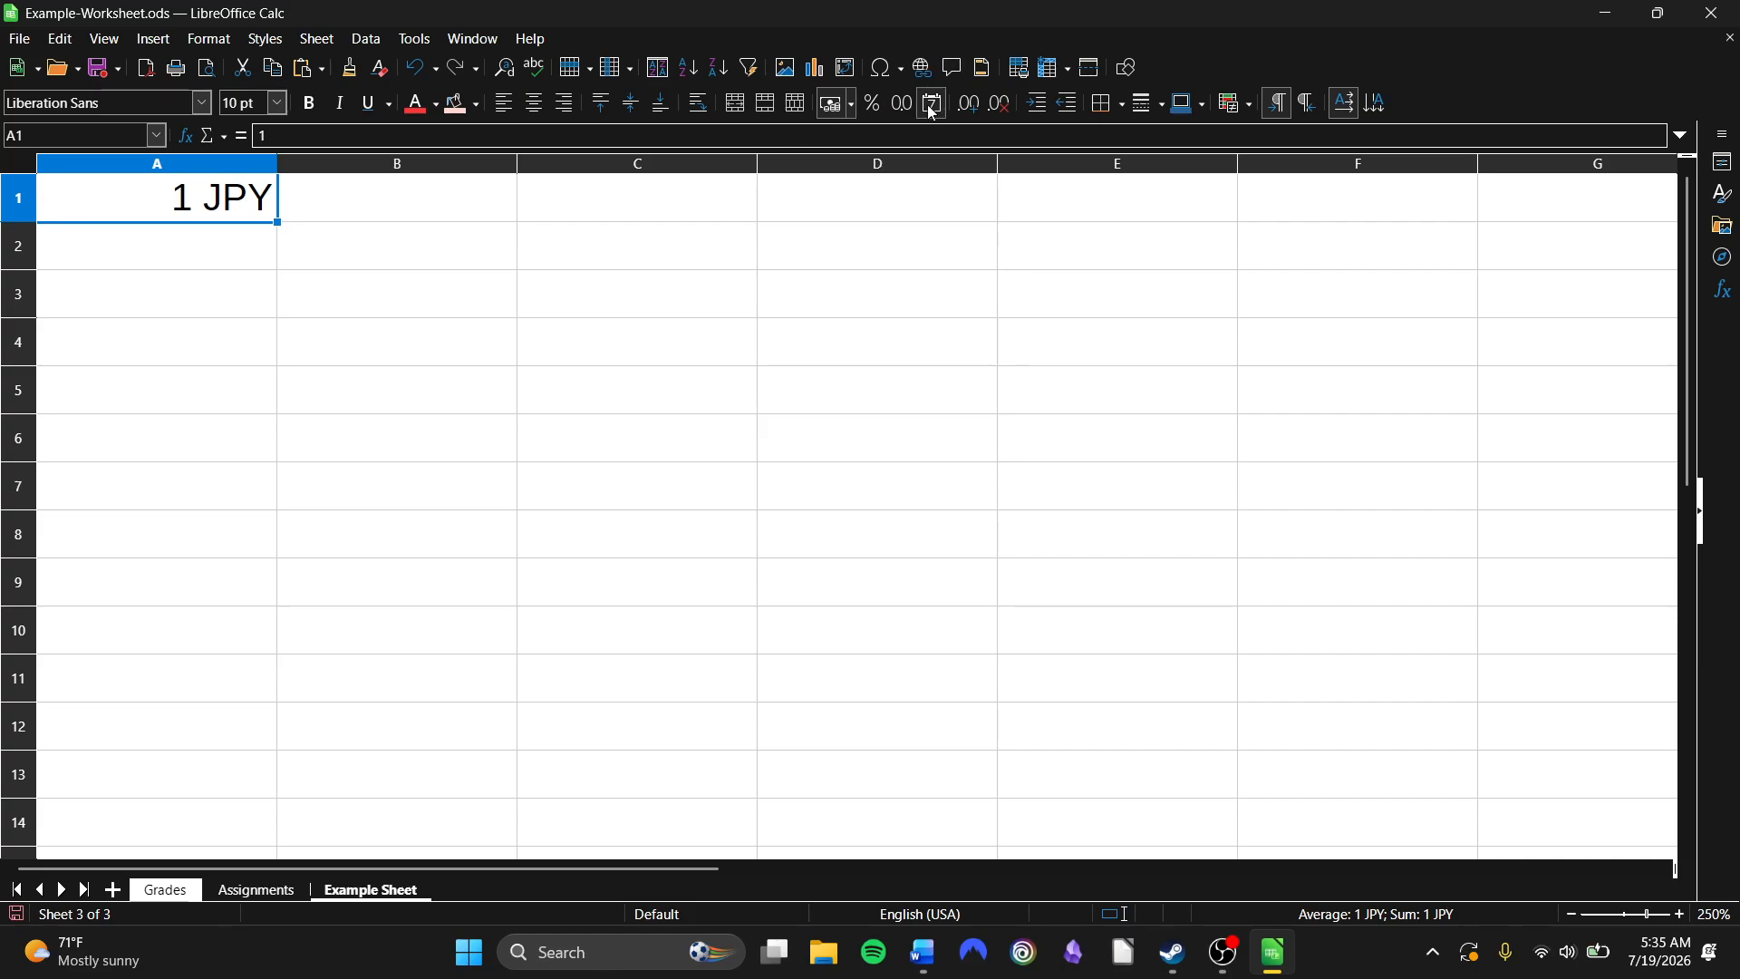
Look through the available currency formats for cell A1, from the regional entries to the plain currency codes, without choosing one.
left_click(863, 107)
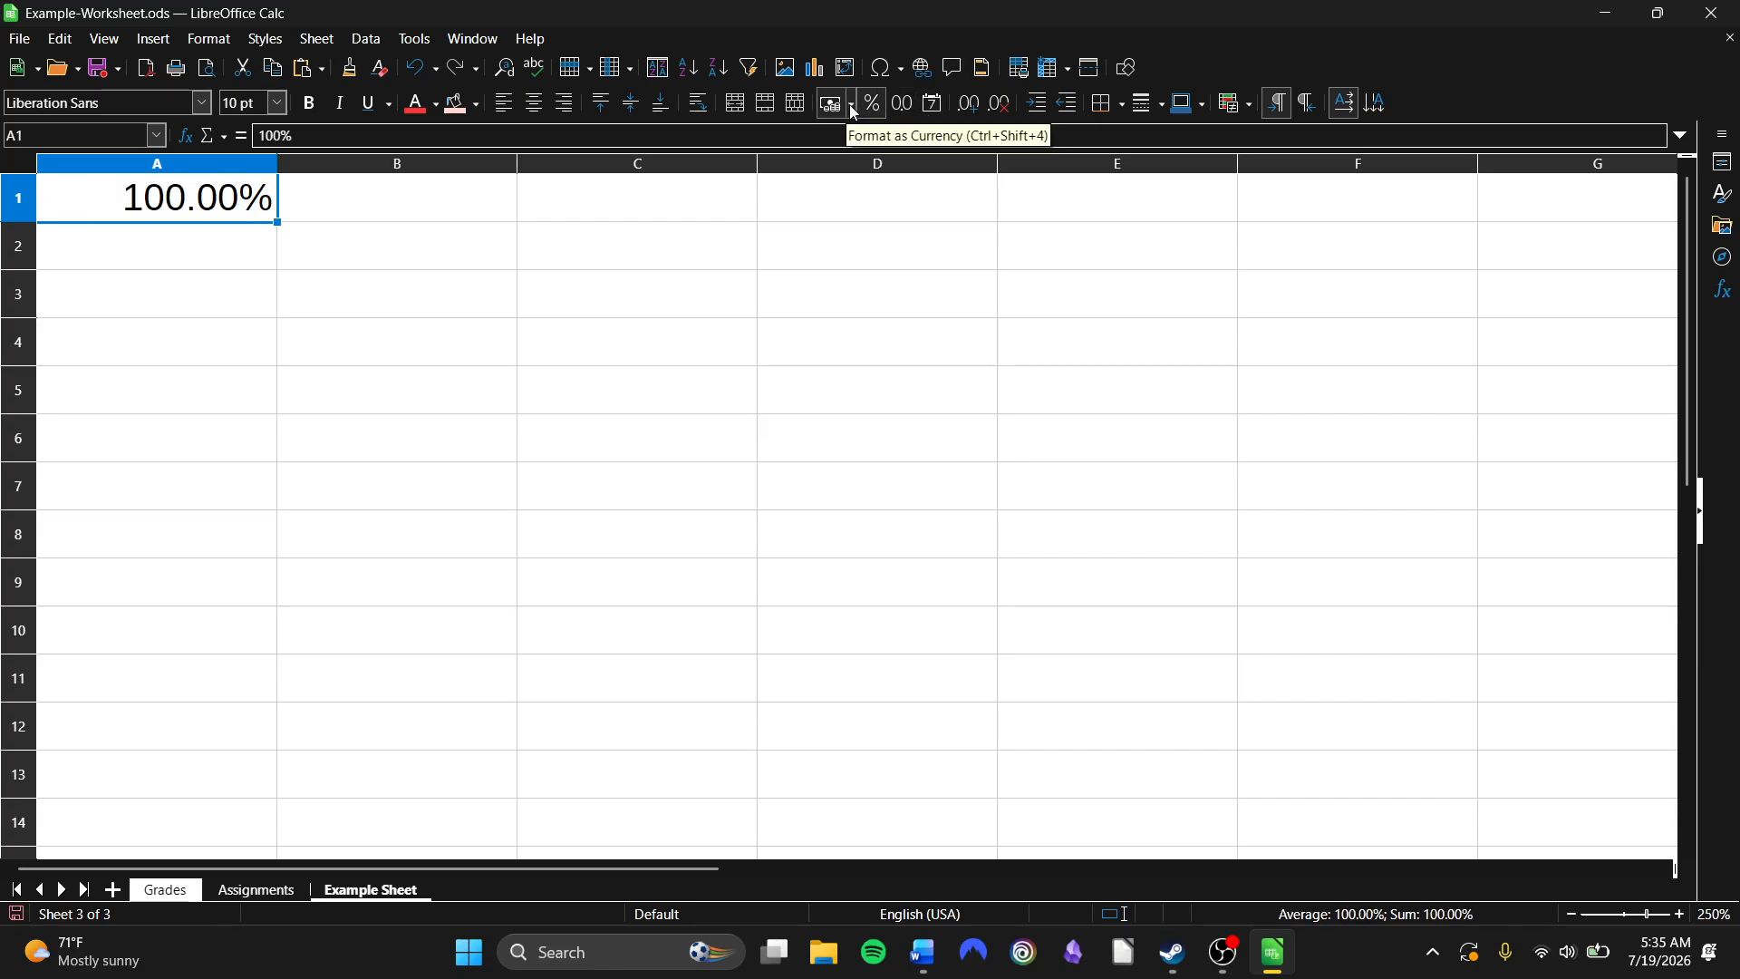
left_click(417, 68)
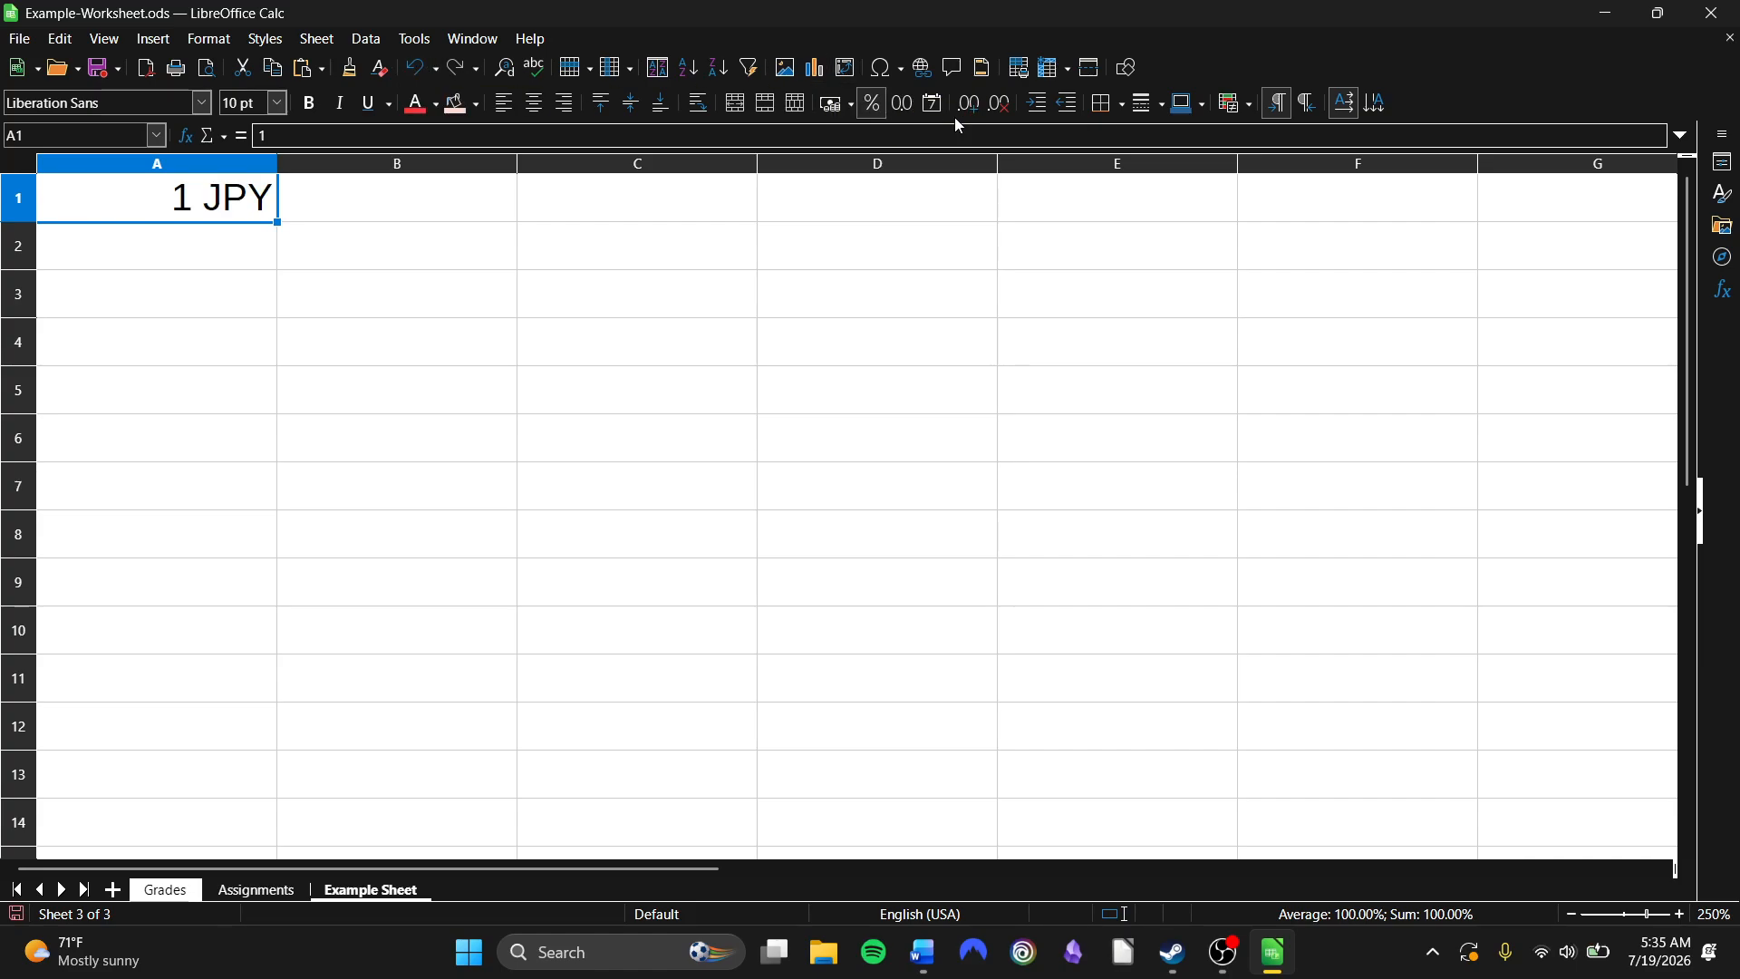
left_click(852, 104)
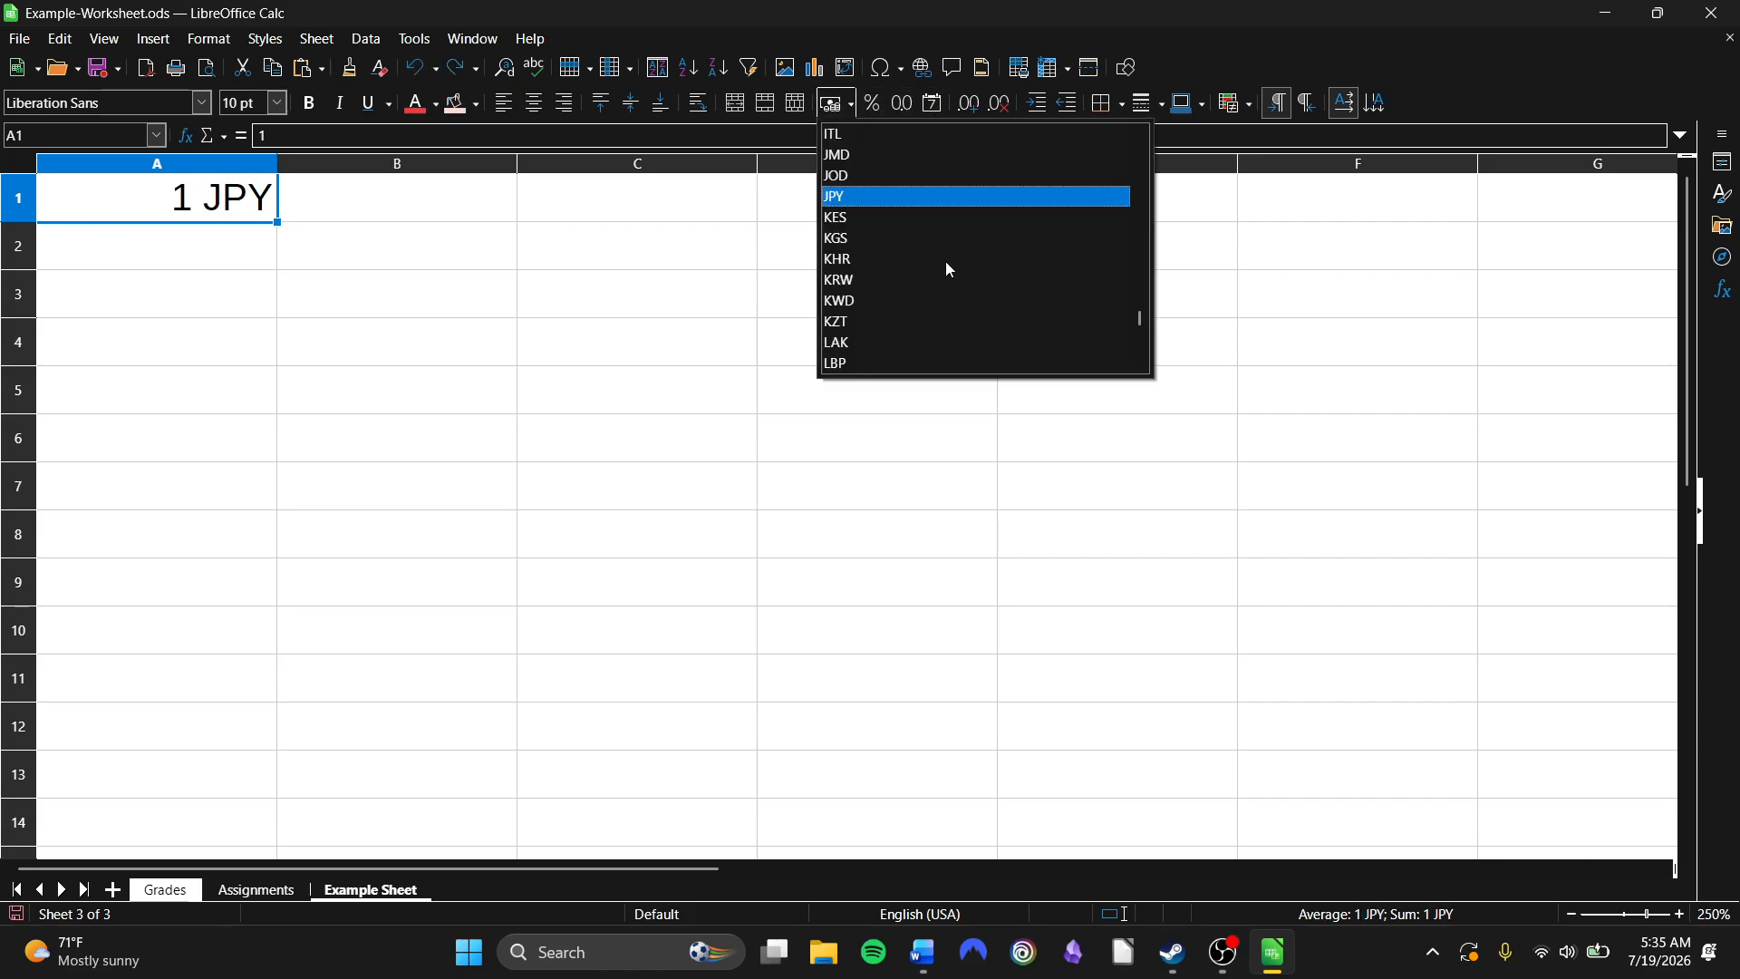
scroll(949, 269, "up", 10)
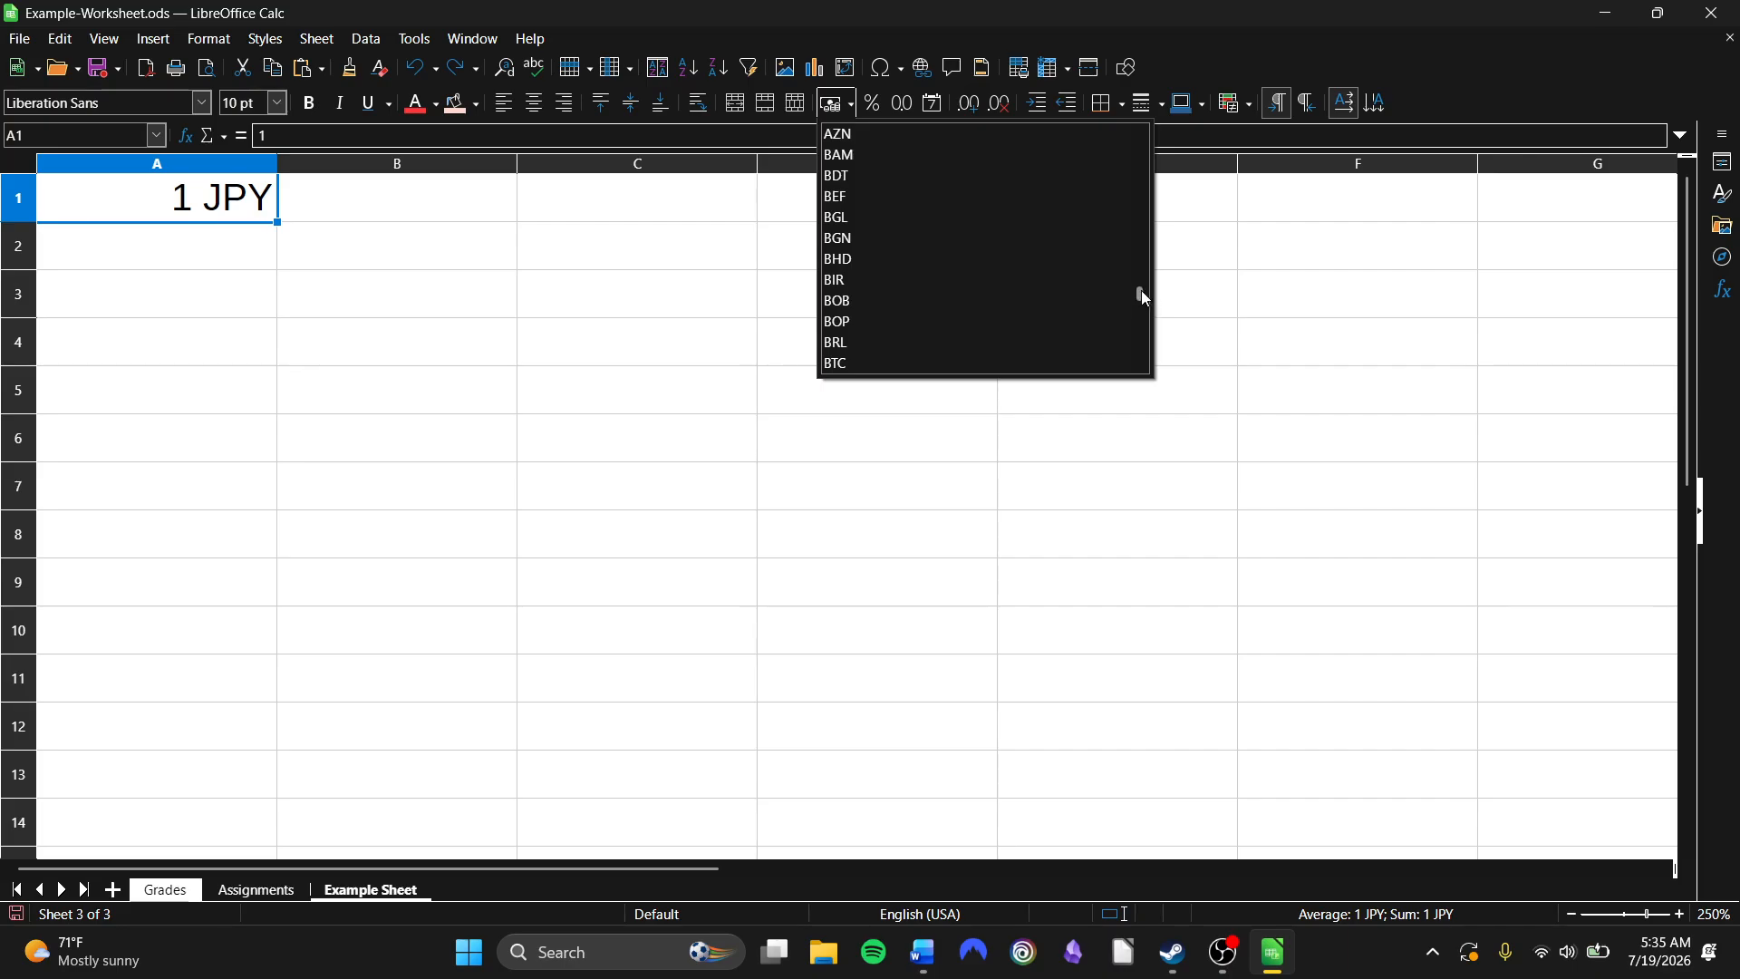
left_click_drag(1140, 290, 1144, 139)
scroll(1055, 248, "down", 8)
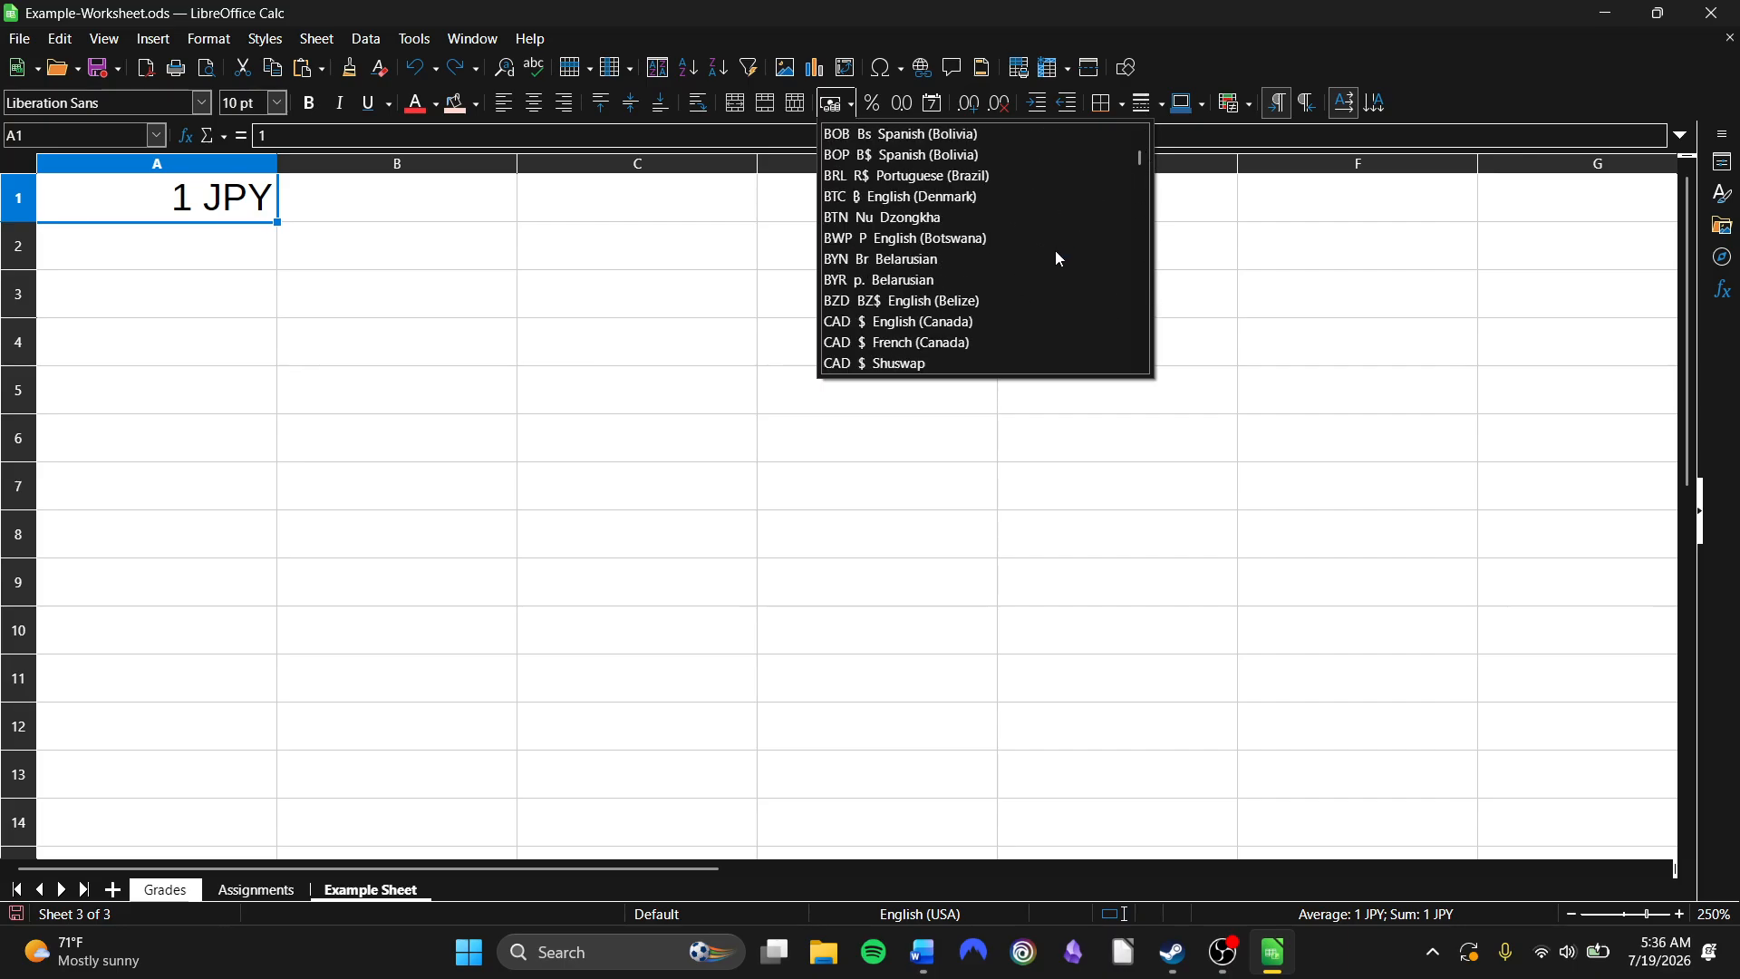
scroll(1057, 259, "down", 12)
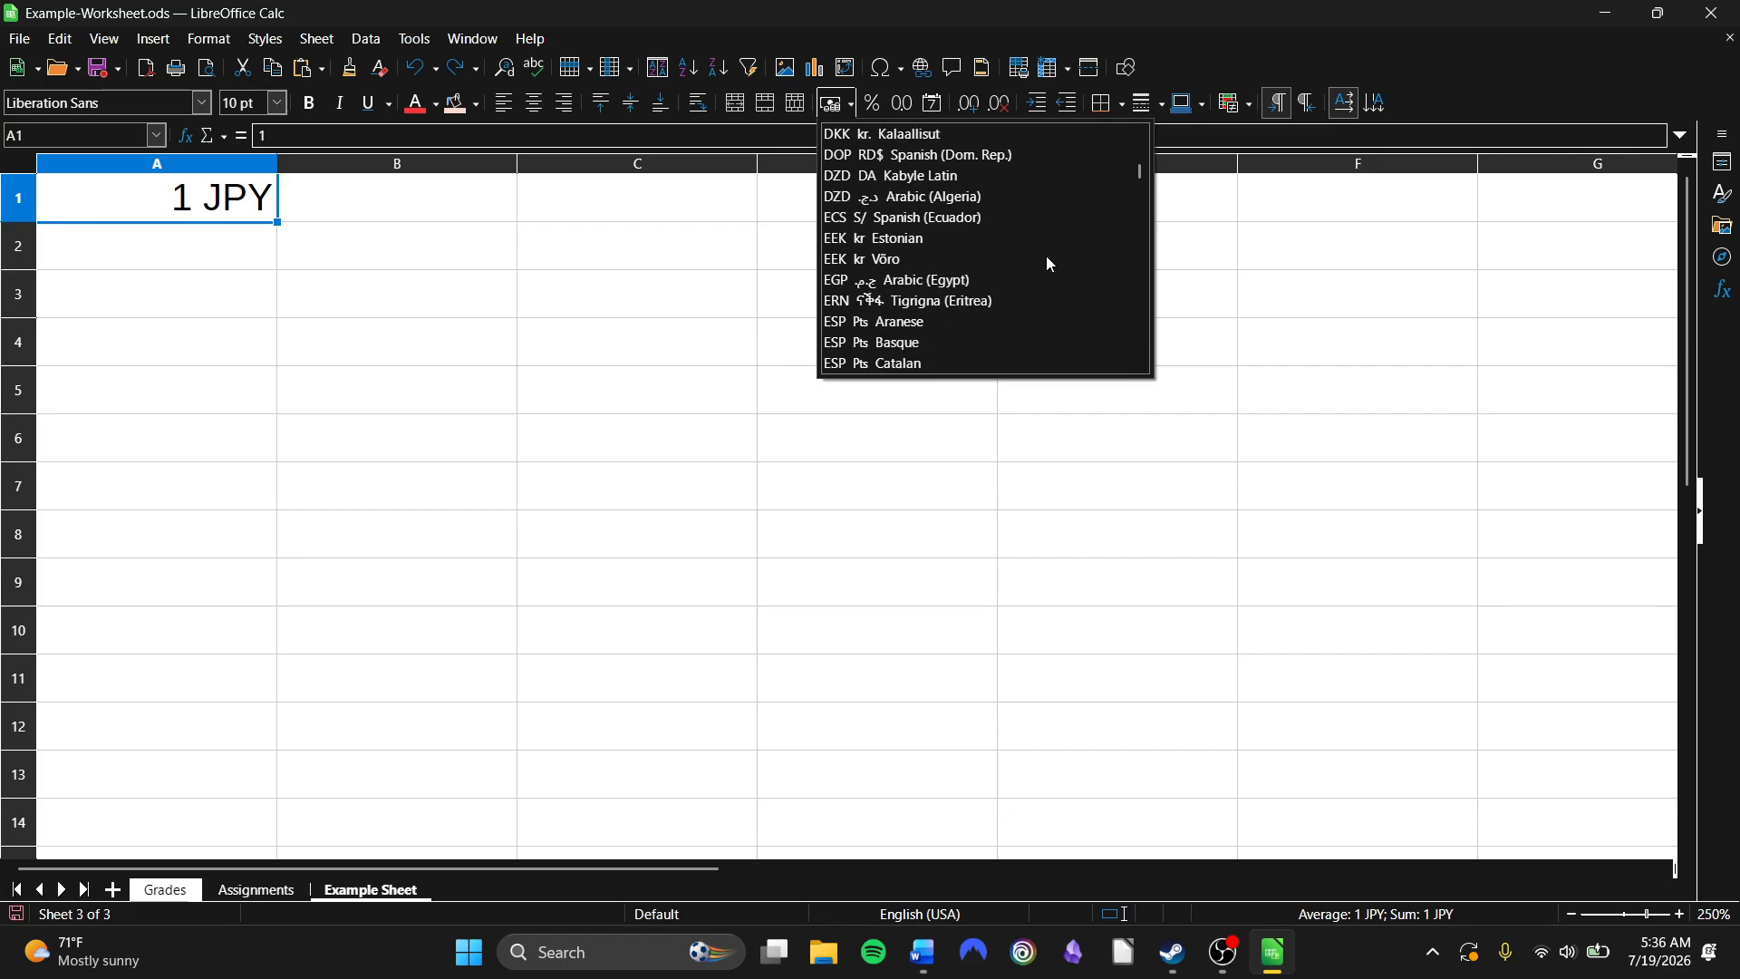
scroll(1025, 234, "down", 13)
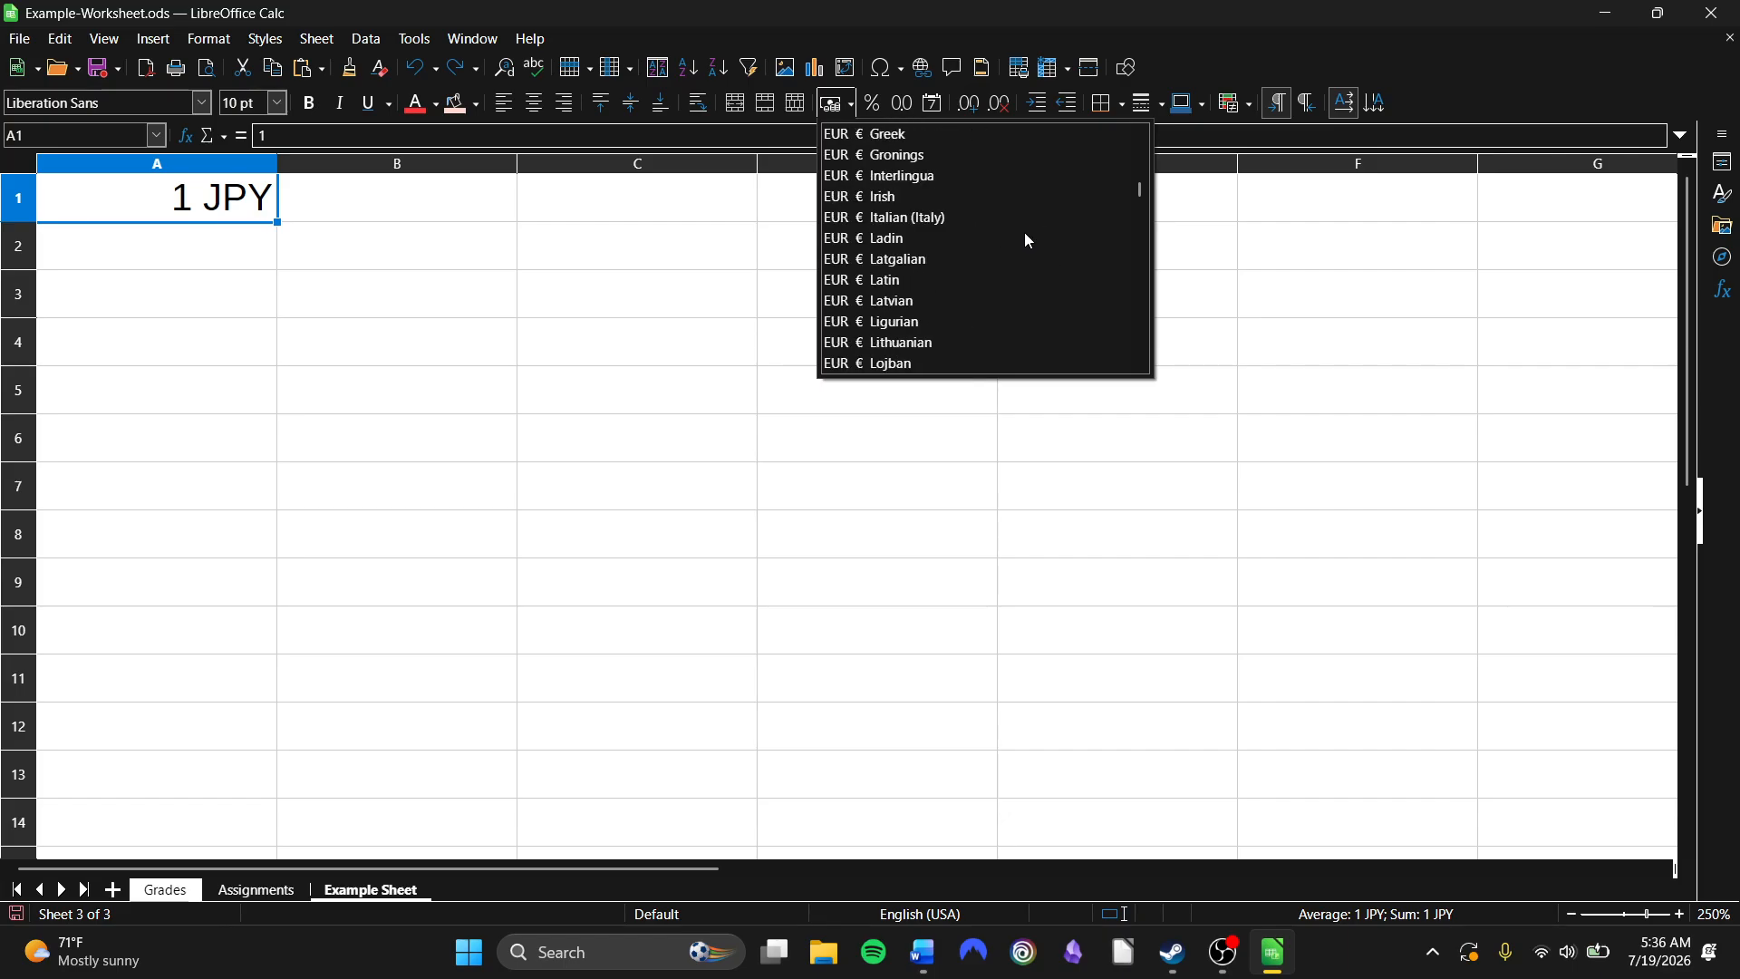
scroll(1029, 240, "down", 12)
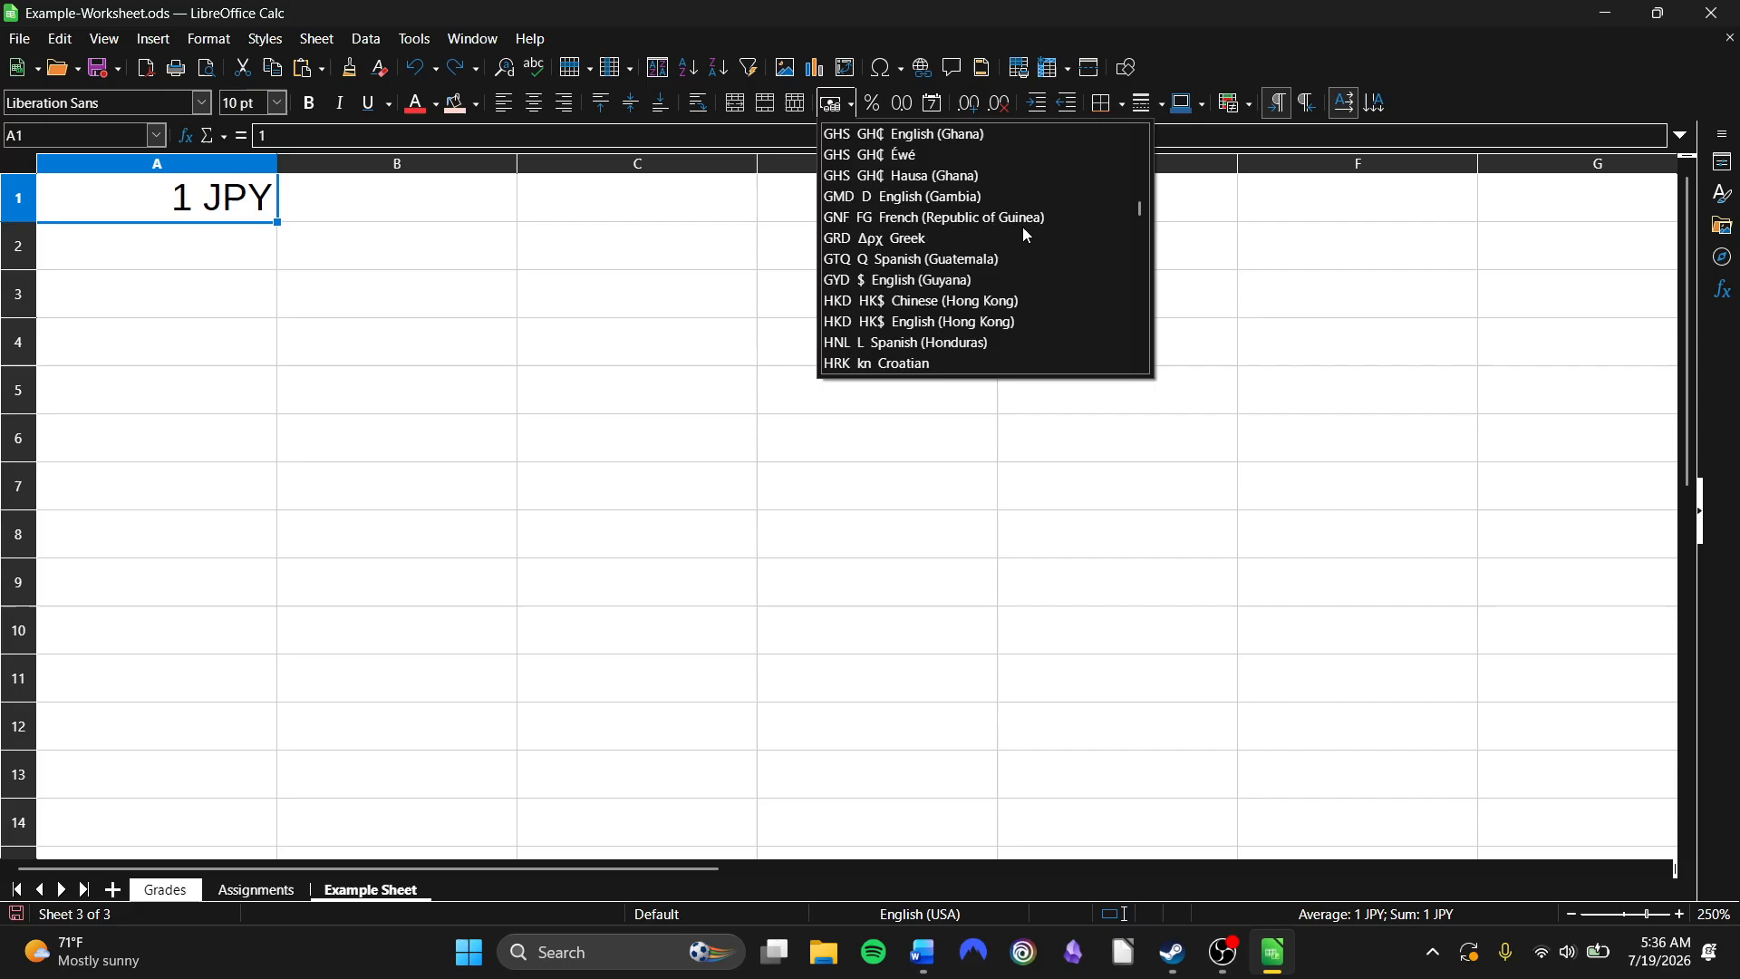
scroll(1025, 235, "down", 9)
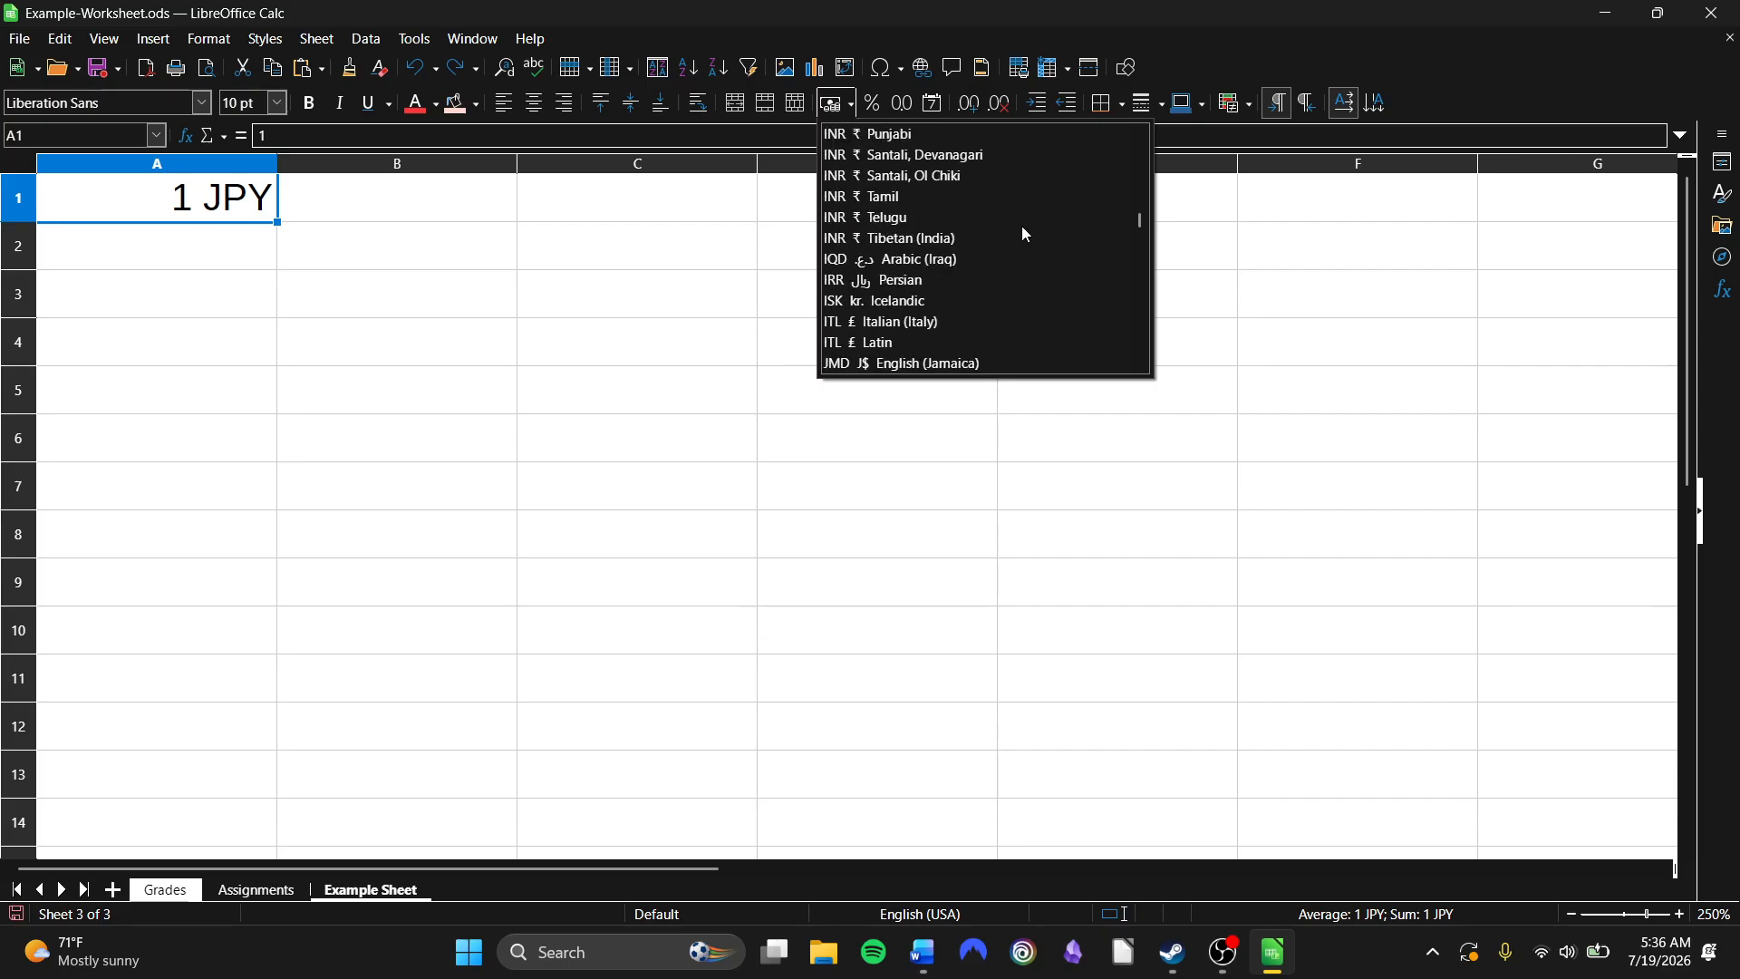
scroll(1017, 240, "down", 2)
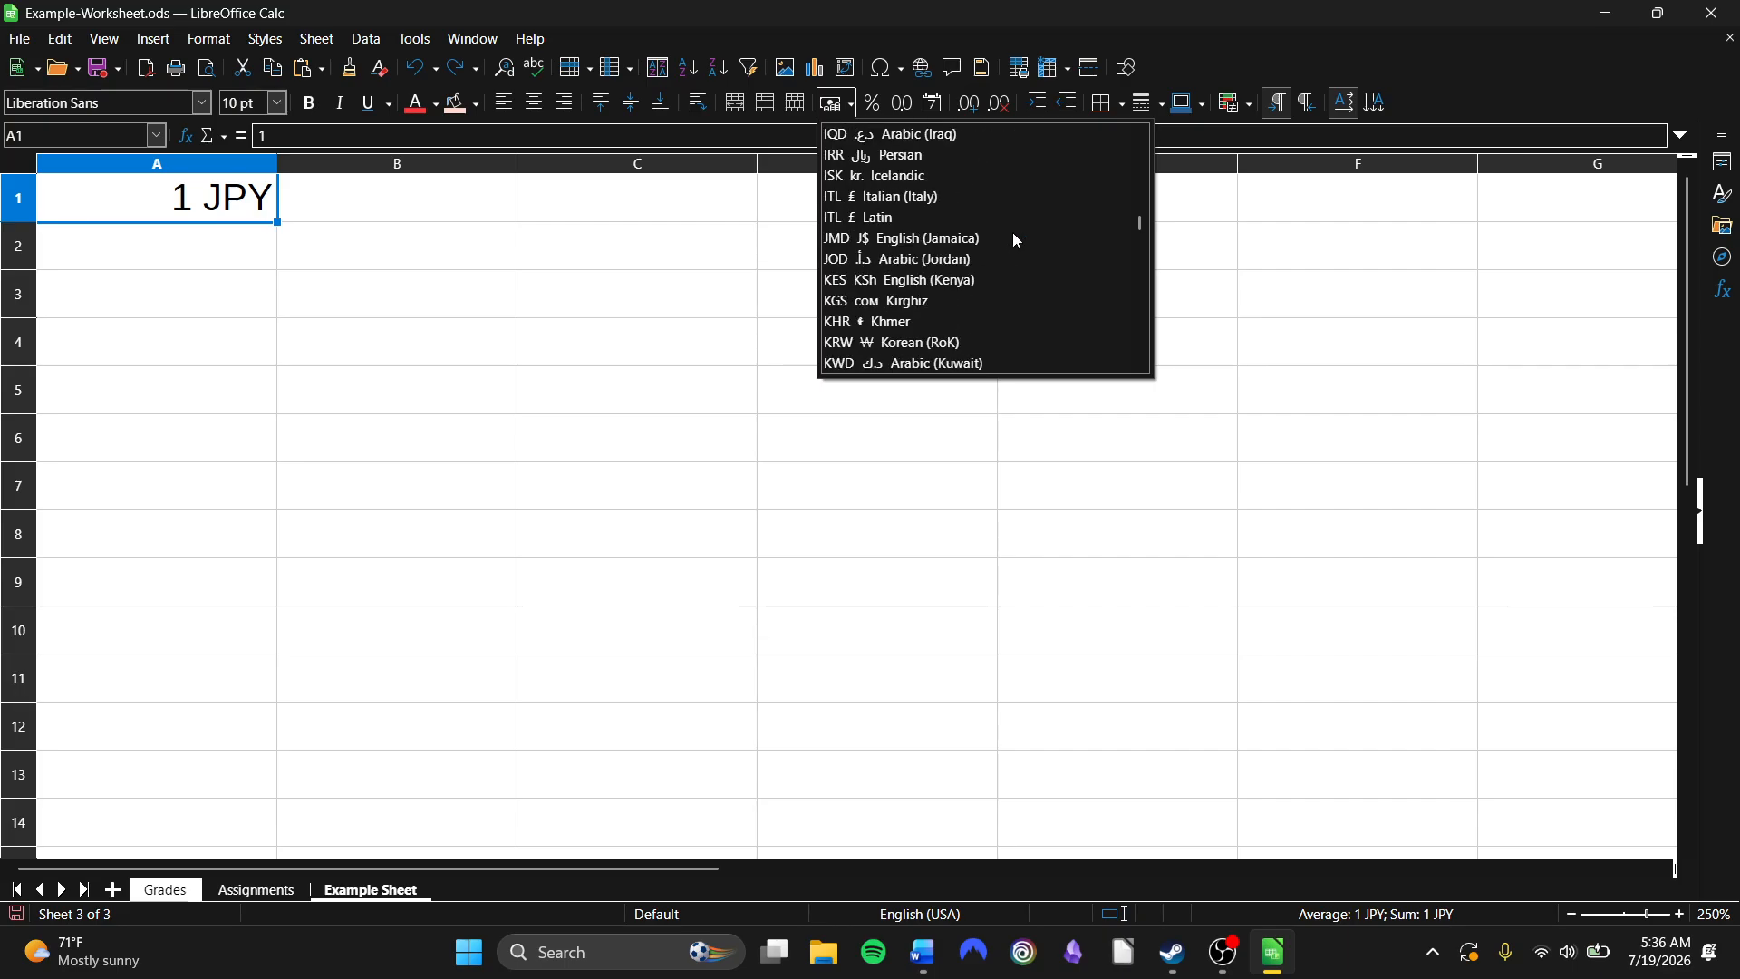
scroll(1008, 237, "down", 5)
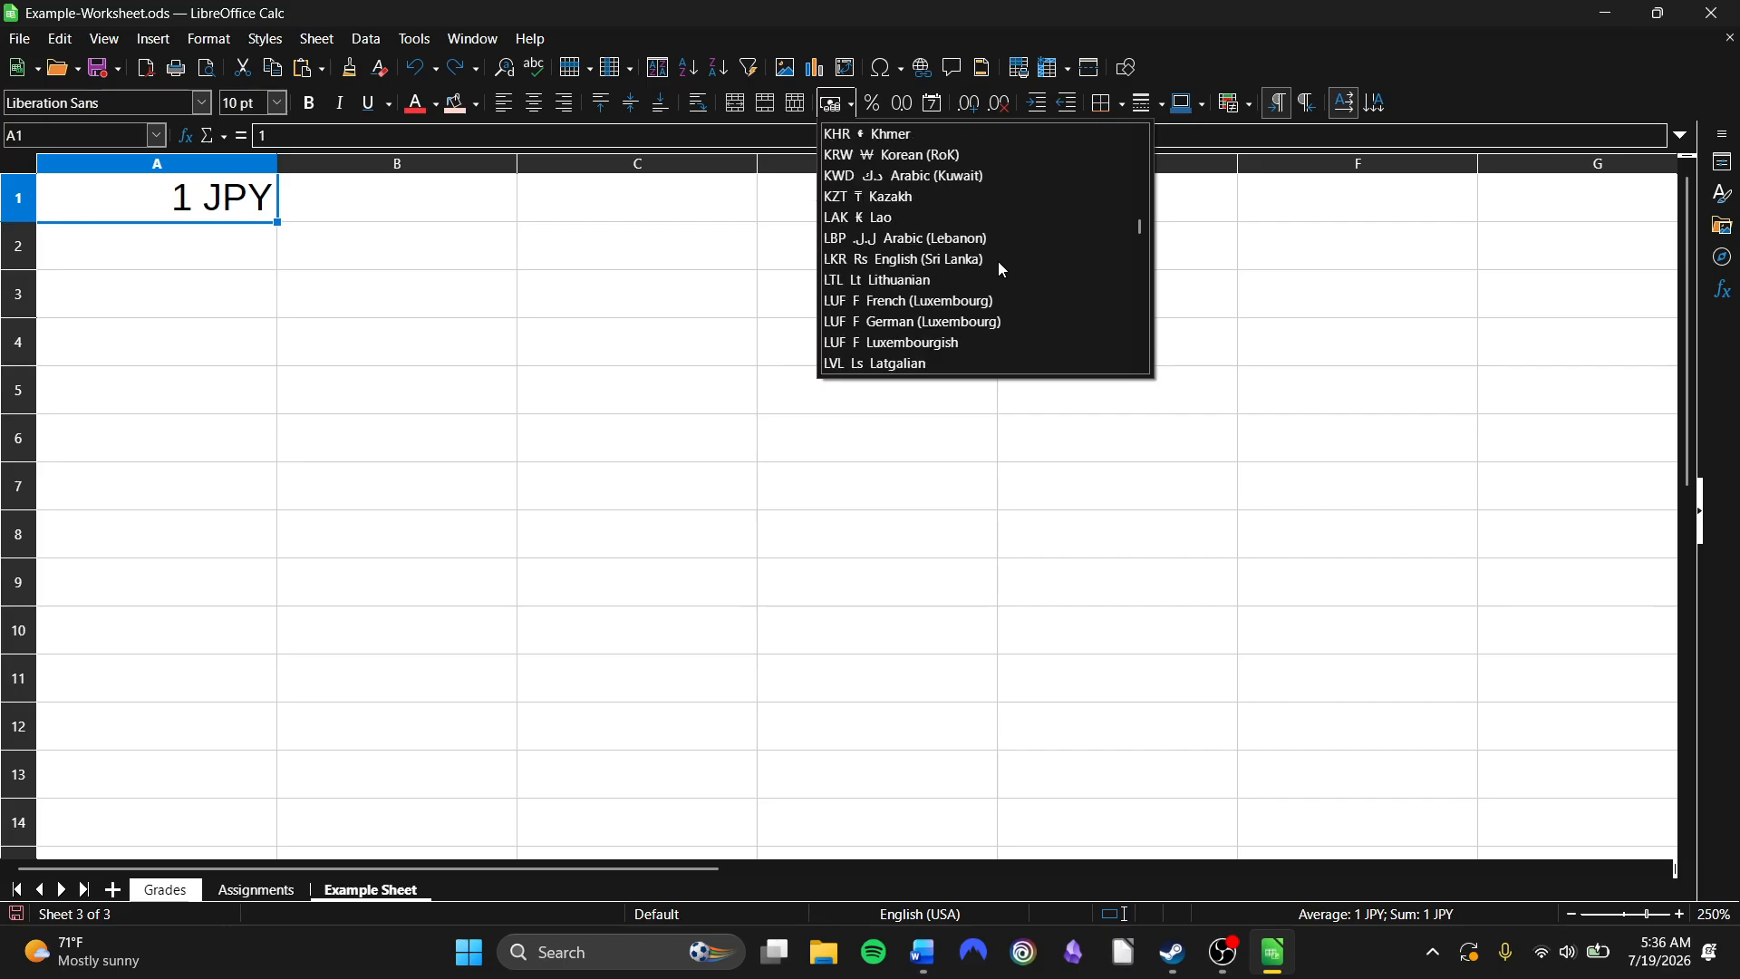
scroll(1001, 270, "down", 15)
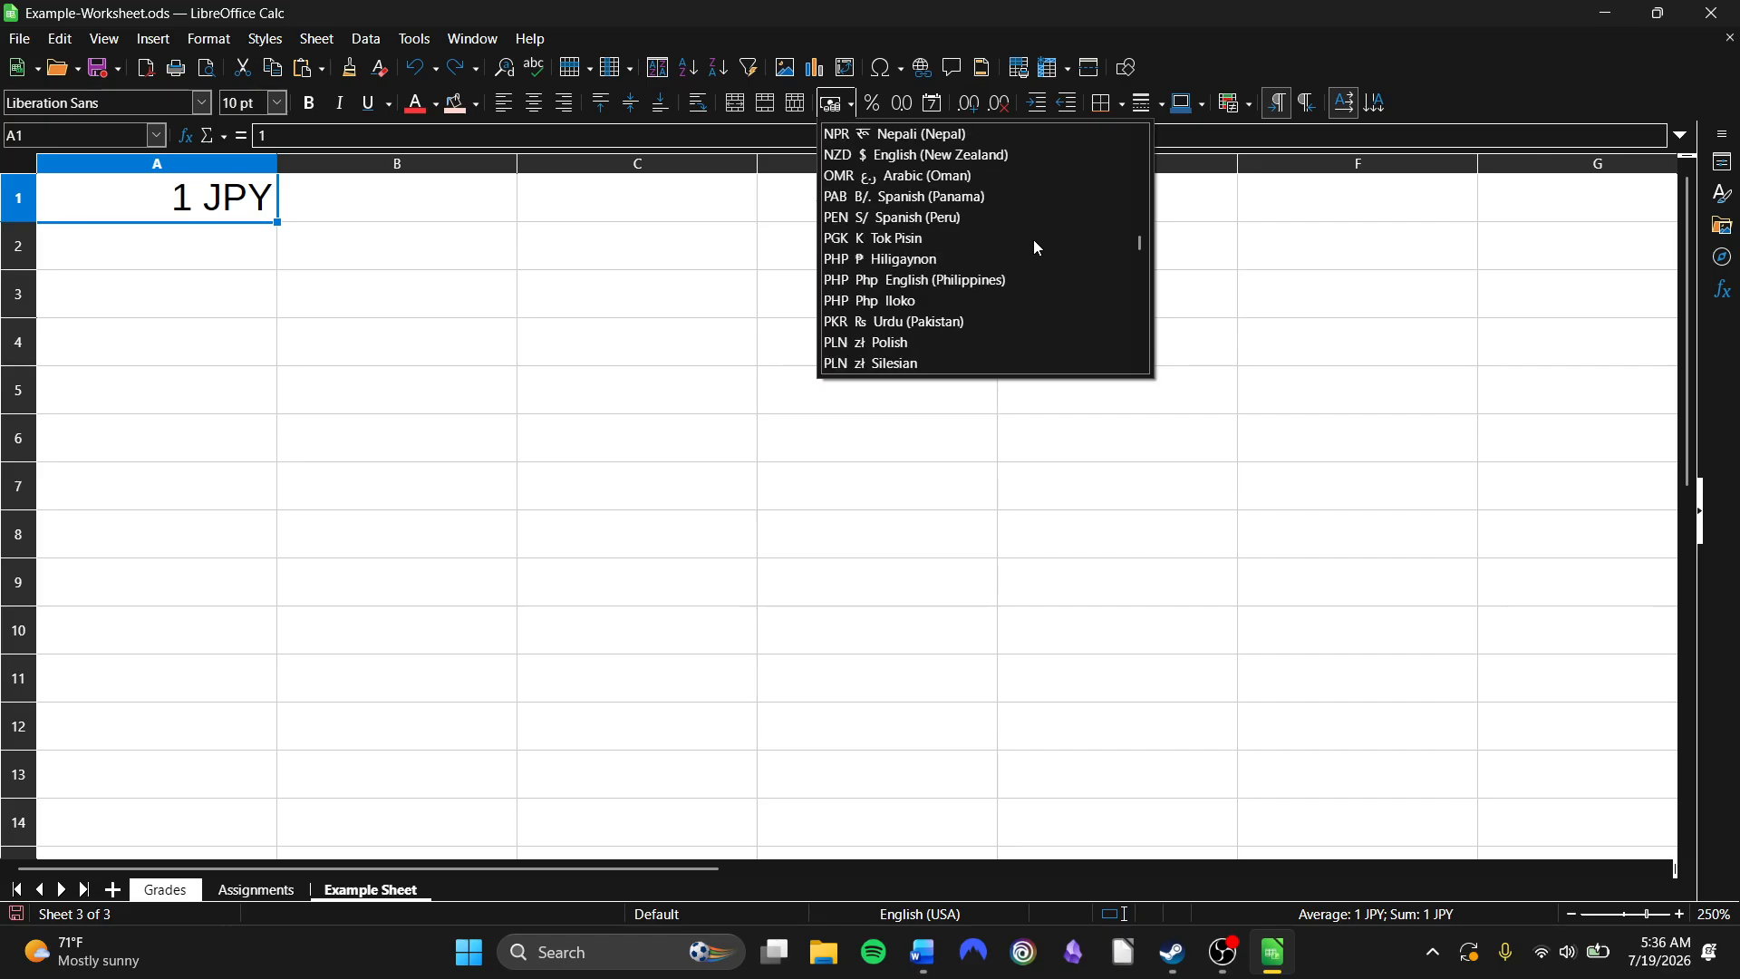
scroll(1028, 245, "down", 8)
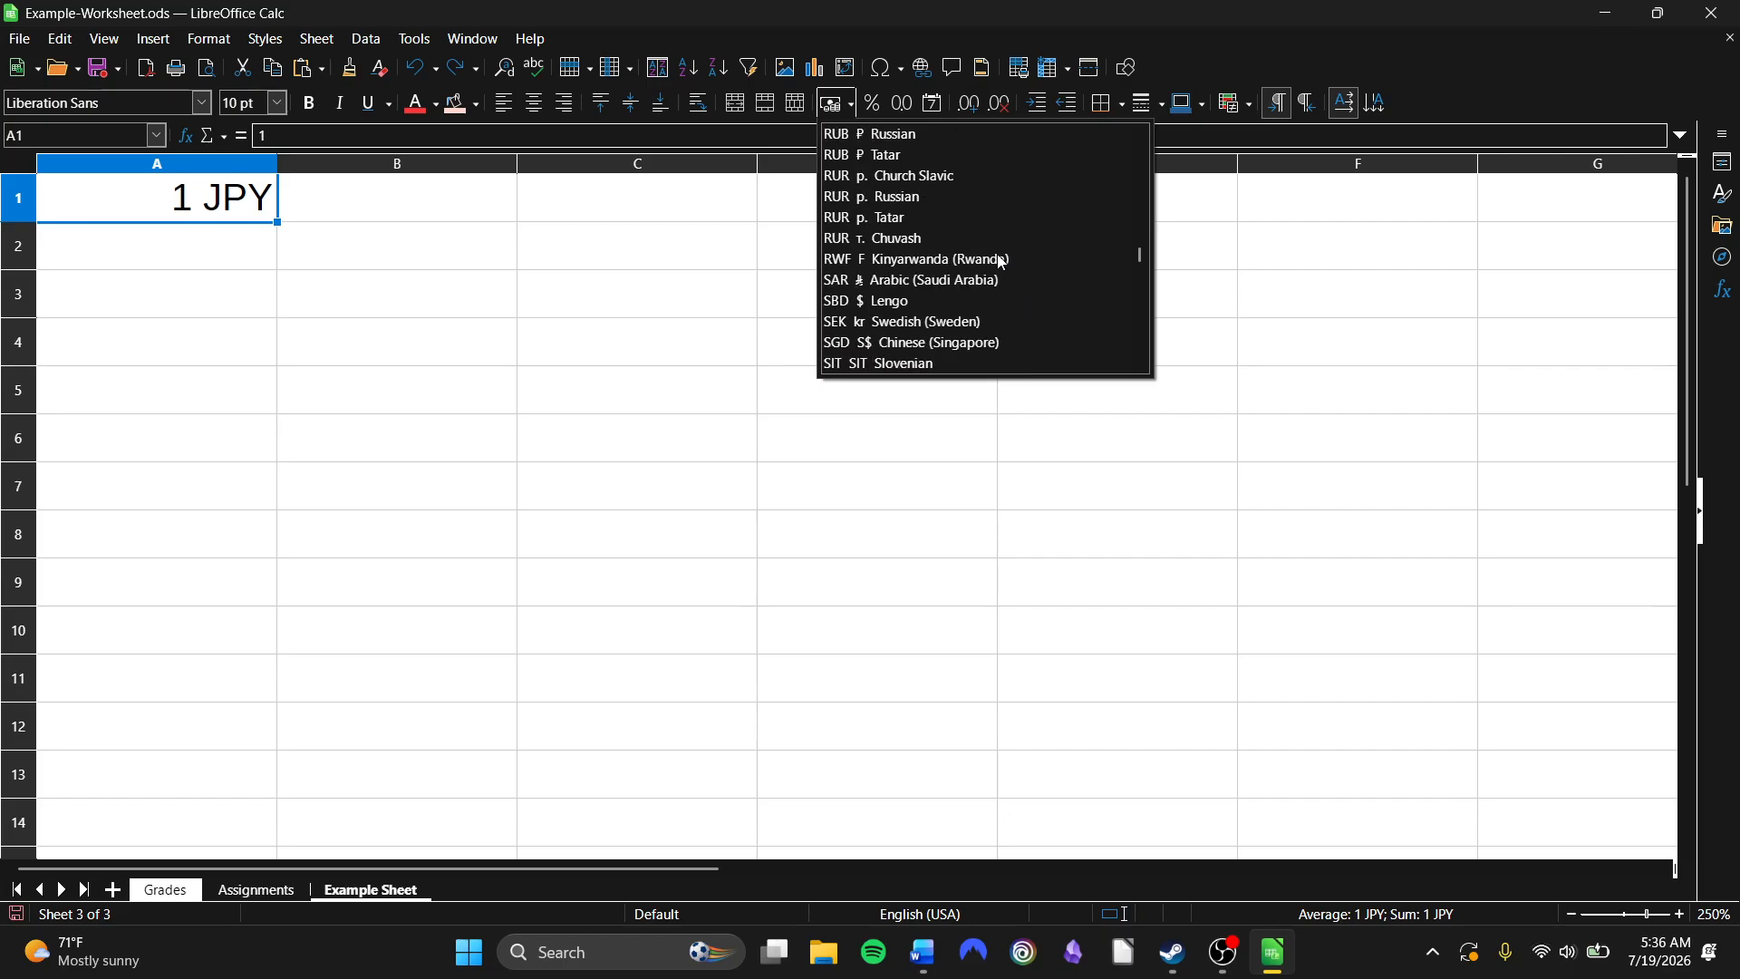
scroll(1000, 260, "down", 8)
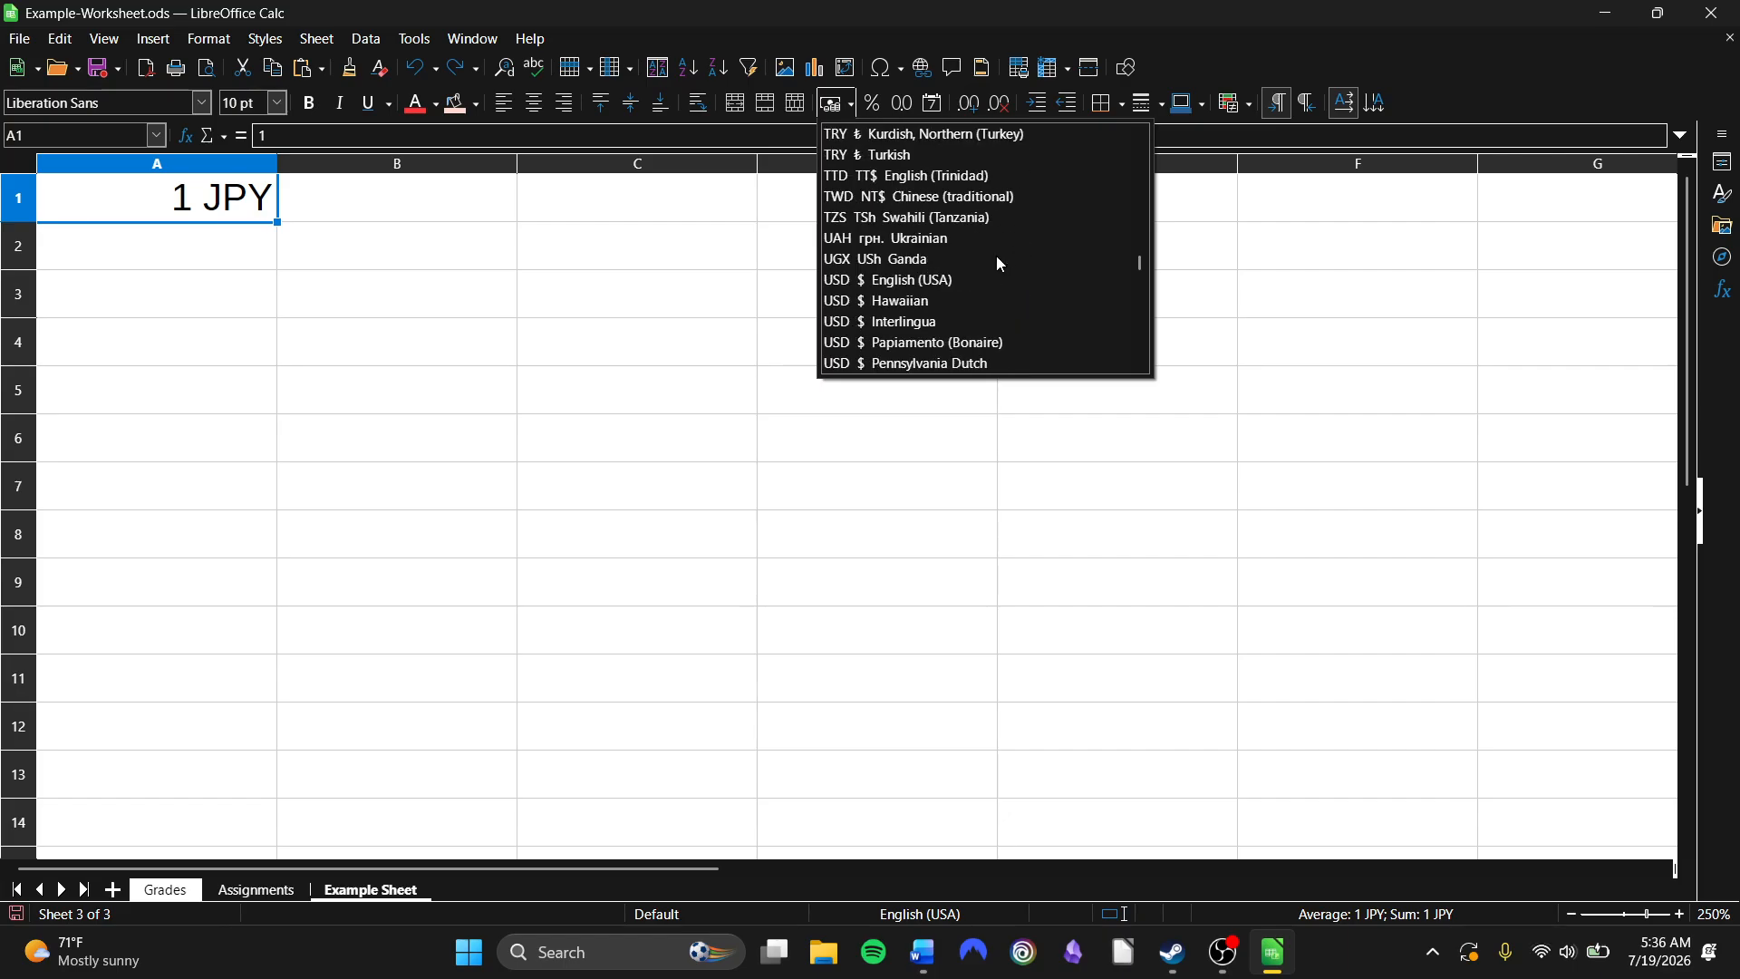
scroll(1000, 263, "down", 12)
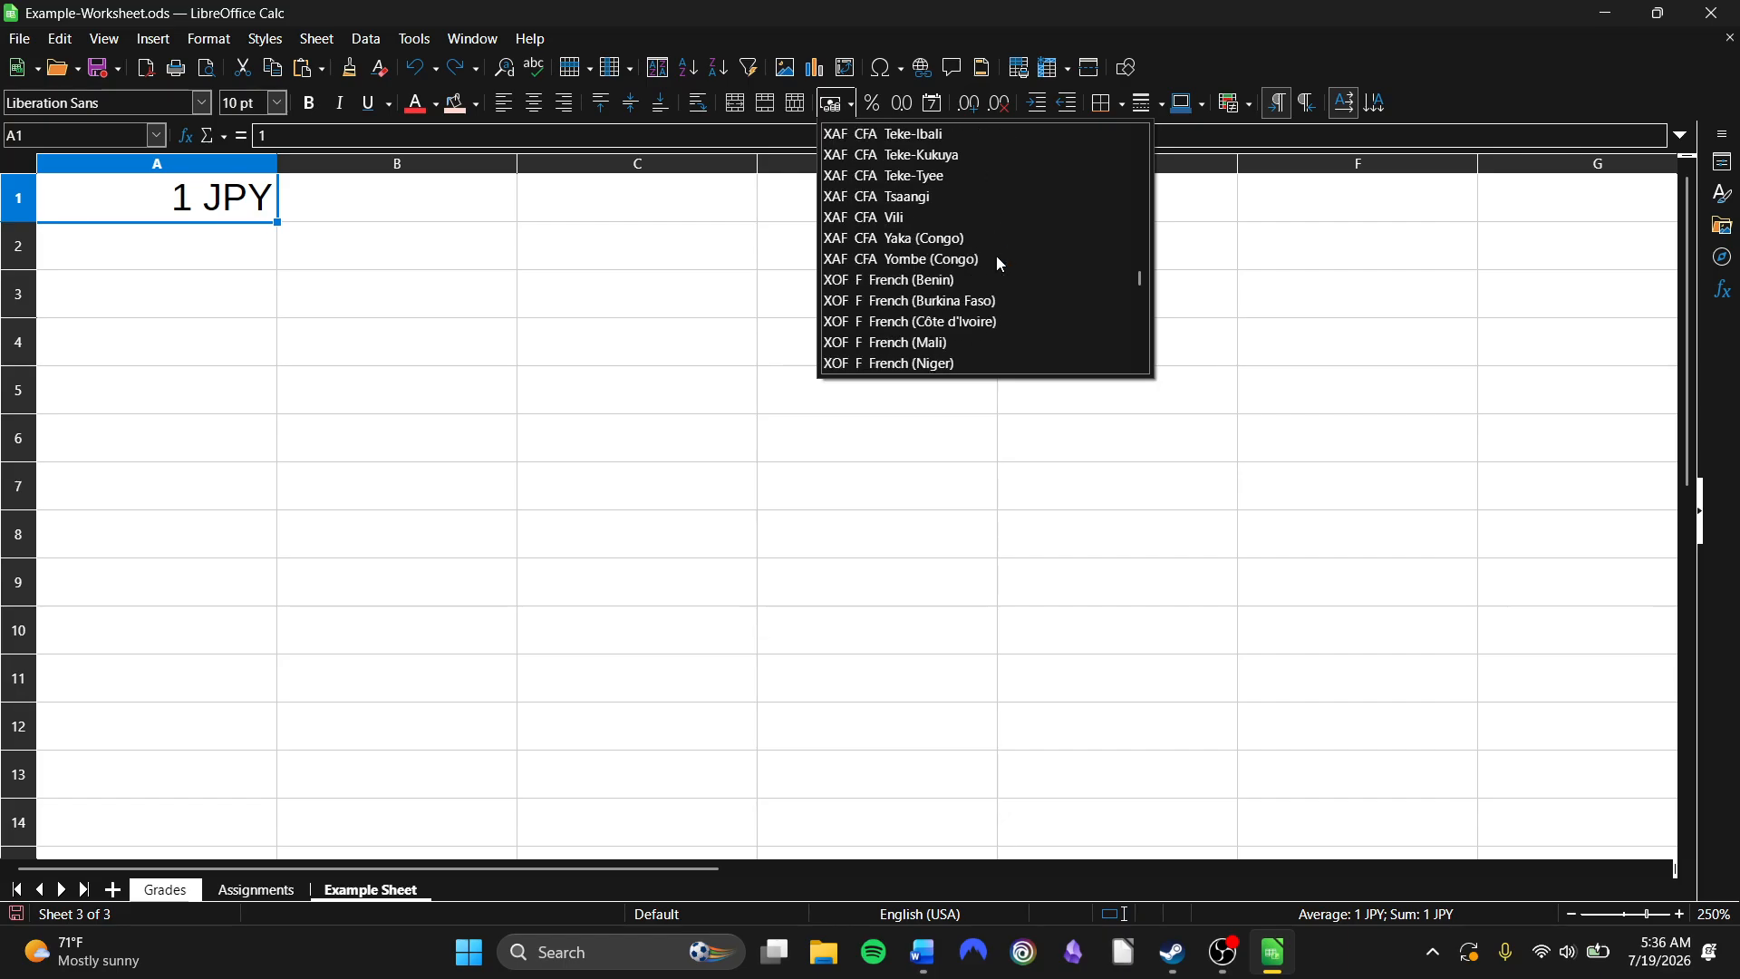
scroll(997, 256, "down", 15)
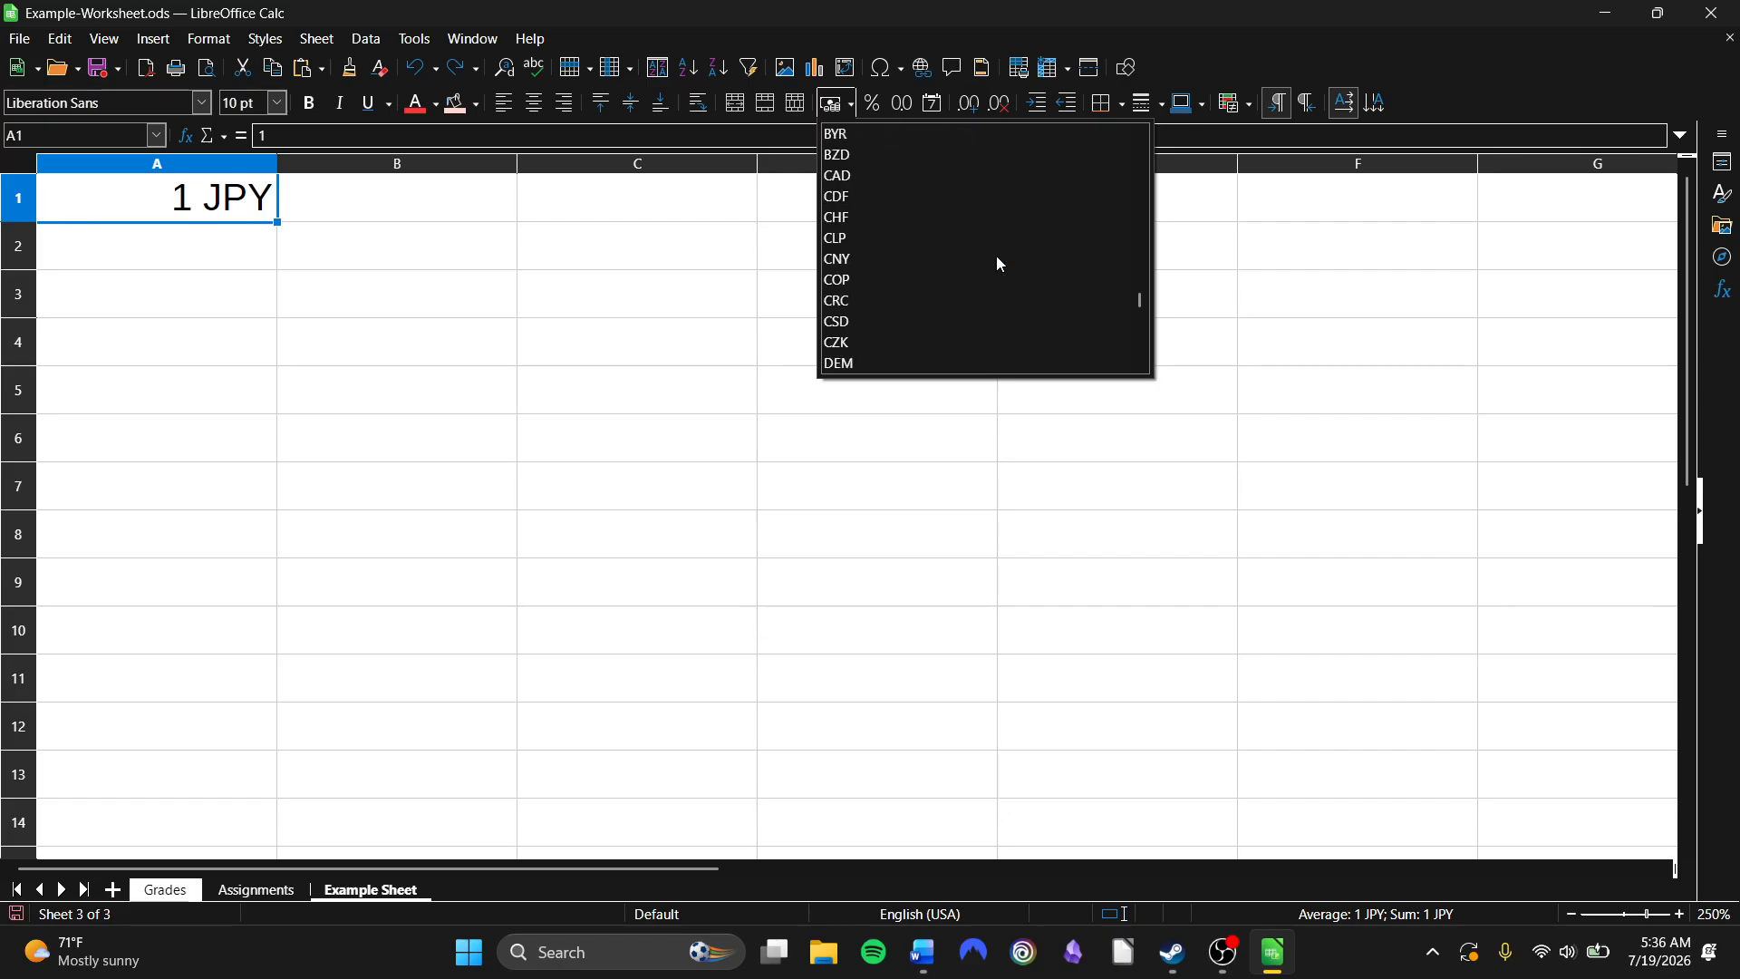
scroll(997, 255, "down", 20)
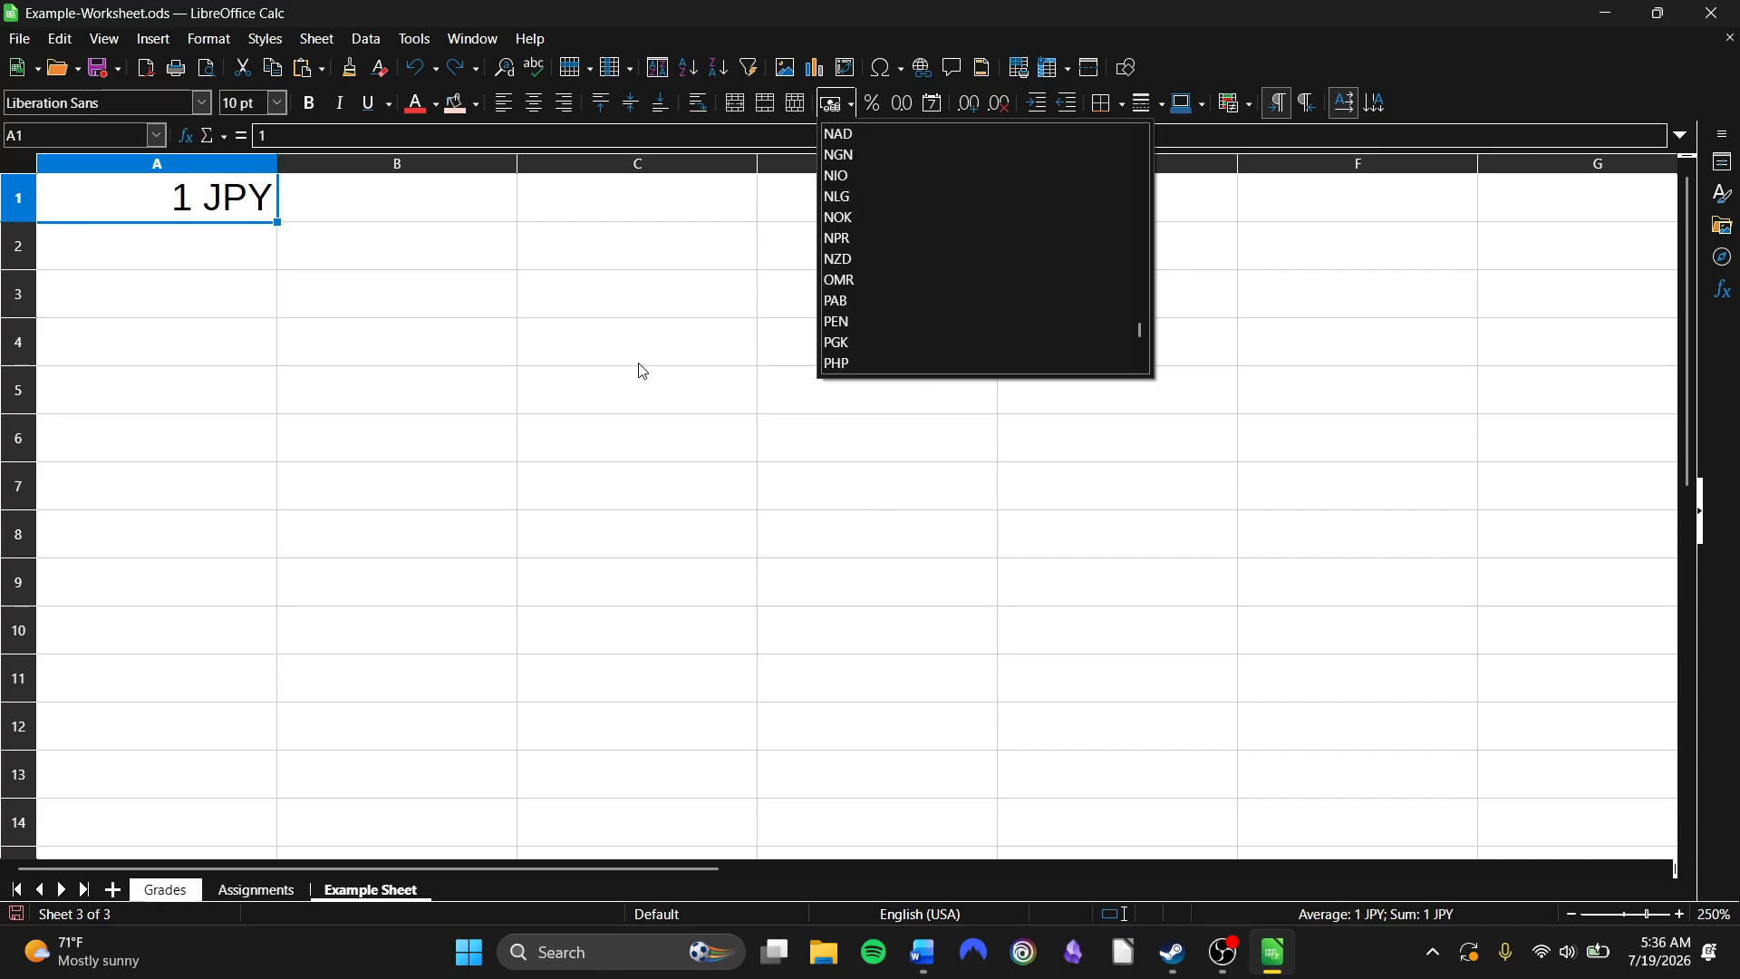
left_click(499, 346)
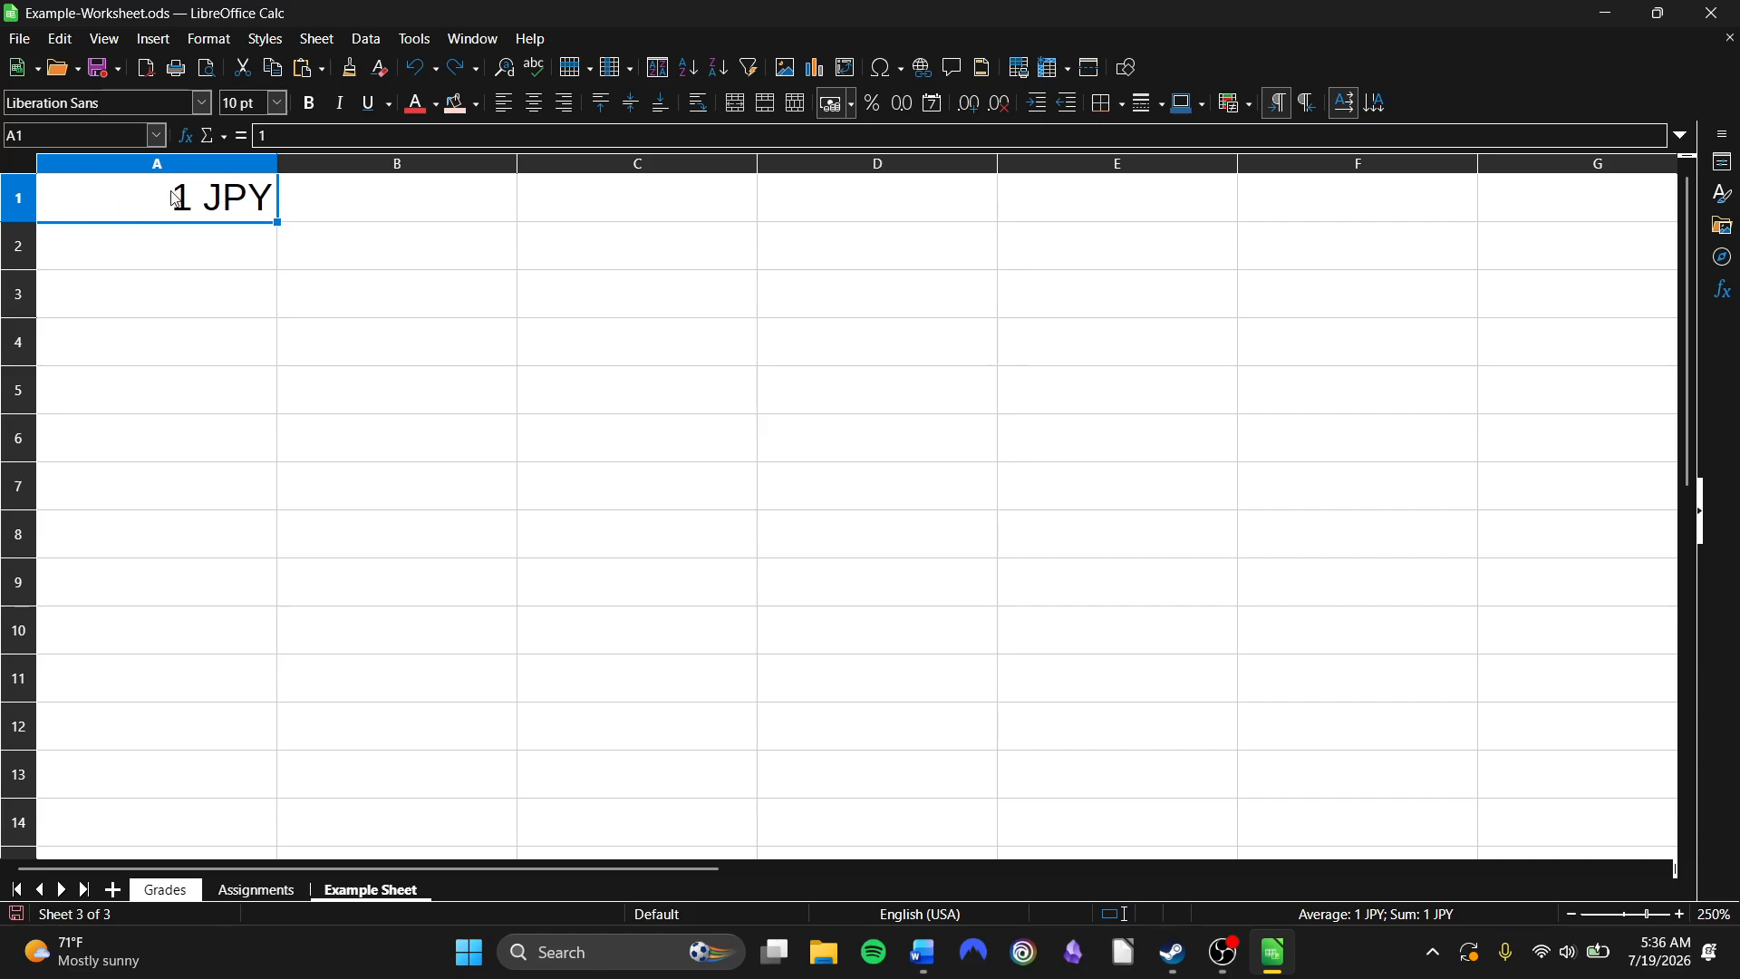
Enter the number 1 in cell B1 and format the cell as a percentage.
left_click(453, 219)
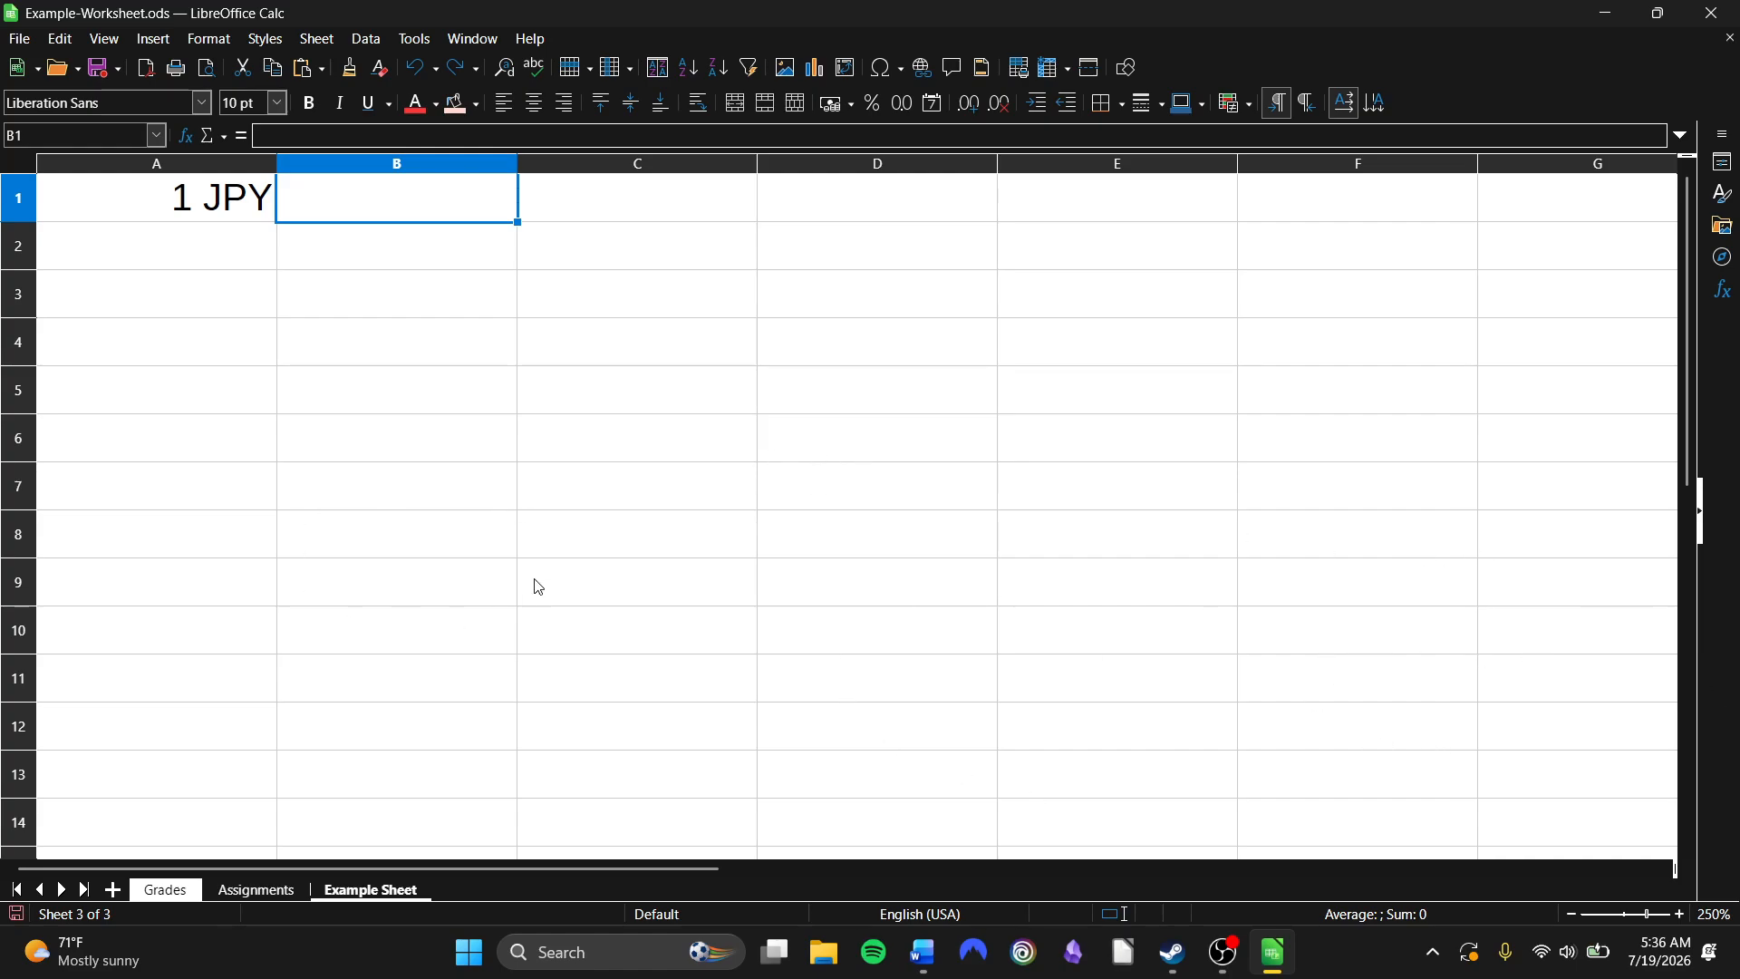
left_click(234, 210)
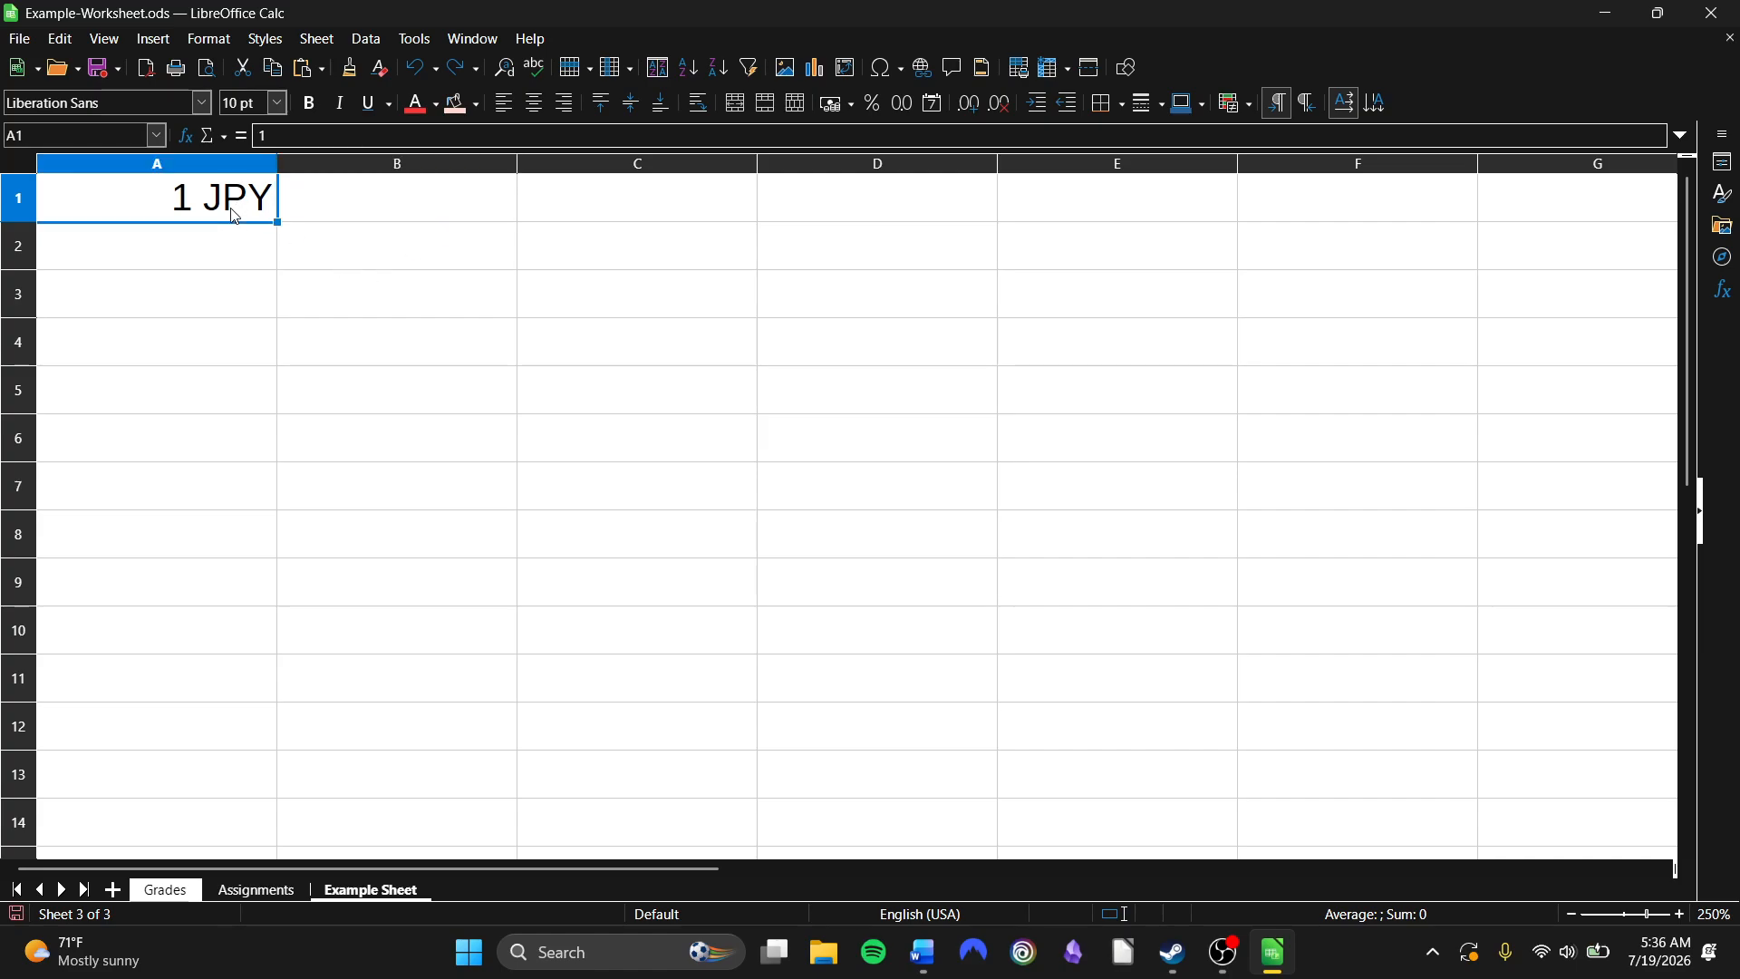
left_click(421, 222)
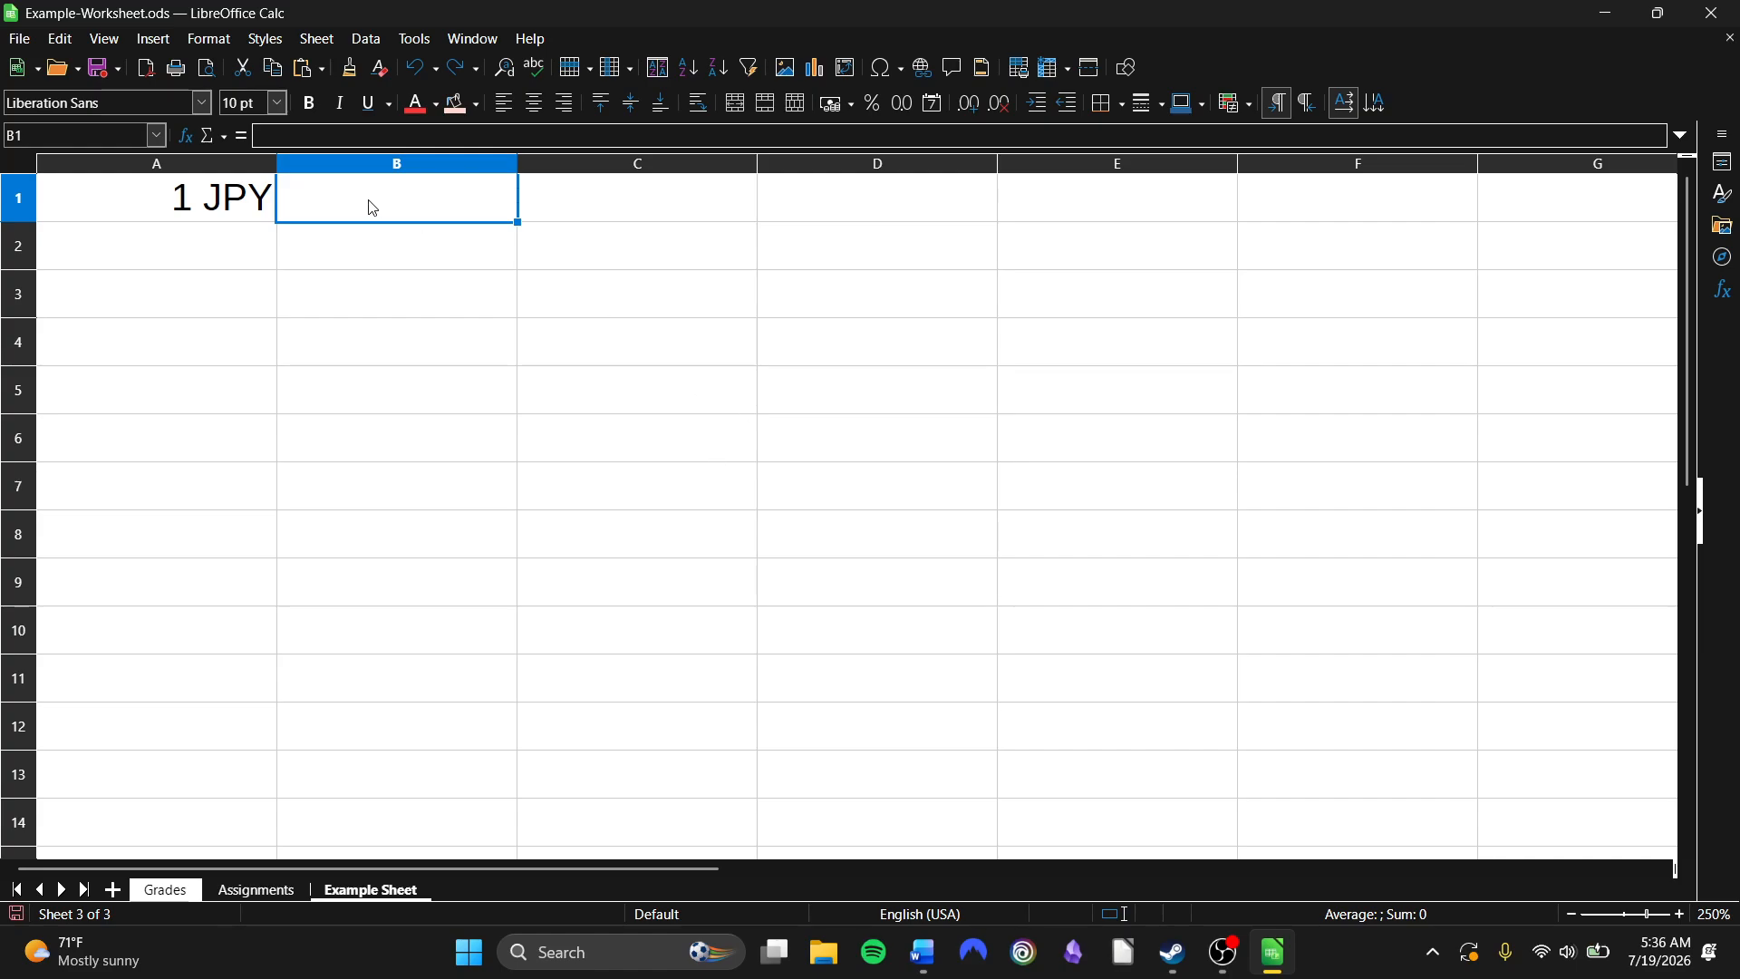
type("1")
left_click(370, 289)
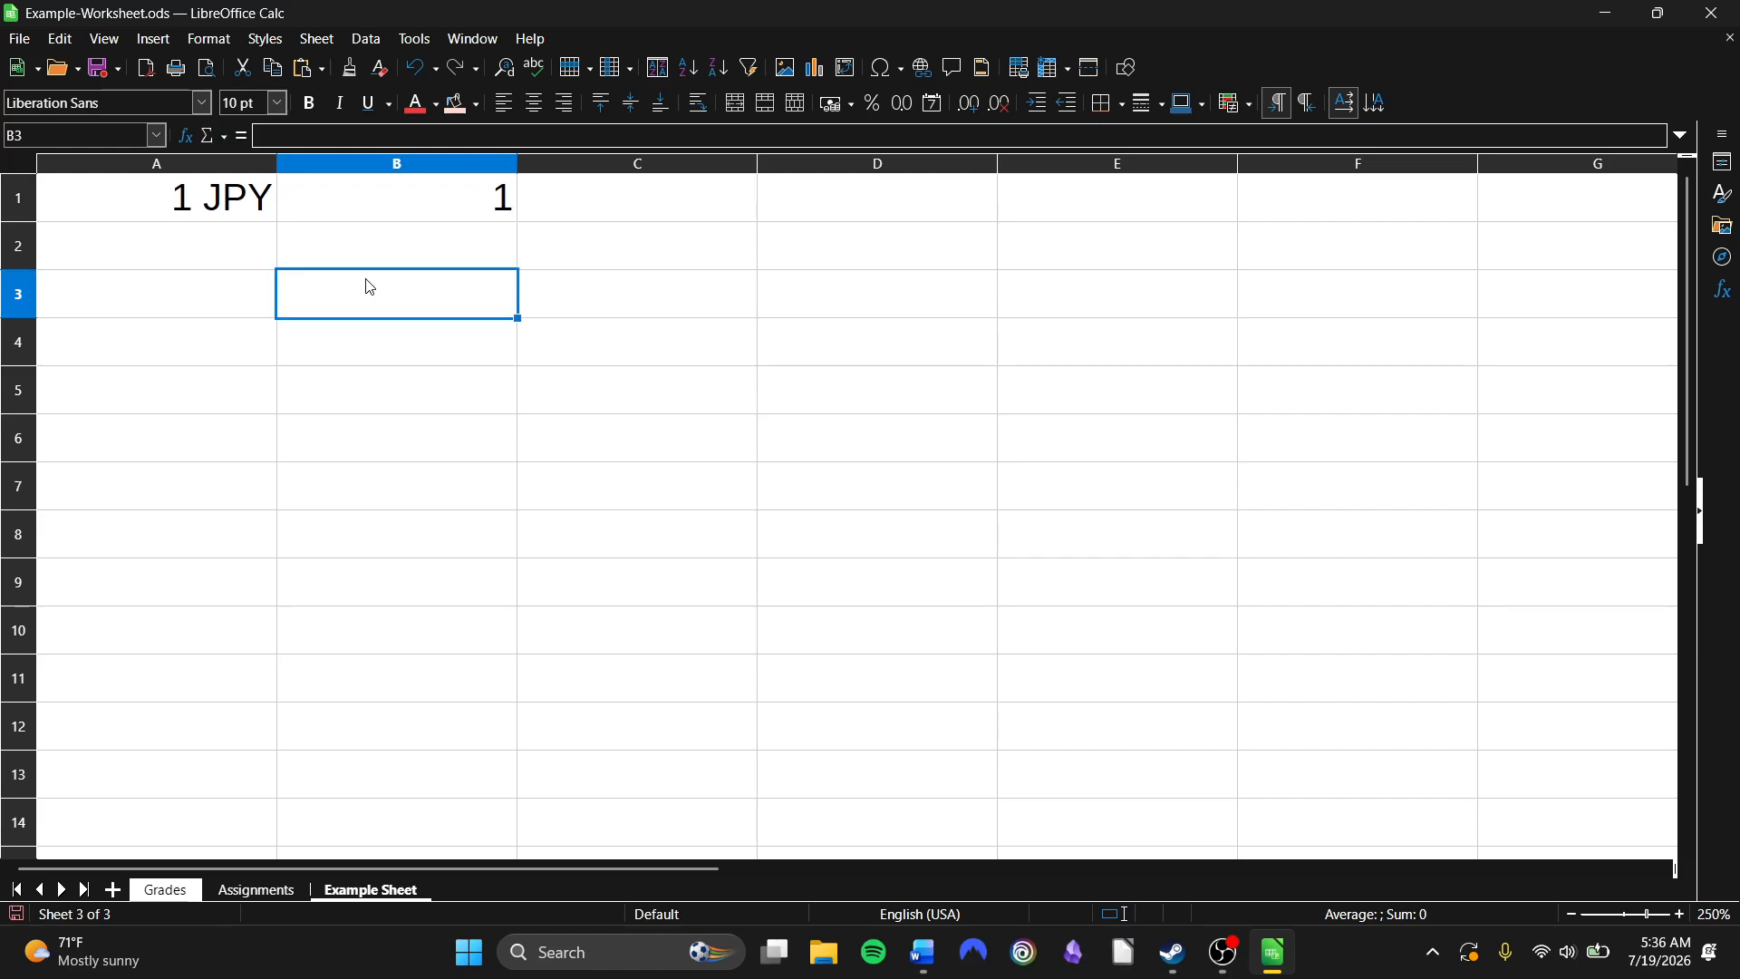
left_click(354, 201)
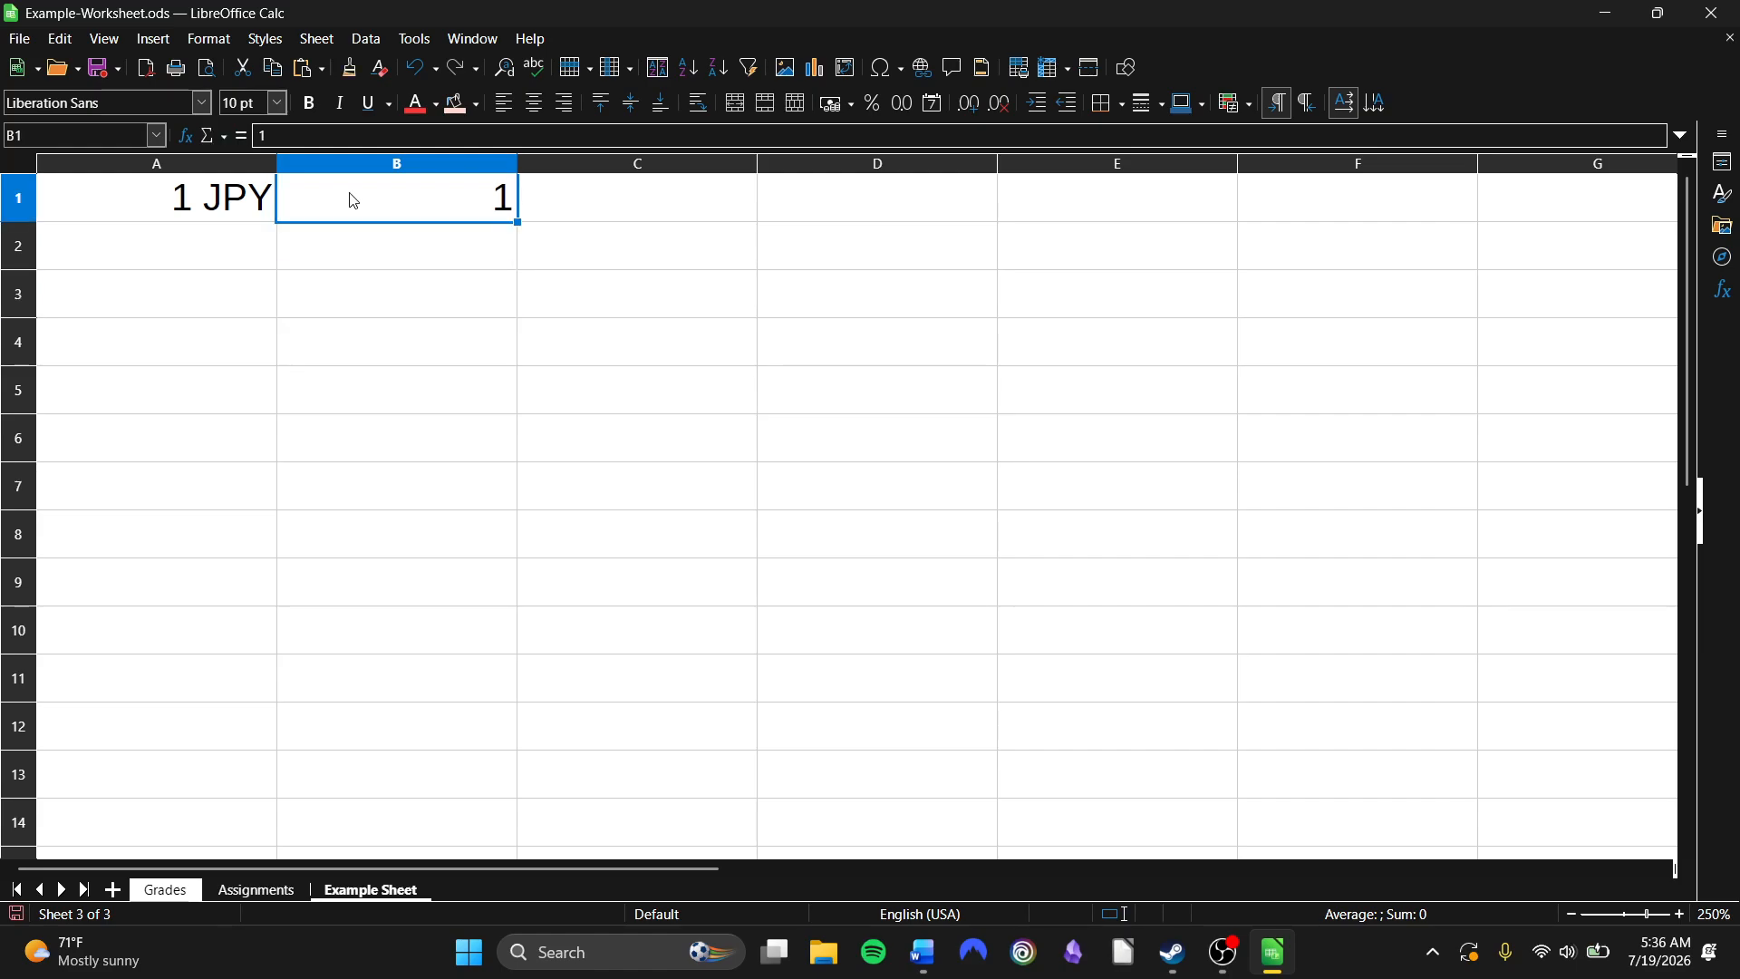
left_click(872, 103)
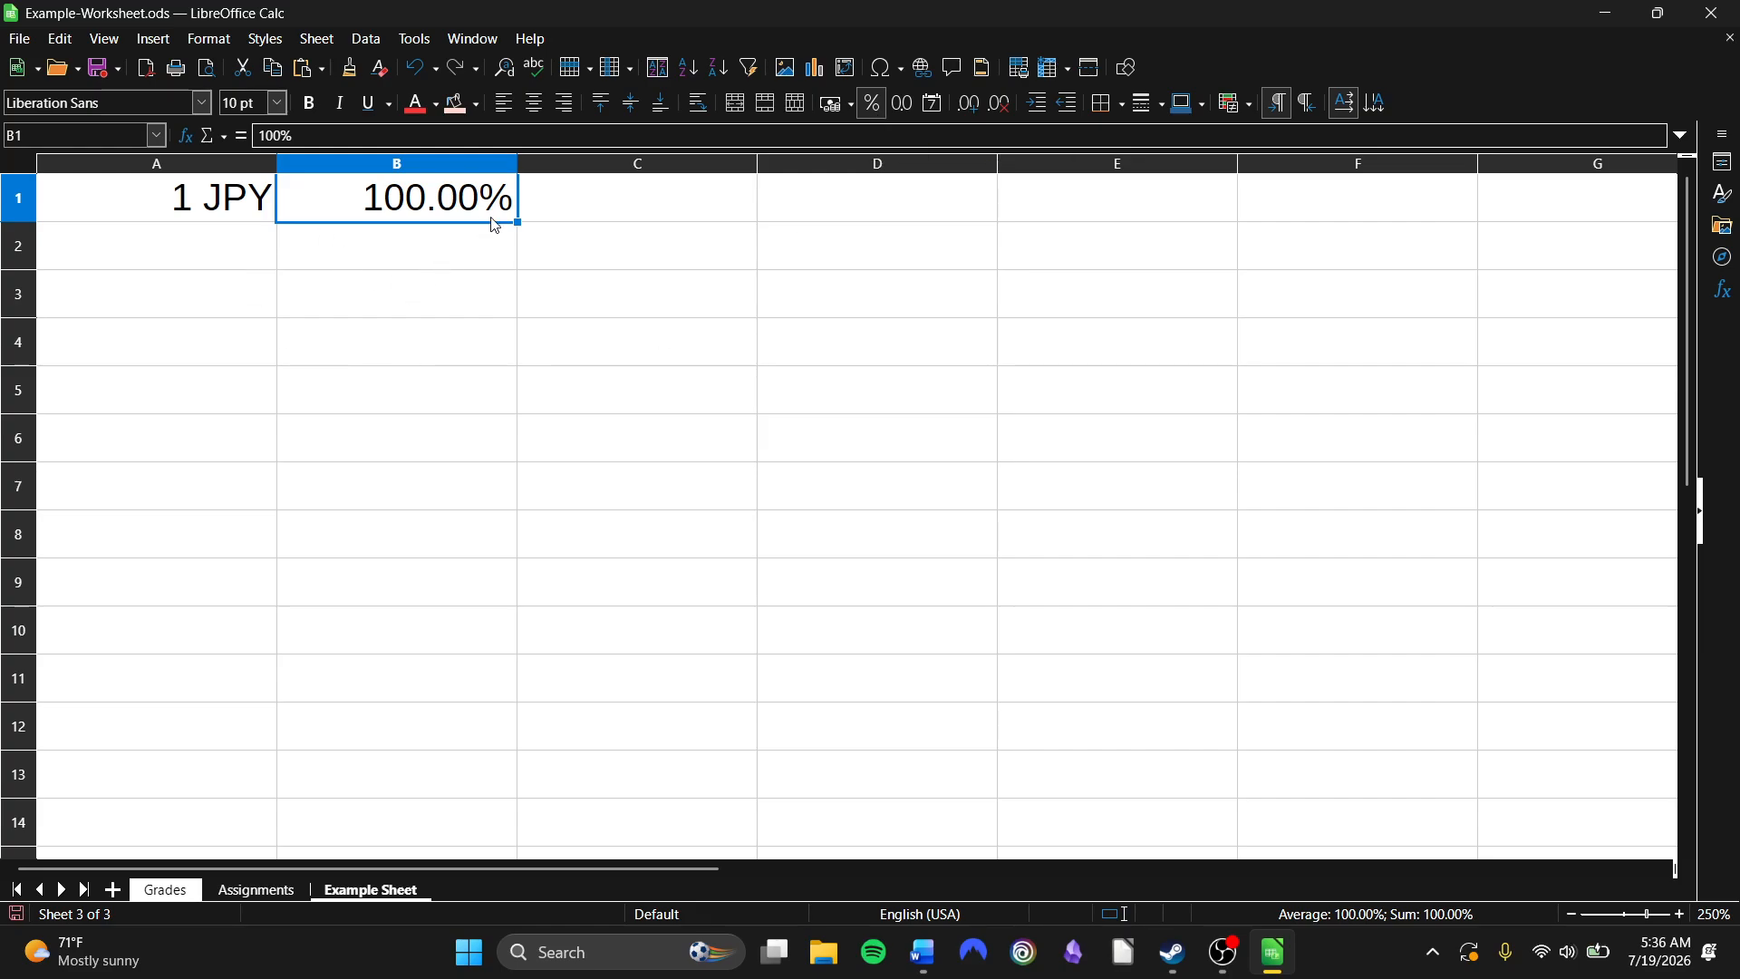
Enter the number 1 in cell C1, beside the percentage.
left_click(683, 209)
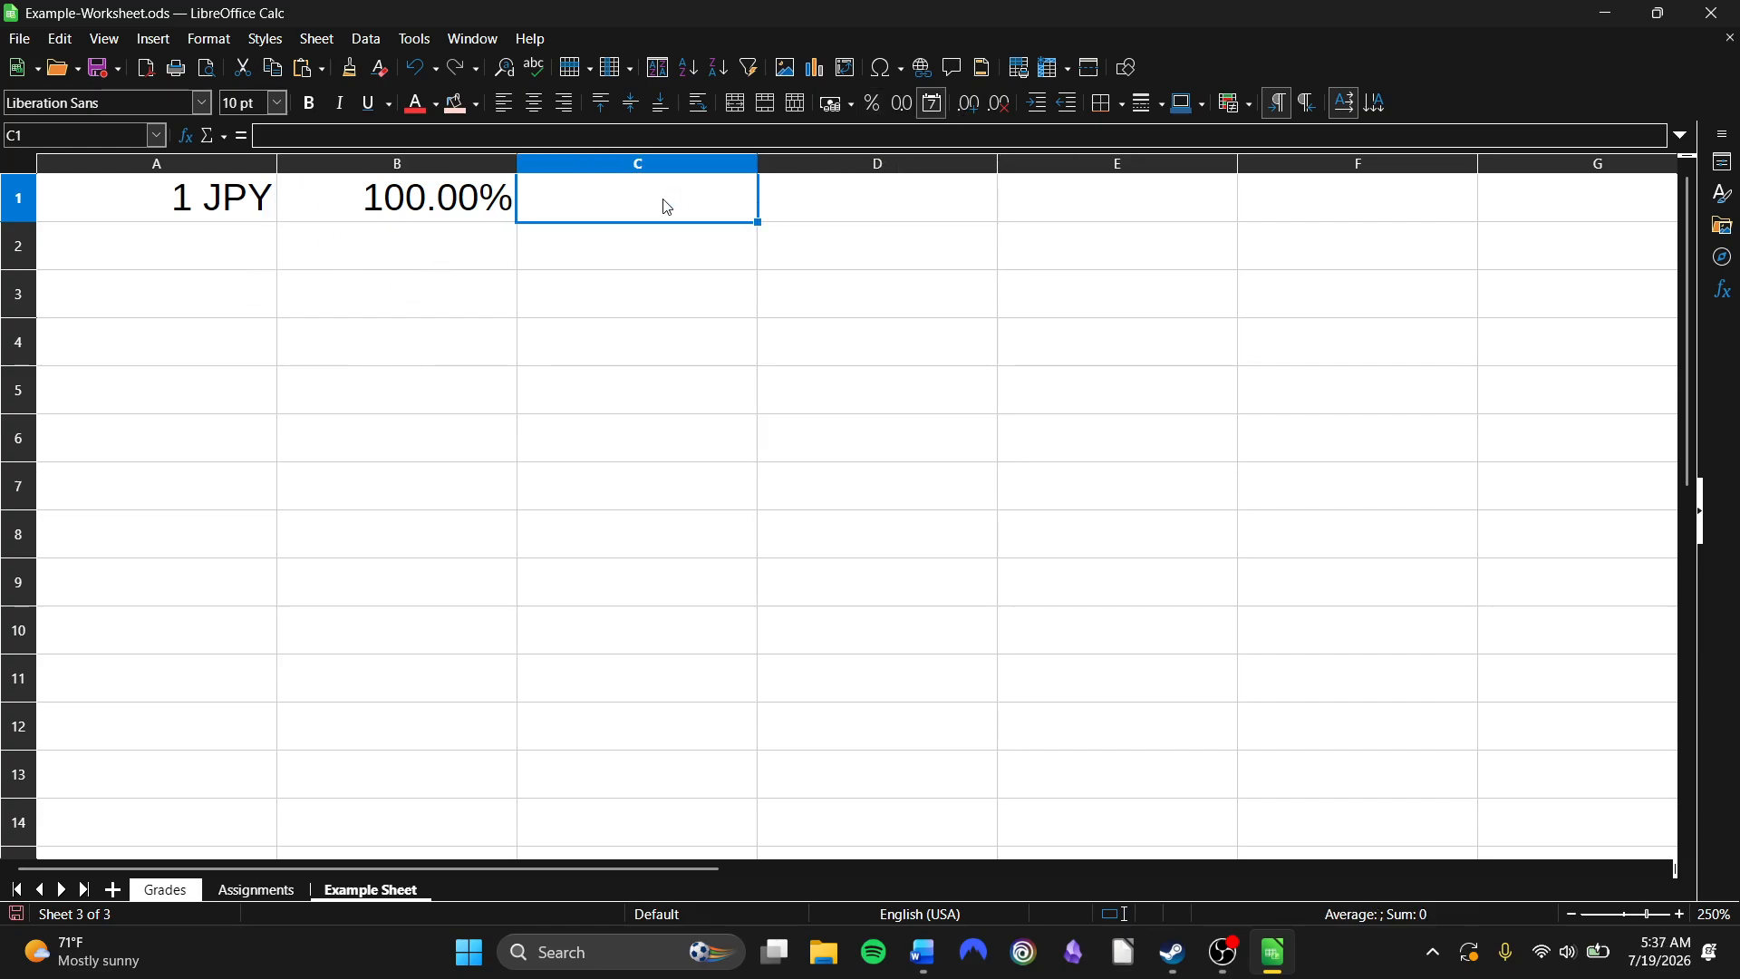
type("1")
key("Return")
Format cell C1 as a number, and try adding one decimal place and removing it again.
left_click(688, 202)
left_click(897, 102)
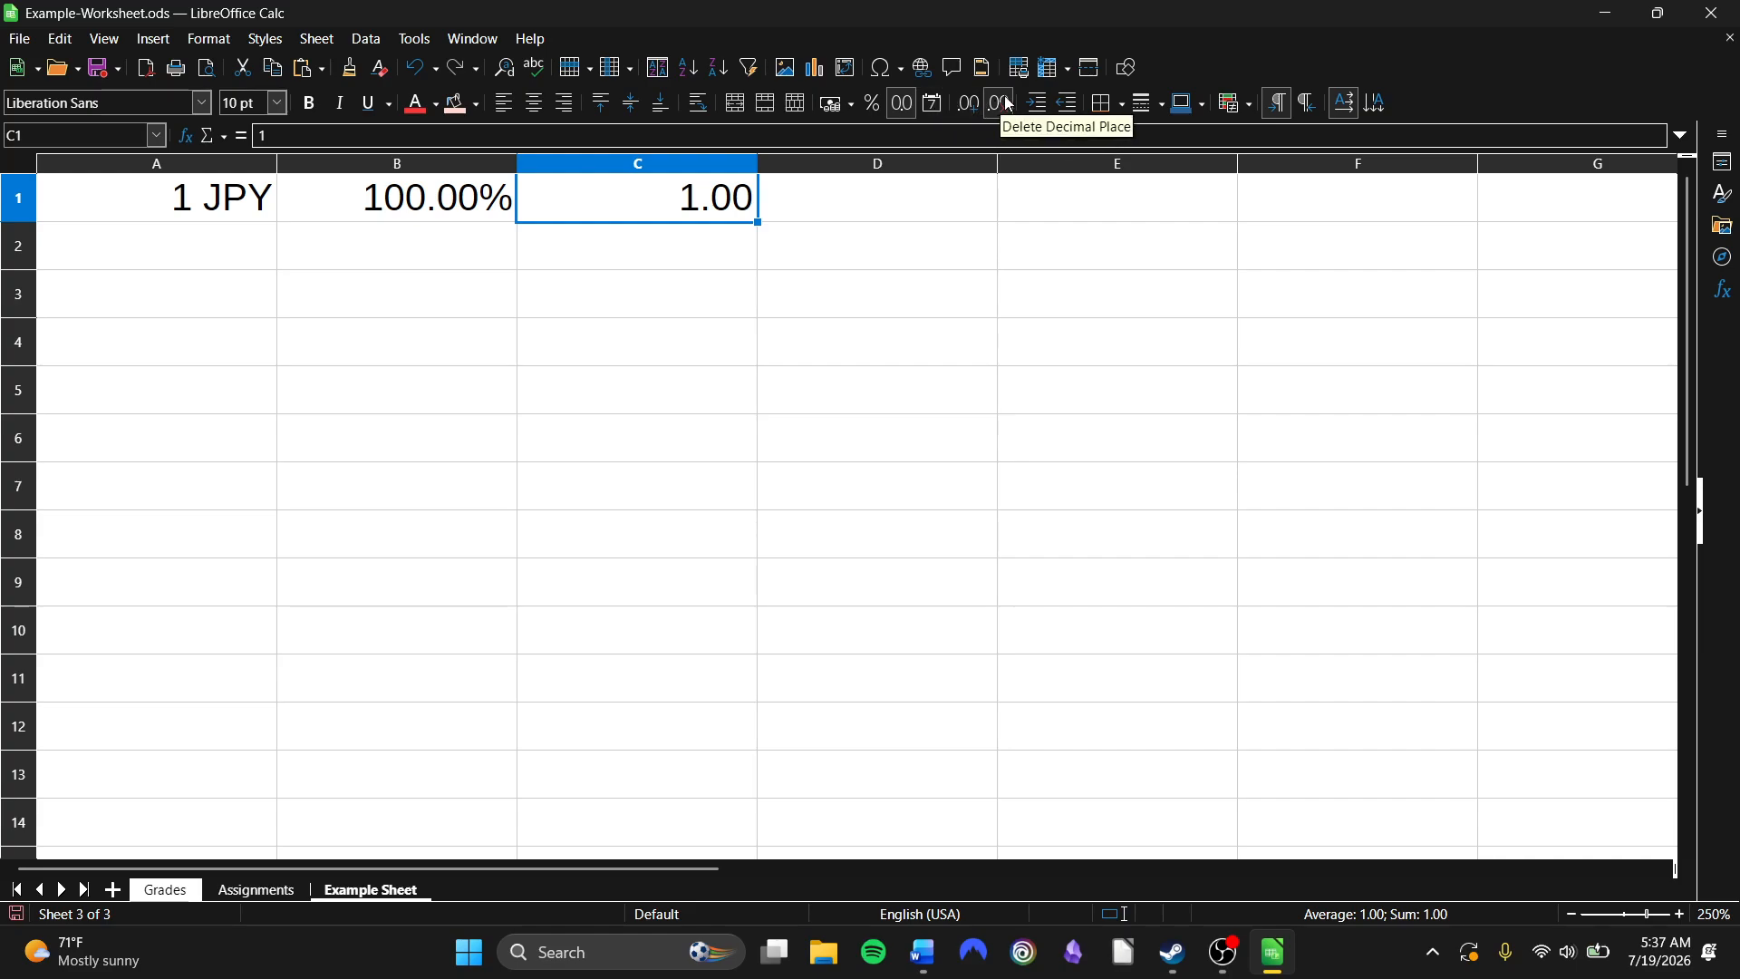
left_click(974, 106)
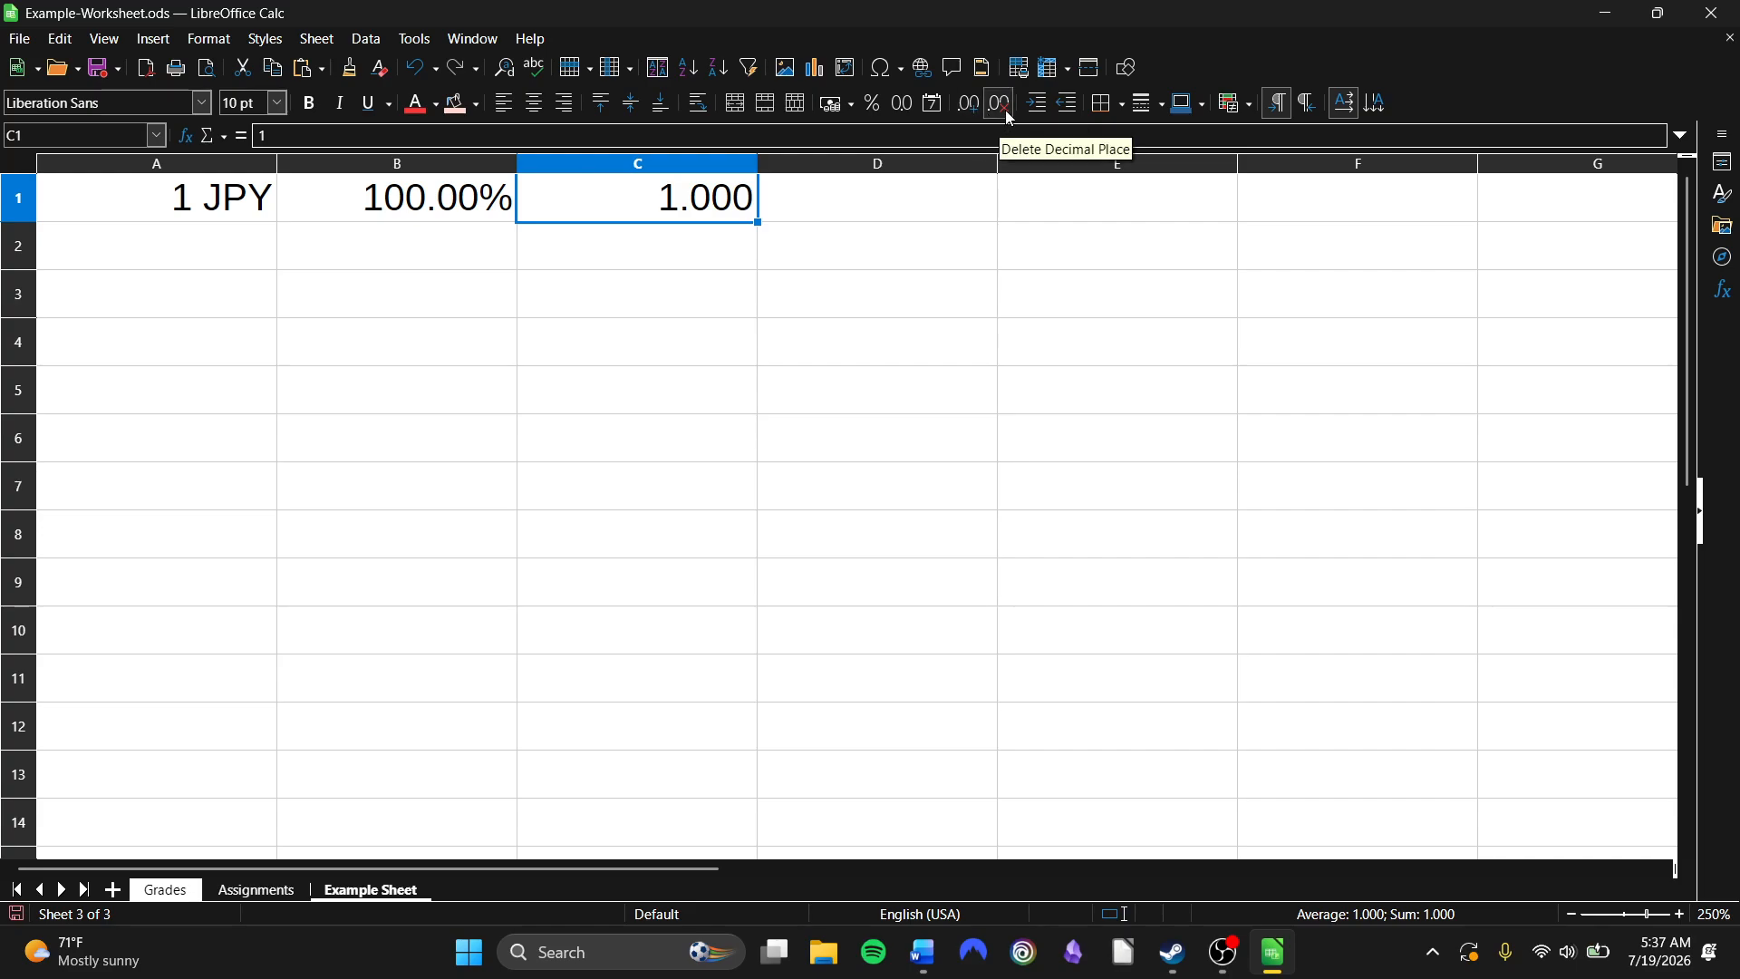
left_click(1004, 111)
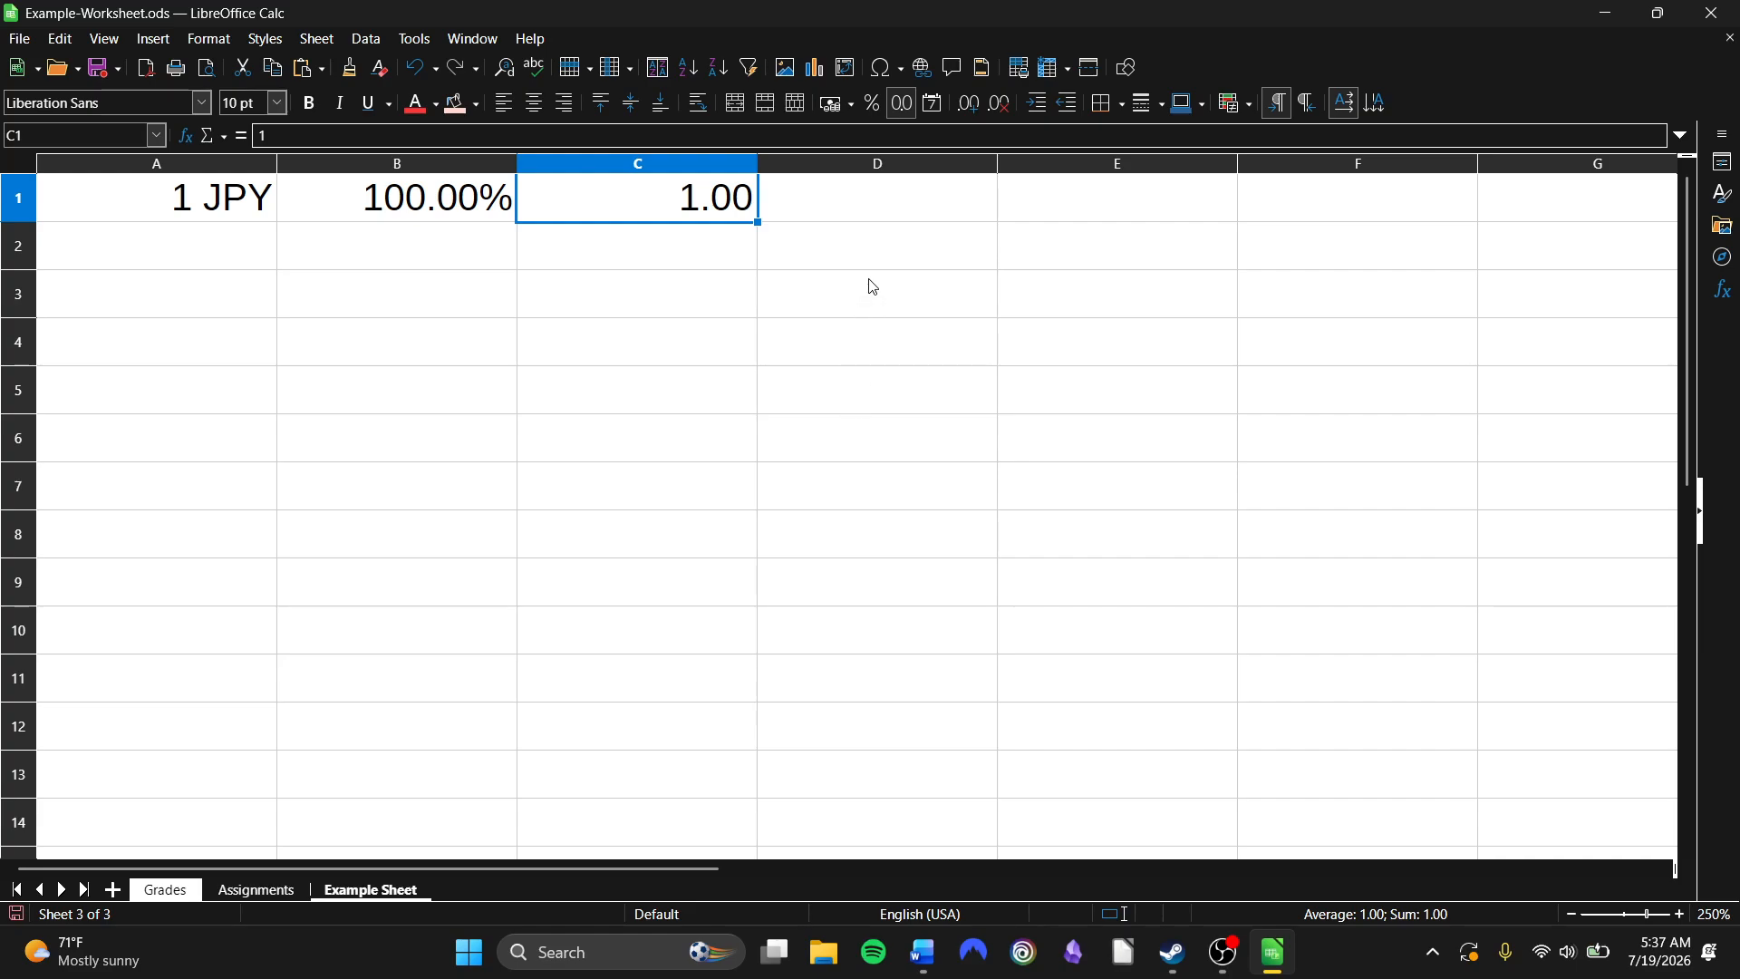
Enter the date 7/19/26 in cell D1.
left_click(818, 213)
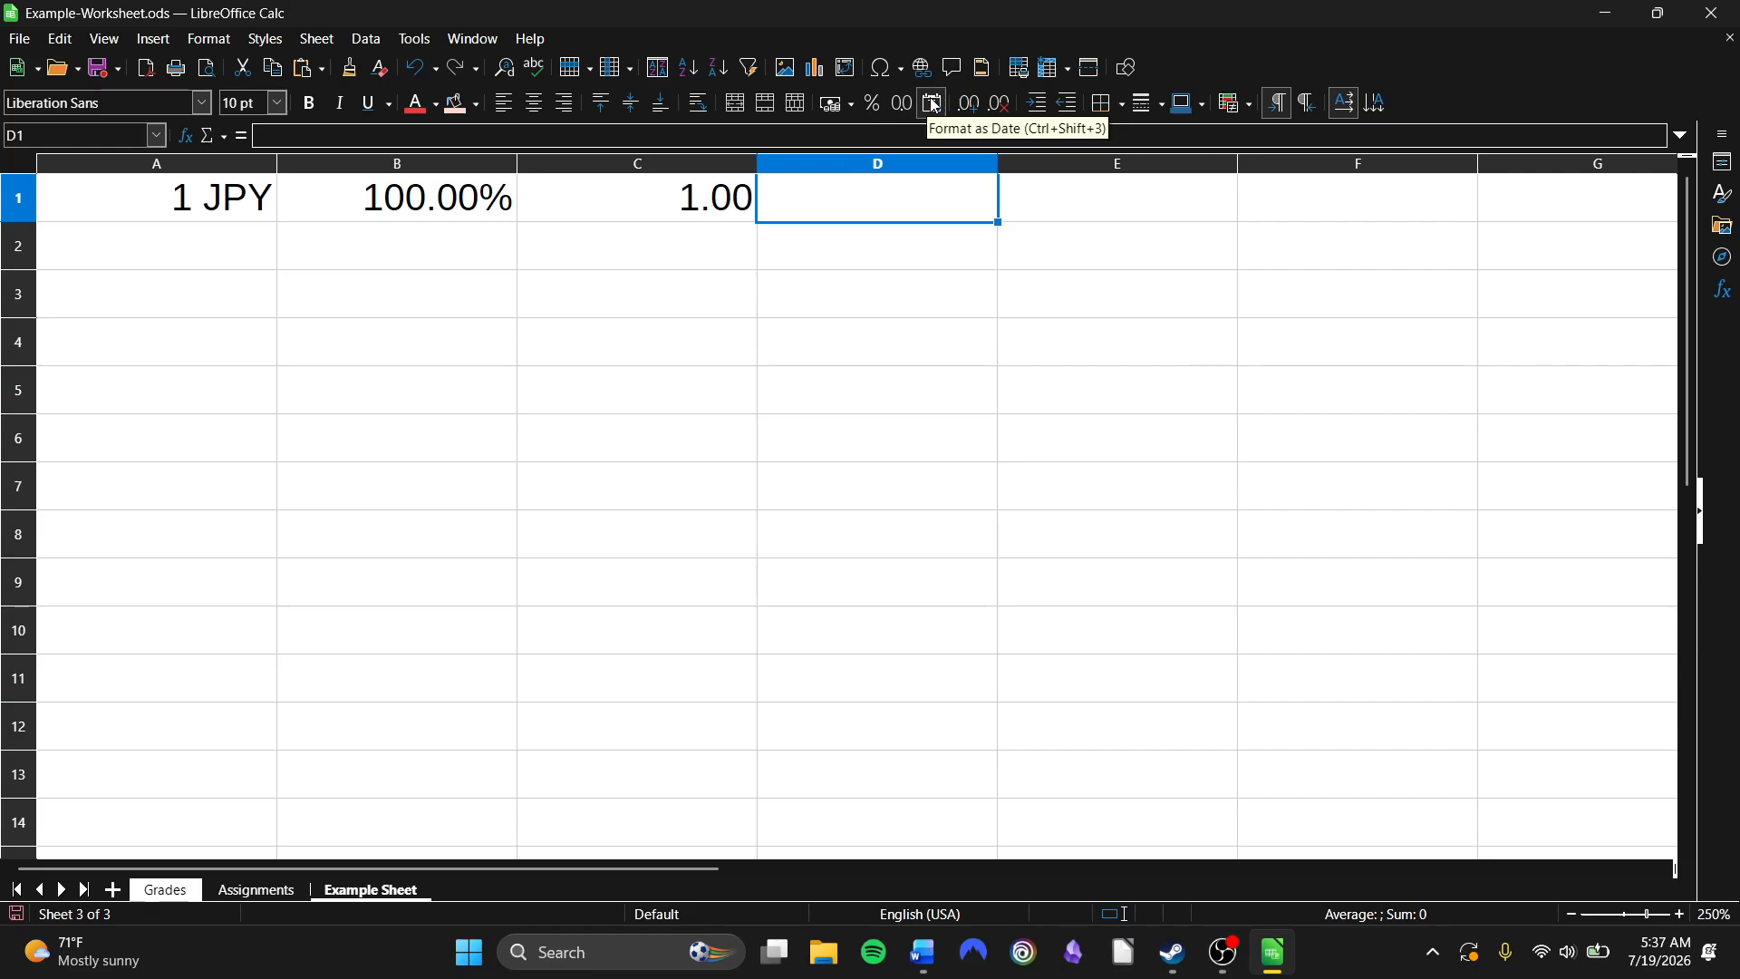
type("7/19/")
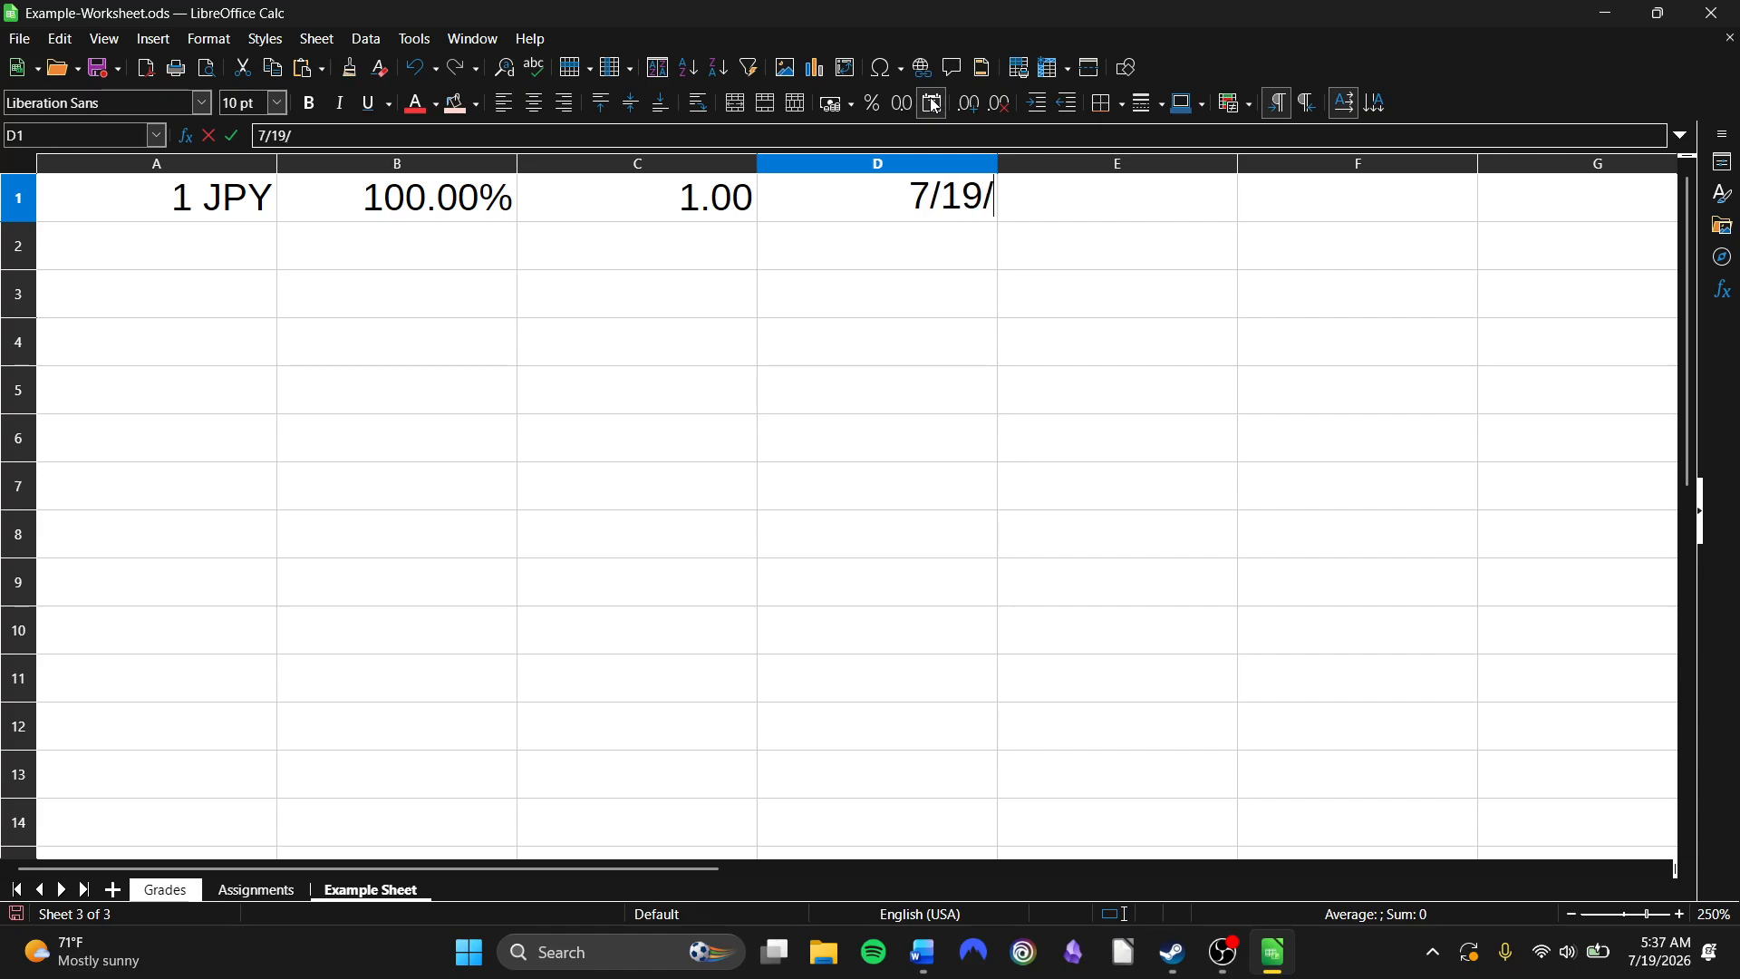
type("26")
left_click(964, 501)
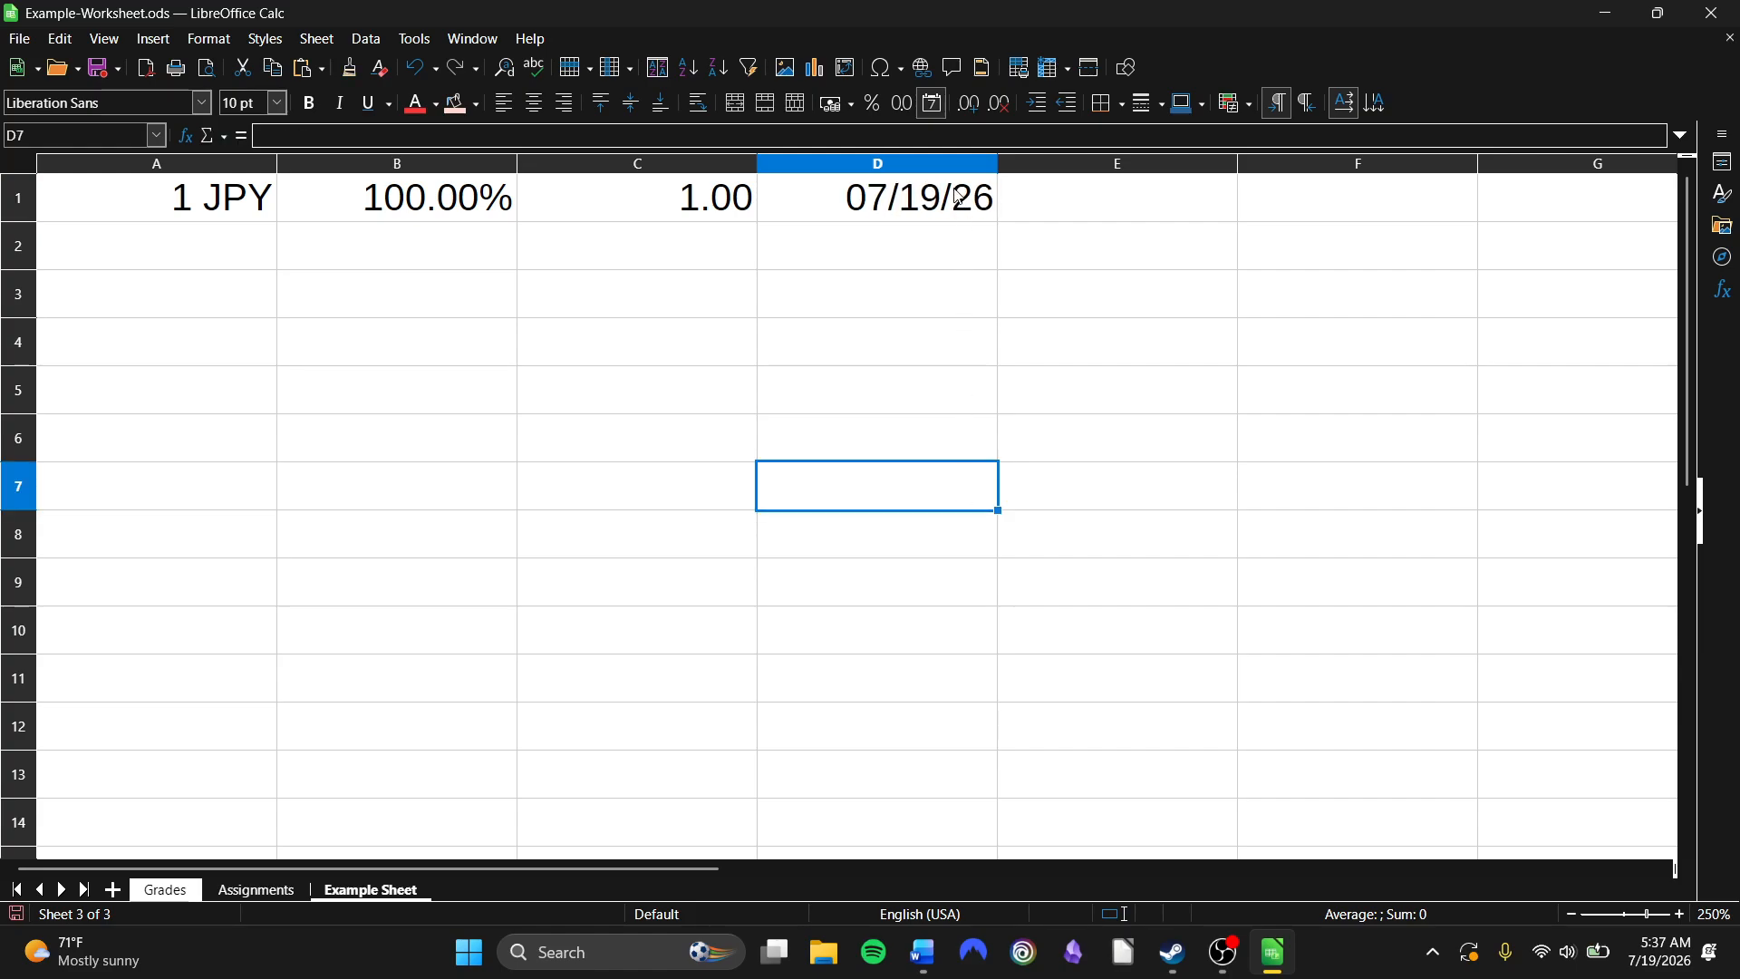
Switch the date format of cell D1 off and back on.
left_click(958, 195)
left_click(927, 111)
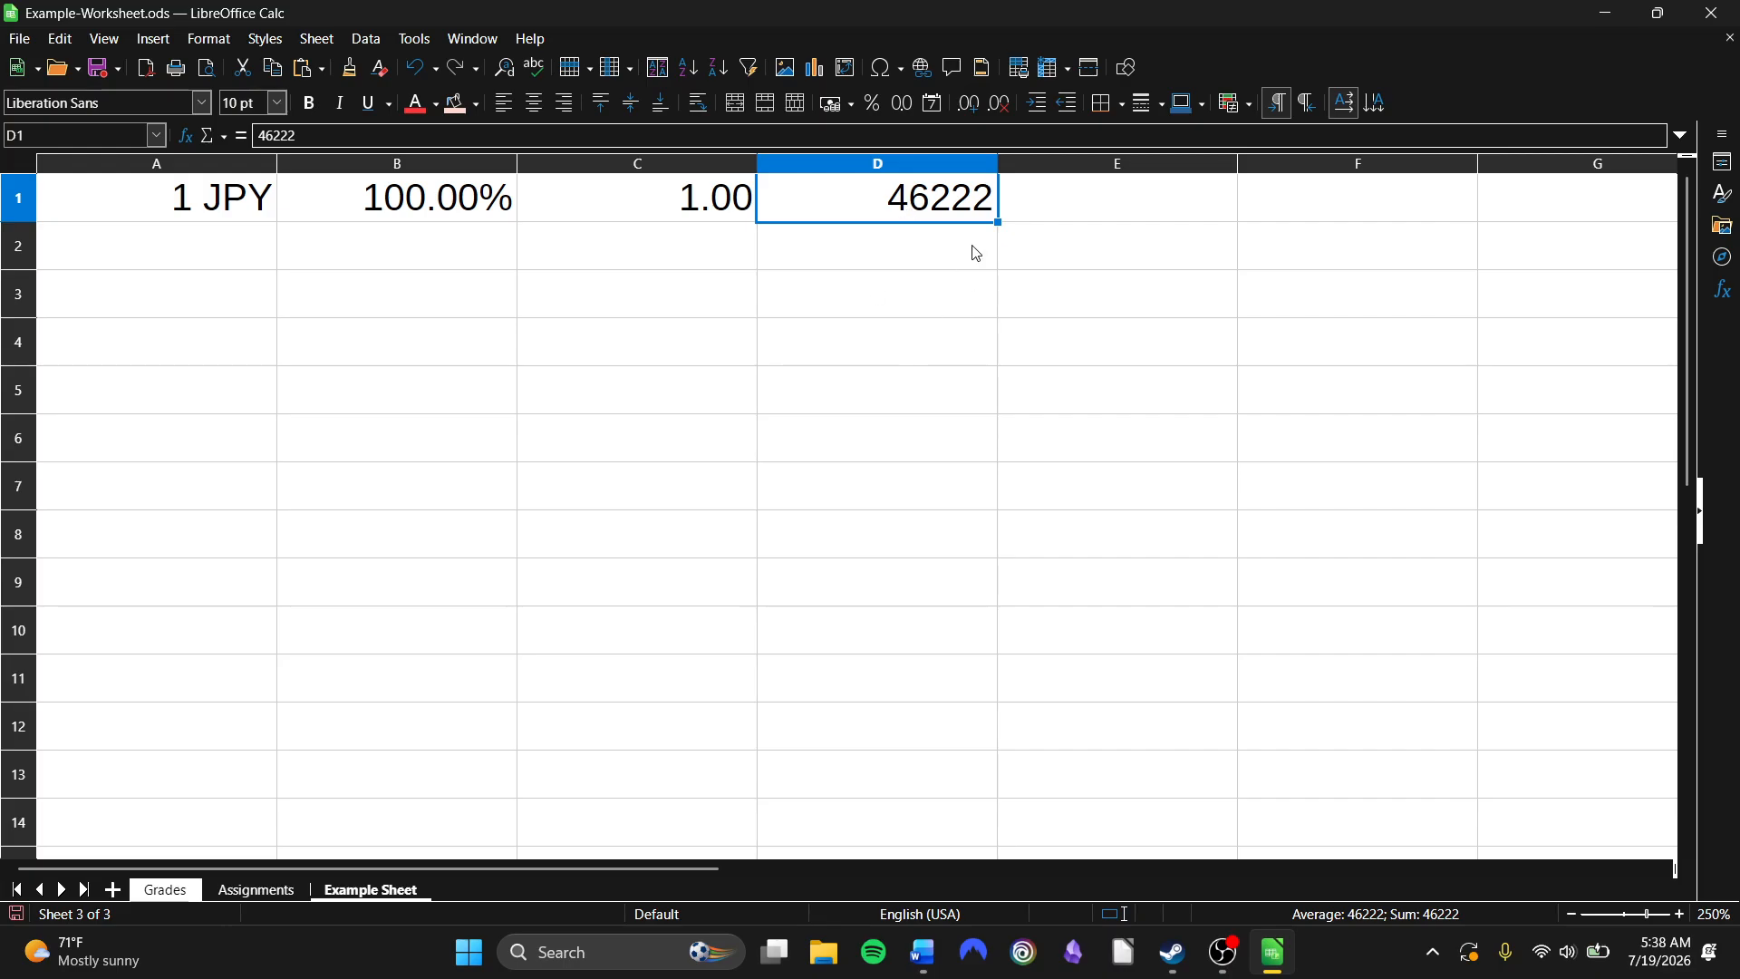
left_click(936, 106)
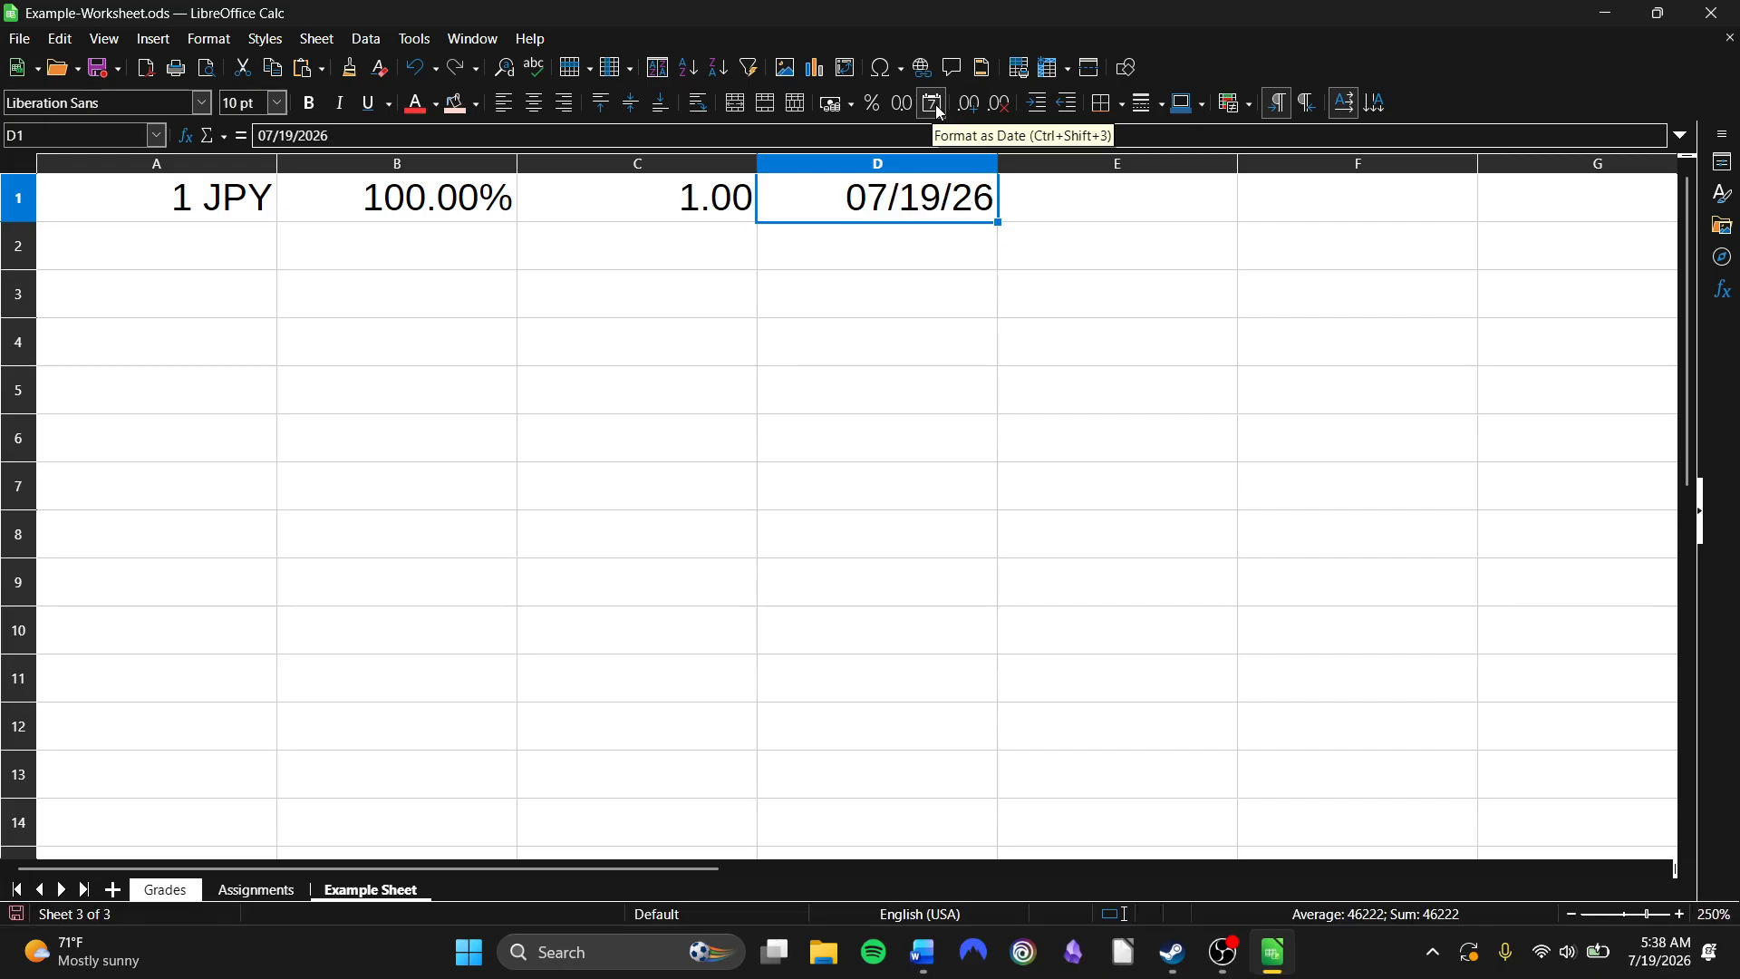
left_click(925, 349)
left_click(917, 209)
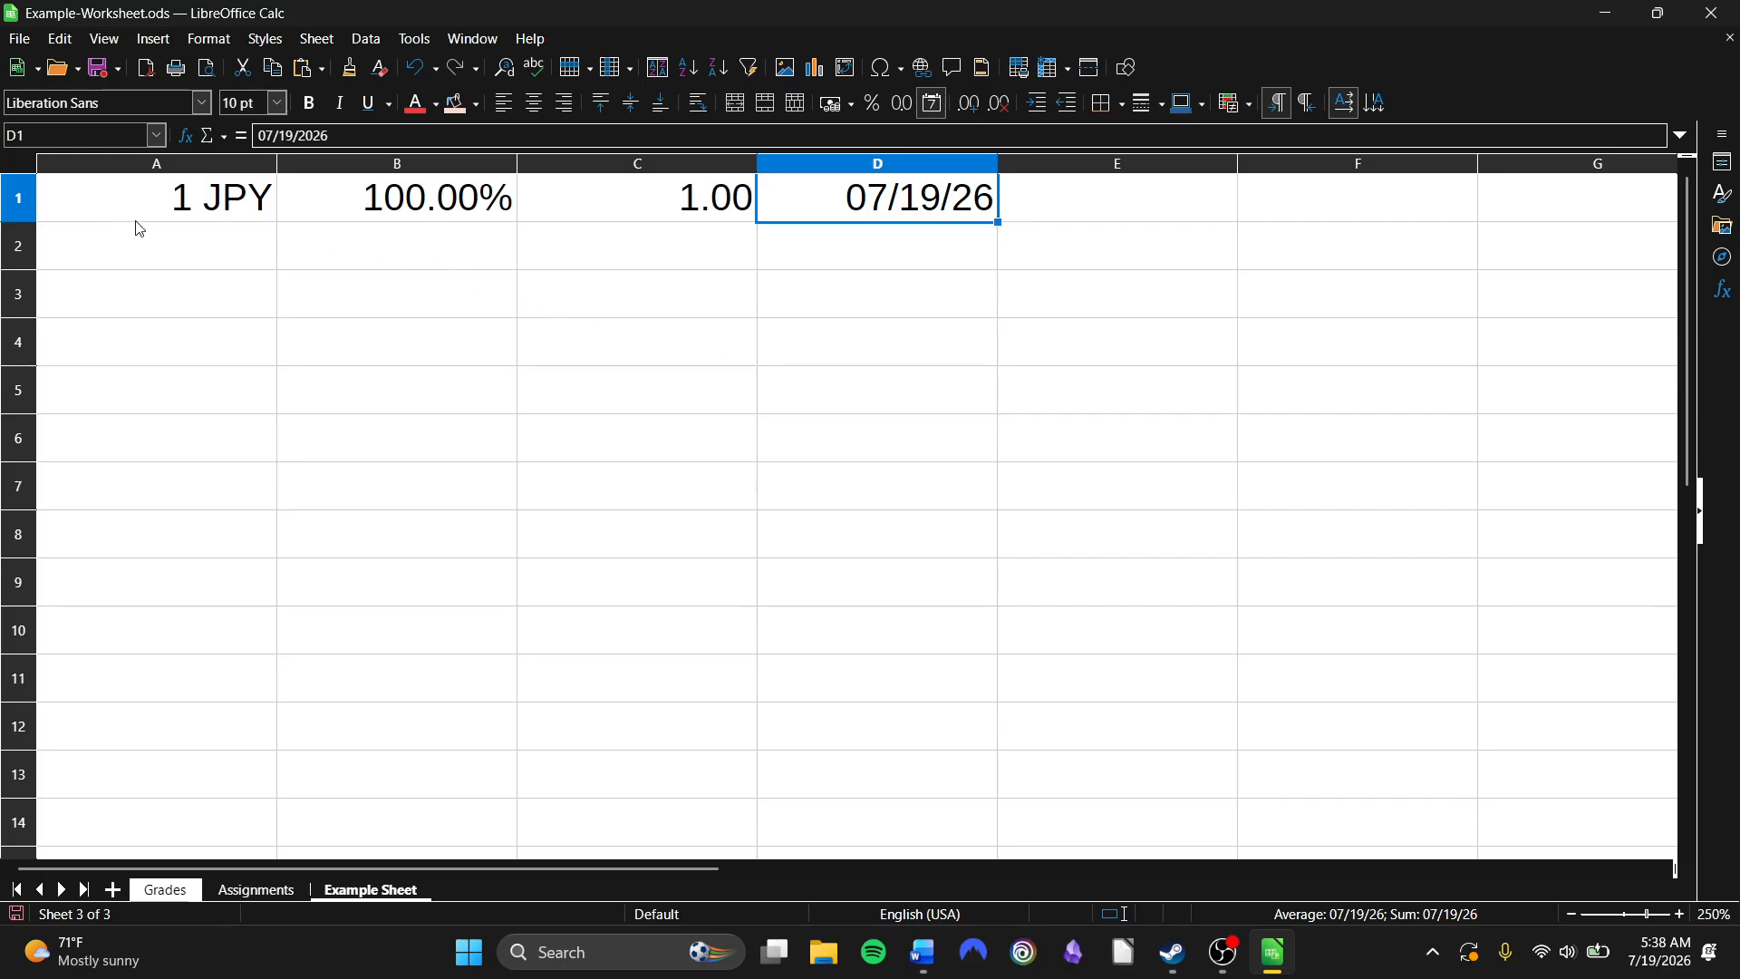
Enter the text "Hello this is a Test" in cell A3.
left_click(249, 270)
left_click(217, 308)
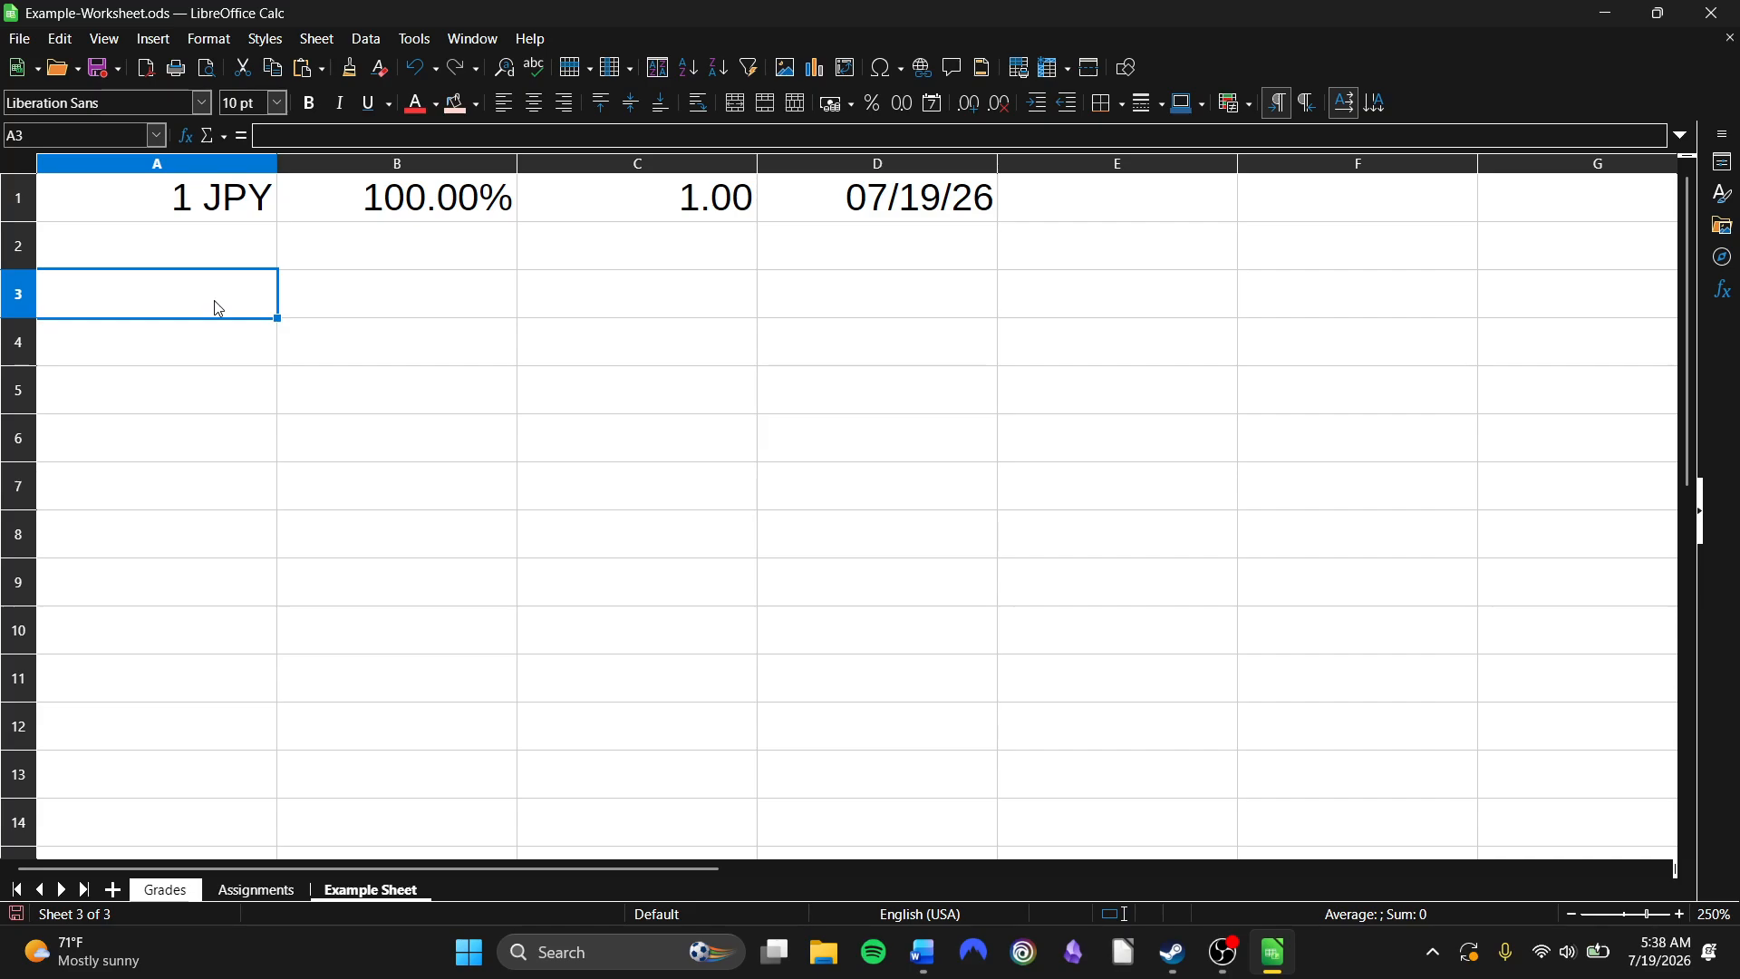
type("Hello T")
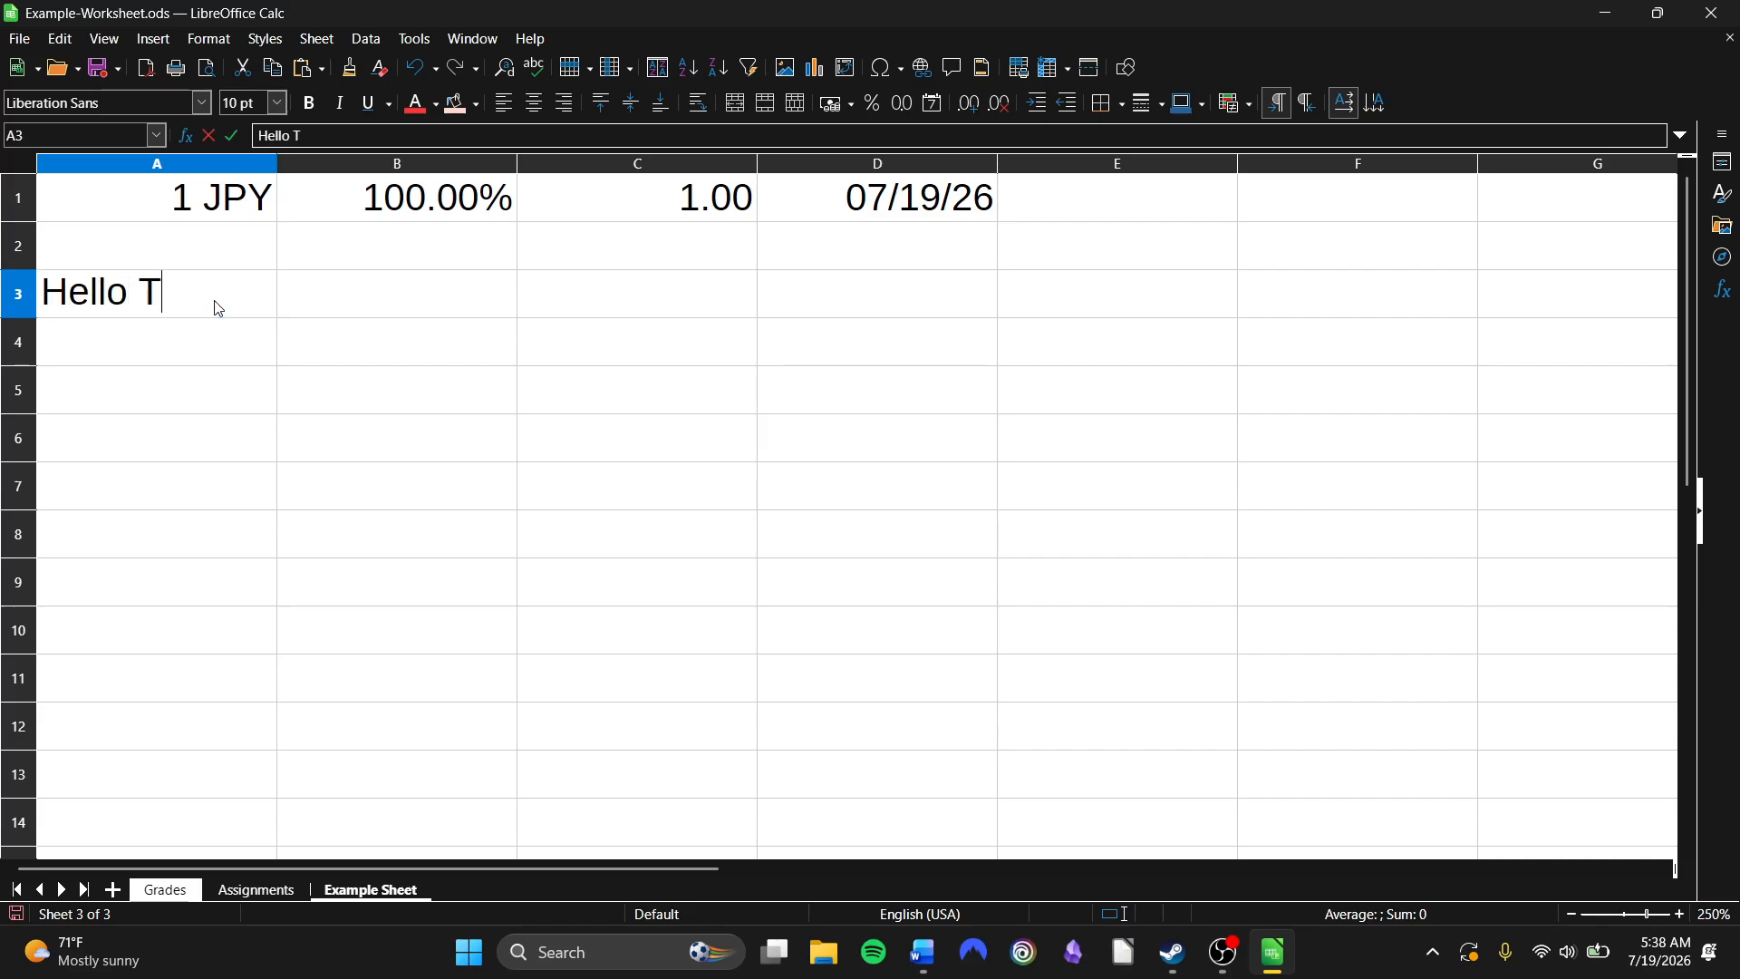
key("BackSpace")
type("this is a")
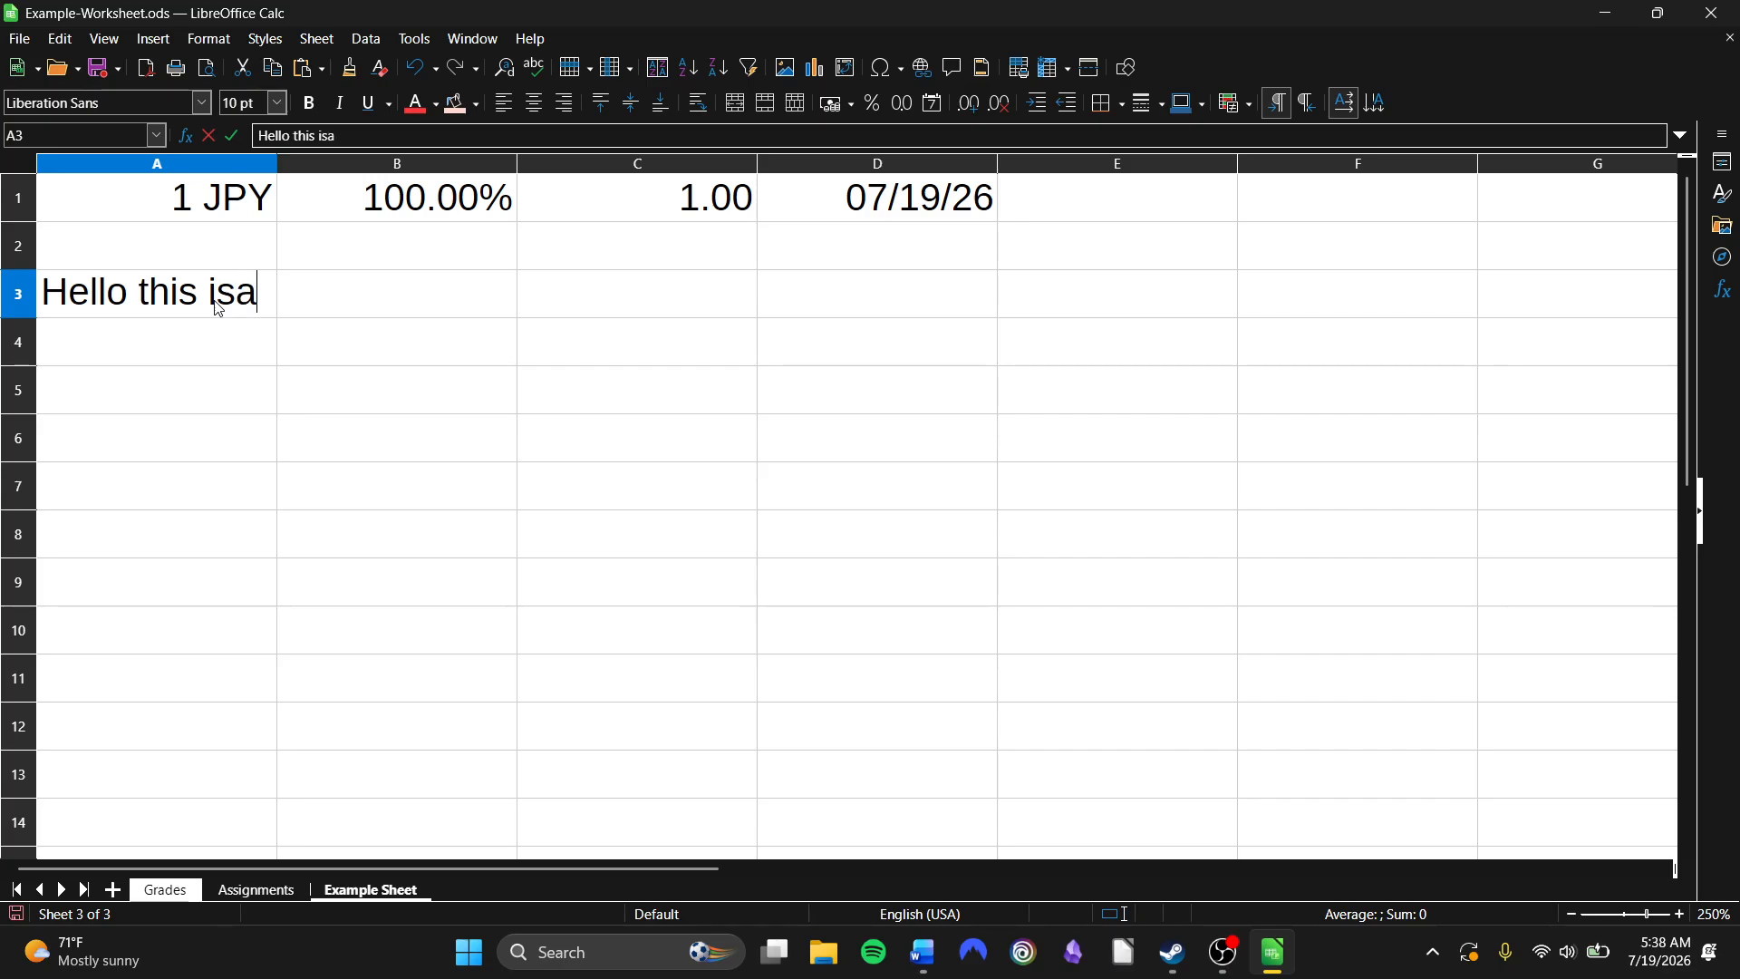
key("BackSpace")
type("a Test")
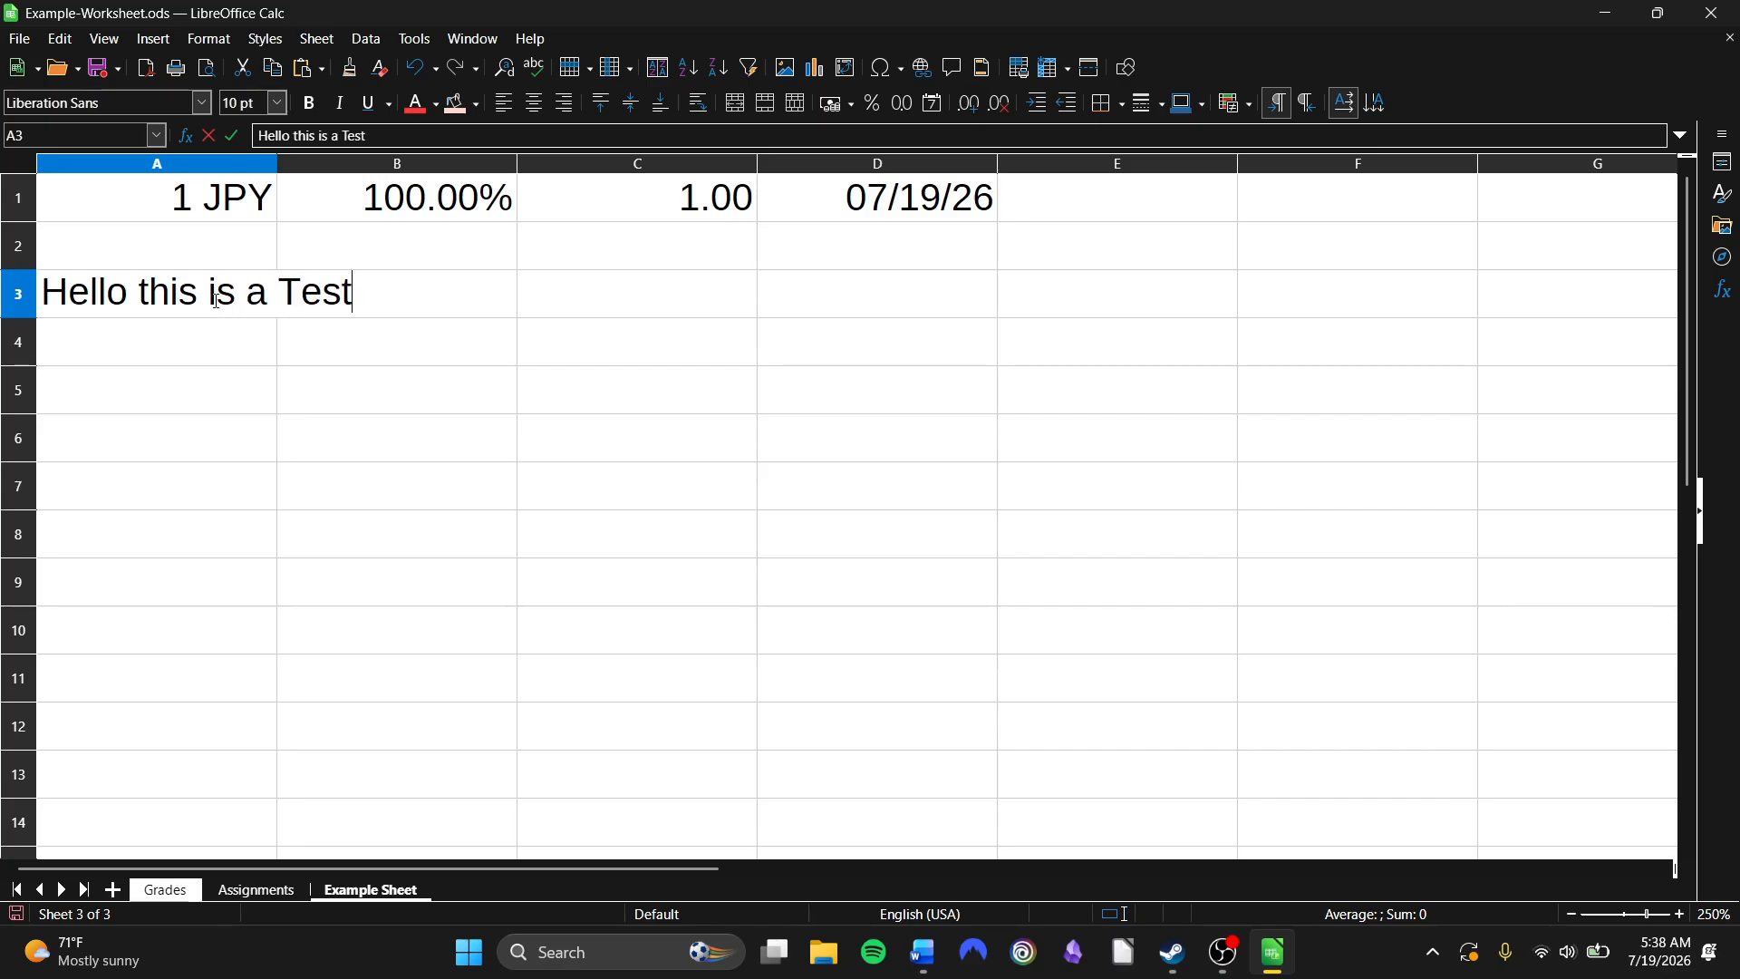
left_click(328, 426)
Change the font of the text in cell A3 to Times New Roman.
left_click(167, 305)
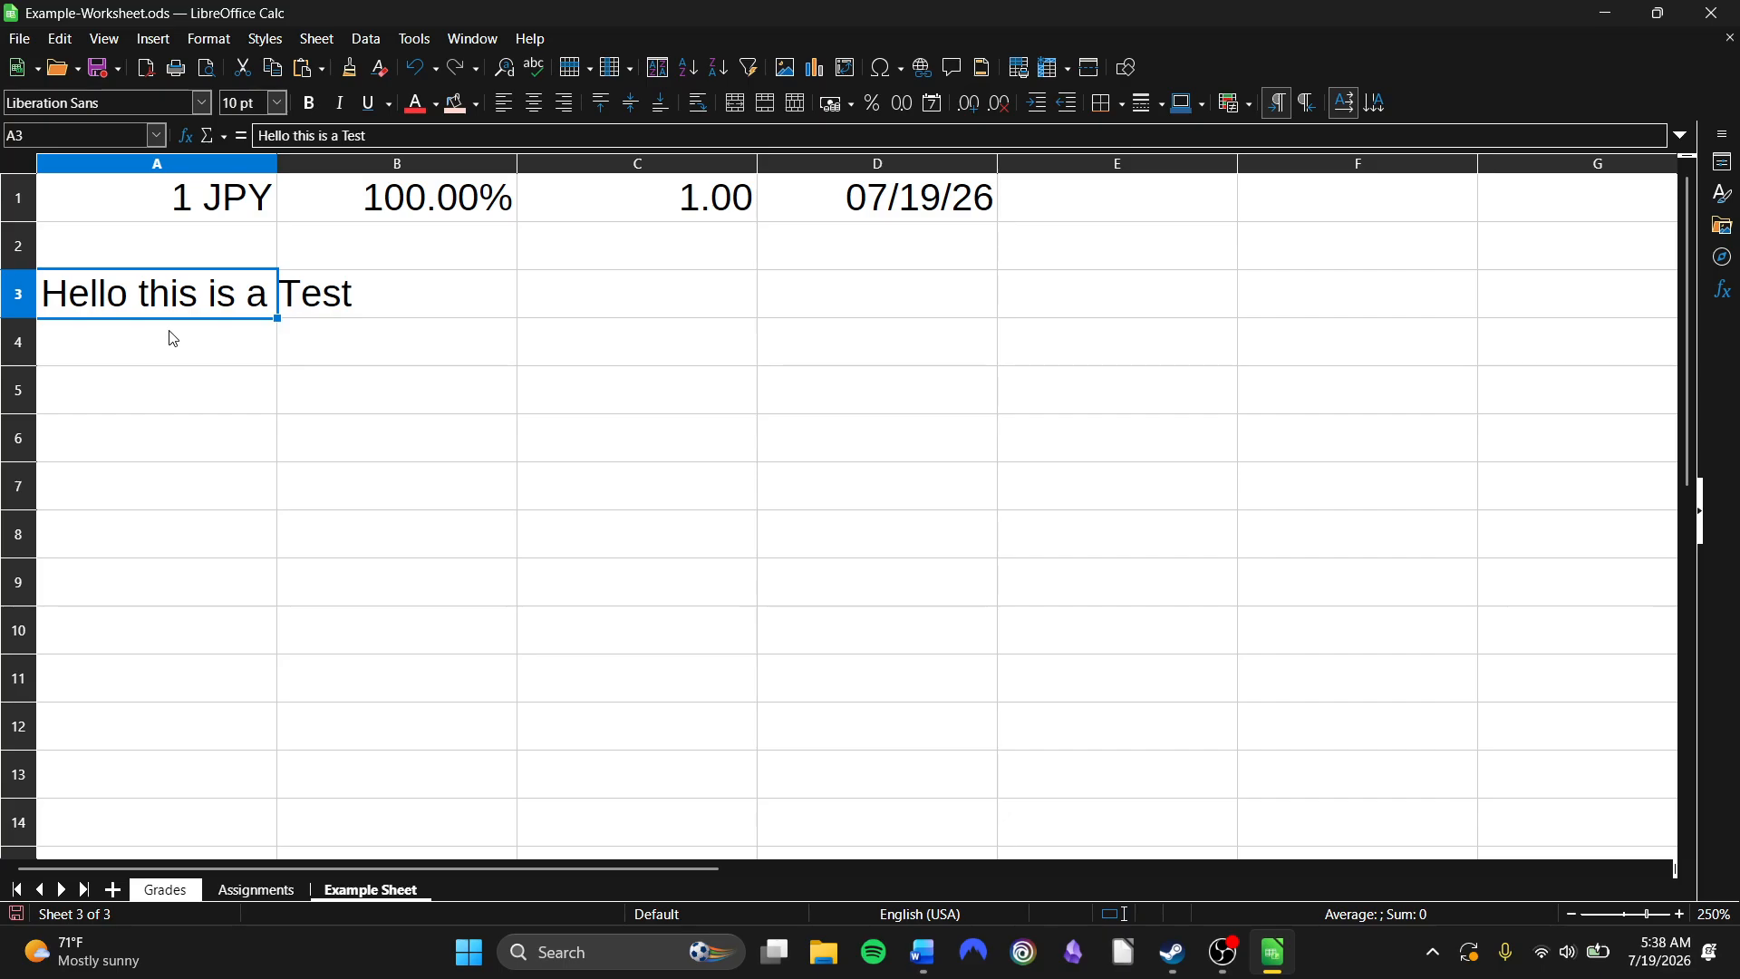
left_click(202, 103)
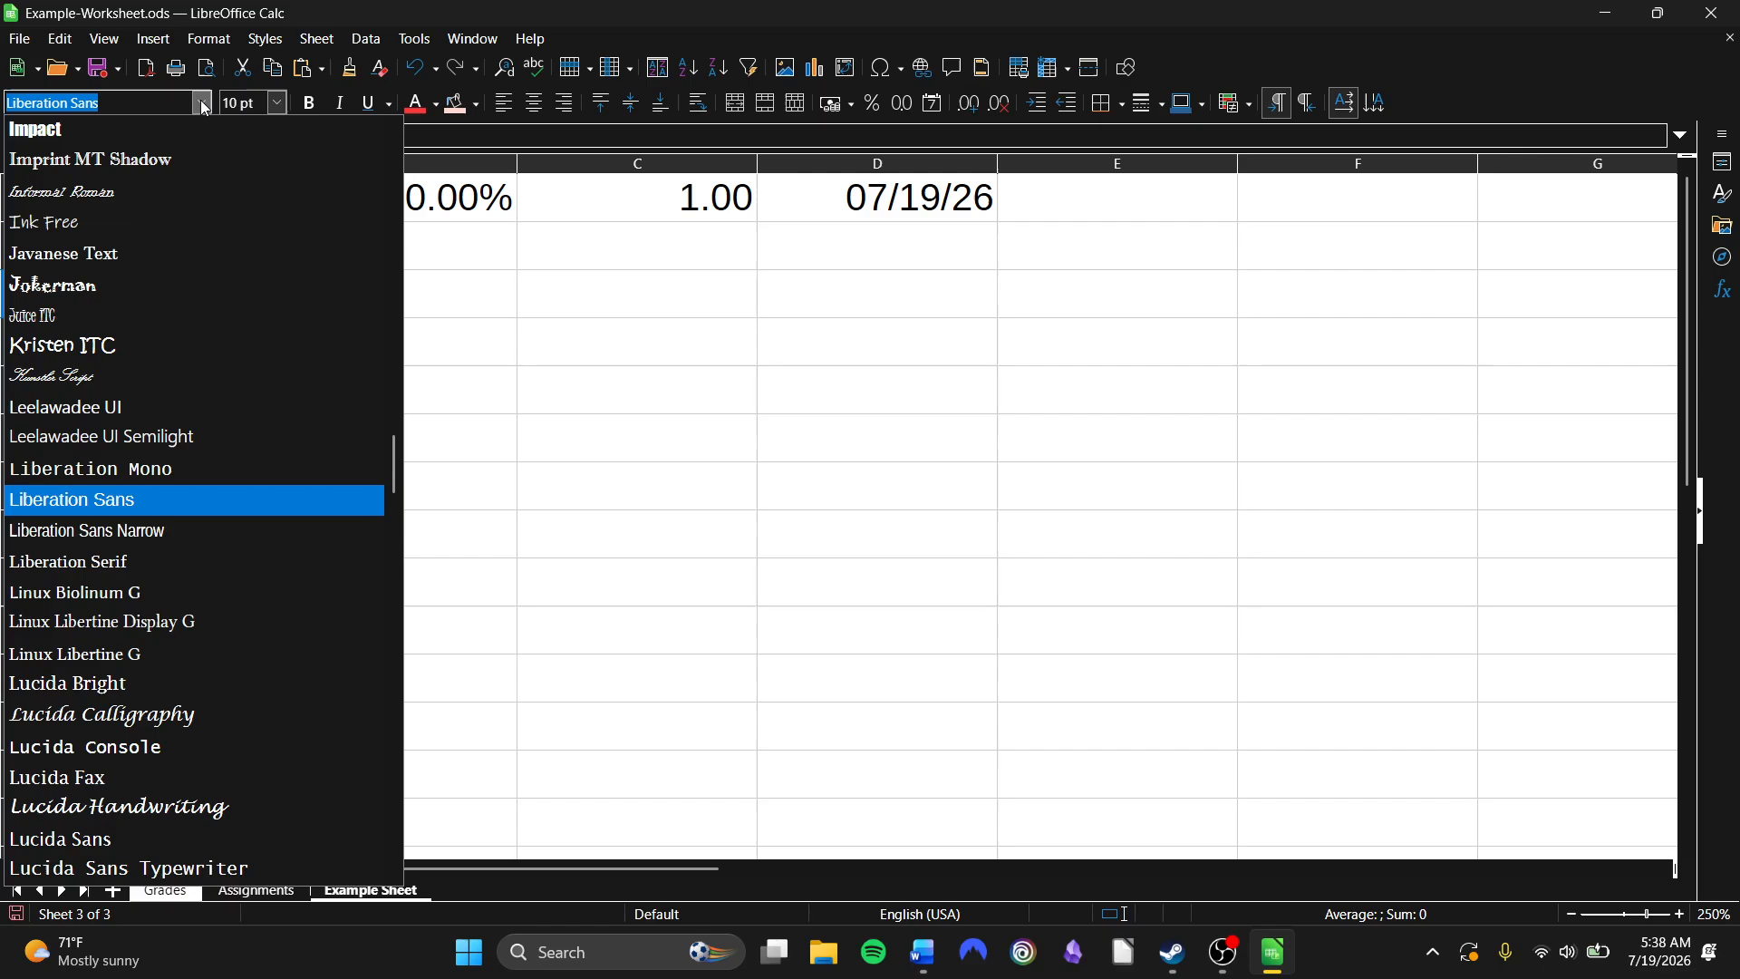
scroll(205, 584, "down", 6)
scroll(207, 585, "up", 4)
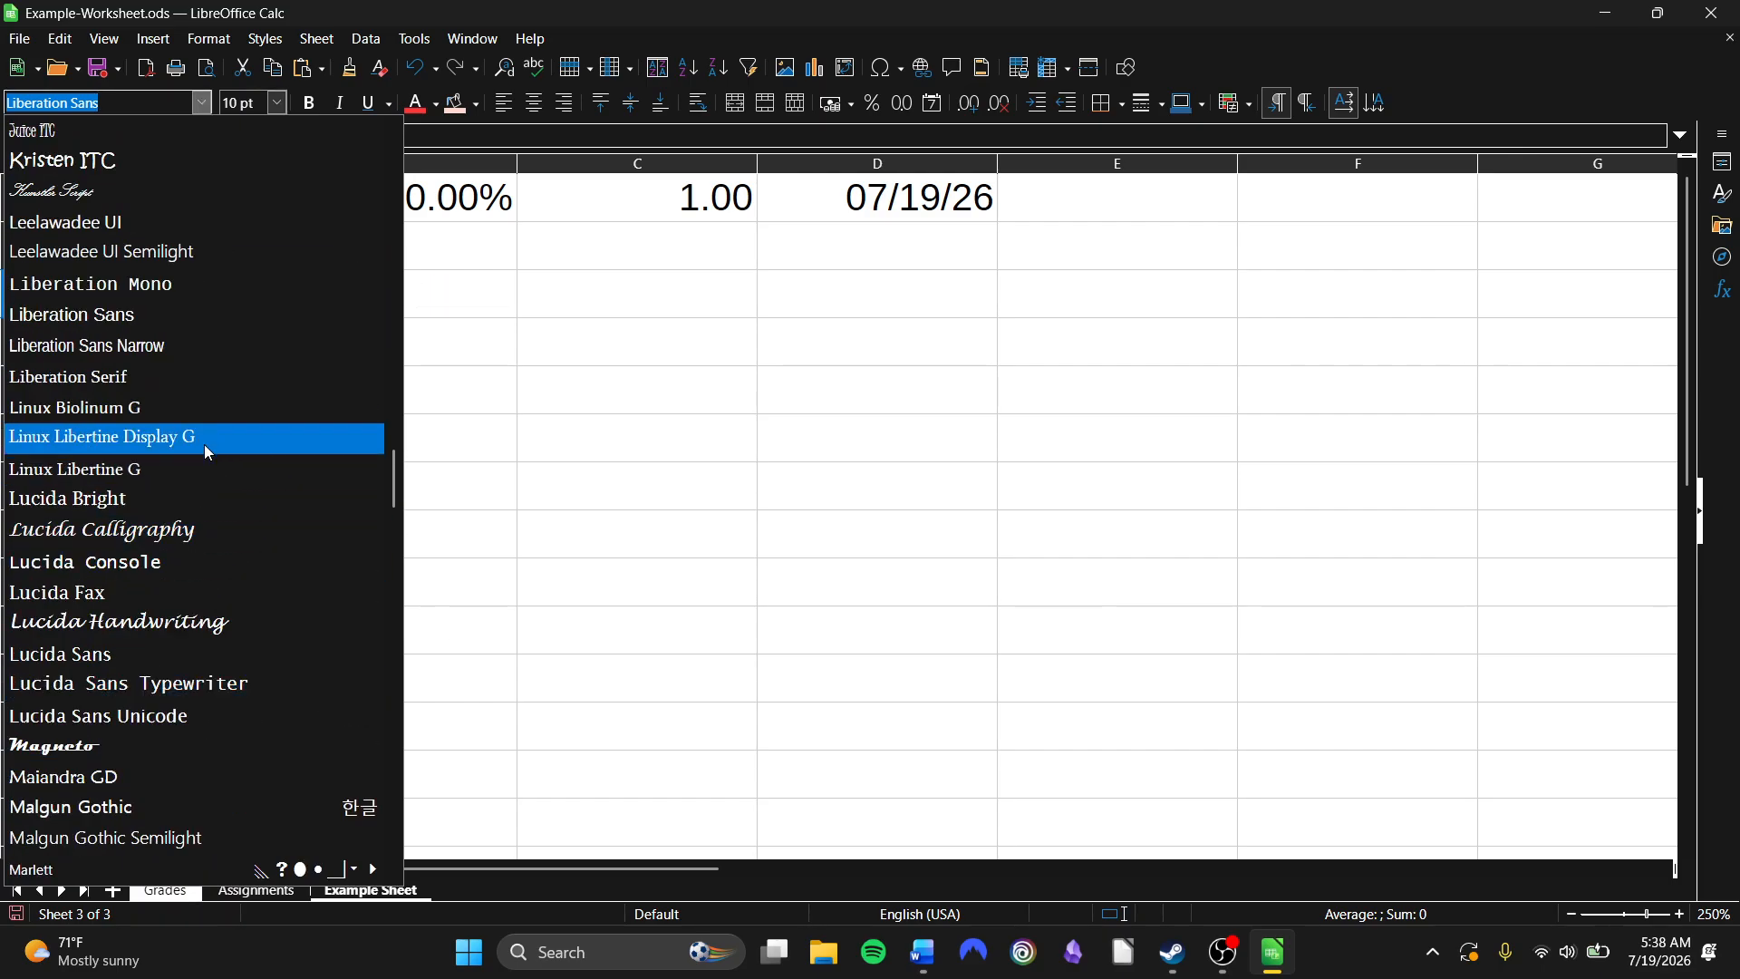
type("T")
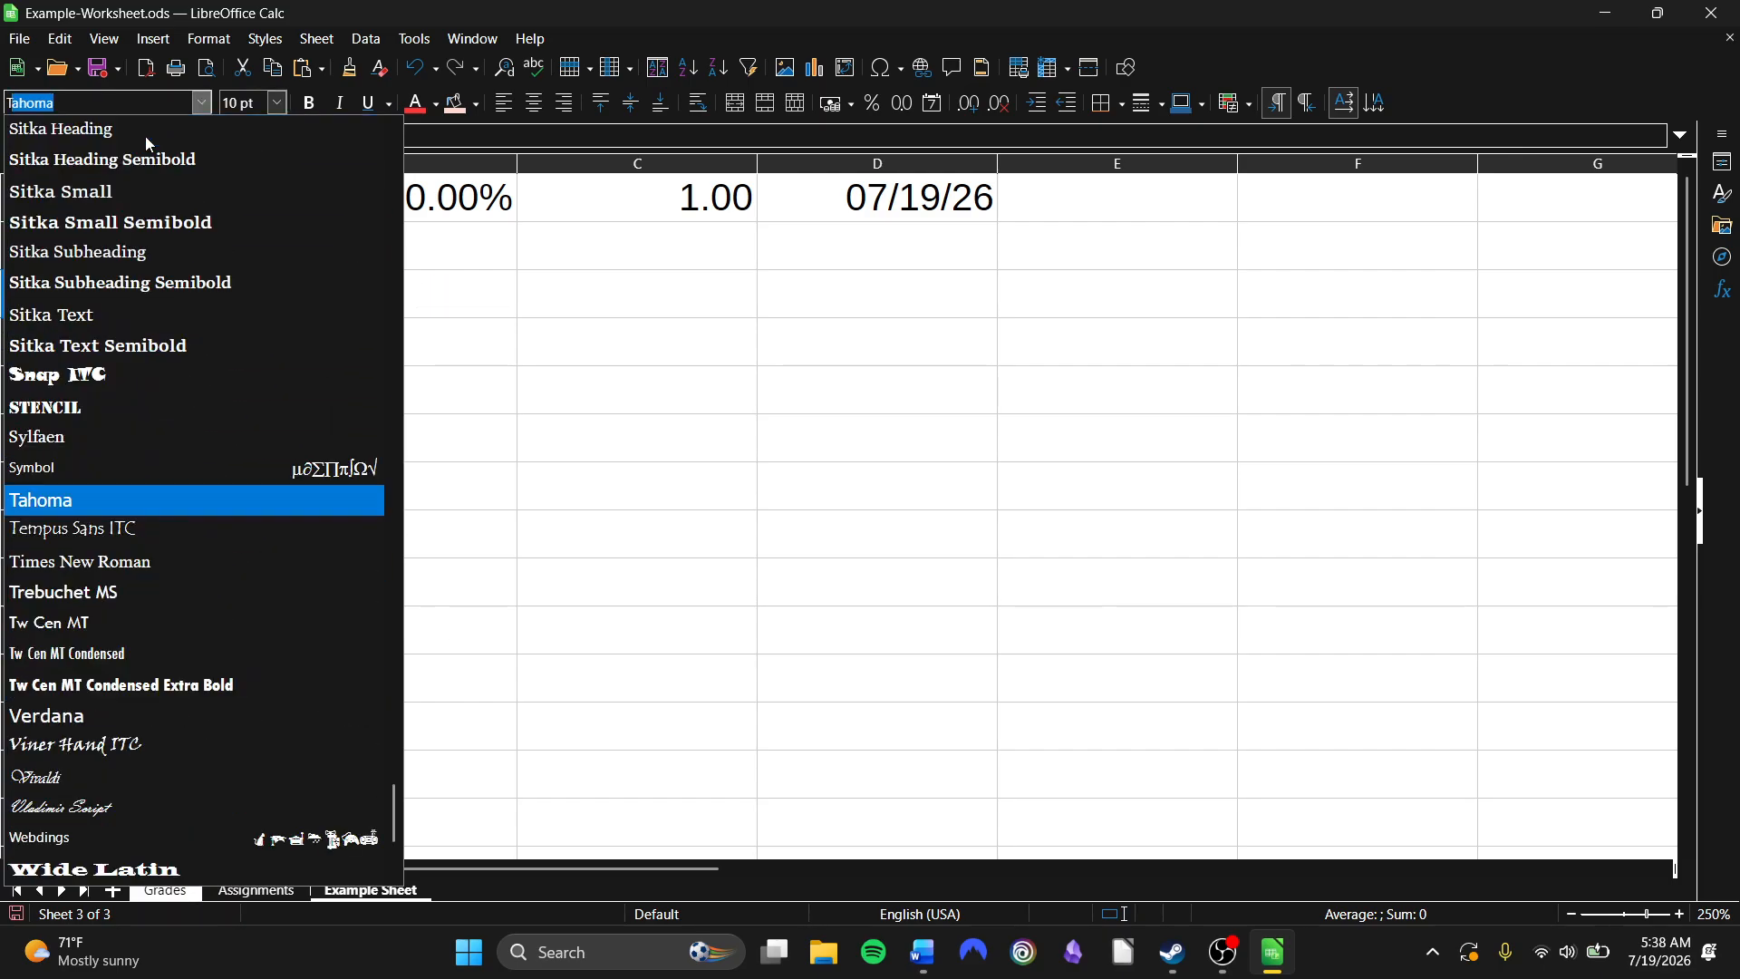
type("imes New R")
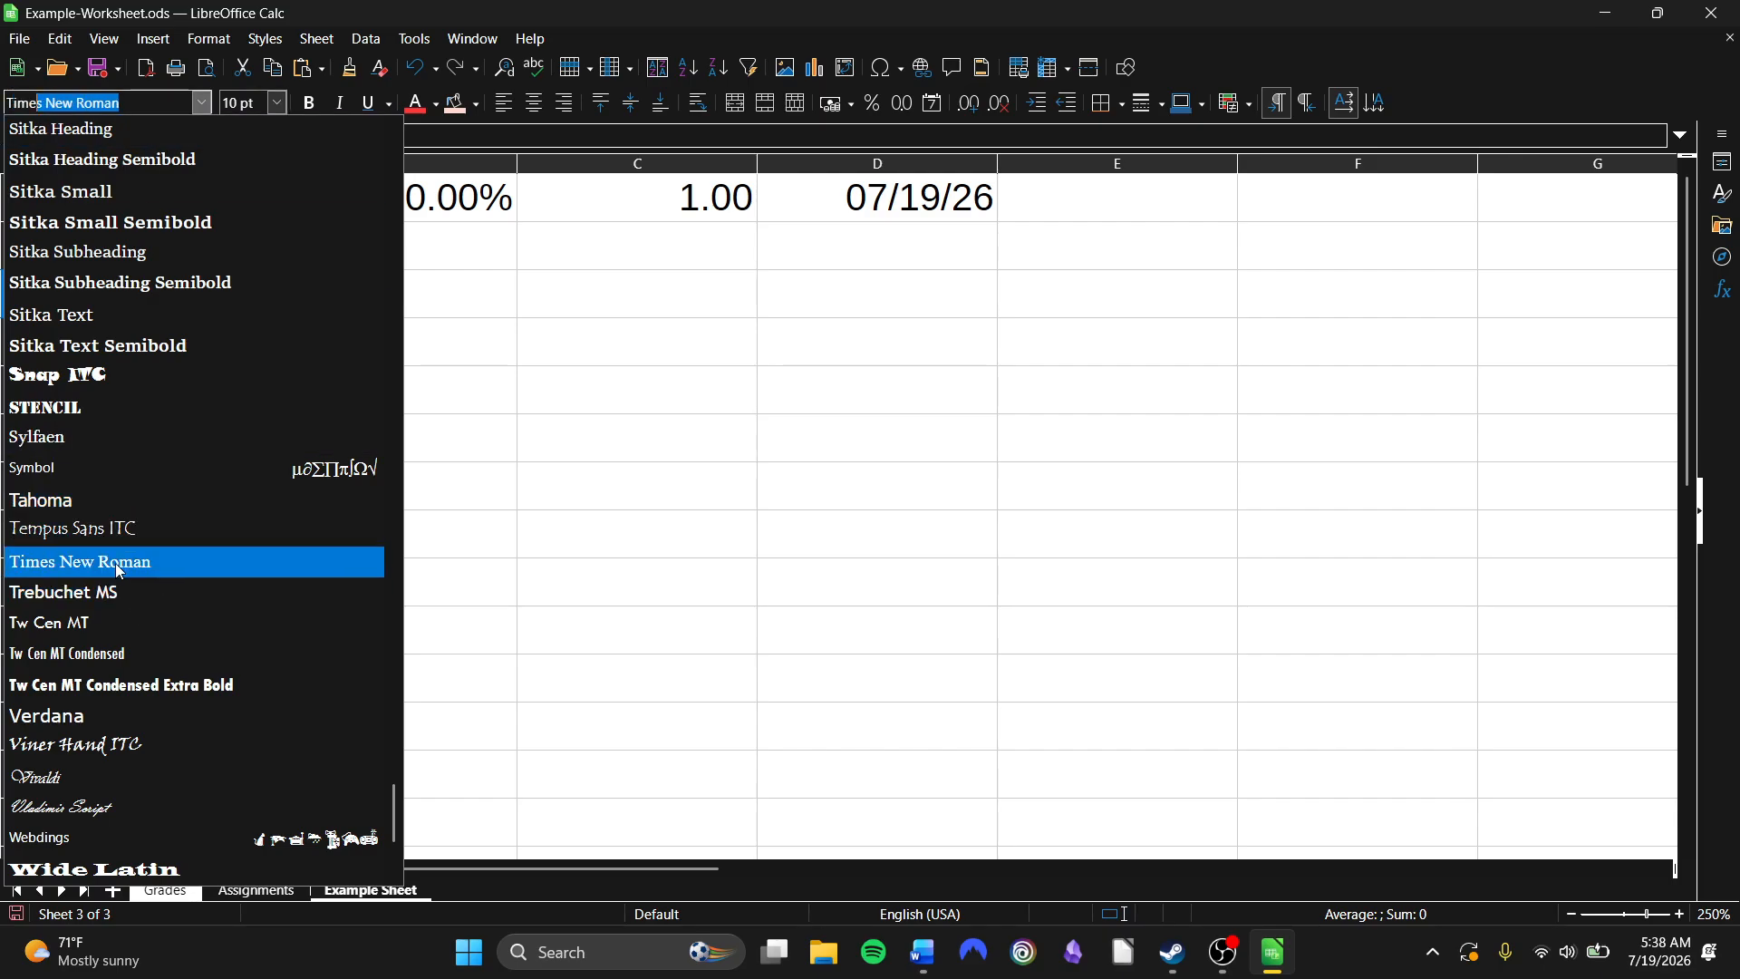
left_click(116, 563)
left_click(324, 377)
left_click(154, 292)
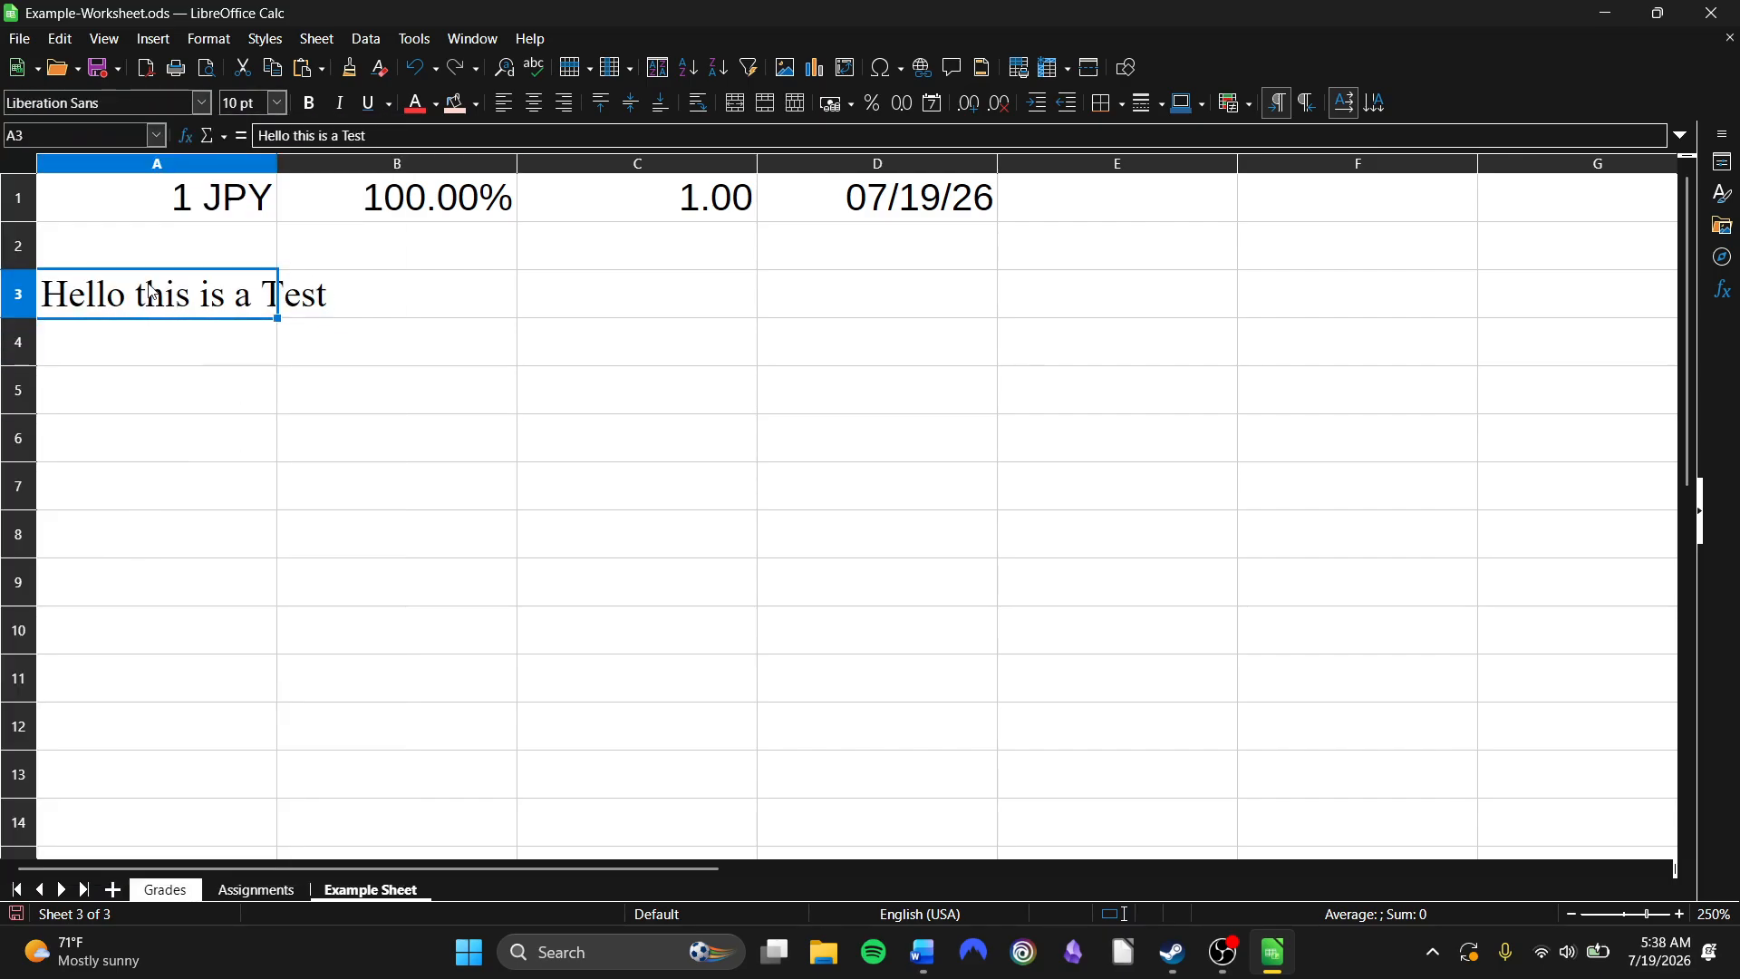
left_click(231, 360)
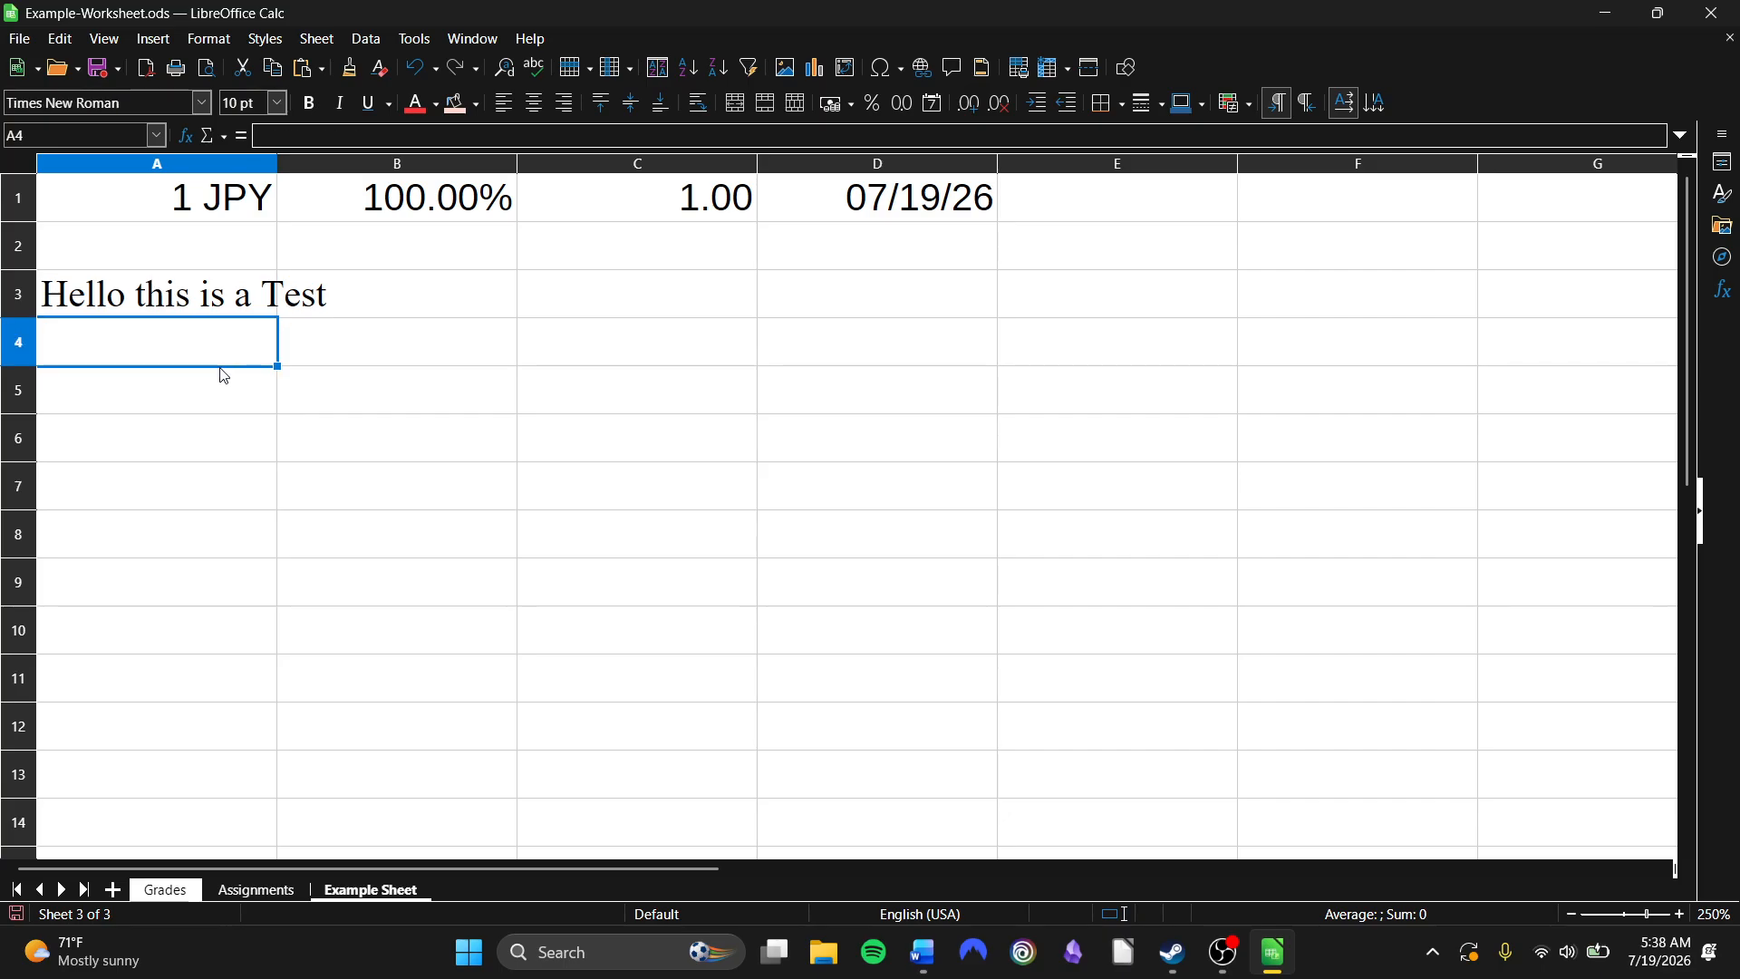
Set the font size of cell A3 to 14 pt.
left_click(217, 312)
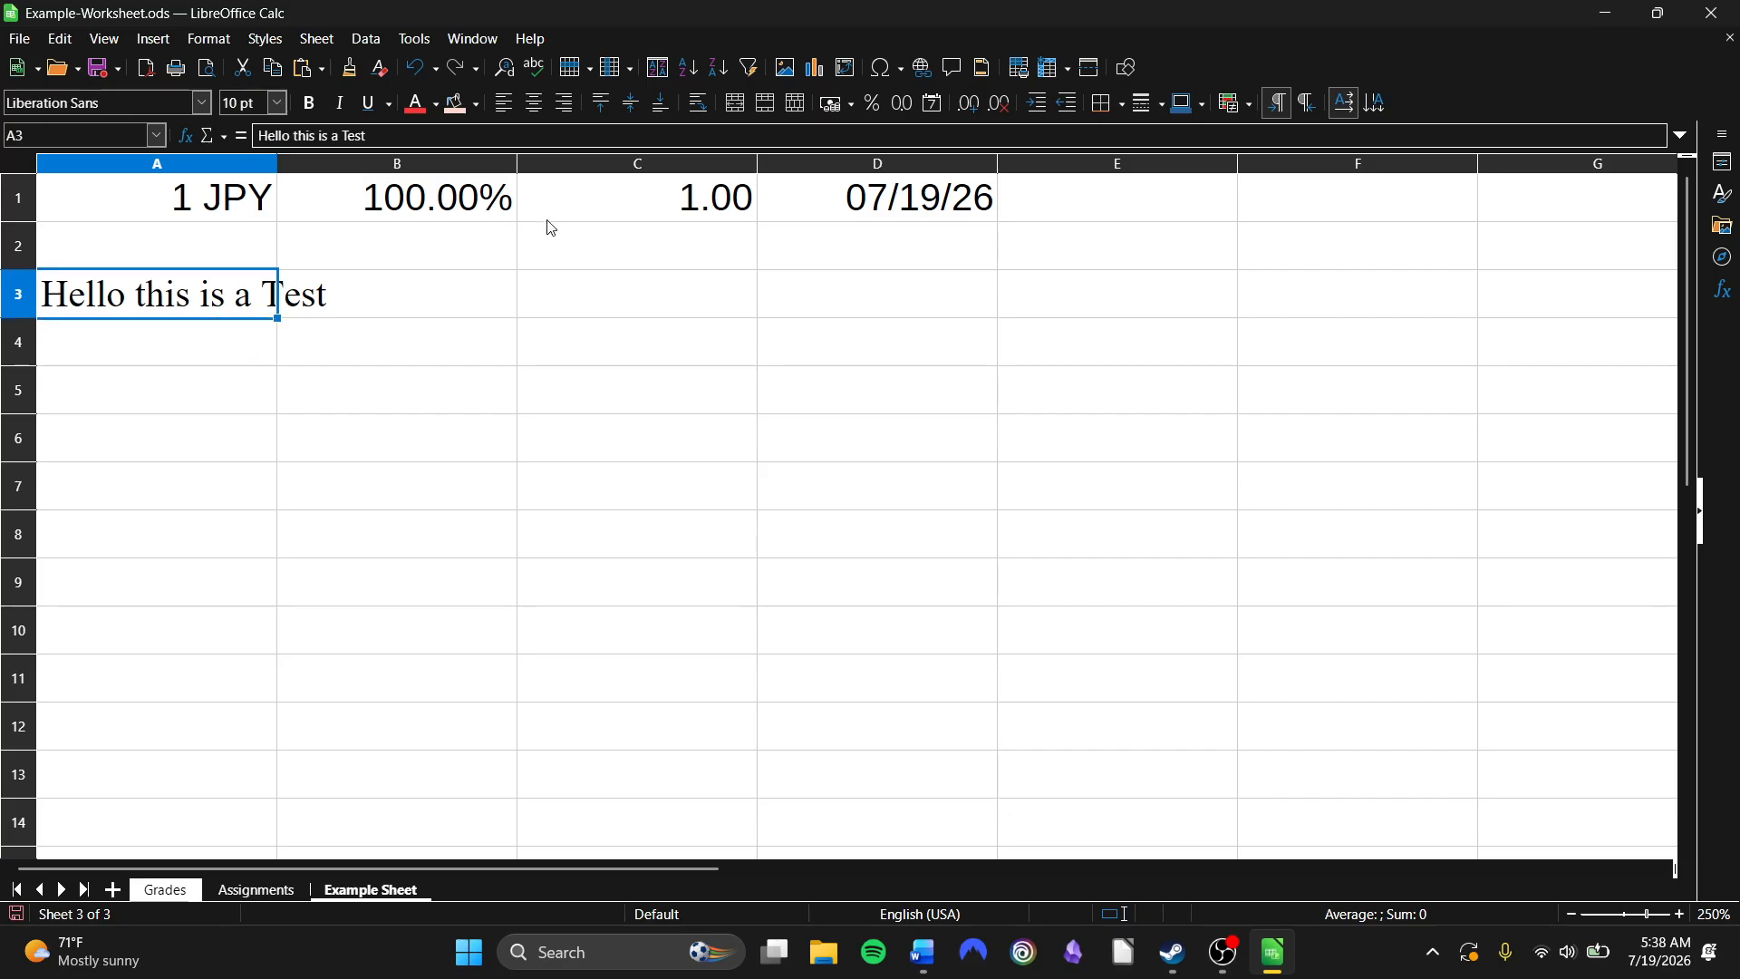
left_click(277, 102)
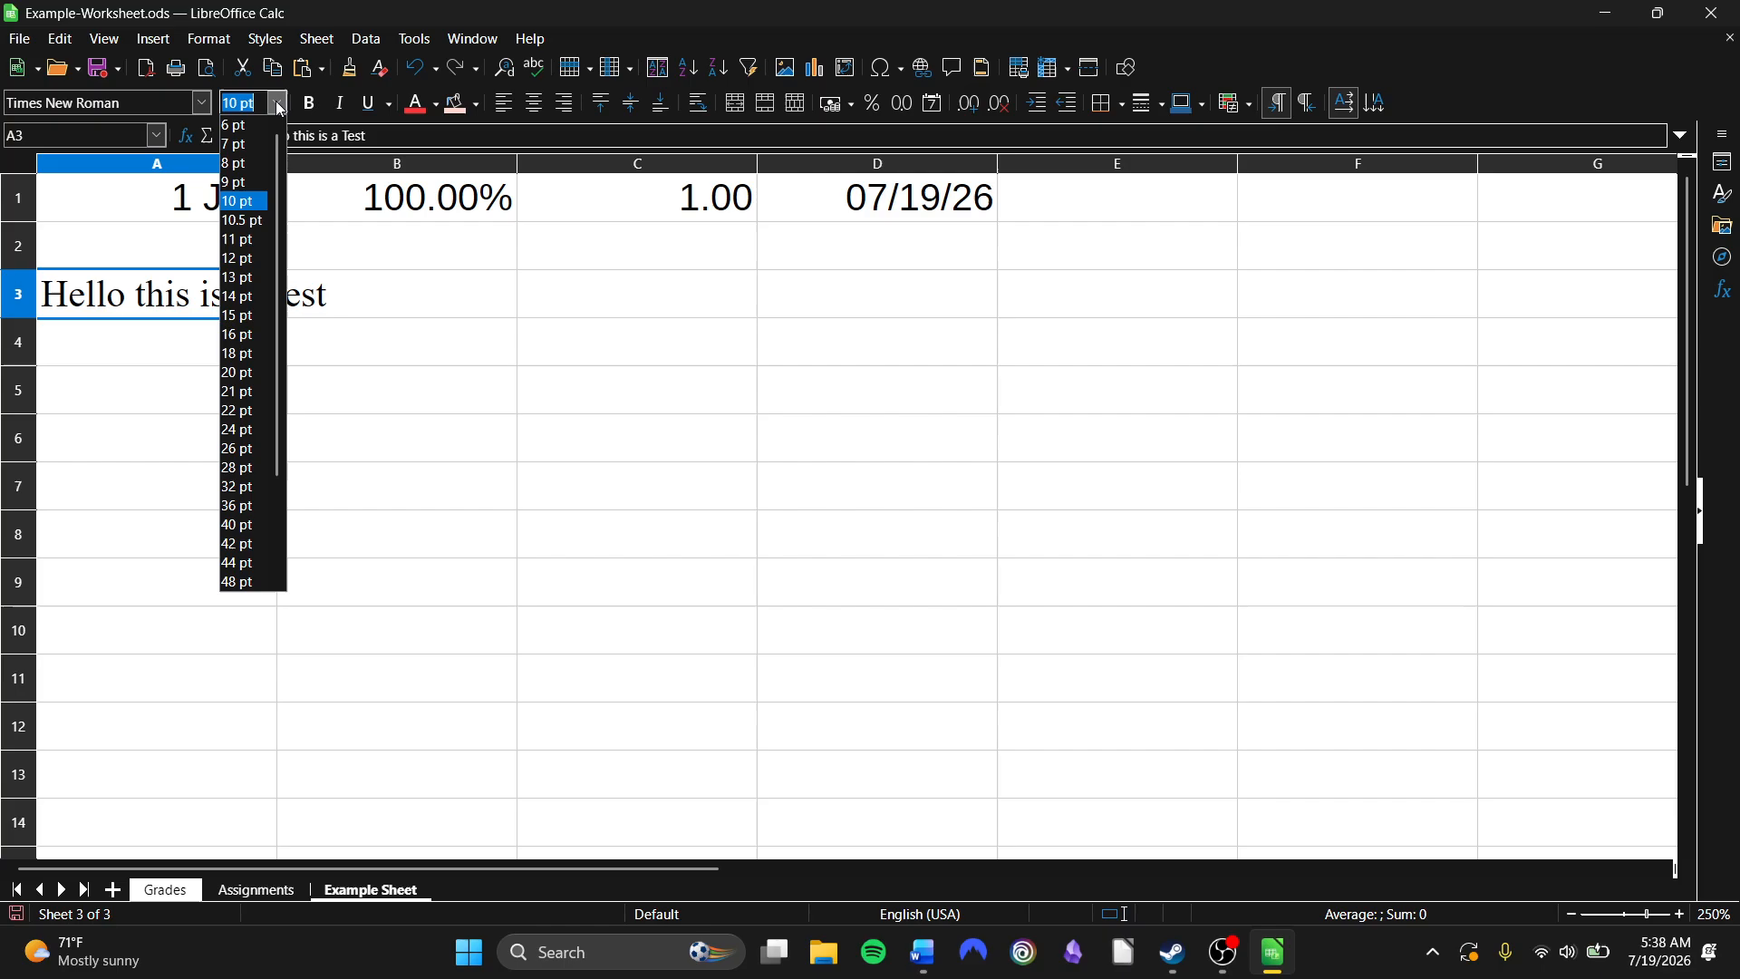
left_click(240, 296)
left_click(405, 381)
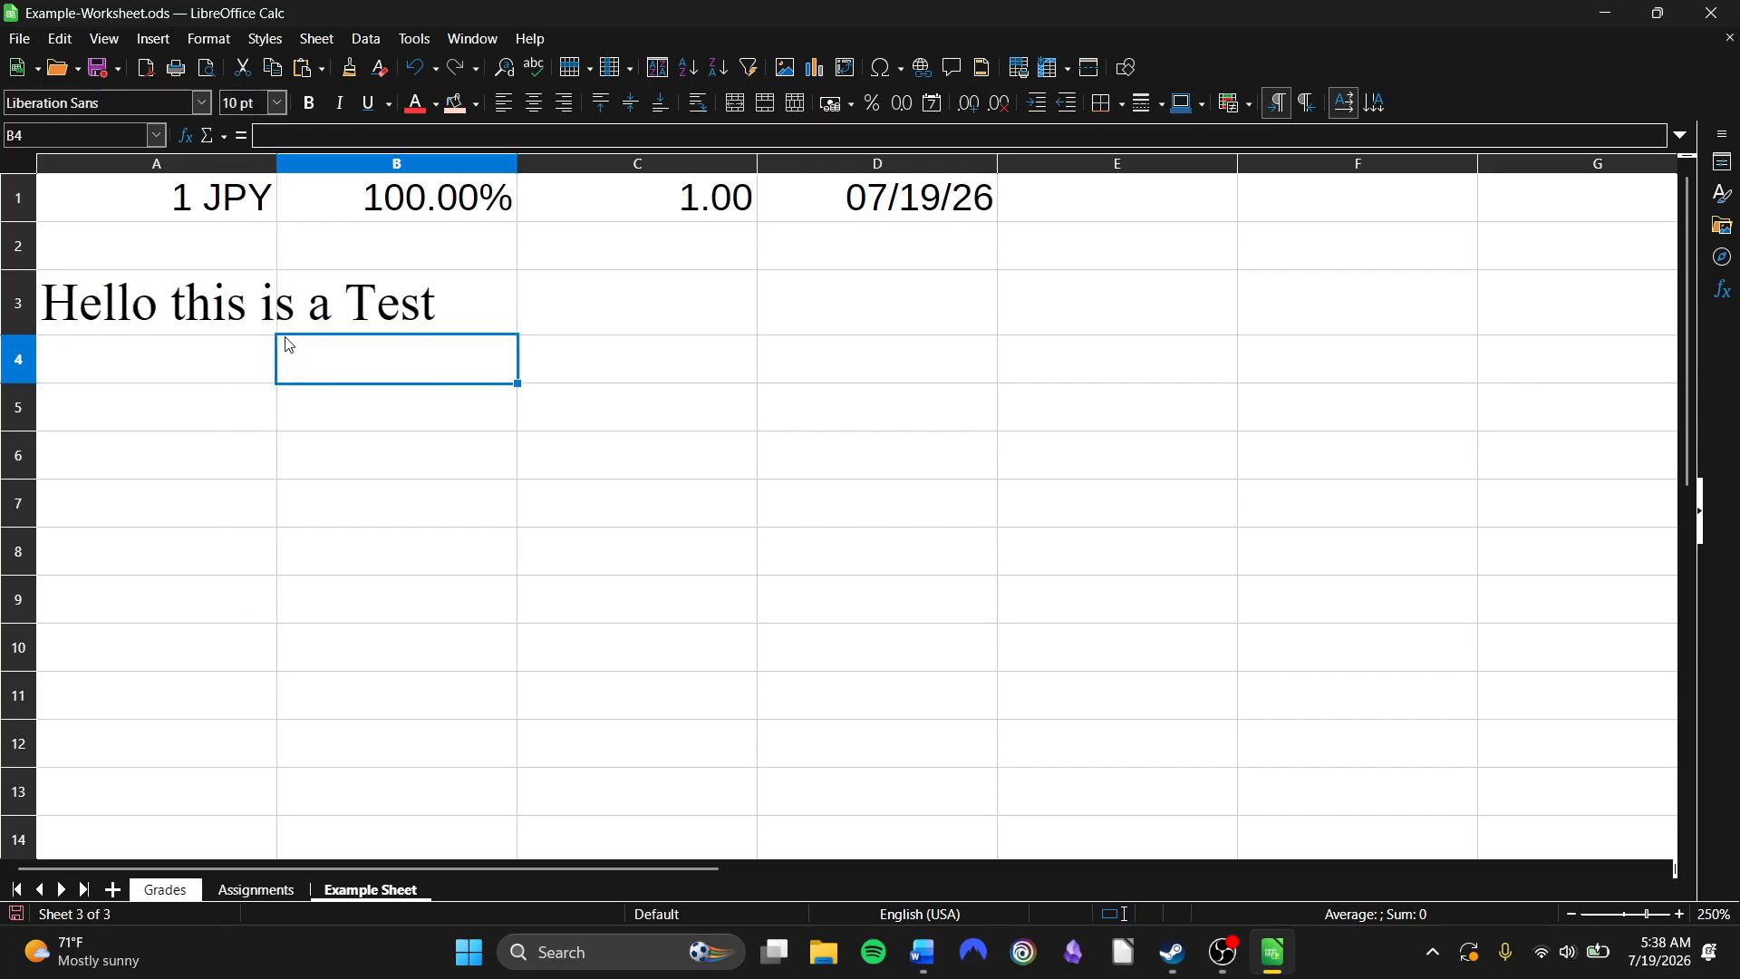
Color the text in cell A3 light red.
left_click(218, 329)
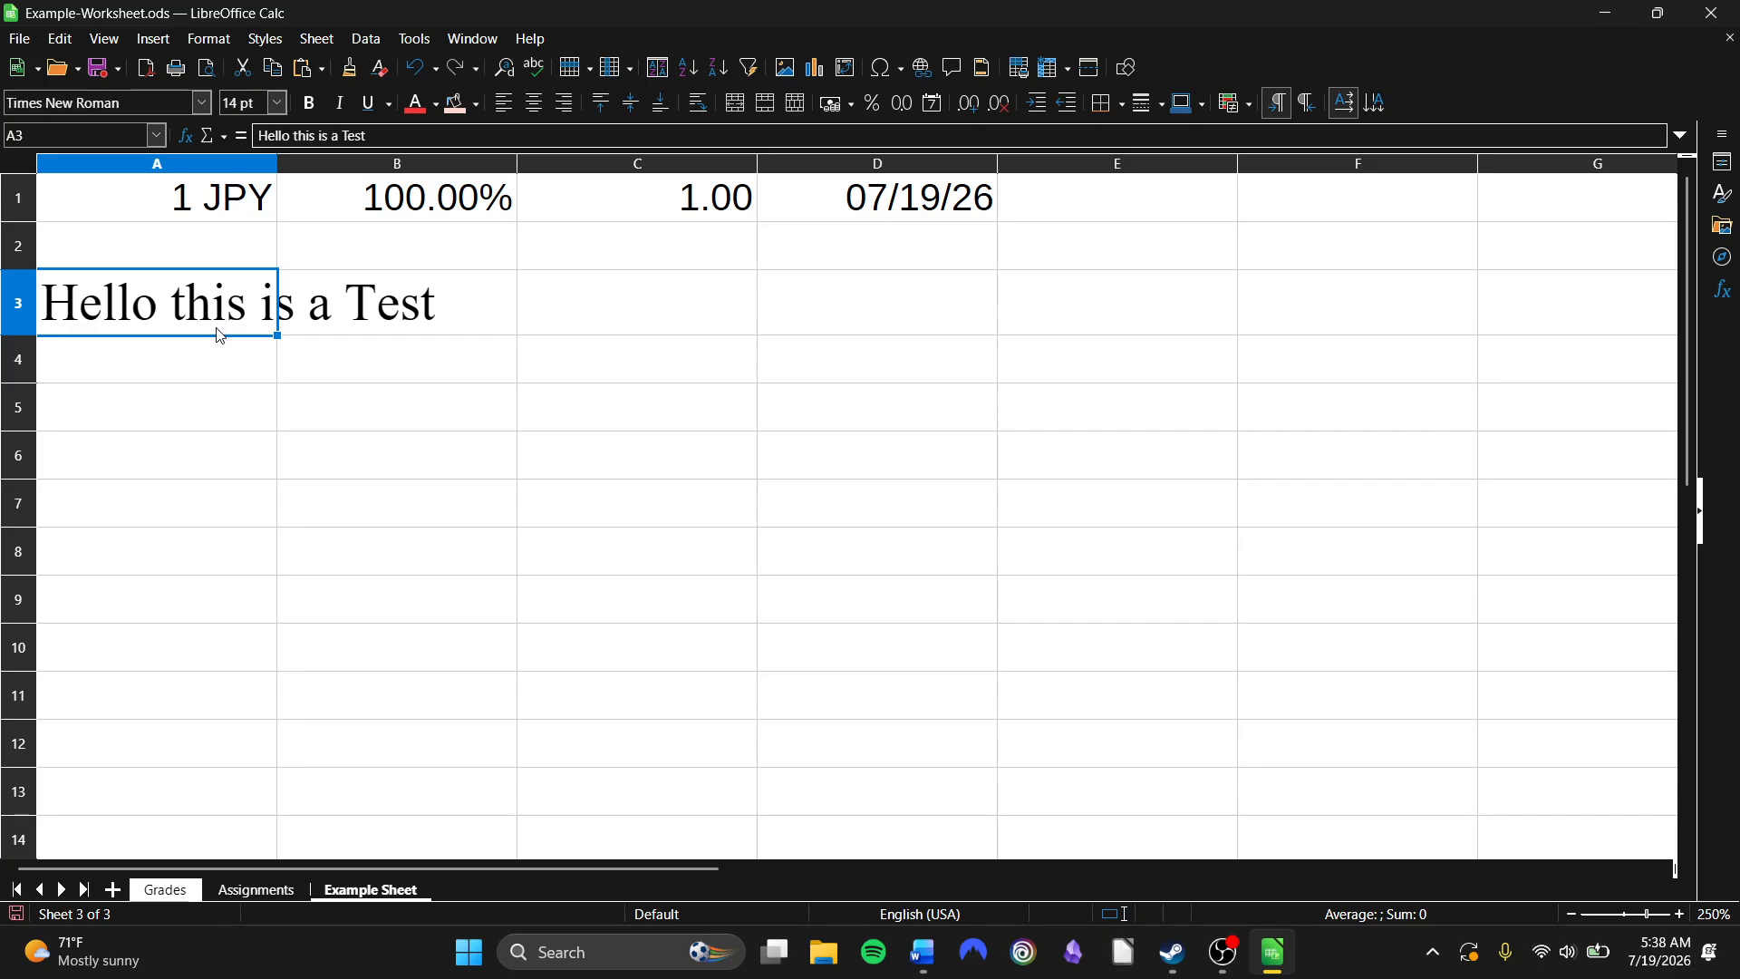
left_click(436, 104)
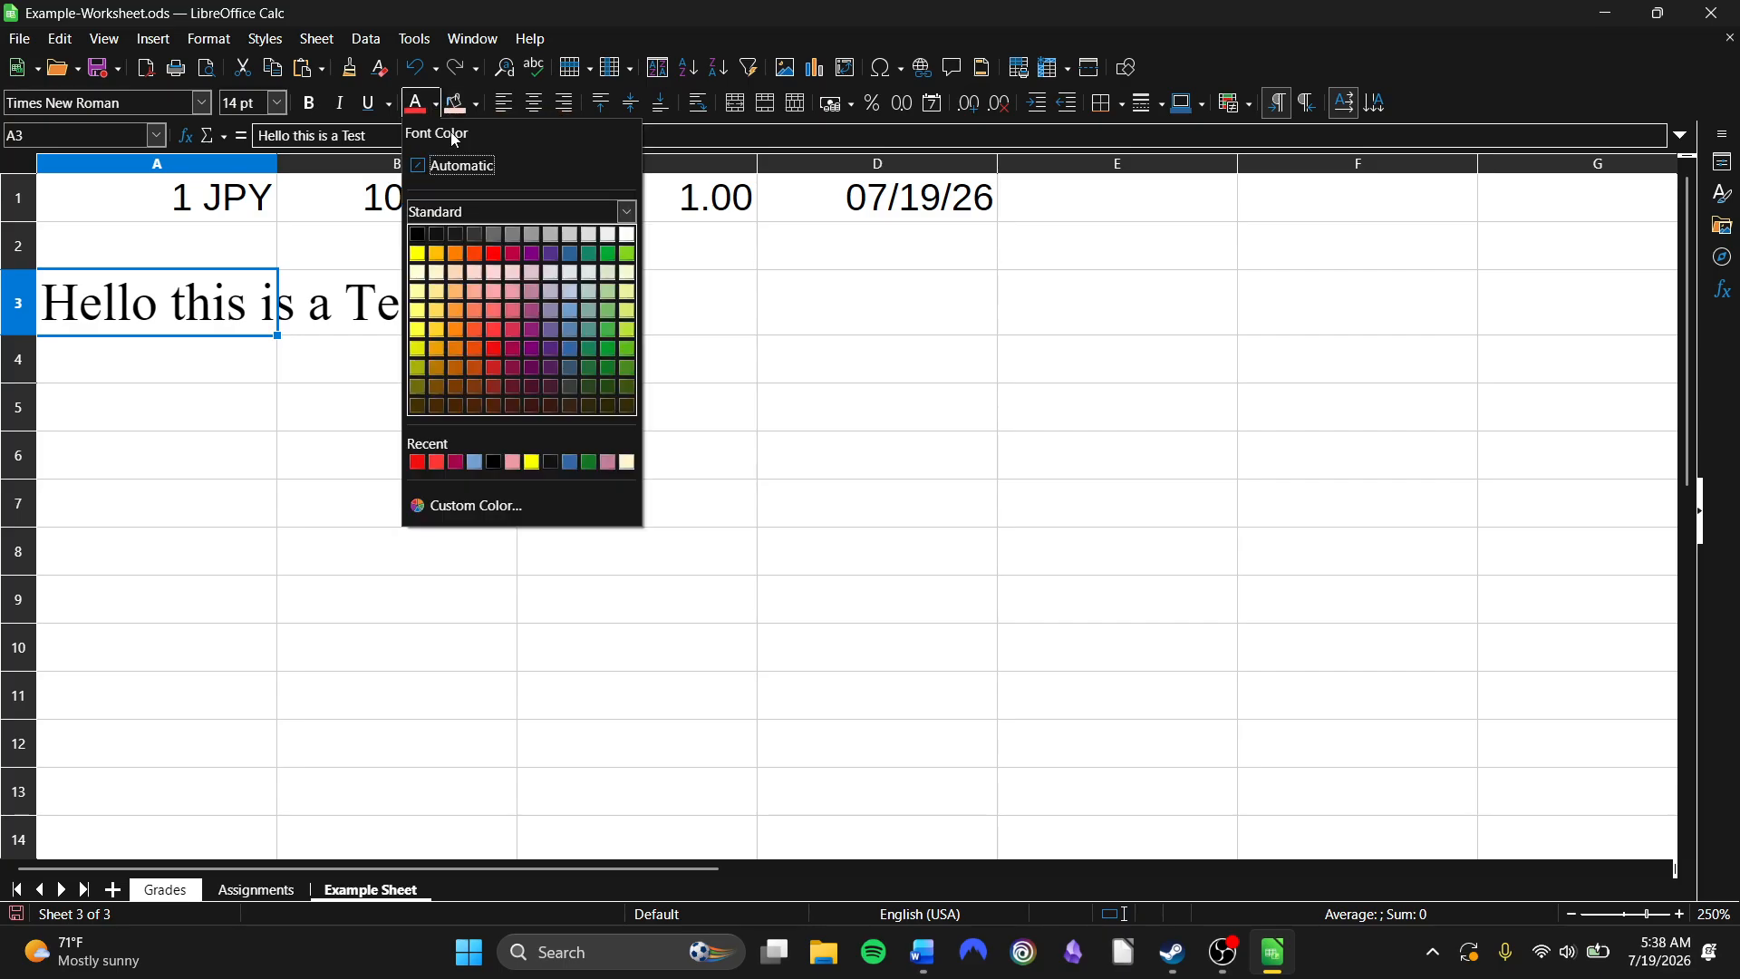
key("Escape")
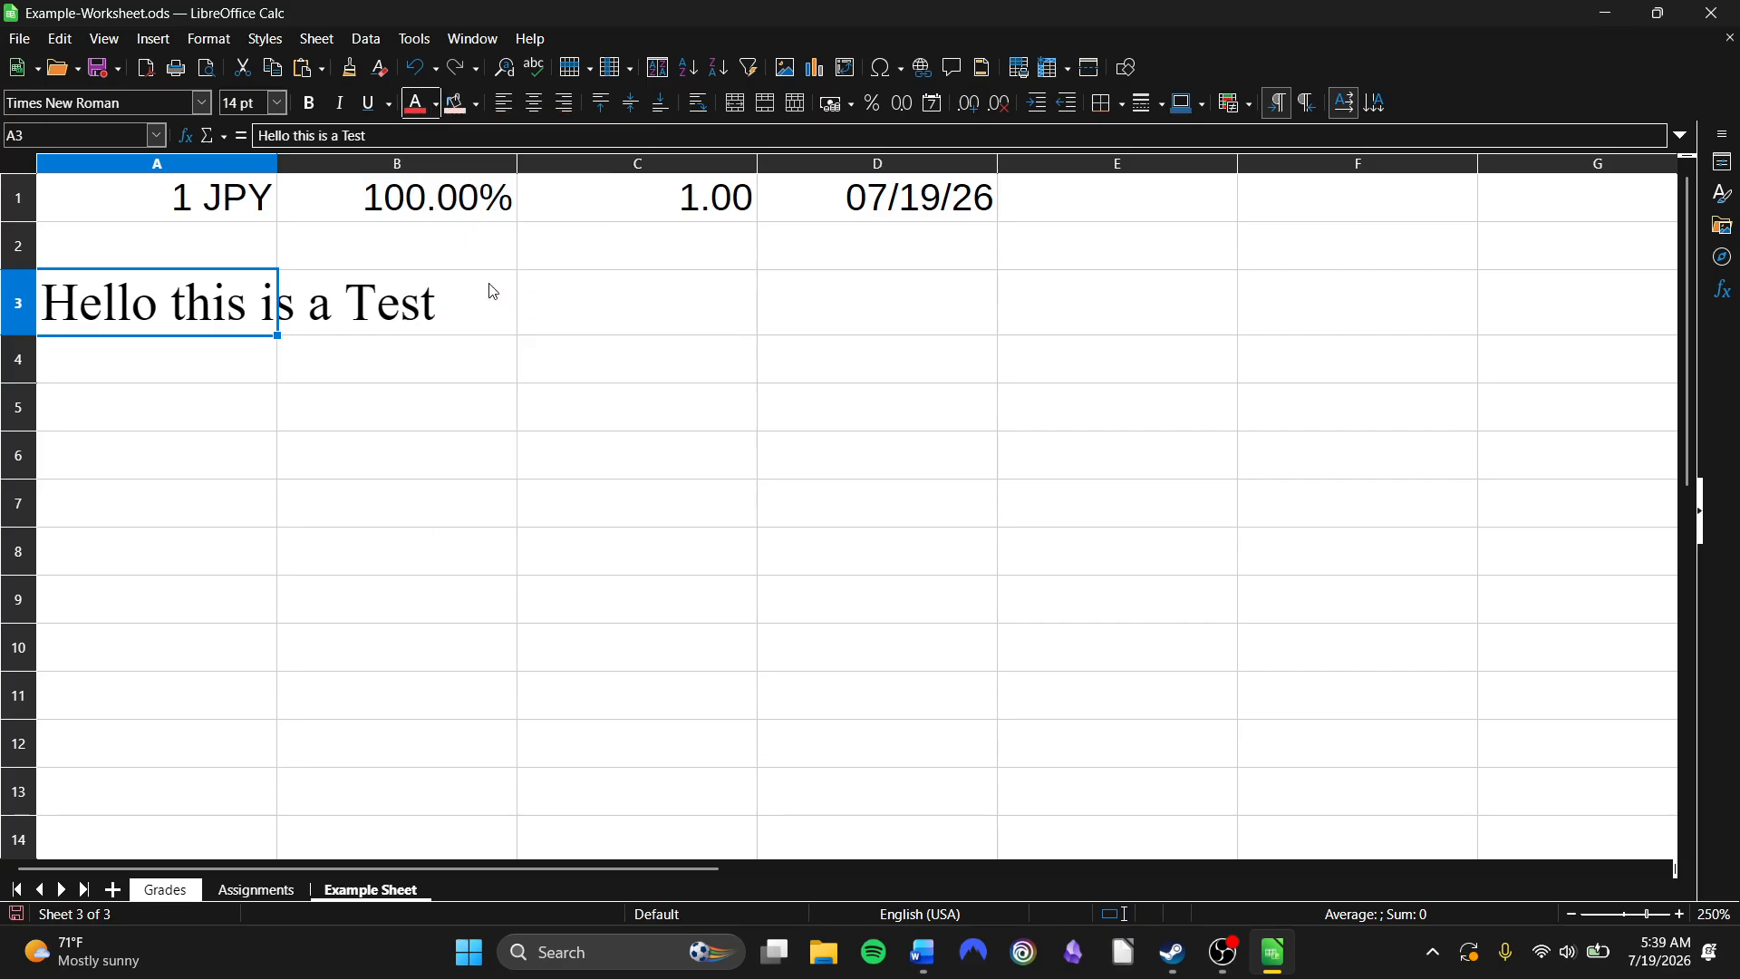
left_click(365, 388)
Set the font color of cell A3 to black.
left_click(148, 310)
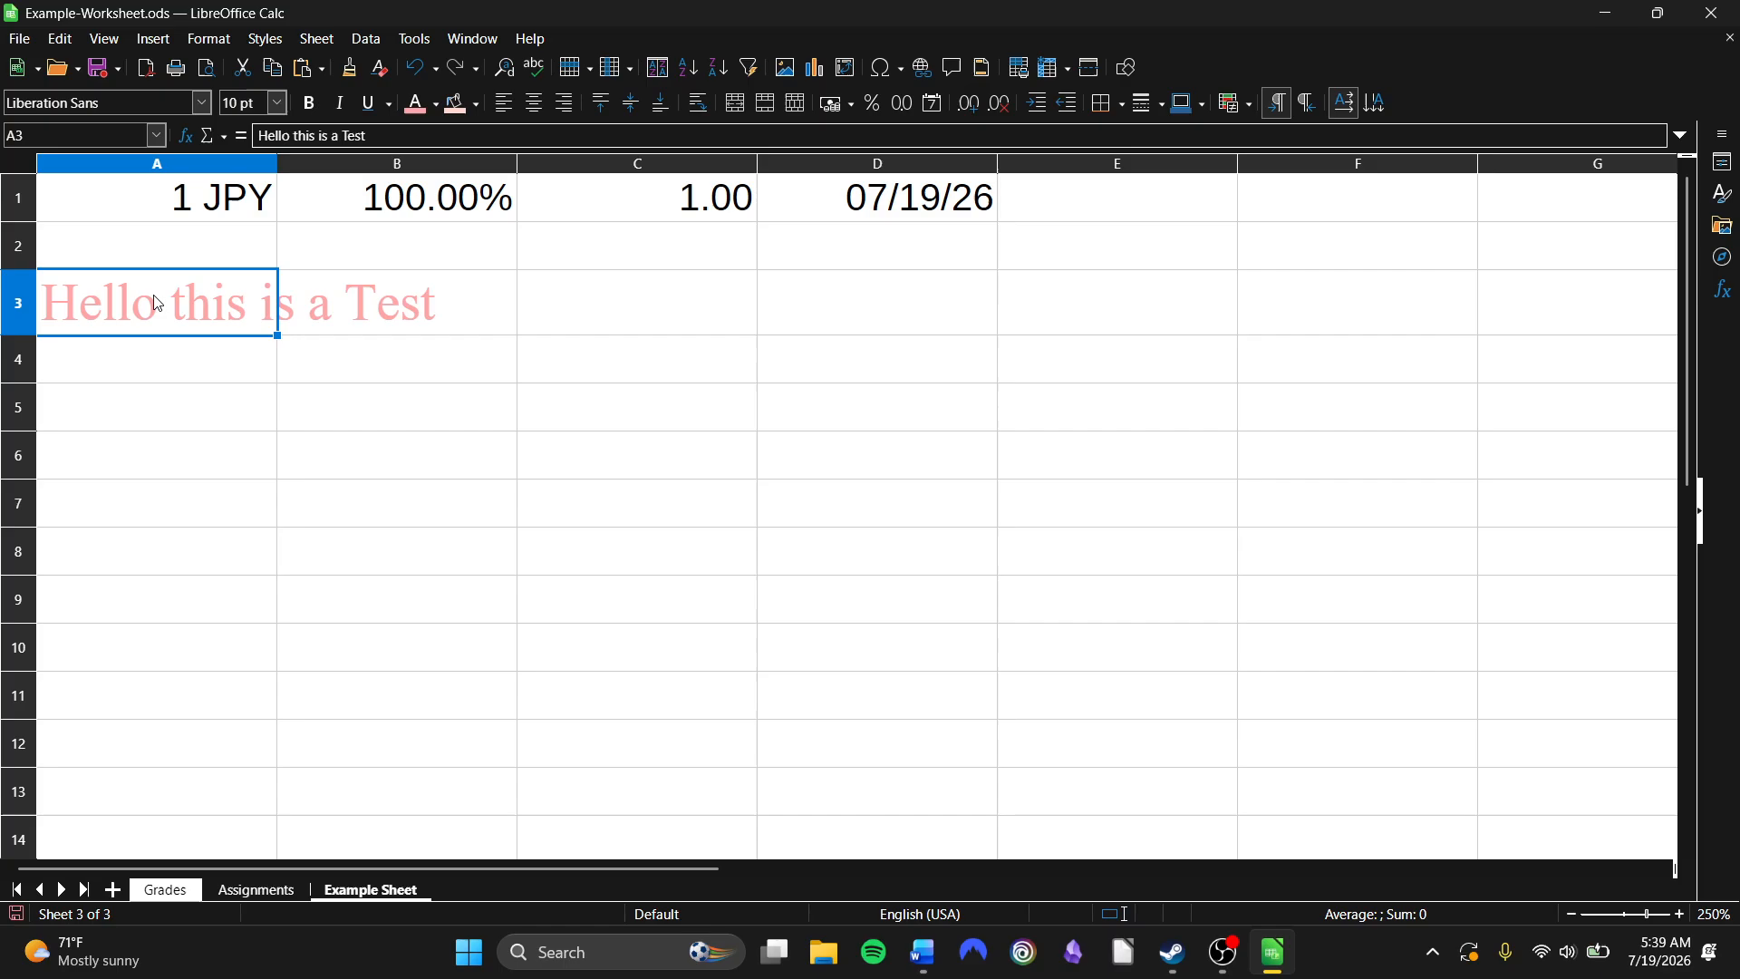
left_click(435, 107)
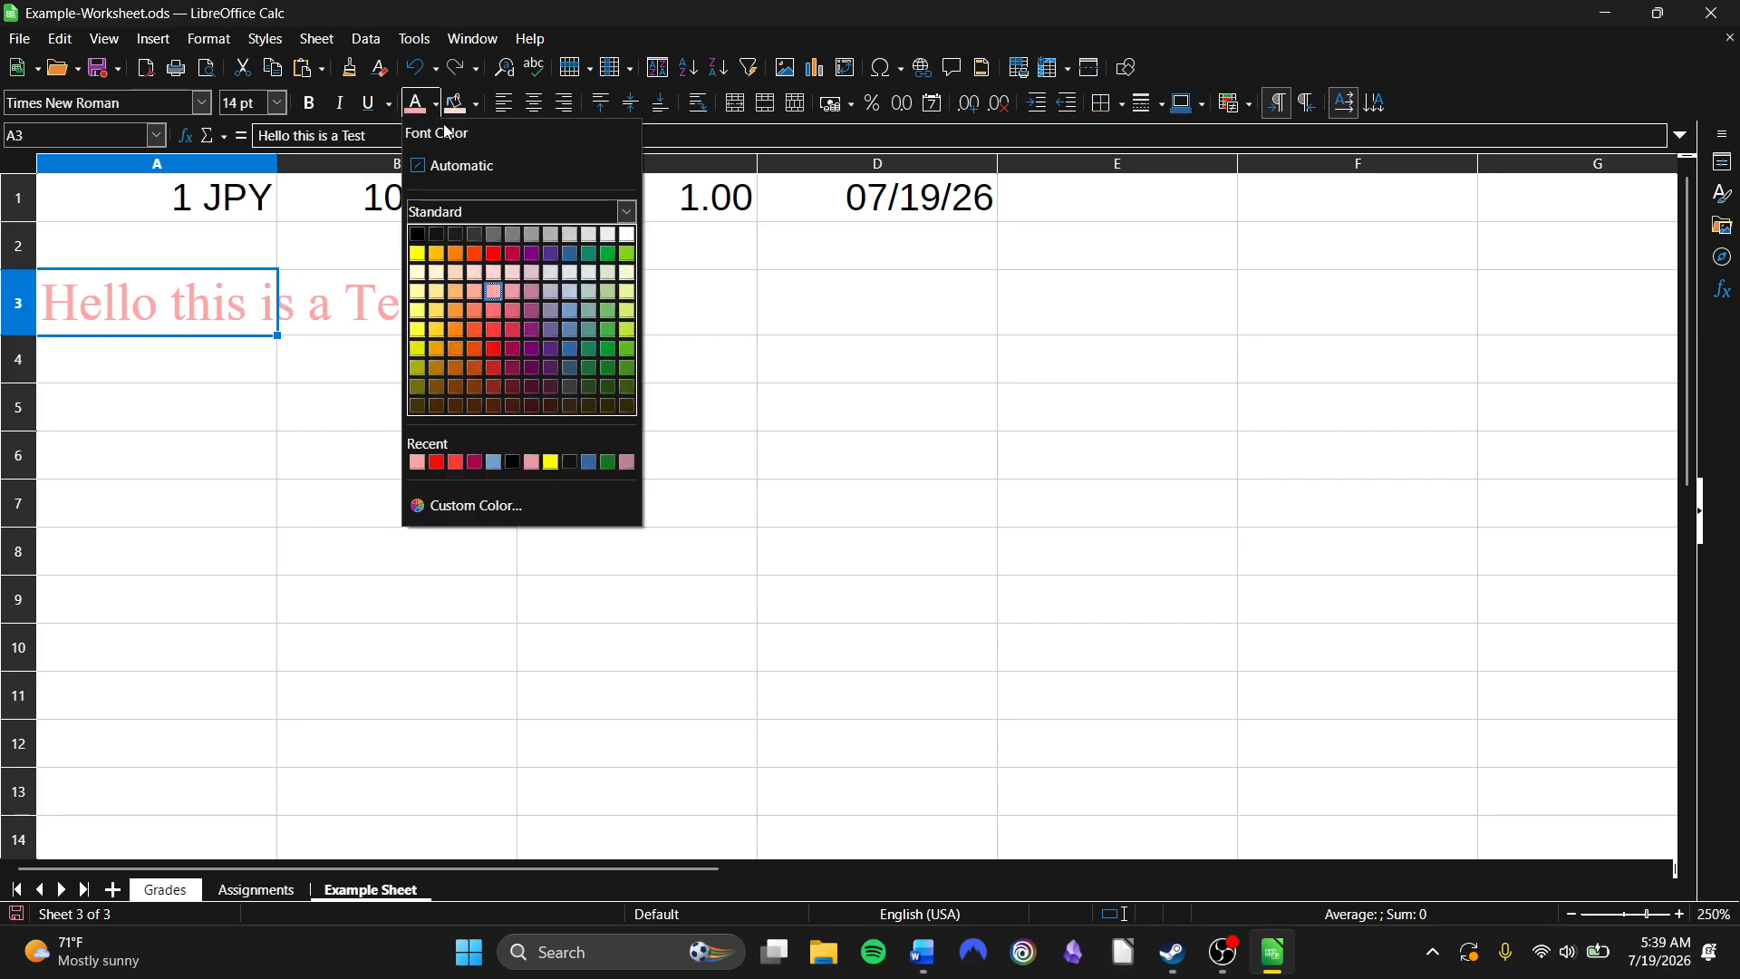
left_click(426, 235)
left_click(575, 357)
Fill the background of cell A3 with purple.
left_click(113, 328)
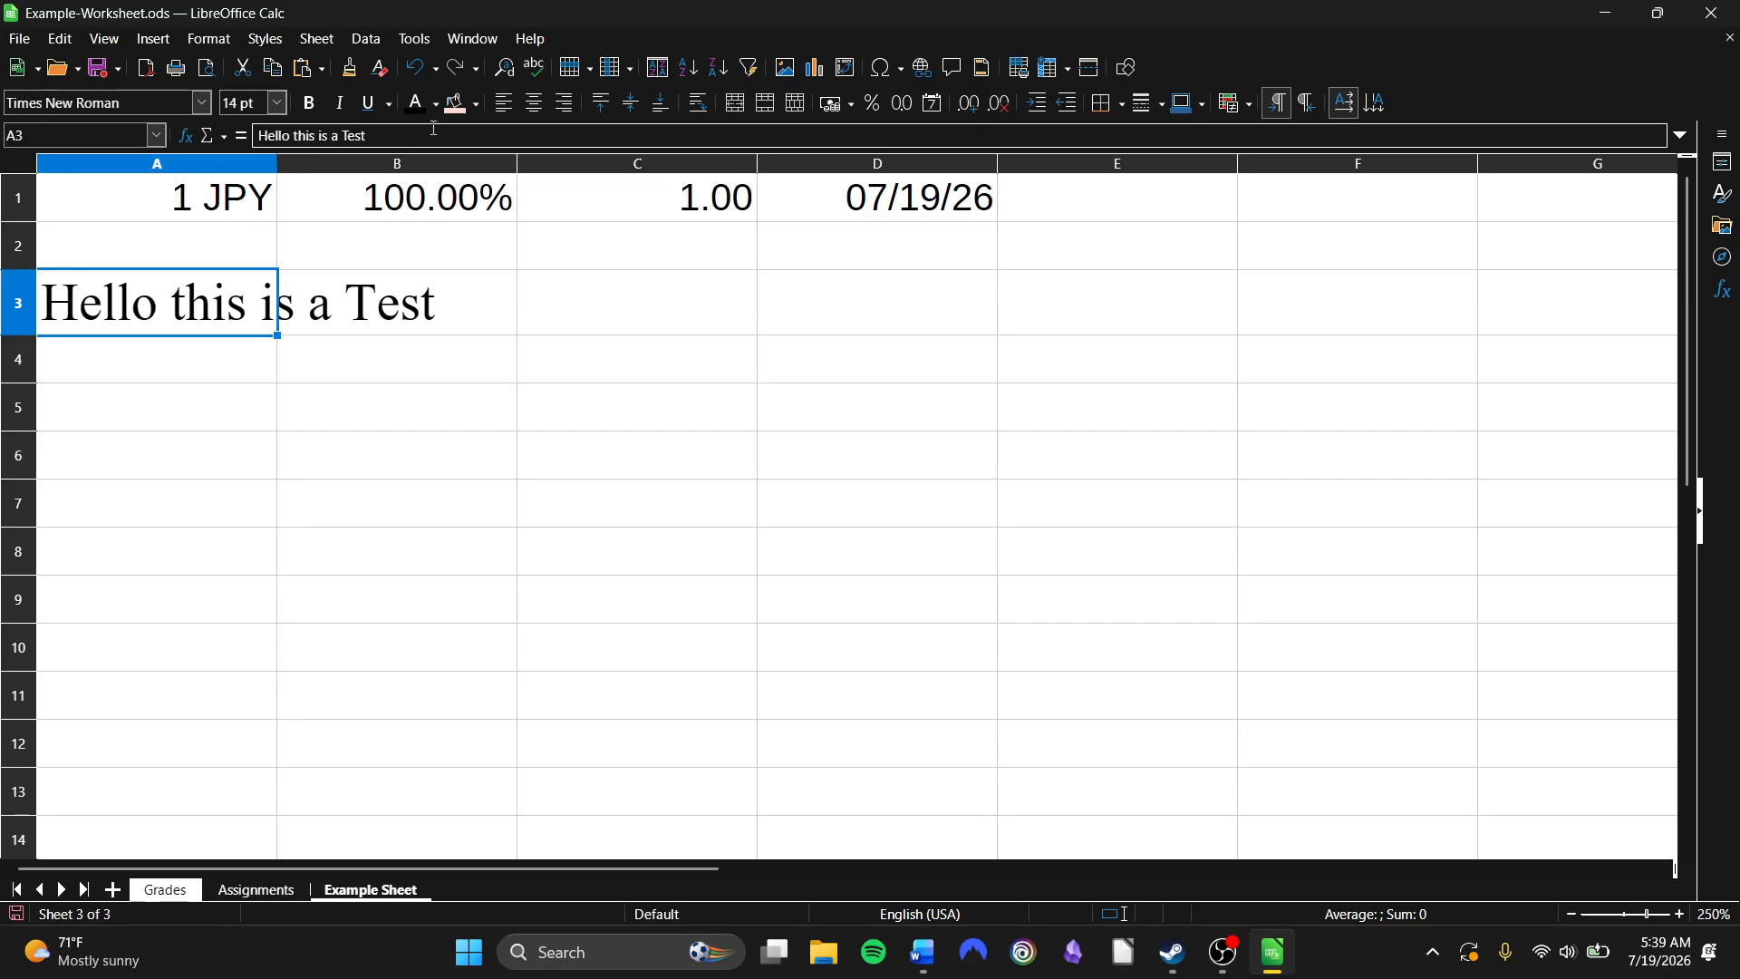
left_click(473, 106)
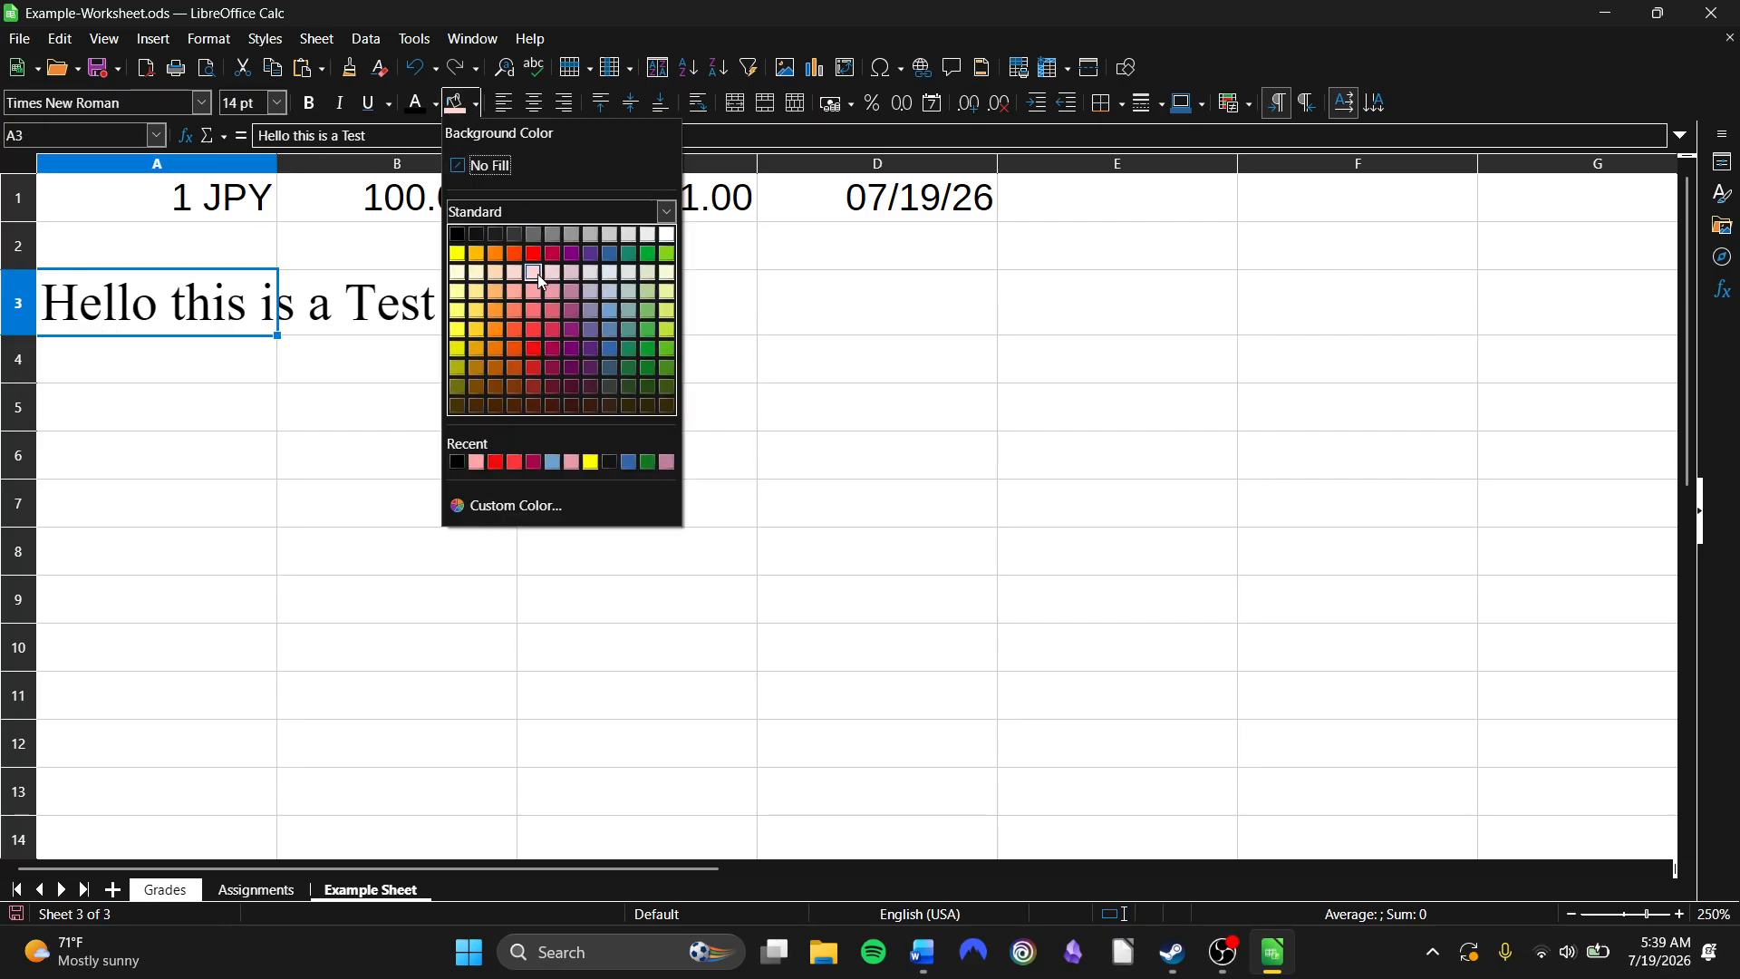
left_click(609, 253)
left_click(502, 370)
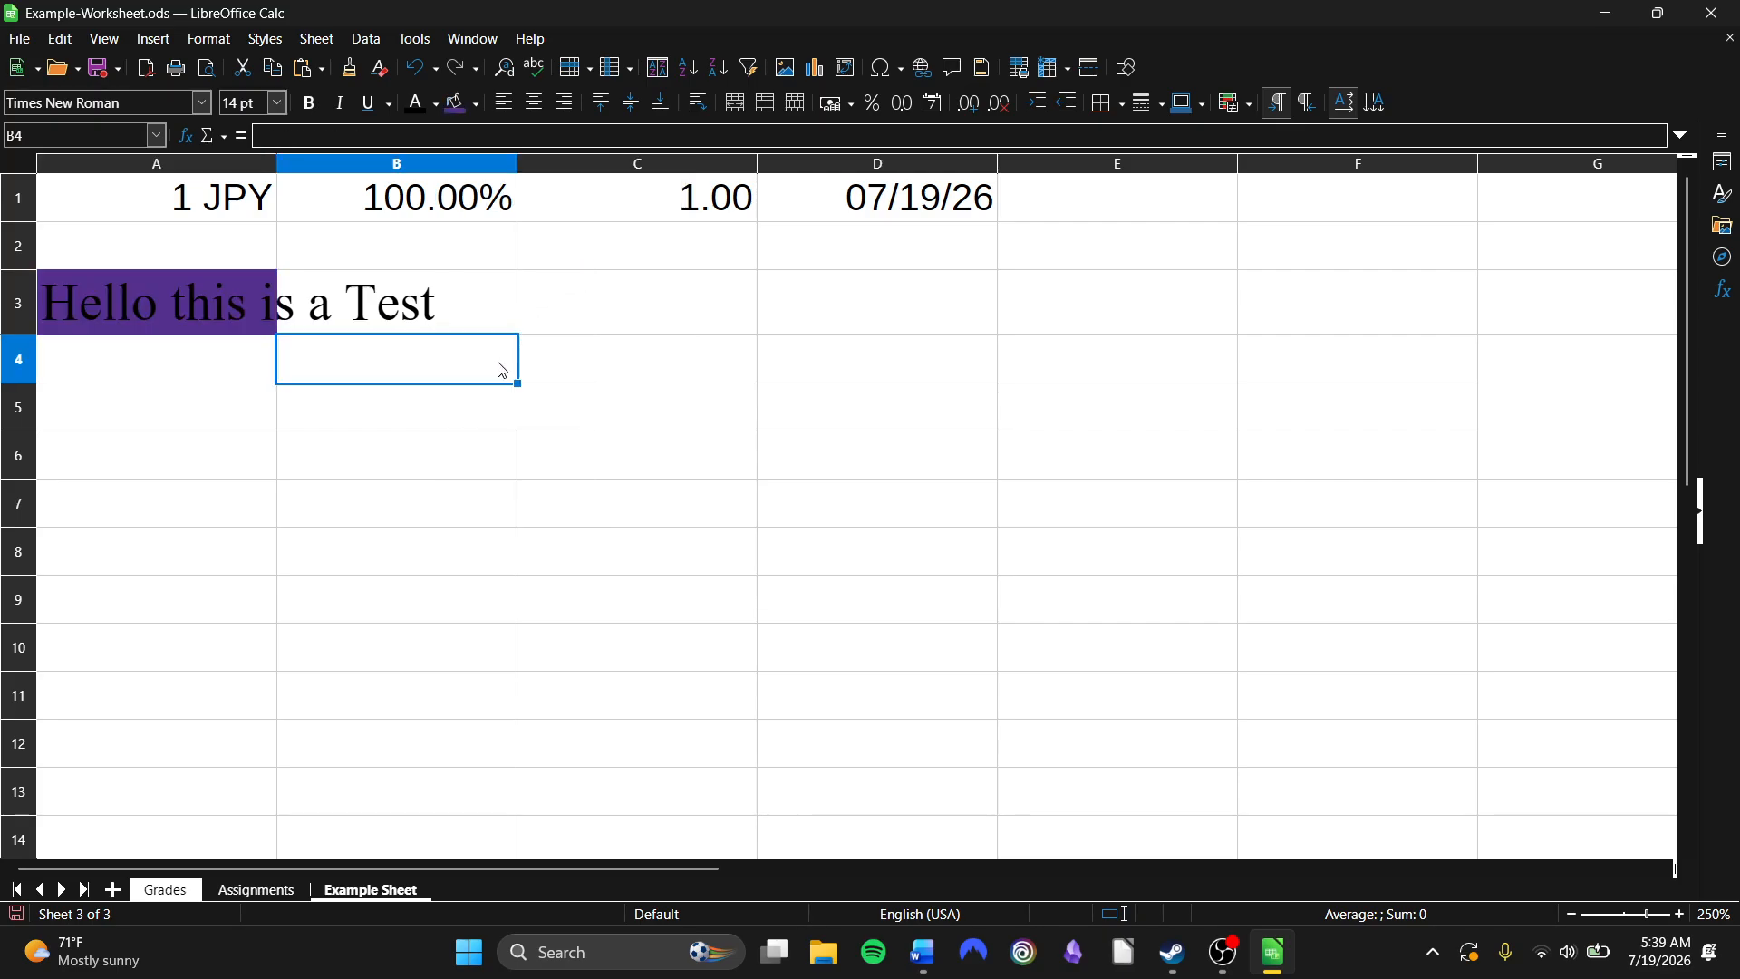
Widen column A to about twice its width so the text in A3 fits inside the cell.
left_click_drag(276, 164, 519, 214)
left_click(505, 343)
Remove the background color from cell A3 by setting it to No Fill.
left_click(487, 318)
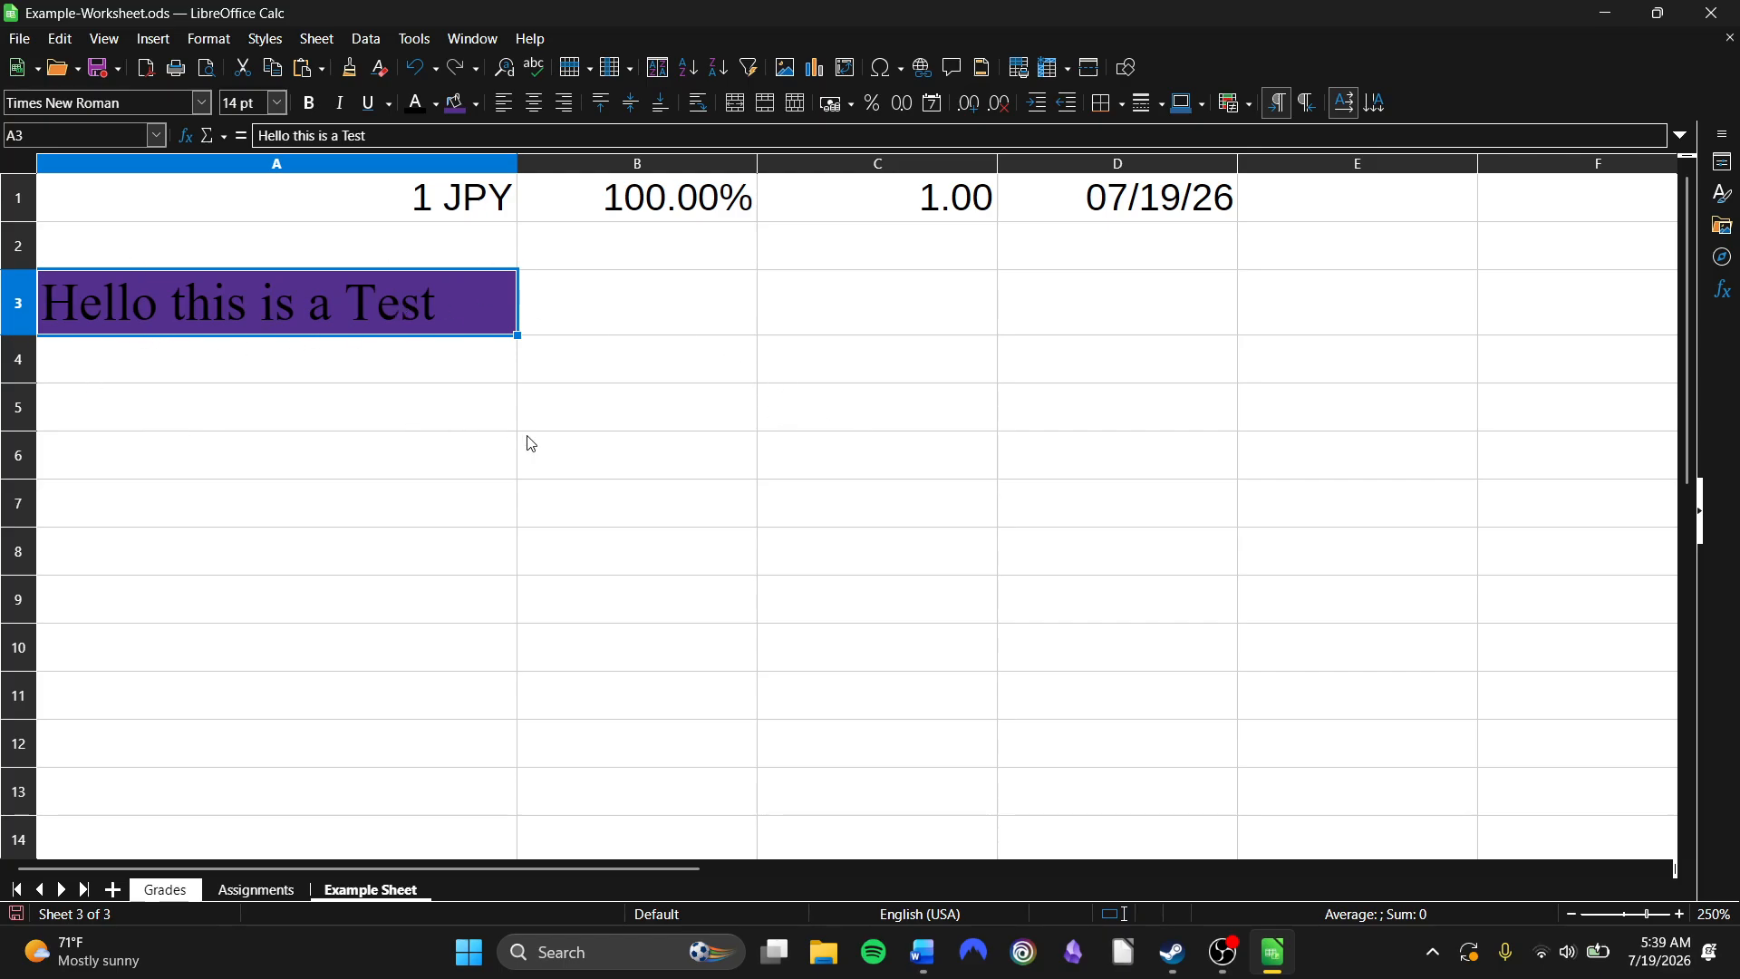
left_click(470, 107)
left_click(477, 171)
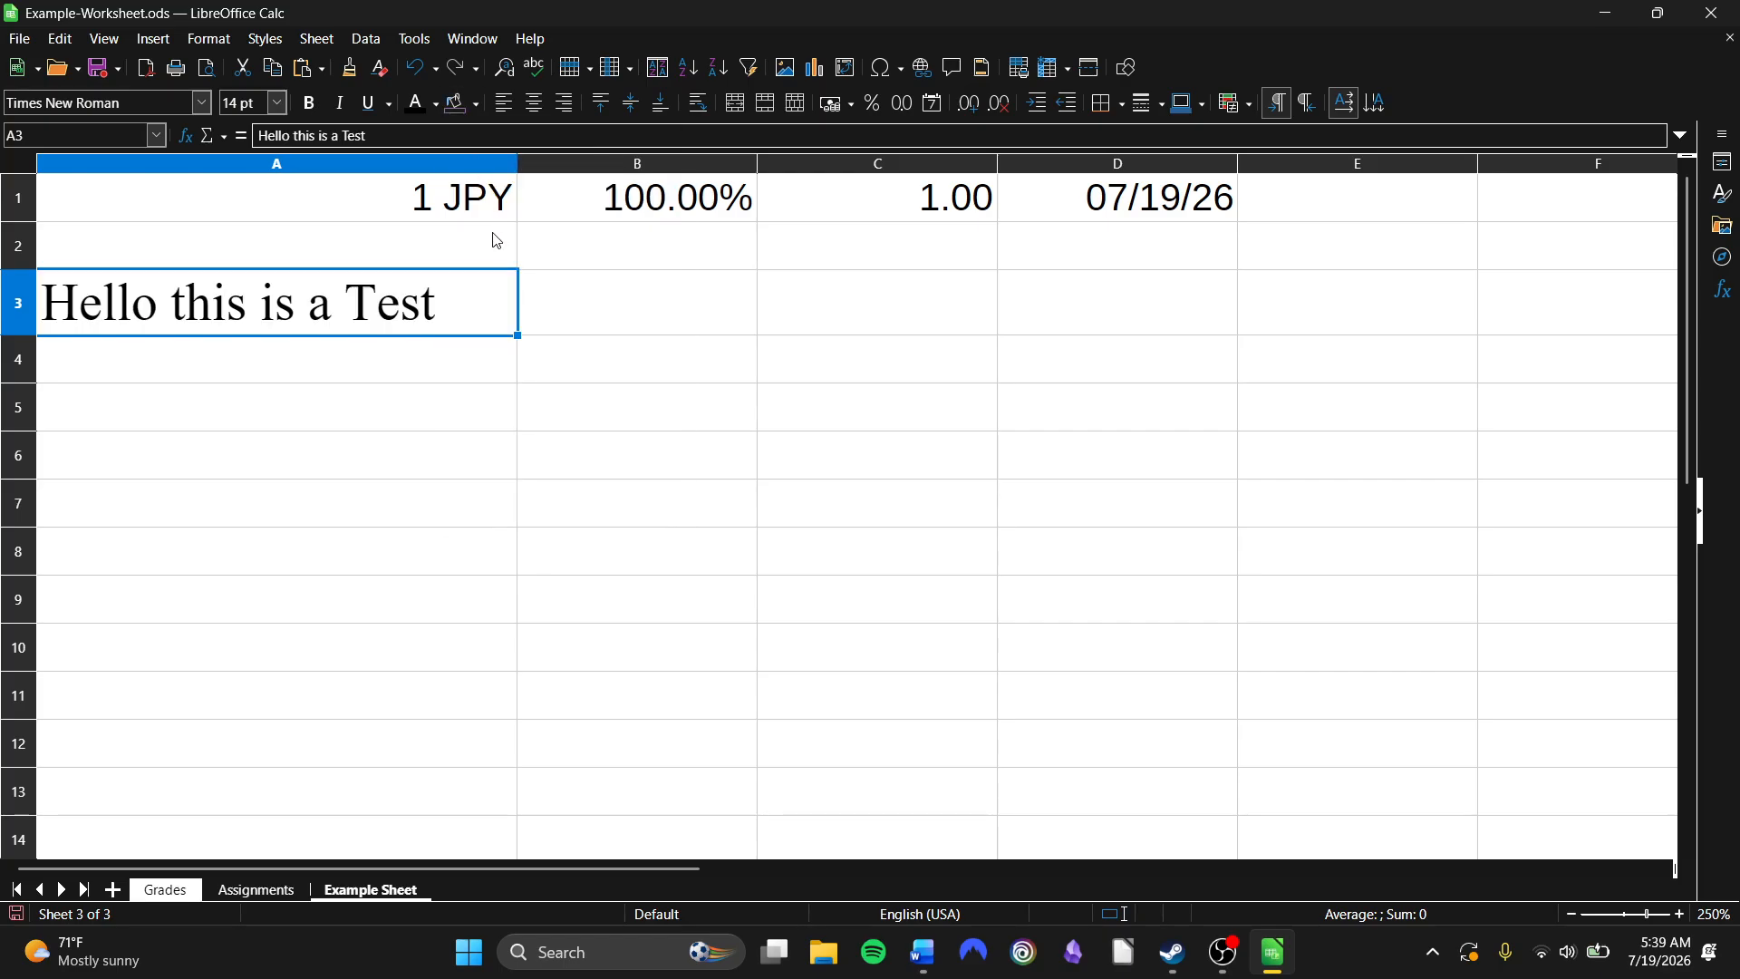
left_click(526, 392)
Try bold on the text in cell A3 and turn it off again.
left_click(384, 319)
left_click(313, 103)
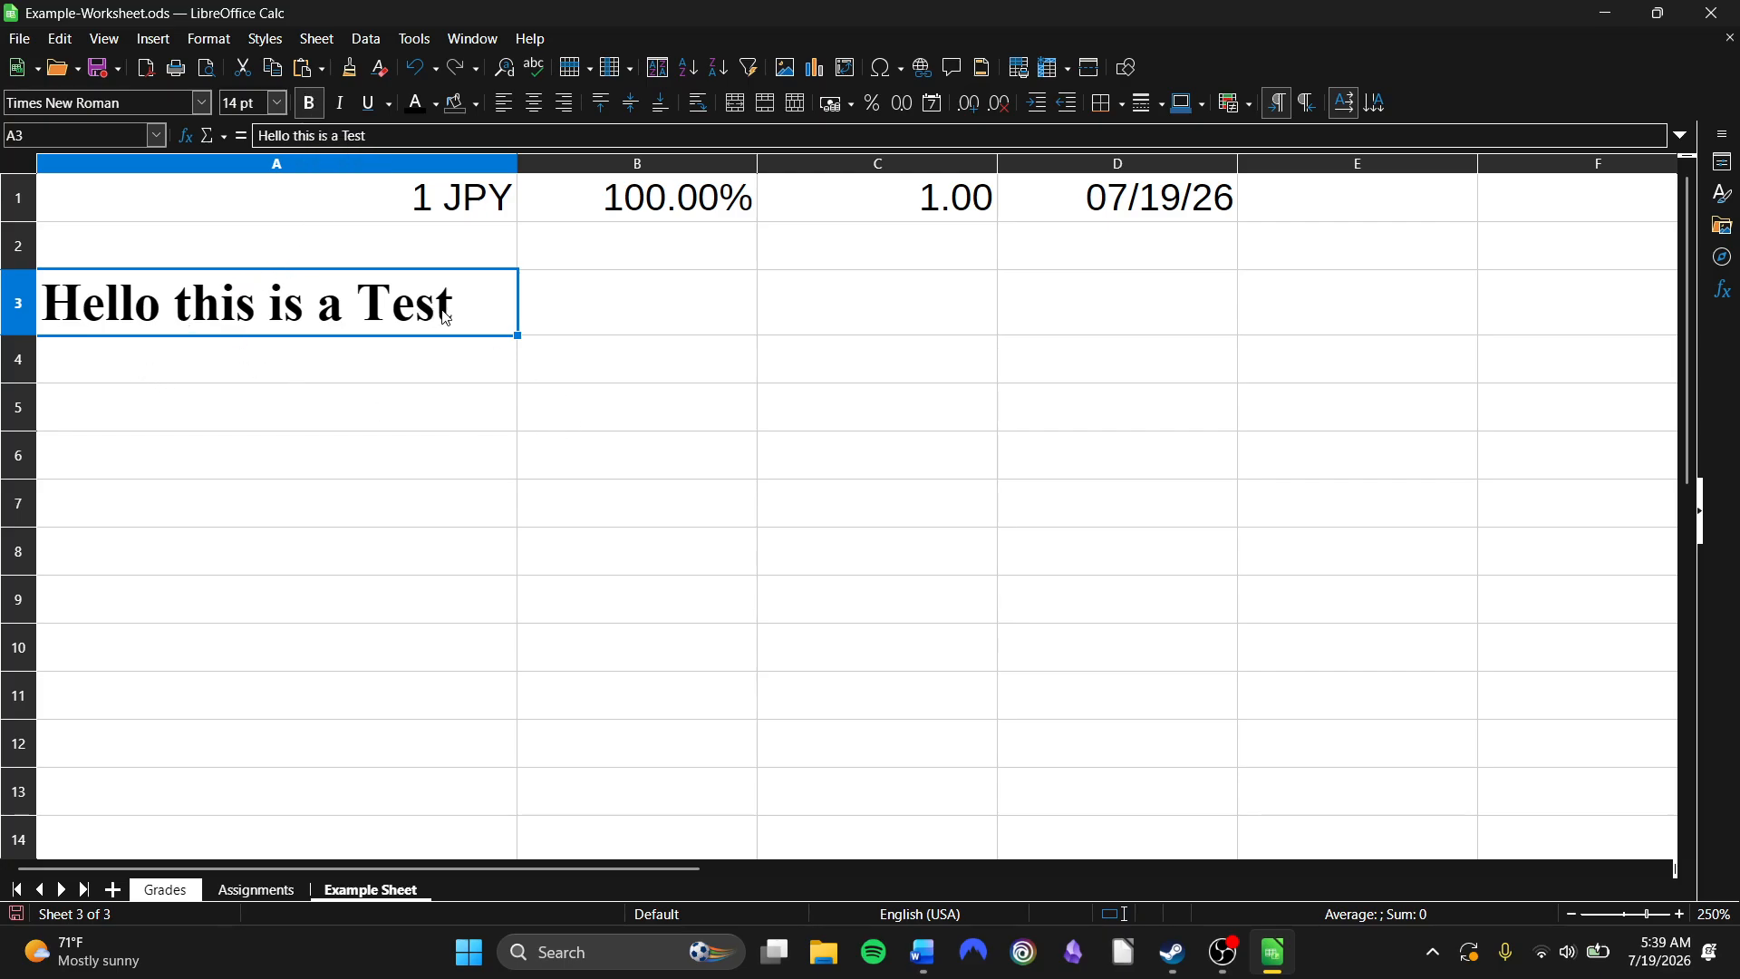
left_click(311, 104)
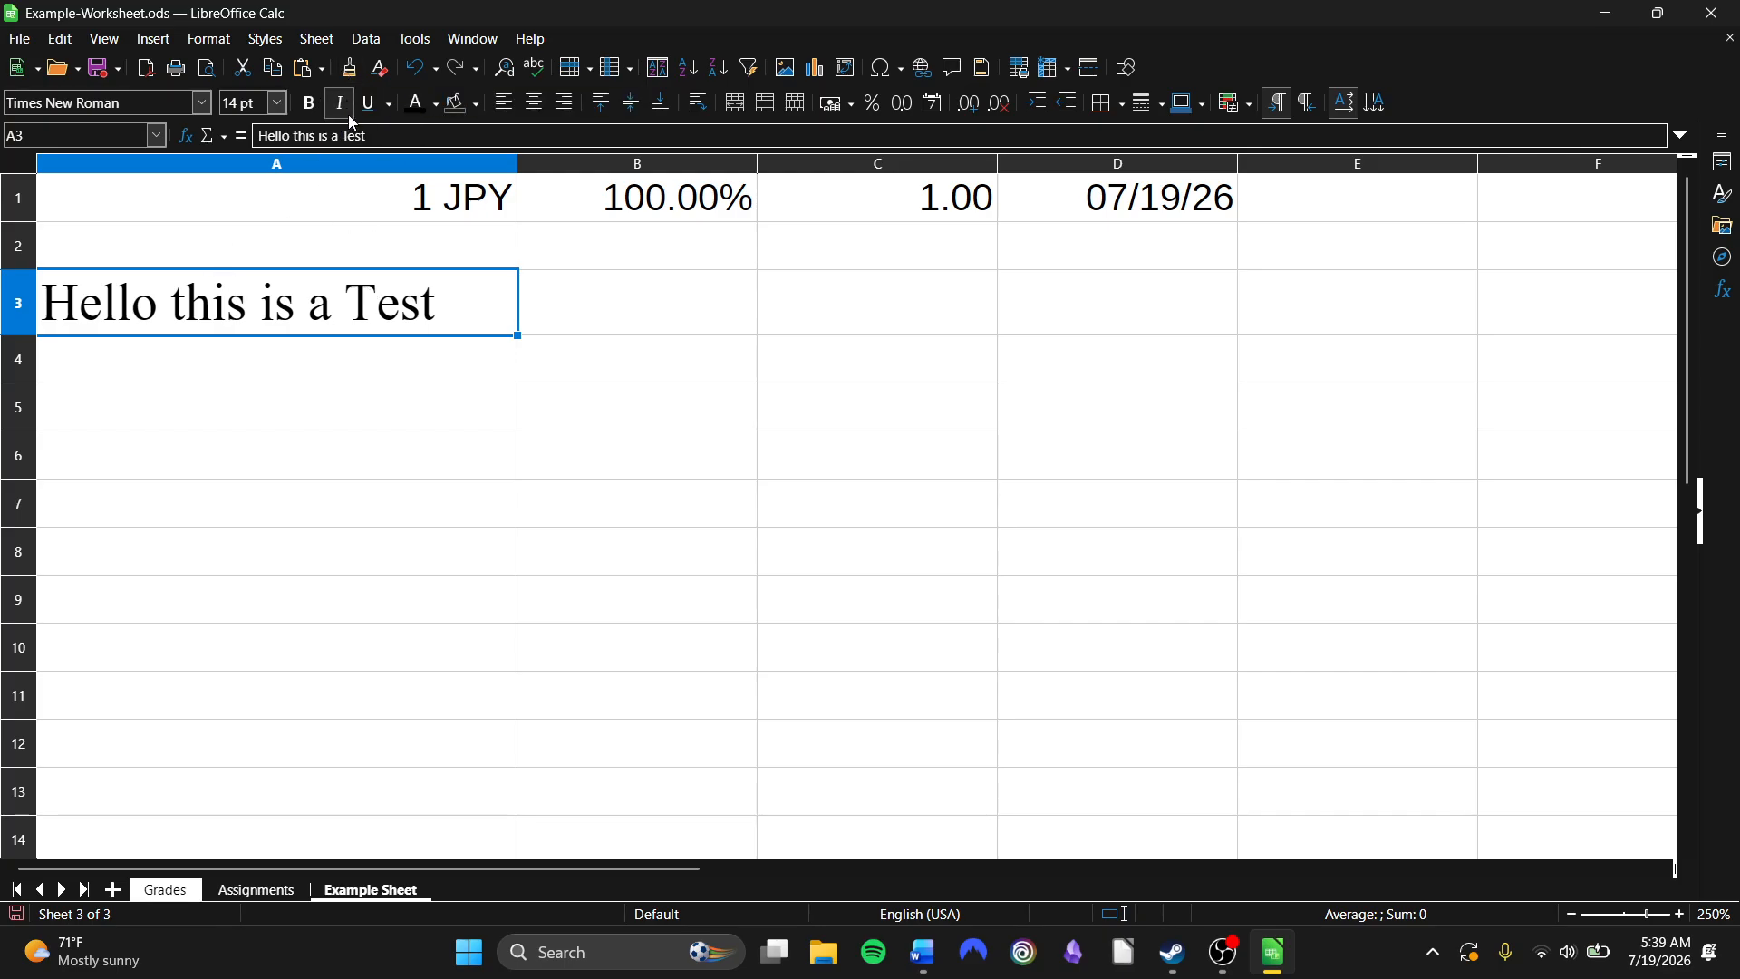
Try italic and a single underline on the text in cell A3, turning each off again.
left_click(347, 115)
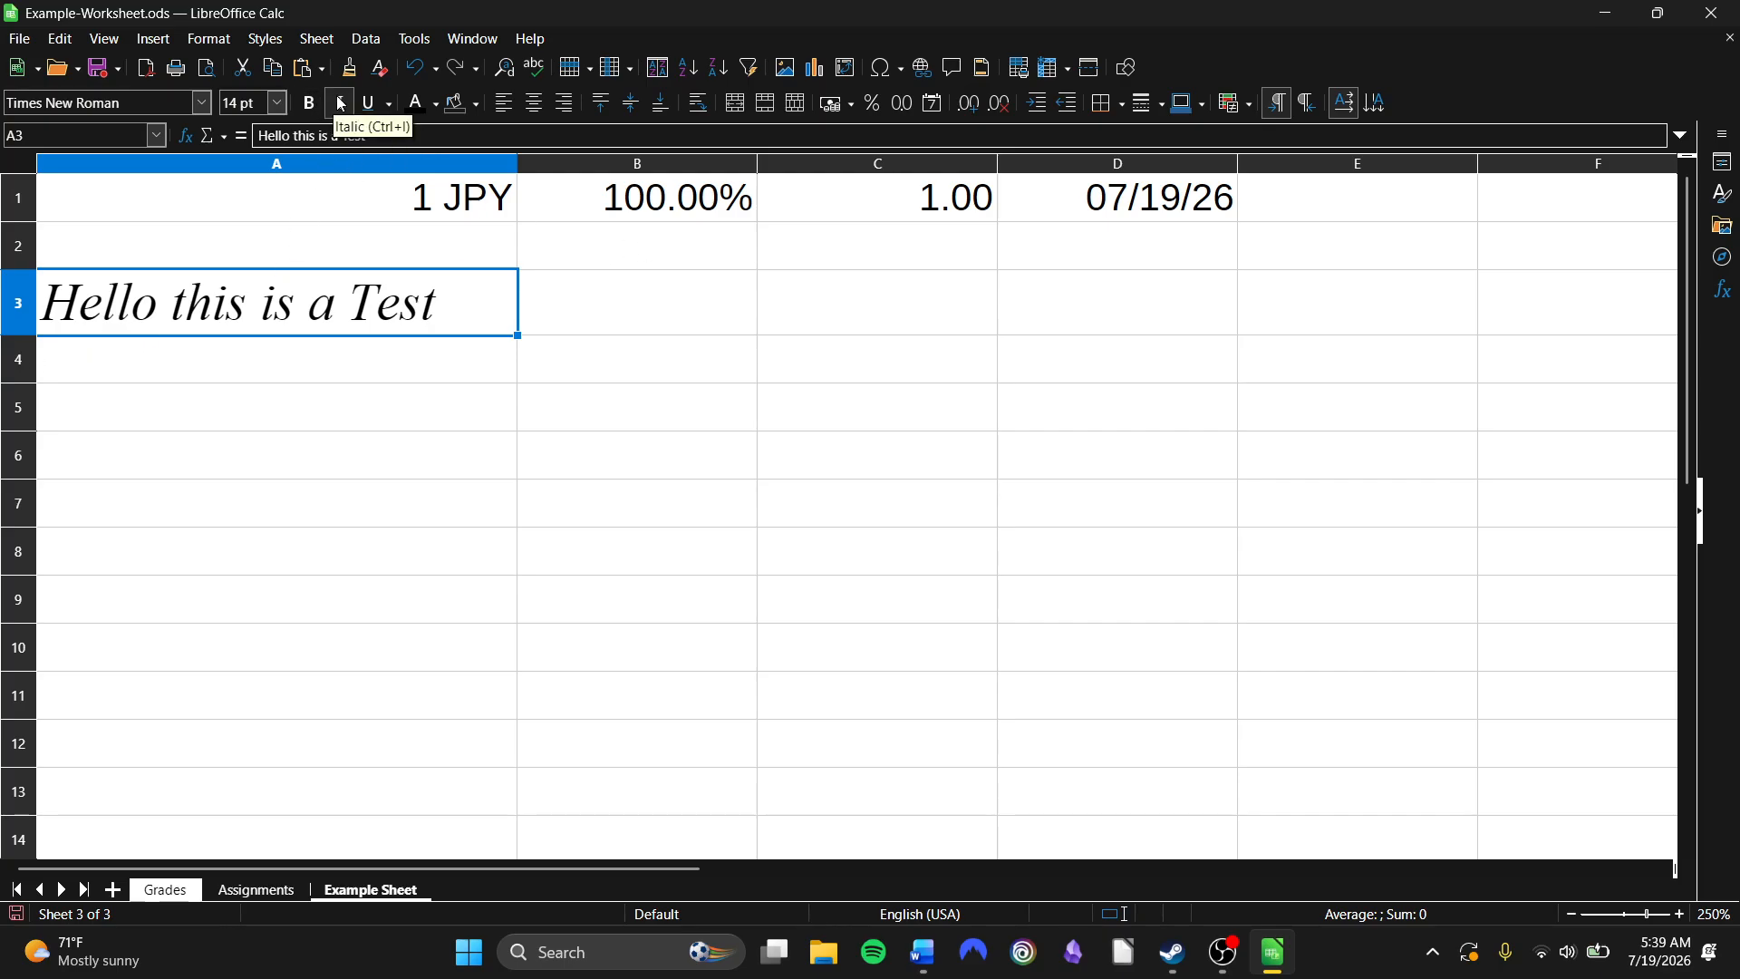
left_click(341, 104)
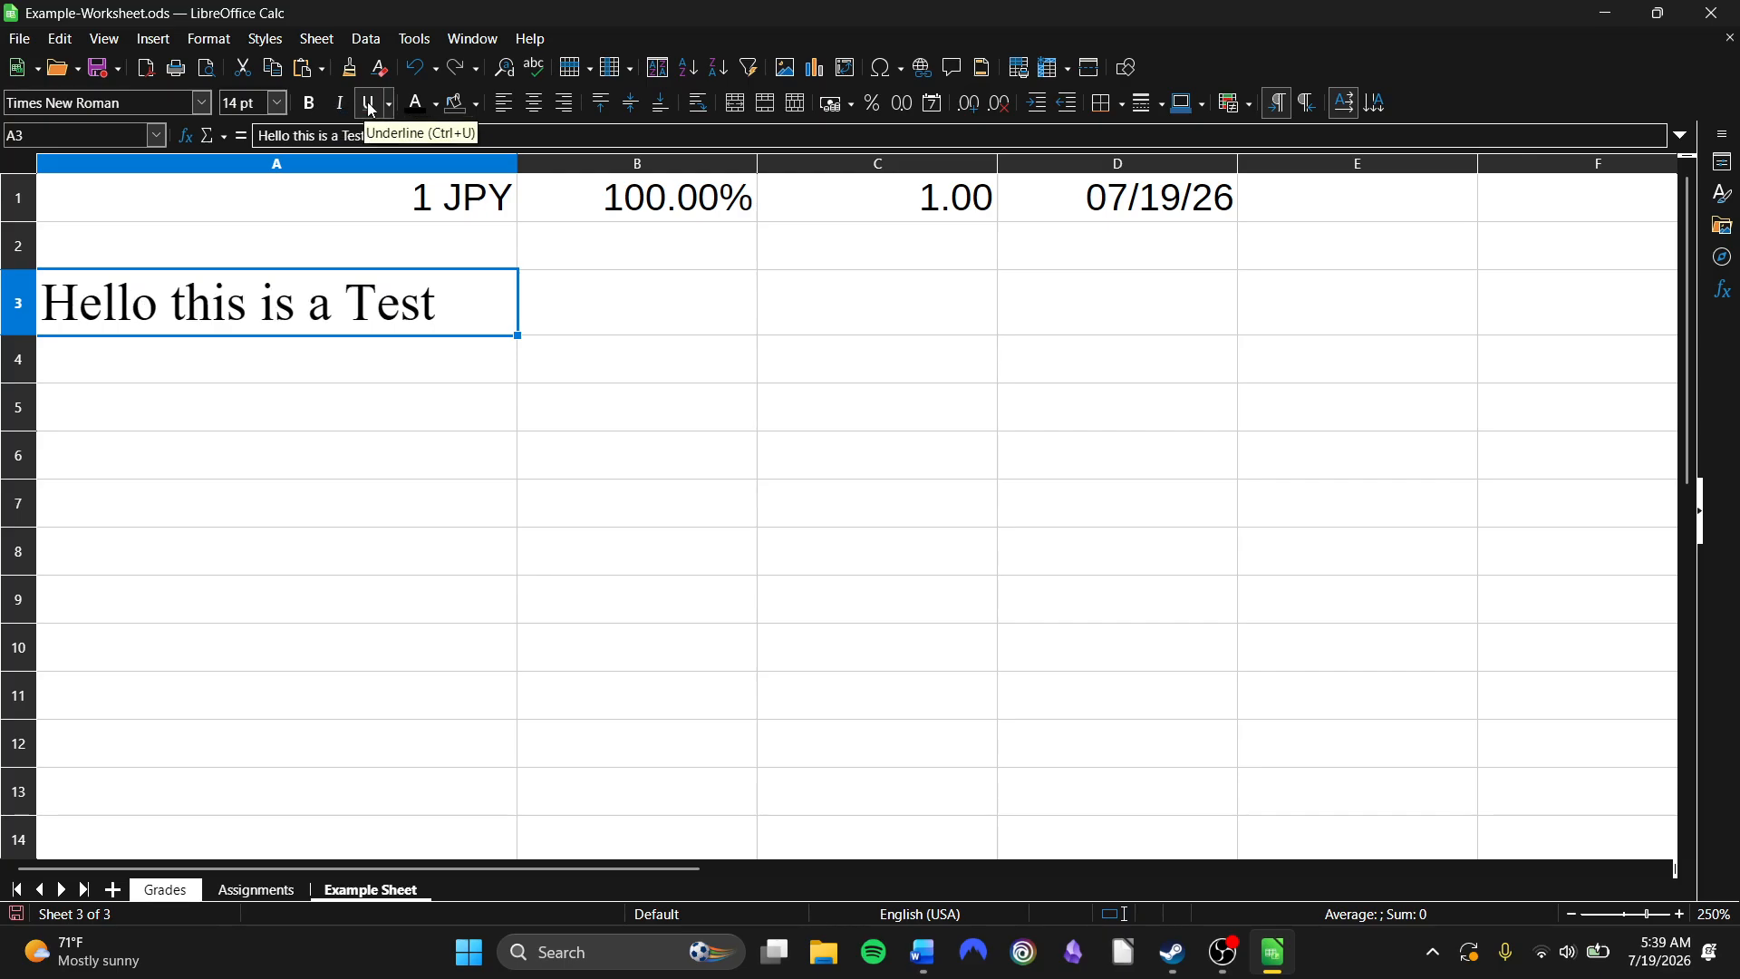
left_click(370, 106)
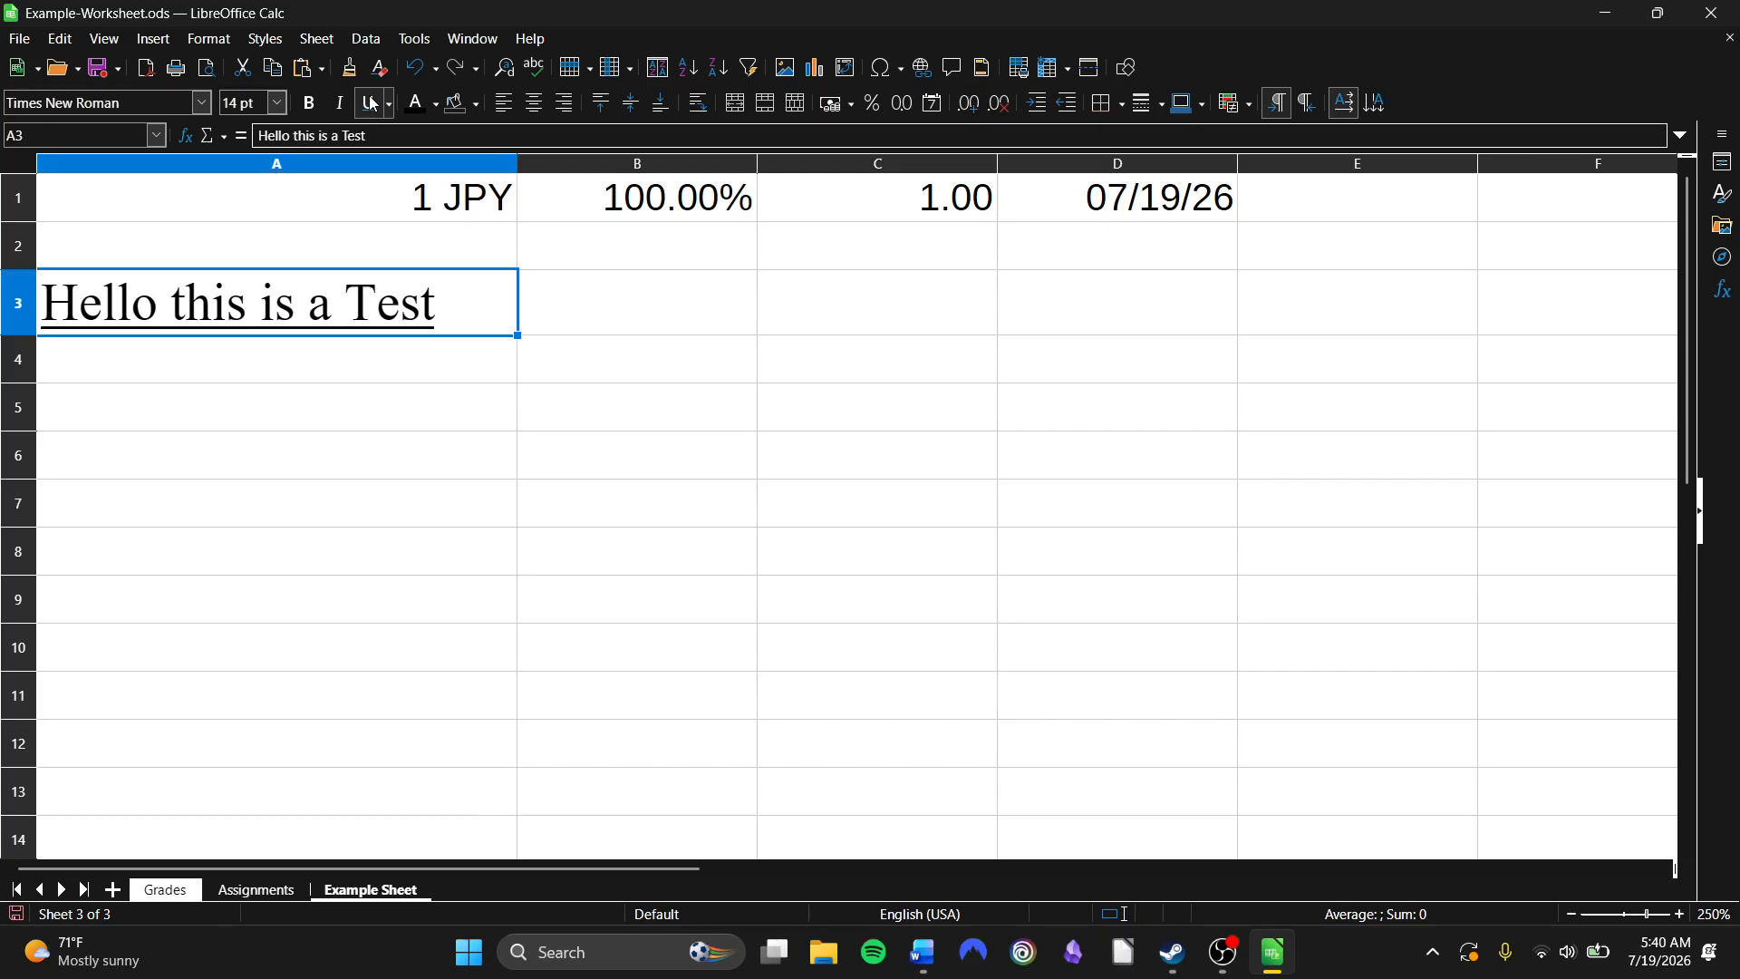
left_click(372, 105)
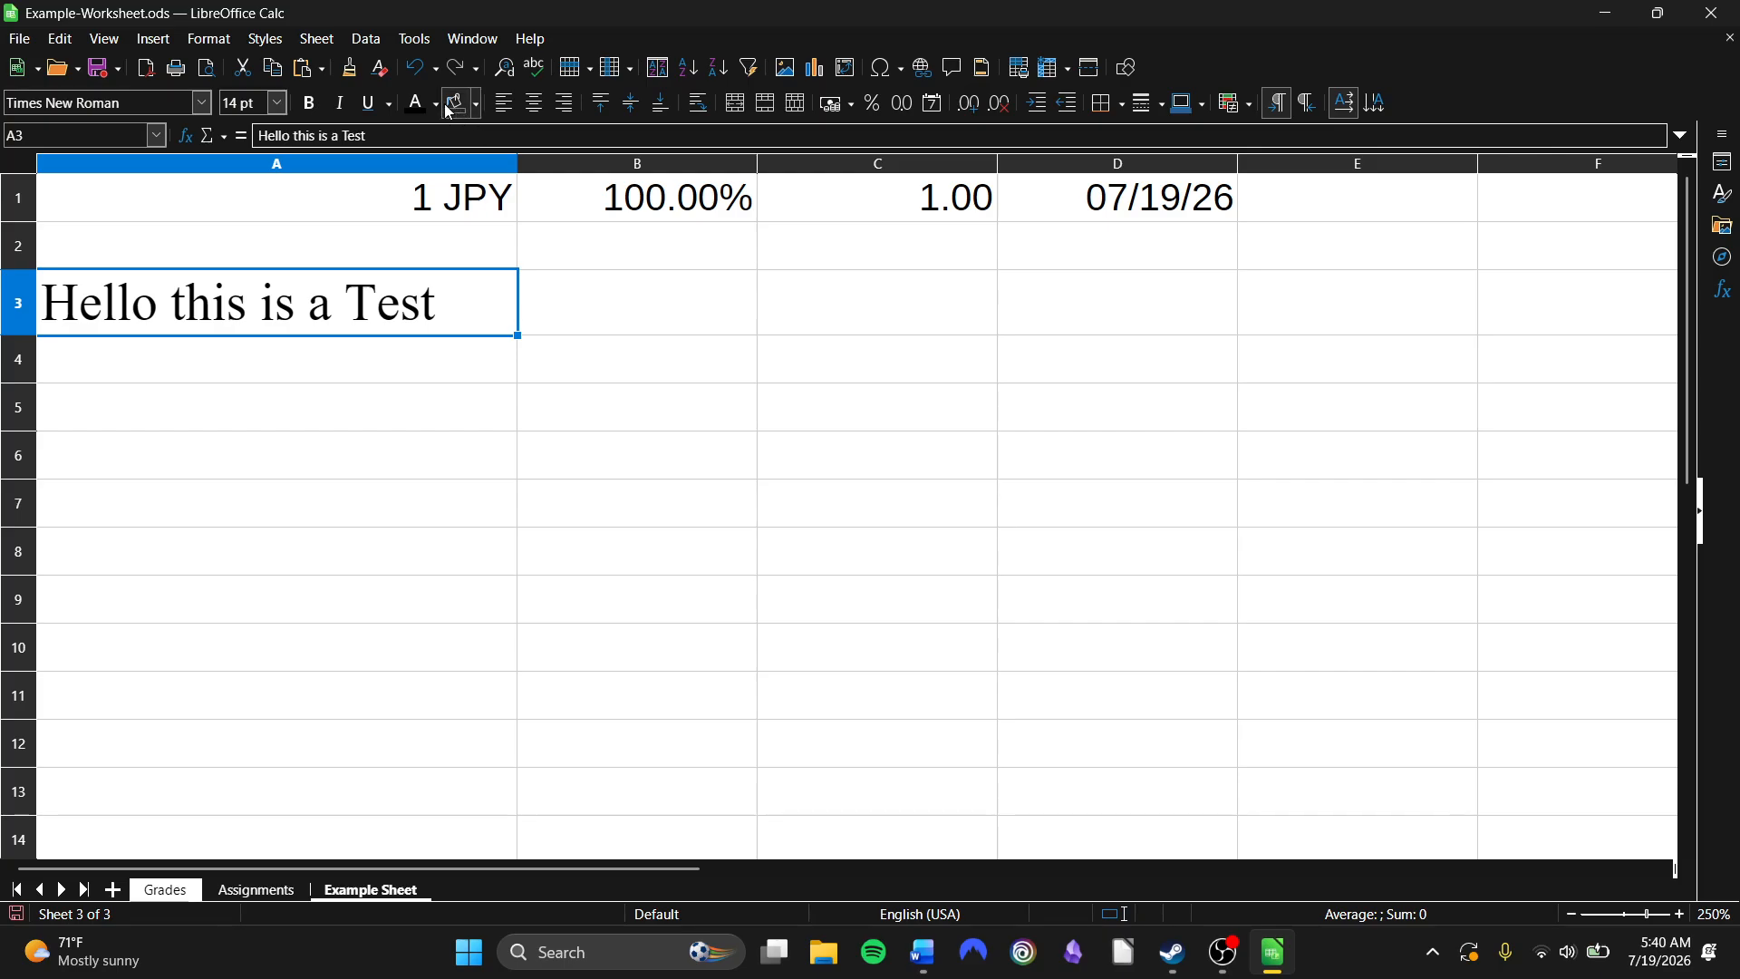
Apply a dashed underline to the text in cell A3.
left_click(390, 105)
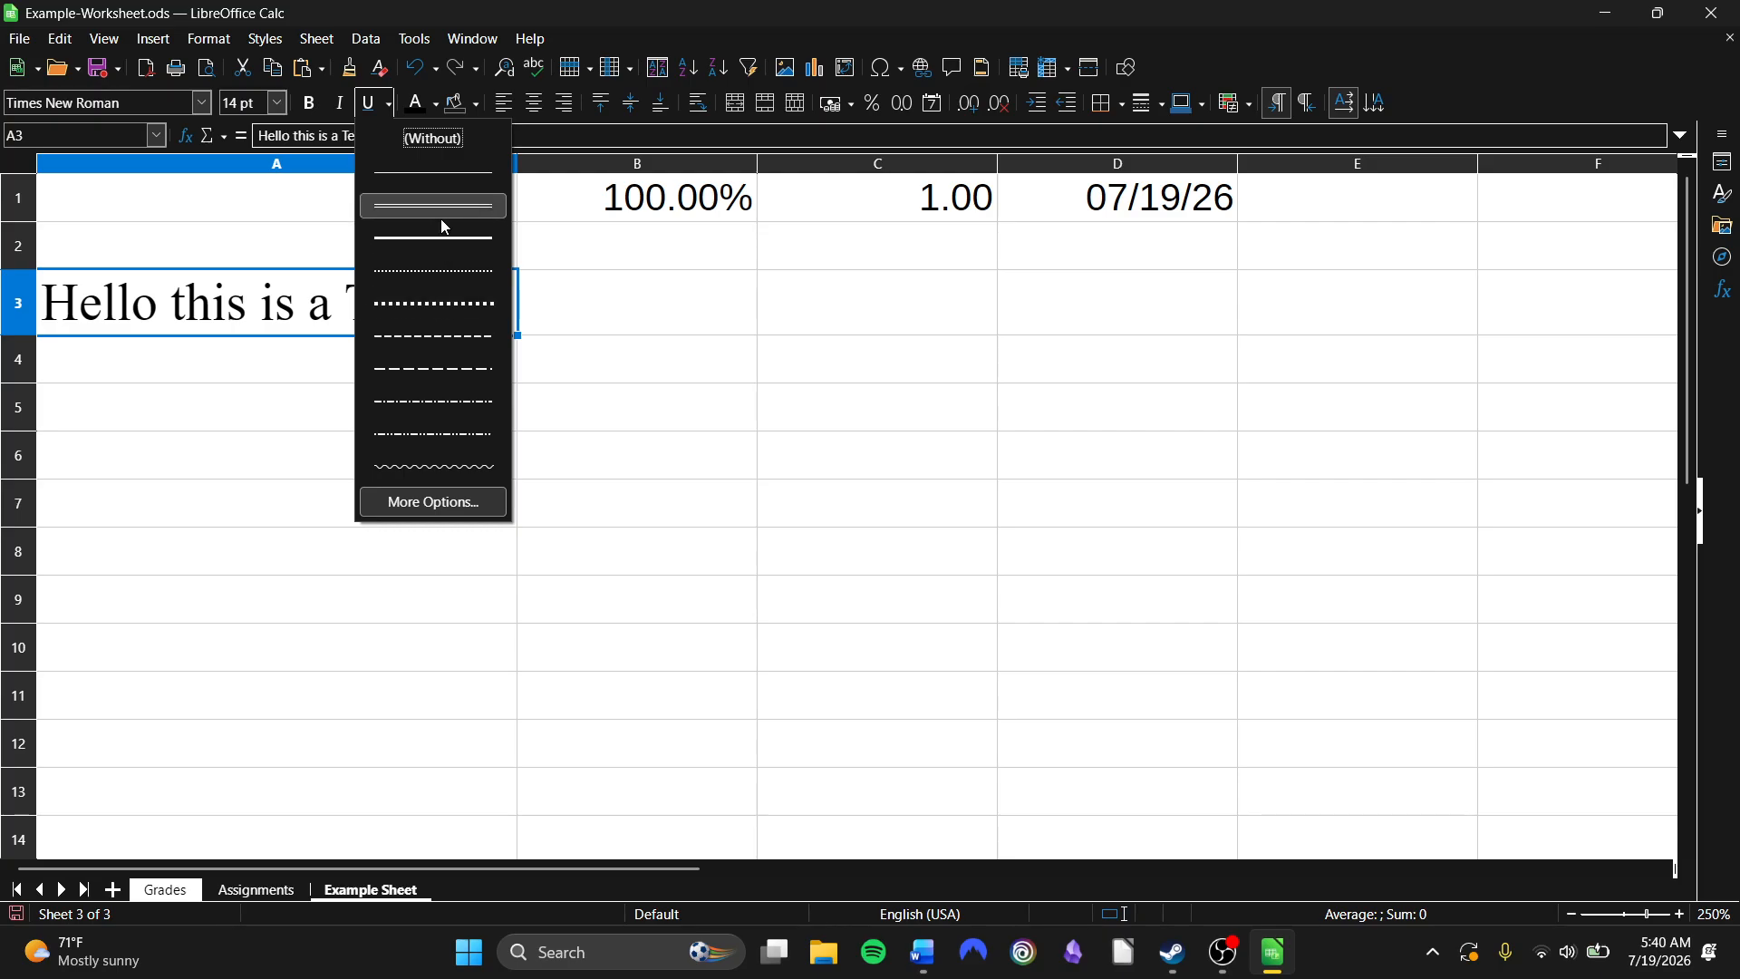
left_click(416, 337)
key("Down")
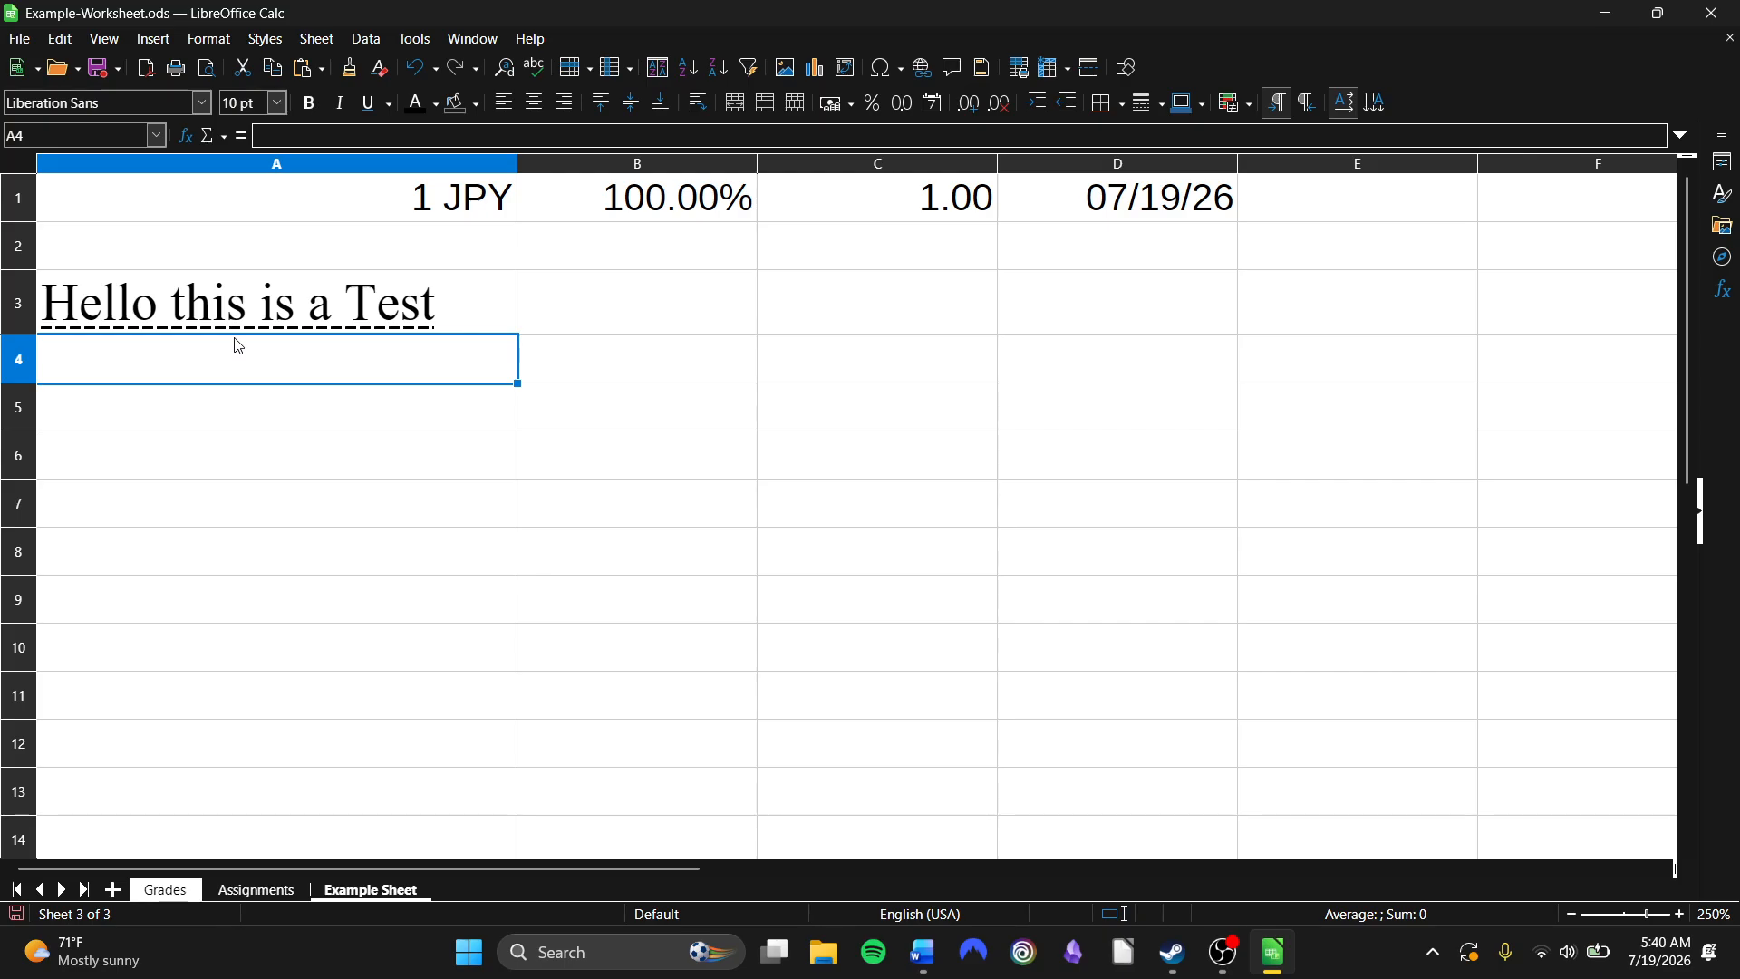
Remove the dashed underline from the text in cell A3.
left_click(263, 292)
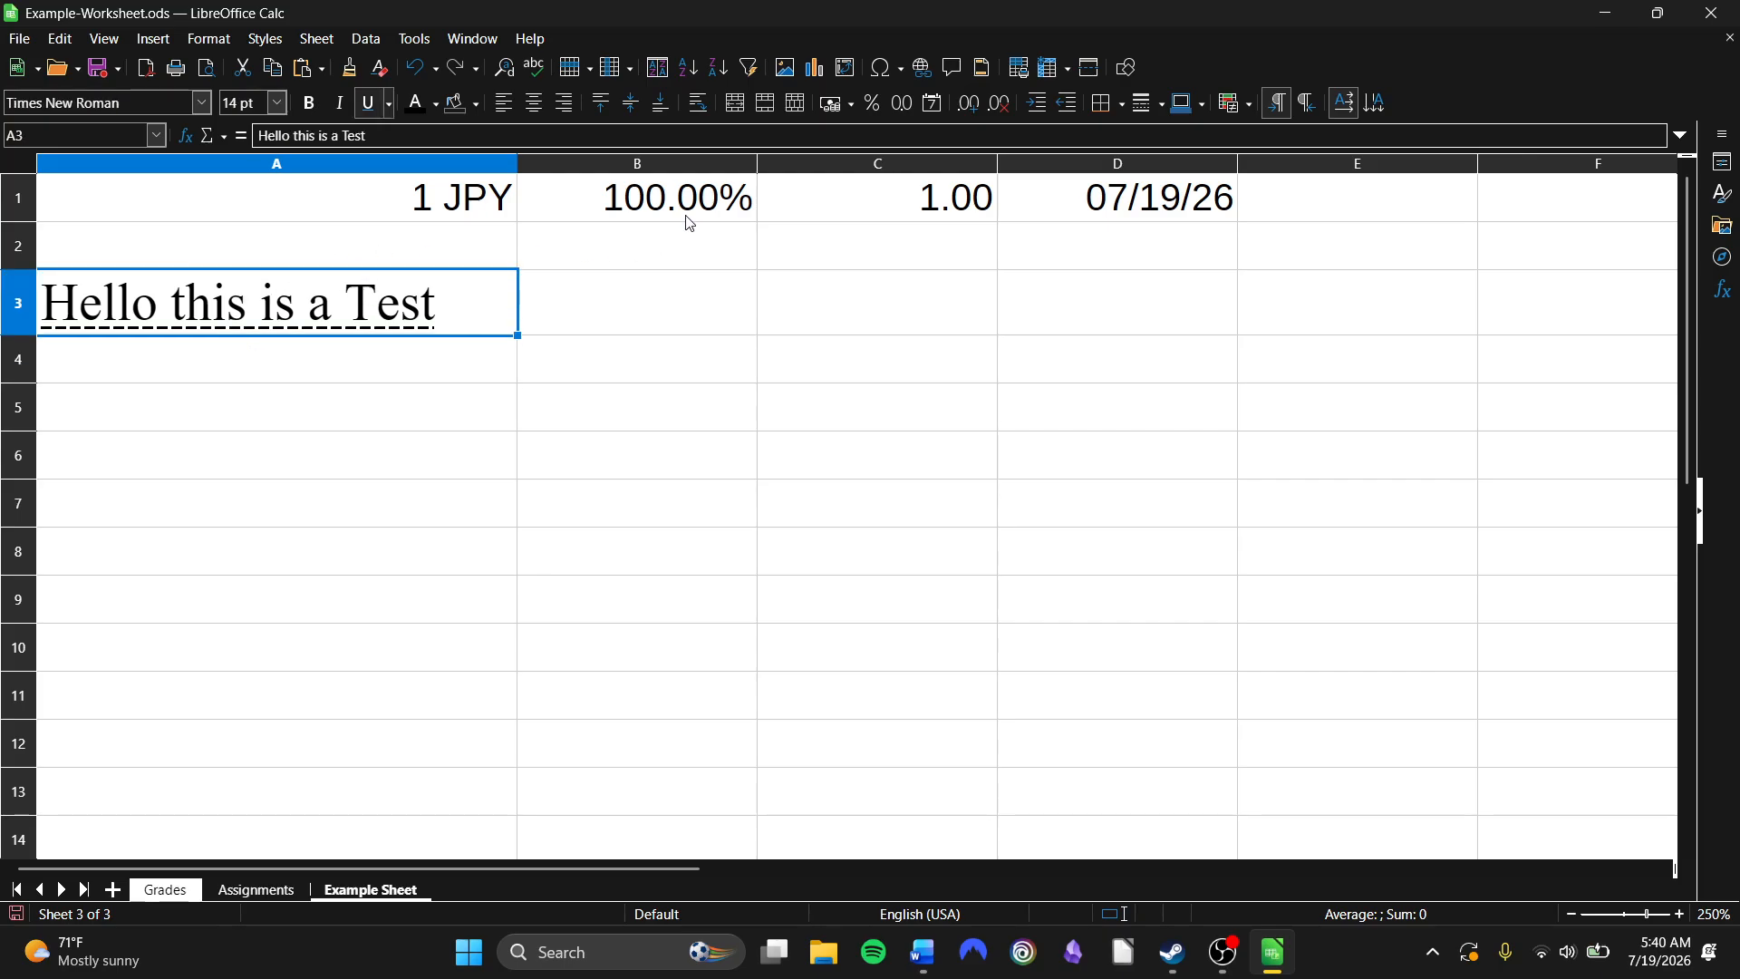
left_click(371, 107)
left_click(555, 446)
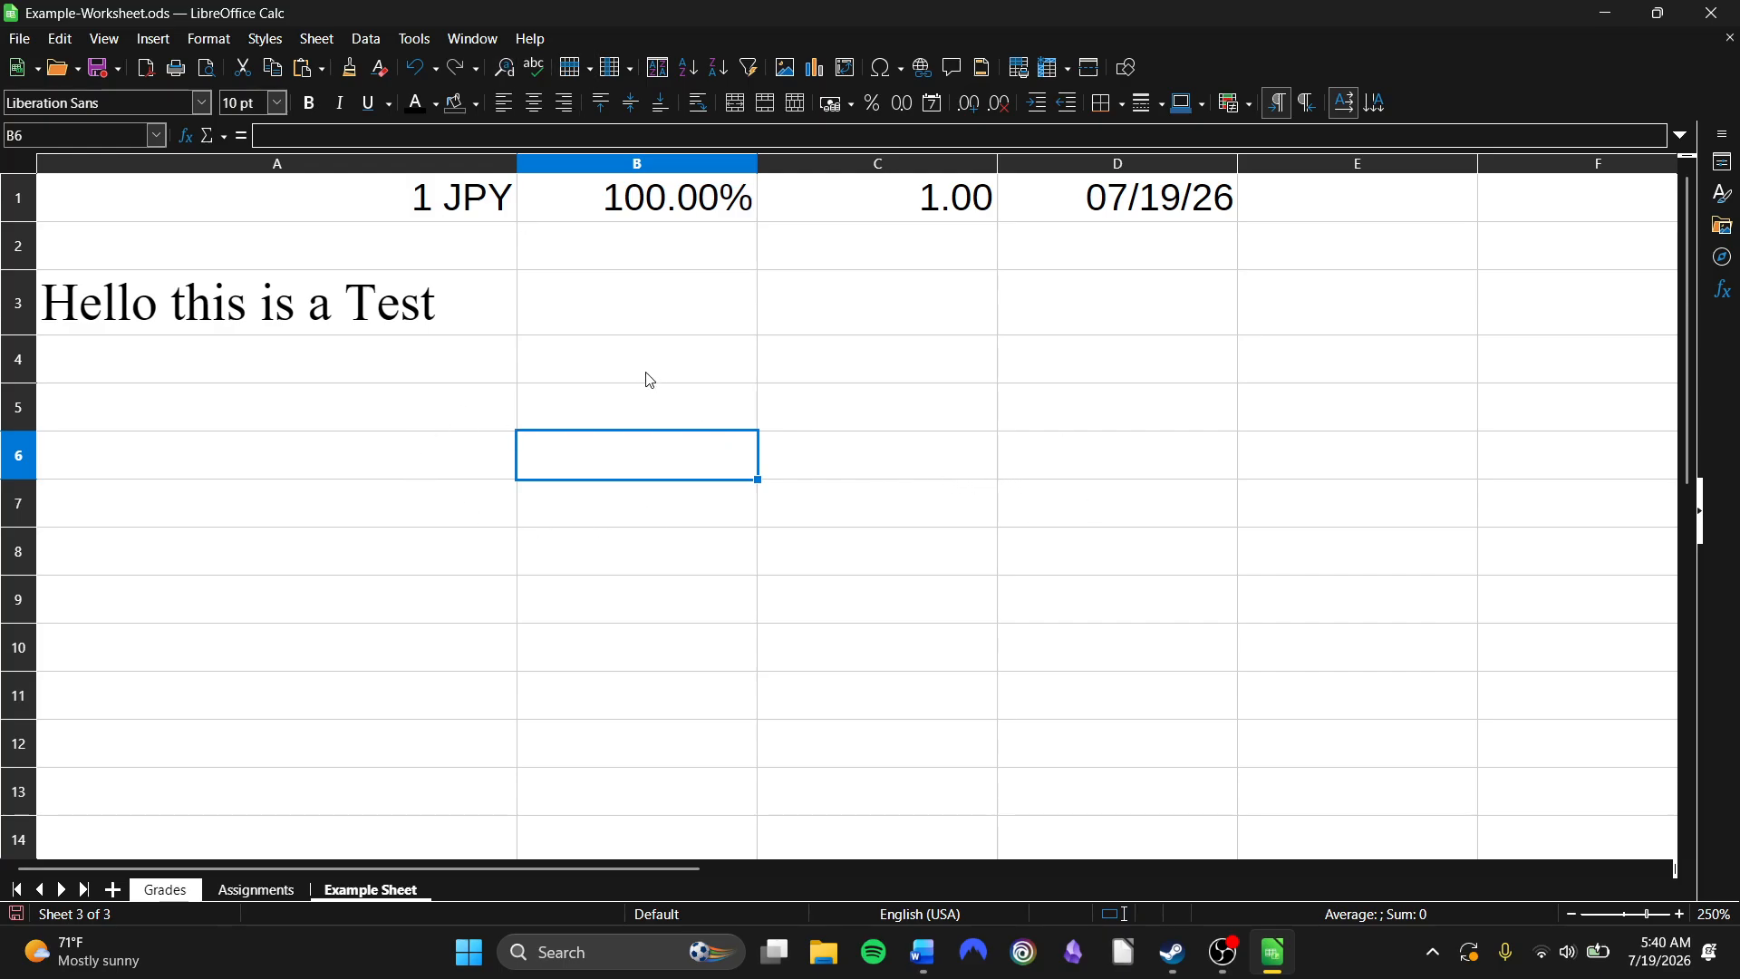
Apply black dashed borders, 2.25 pt thick, around and between all cells of range B4:D6.
left_click_drag(649, 379, 1123, 443)
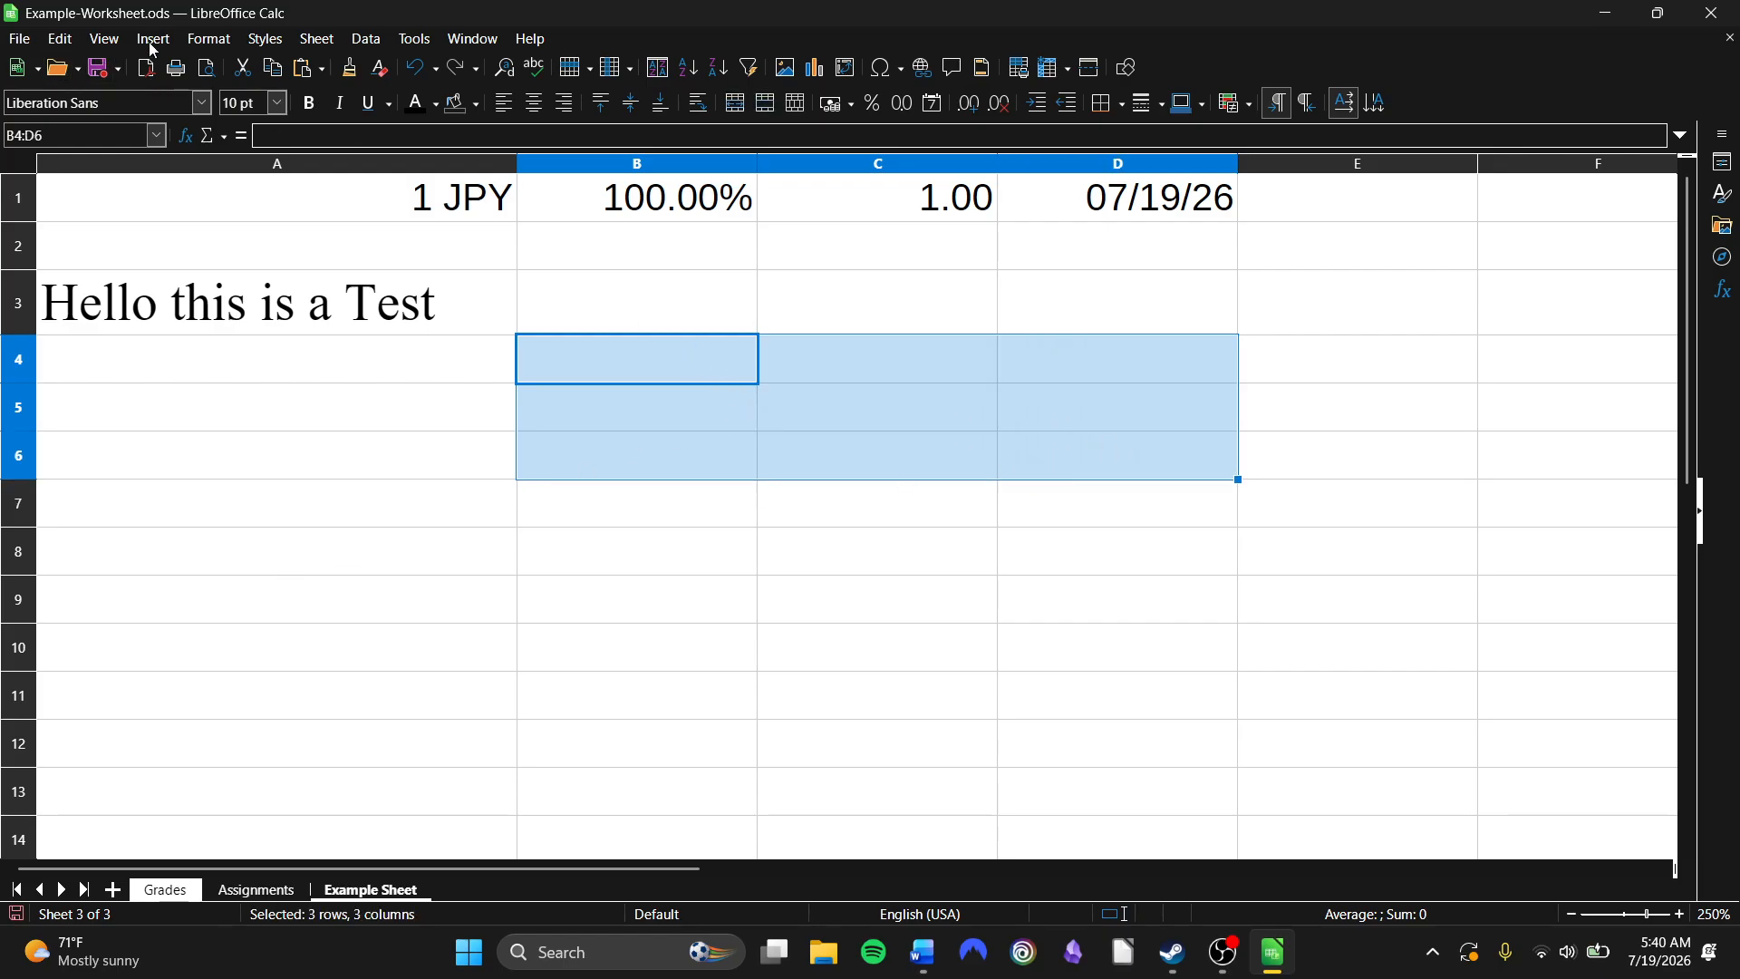
left_click(222, 42)
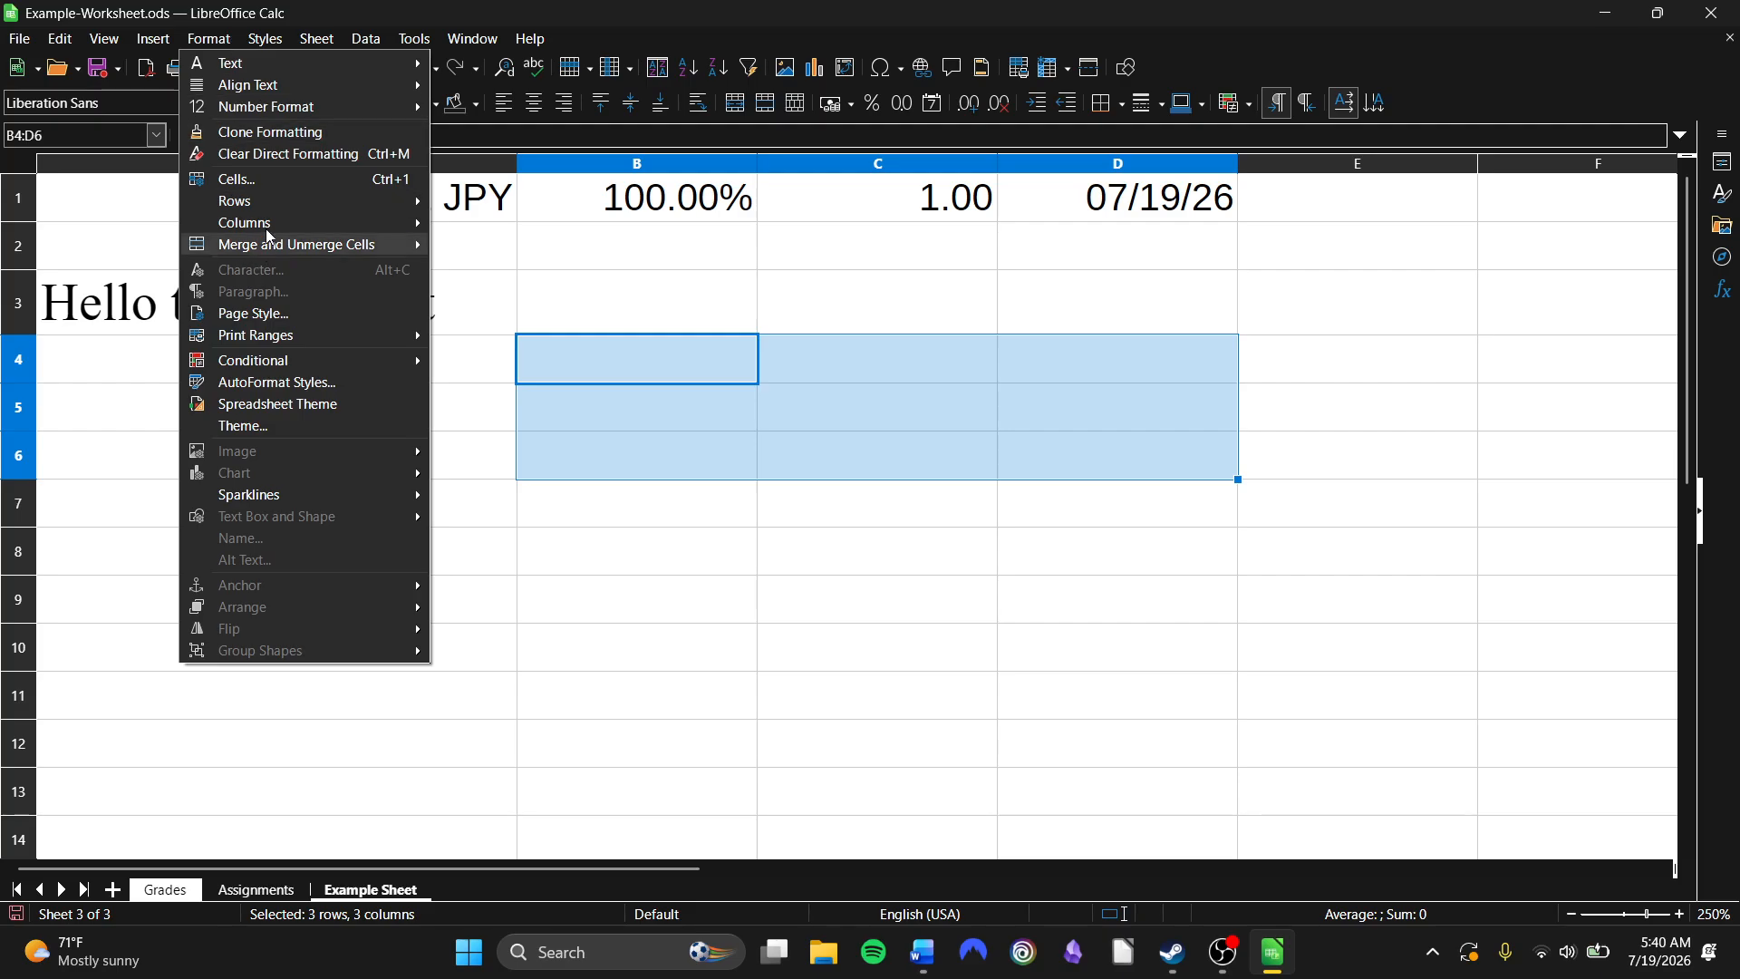
left_click(263, 179)
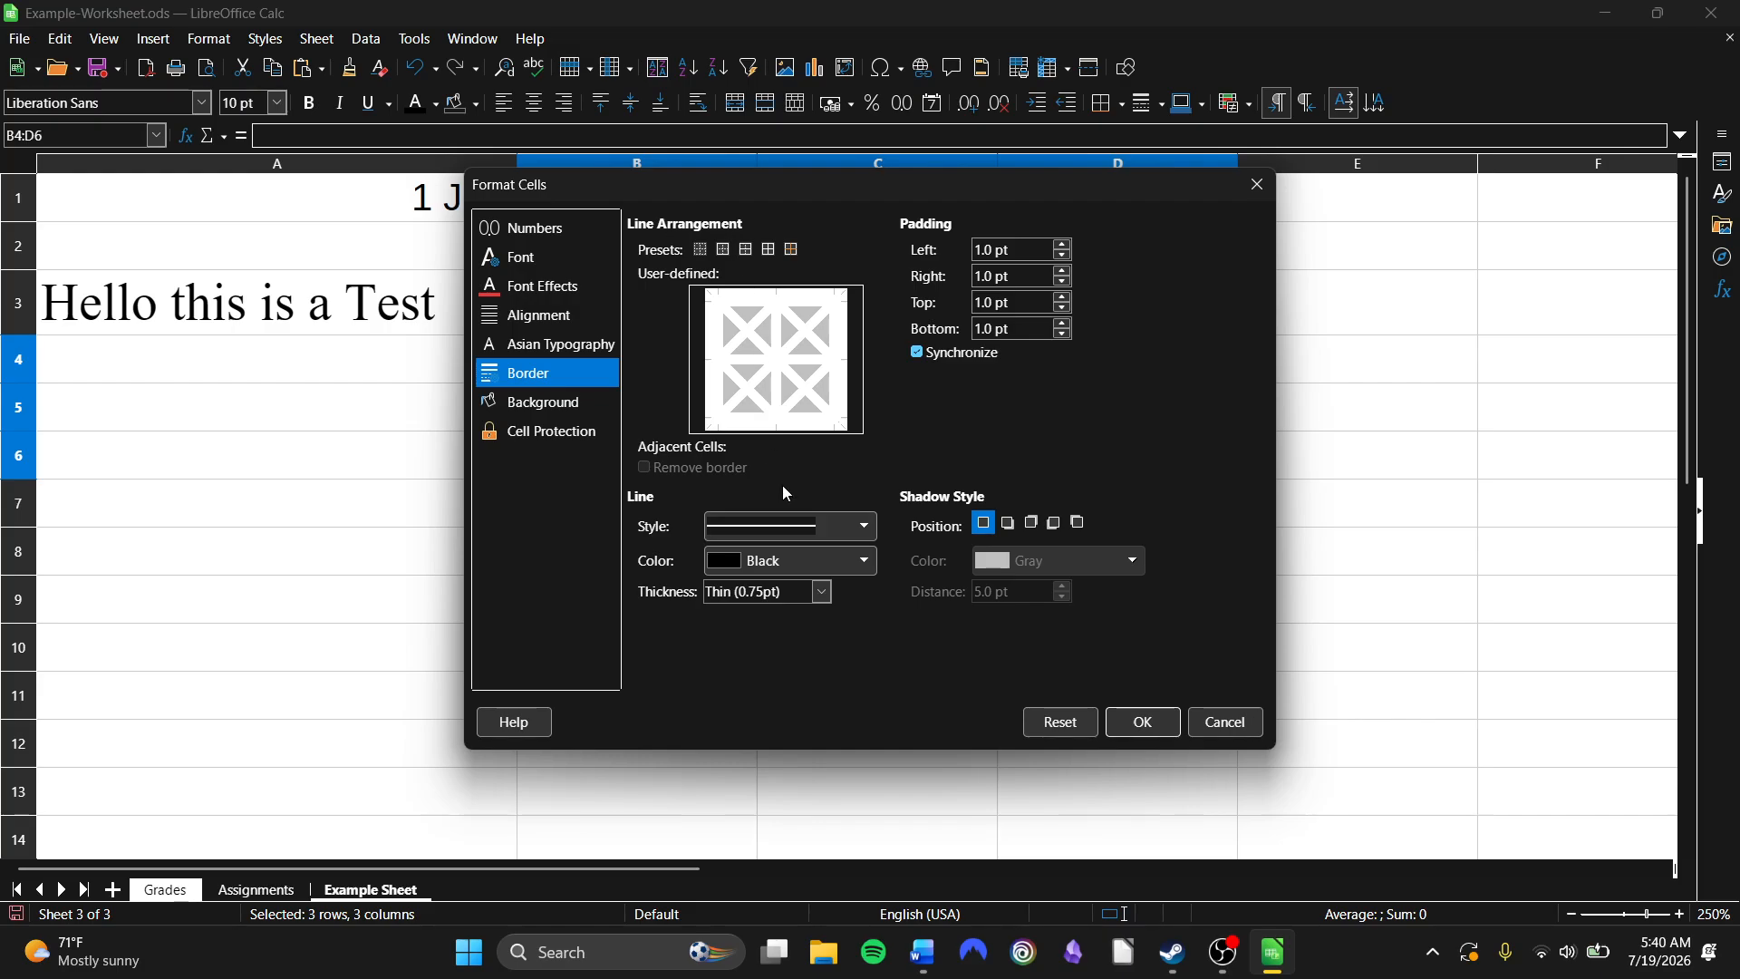
left_click(767, 250)
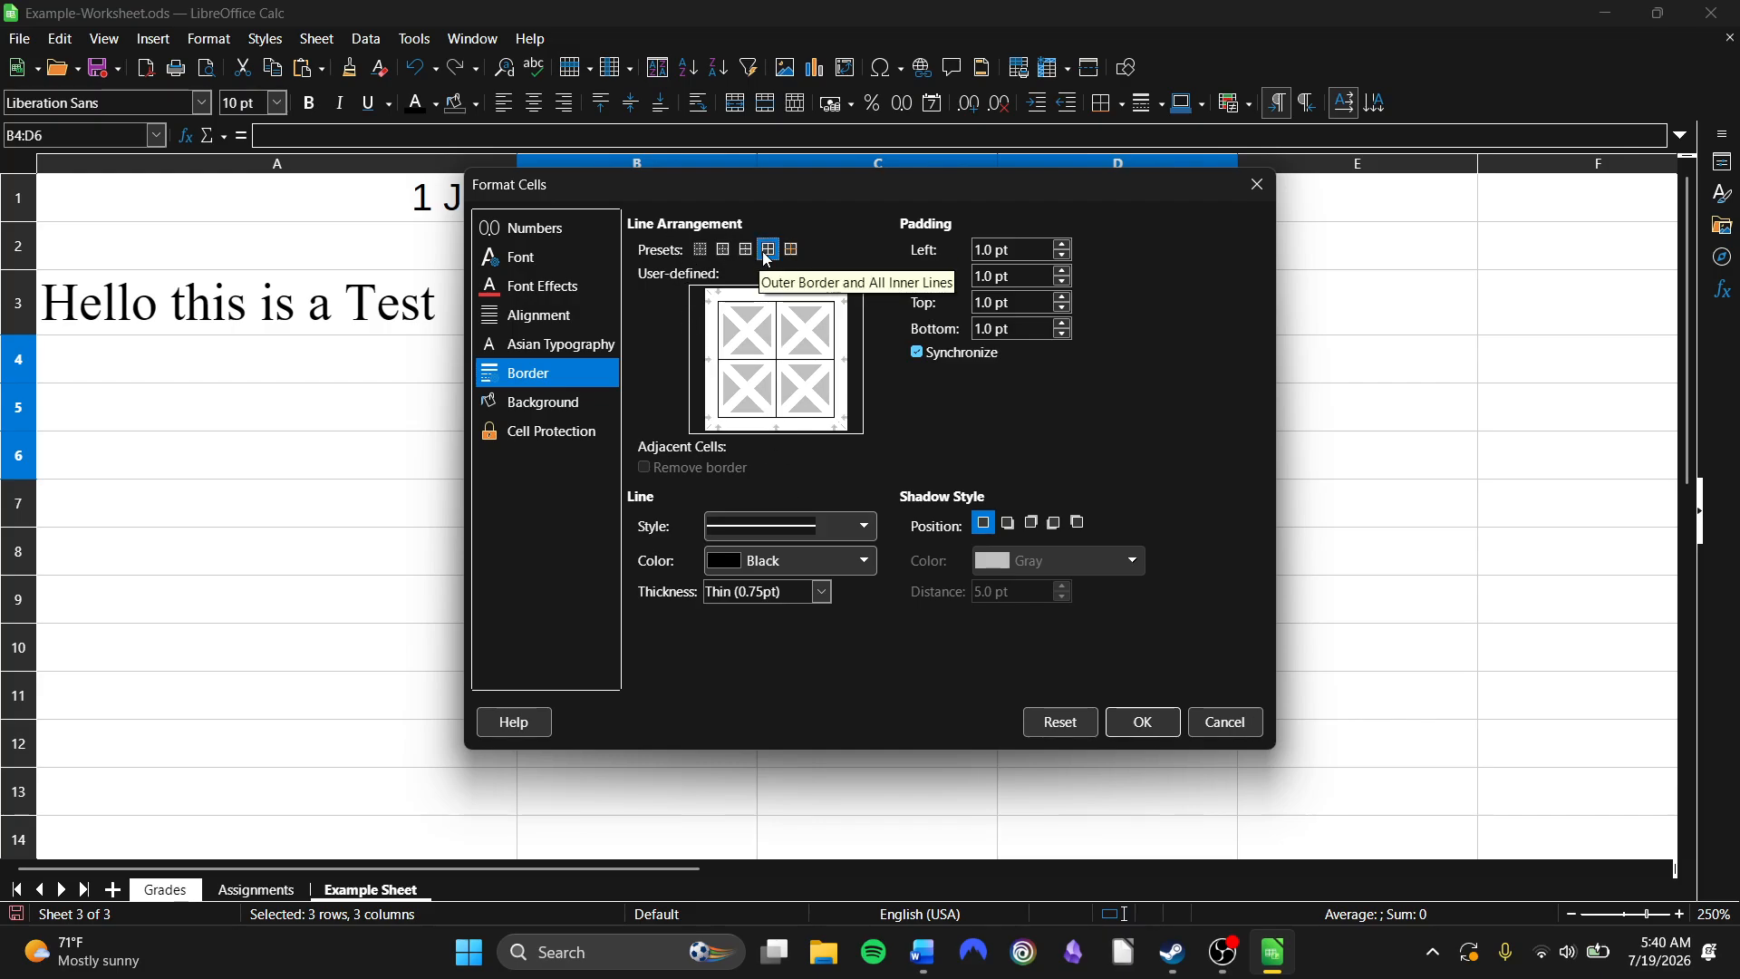
left_click(840, 531)
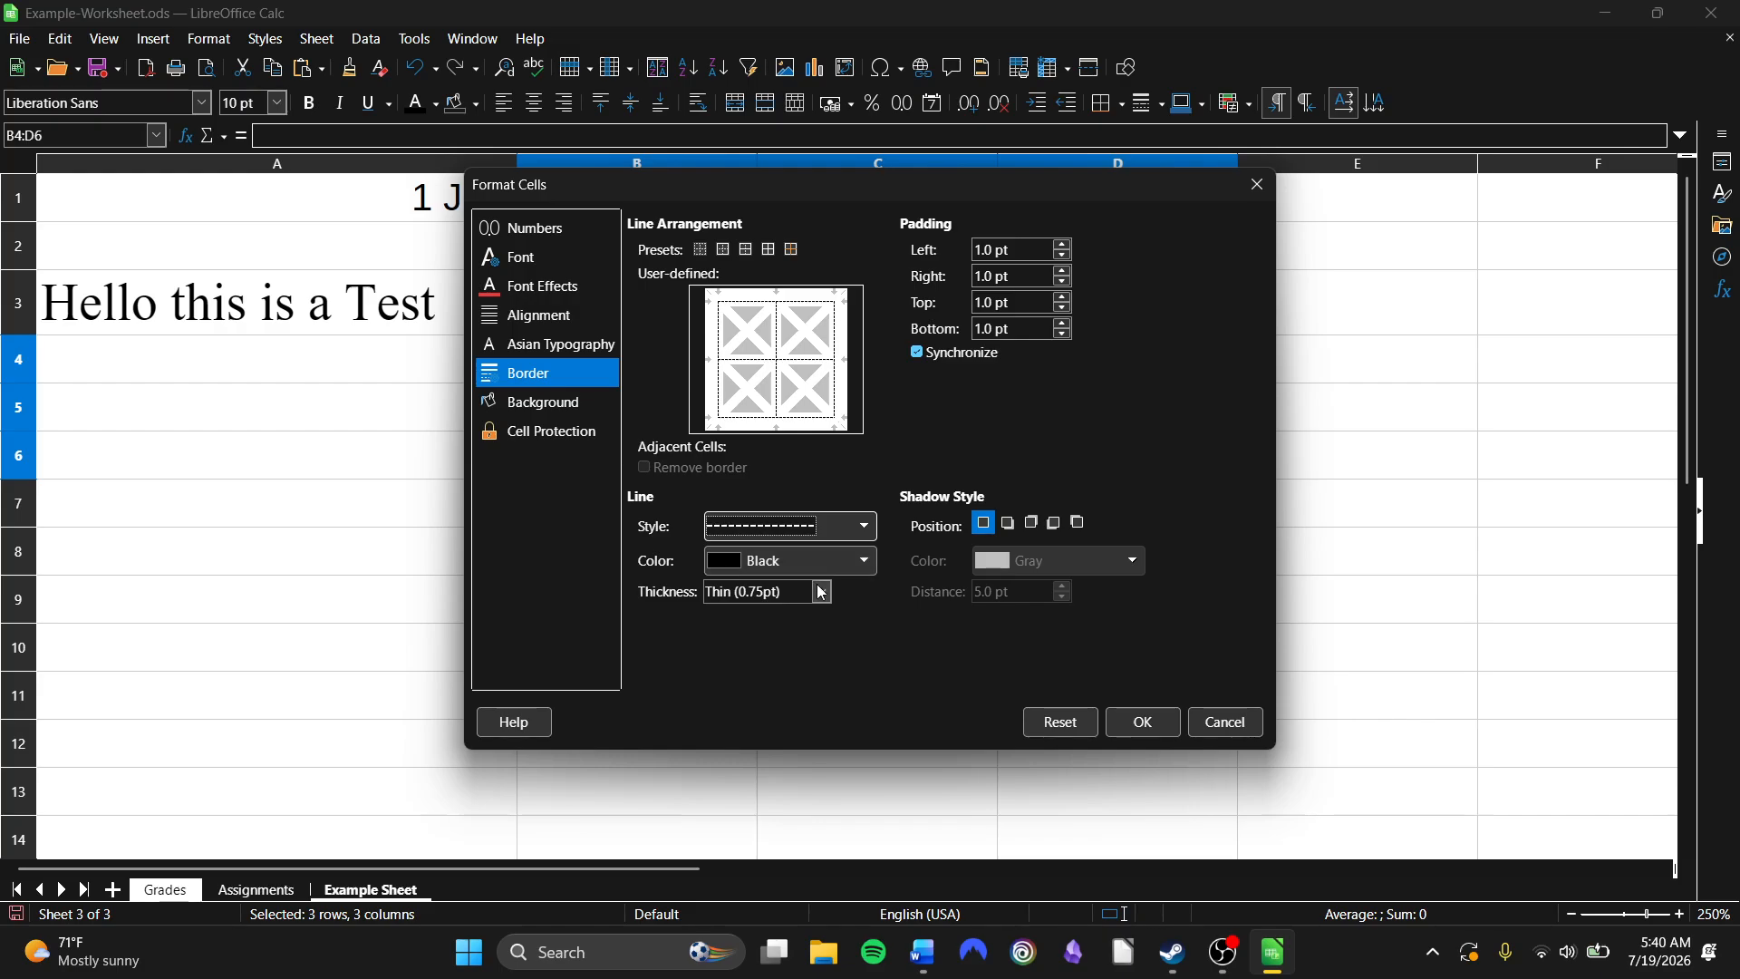
left_click(822, 591)
left_click(785, 691)
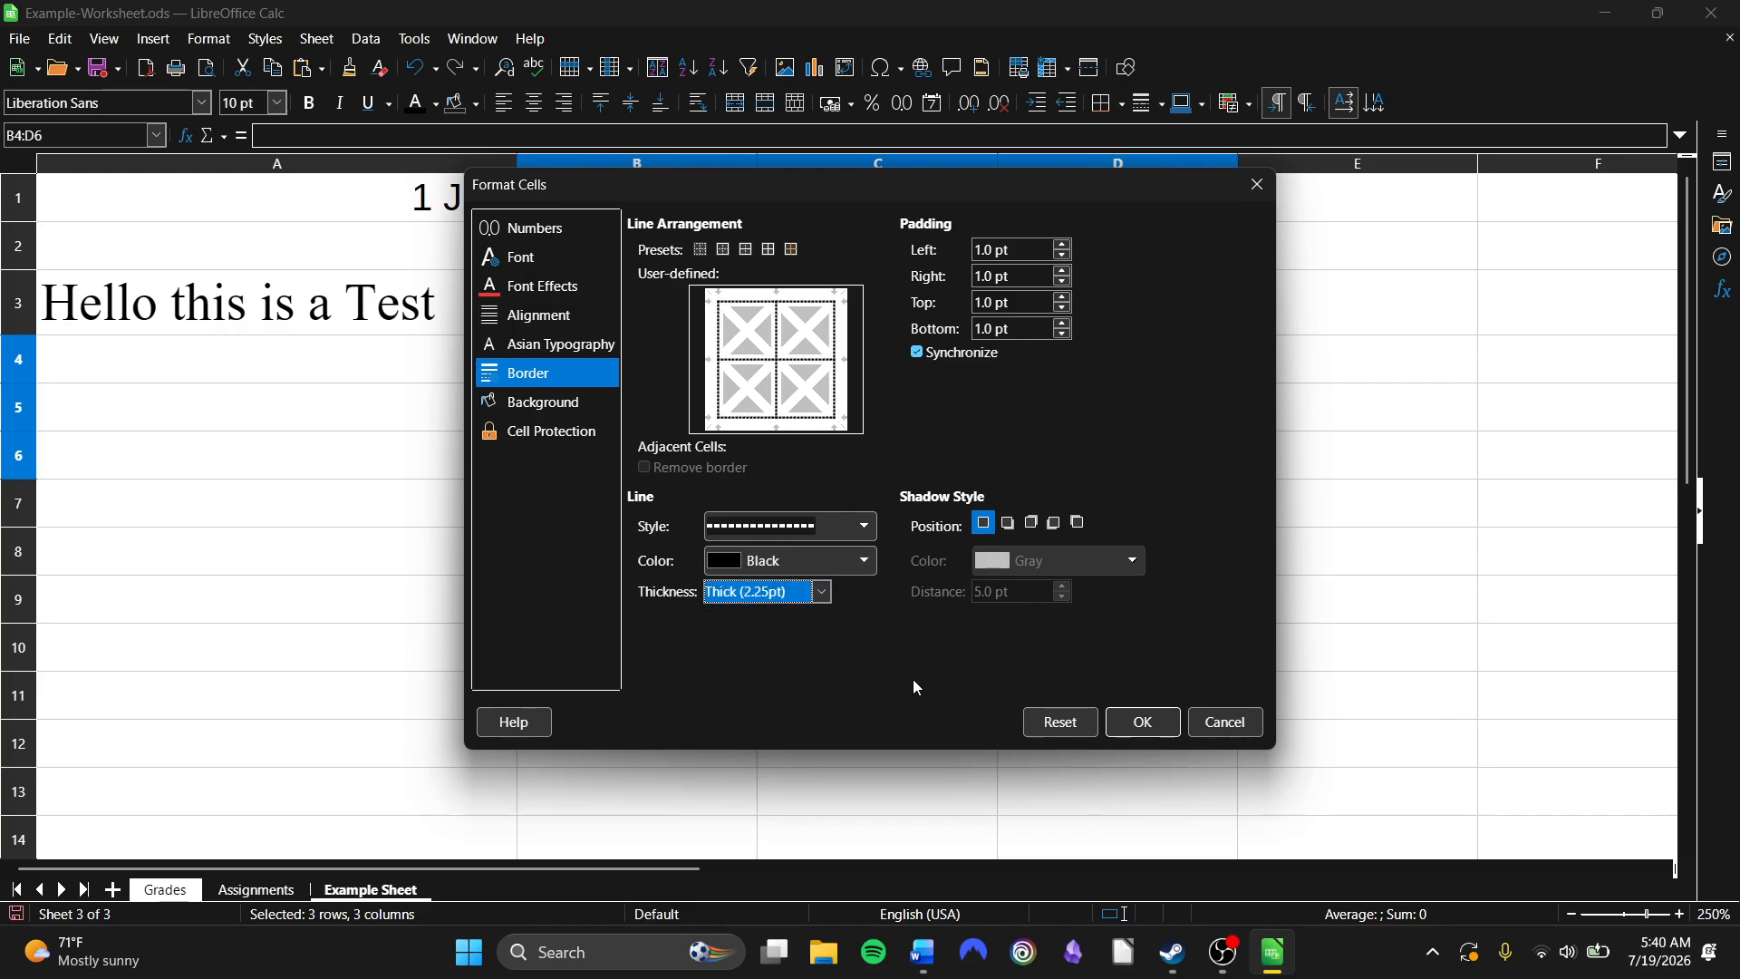
left_click(1144, 723)
left_click(970, 603)
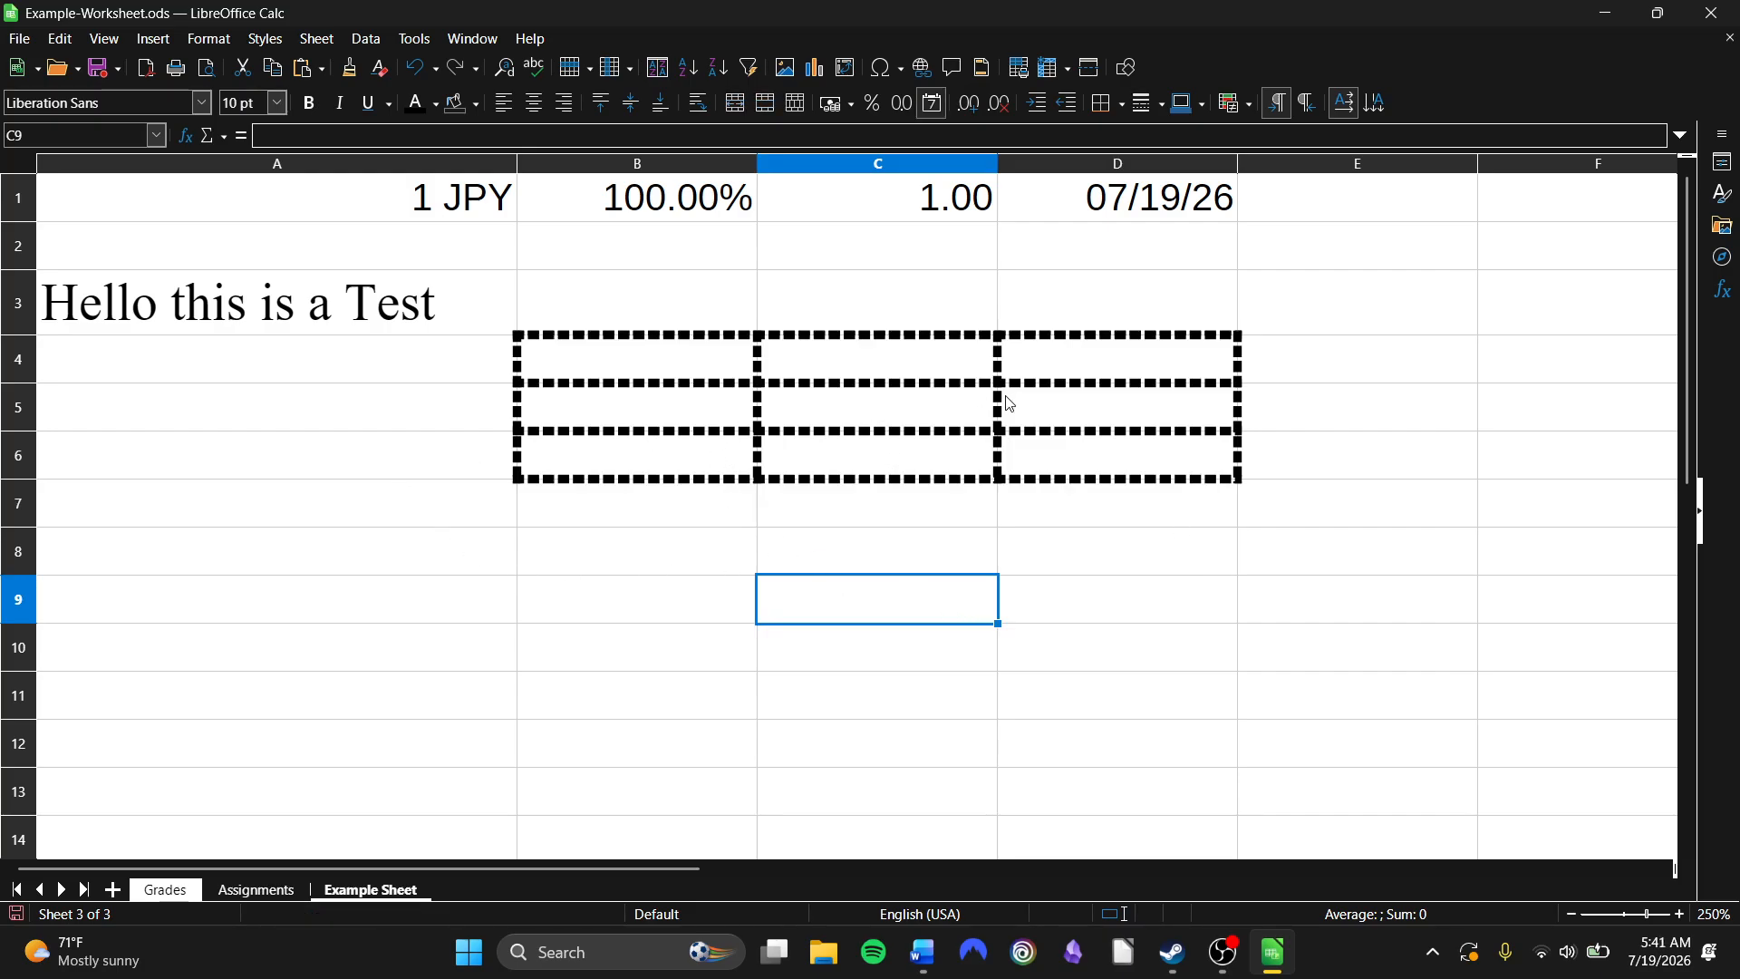
Clear the direct formatting from cells B4:D6 to remove their borders.
left_click(1128, 478)
left_click_drag(1129, 478, 664, 381)
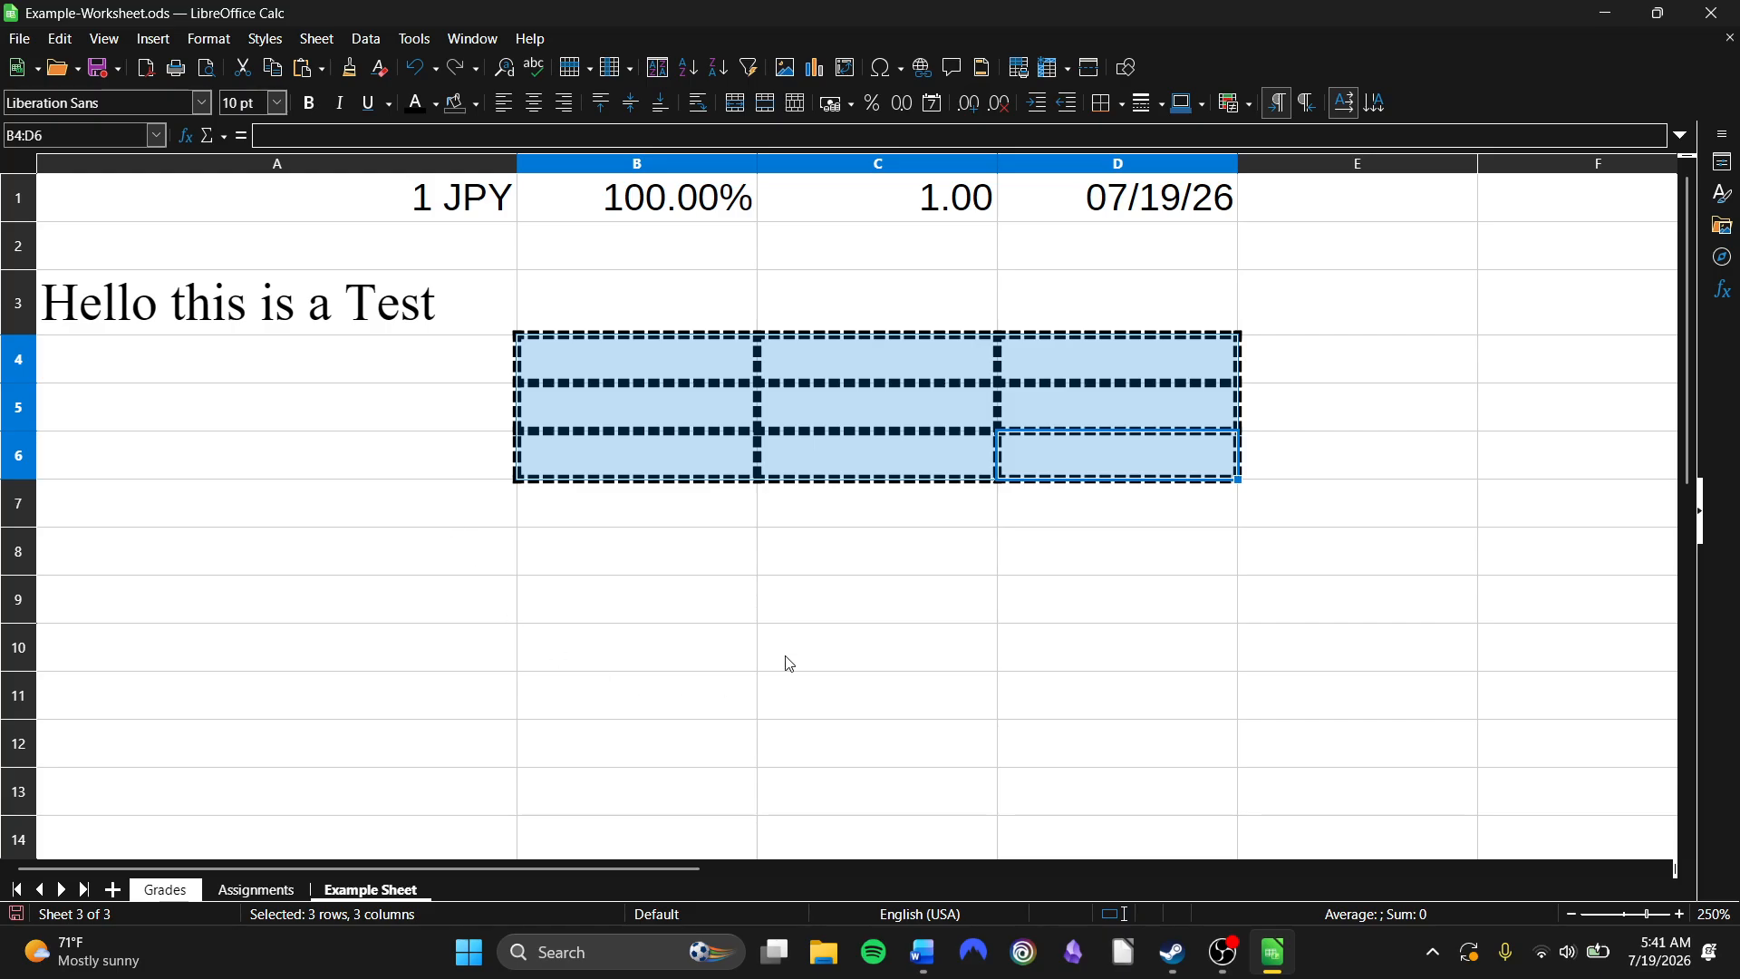
right_click(967, 414)
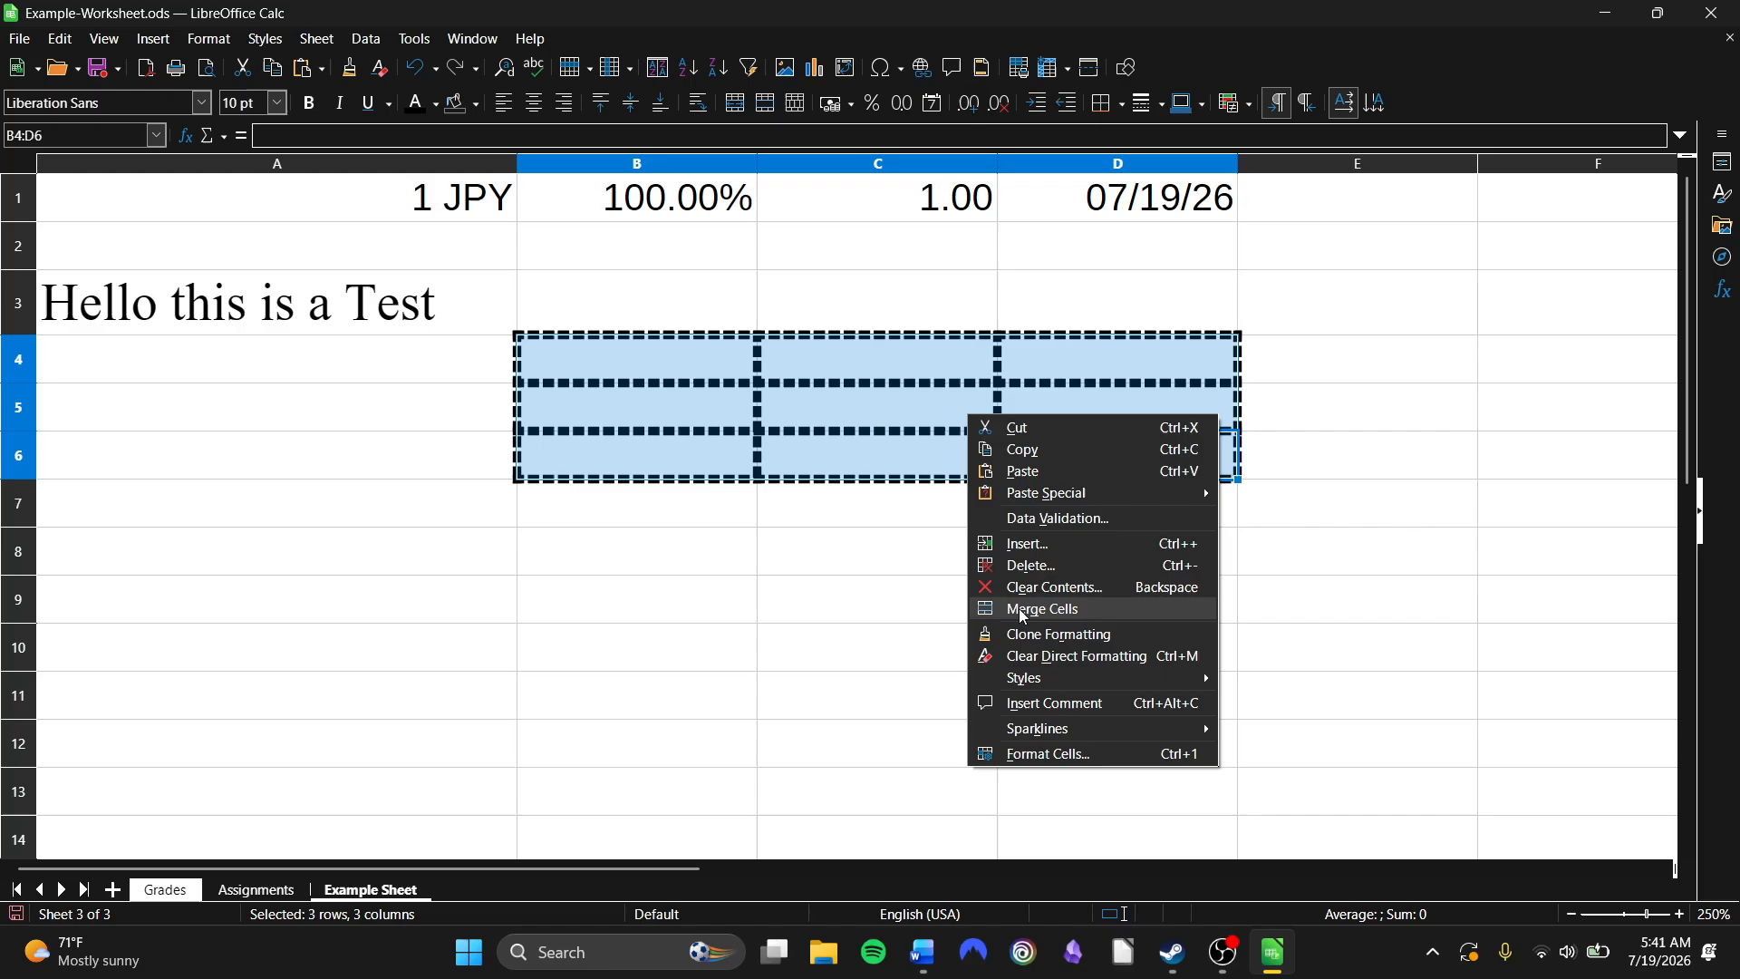
left_click(1070, 656)
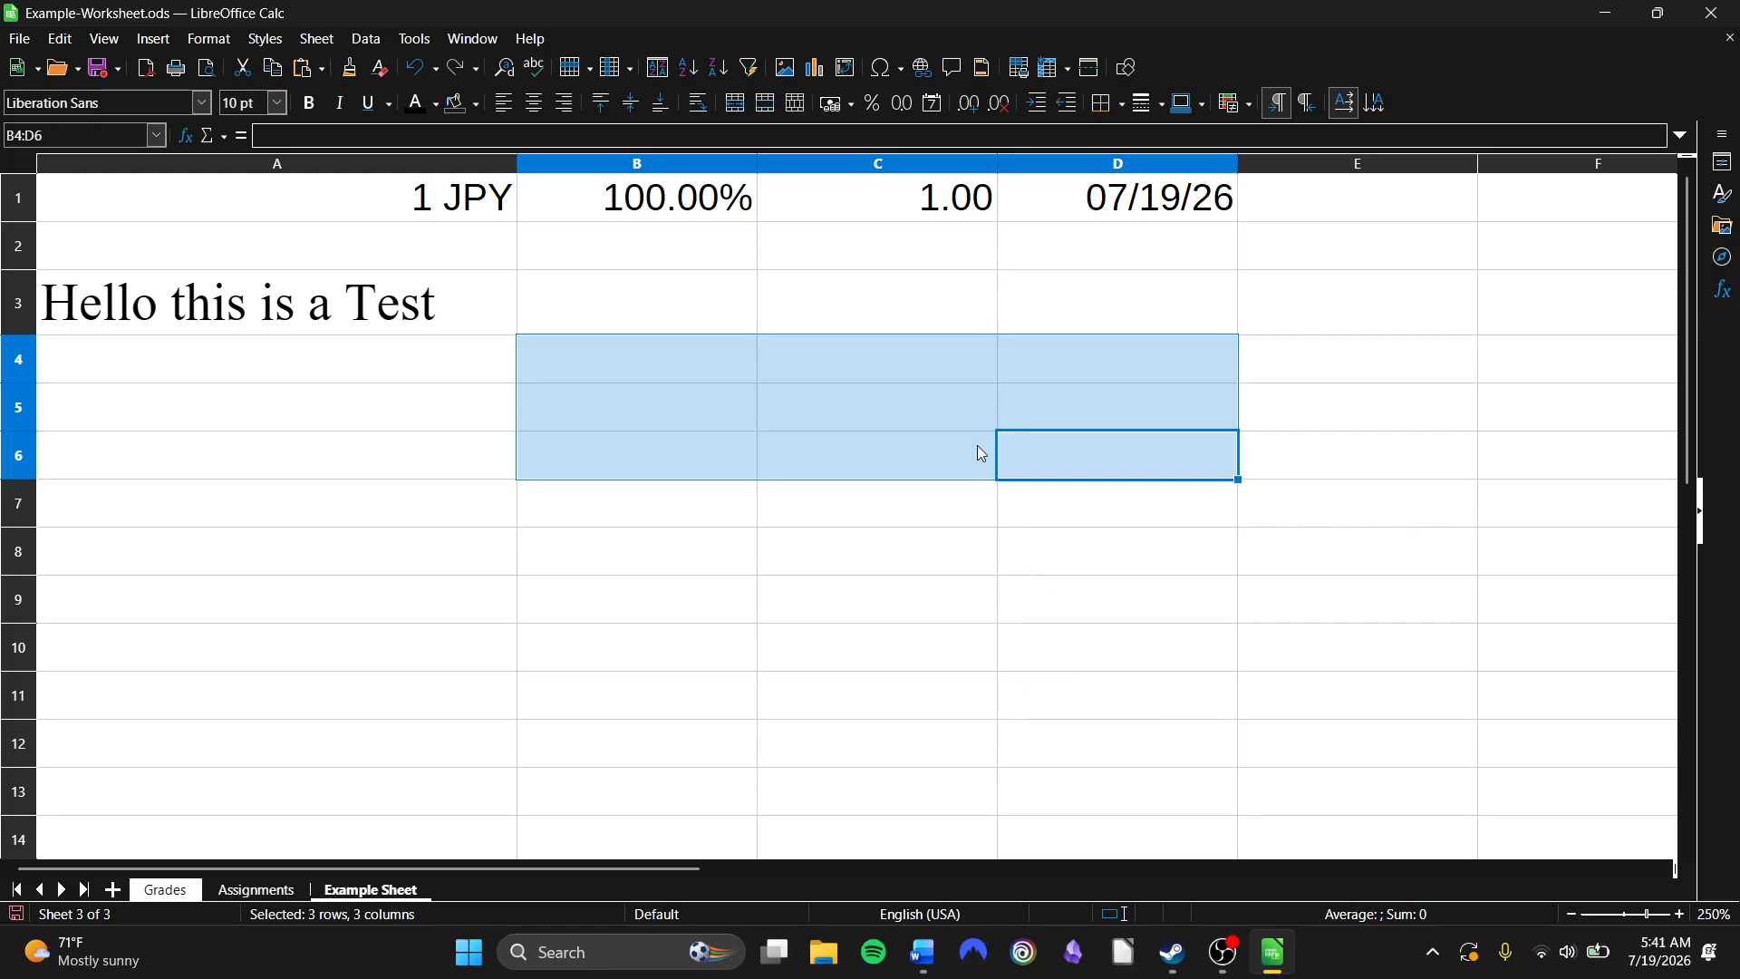
left_click(911, 426)
left_click_drag(671, 327, 1076, 520)
right_click(1075, 514)
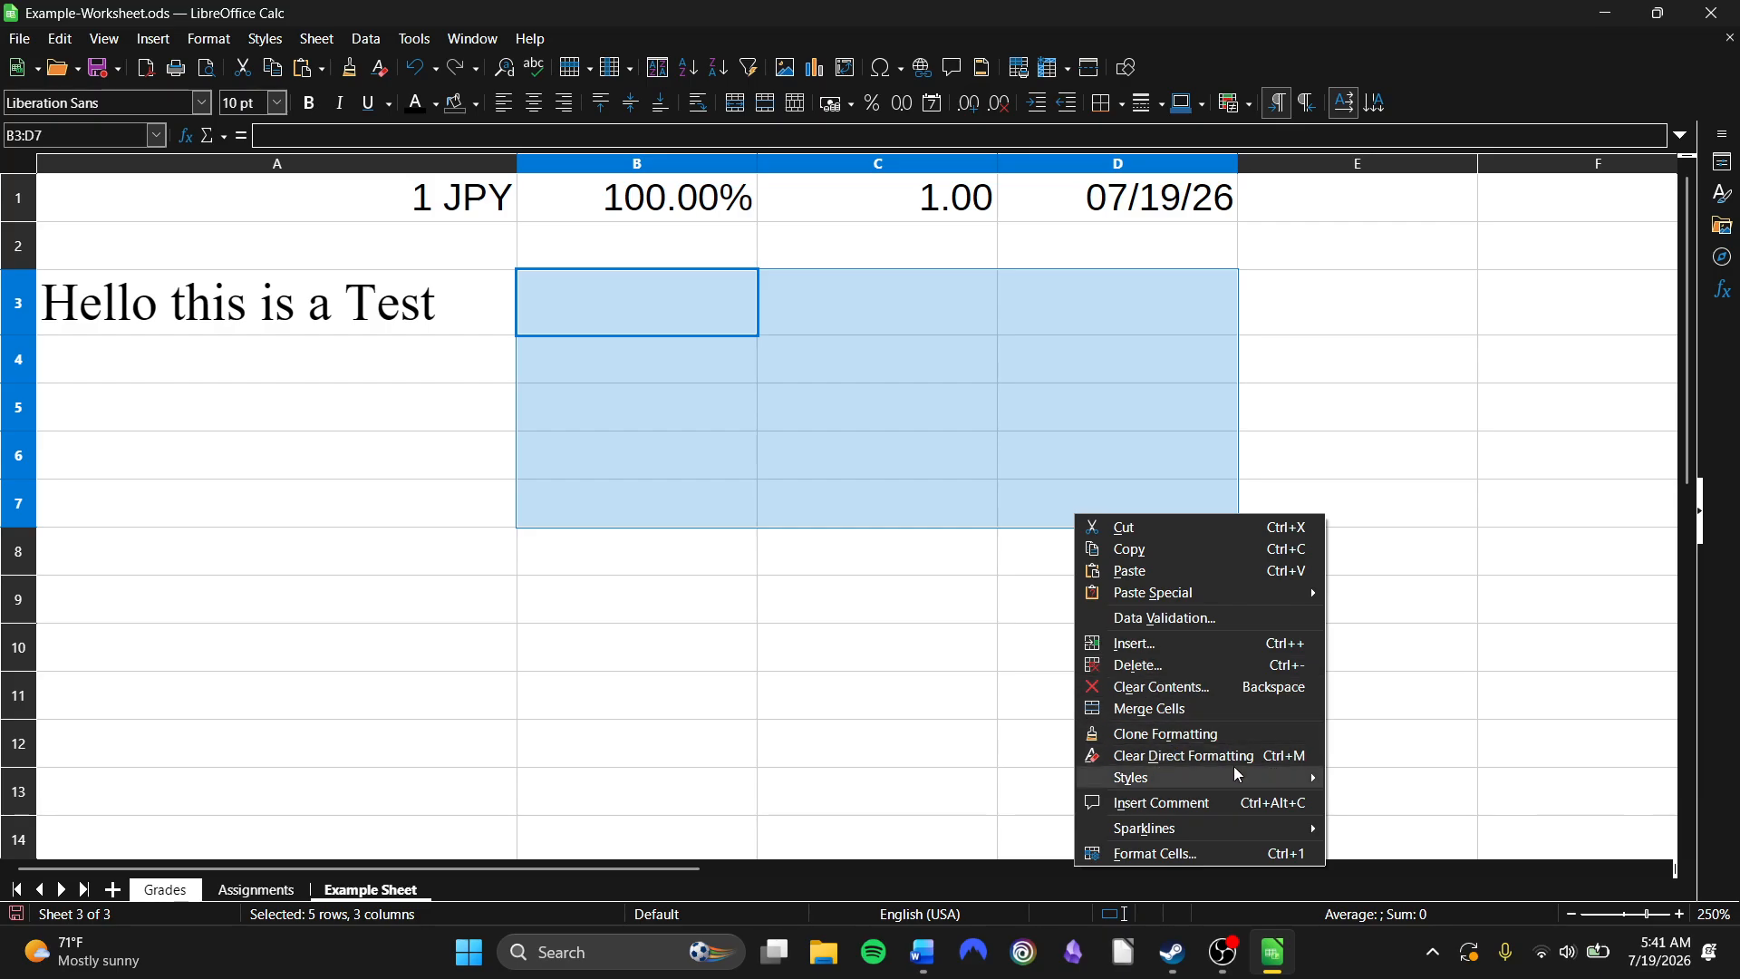
left_click(455, 325)
Clear the direct formatting from cell A3.
left_click(428, 324)
right_click(429, 324)
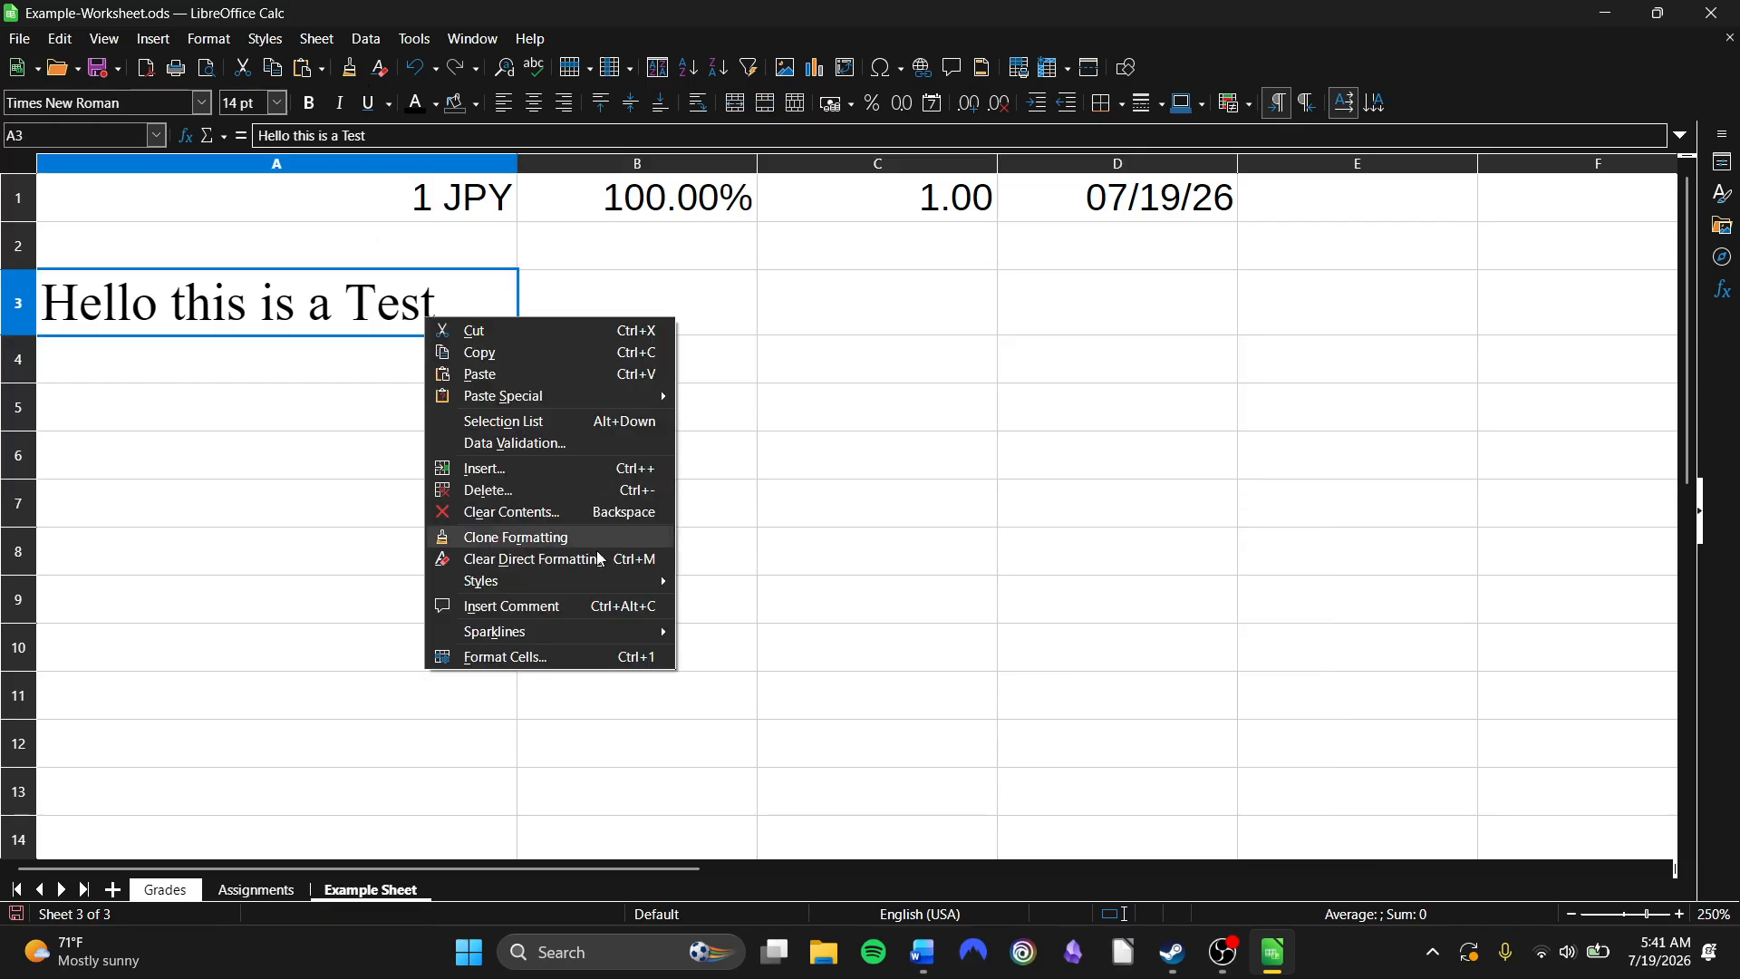
left_click(548, 563)
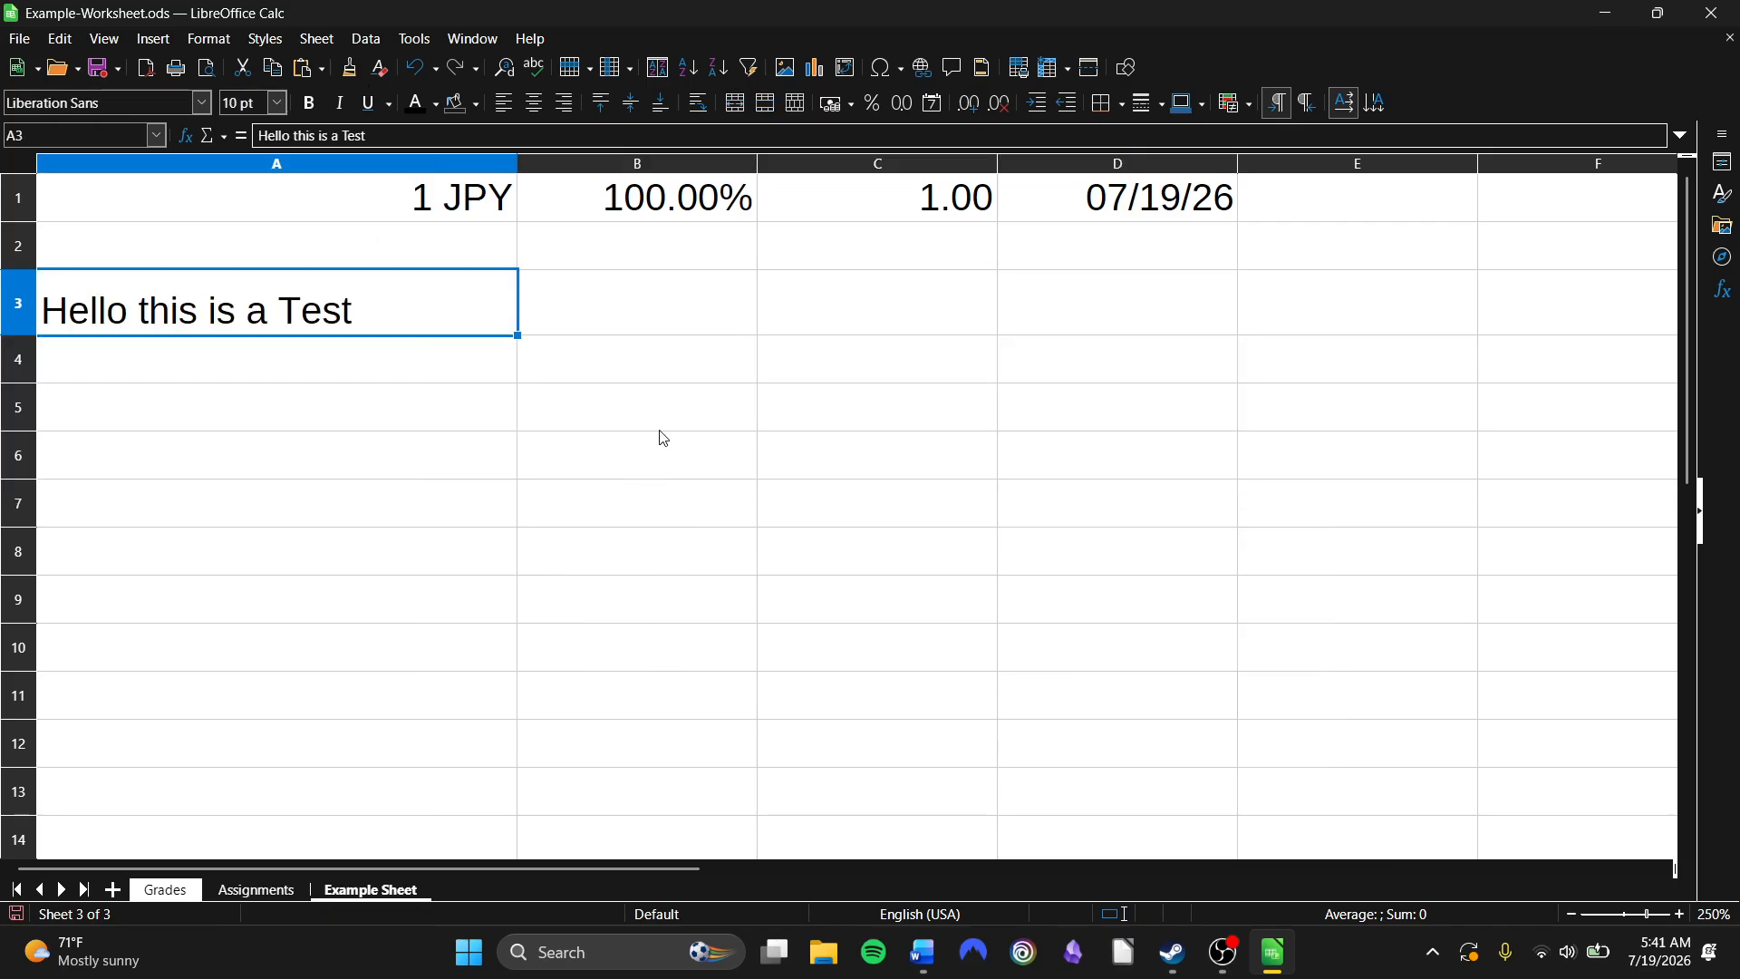
left_click(404, 388)
Narrow column A so the A3 text extends past its cell, and enter 0 in cell B3.
left_click(319, 307)
left_click_drag(513, 155, 241, 156)
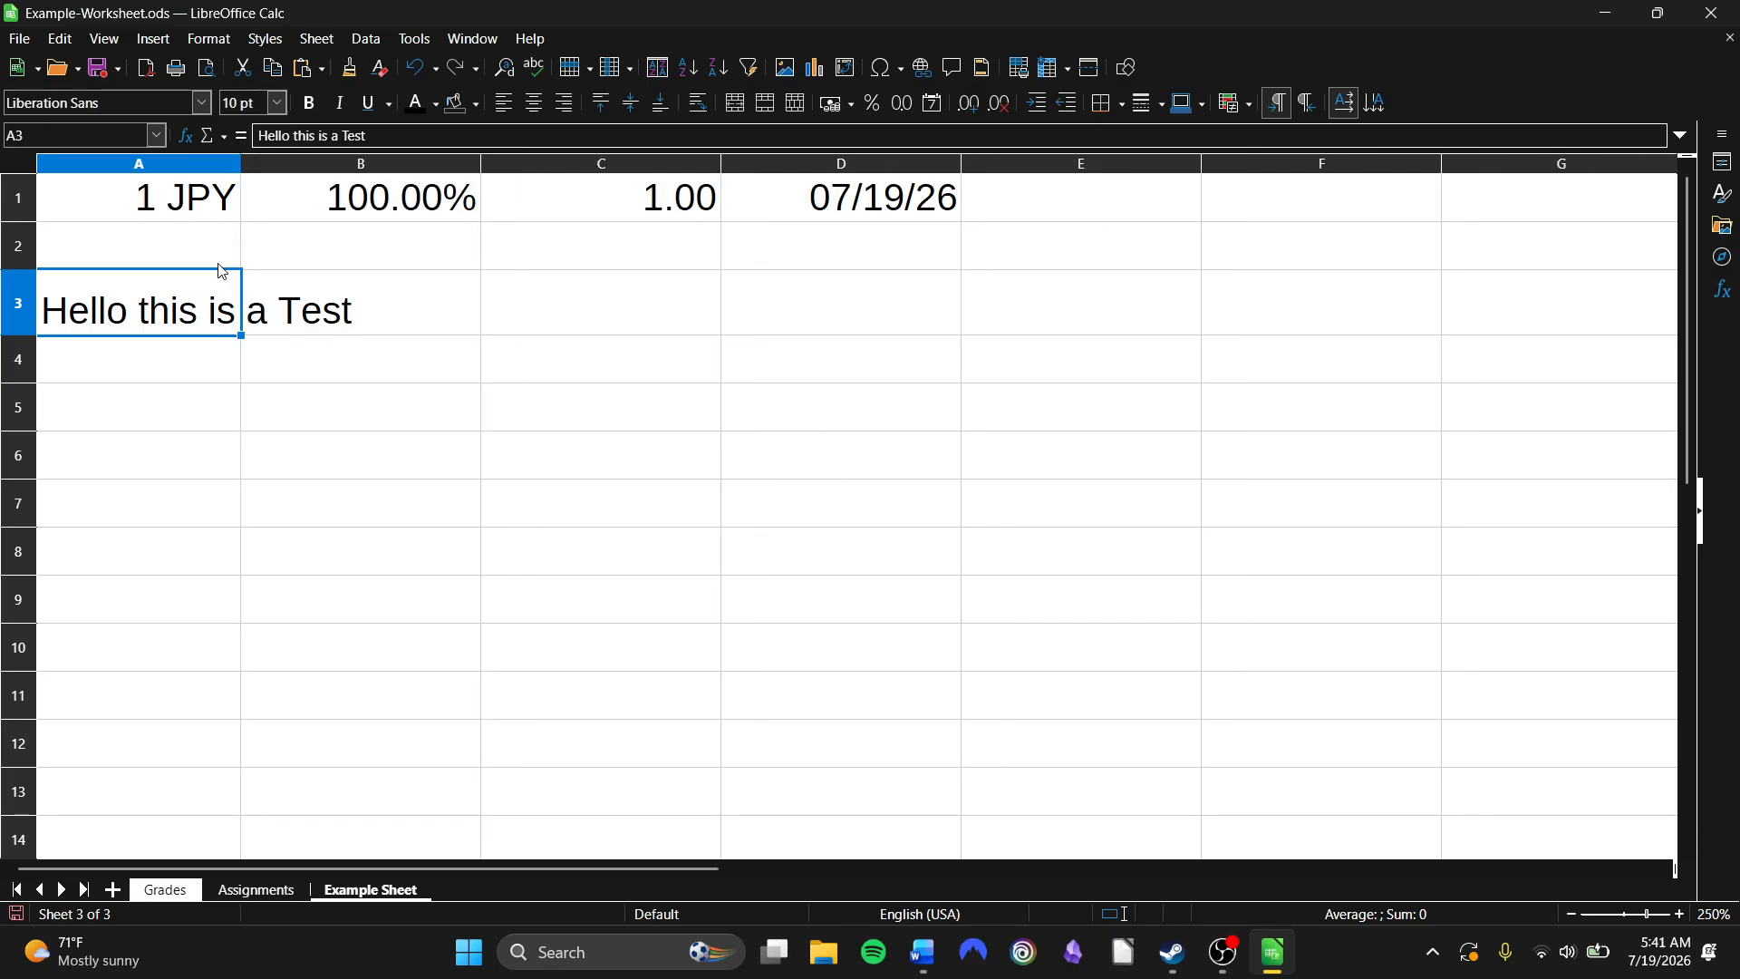
left_click(250, 285)
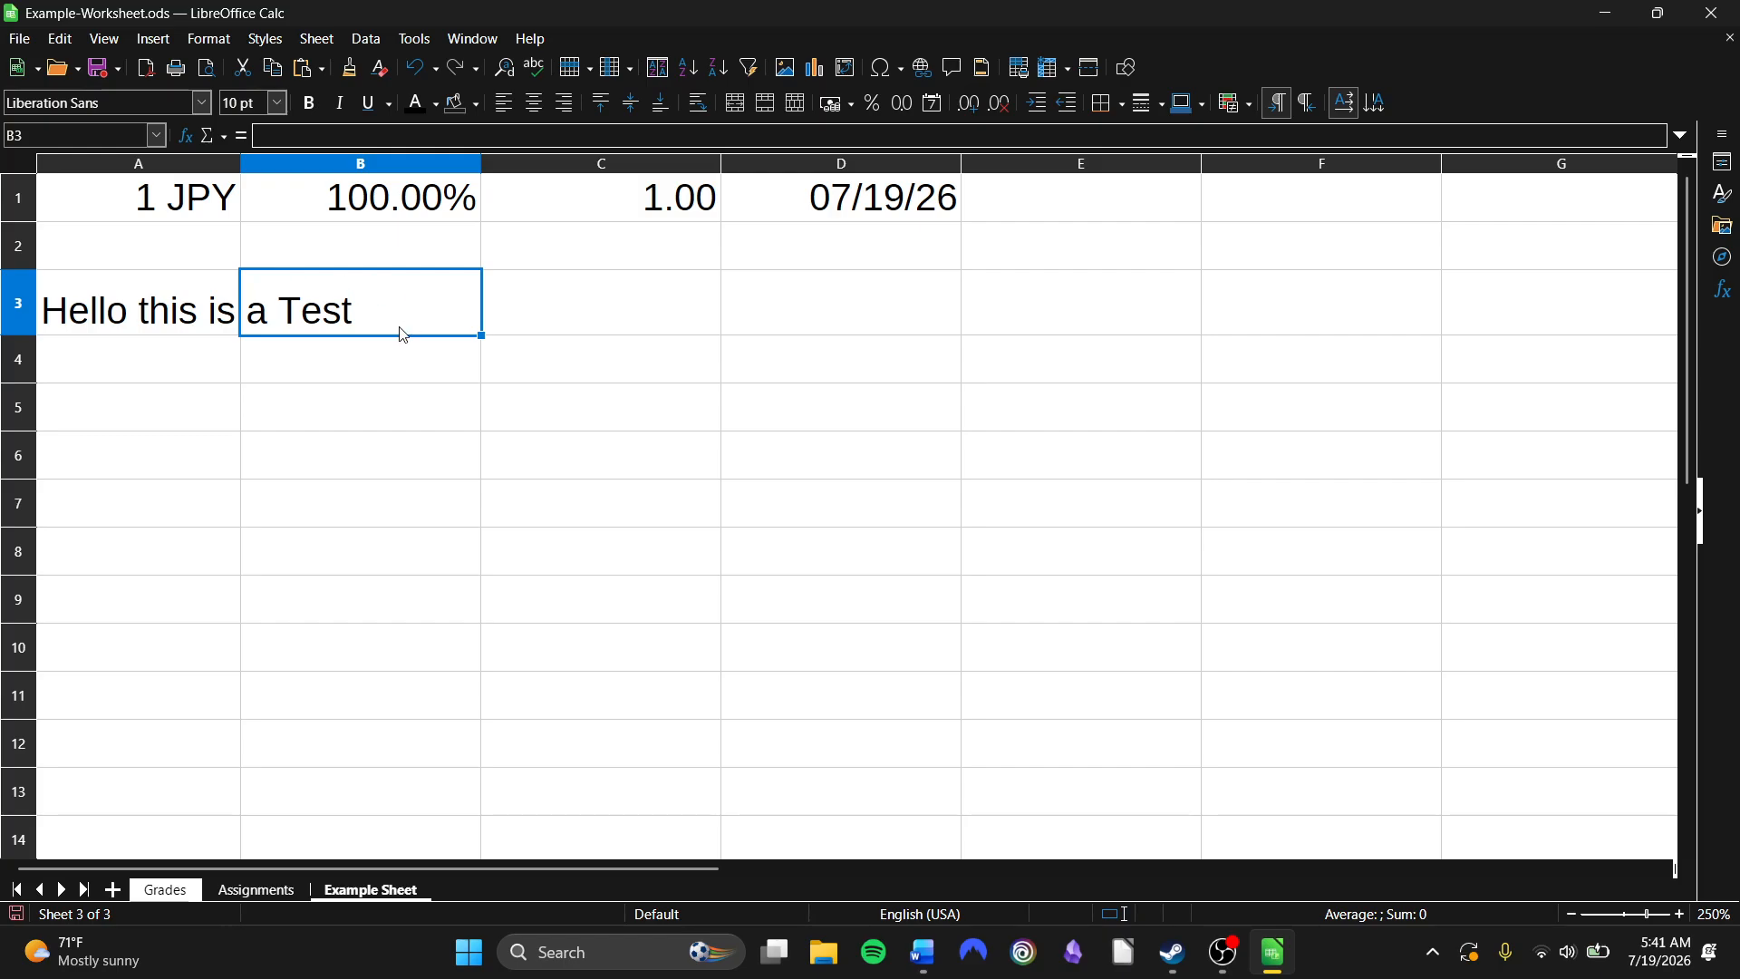
type("0")
left_click(453, 524)
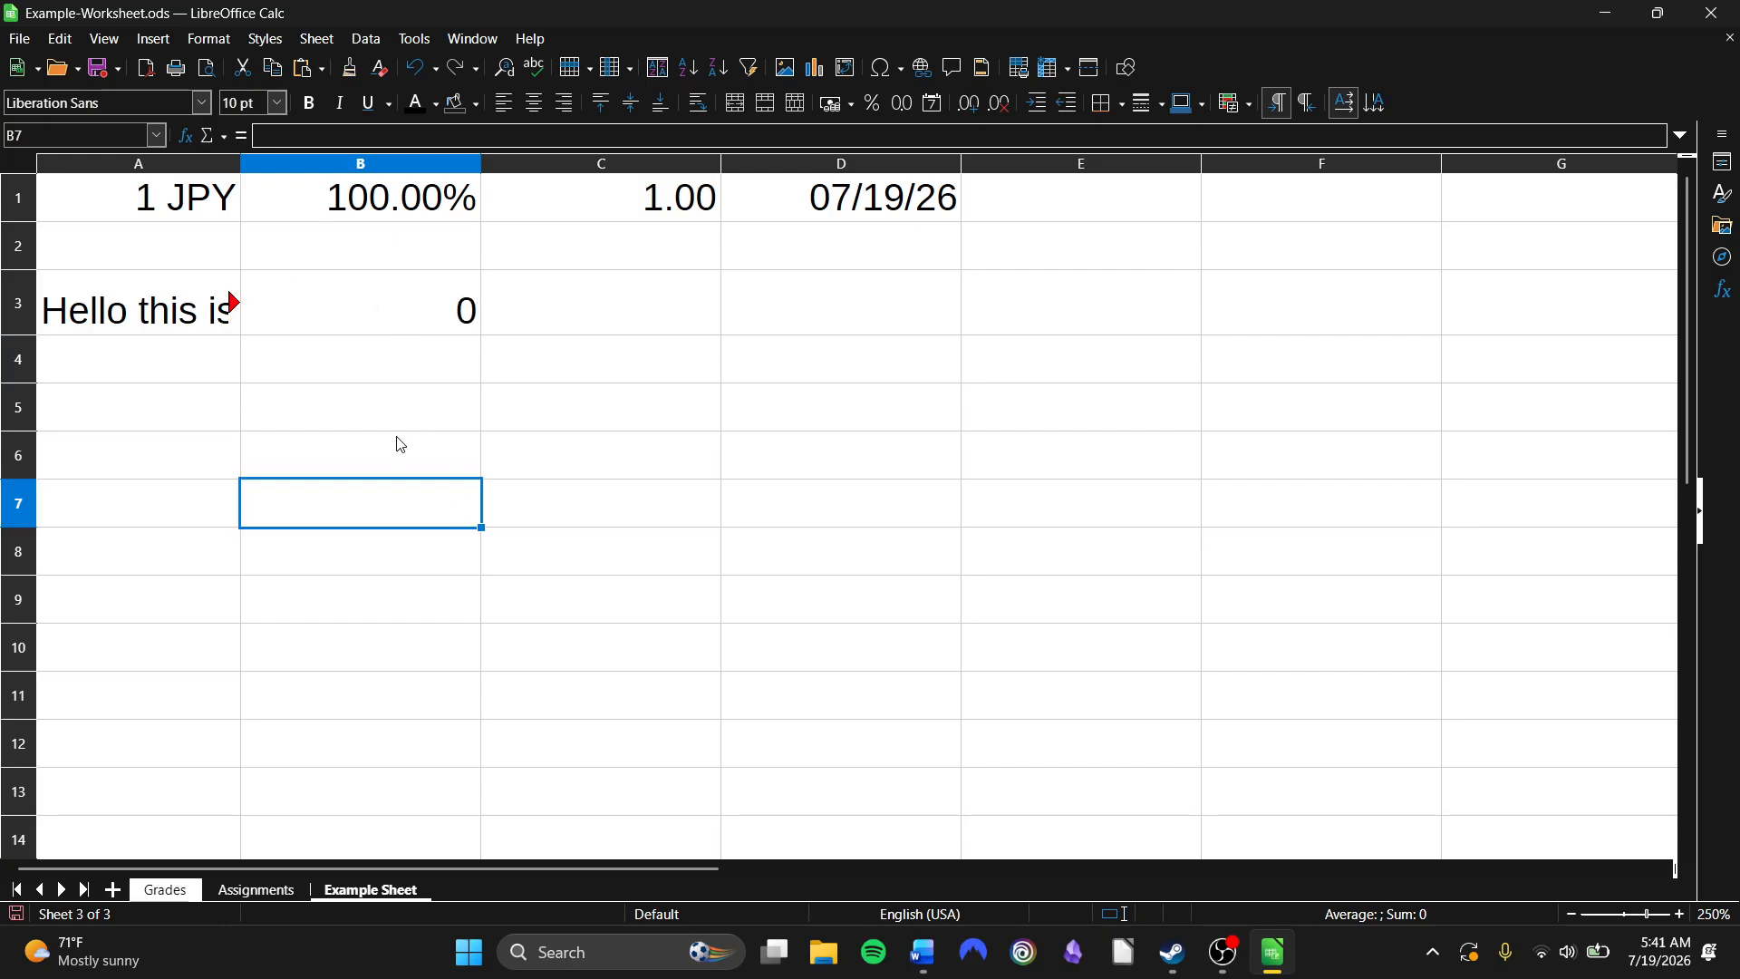
right_click(198, 307)
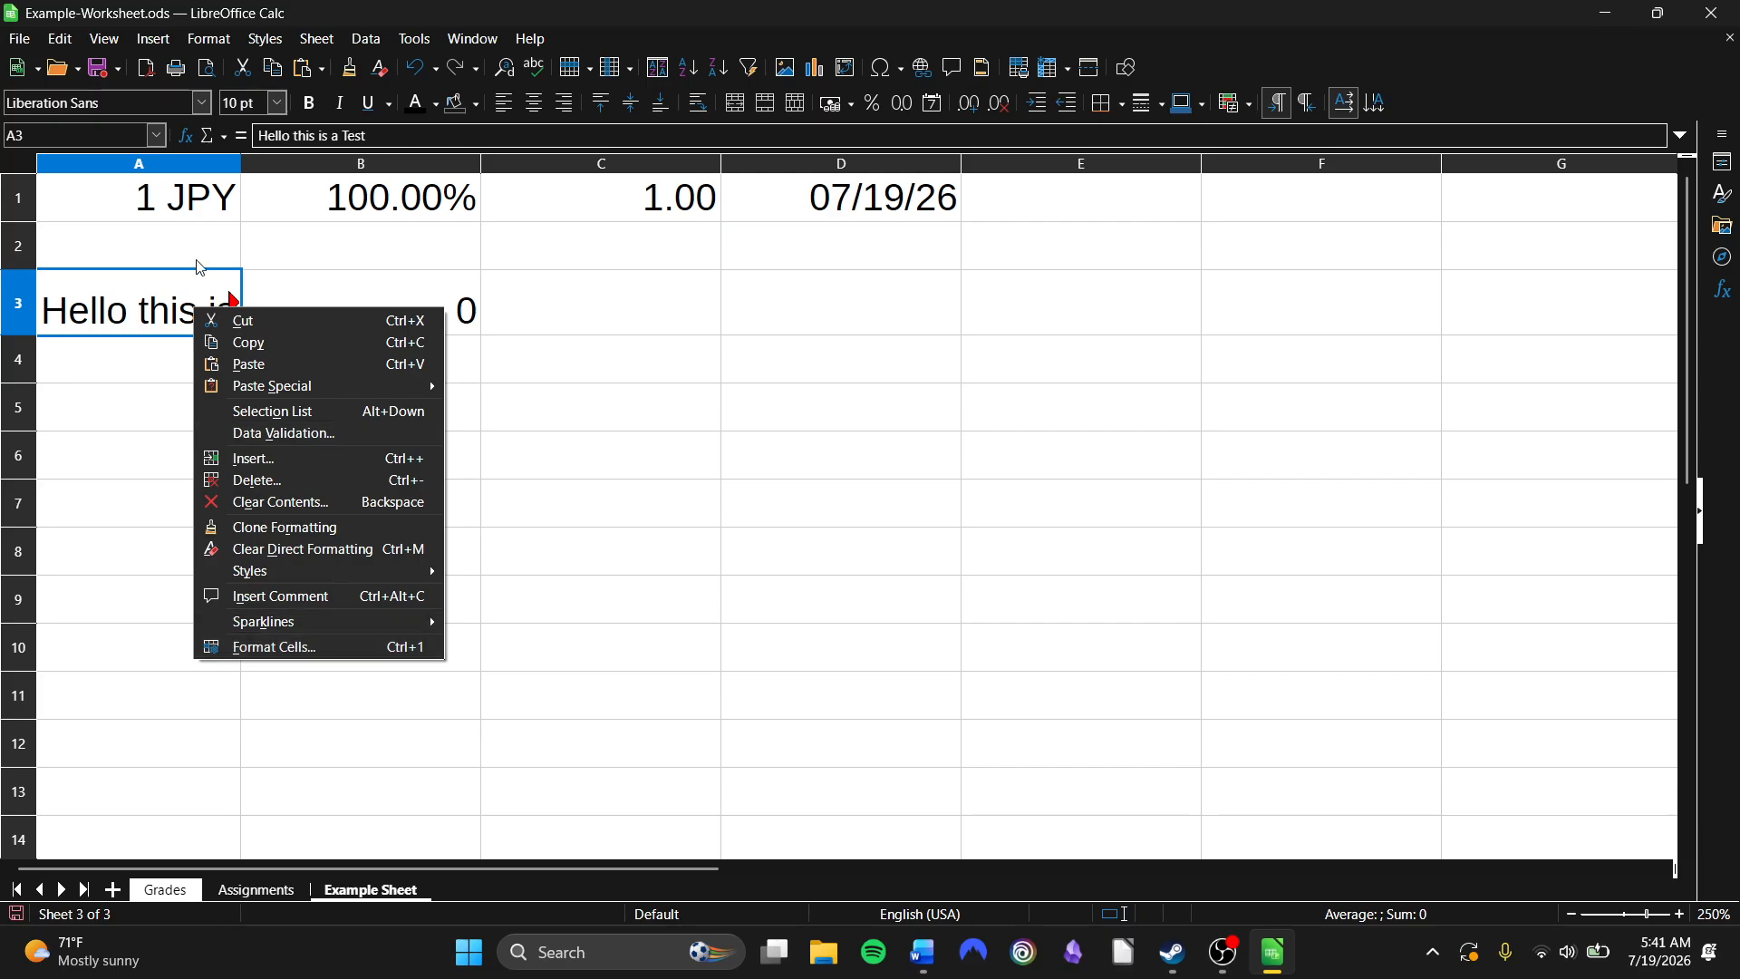
left_click(125, 166)
right_click(125, 166)
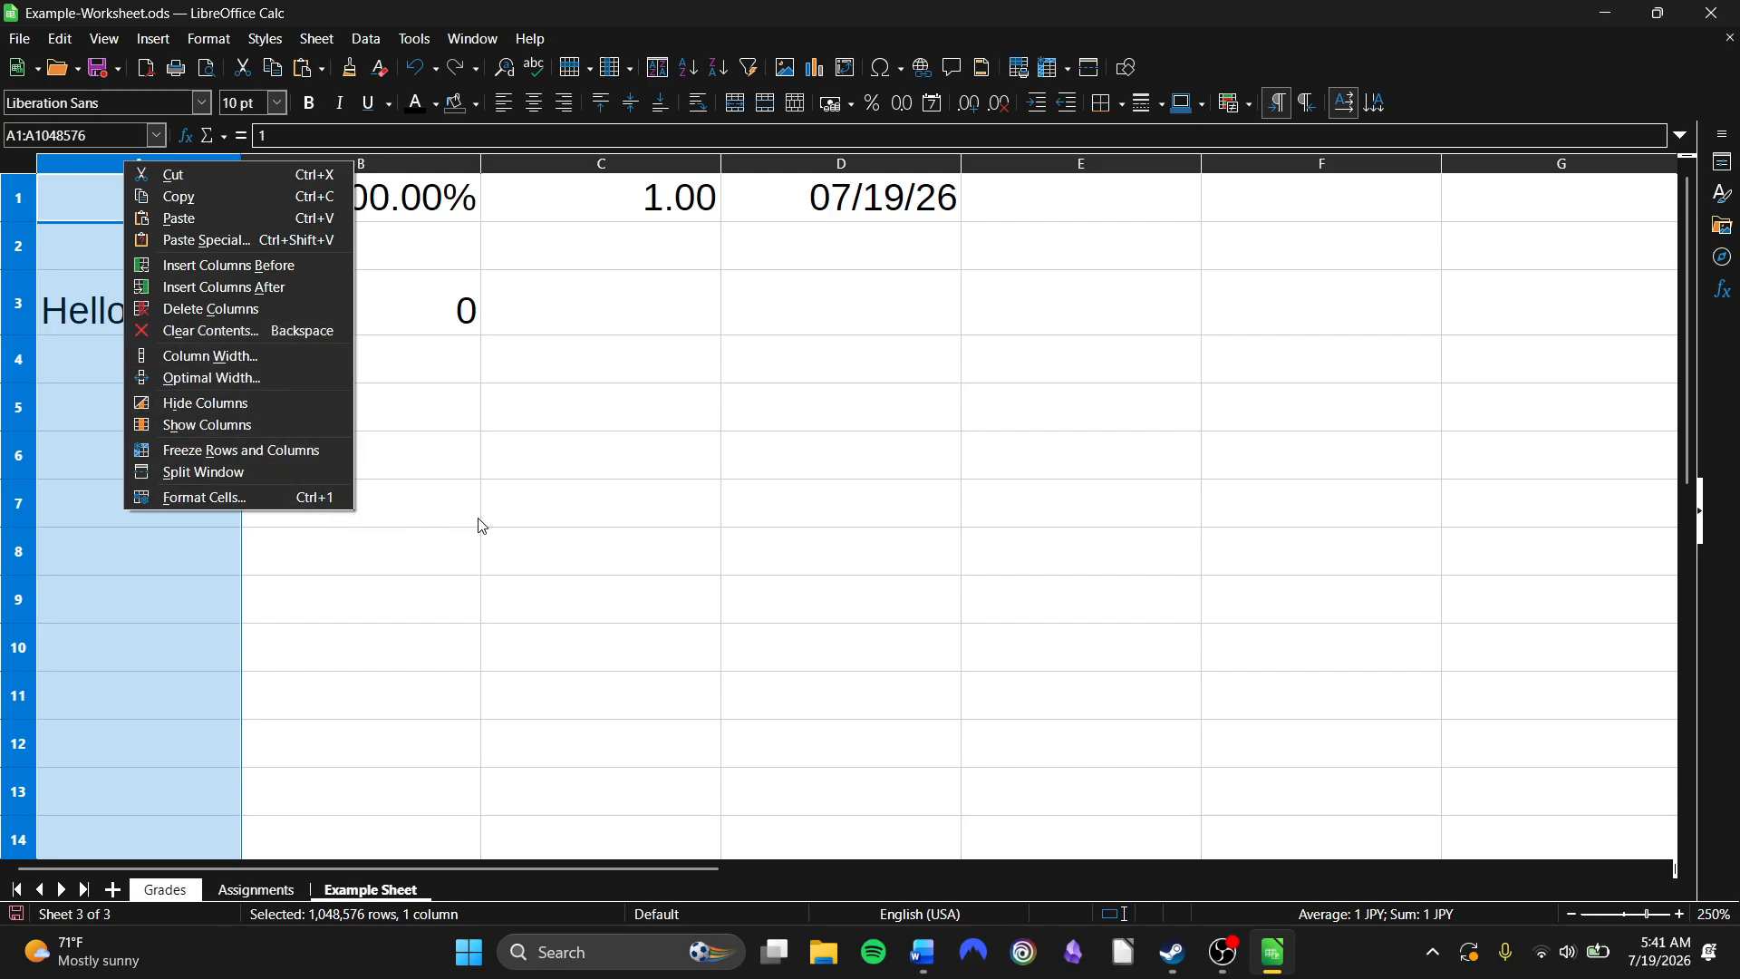
left_click(411, 452)
Turn on automatic text wrapping in the alignment settings of cell A3.
right_click(77, 309)
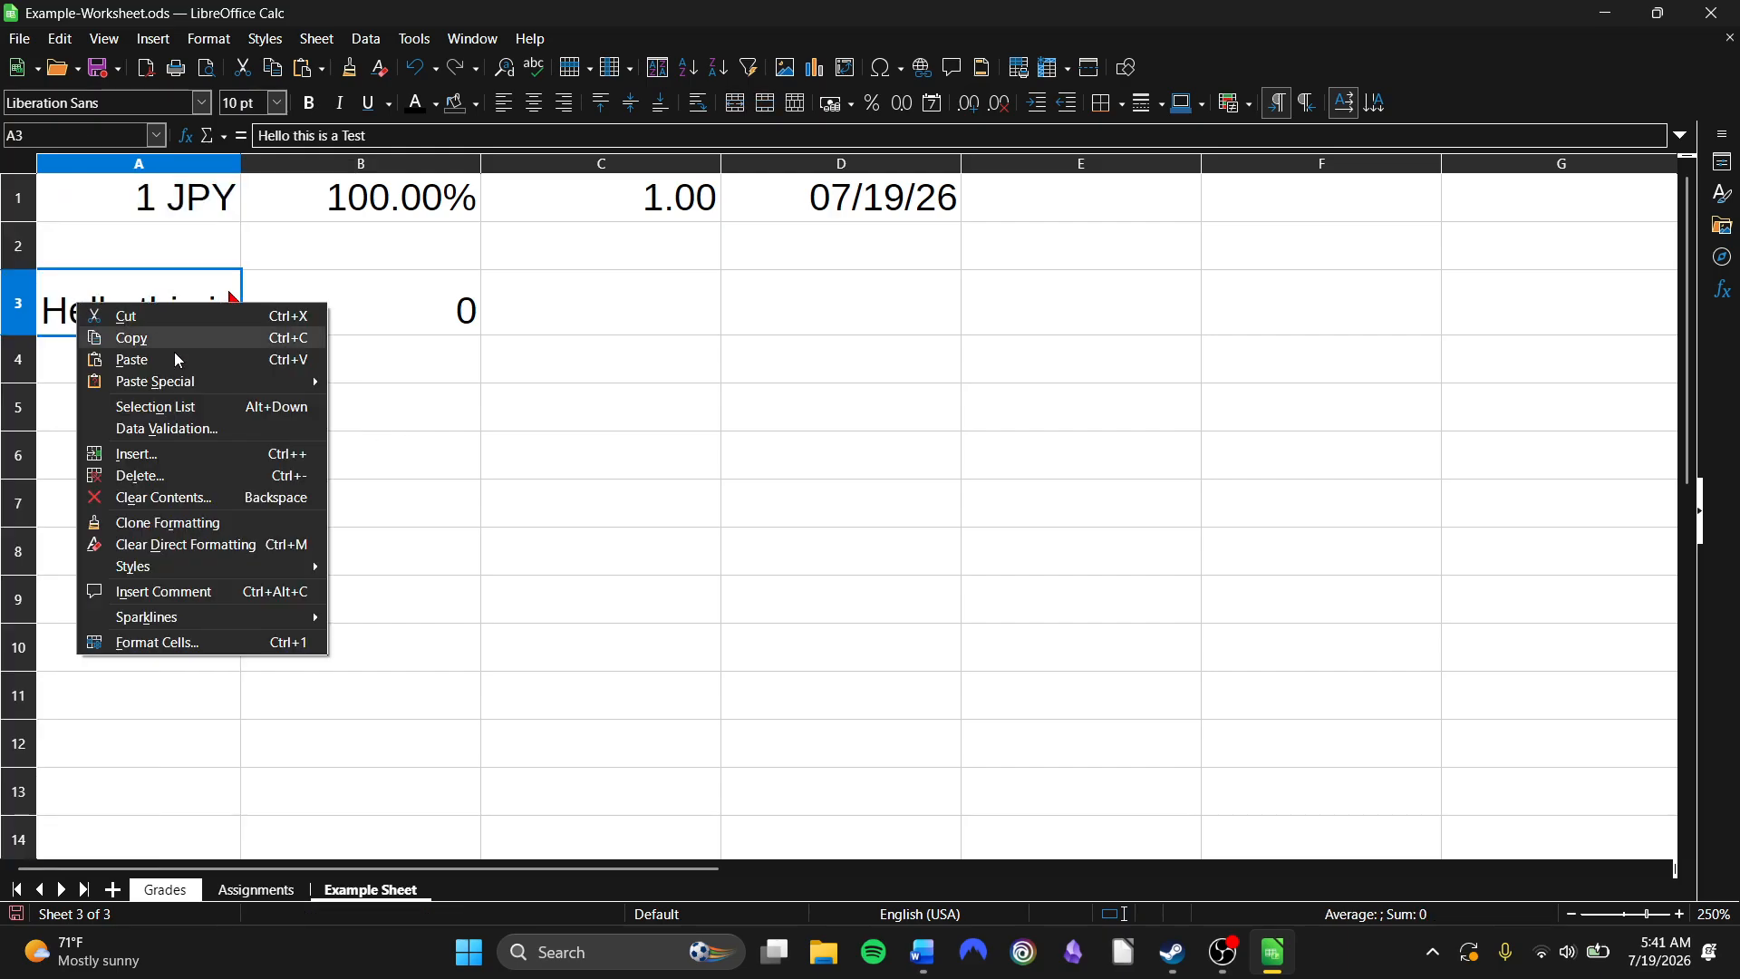
left_click(250, 643)
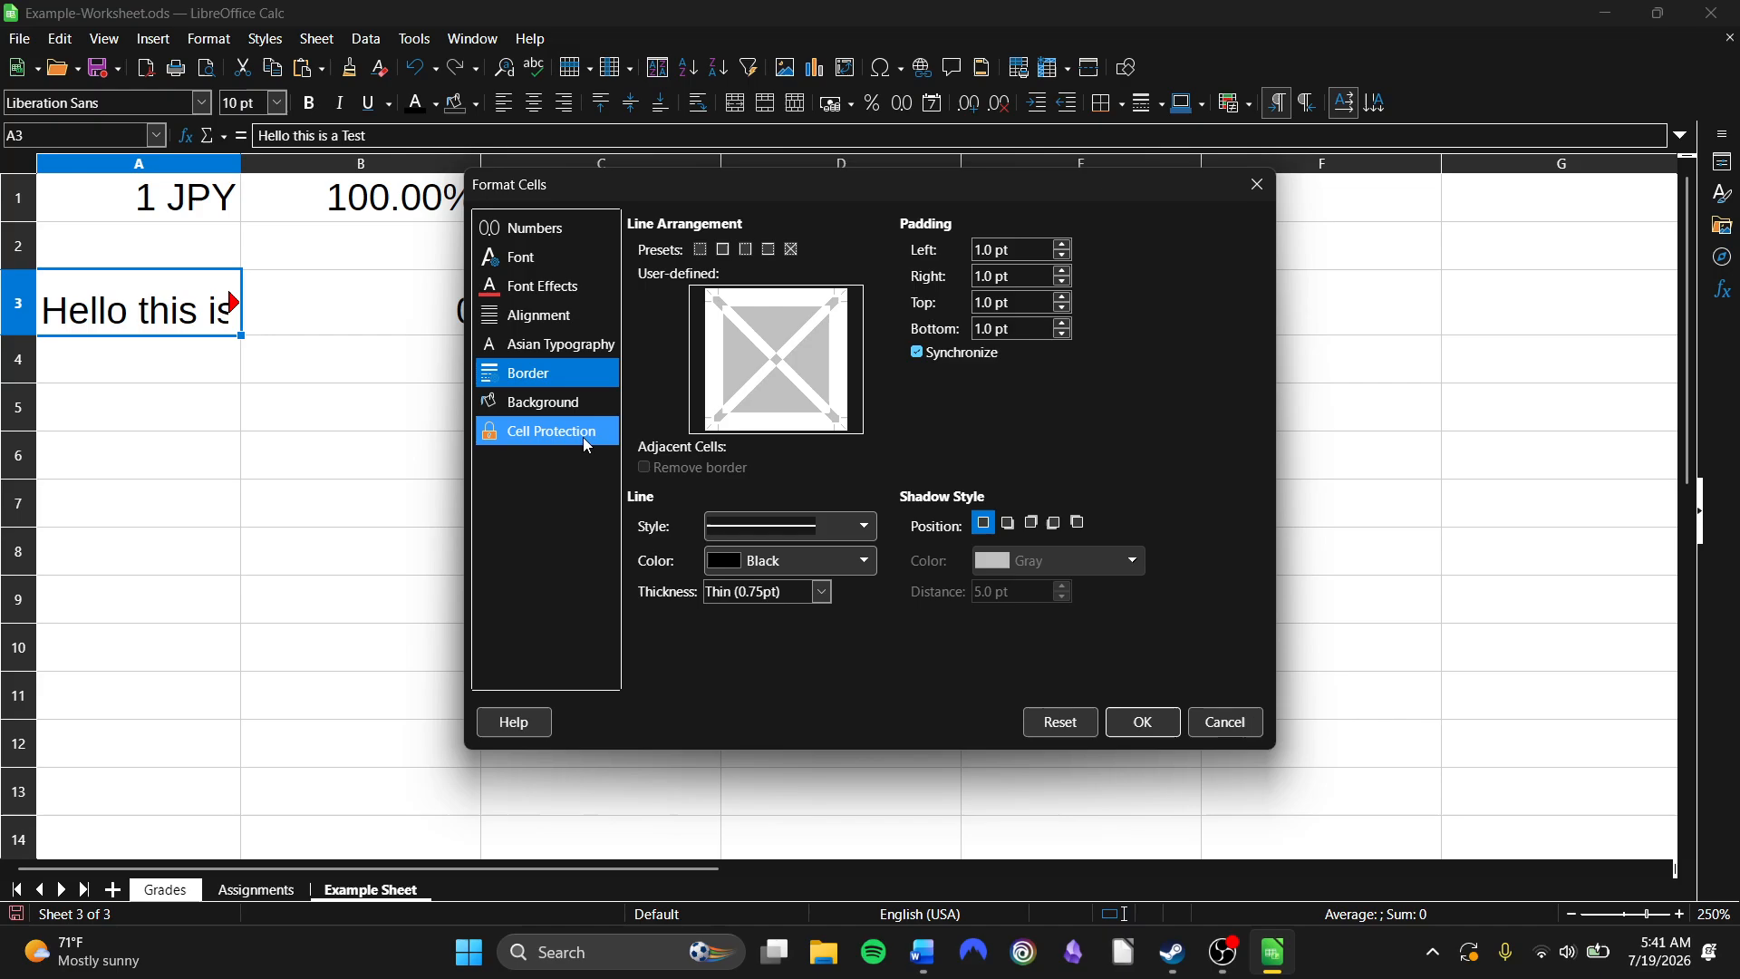
left_click(571, 353)
left_click(566, 319)
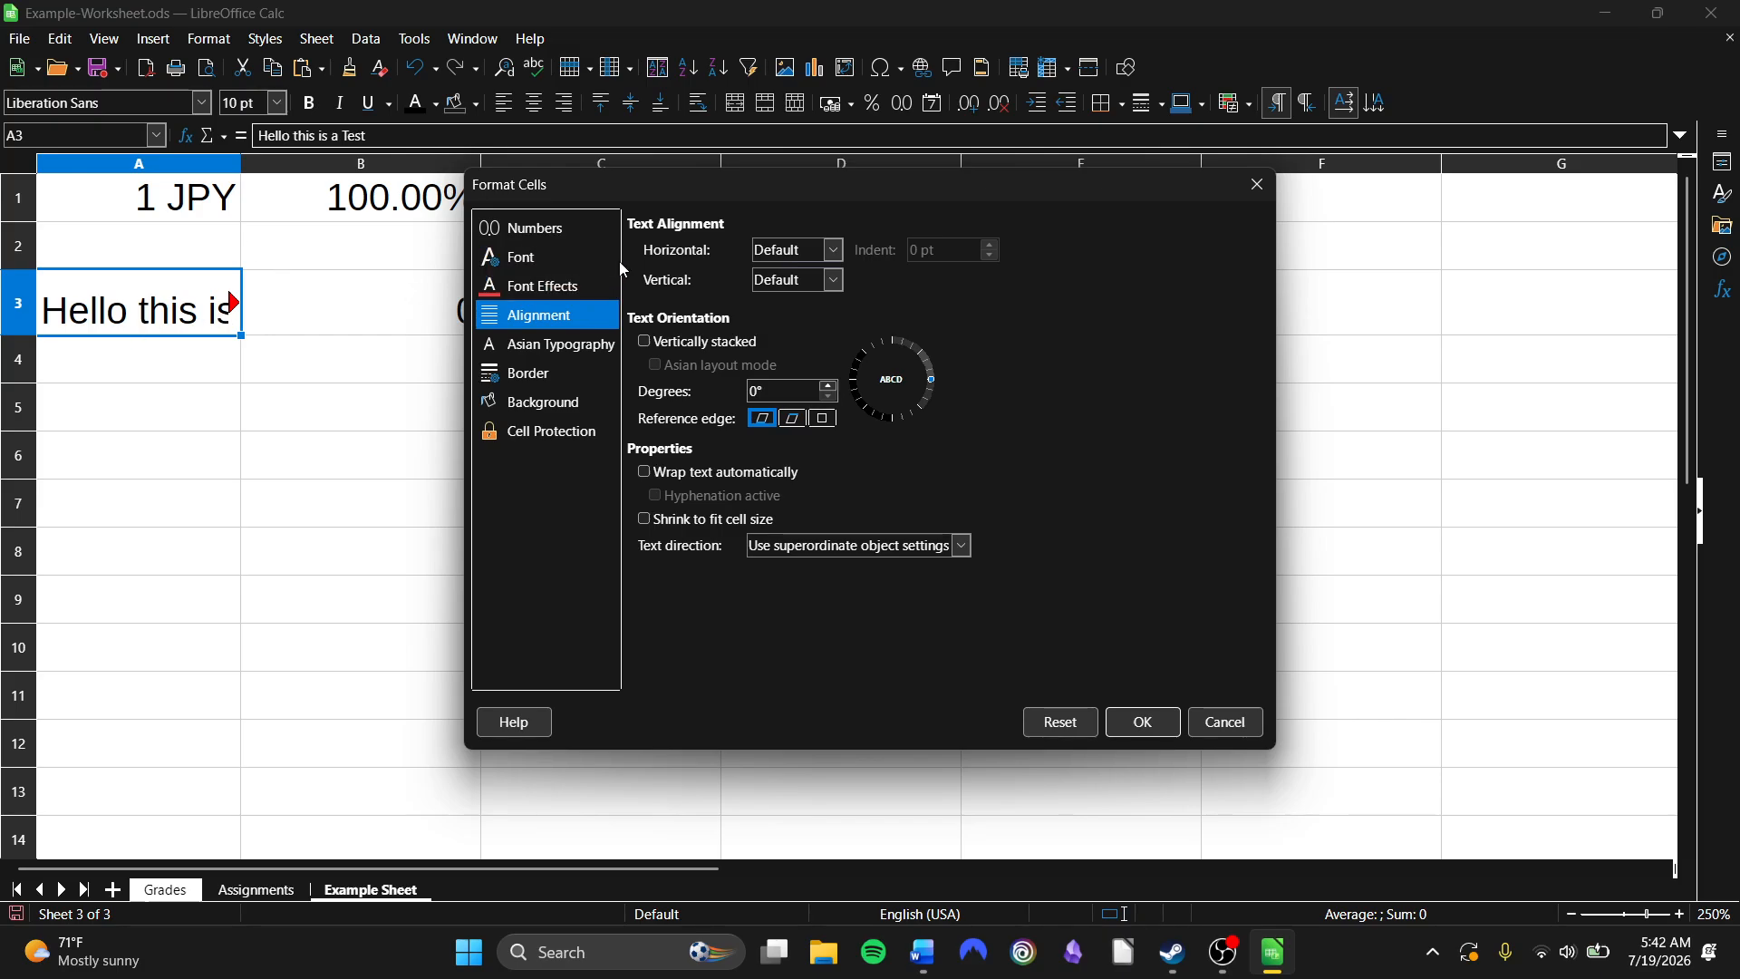
left_click(689, 479)
left_click(1143, 722)
left_click_drag(670, 612, 600, 589)
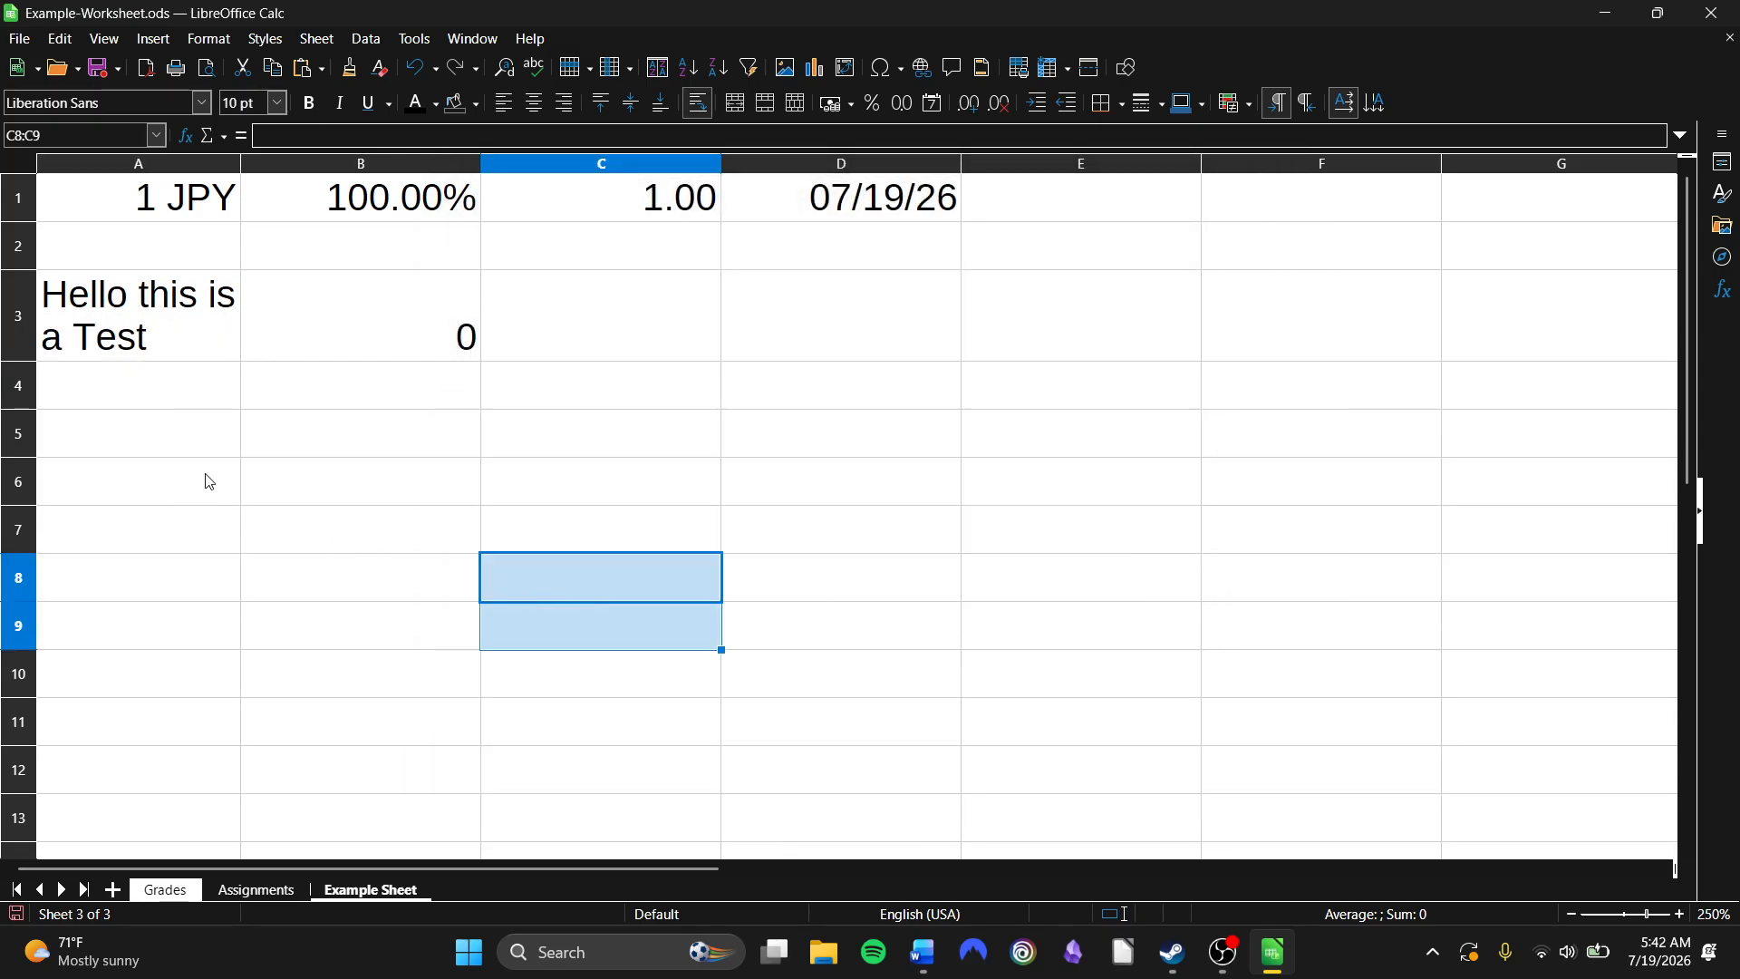
Widen column A slightly so more of the wrapped A3 text fits on its first line.
left_click(113, 381)
left_click(122, 311)
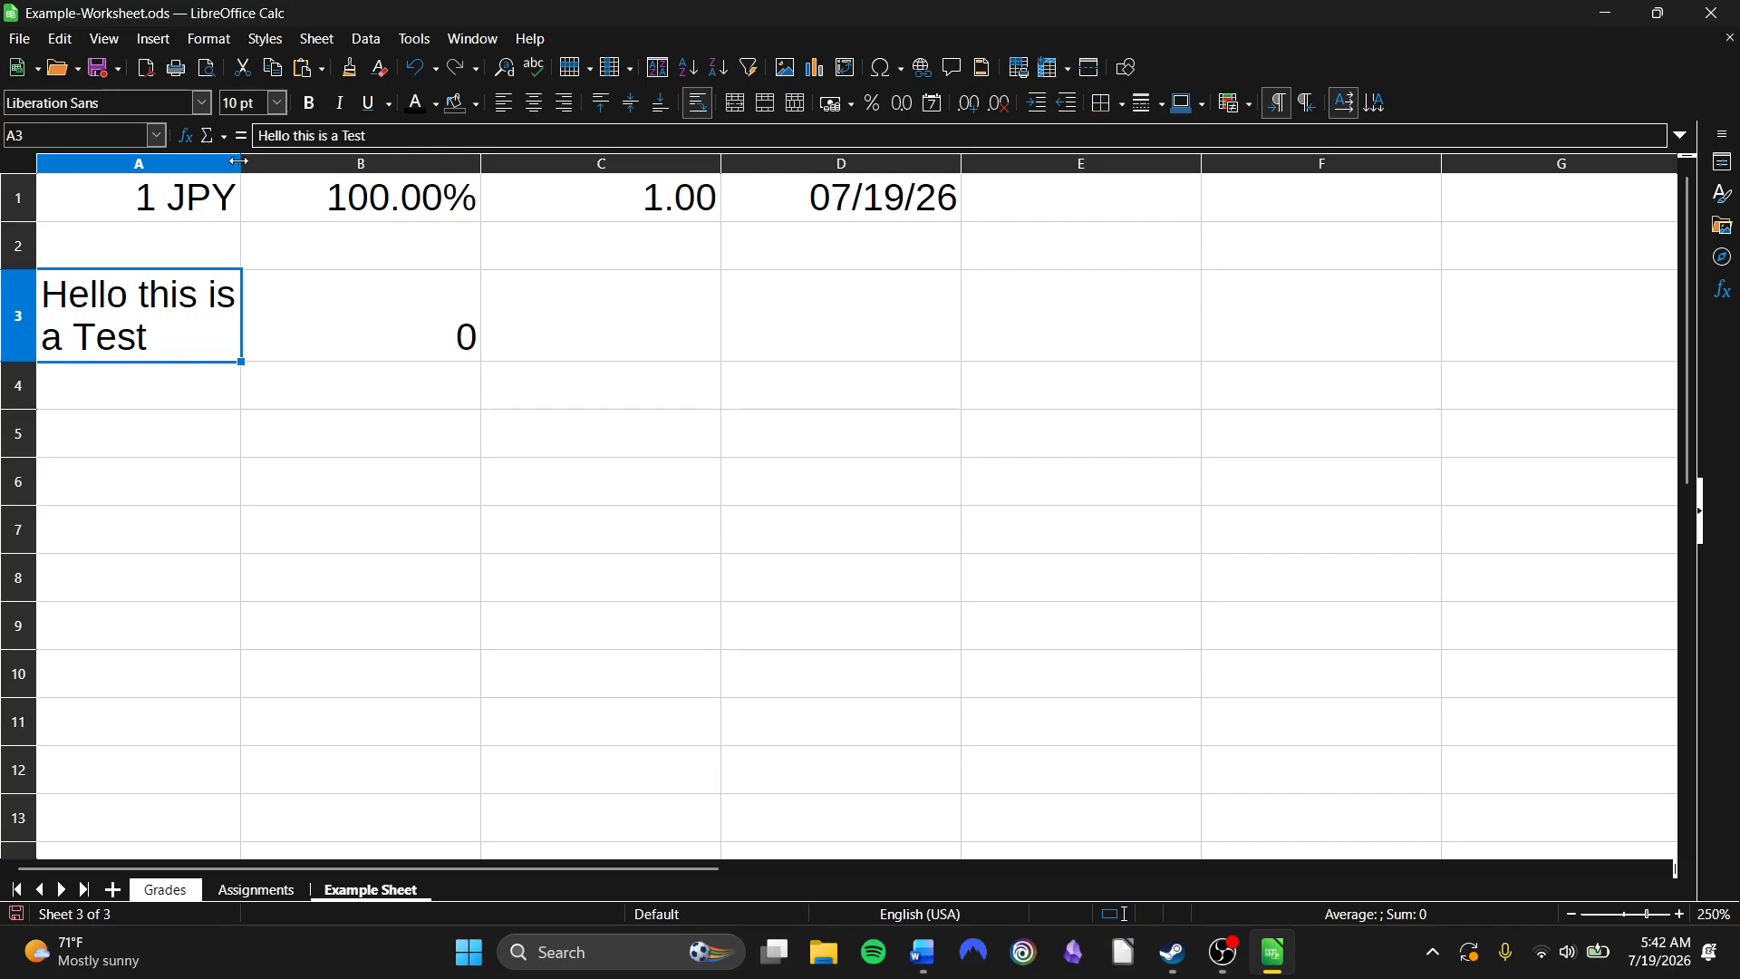
left_click_drag(238, 161, 277, 147)
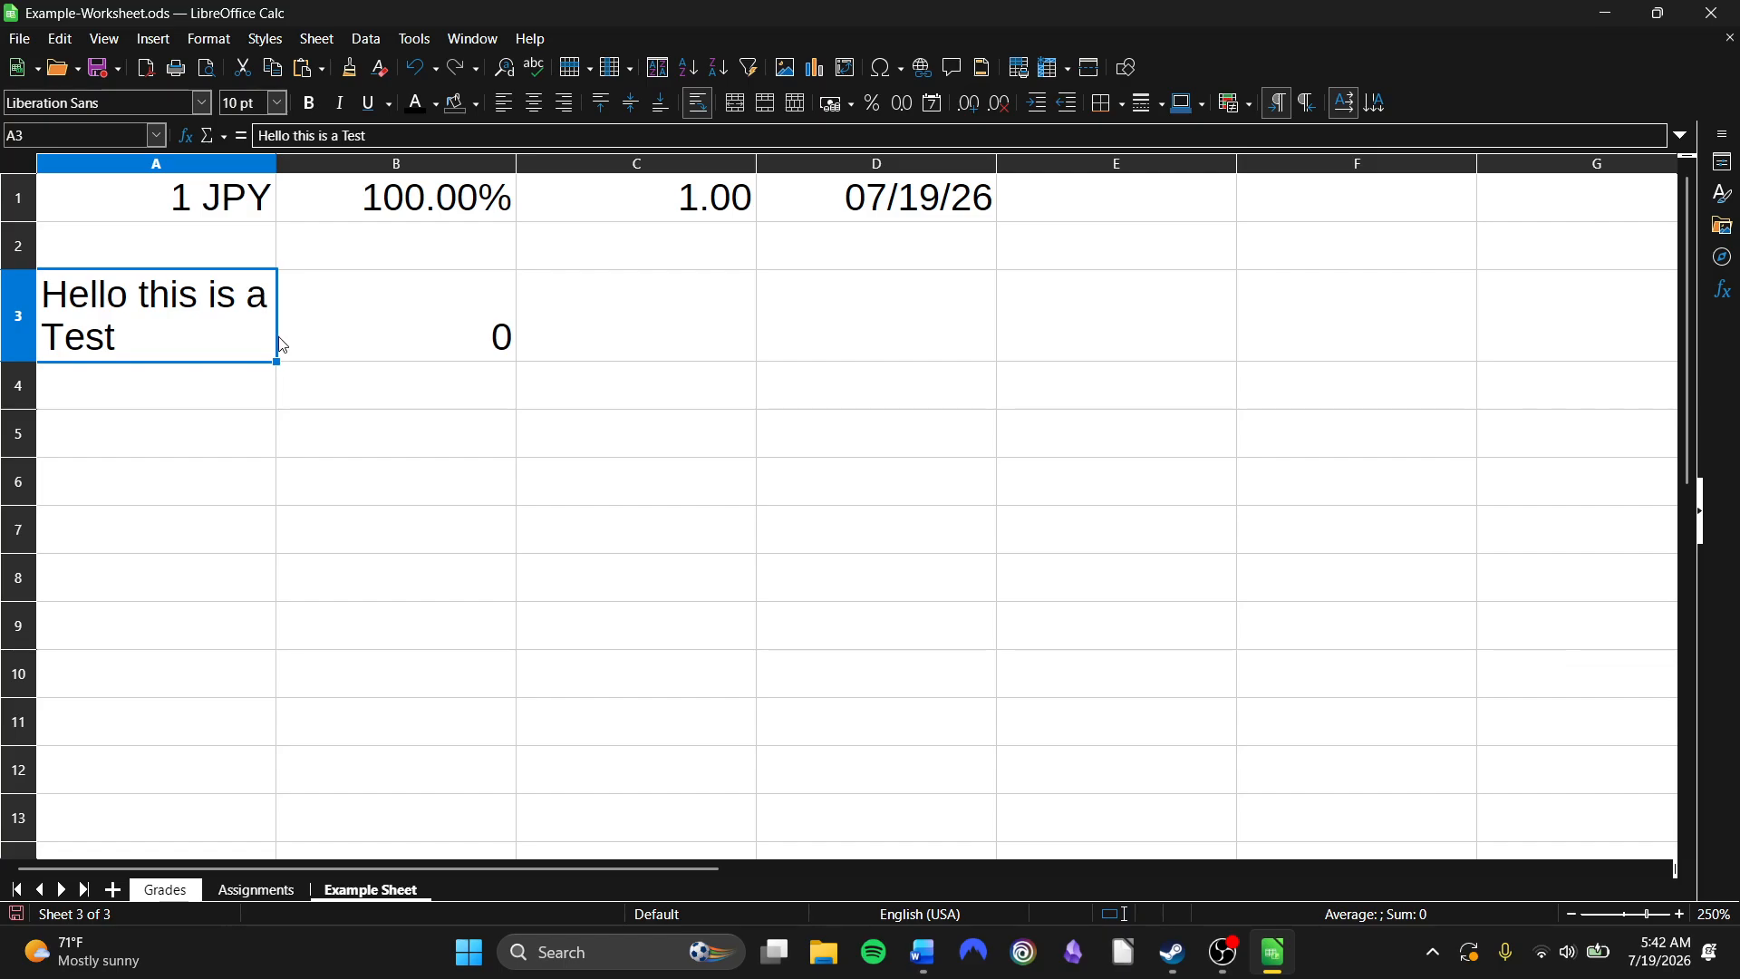
Set column A to its optimal width with the default 0.08" addition.
right_click(161, 318)
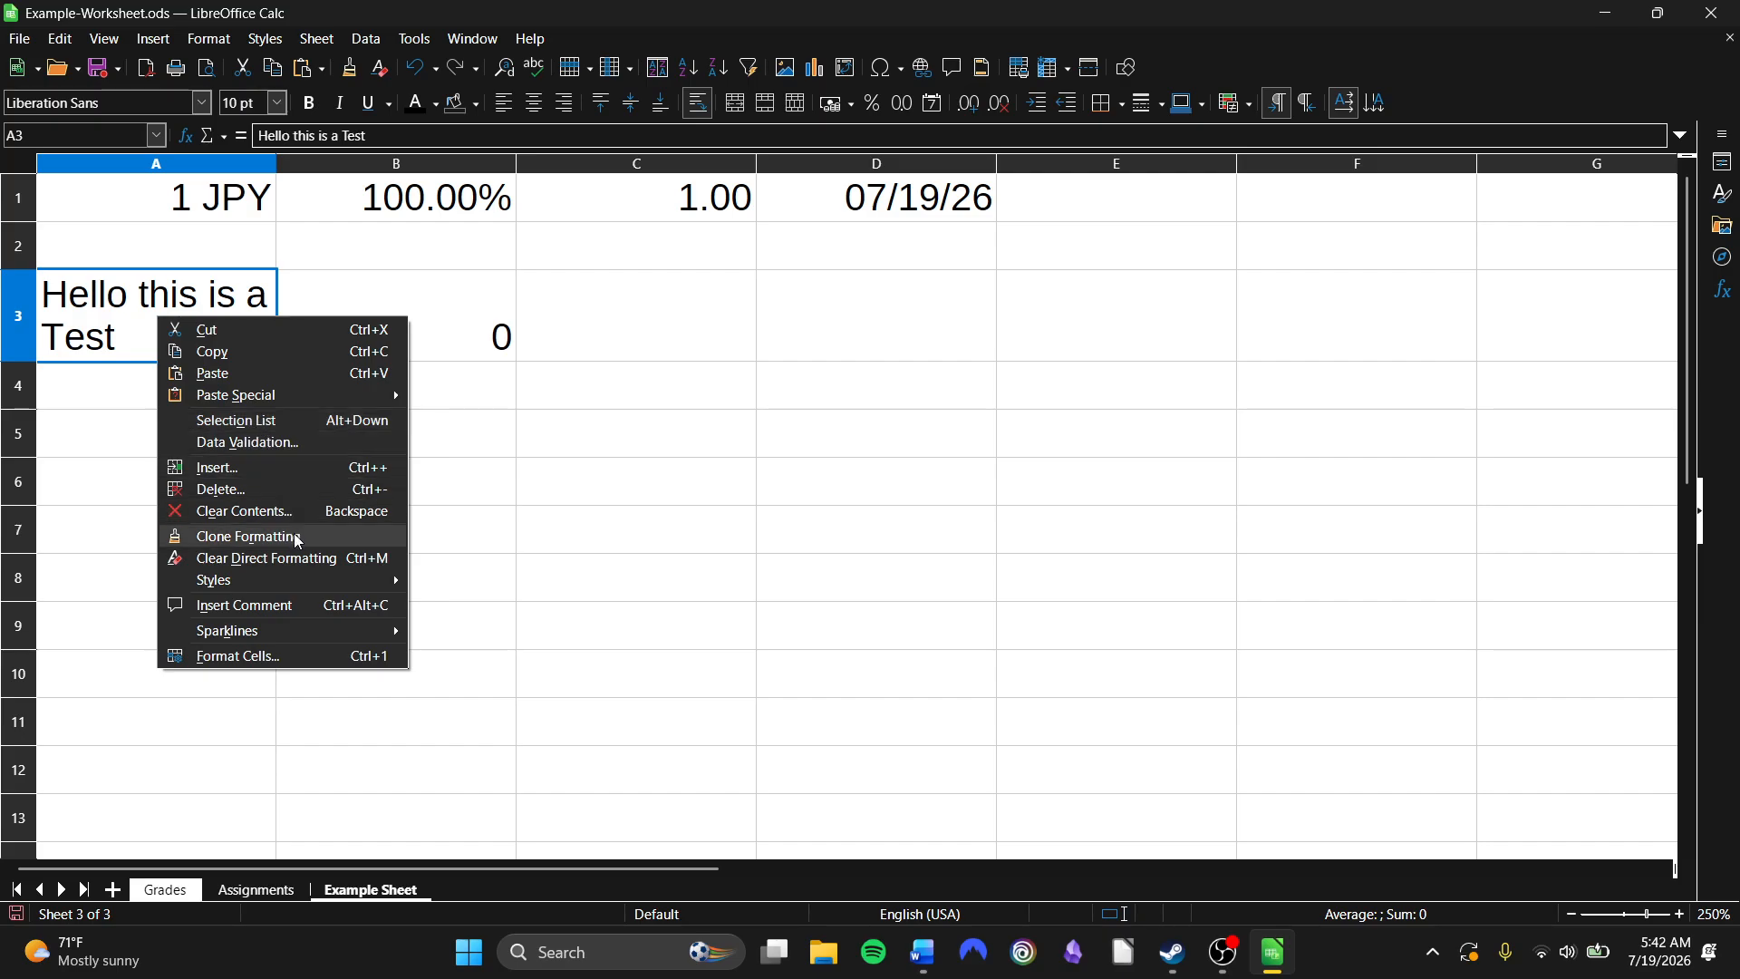
right_click(154, 158)
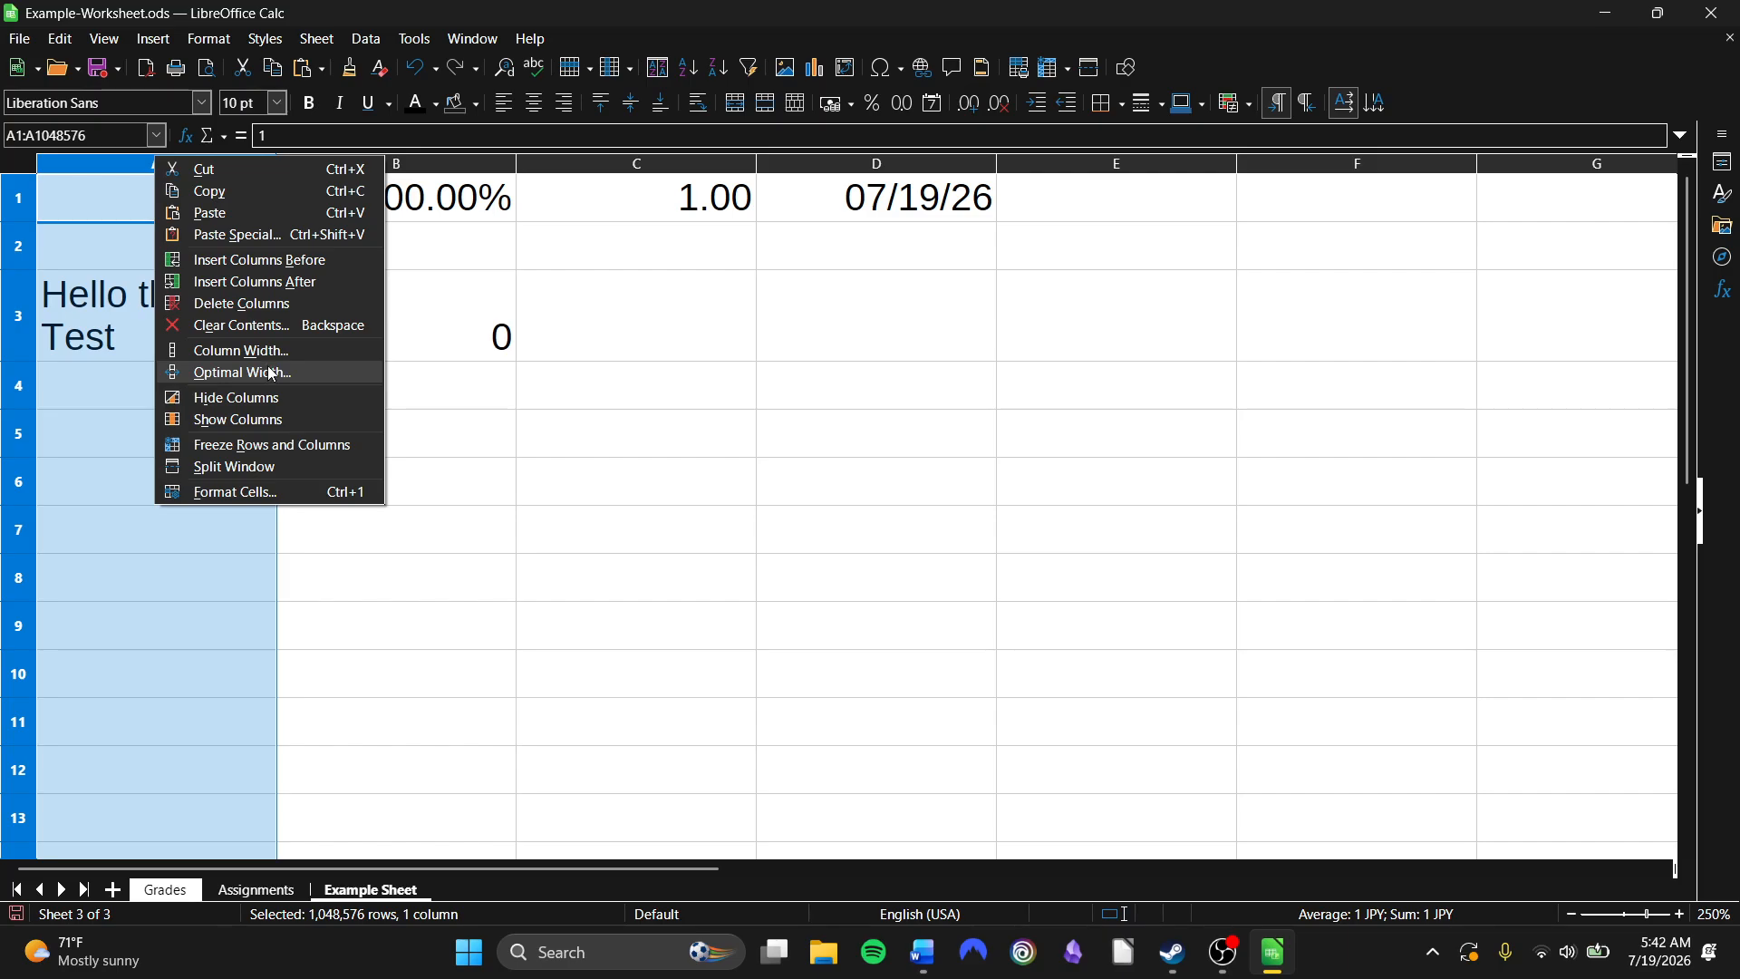
left_click(225, 374)
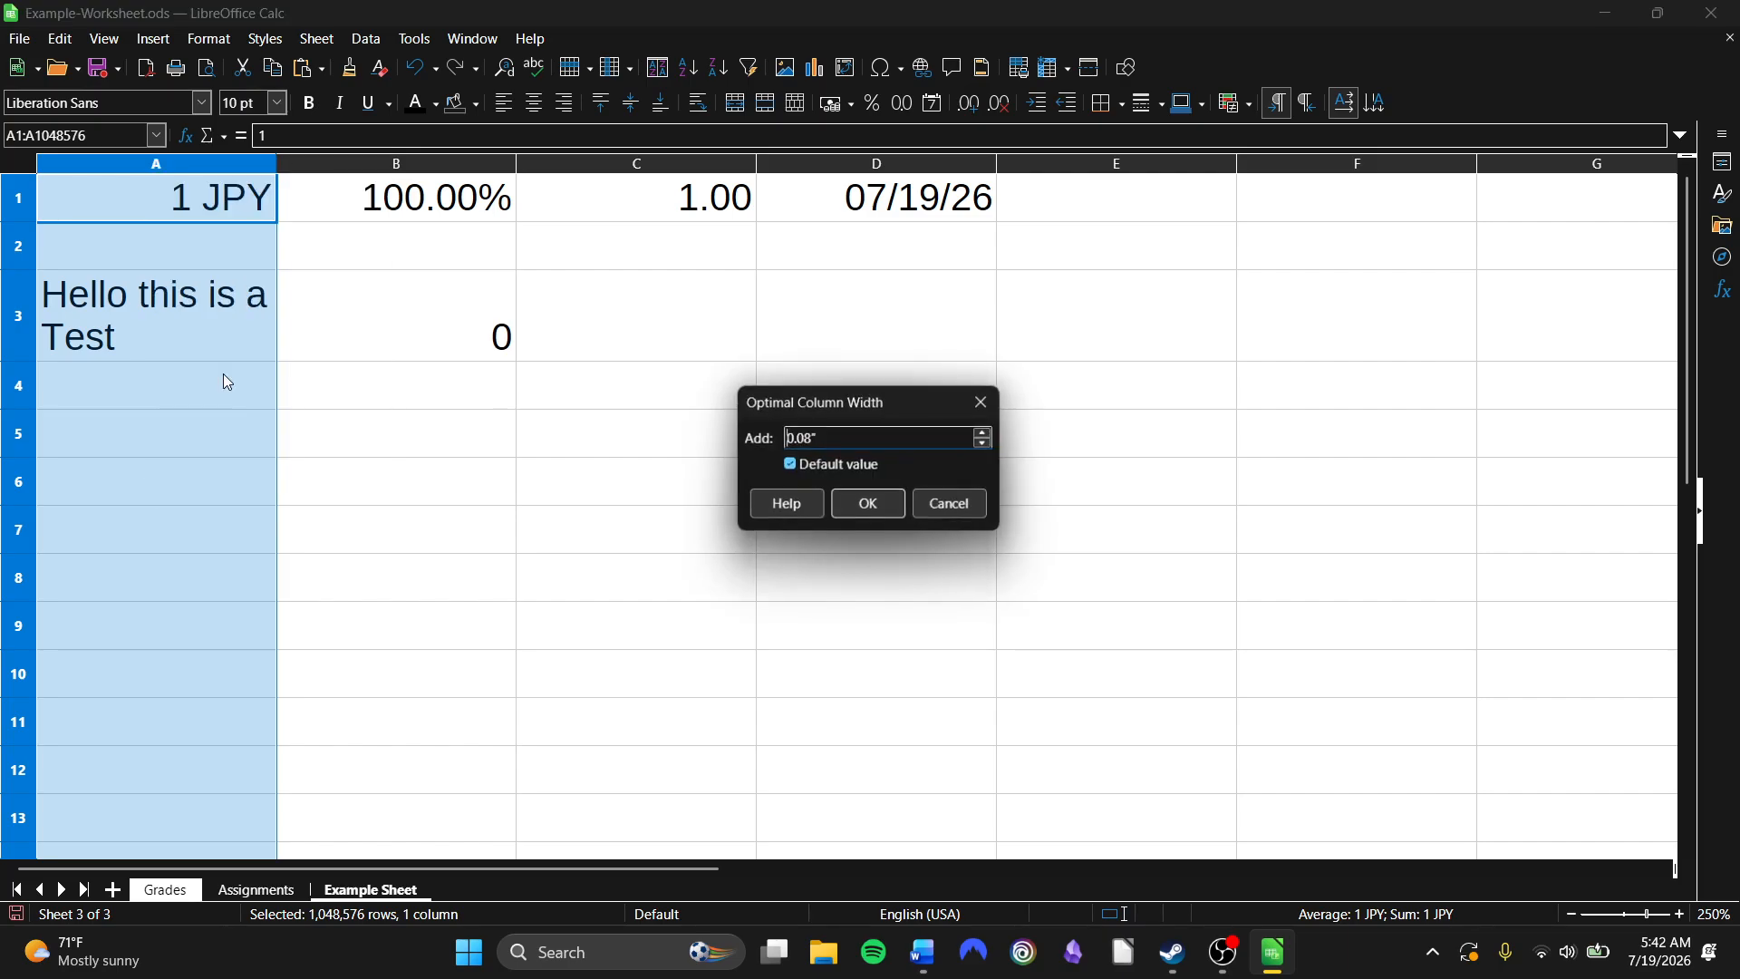
left_click(845, 504)
left_click(369, 411)
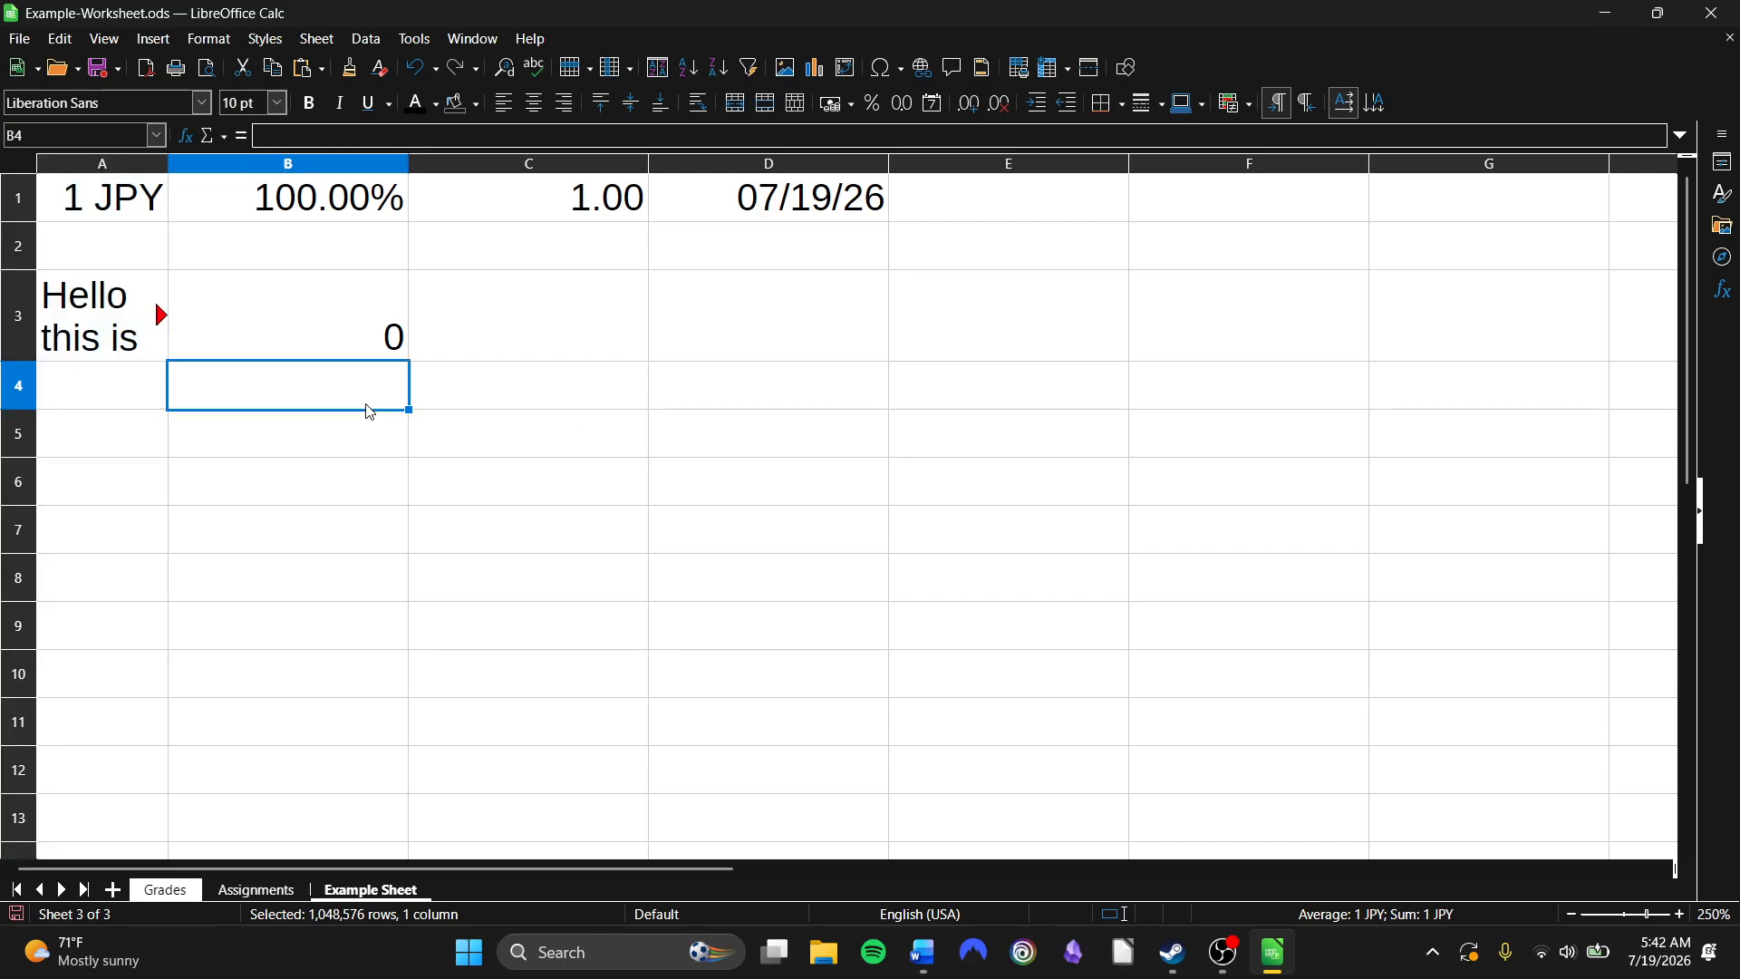
Widen column A until the whole wrapped text in cell A3 fits on two lines.
left_click(124, 350)
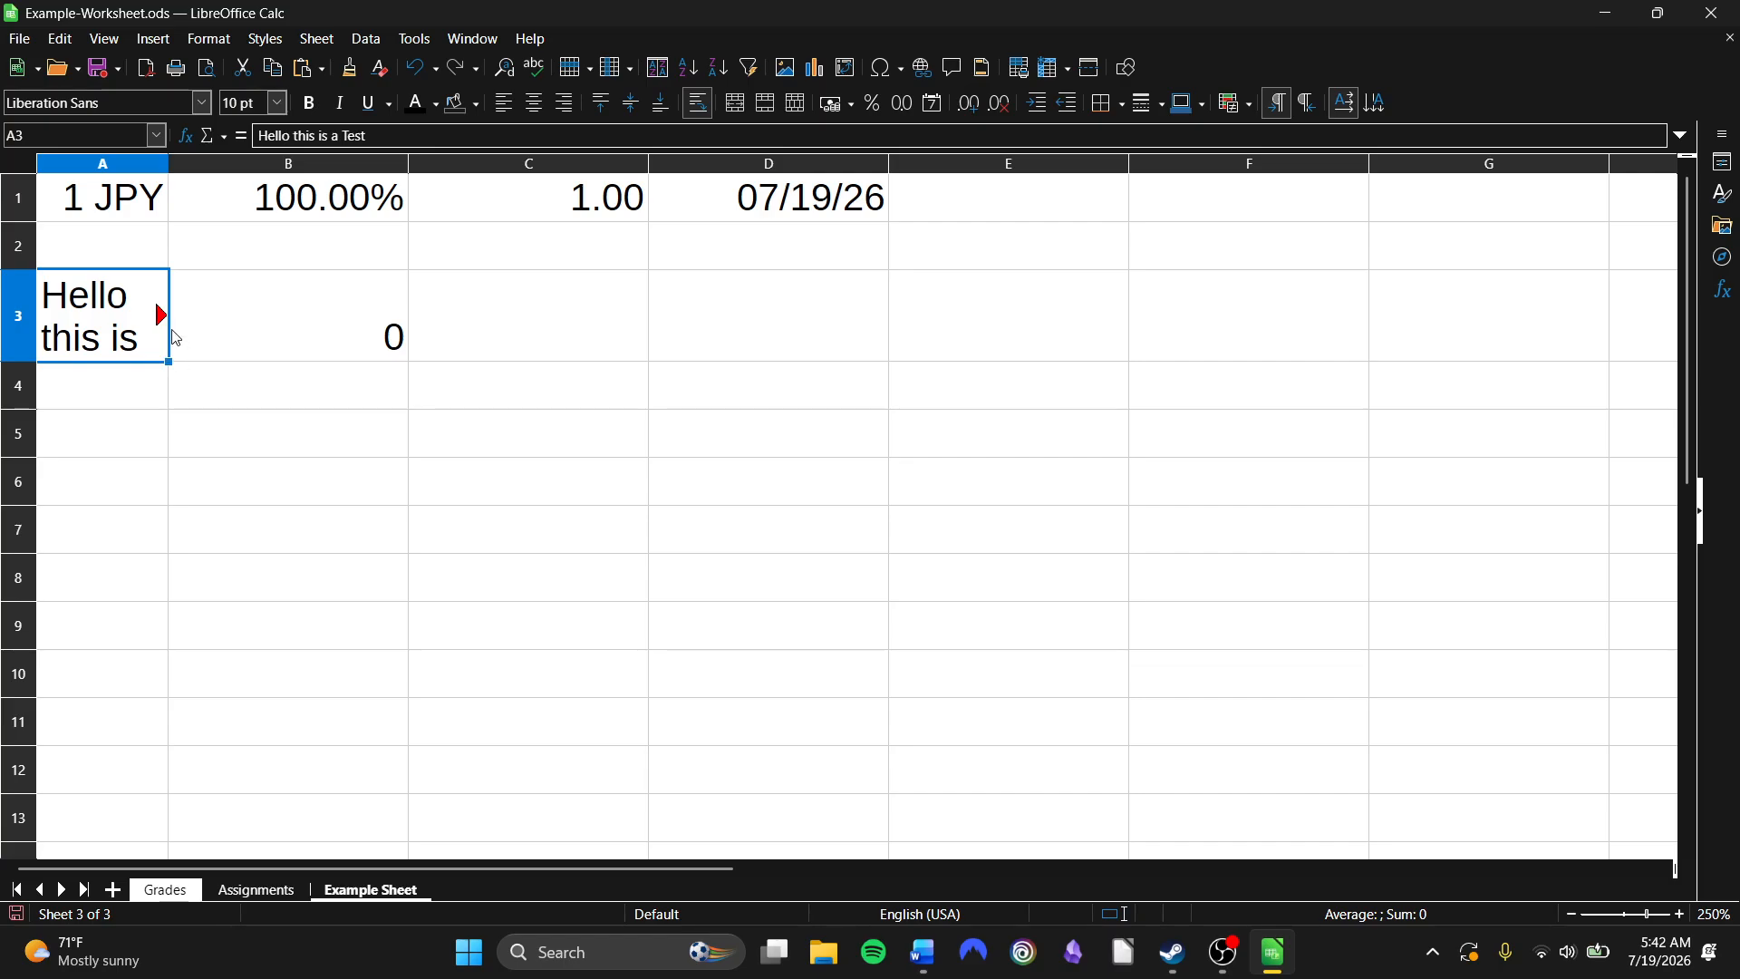
left_click_drag(168, 164, 244, 164)
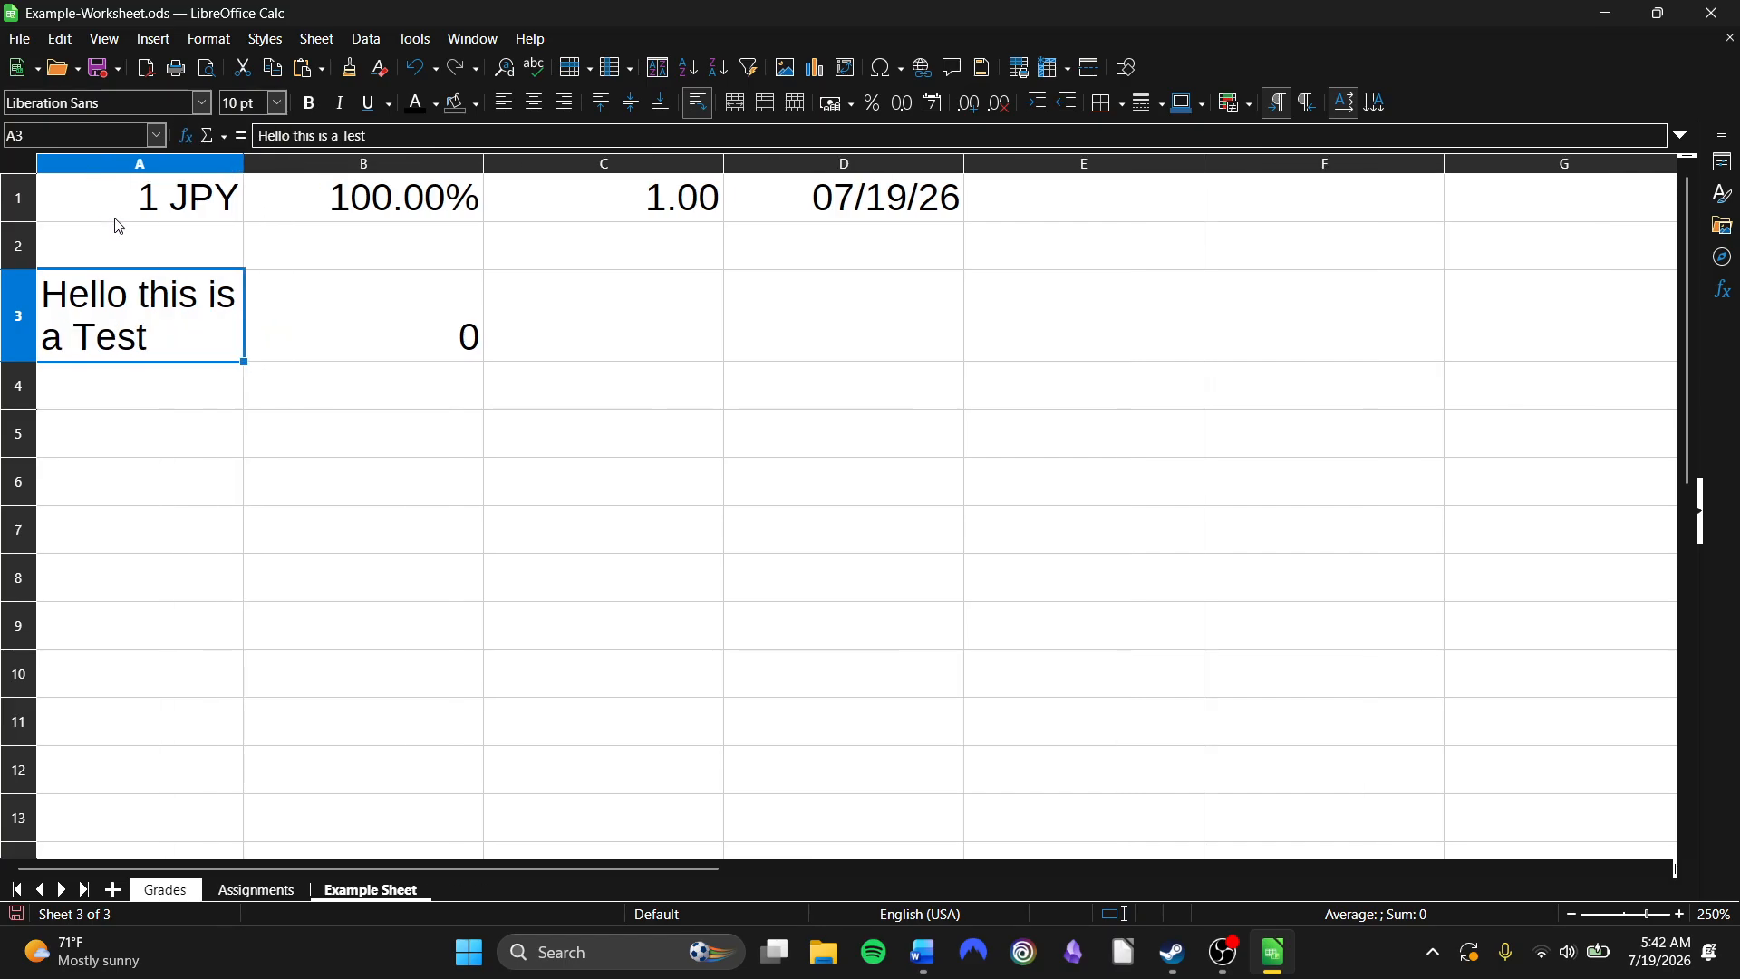
left_click(254, 421)
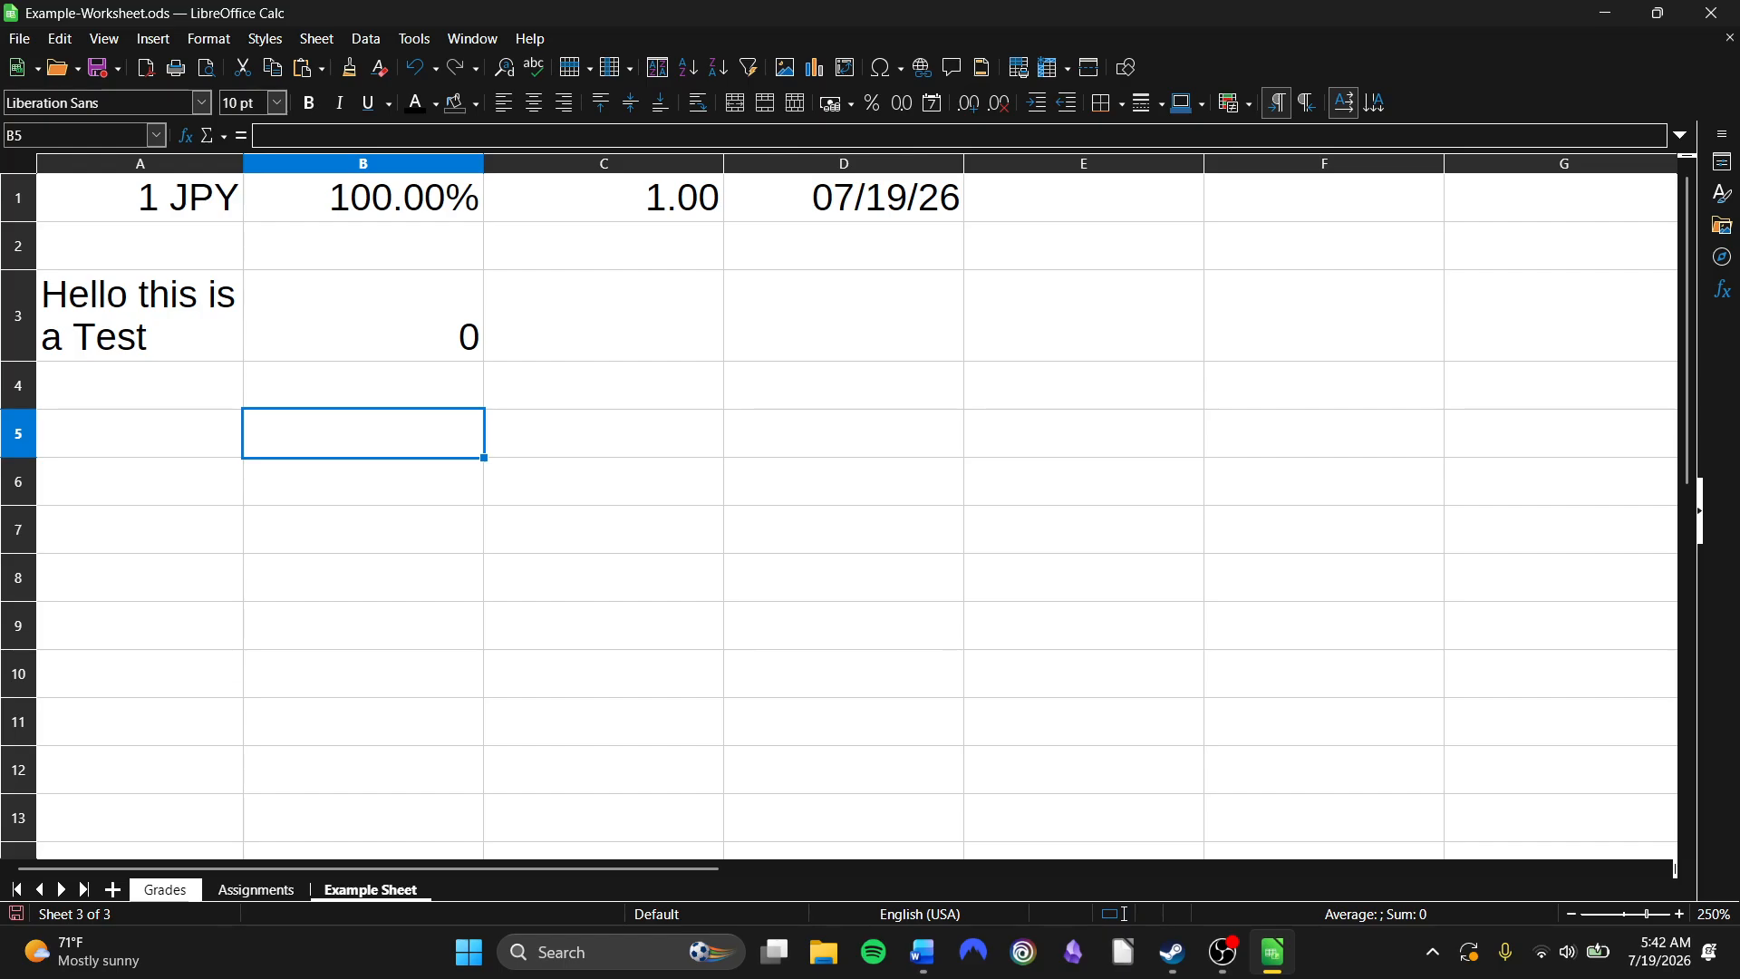
key("XF86AudioMicMute")
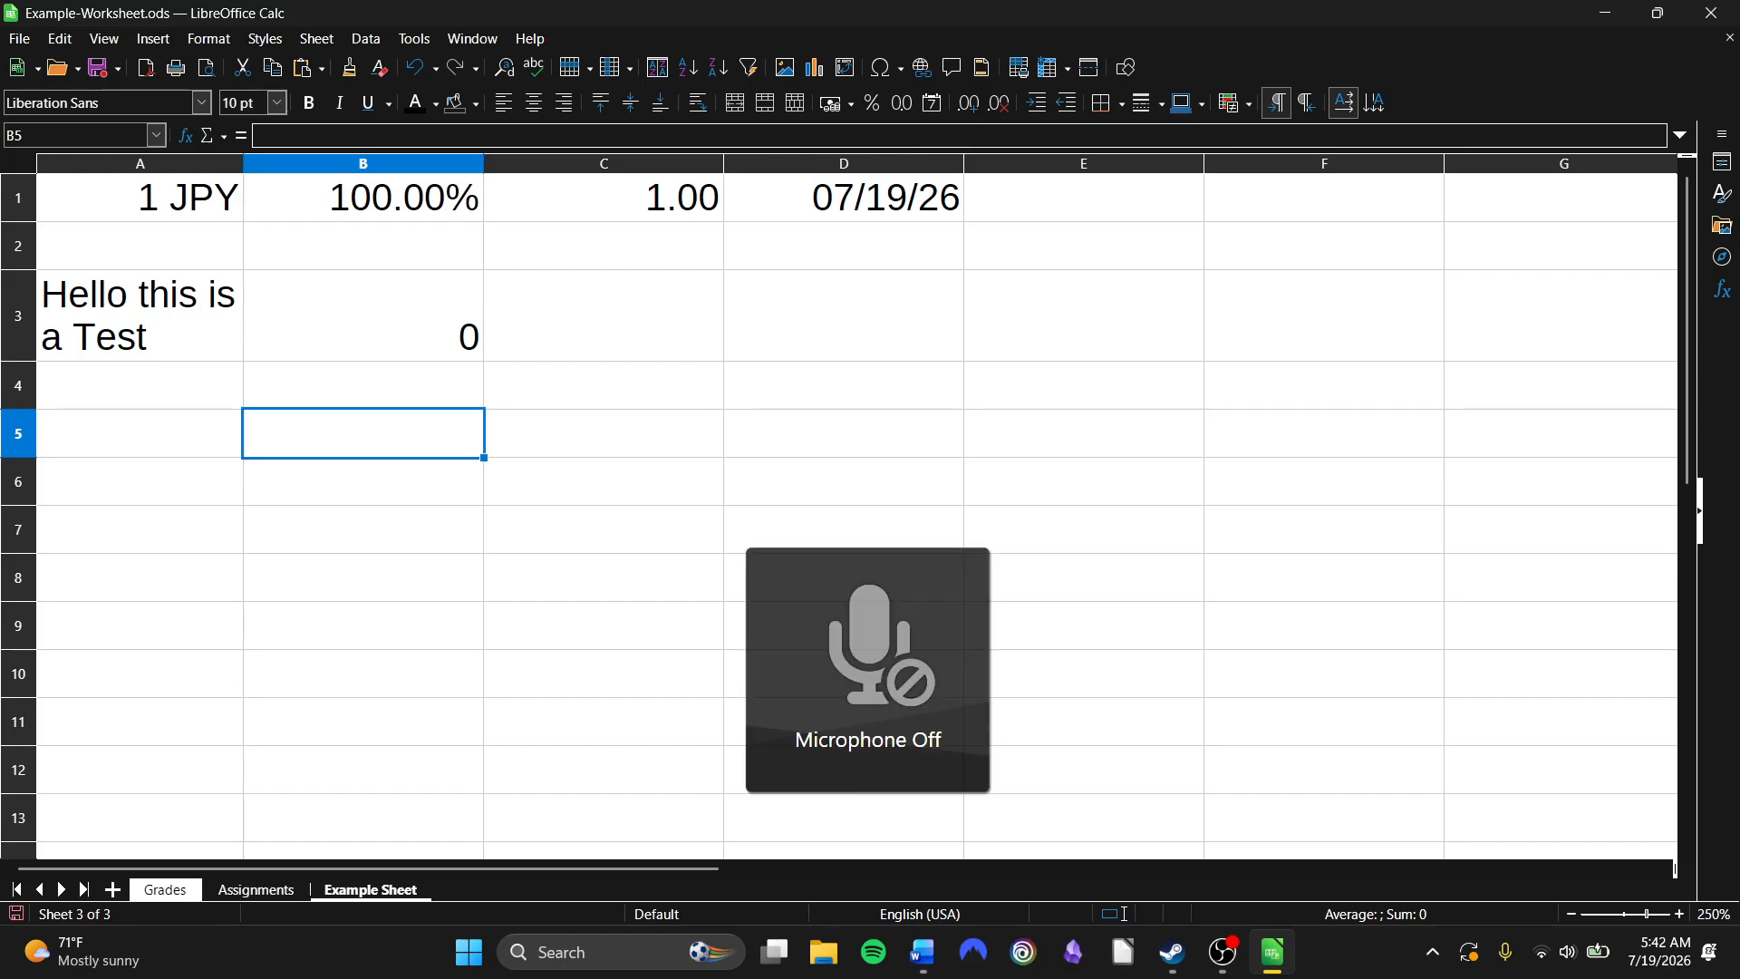
key("XF86AudioMicMute")
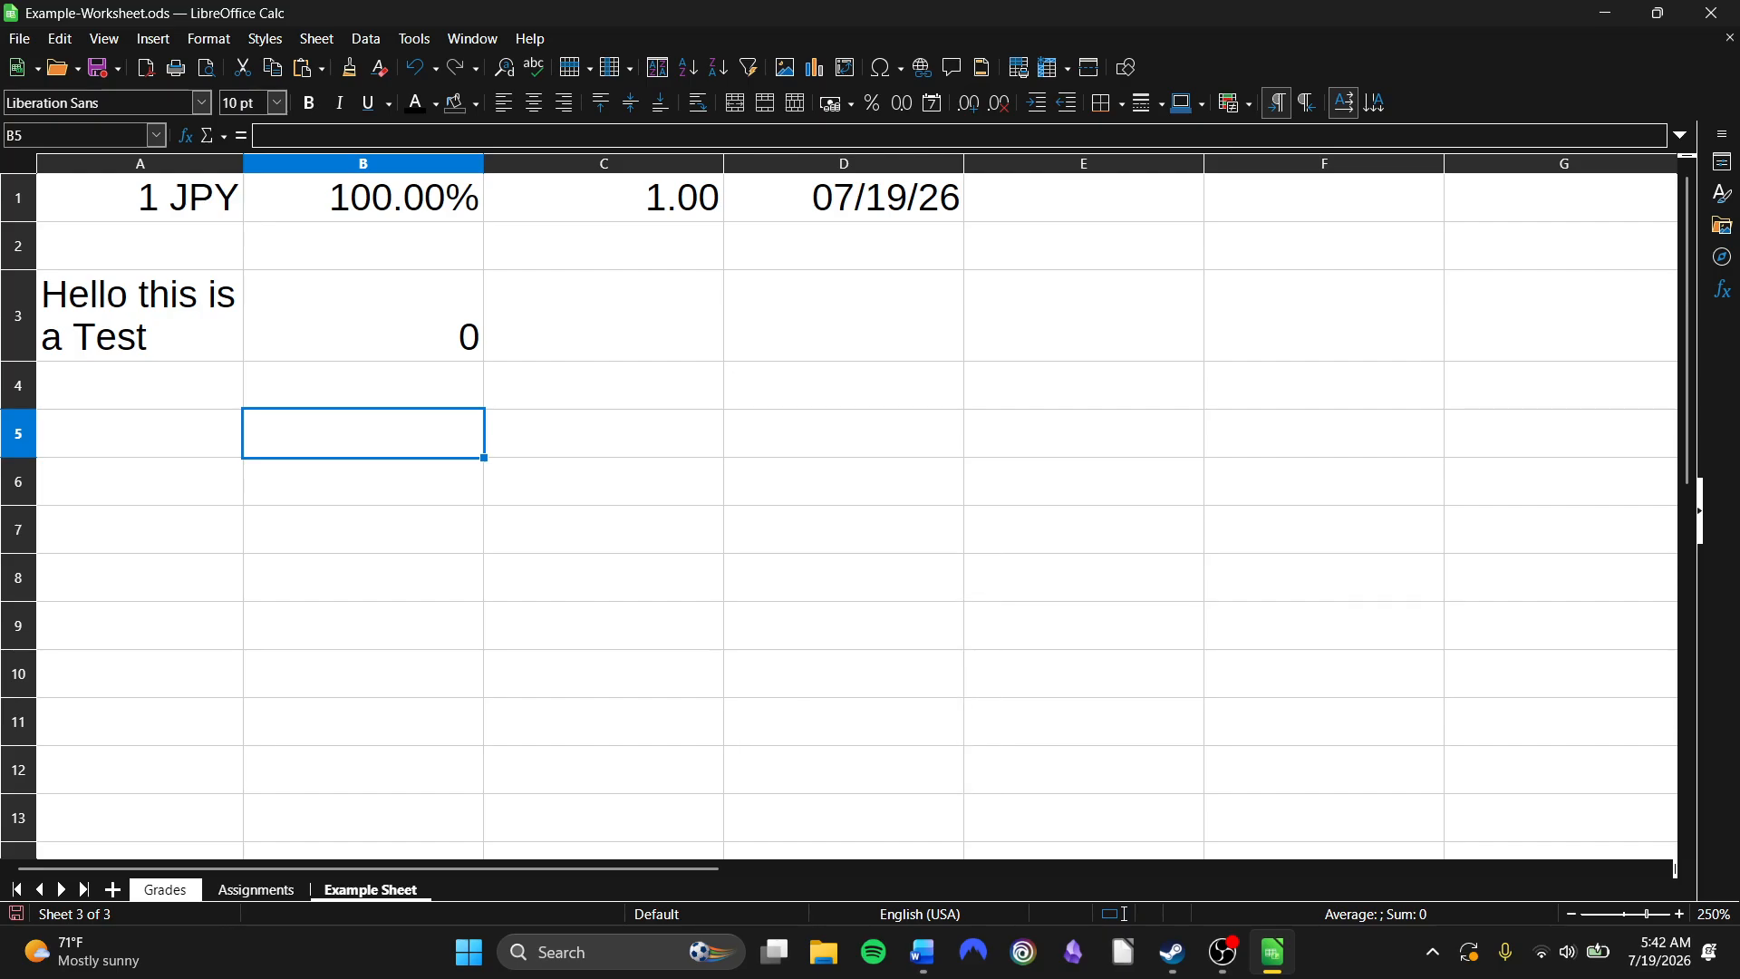
Delete the sheet named Example Sheet from the workbook.
right_click(353, 892)
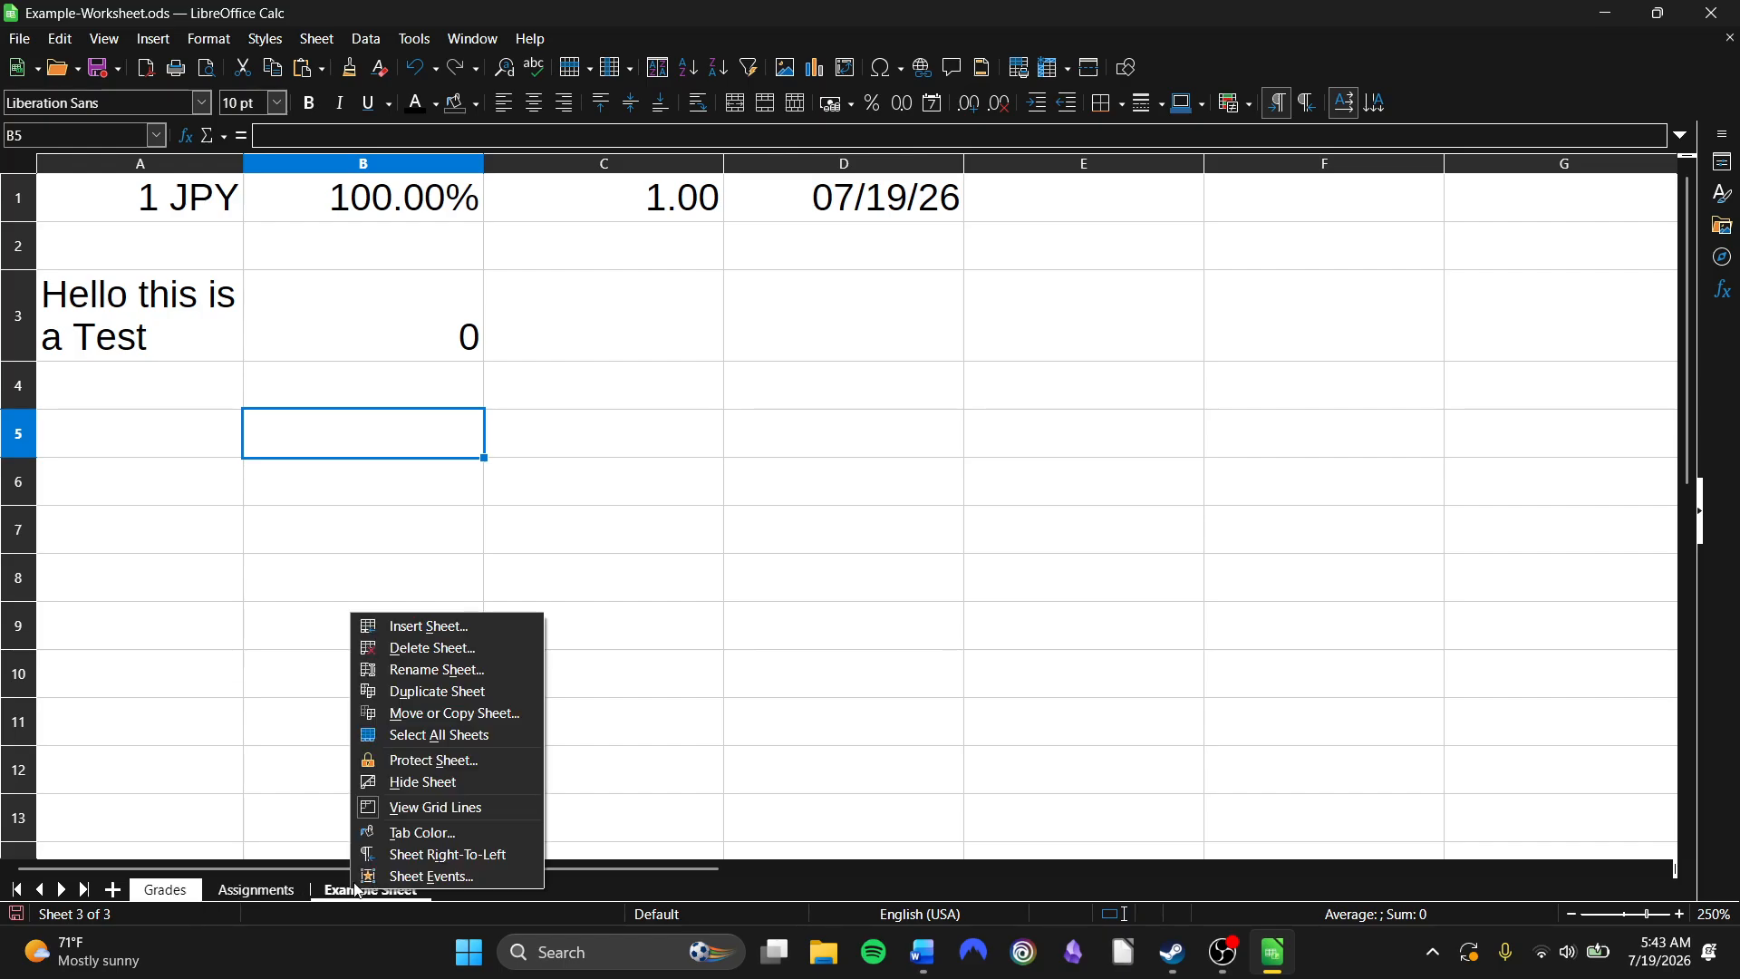
left_click(414, 649)
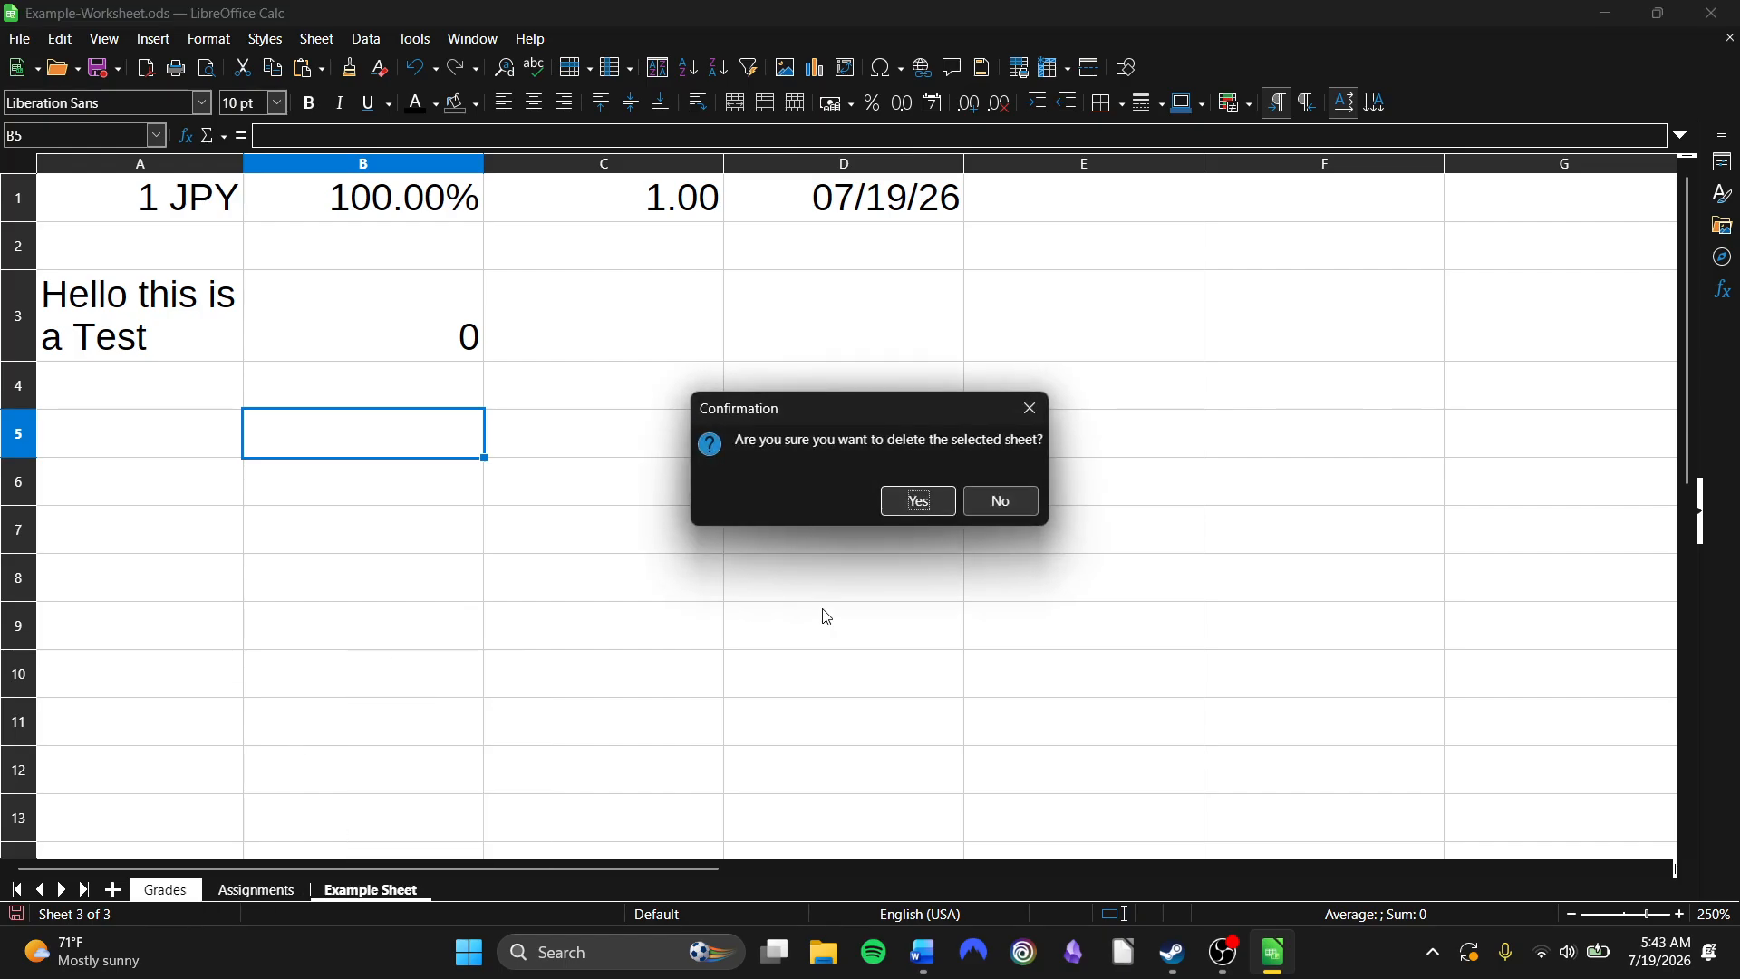
left_click(918, 501)
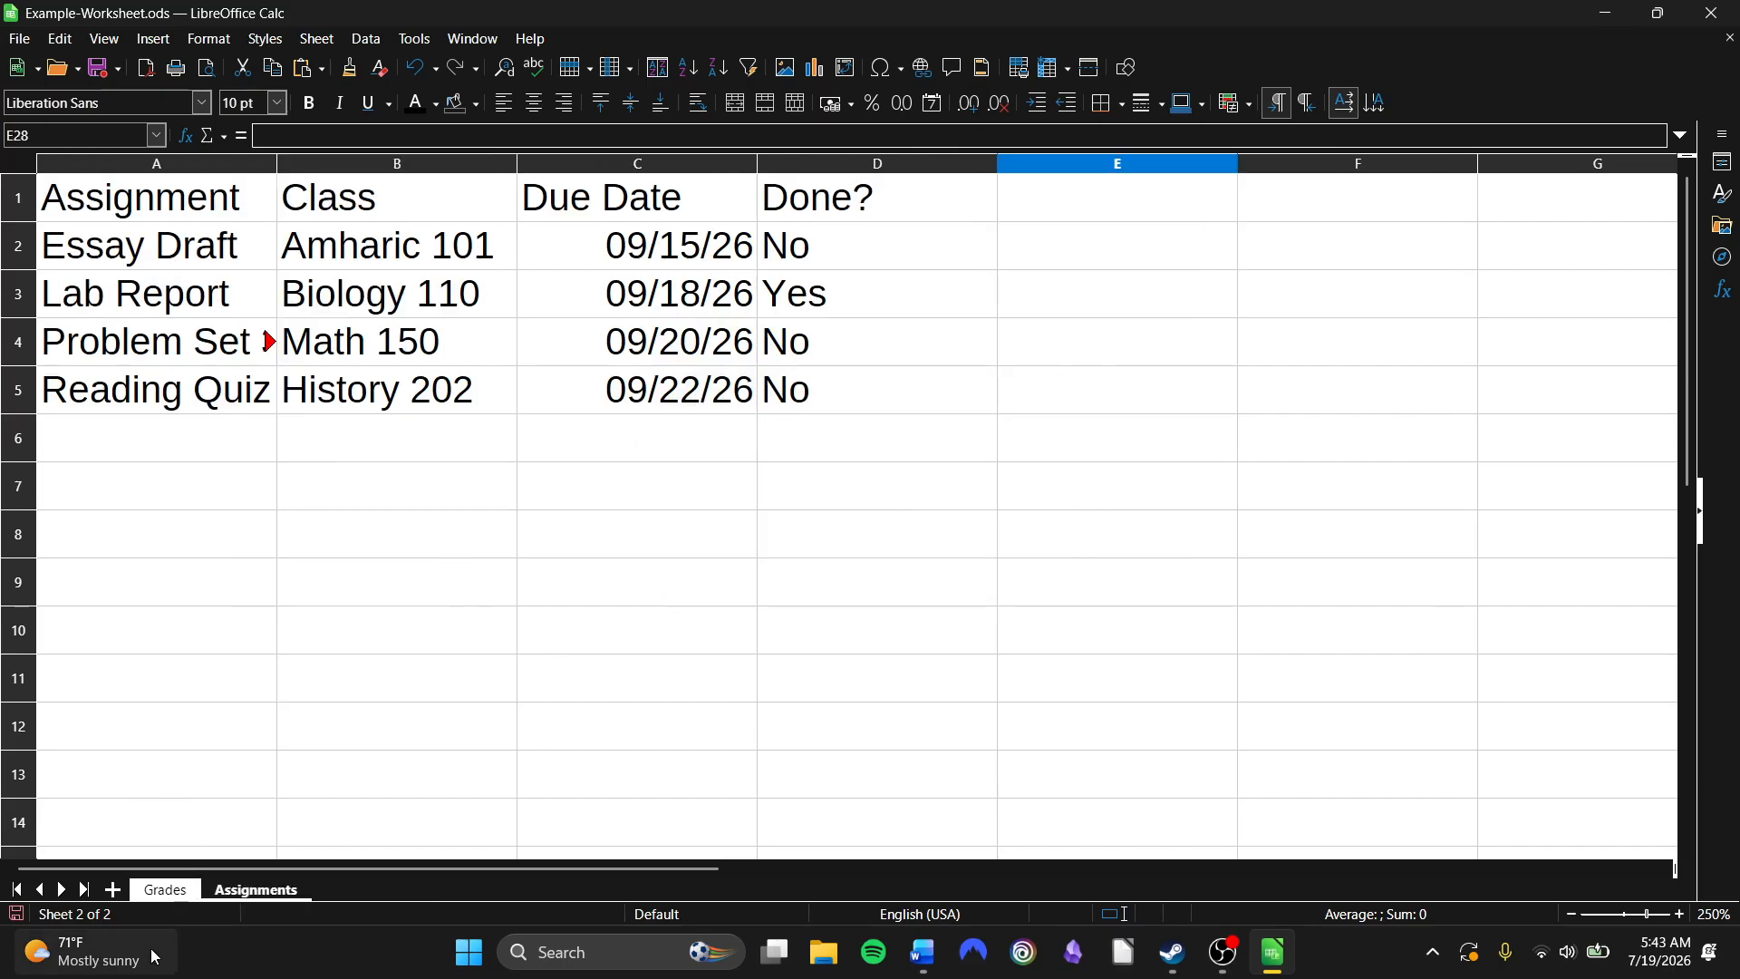
Give the Grades sheet tab a light purple color from the Standard palette, and check it against the Assignments tab.
left_click(180, 892)
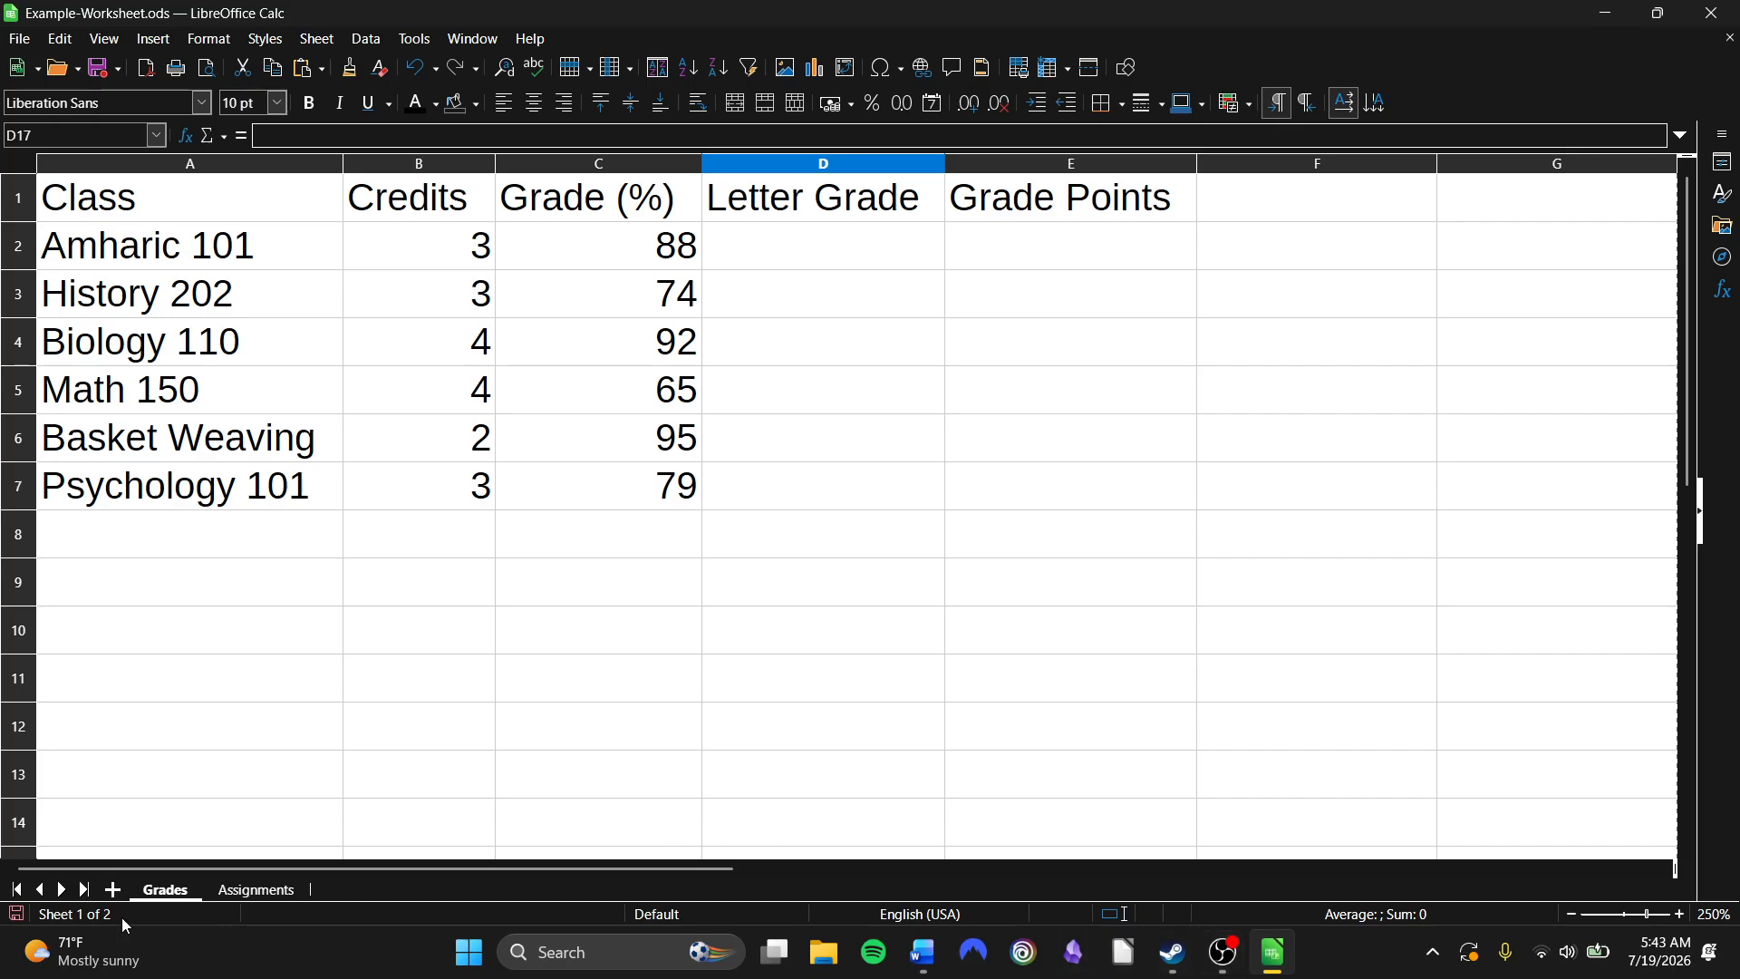
right_click(185, 893)
left_click(276, 845)
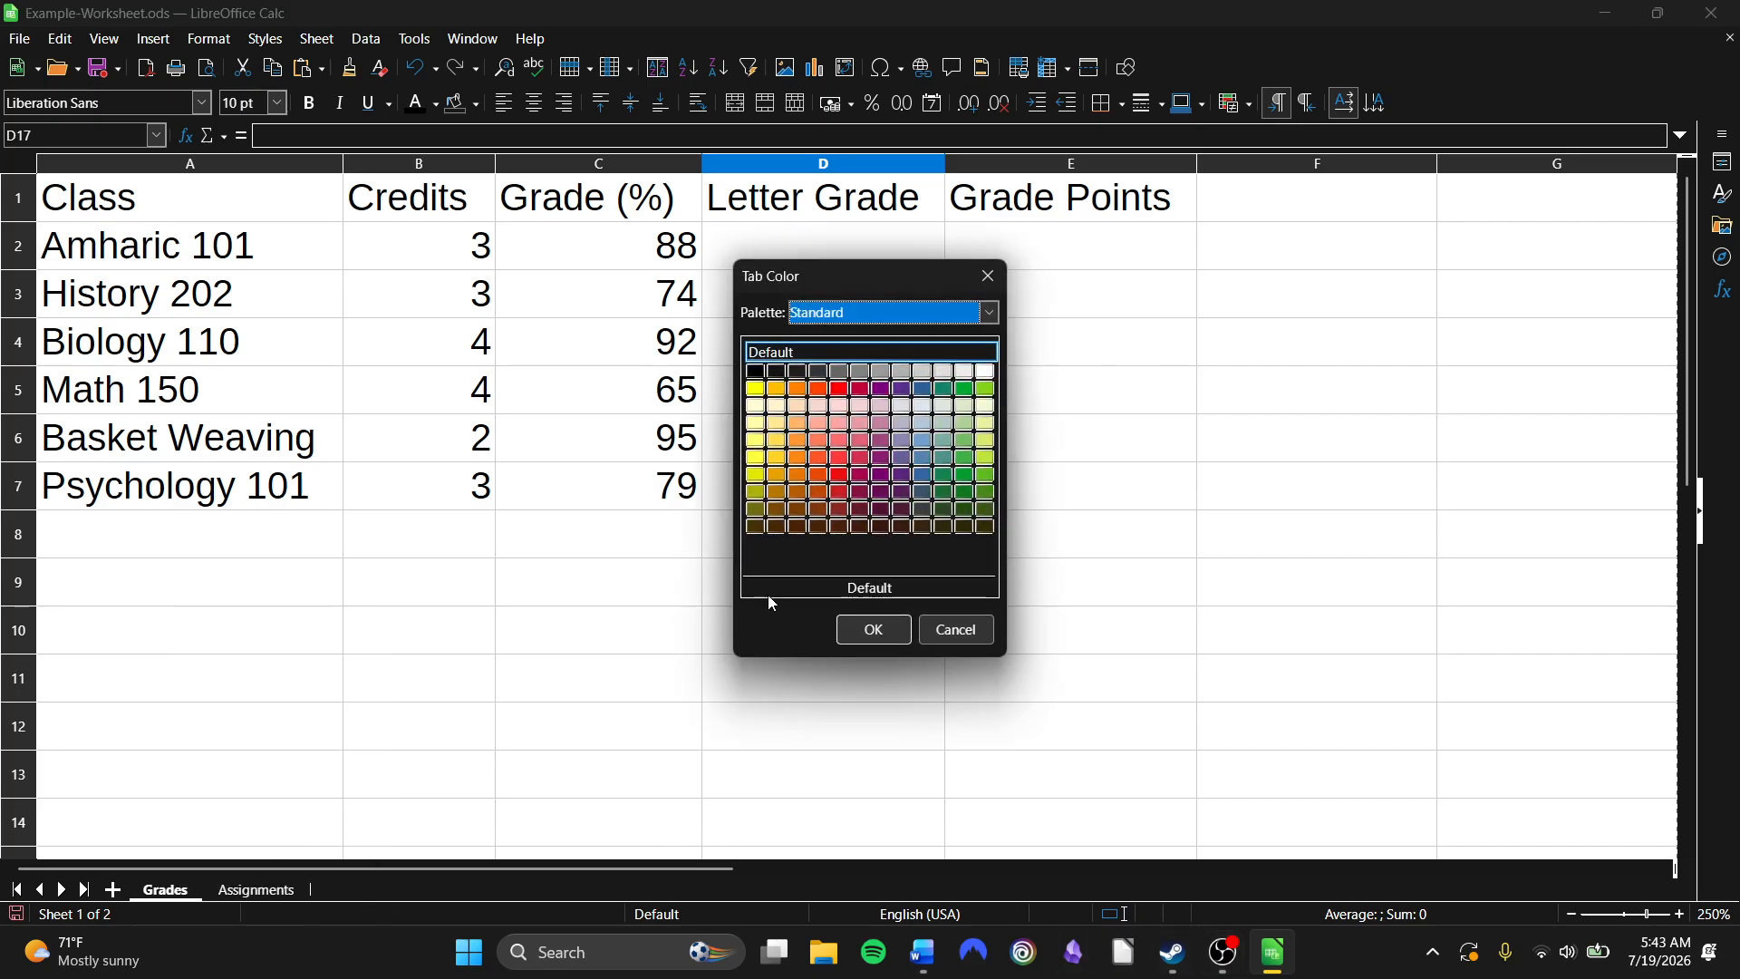
left_click(877, 426)
left_click(878, 628)
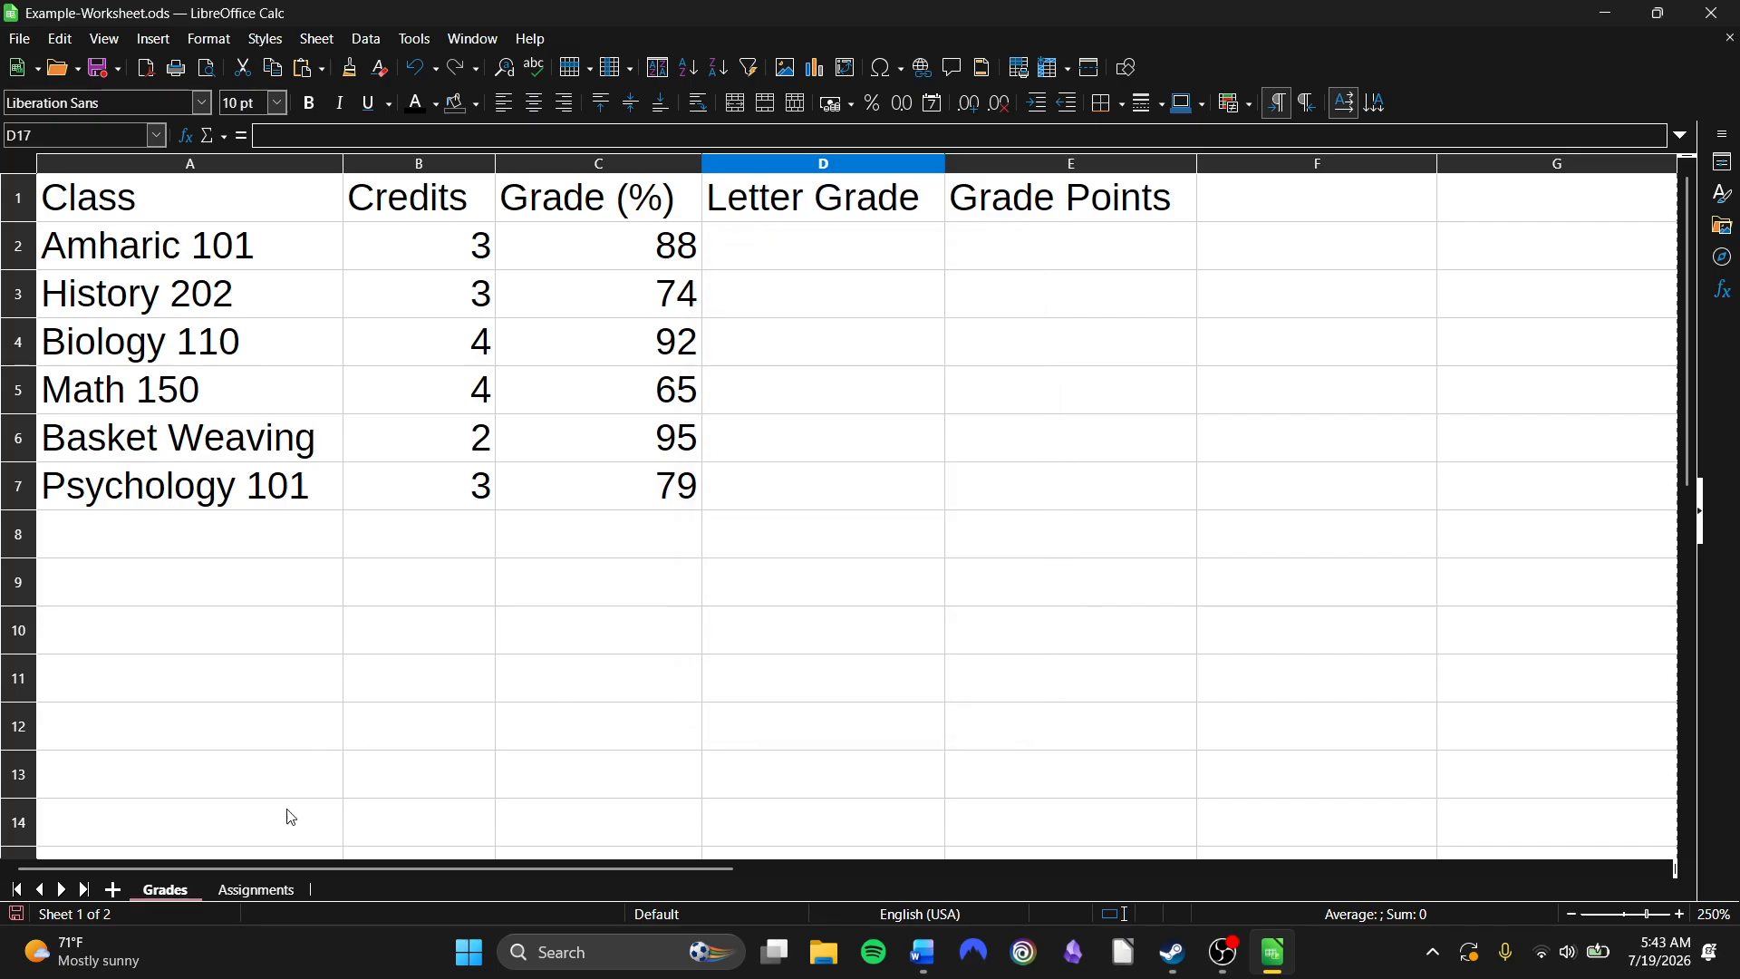
left_click(257, 890)
left_click(168, 888)
Format the header cells A1:E1 on the Grades sheet as bold Times New Roman, 12 pt.
left_click_drag(243, 190, 1049, 199)
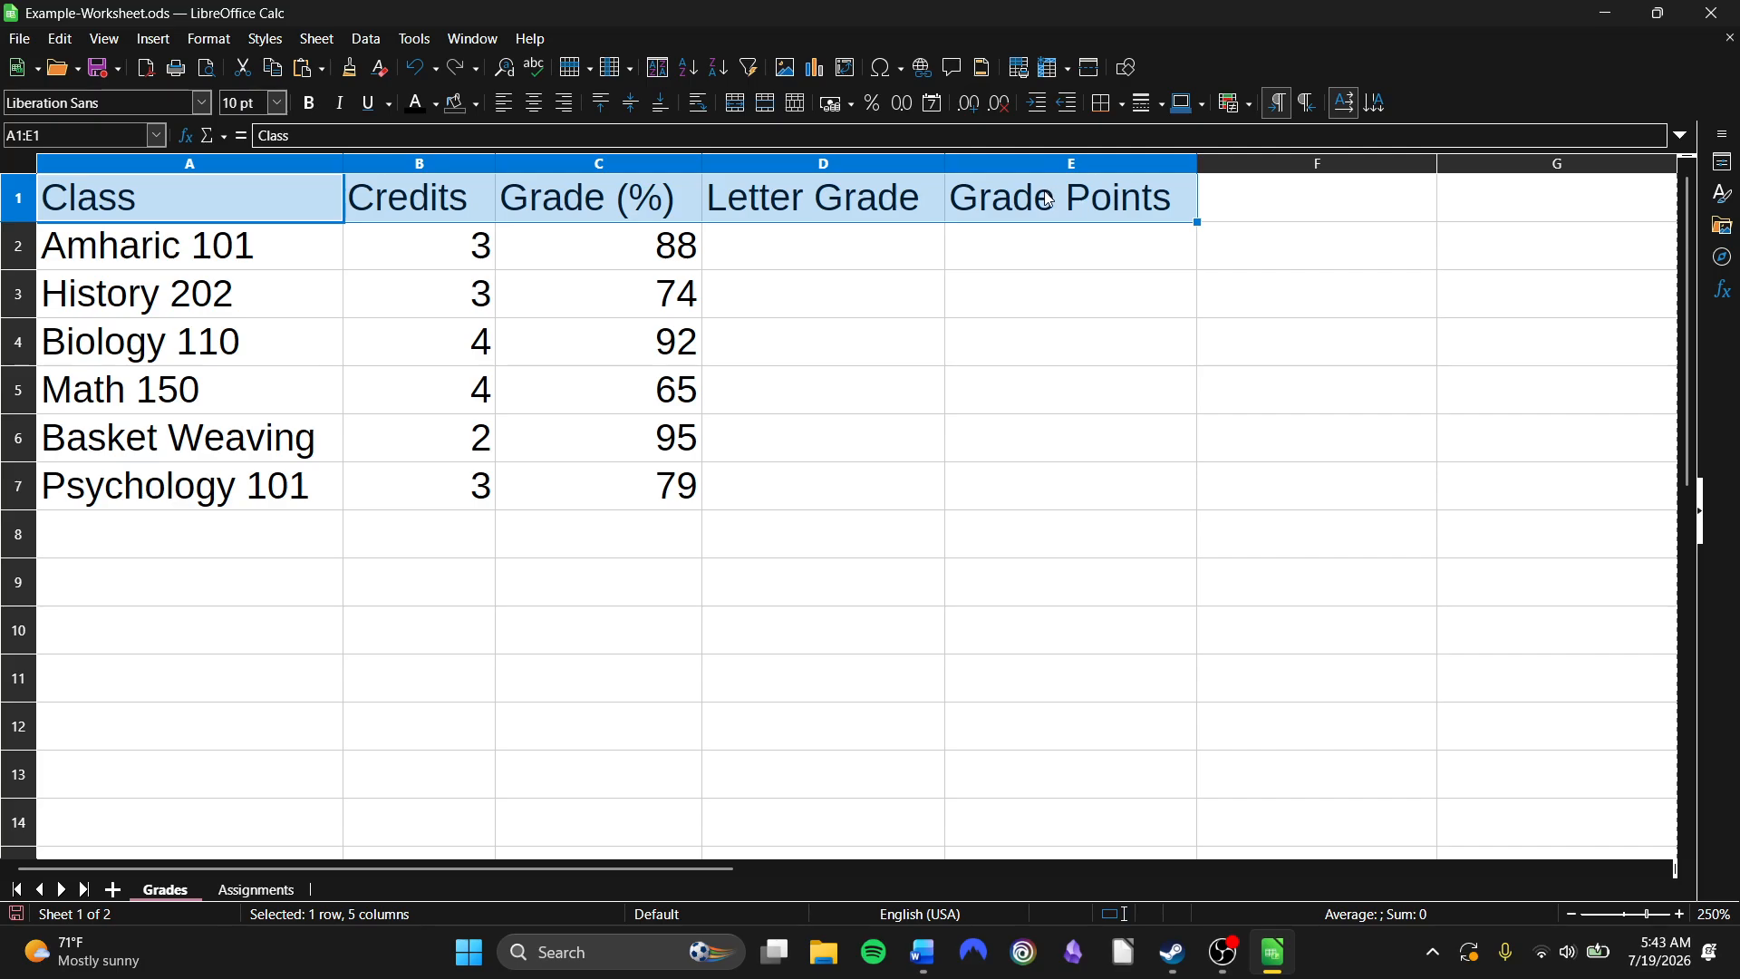
left_click(299, 106)
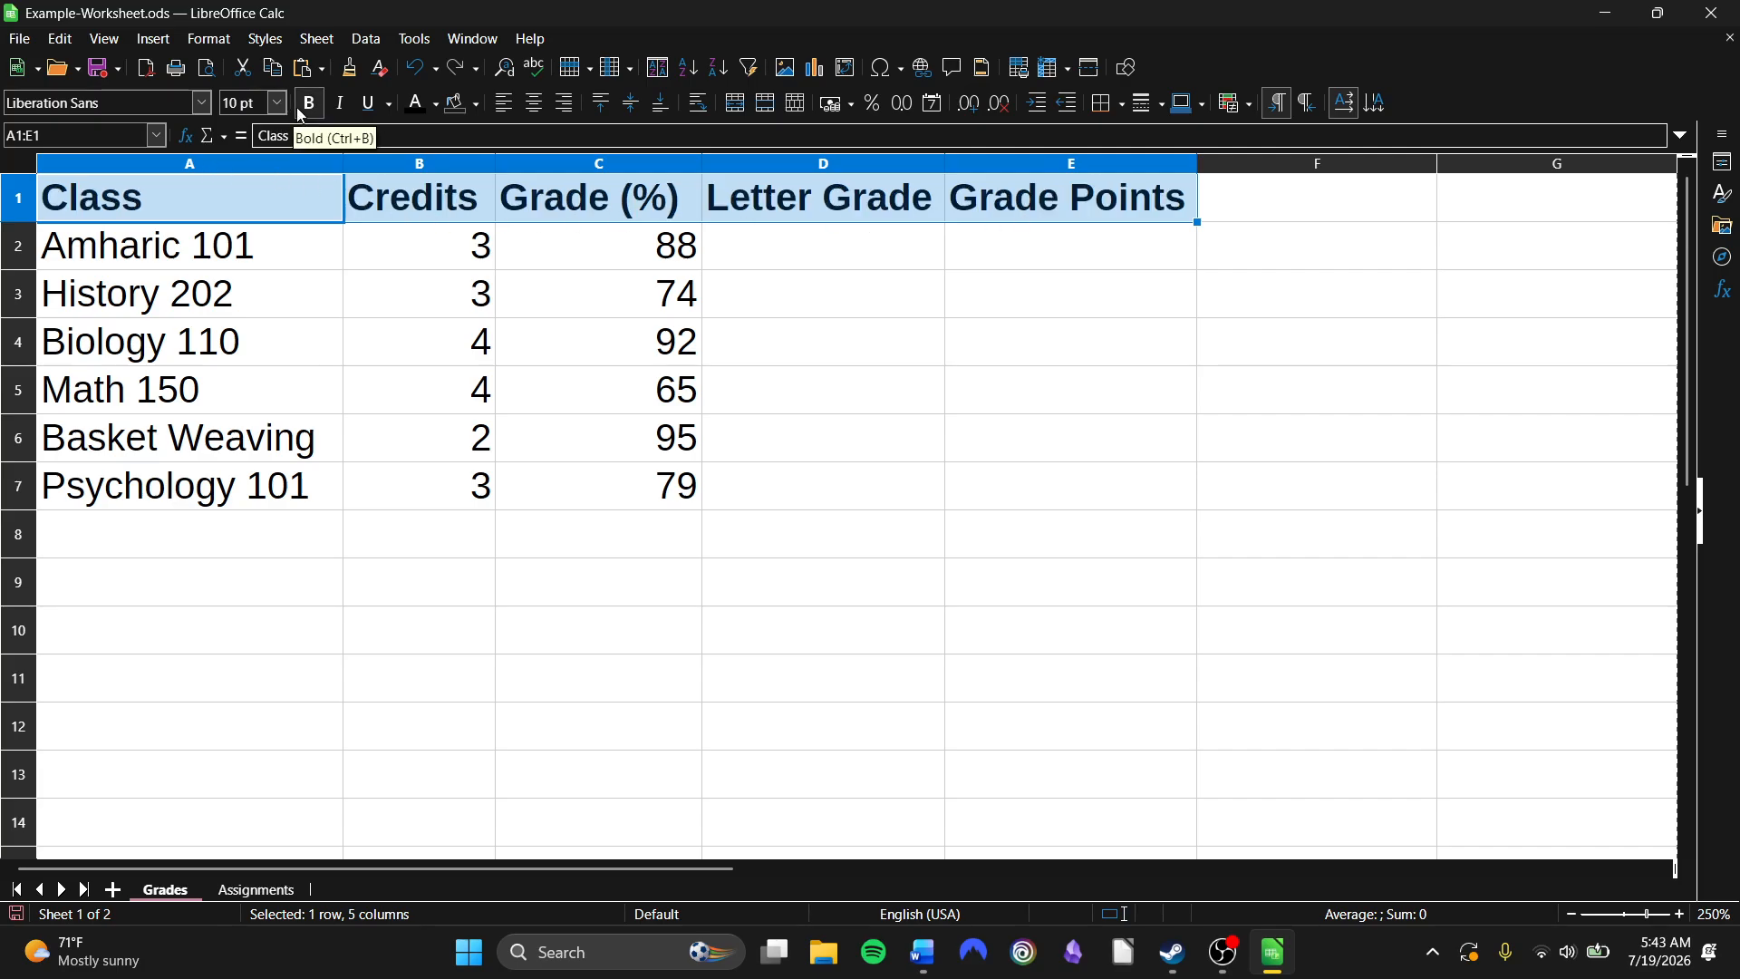
left_click(201, 102)
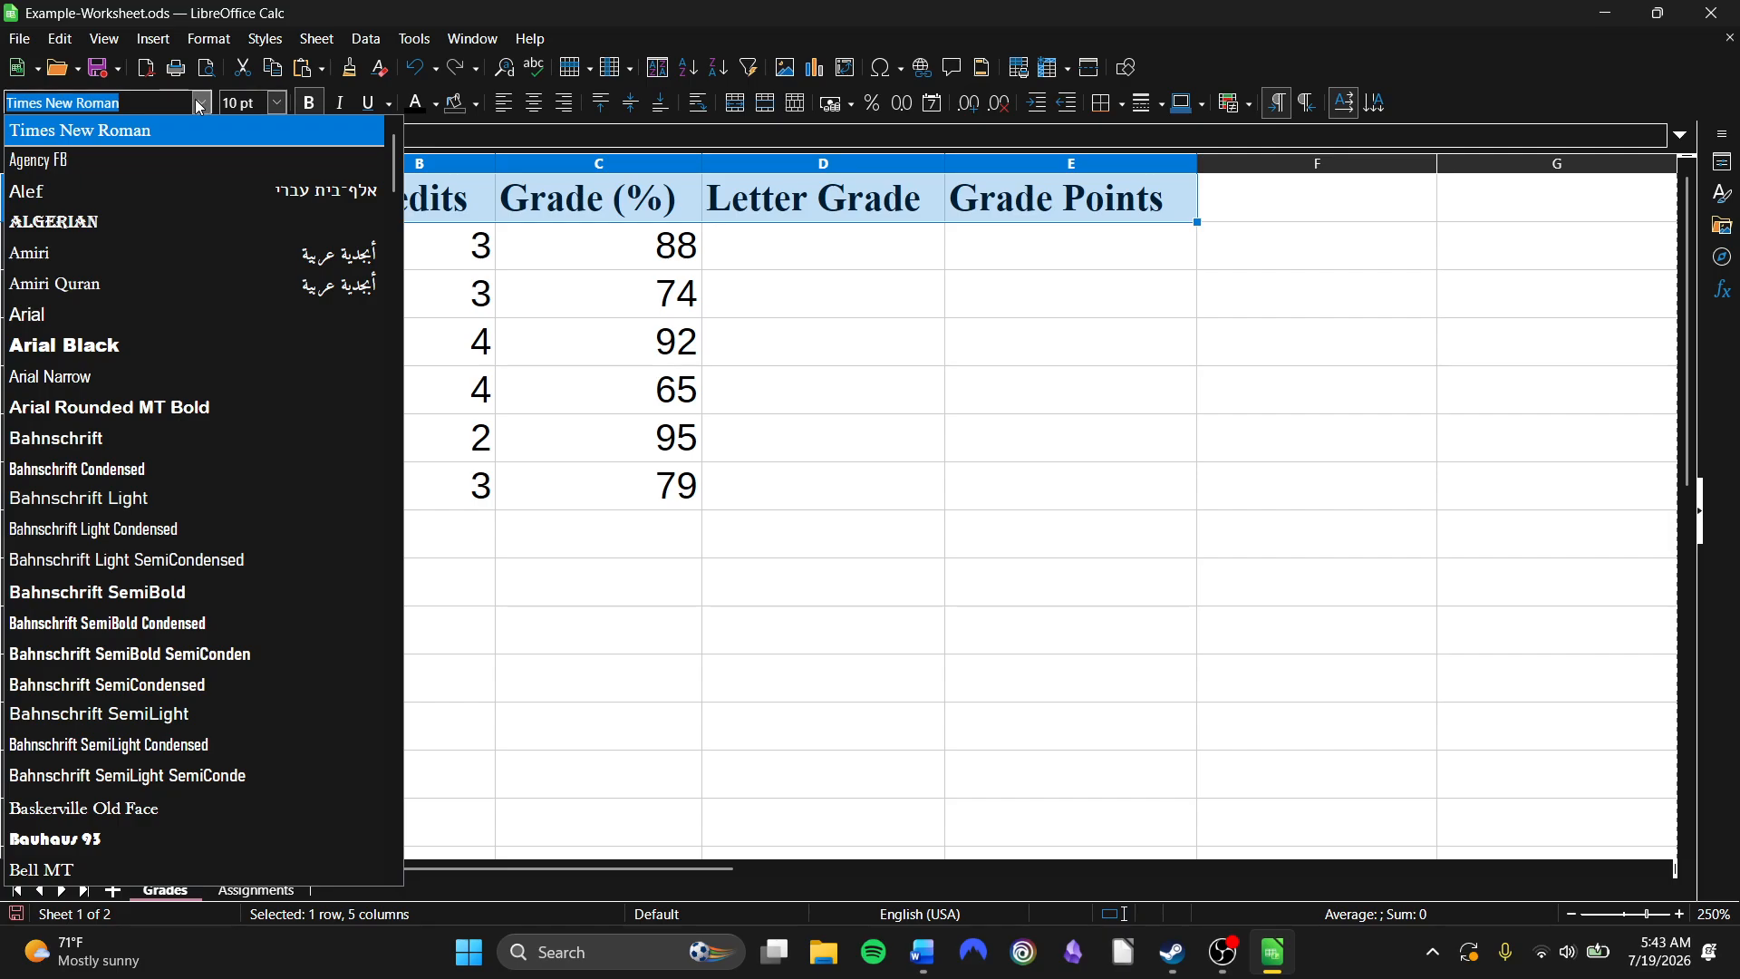
left_click(199, 102)
left_click(277, 103)
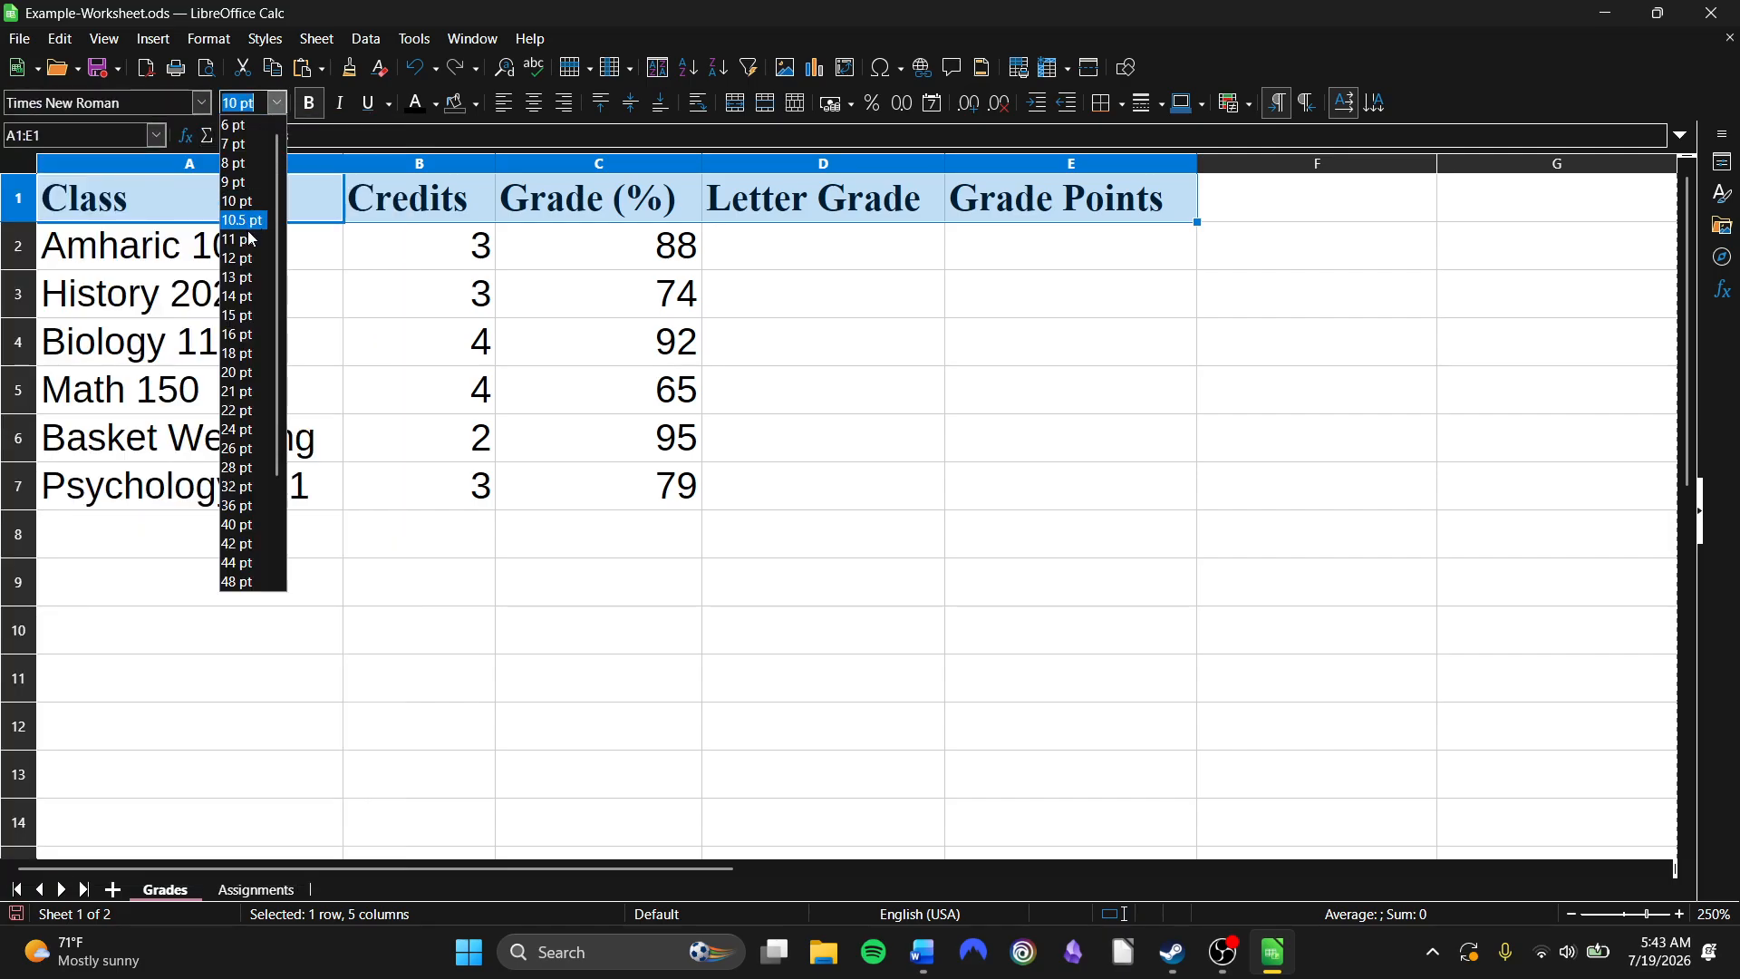
left_click(247, 261)
left_click(1106, 306)
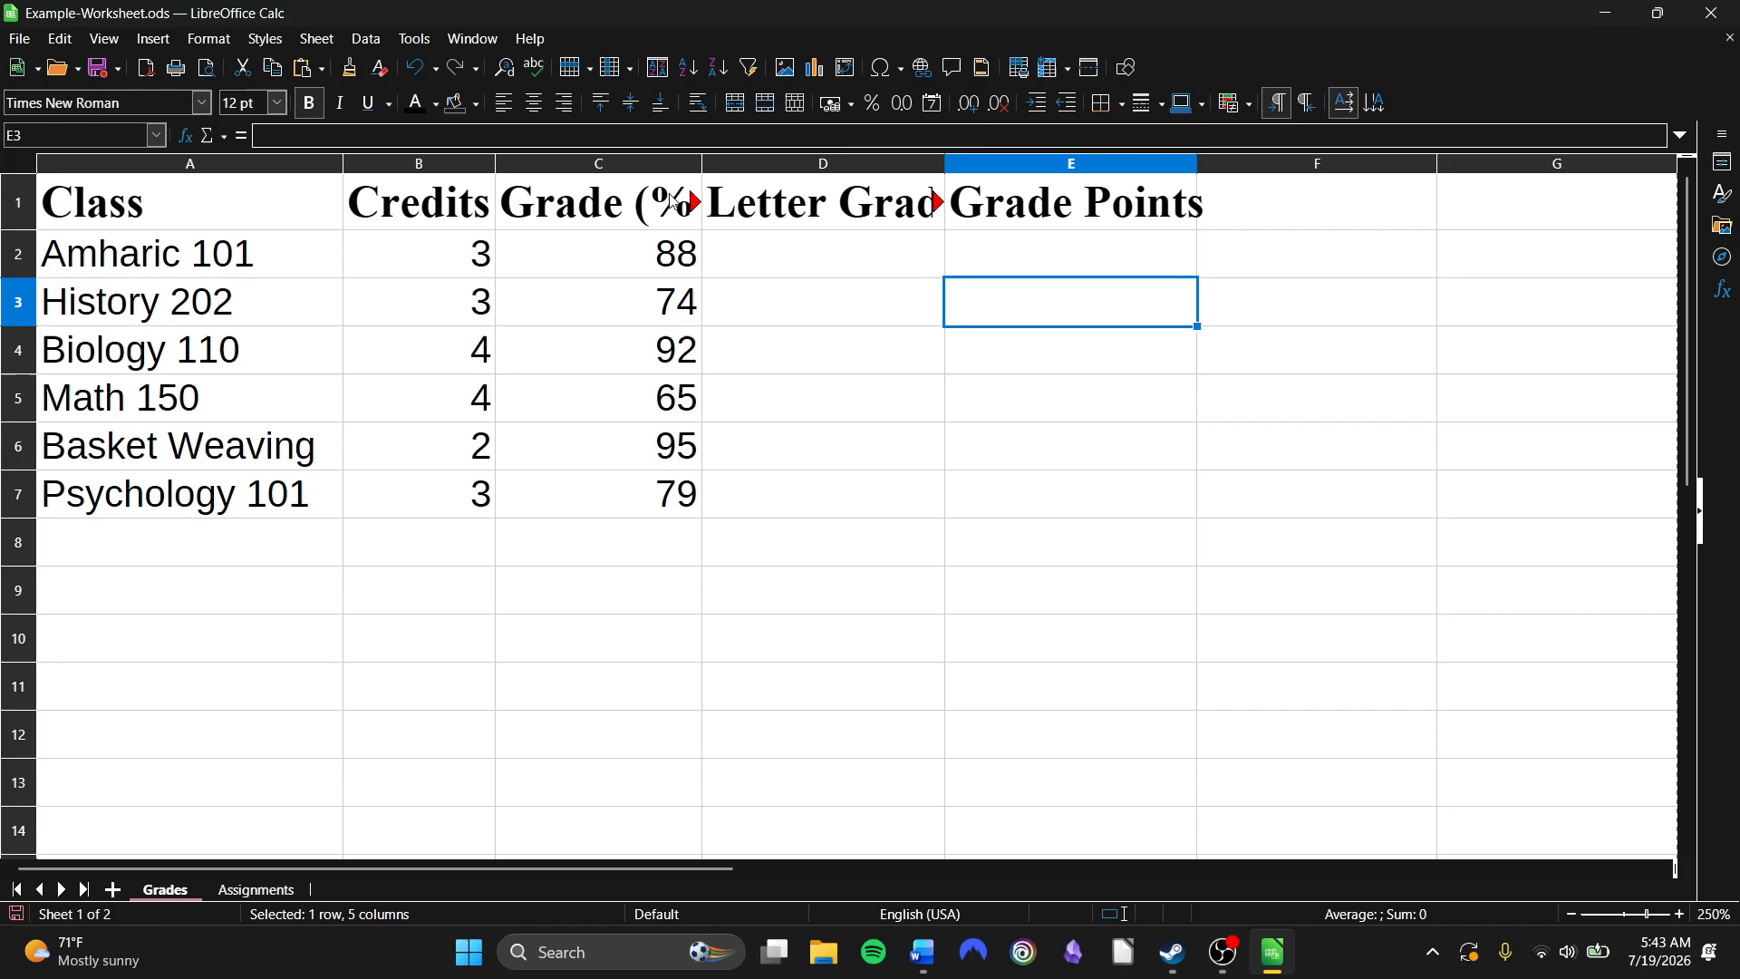
Set columns A through E to their optimal width.
left_click_drag(1073, 173, 247, 237)
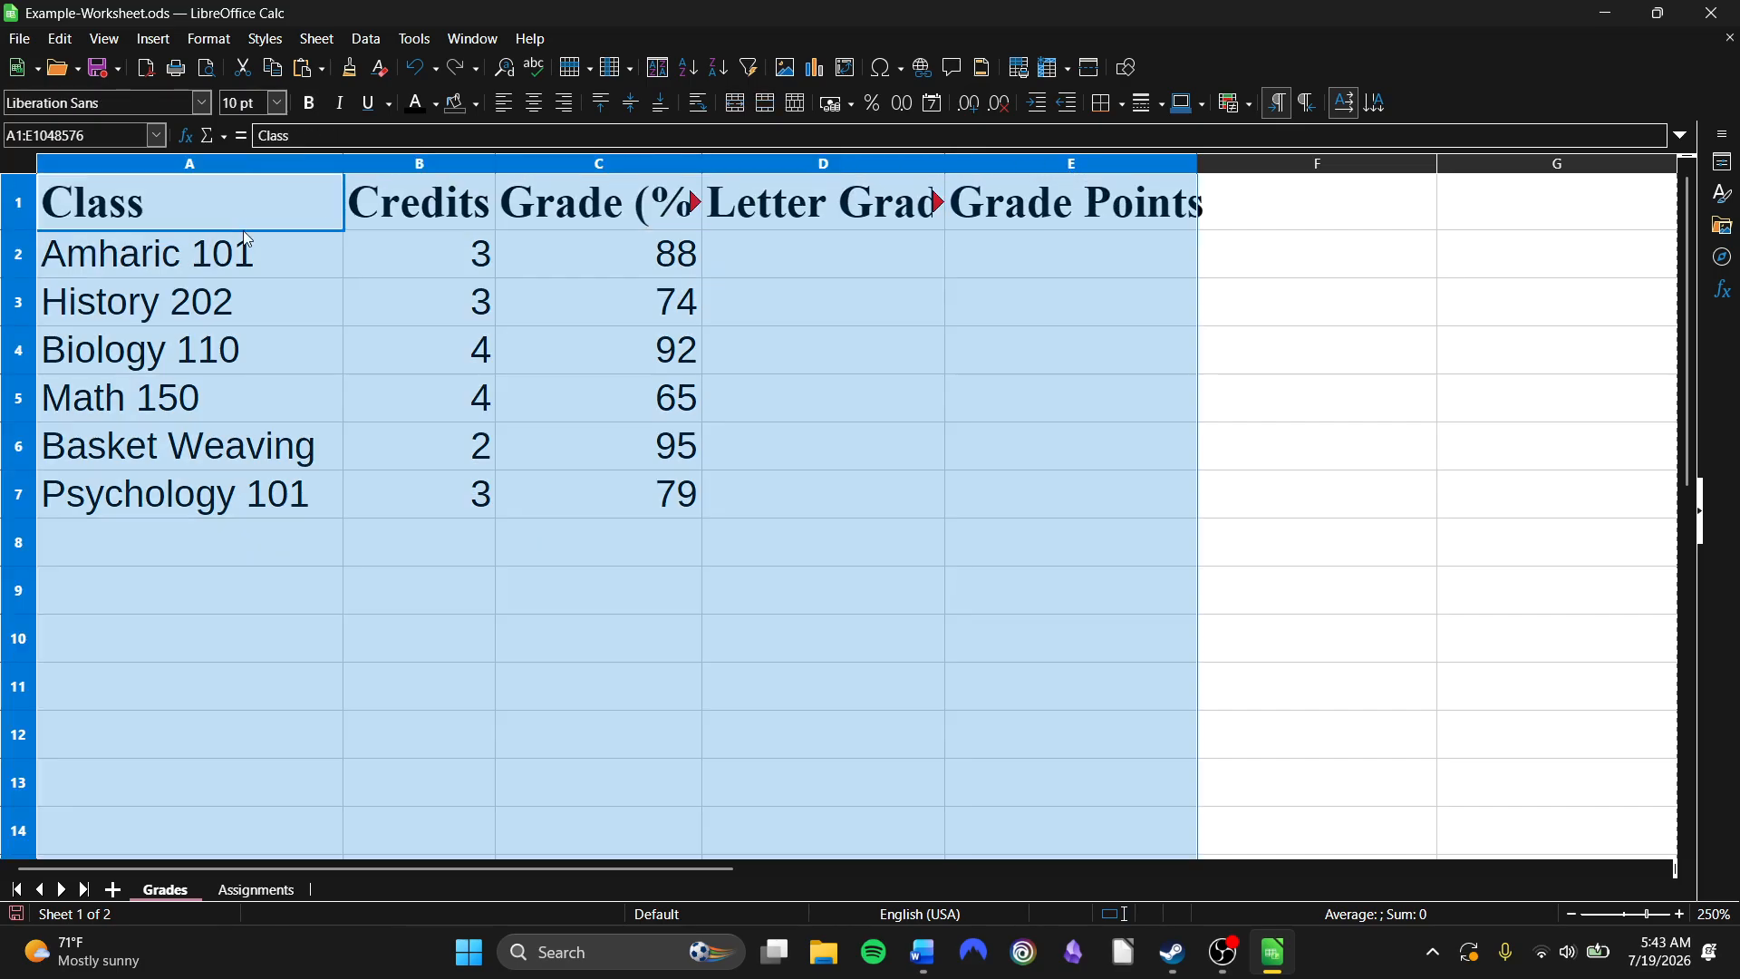
right_click(238, 160)
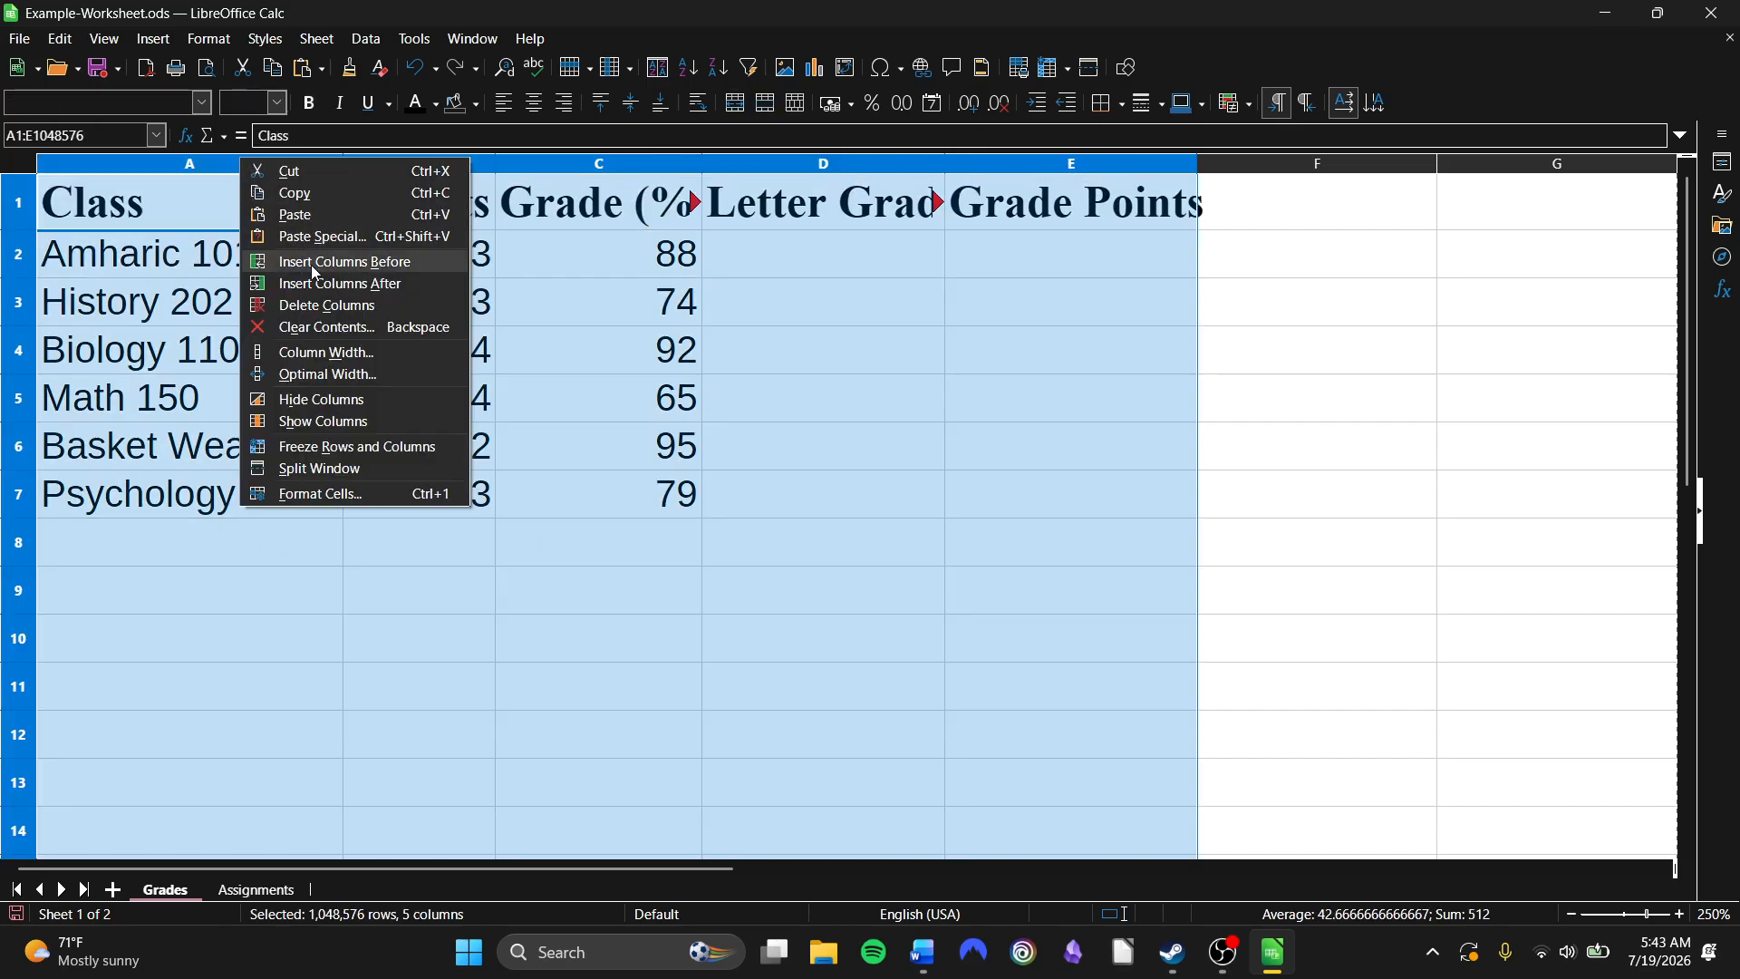
left_click(270, 374)
left_click(861, 504)
left_click(889, 409)
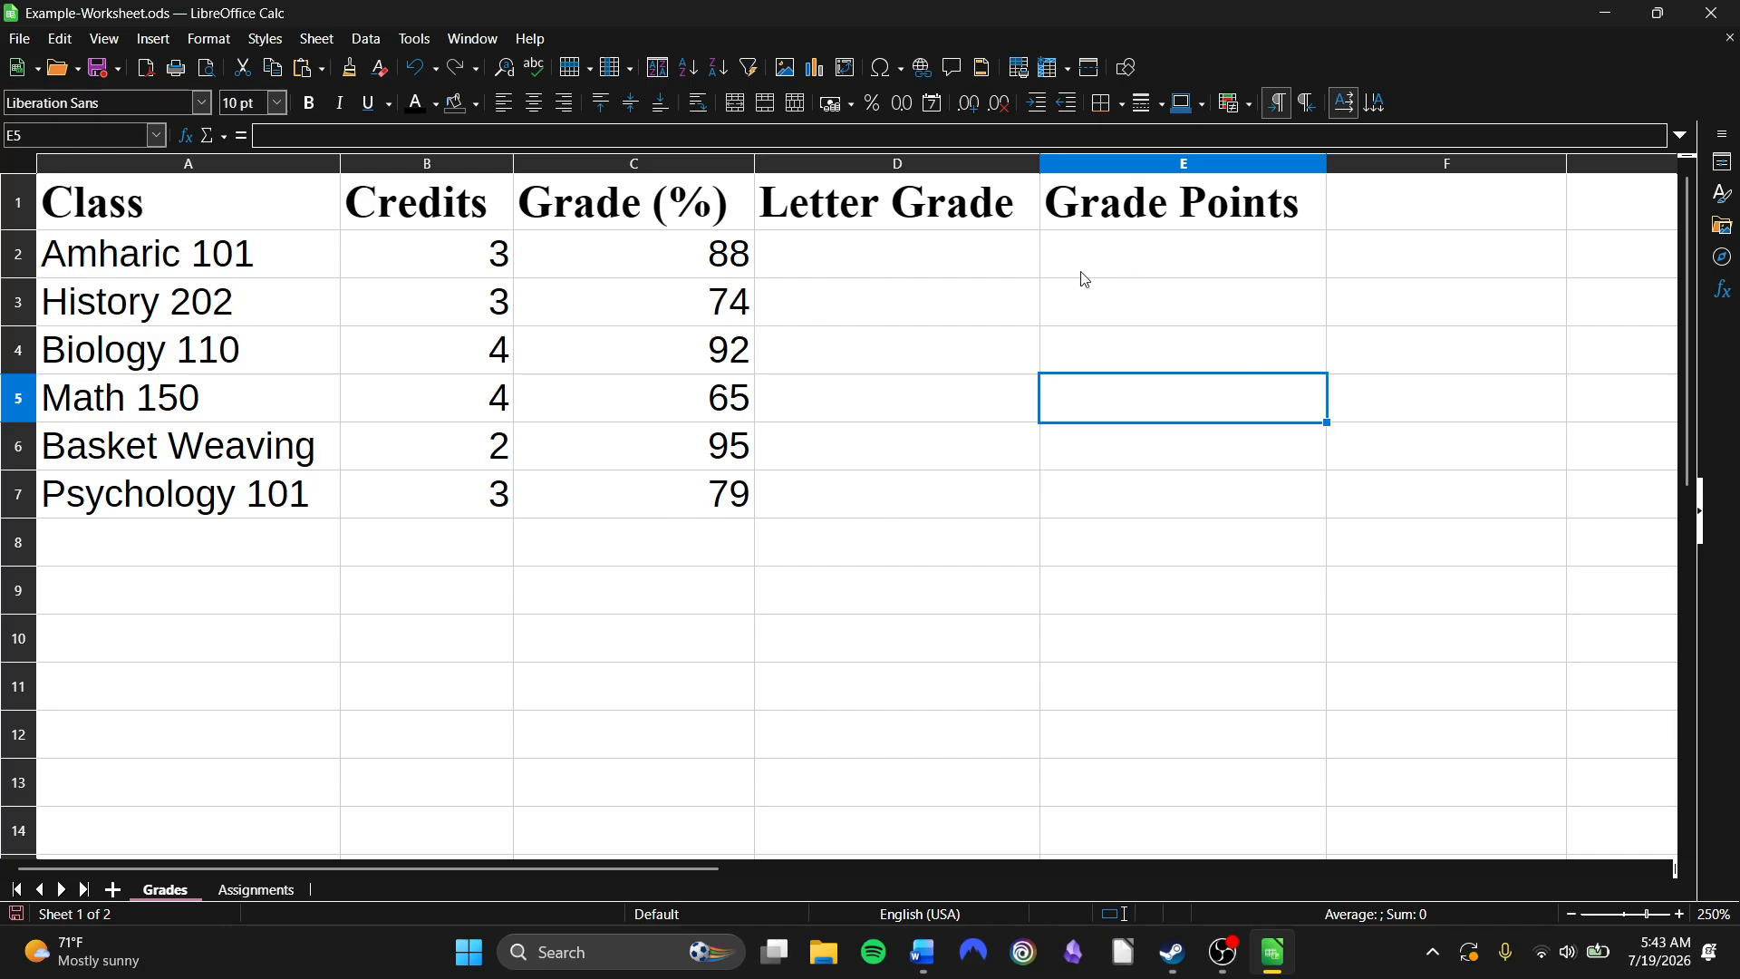
left_click(138, 265)
left_click(270, 358)
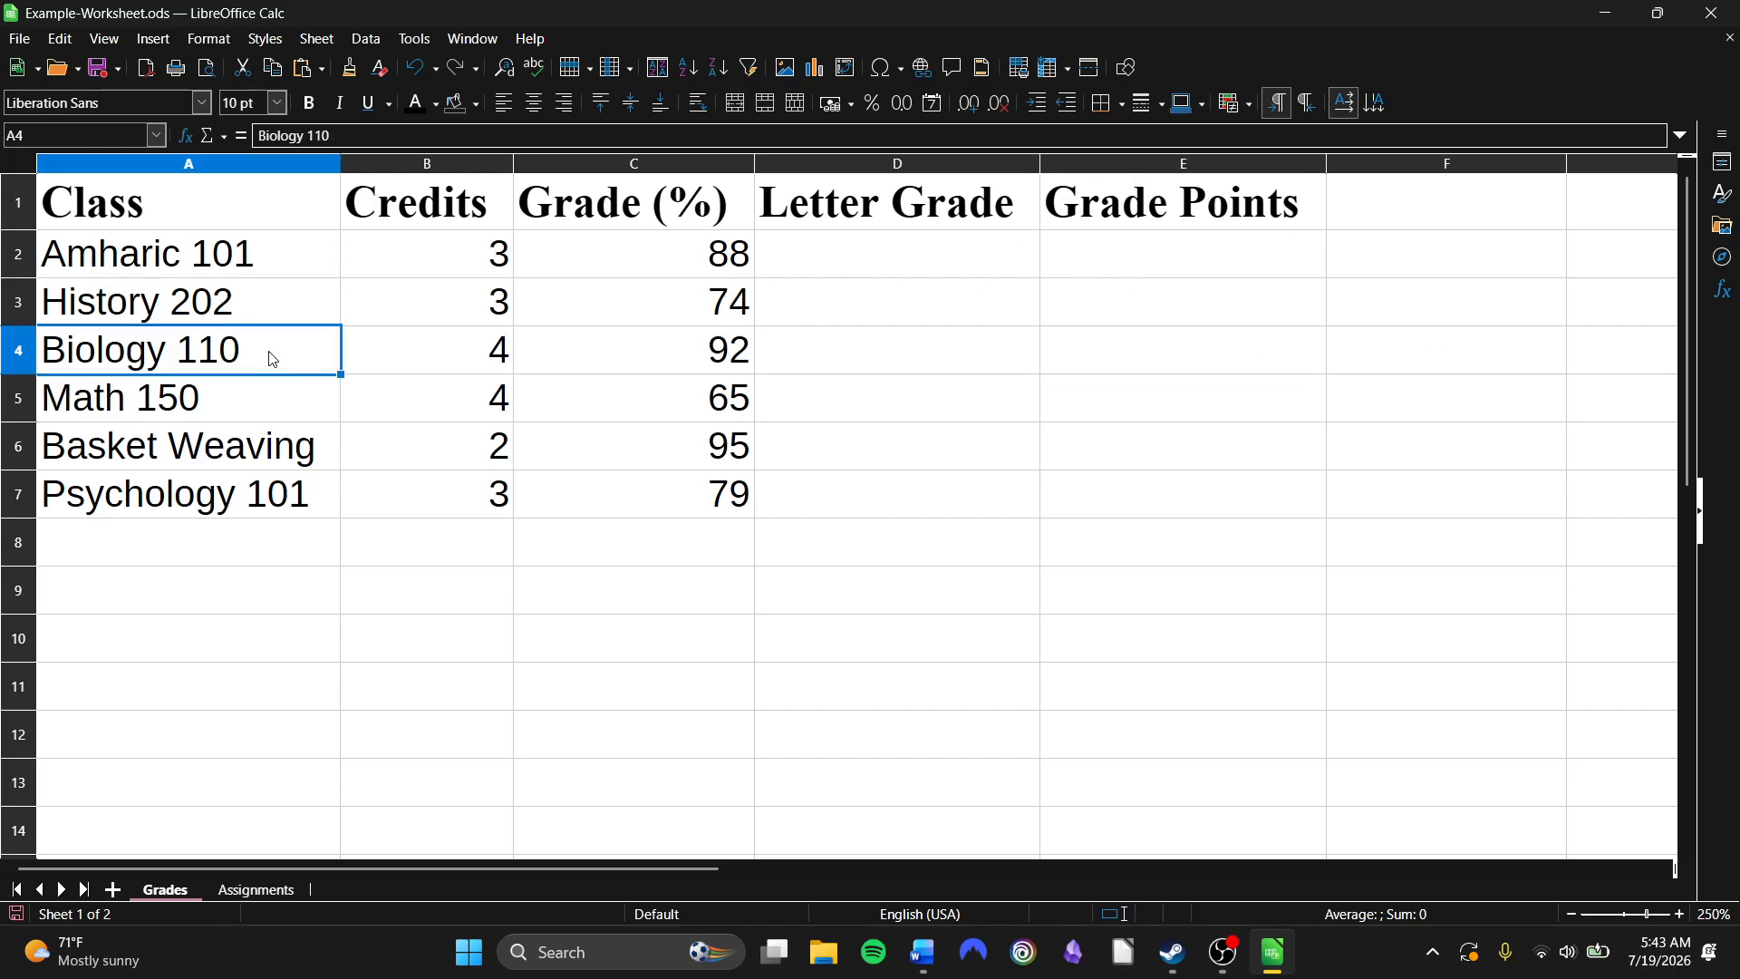
left_click(225, 163)
left_click(279, 203)
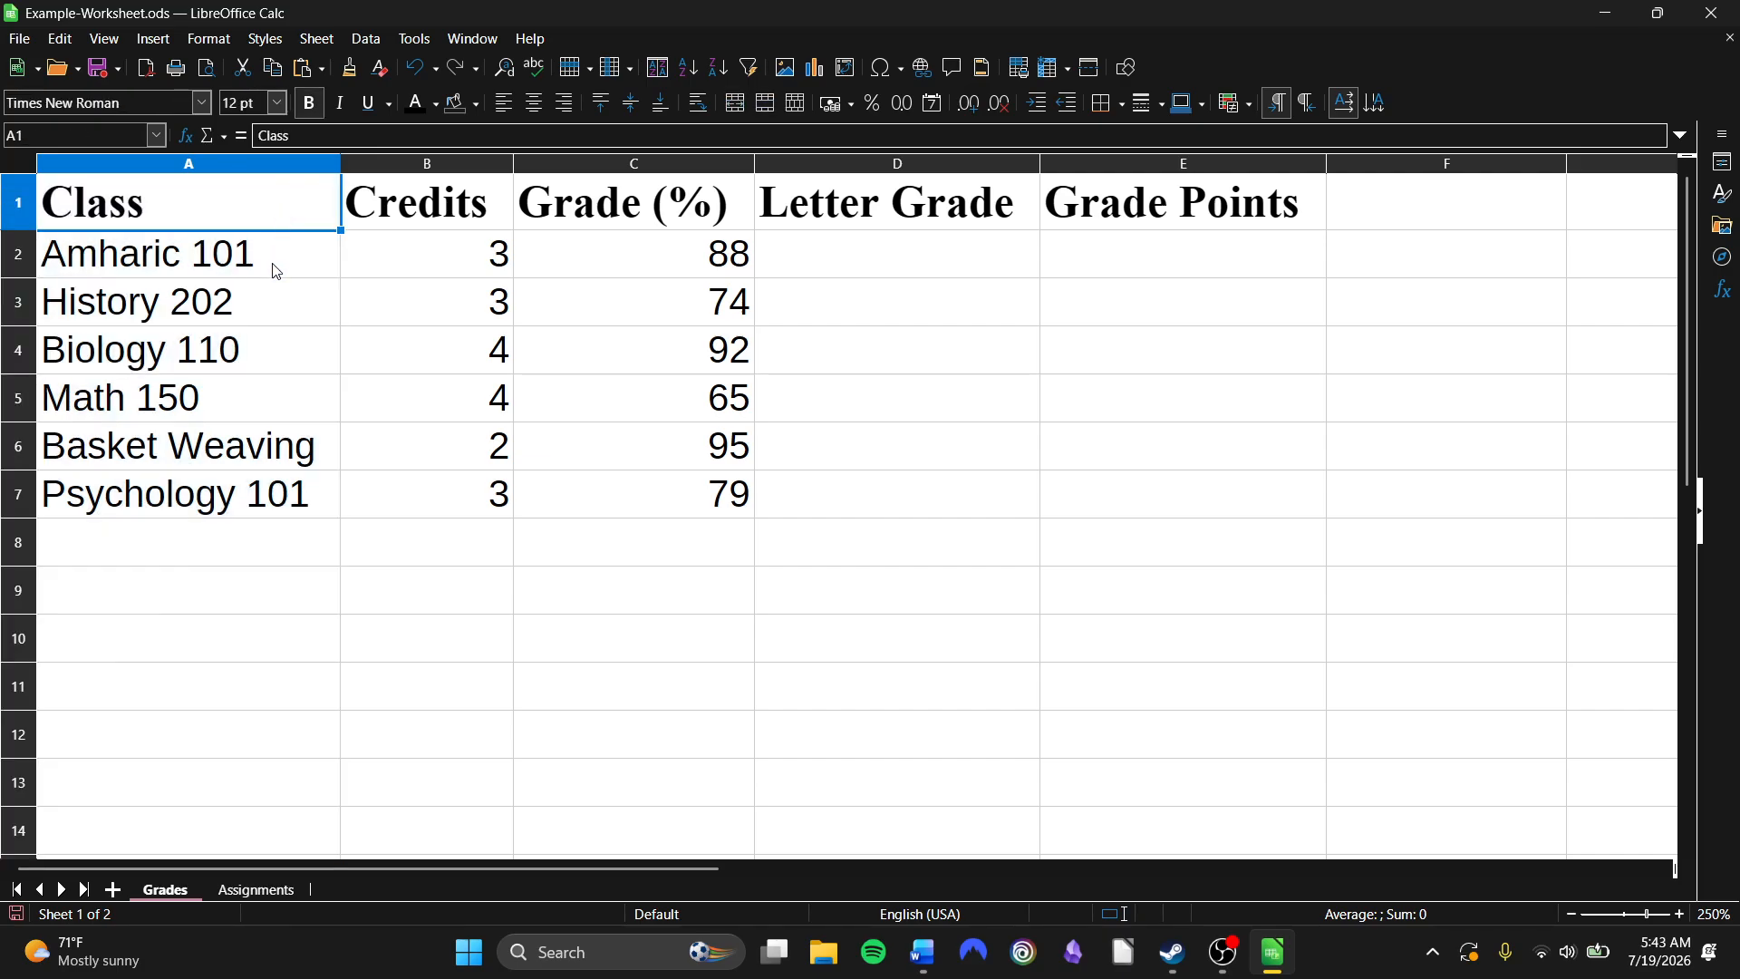
left_click(276, 271)
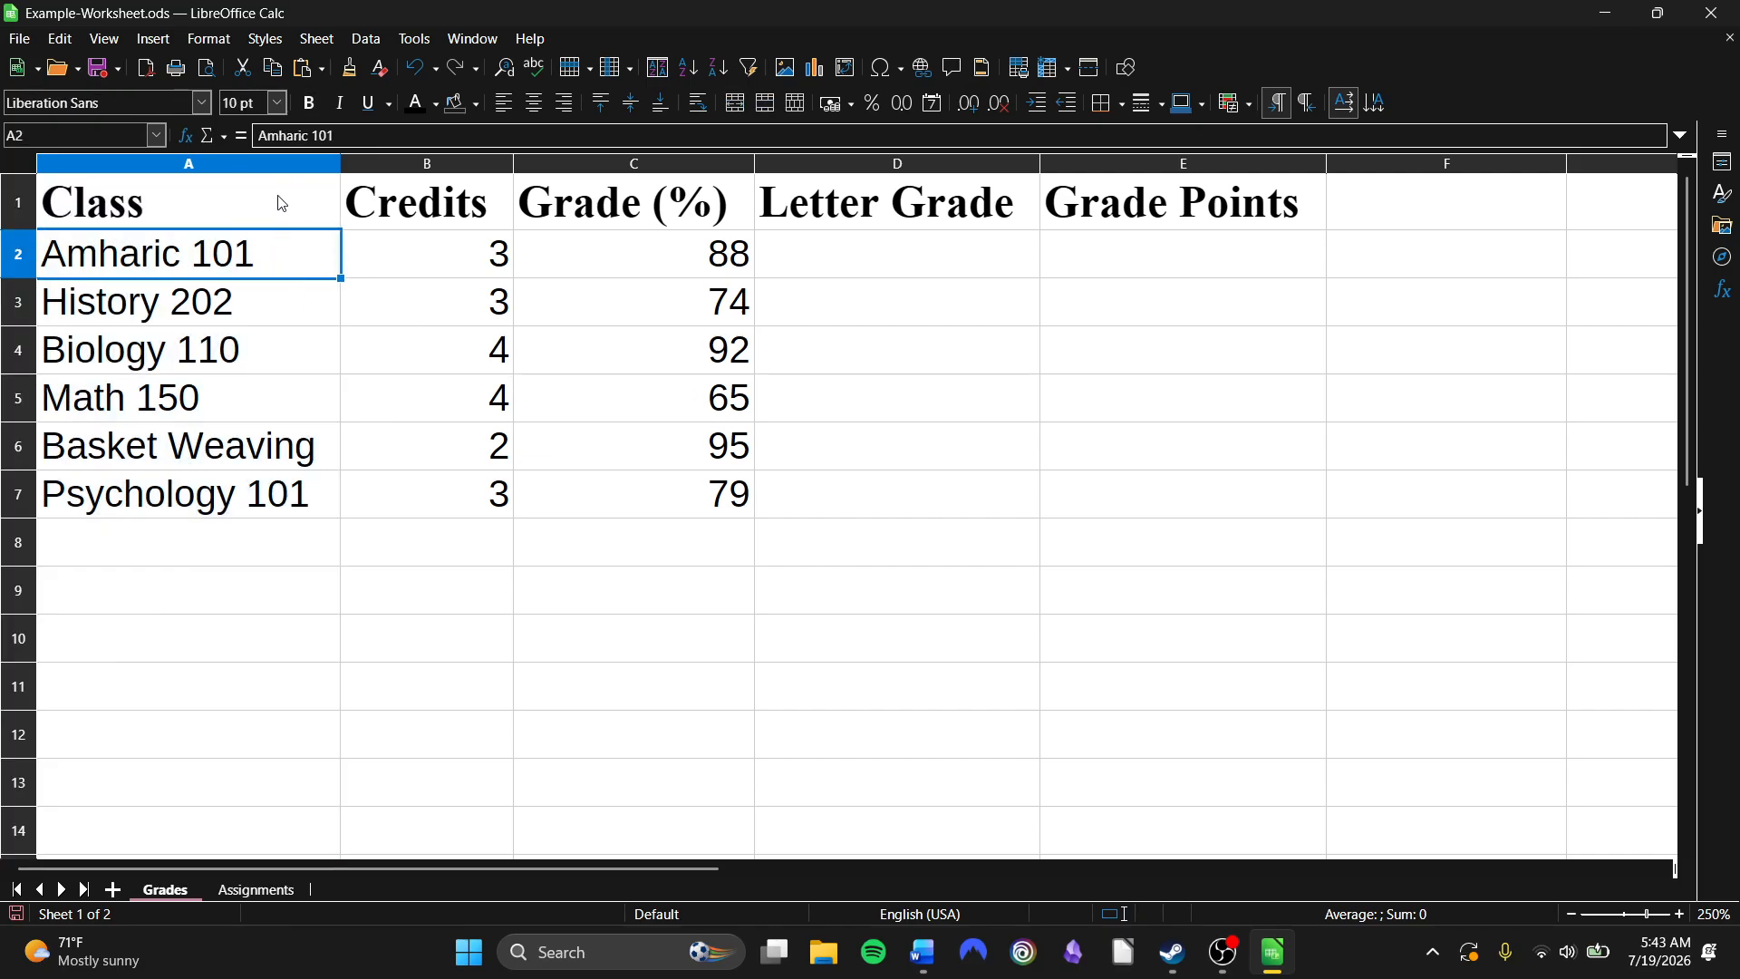
Fill the header cells A1:E1 with a light pink background color.
left_click_drag(281, 203, 1190, 190)
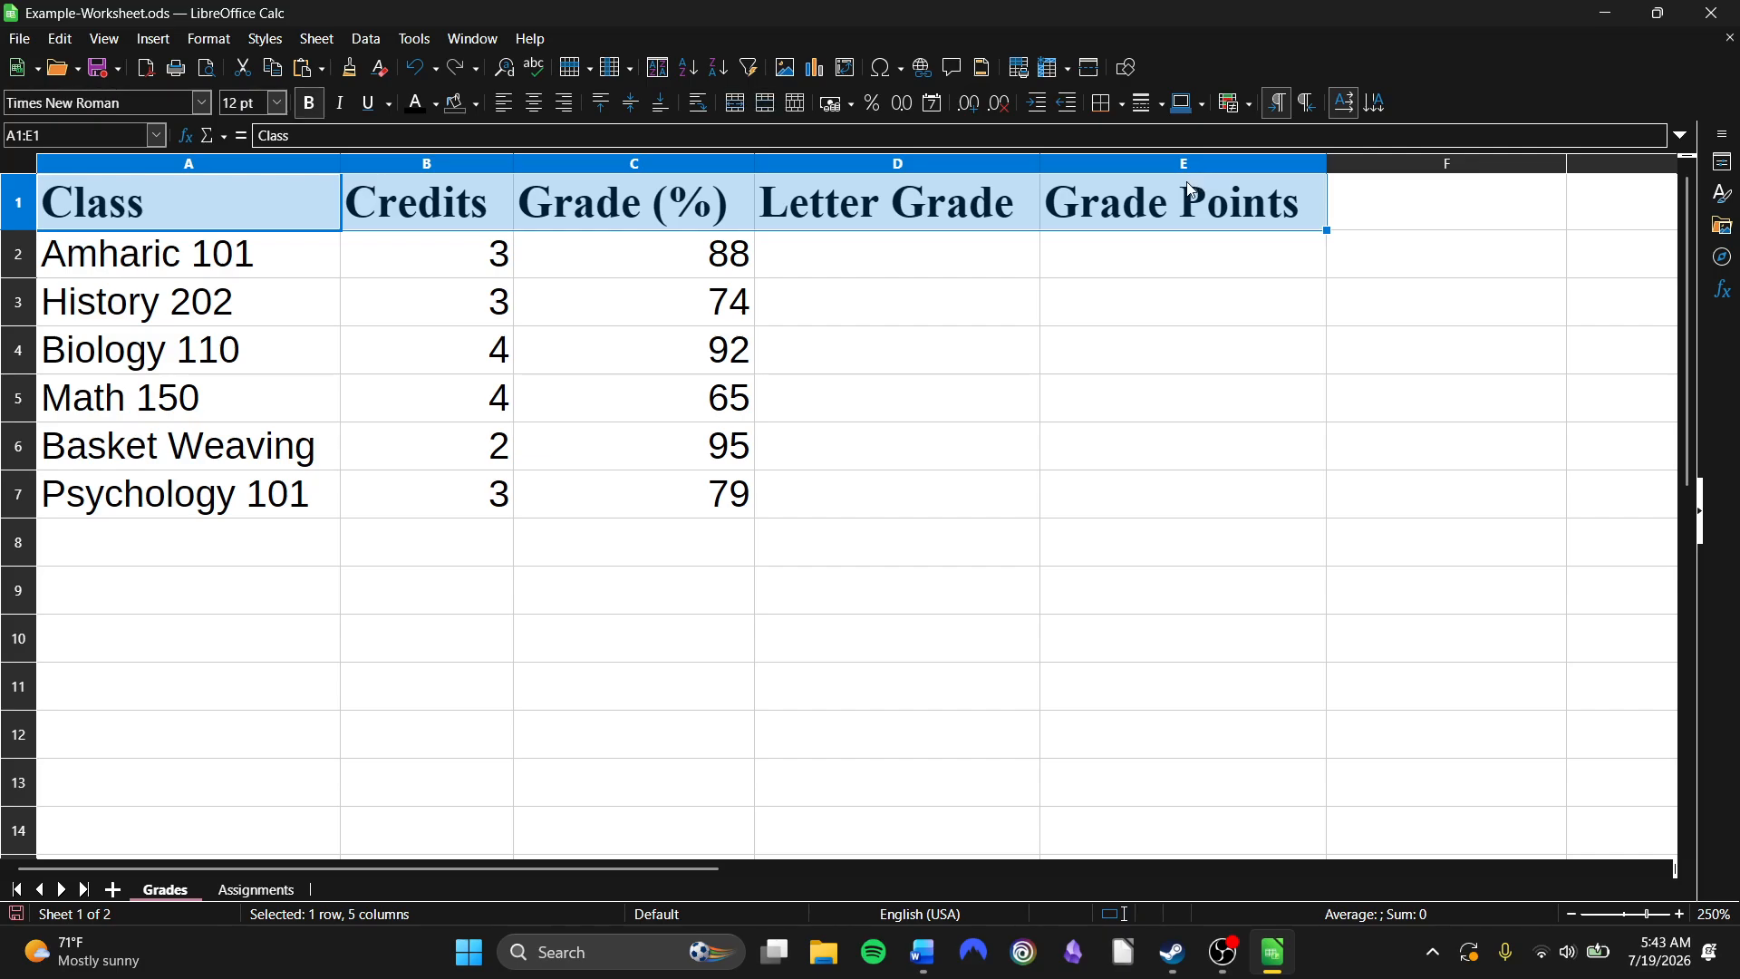
left_click(473, 104)
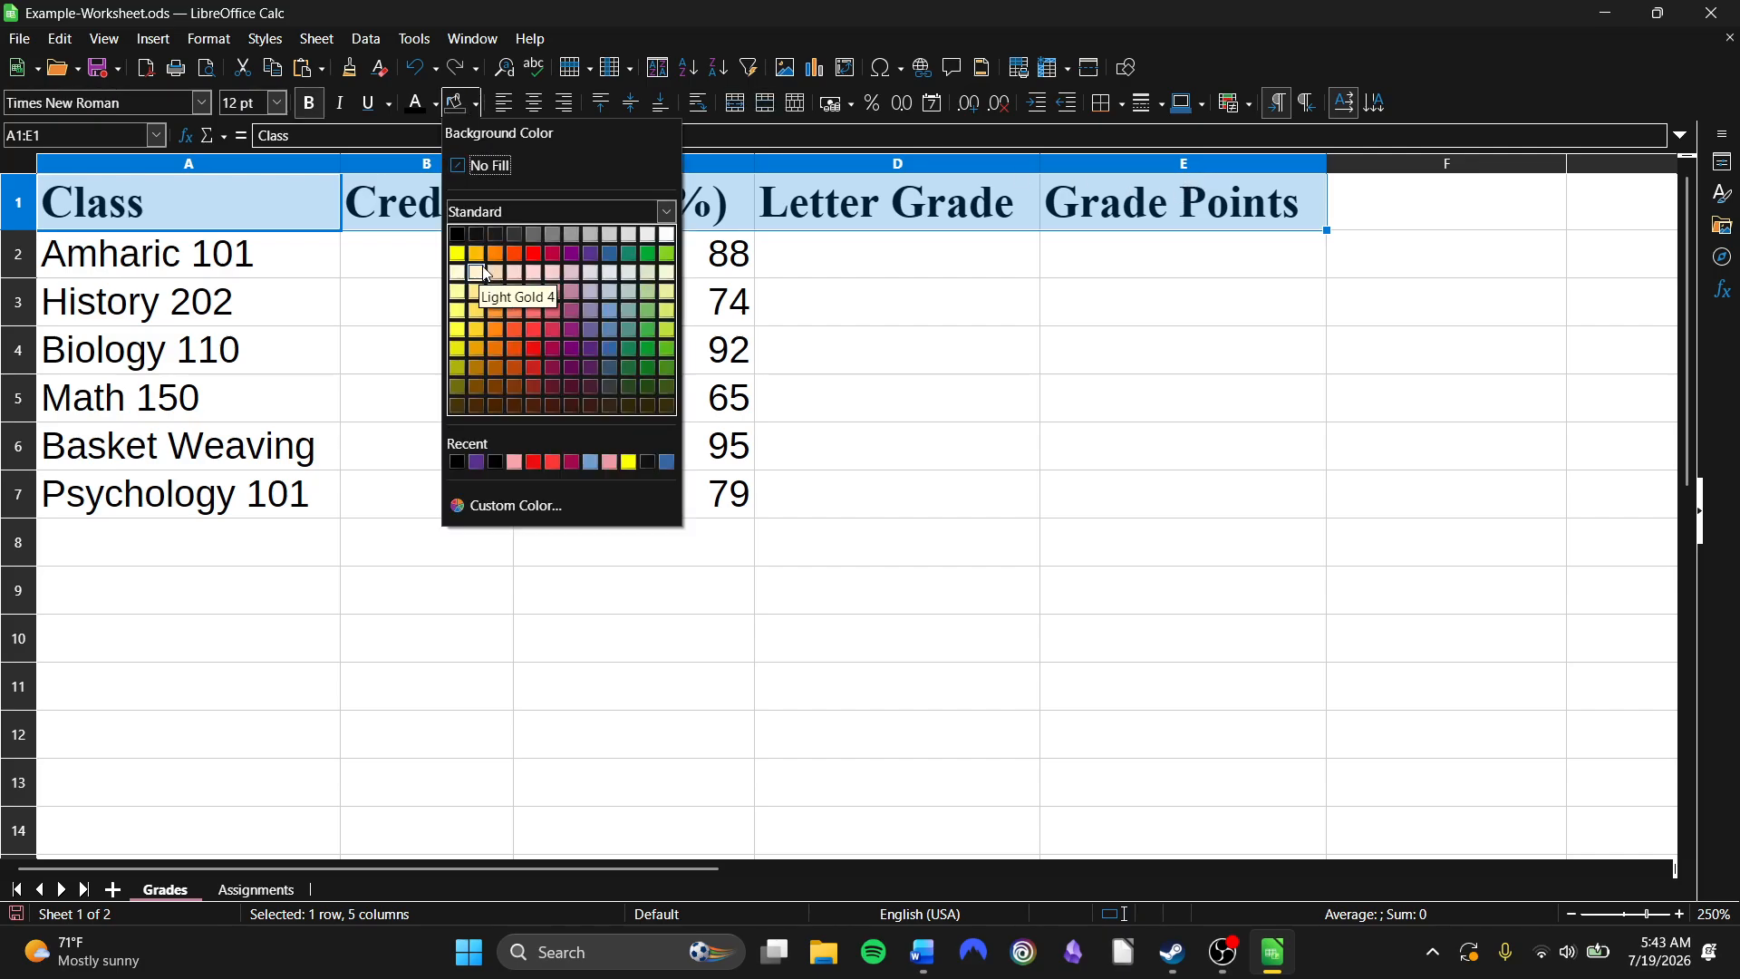
left_click(560, 271)
left_click(868, 306)
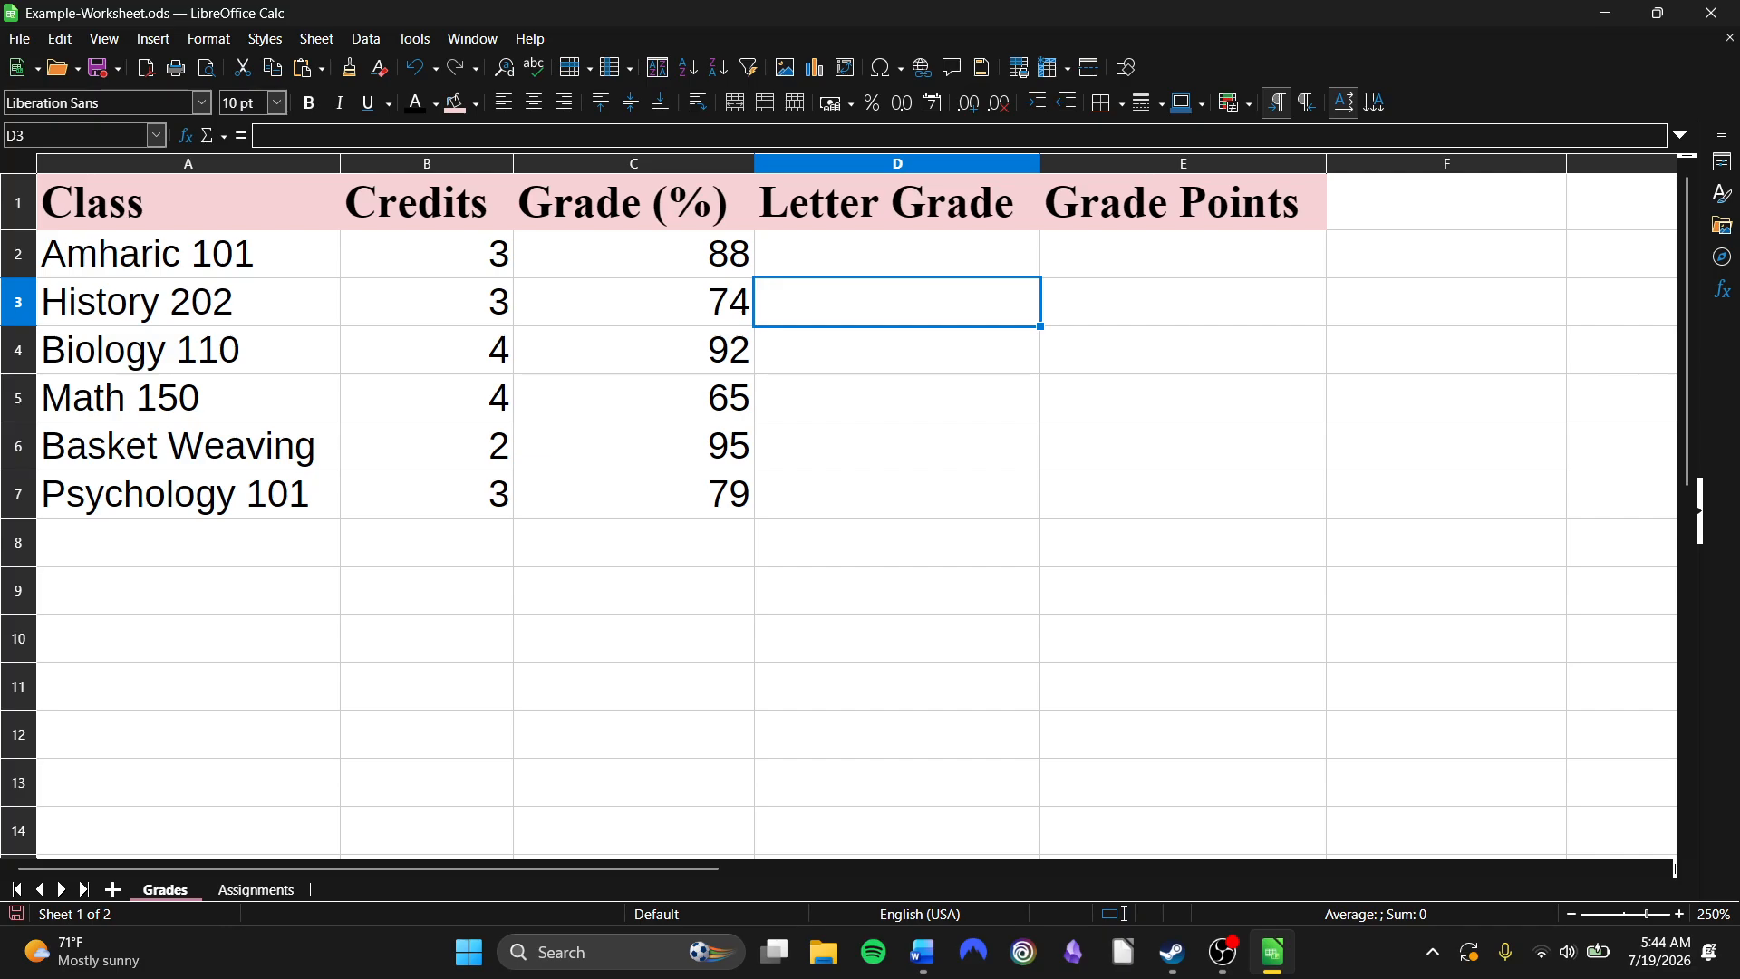
left_click(985, 338)
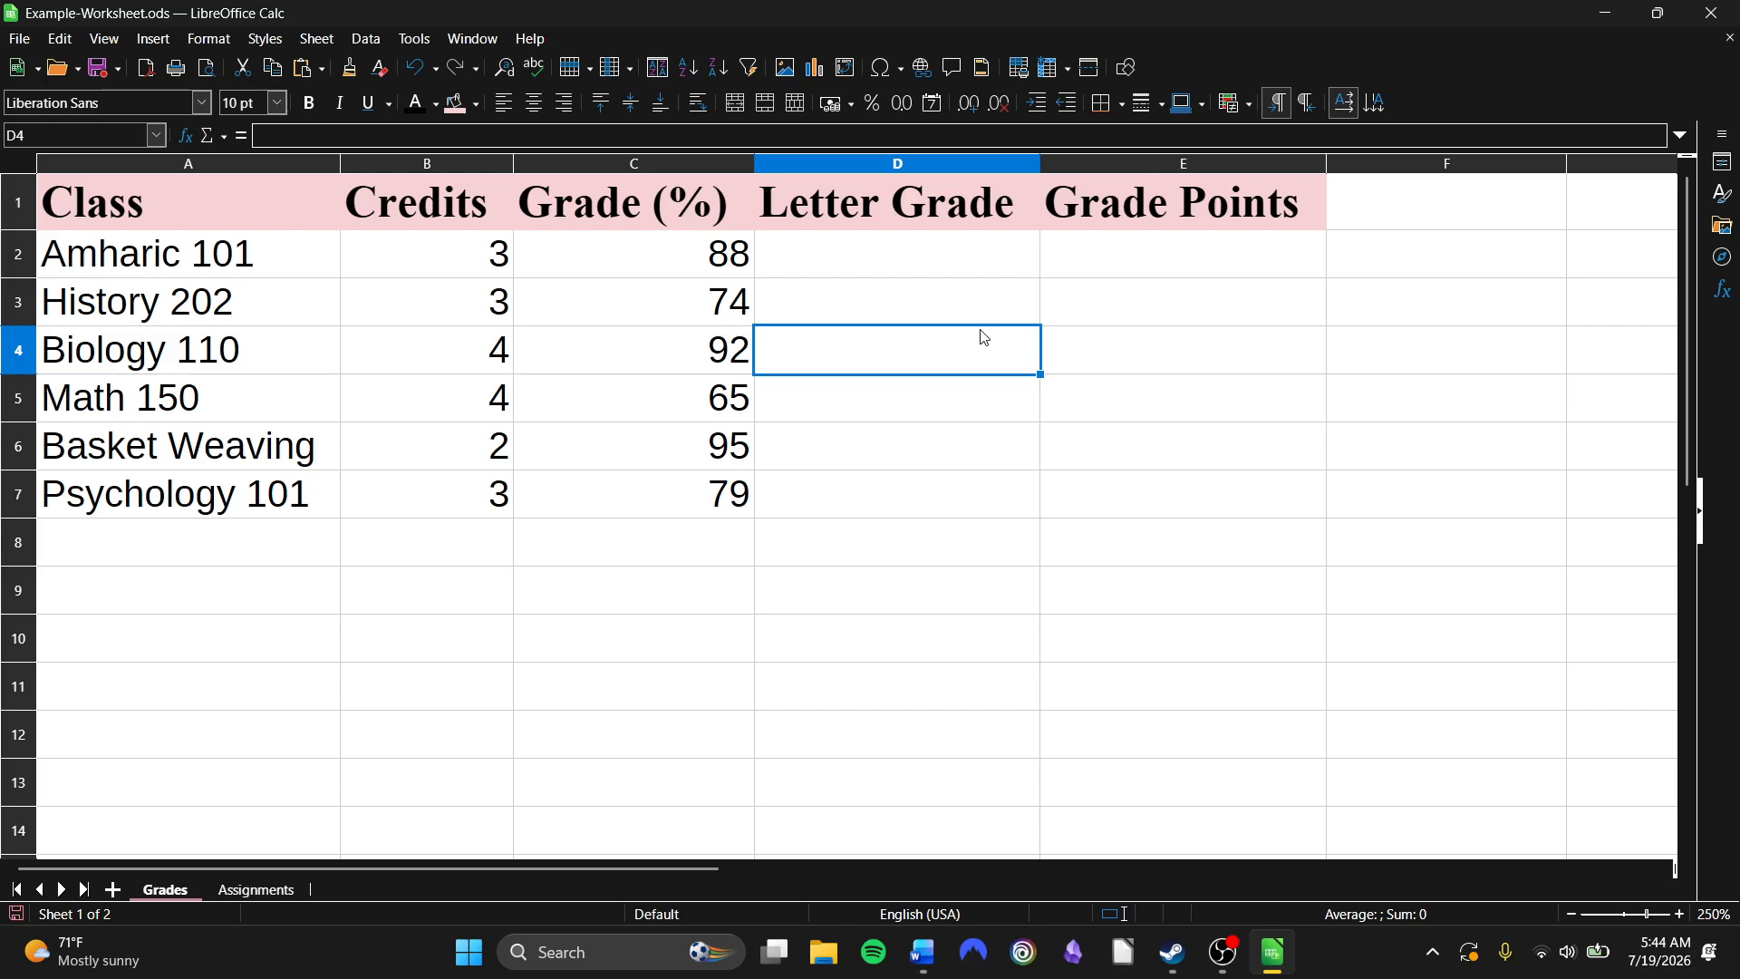
left_click_drag(1002, 262, 920, 470)
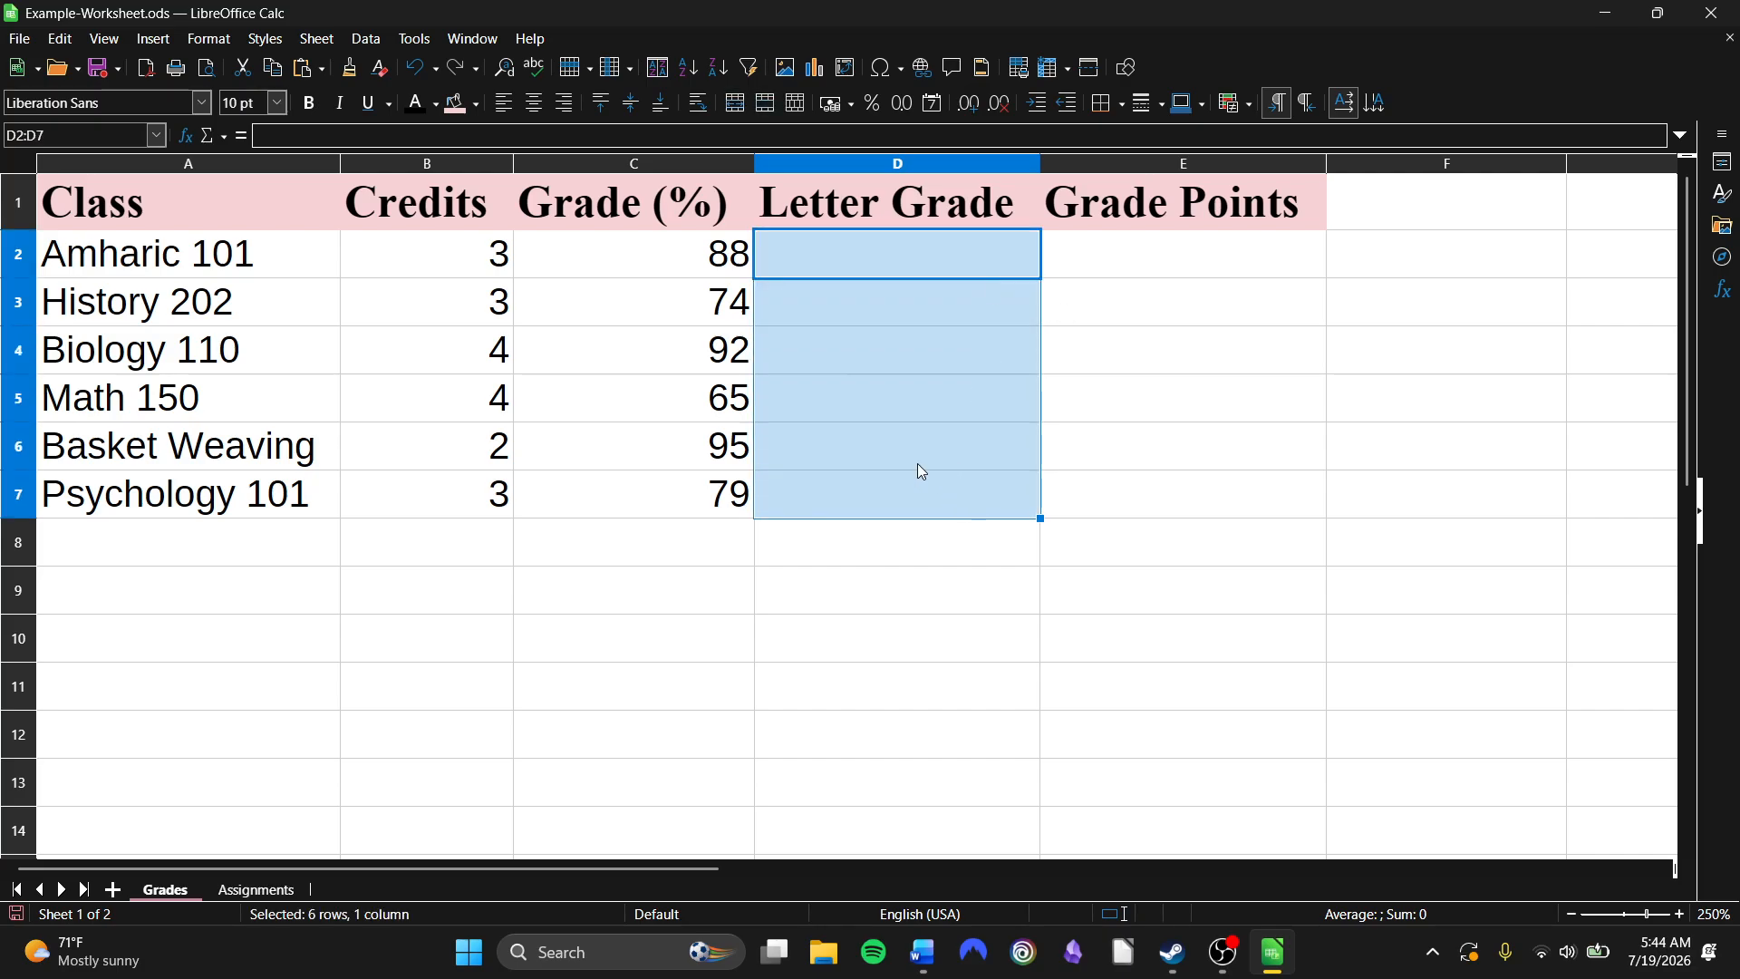
left_click(573, 348)
Paste the letter-grade formula =IF(C2>=90,"A",IF(C2>=80,"B",IF(C2>=70,"C",IF(C2>=60,"D","F")))) into cell D2 and commit it without any extra cell reference.
key("alt+Tab")
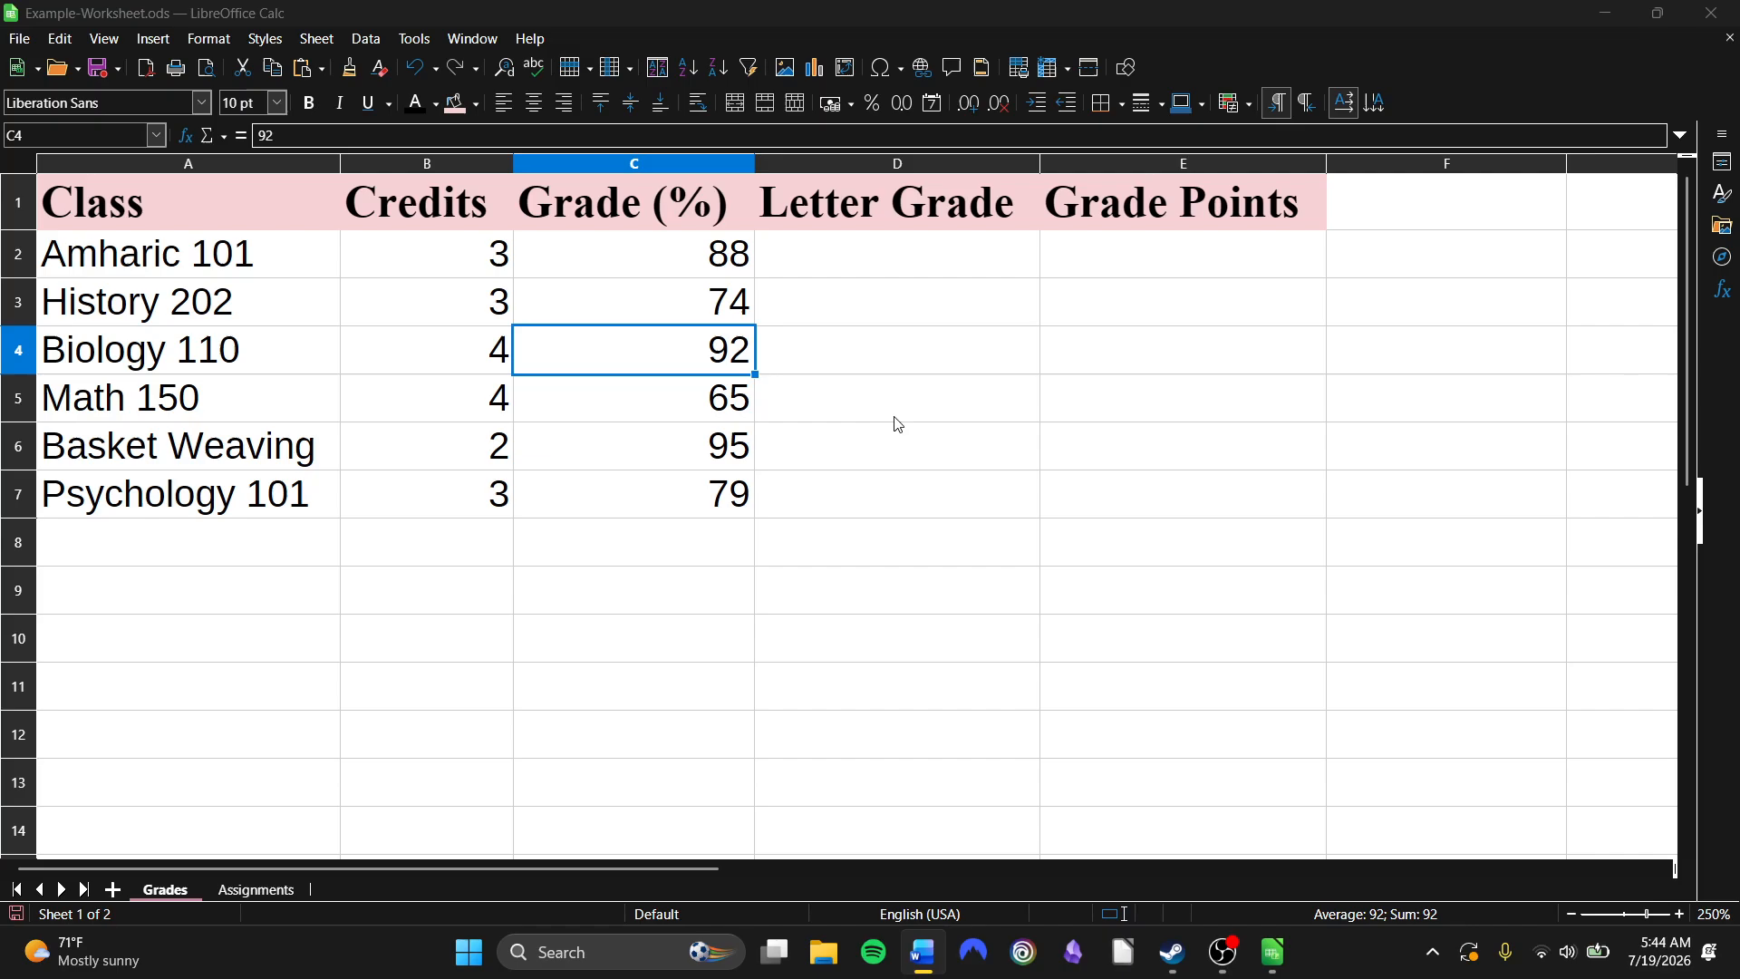
left_click(928, 268)
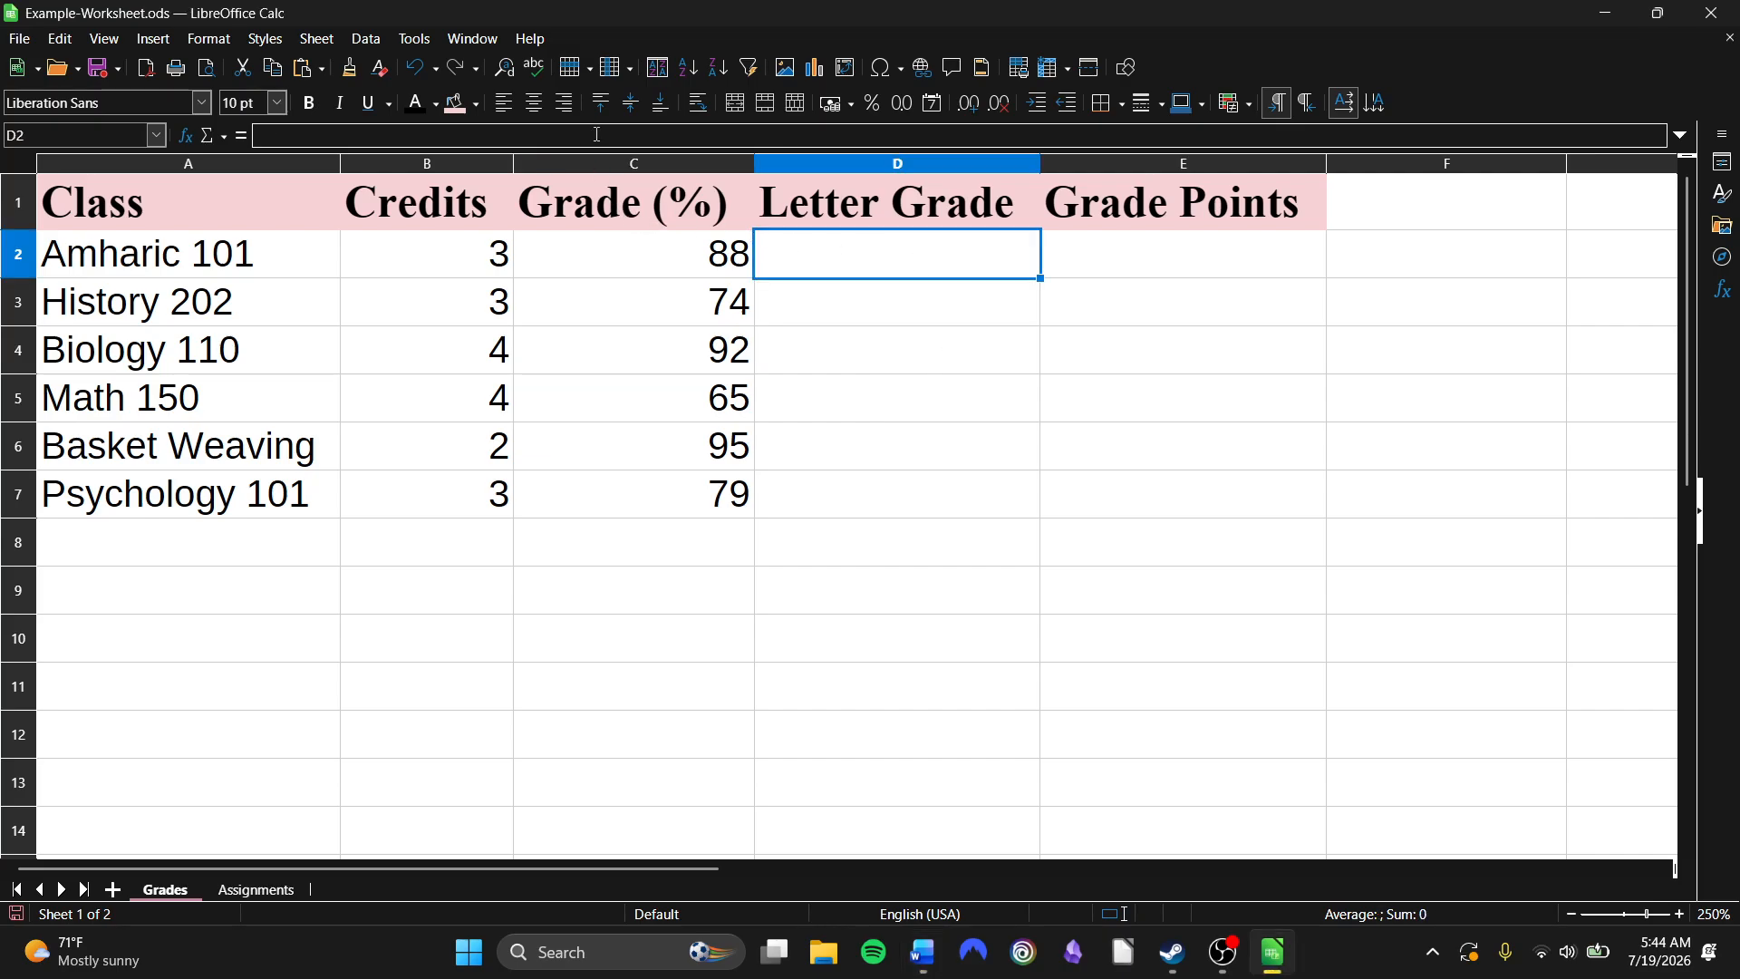
left_click(597, 135)
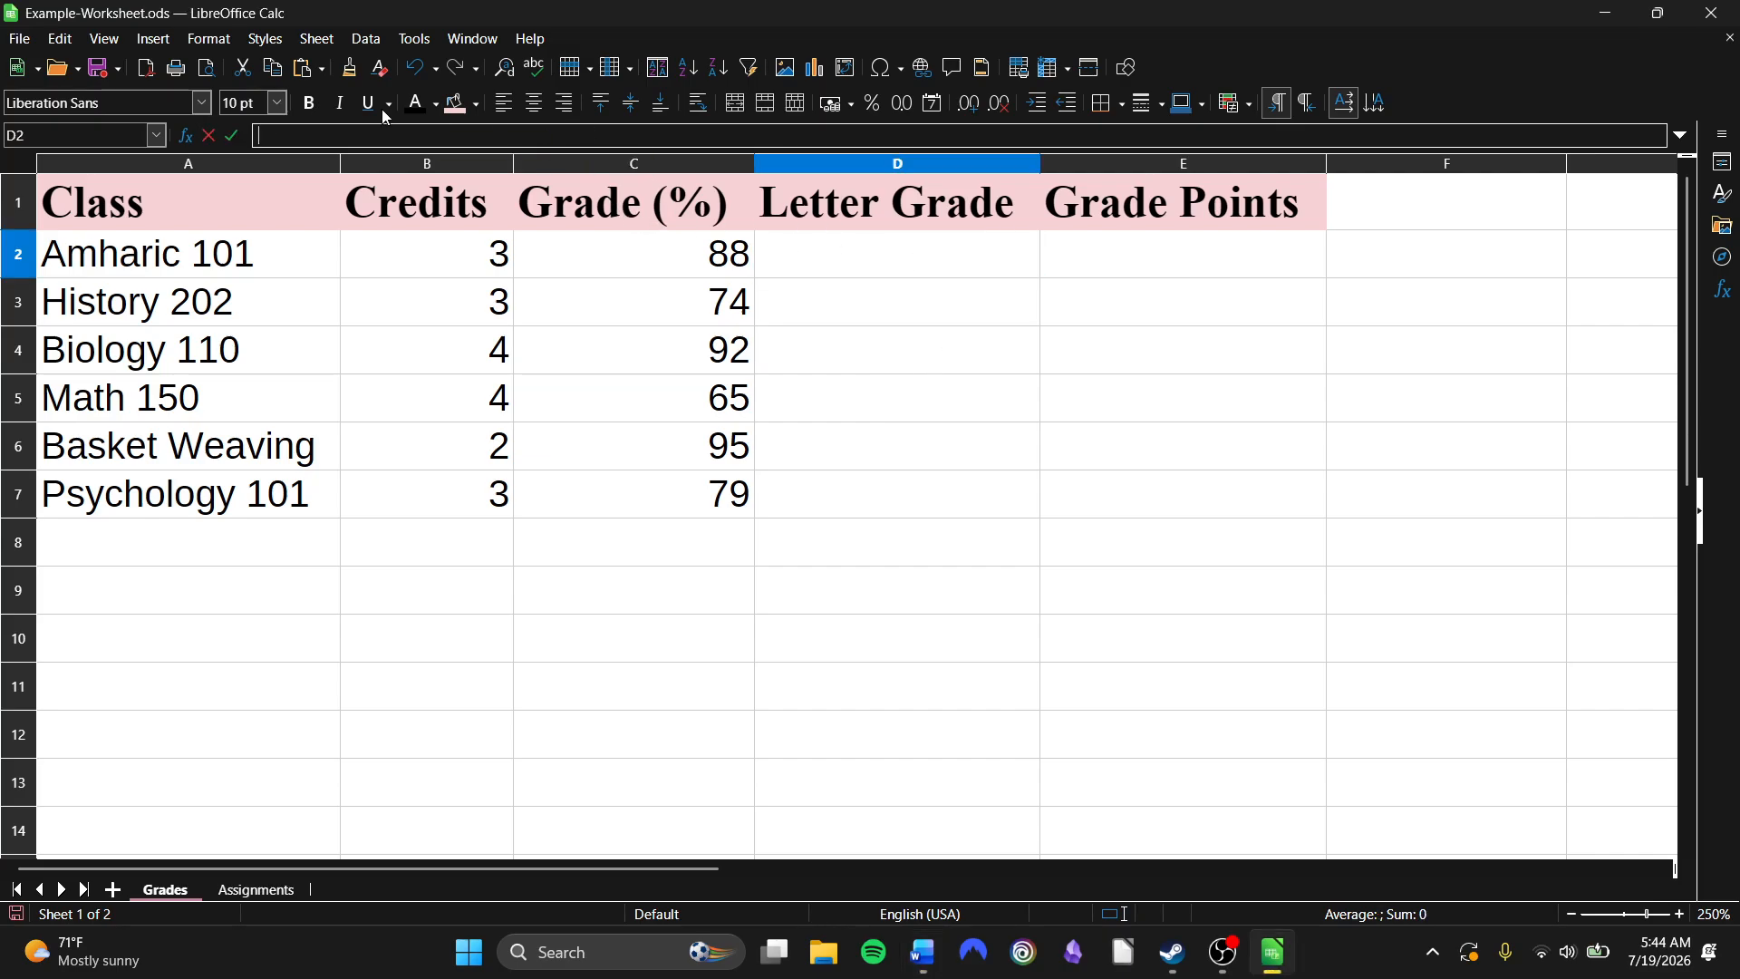
left_click(305, 68)
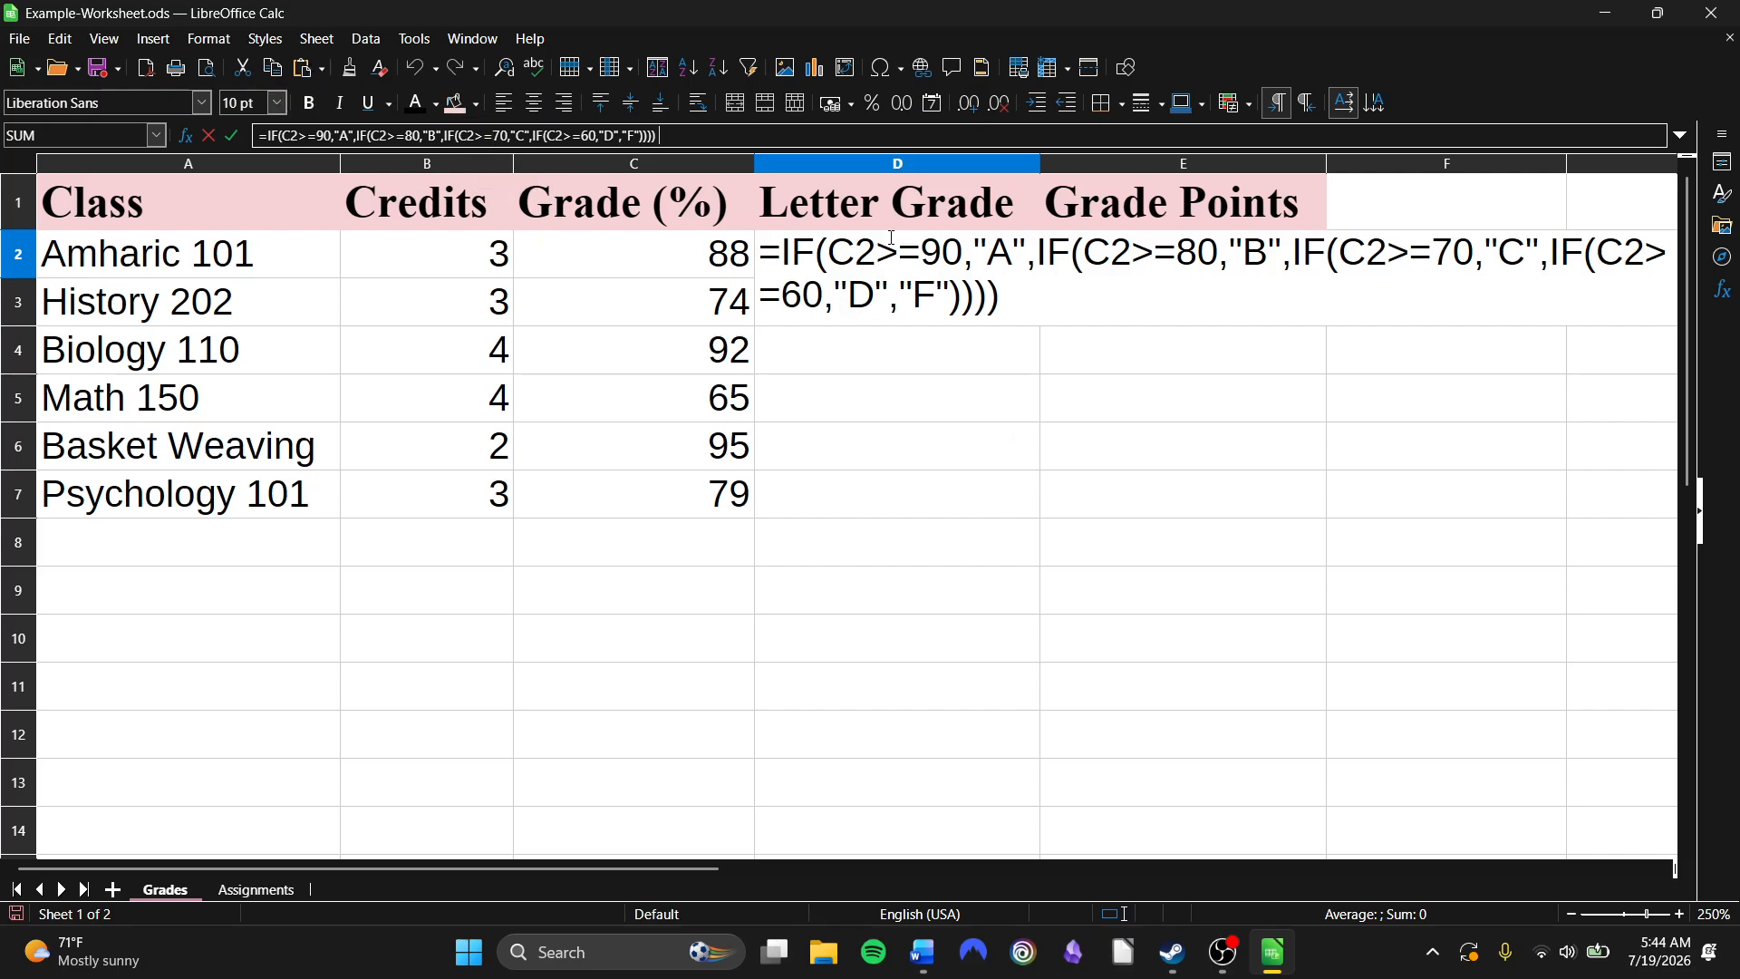
left_click(1128, 366)
left_click(979, 435)
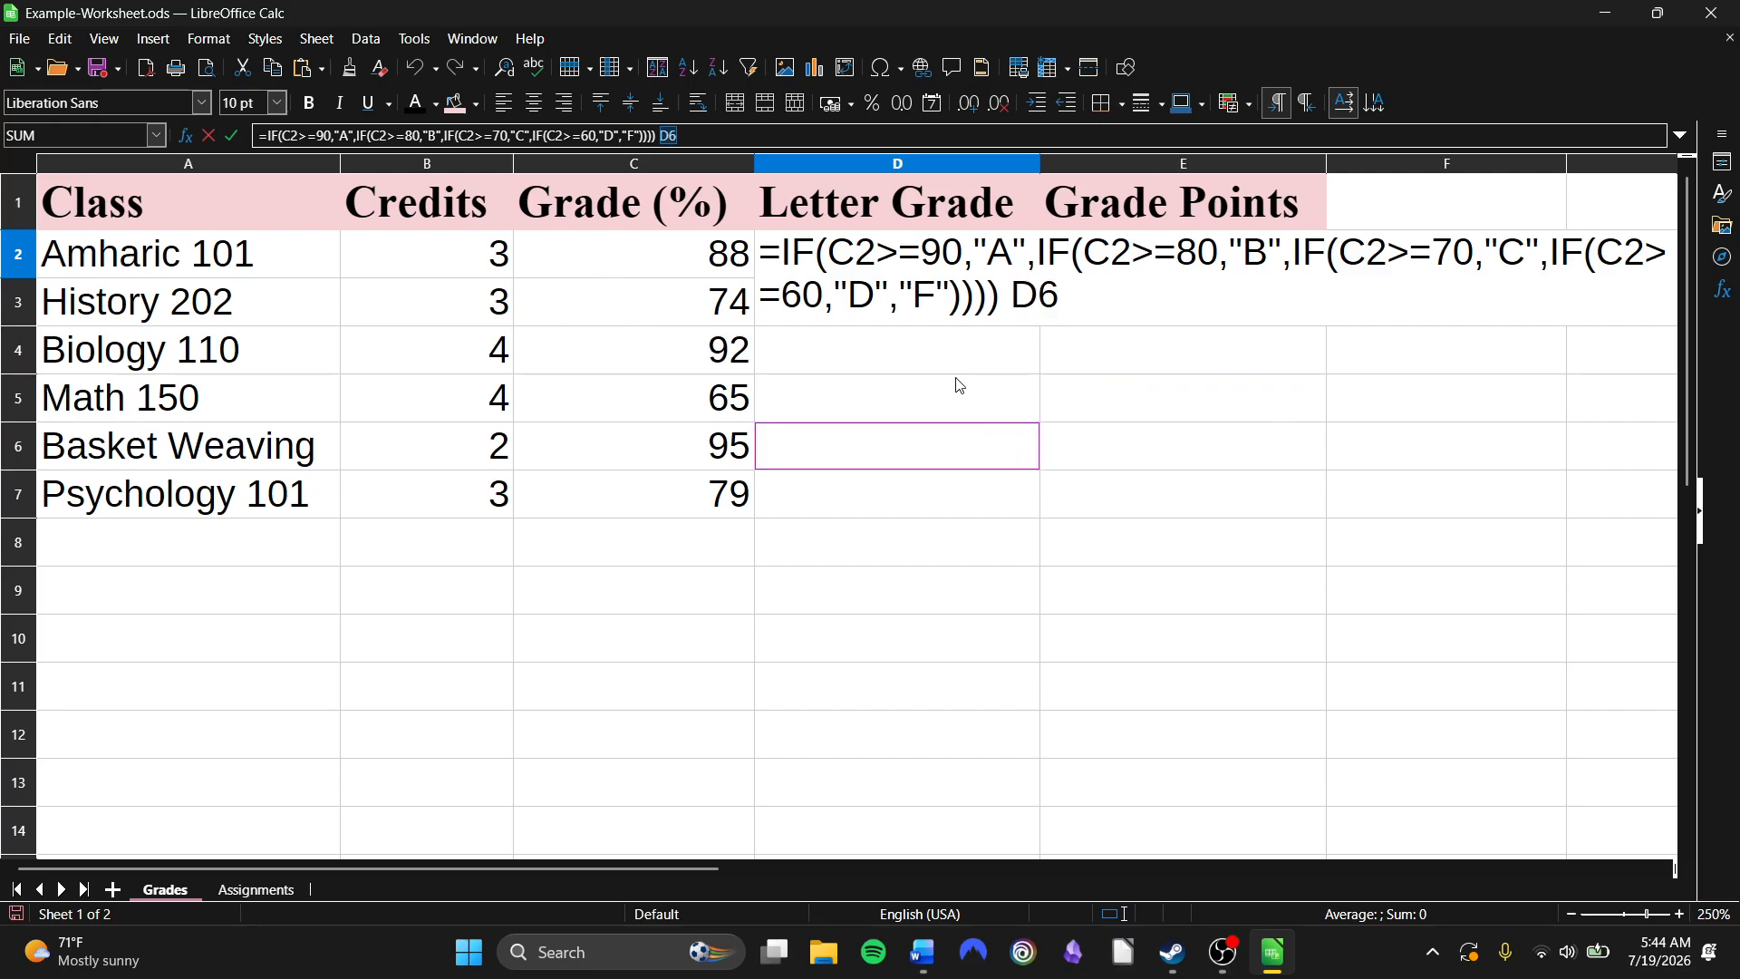
key("ctrl+z")
key("ctrl+z")
key("Return")
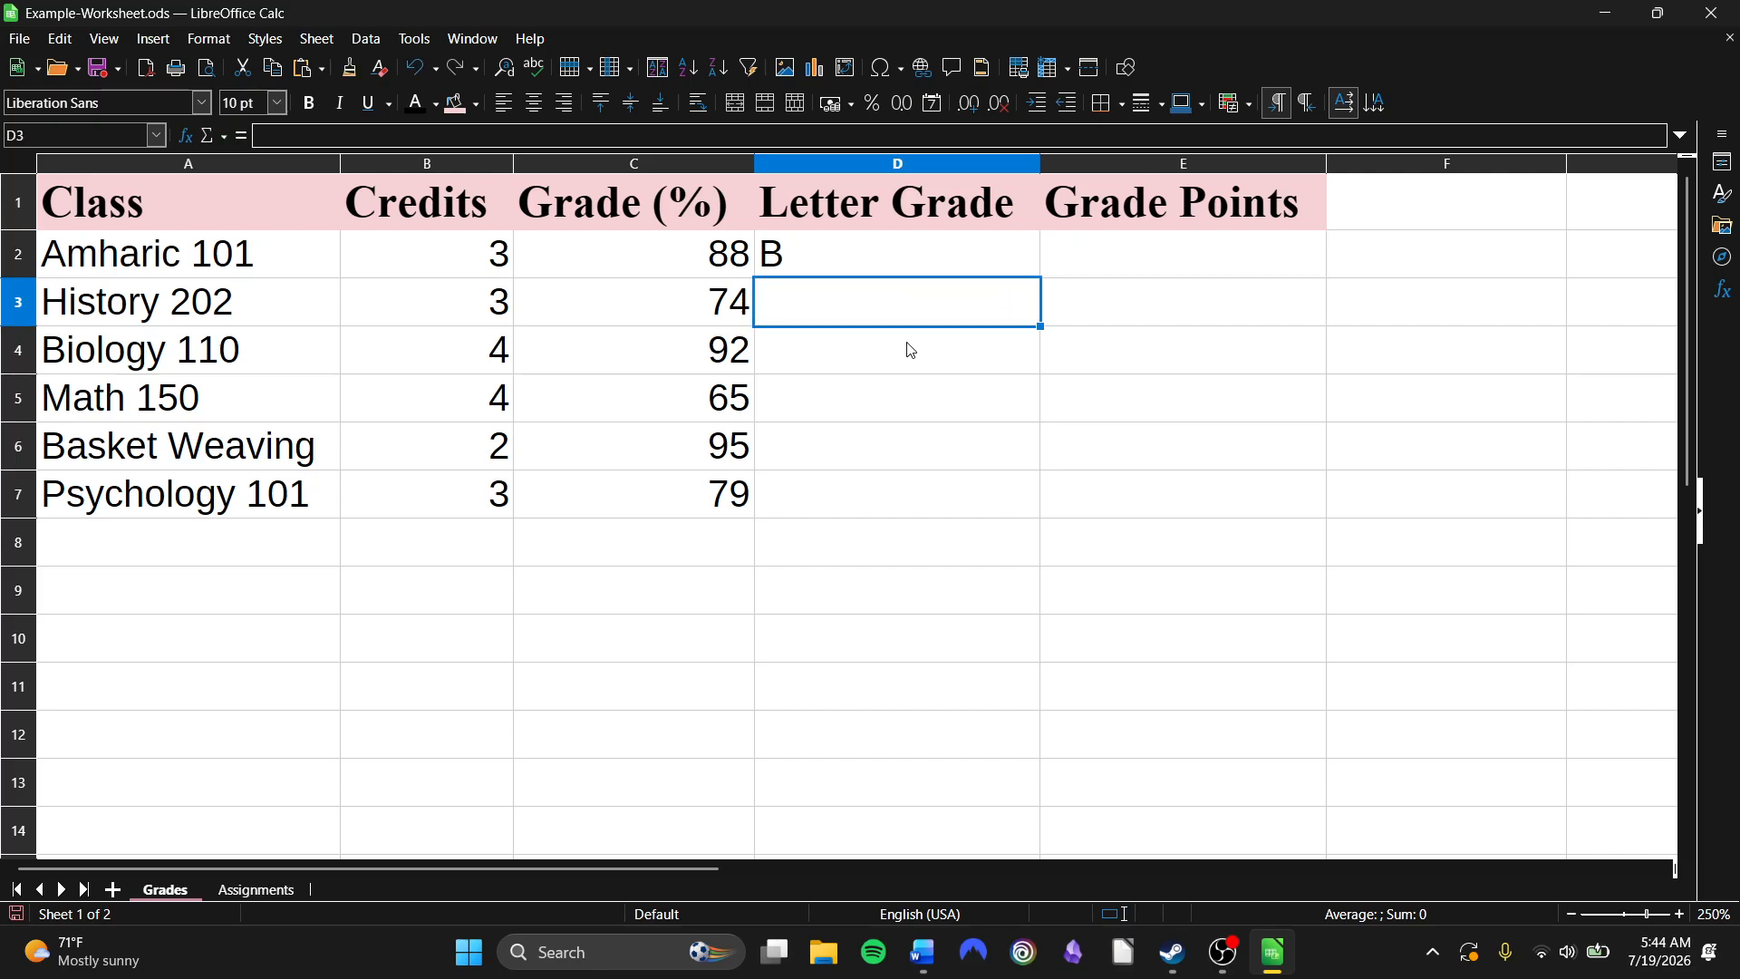
Autofill the letter-grade formula from D2 down to D7 and check the adapted formulas in the filled cells.
left_click(927, 269)
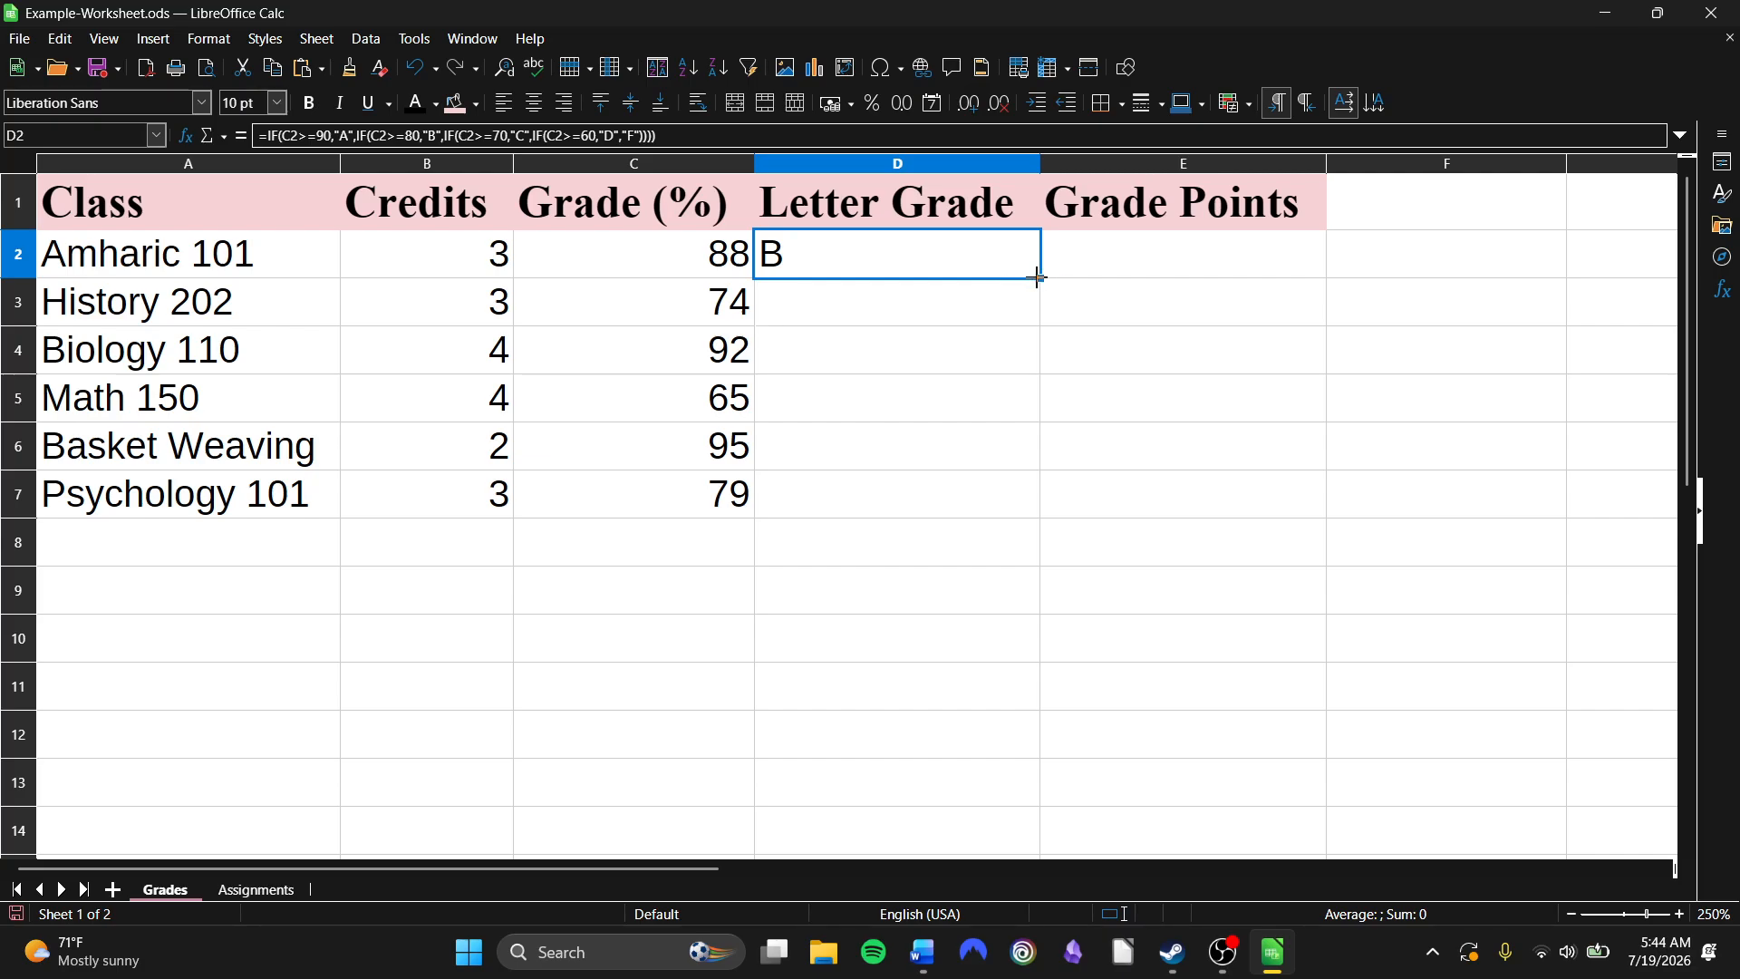
left_click_drag(1038, 276, 950, 495)
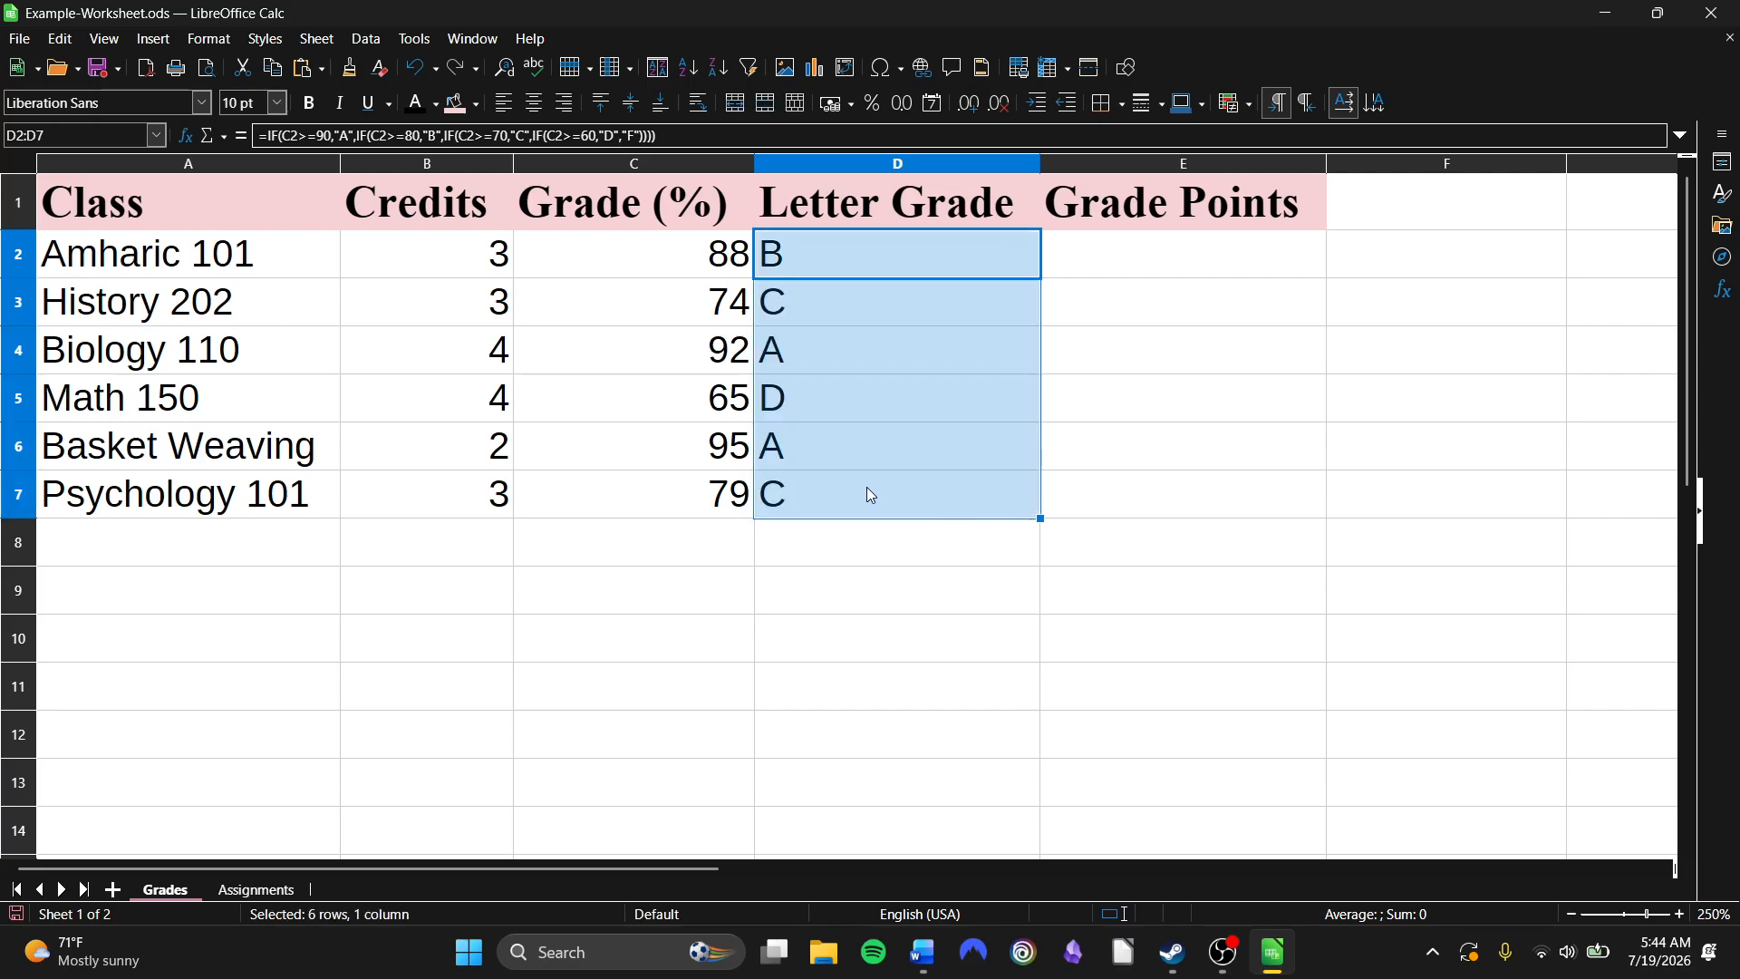
left_click(857, 292)
left_click(861, 431)
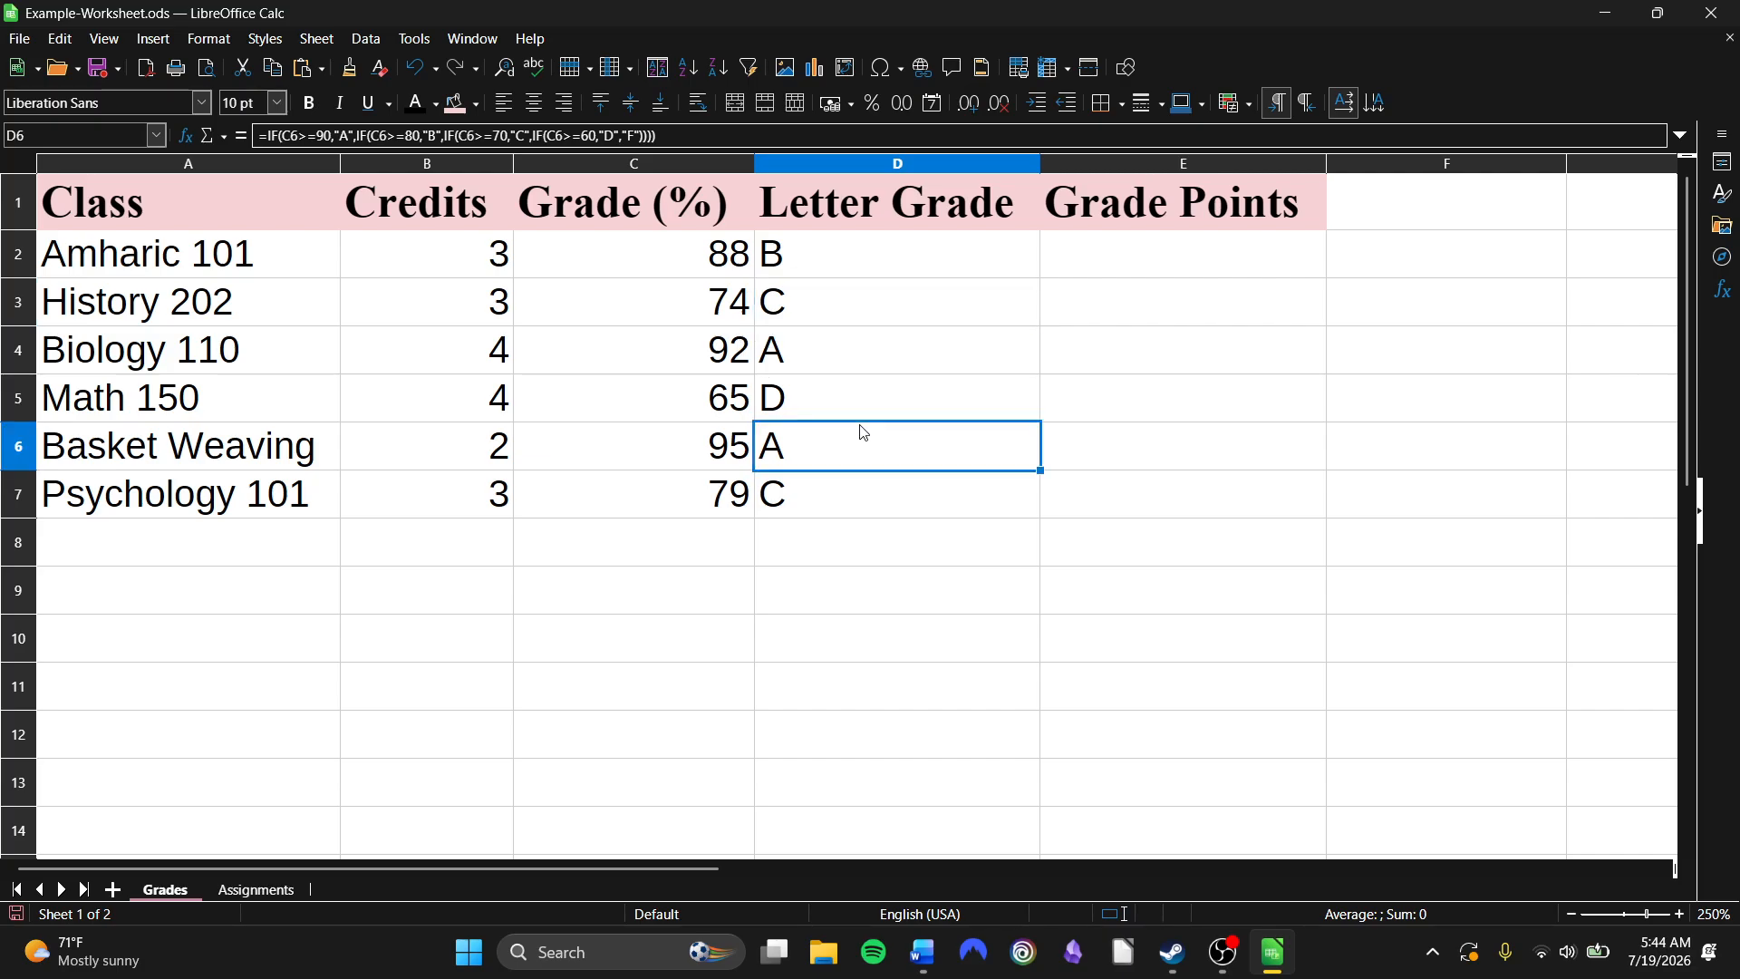
left_click(852, 373)
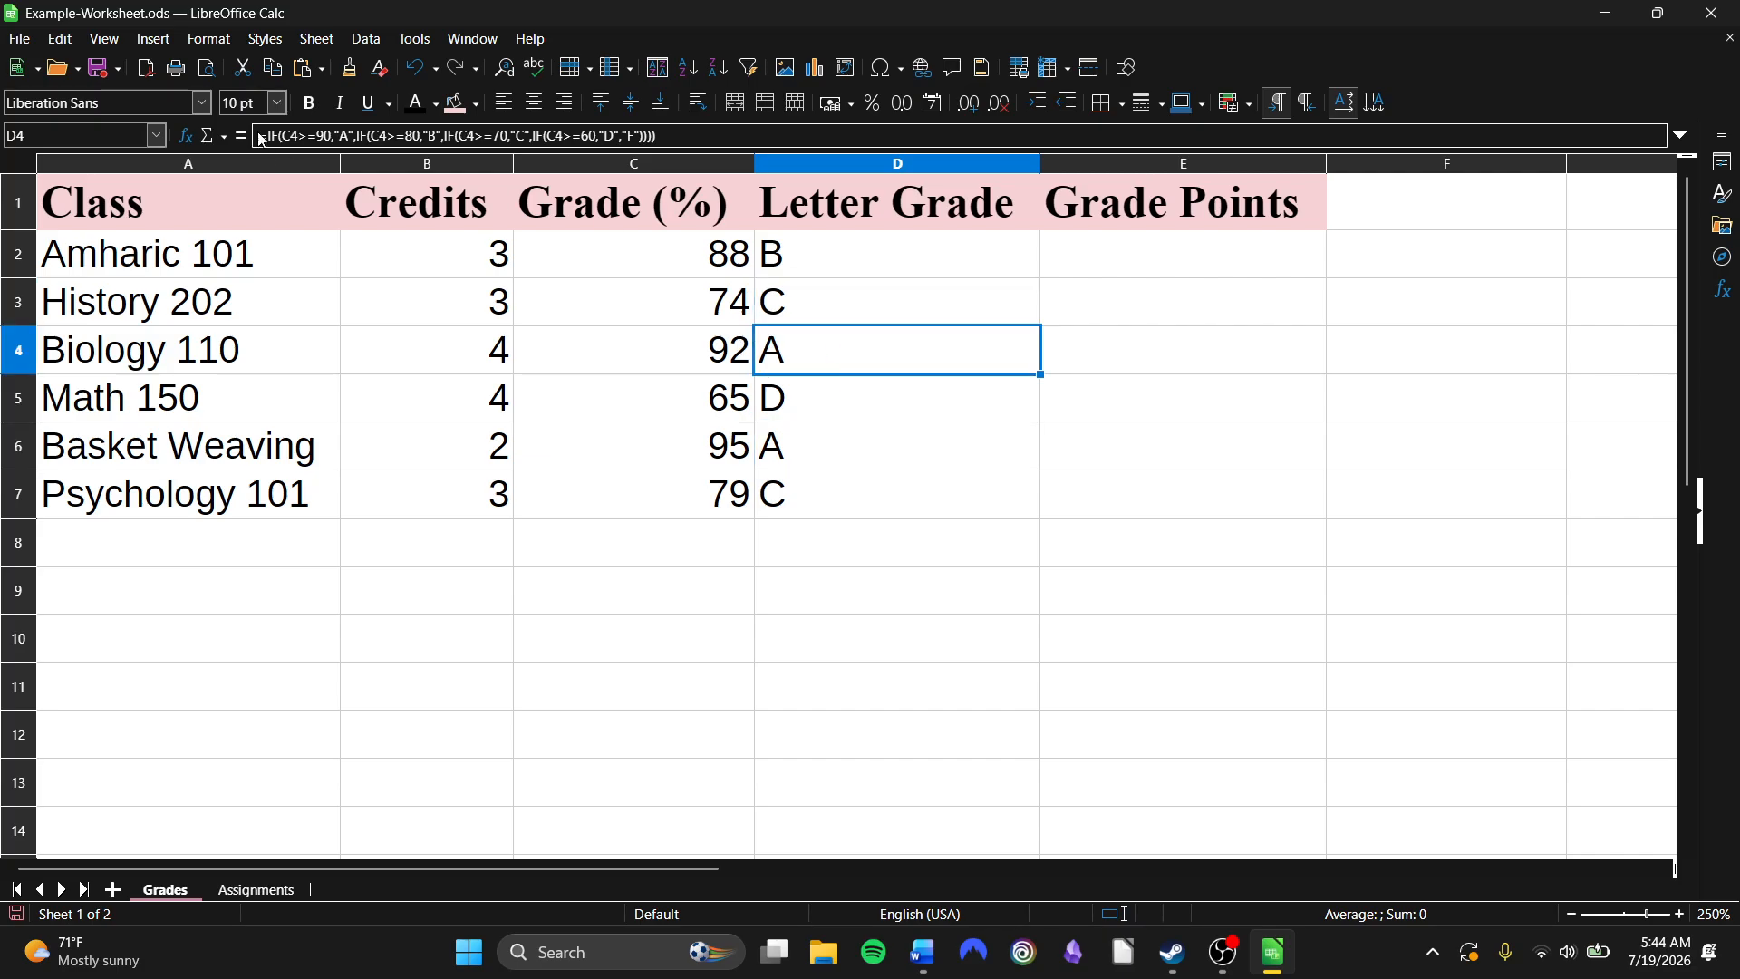
left_click(948, 264)
left_click(938, 356)
left_click(933, 502)
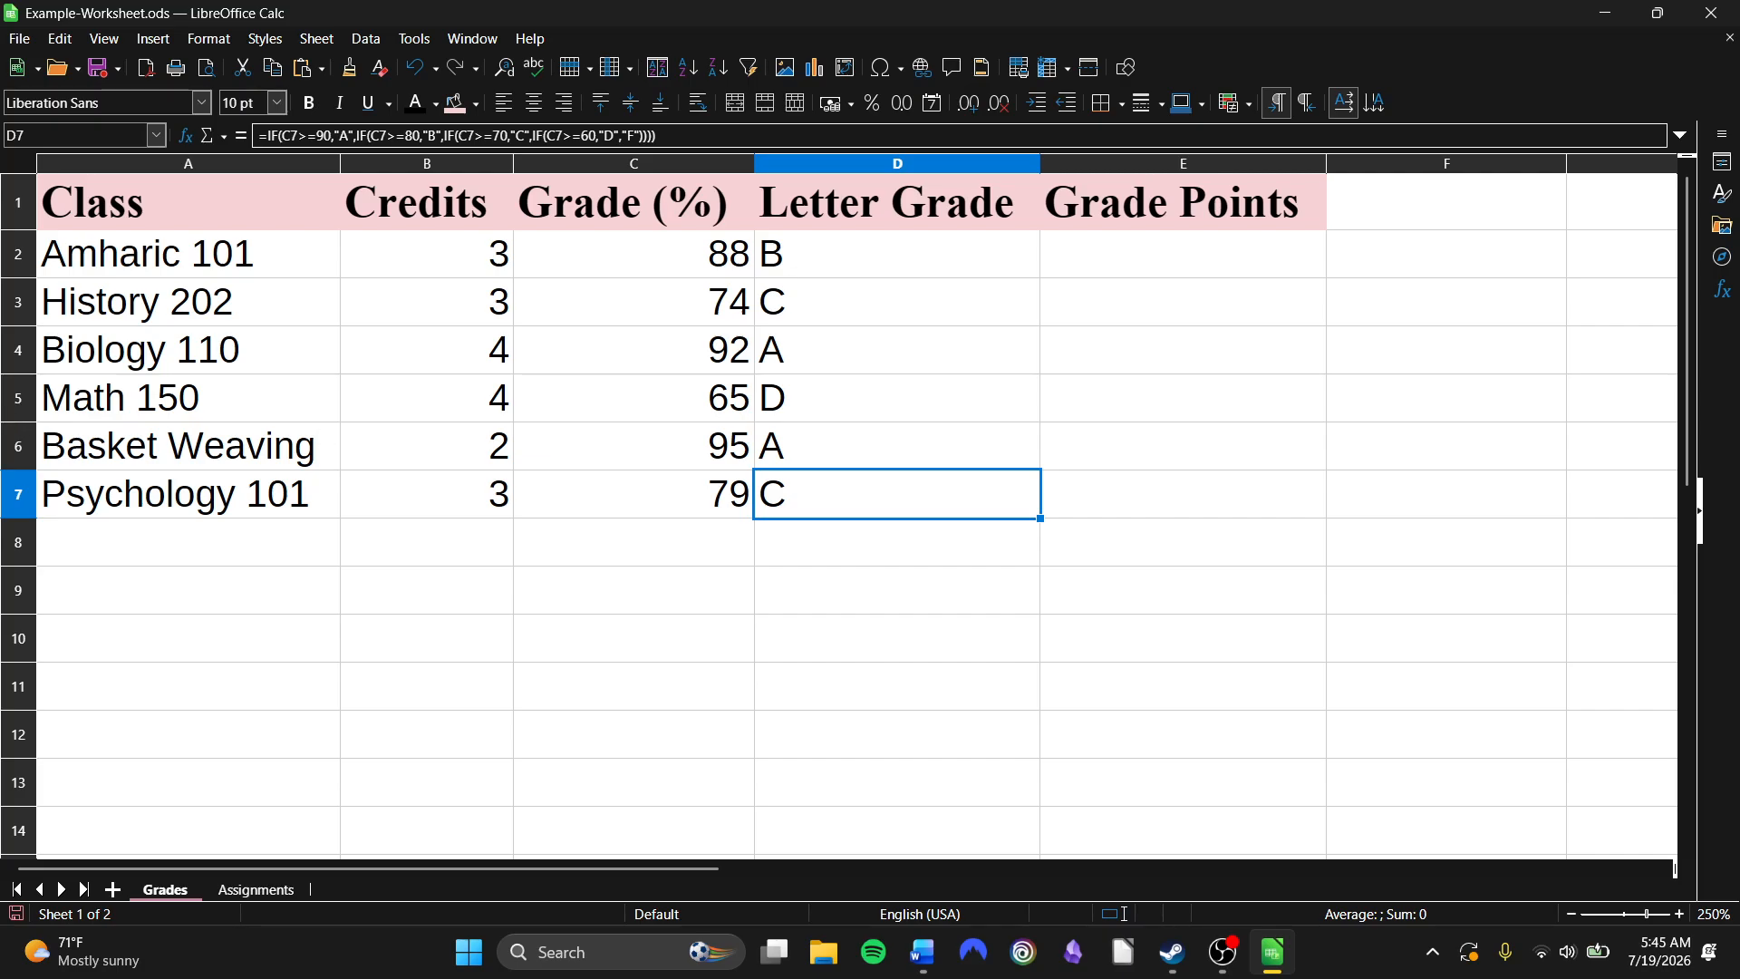
Paste the grade-points formula =IF(D2="A",4,IF(D2="B",3,IF(D2="C",2,IF(D2="D",1,0)))) into cell E2 and commit it.
key("alt+Tab")
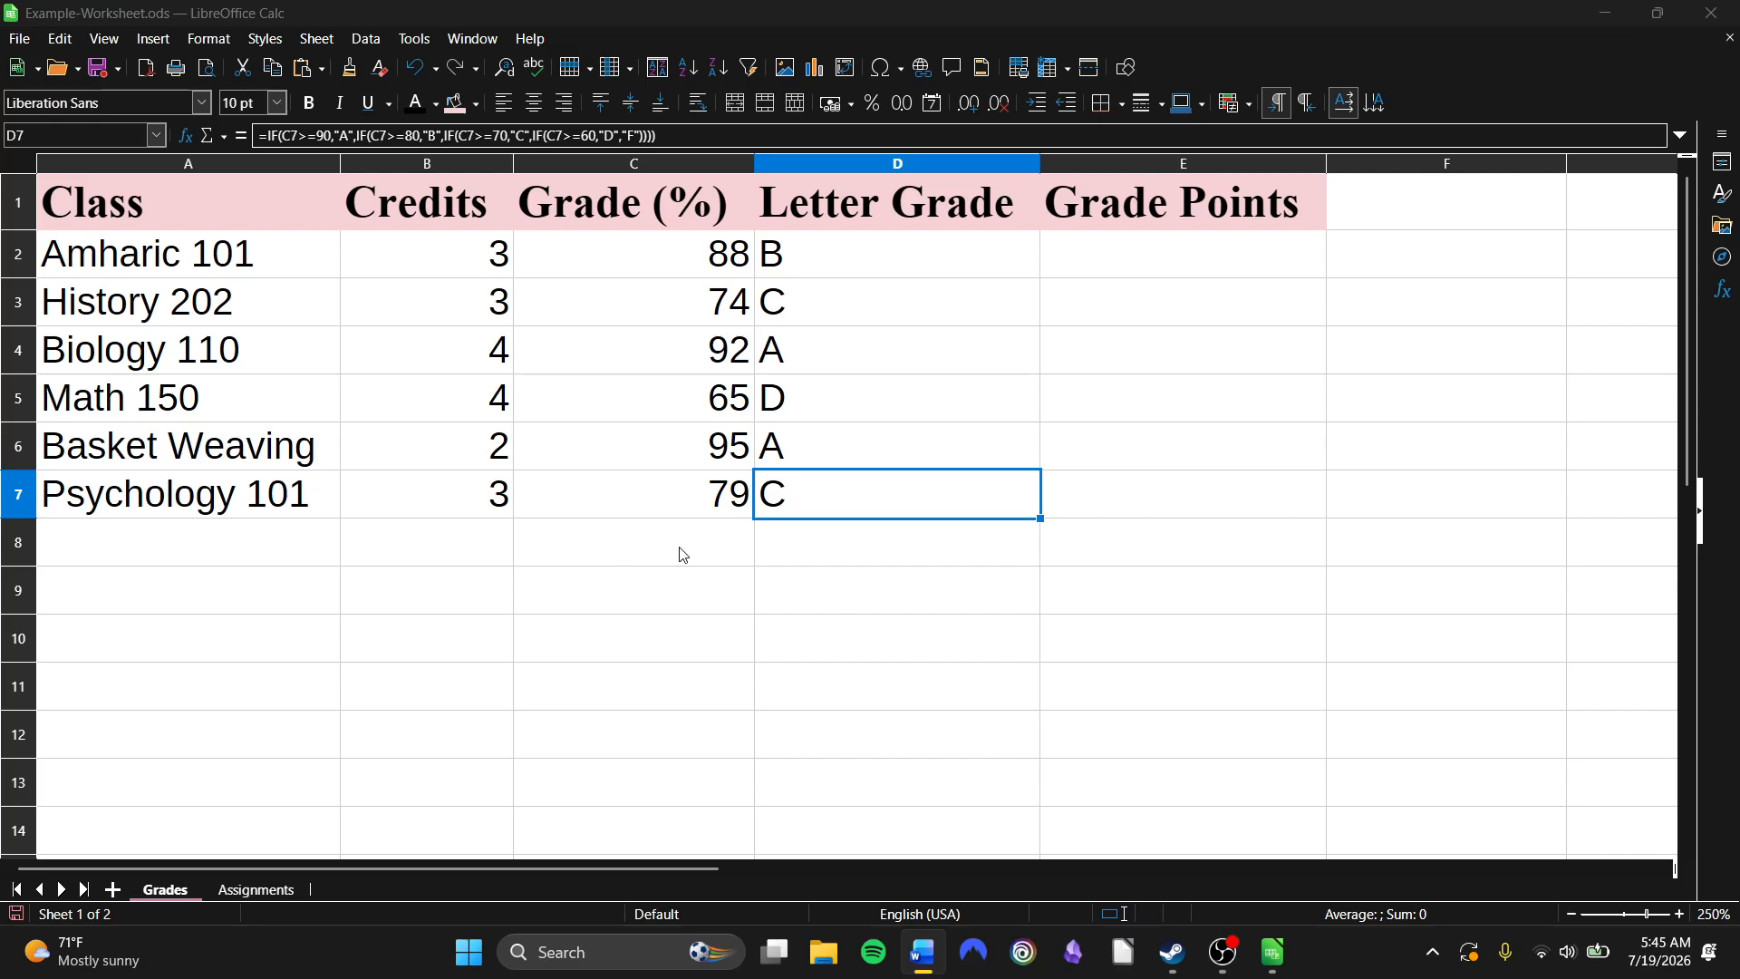
left_click(1208, 265)
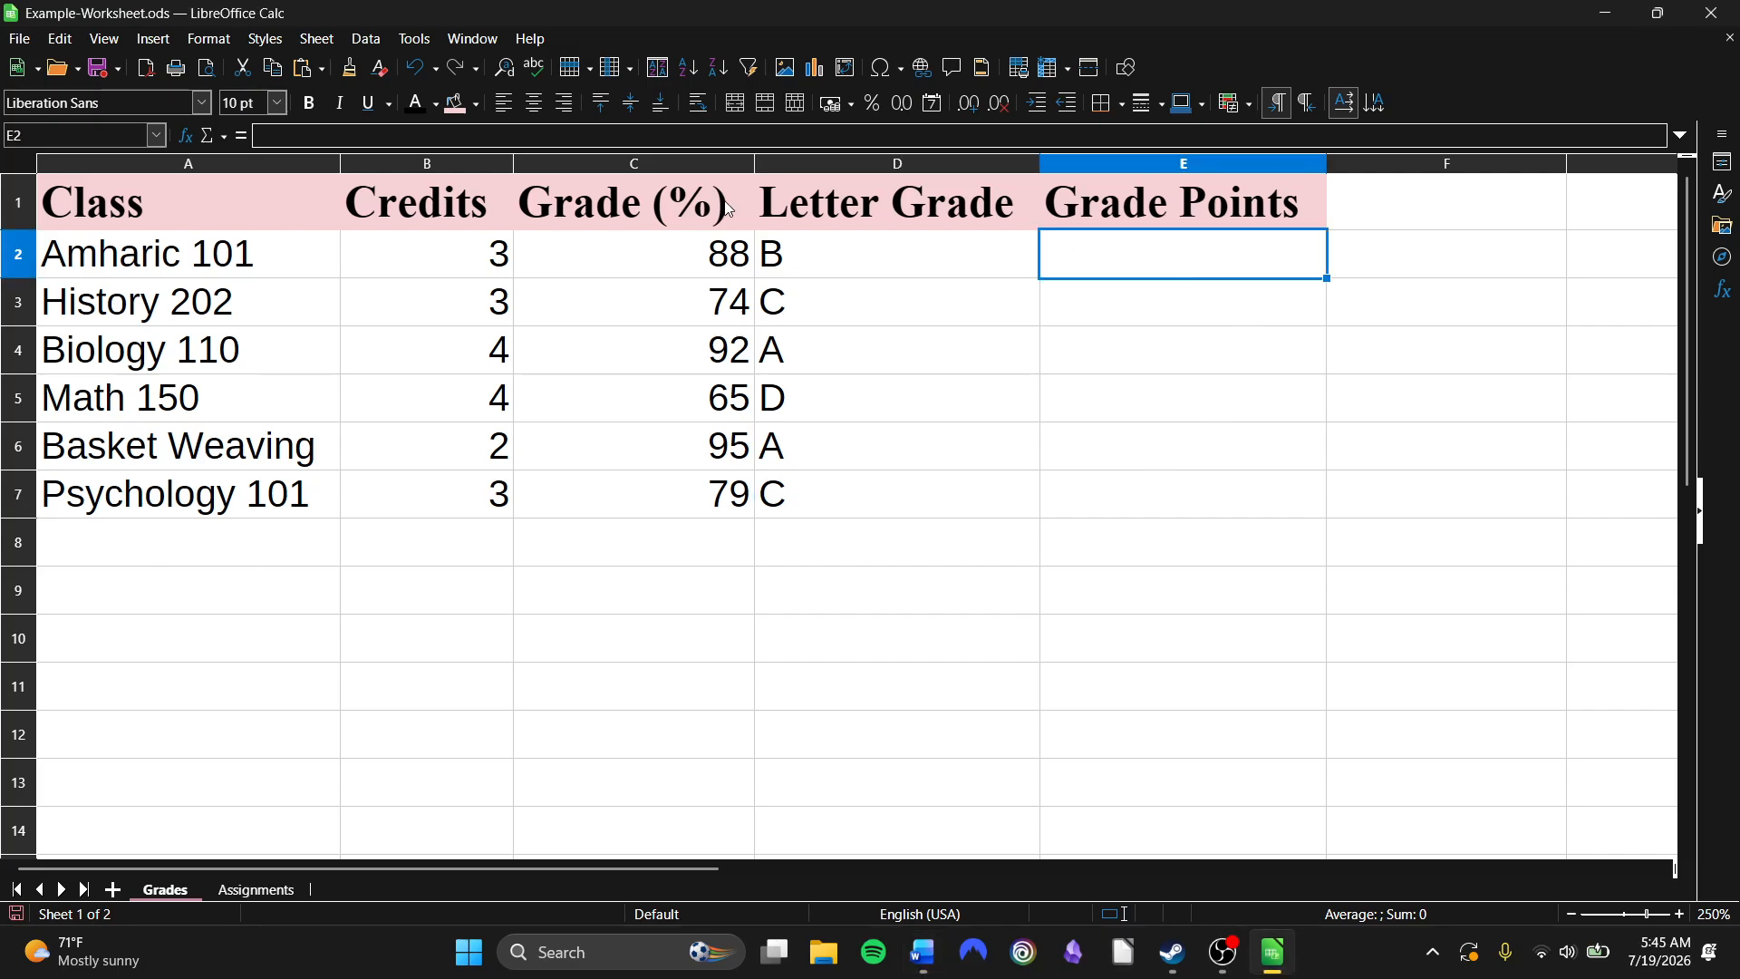
left_click(683, 135)
type("=IF(D2=\"A\",4,IF(D2=\"B\",3,IF(D2=\"C\",2,IF(D2=\"D\",1,0))))")
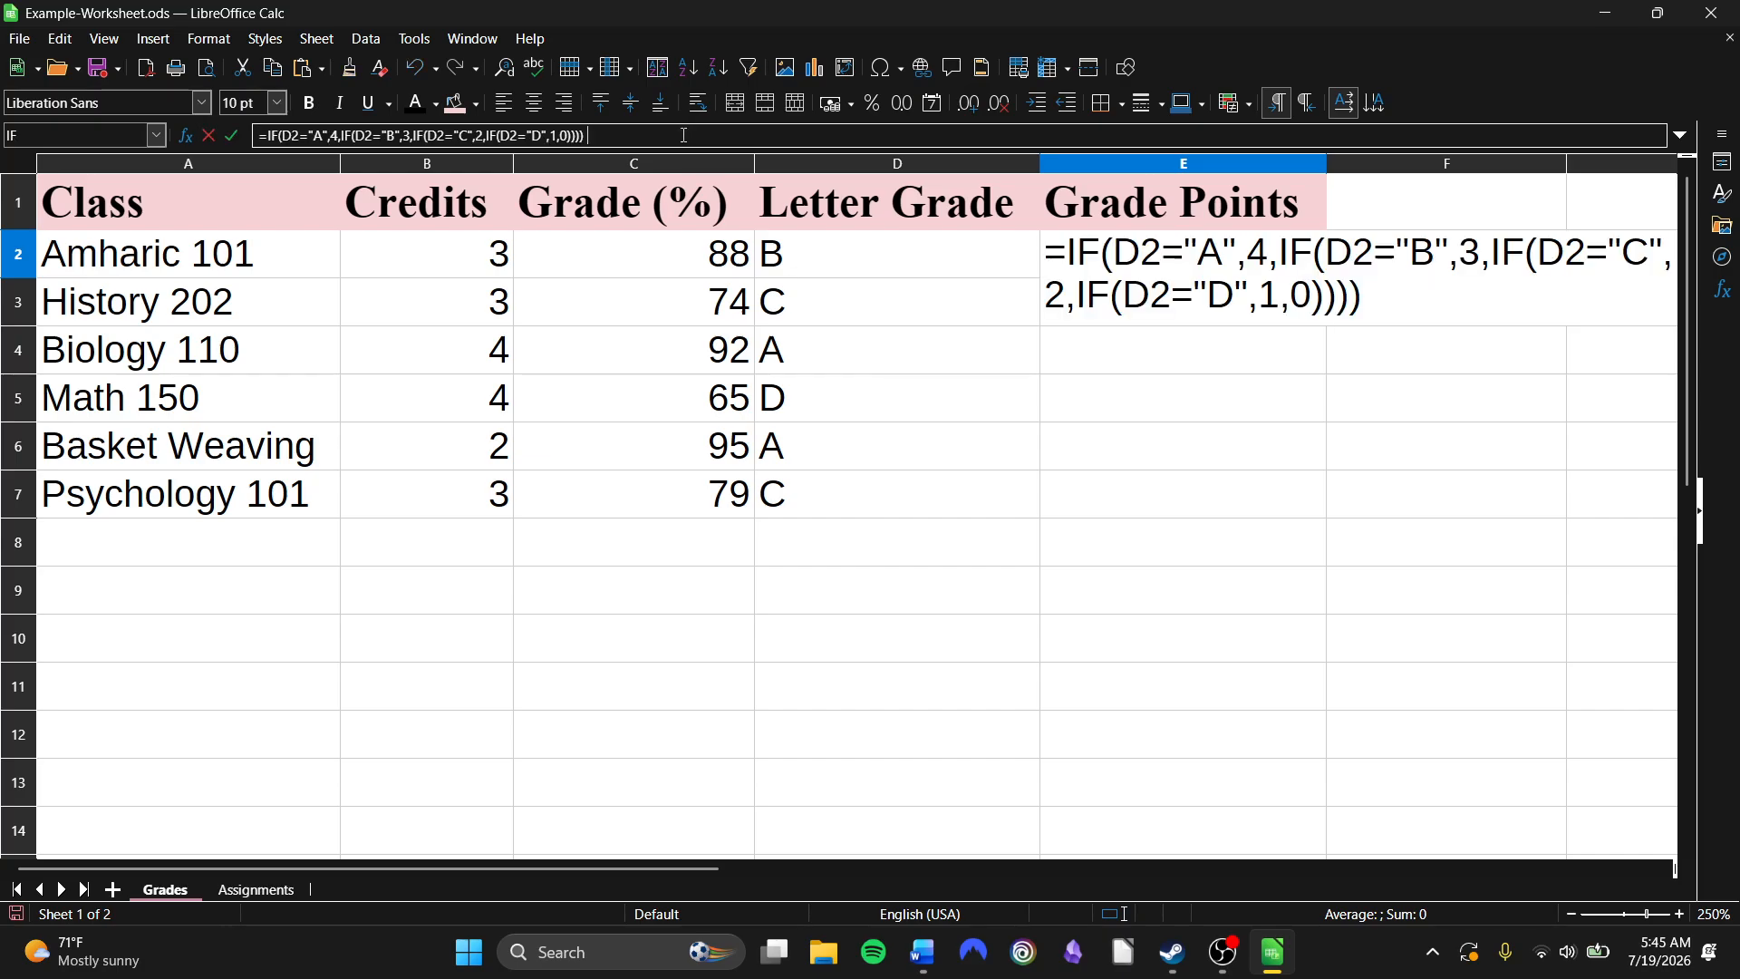
key("Return")
Autofill the grade-points formula from E2 down to E7 and check the adapted formulas in the filled cells.
left_click(1212, 226)
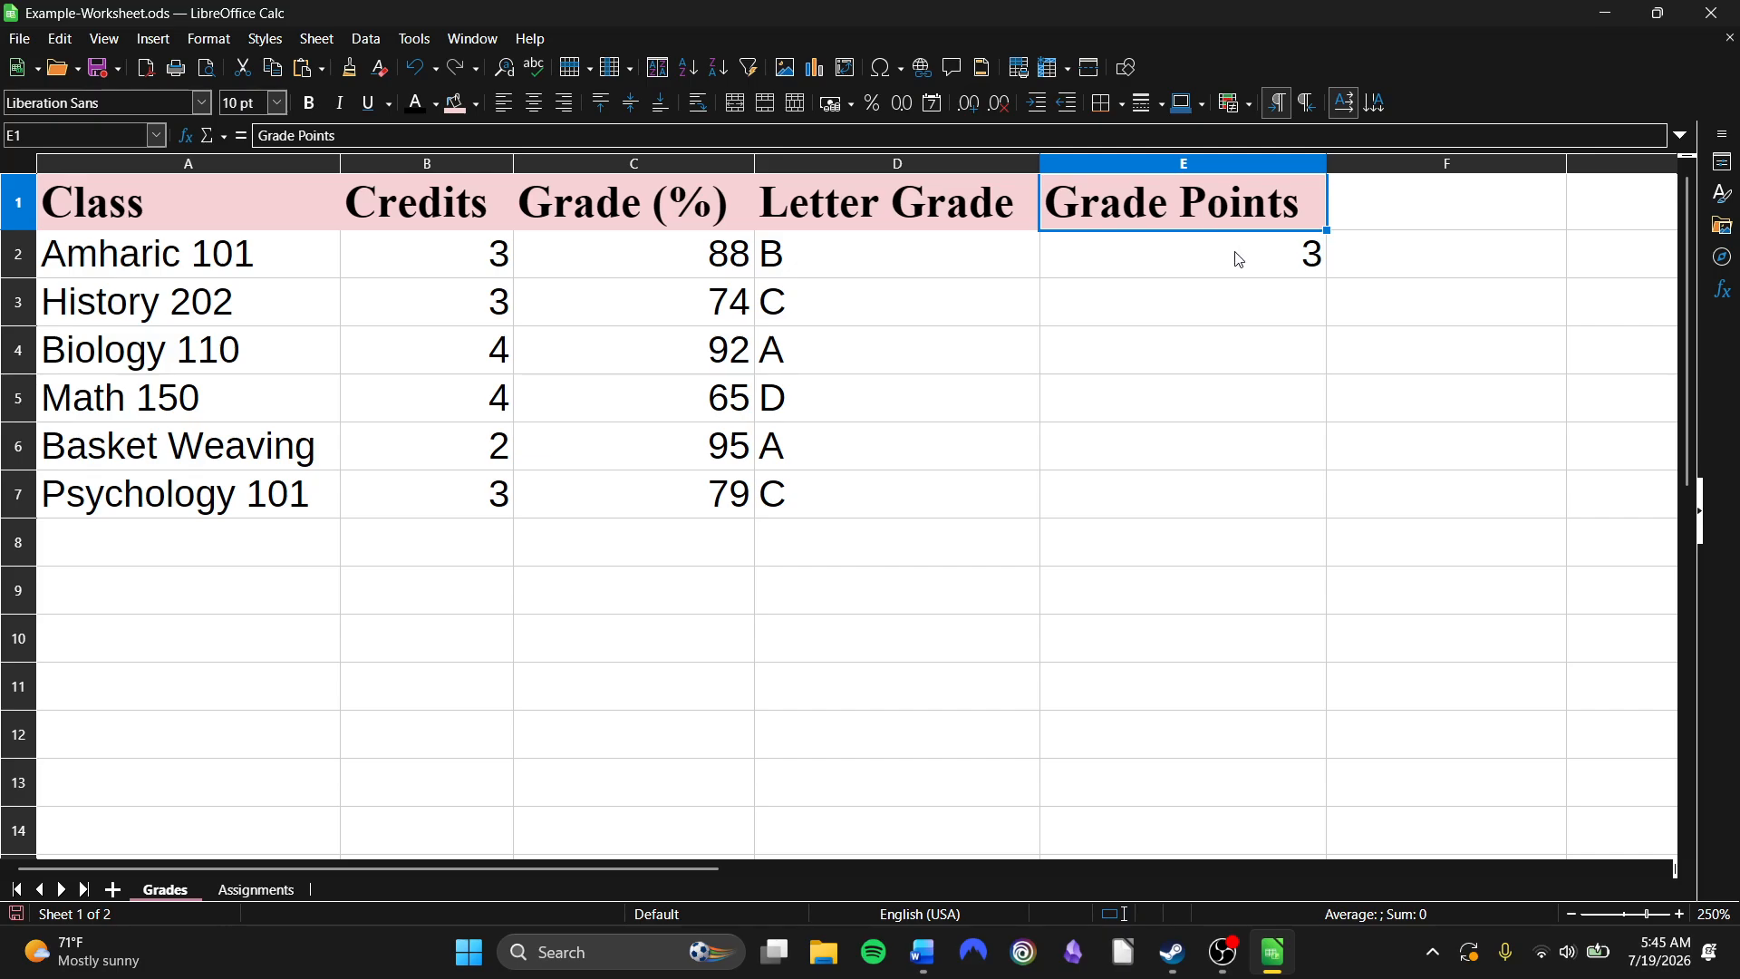
left_click(1238, 259)
left_click_drag(1326, 278, 1320, 513)
left_click(1422, 498)
left_click(1271, 312)
left_click(1298, 403)
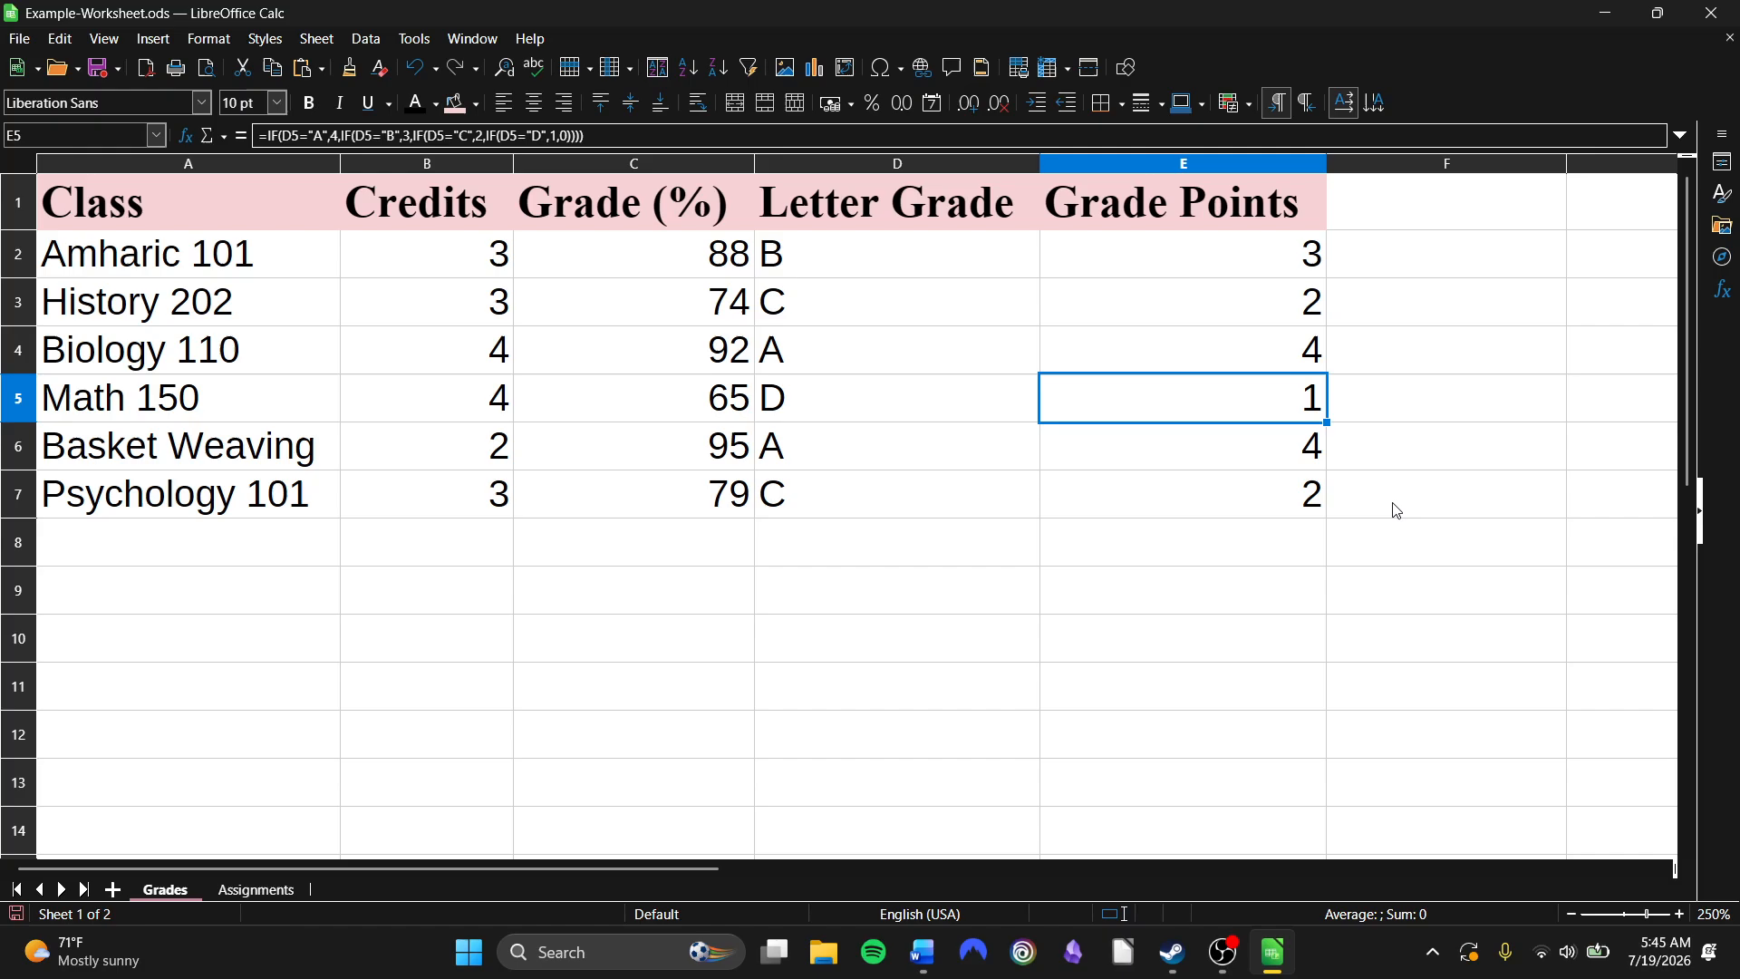
left_click(1396, 511)
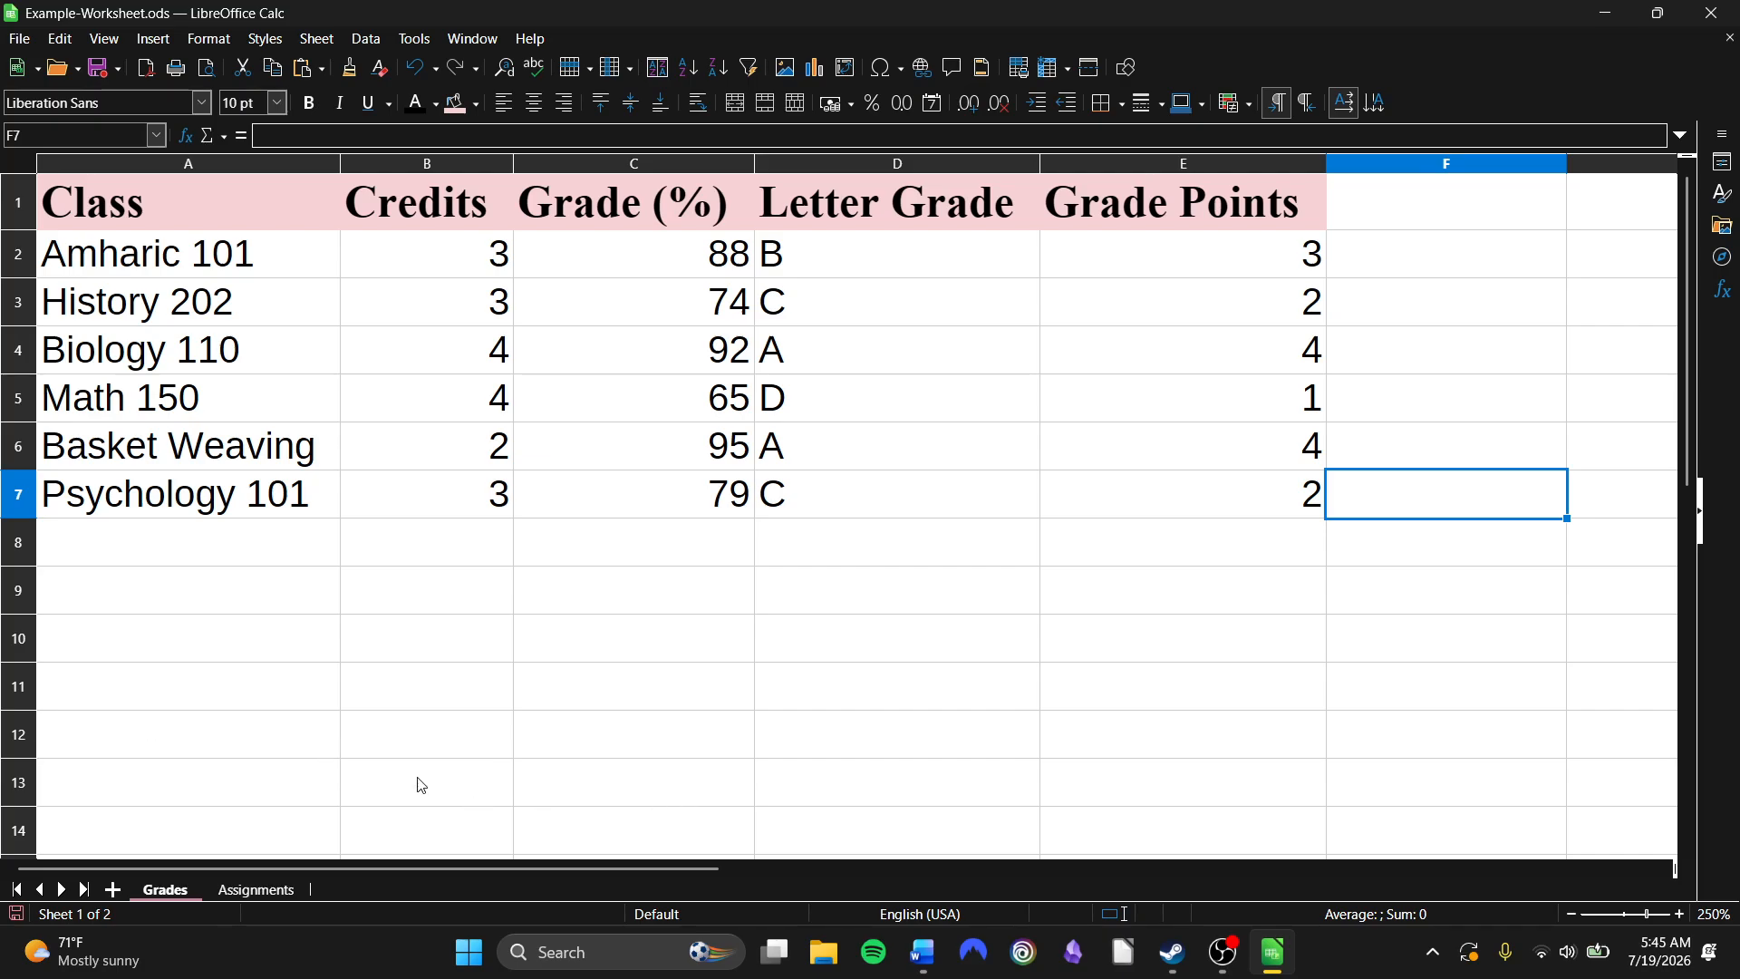
Enter the bold label "Total Credits:" in cell A8.
left_click(248, 534)
left_click(301, 621)
left_click(223, 544)
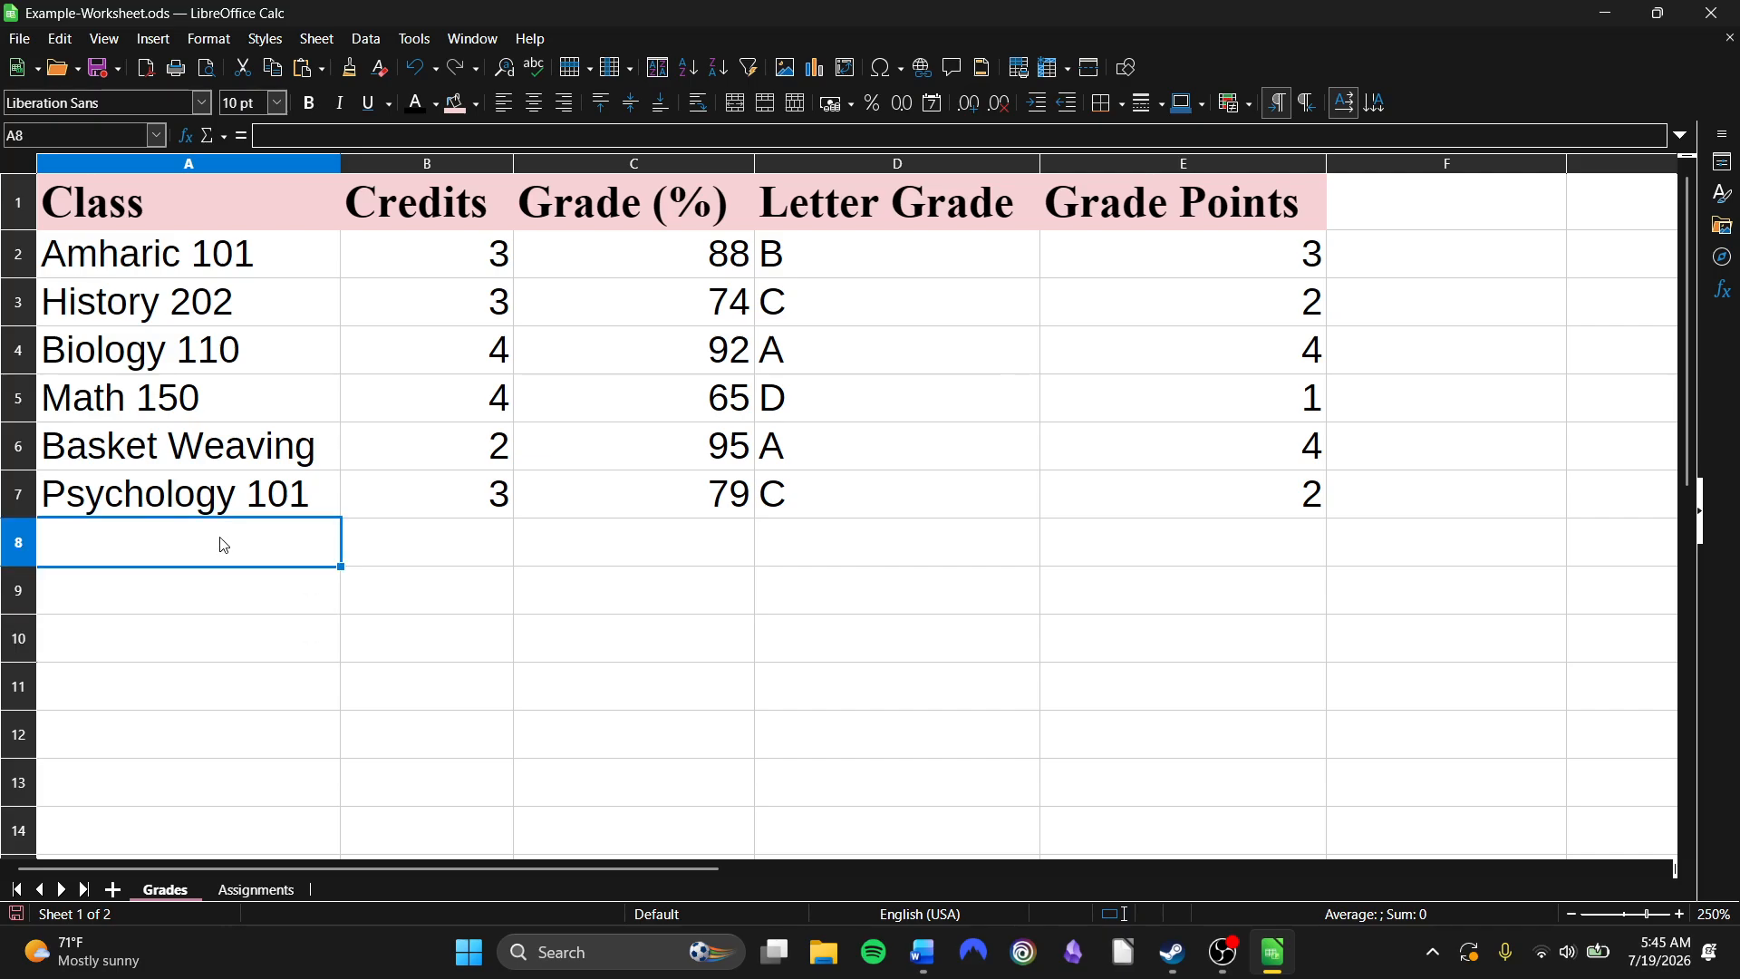
key("ctrl+b")
type("Total Cre")
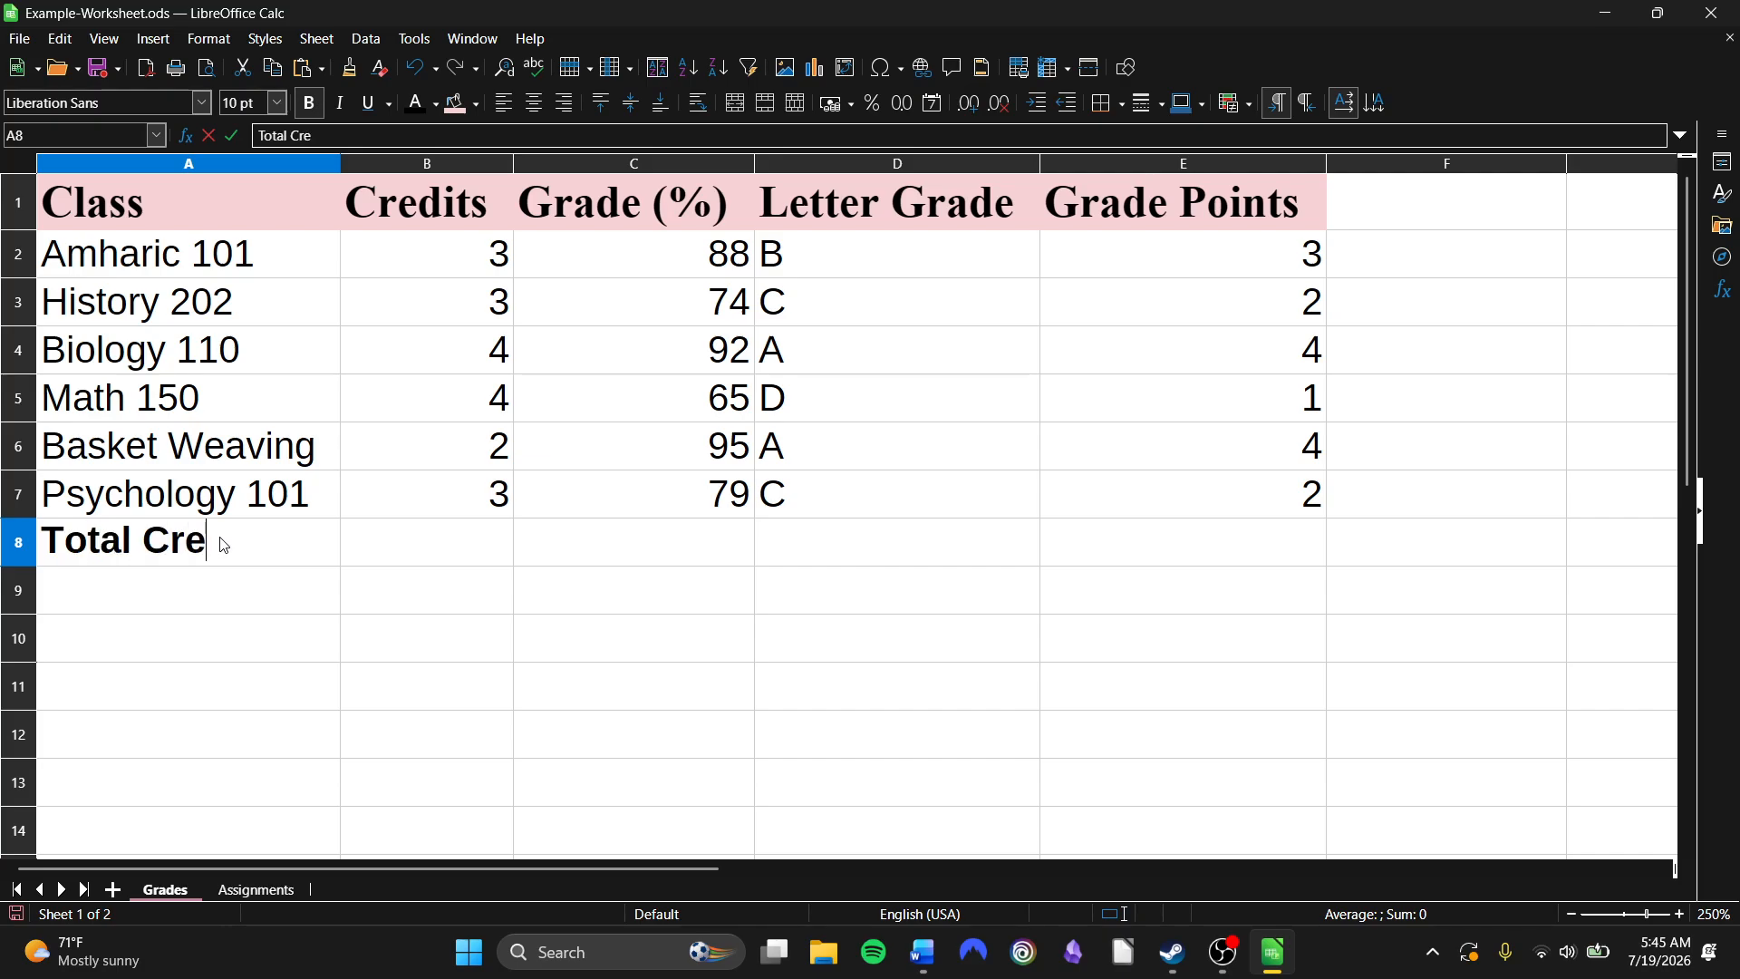
type("dits:")
key("Return")
Enter the bold label "GPA:" in cell A9.
type("T")
key("Delete")
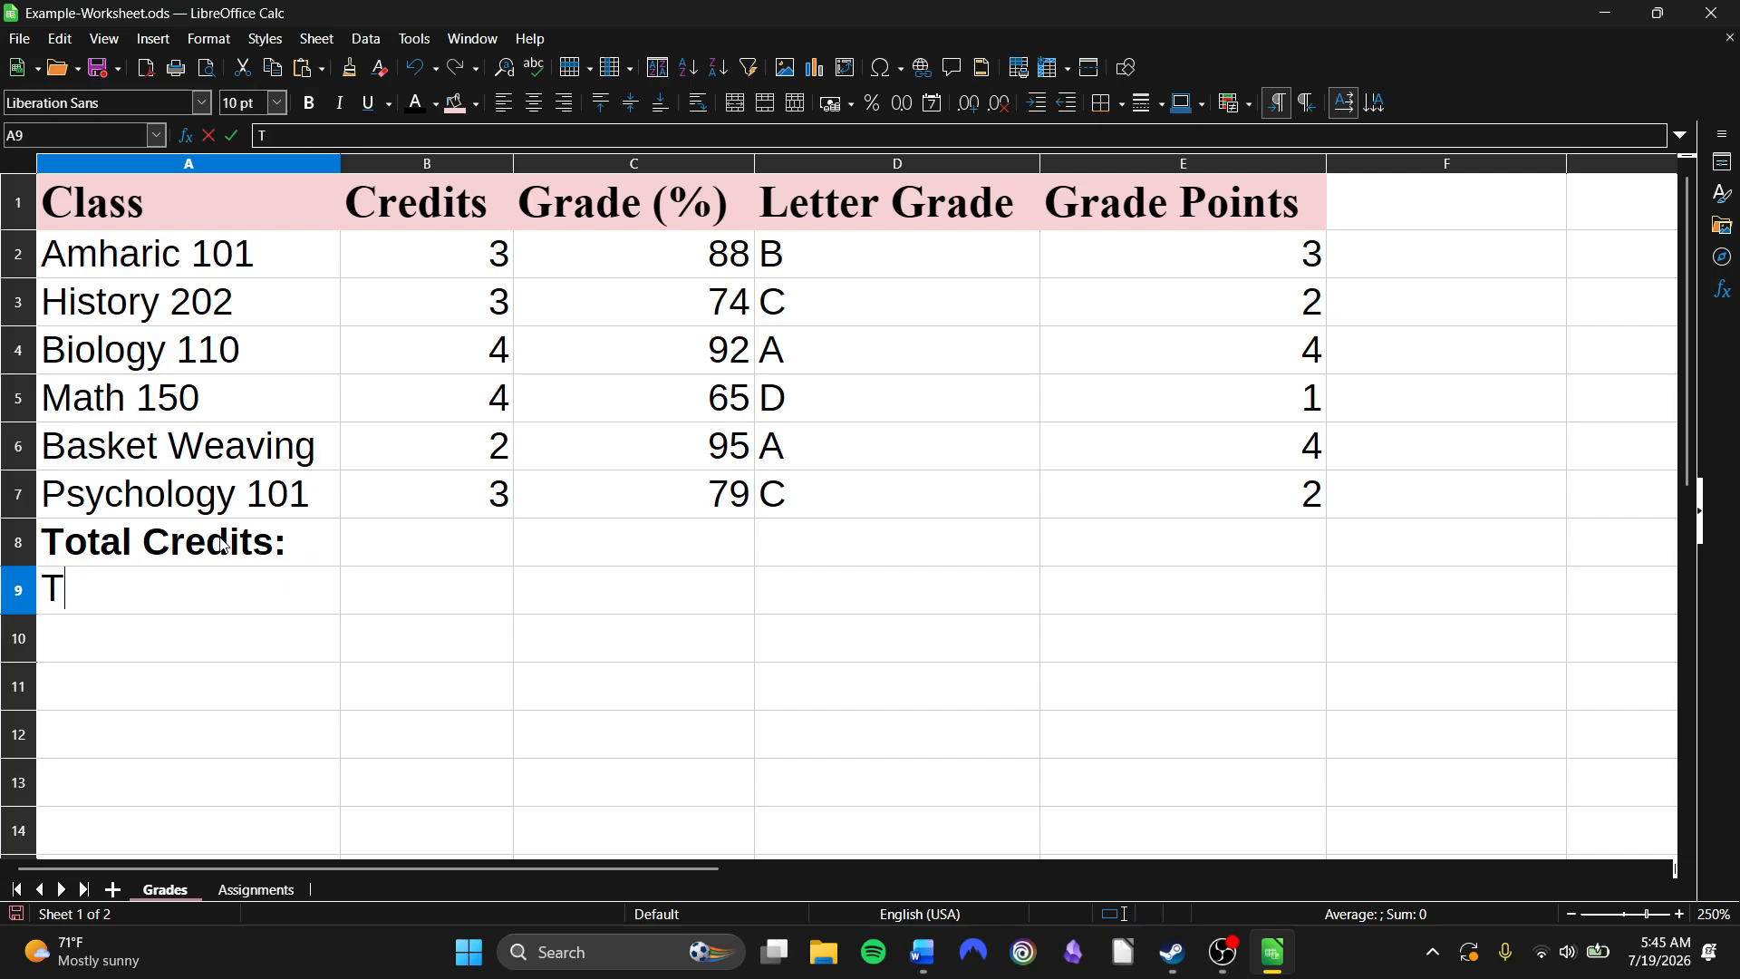
key("BackSpace")
key("ctrl+b")
type("GPA:")
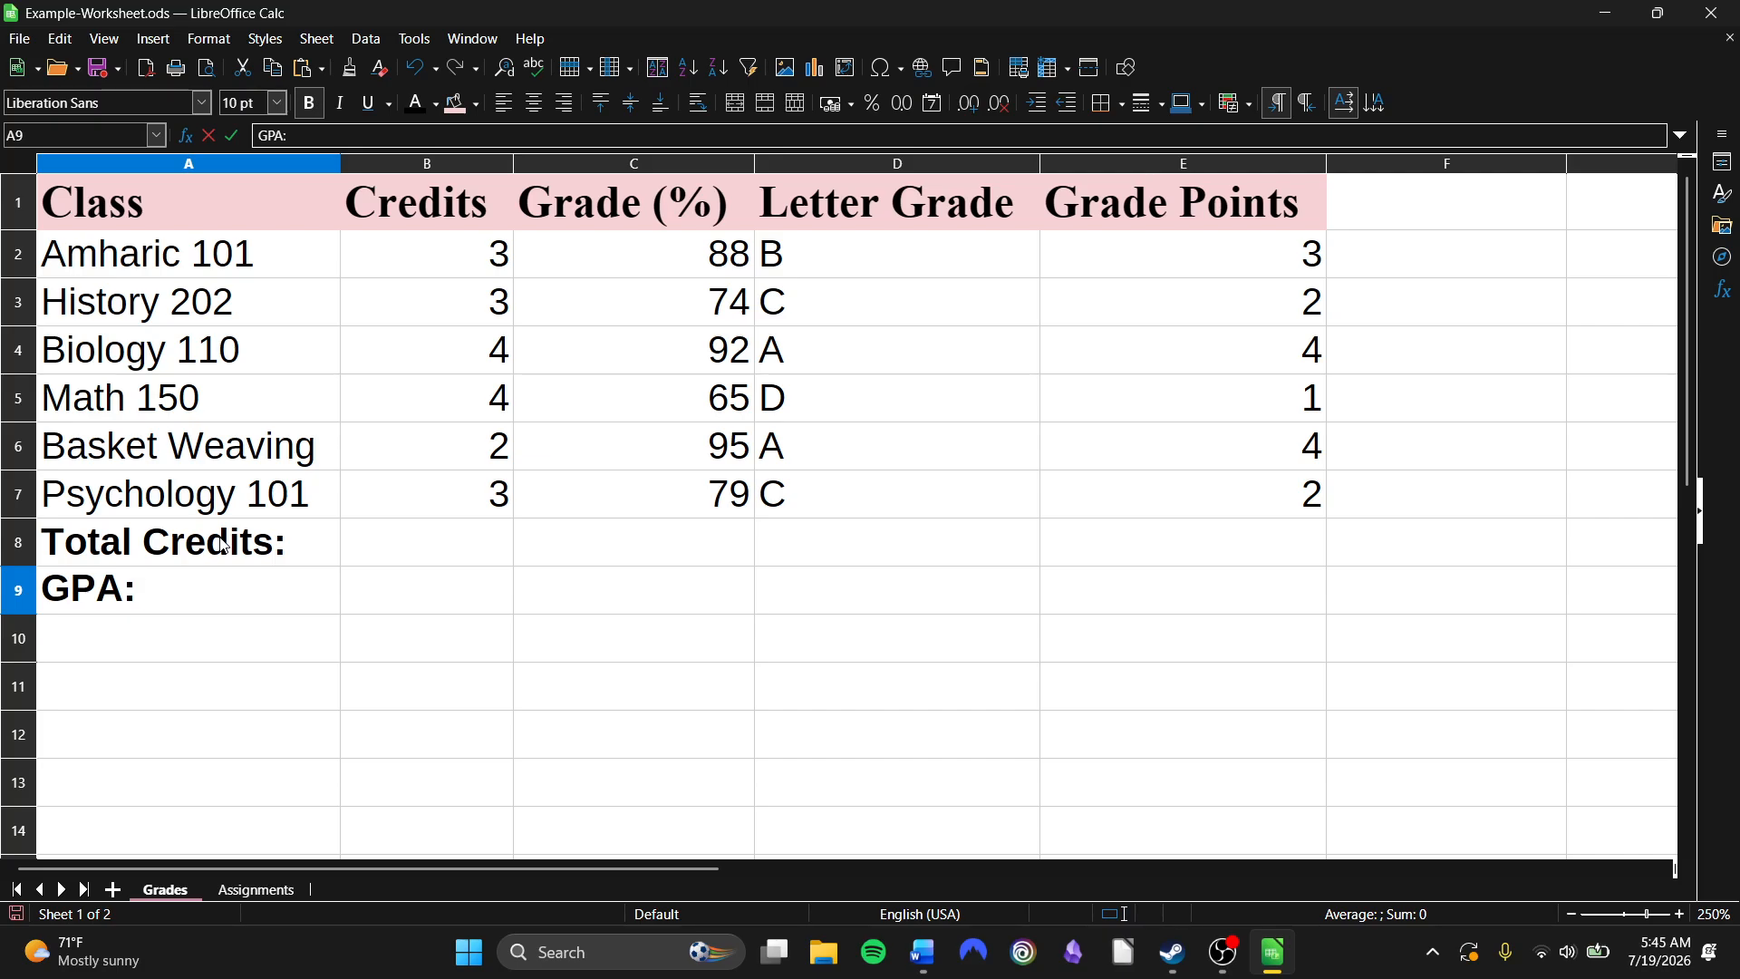
key("Tab")
Calculate the total credits in cell B8 with the formula =SUM(B2:B7).
key("Up")
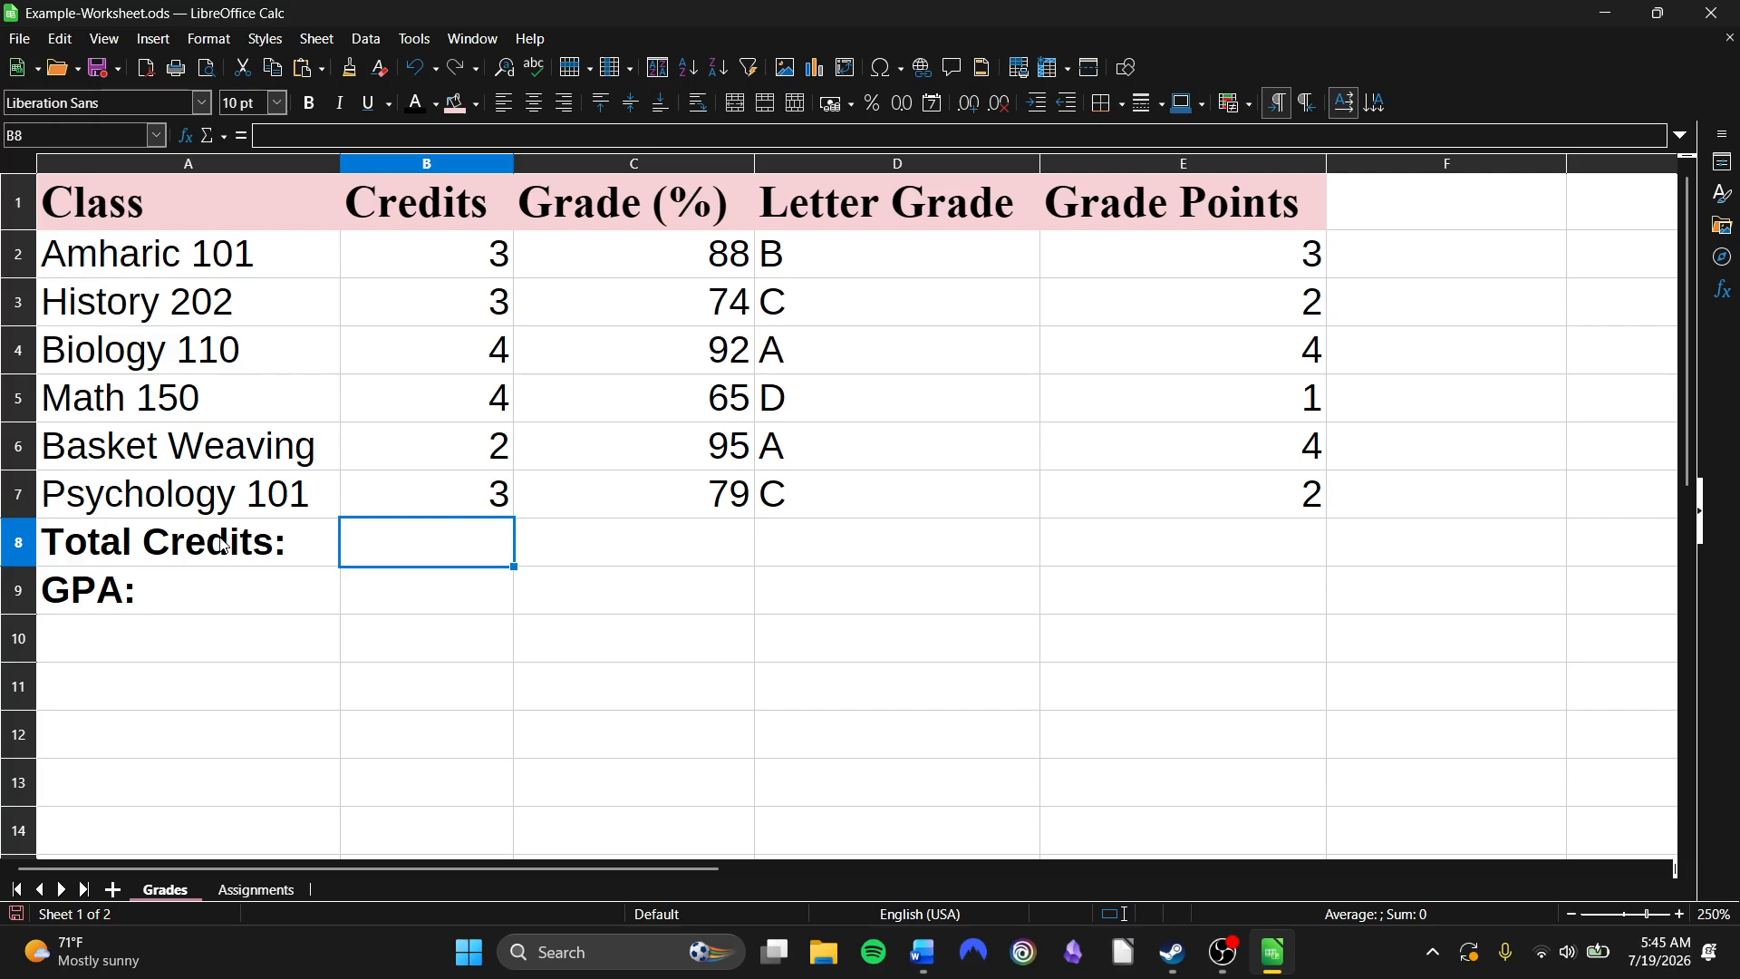
type("=")
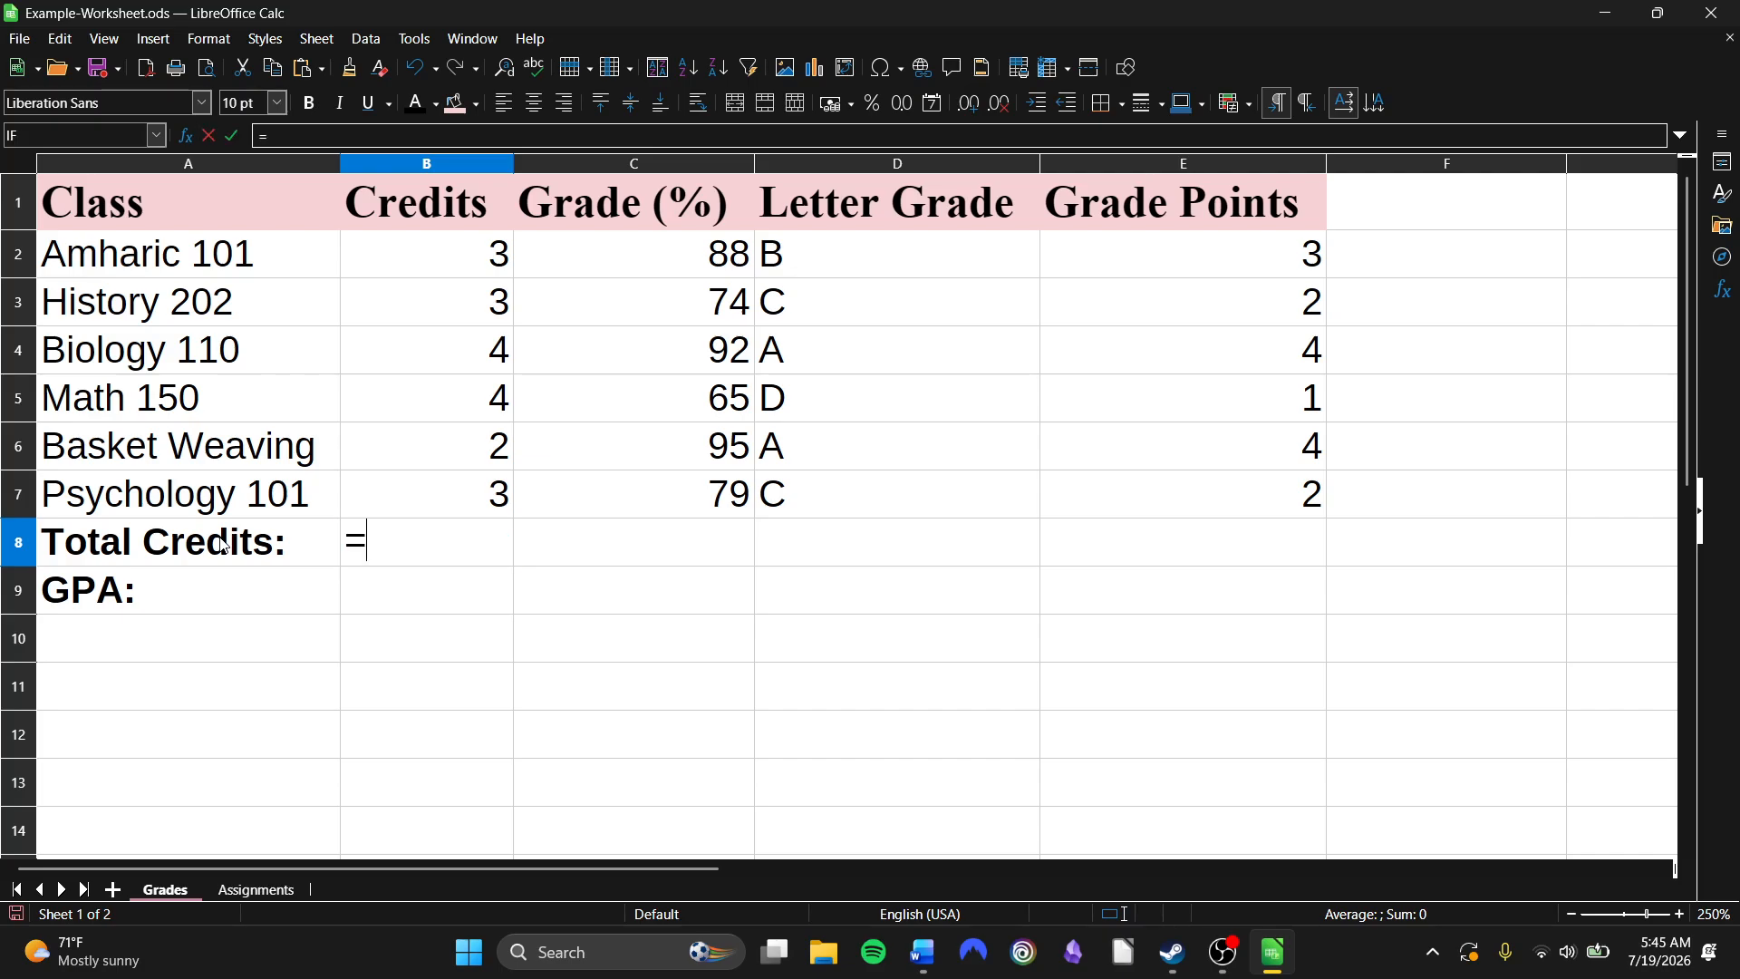
left_click(159, 134)
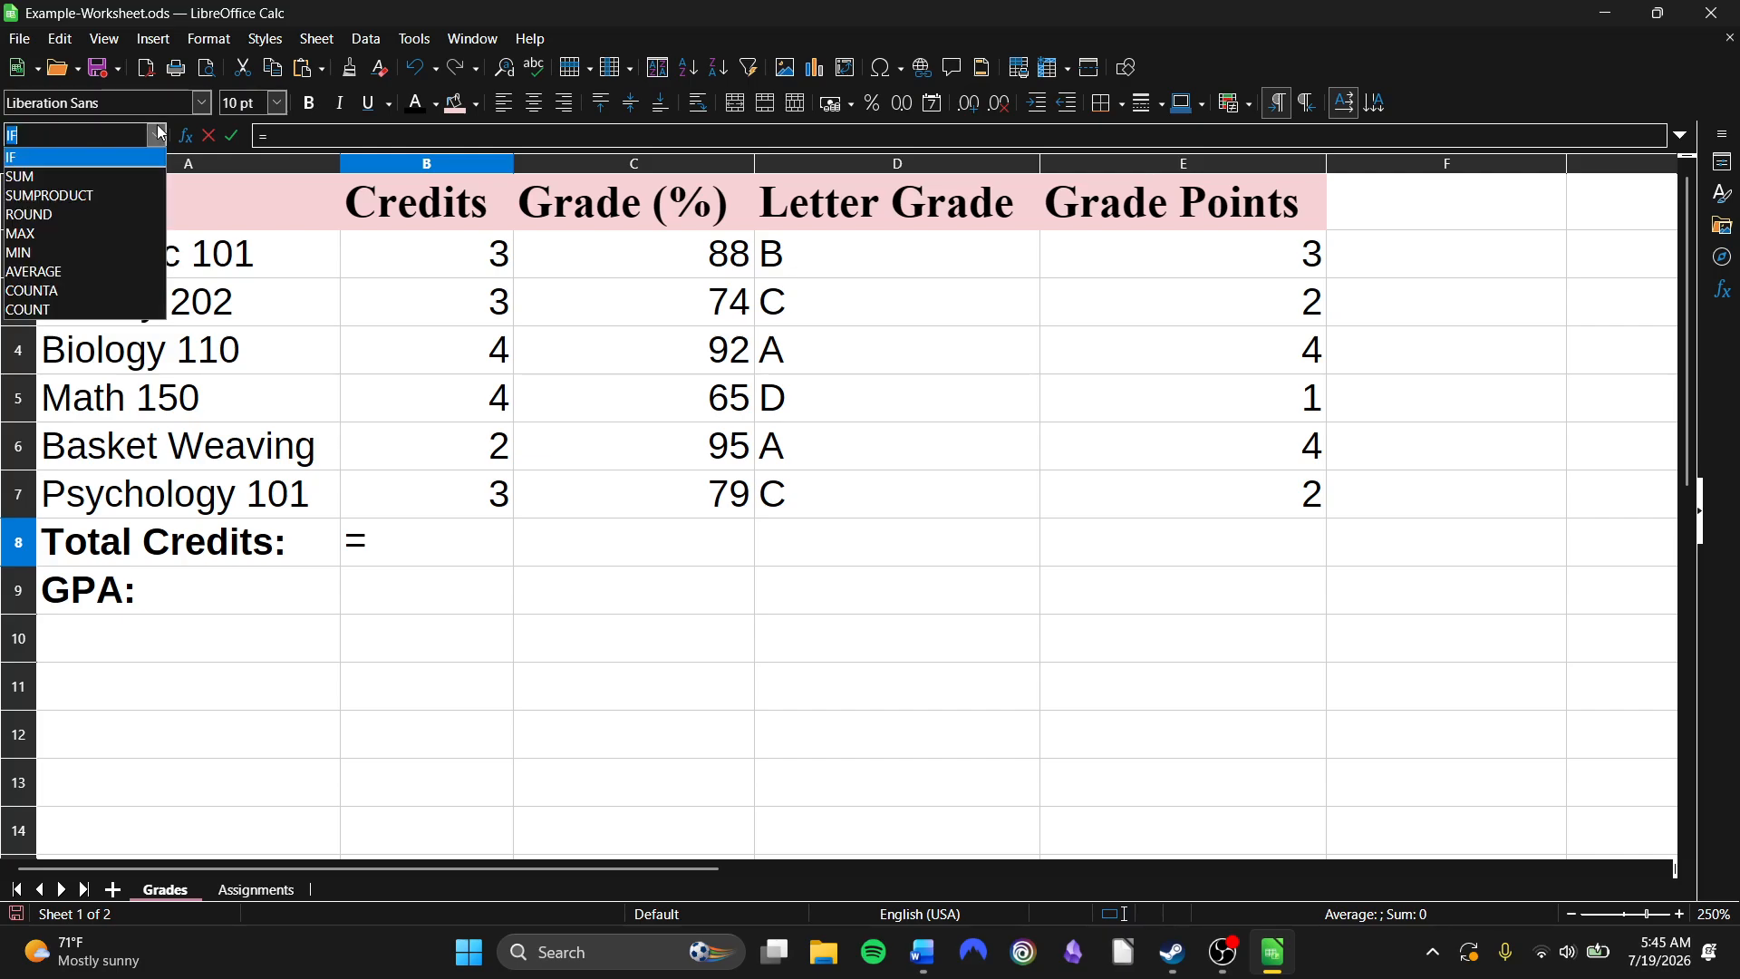
left_click(127, 178)
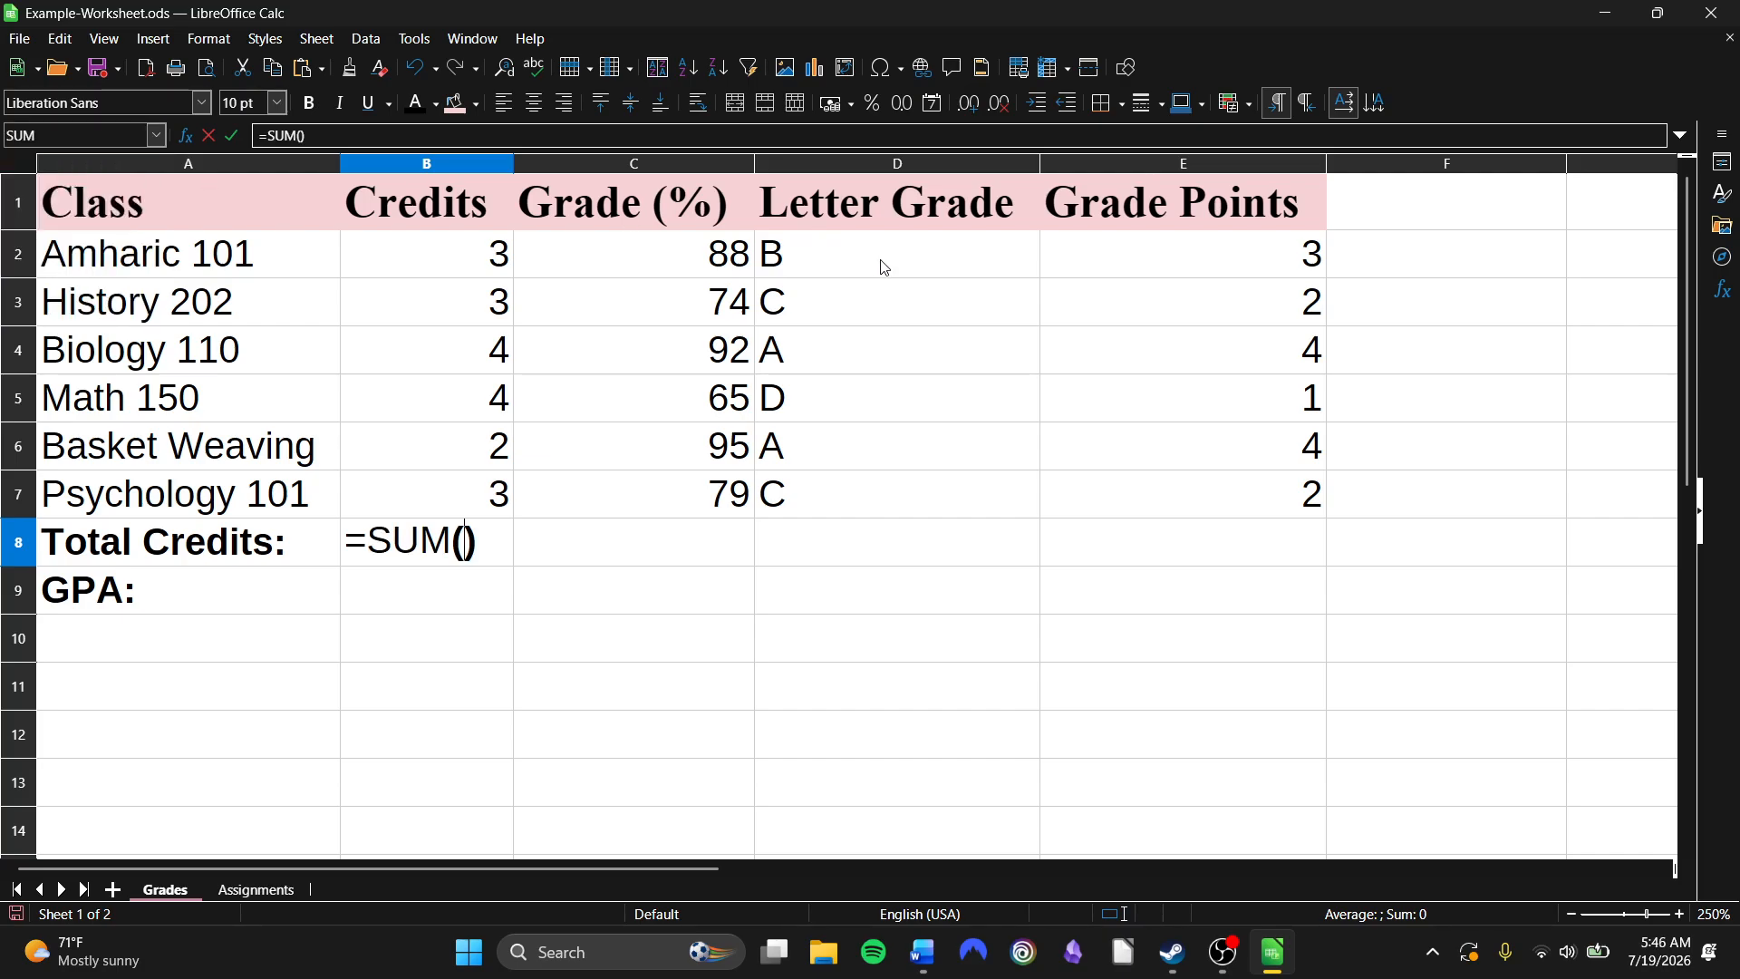
left_click(450, 259)
left_click_drag(451, 259, 463, 503)
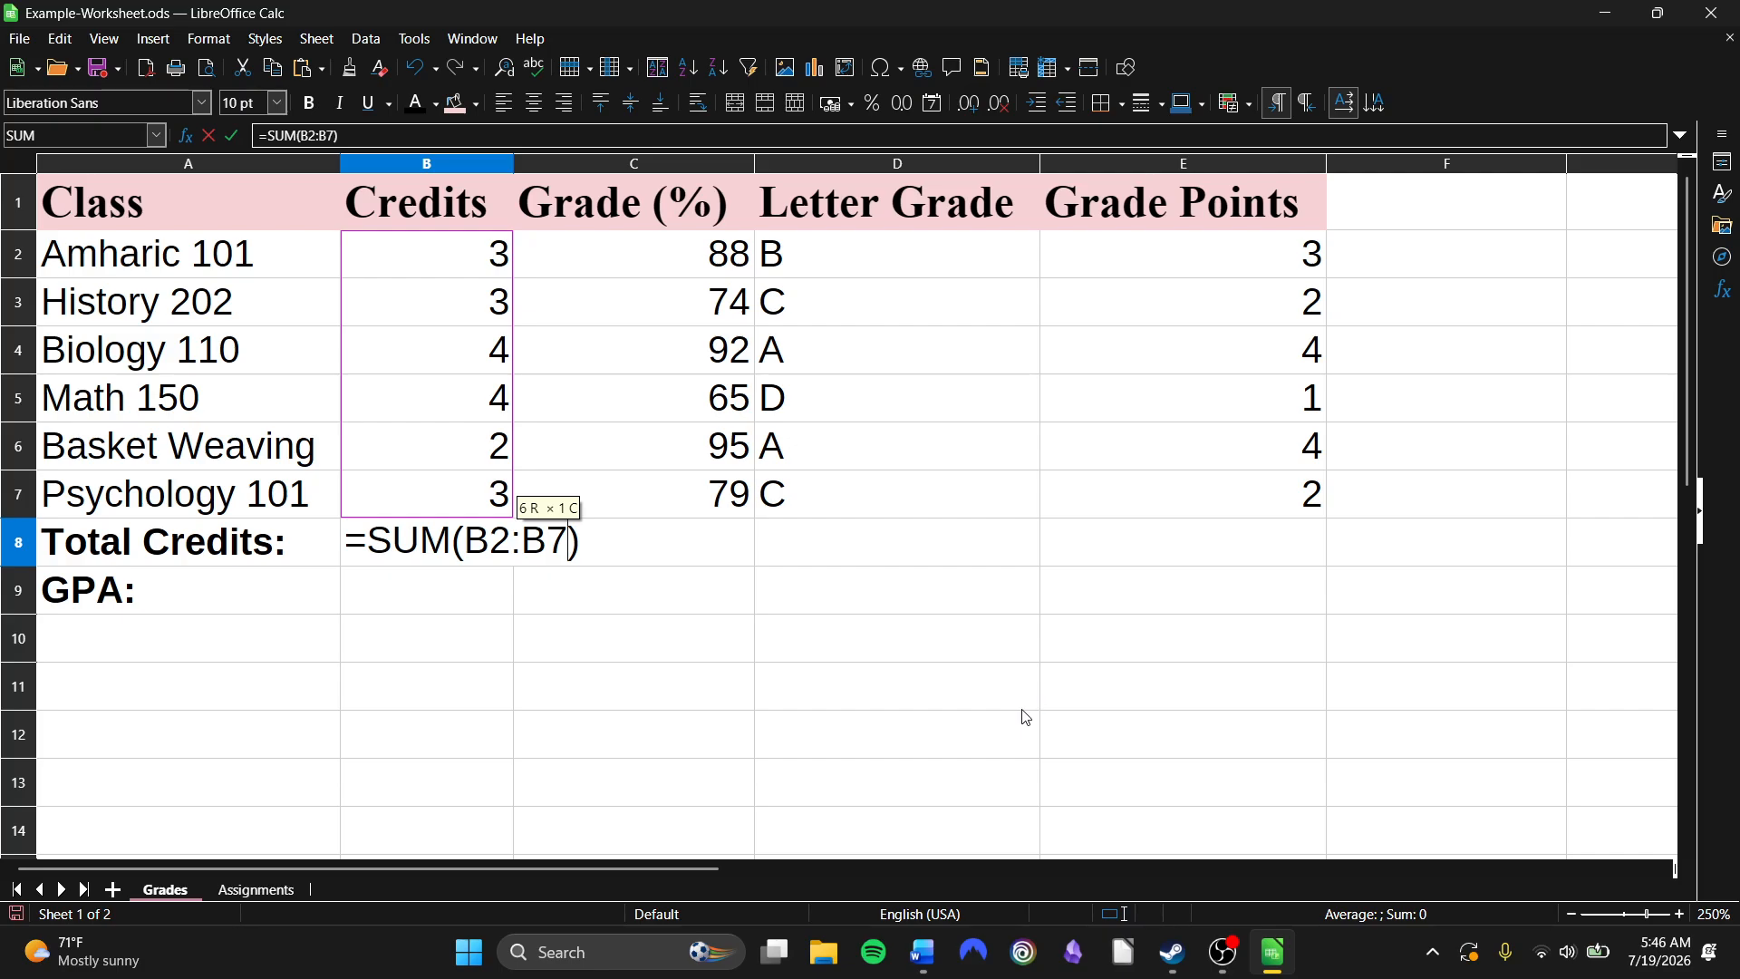
key("Tab")
key("Left")
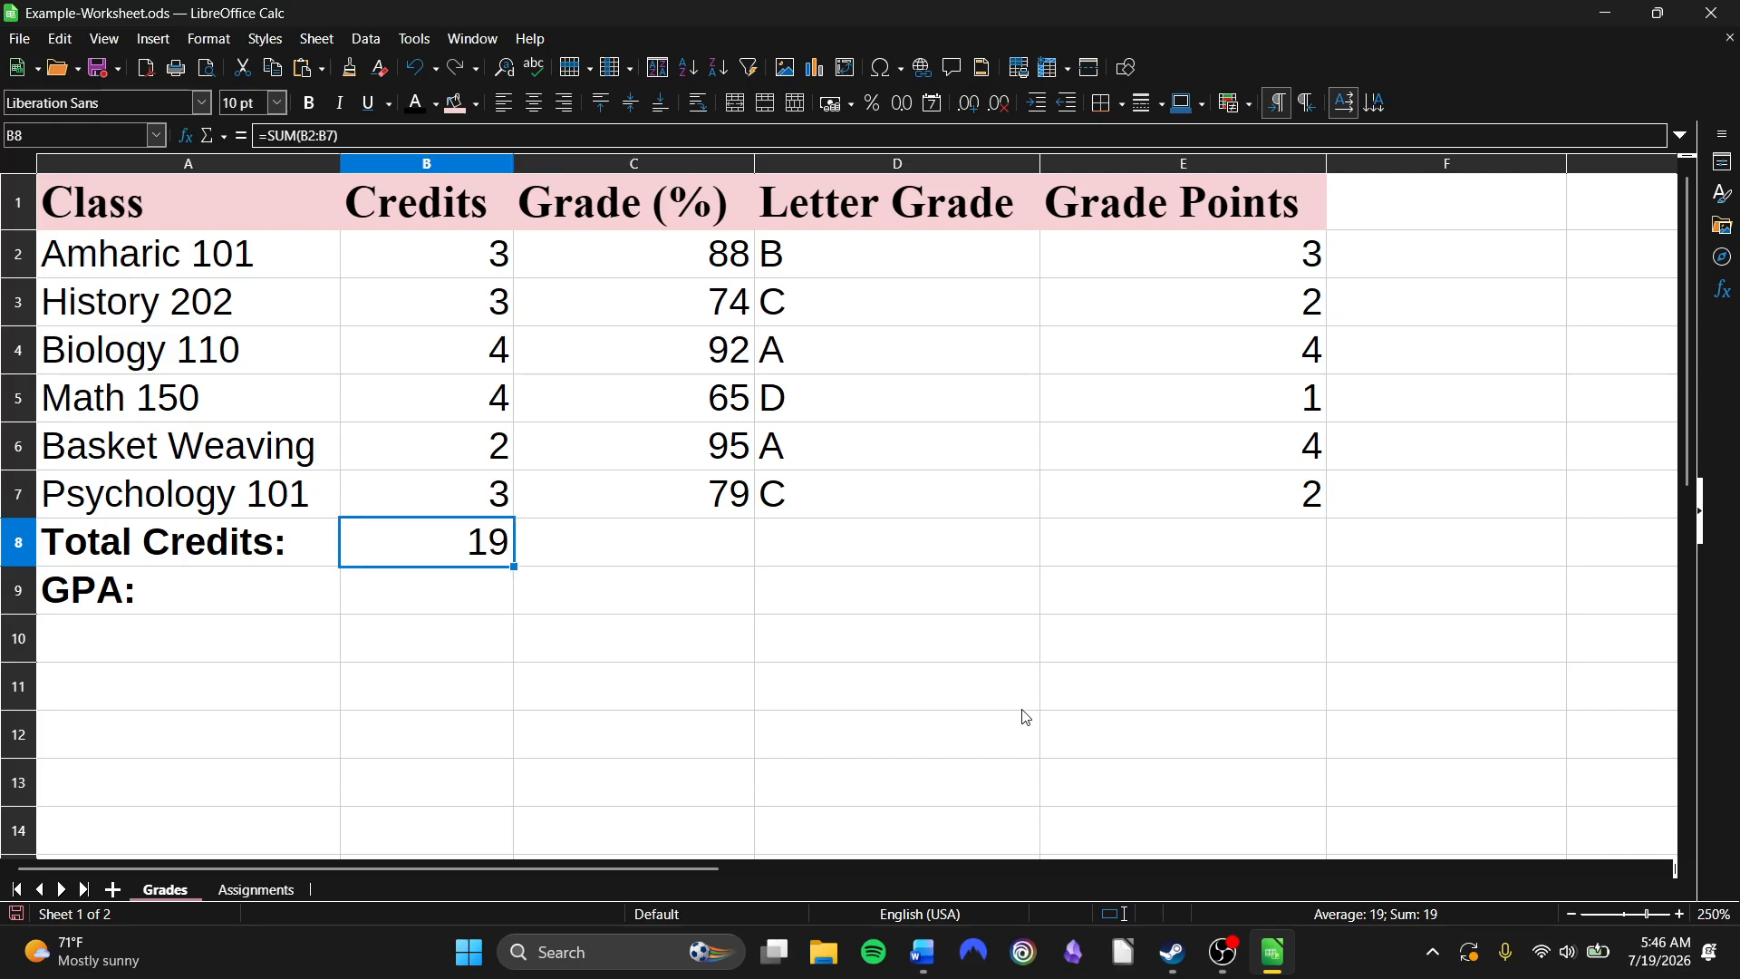
Start the GPA formula in cell B9 with =SUMPRODUCT(B2:B7, E2:E7), multiplying the credits by the grade points.
left_click(478, 592)
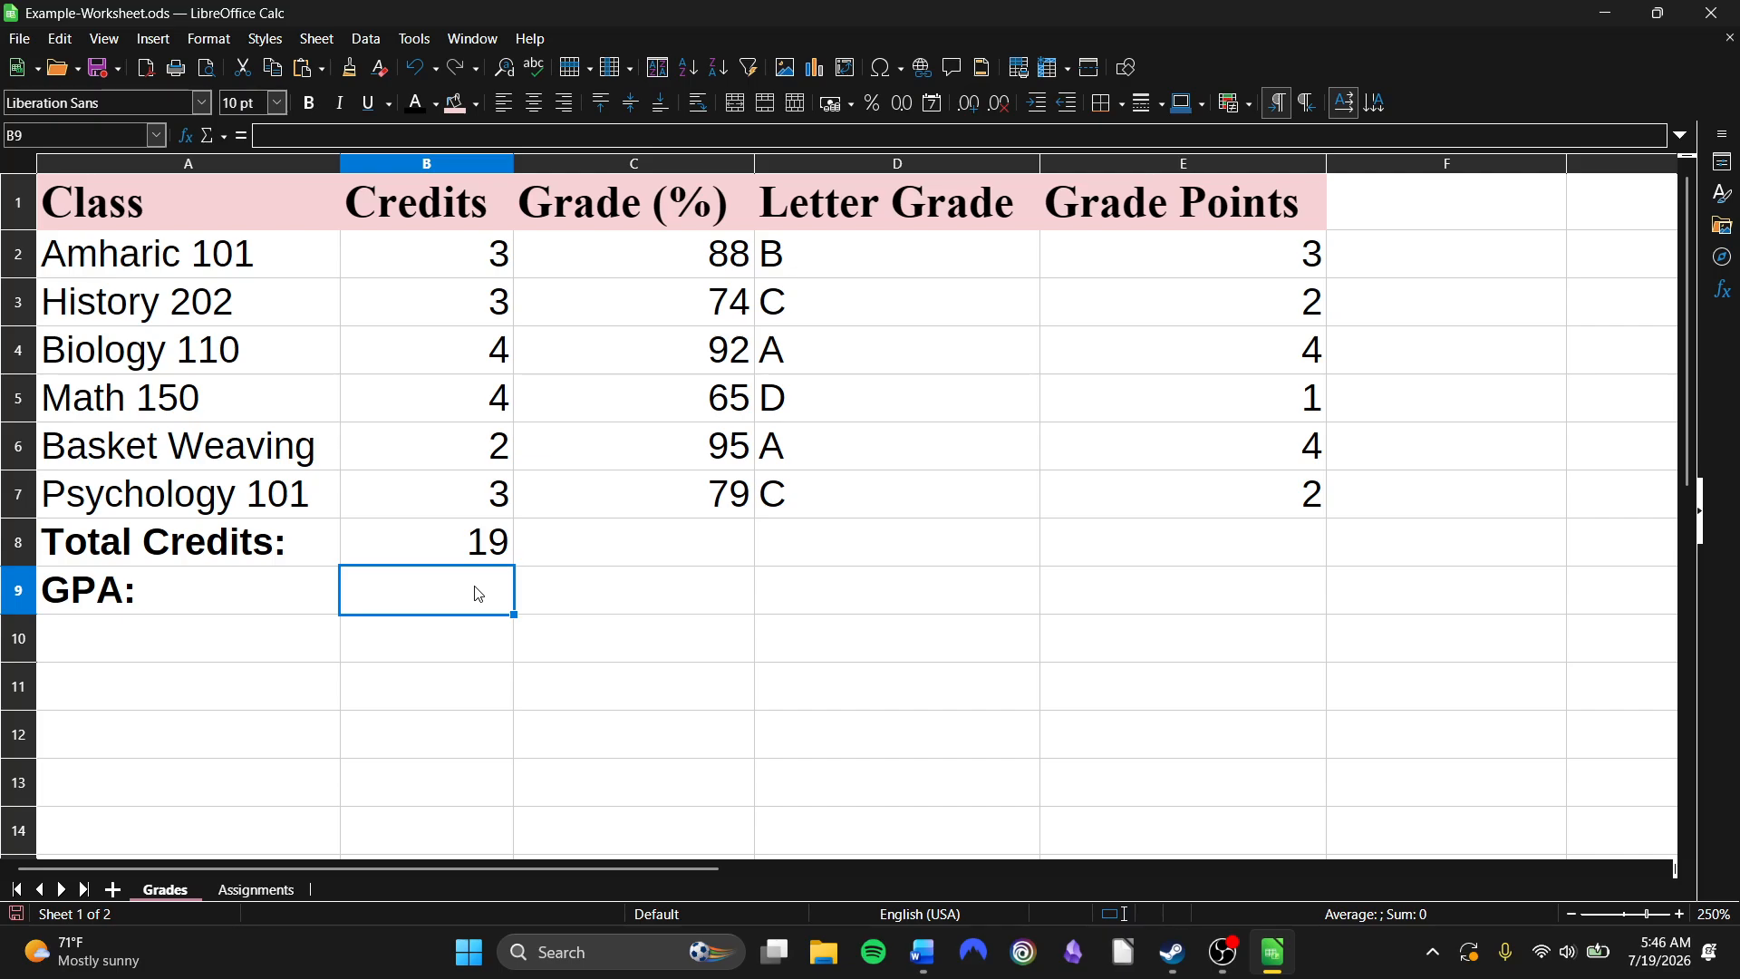
type("=")
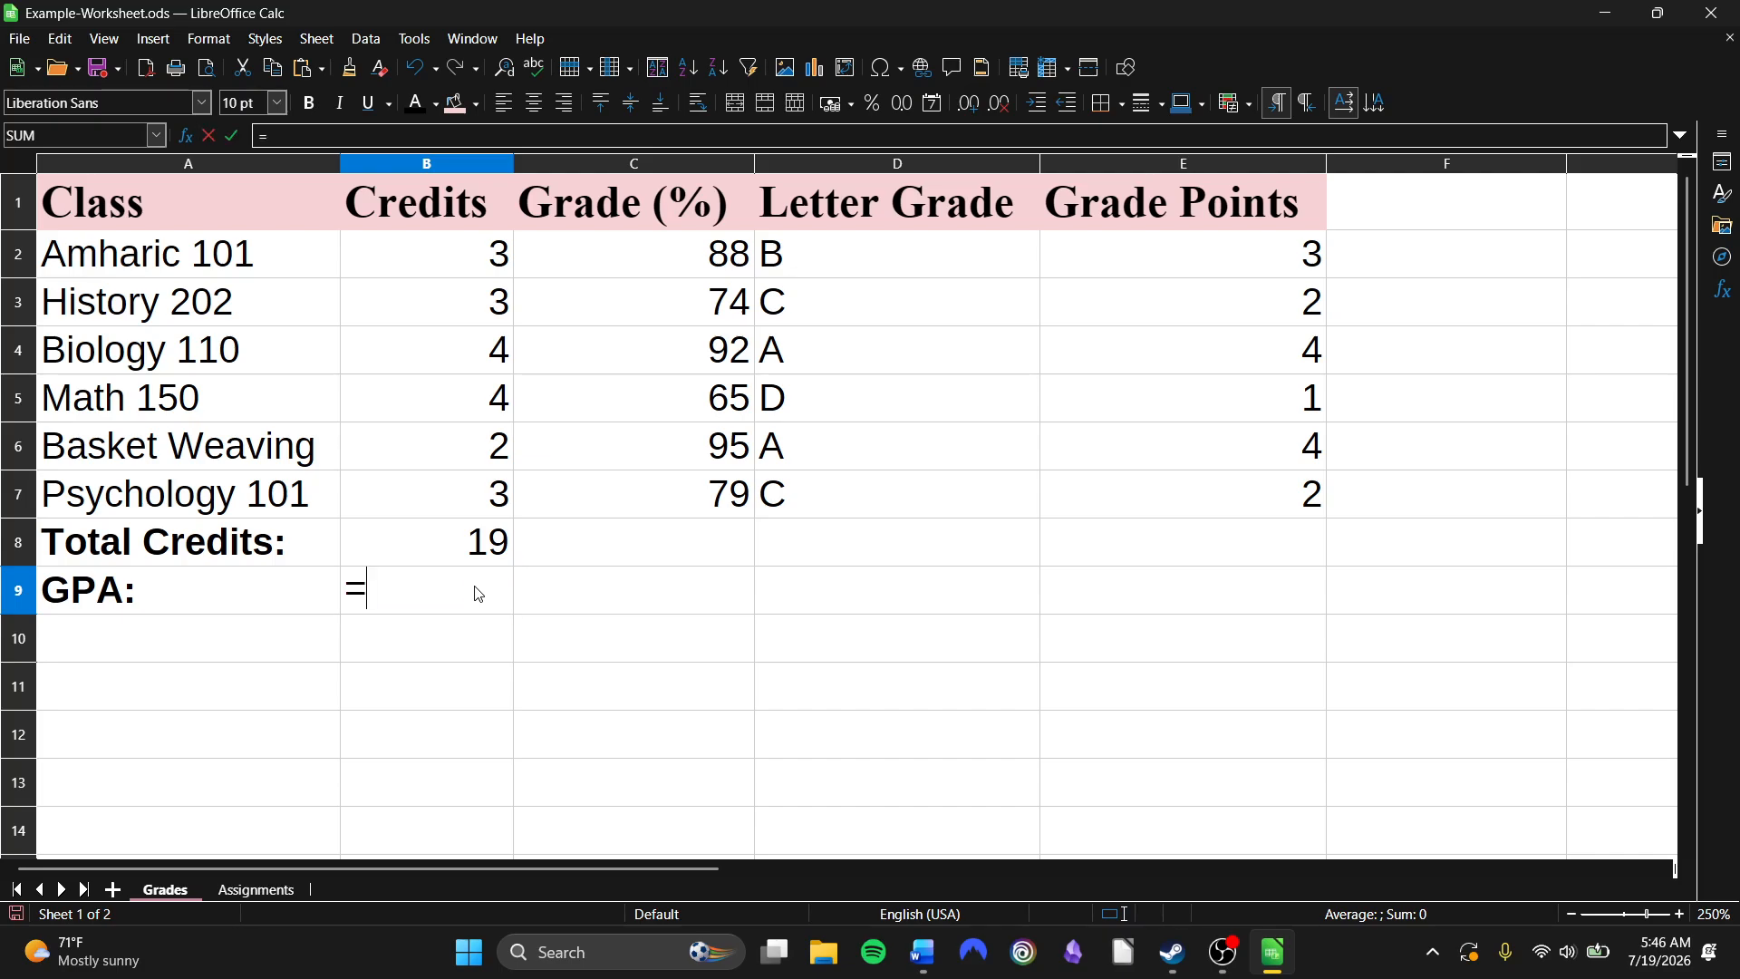
left_click(154, 140)
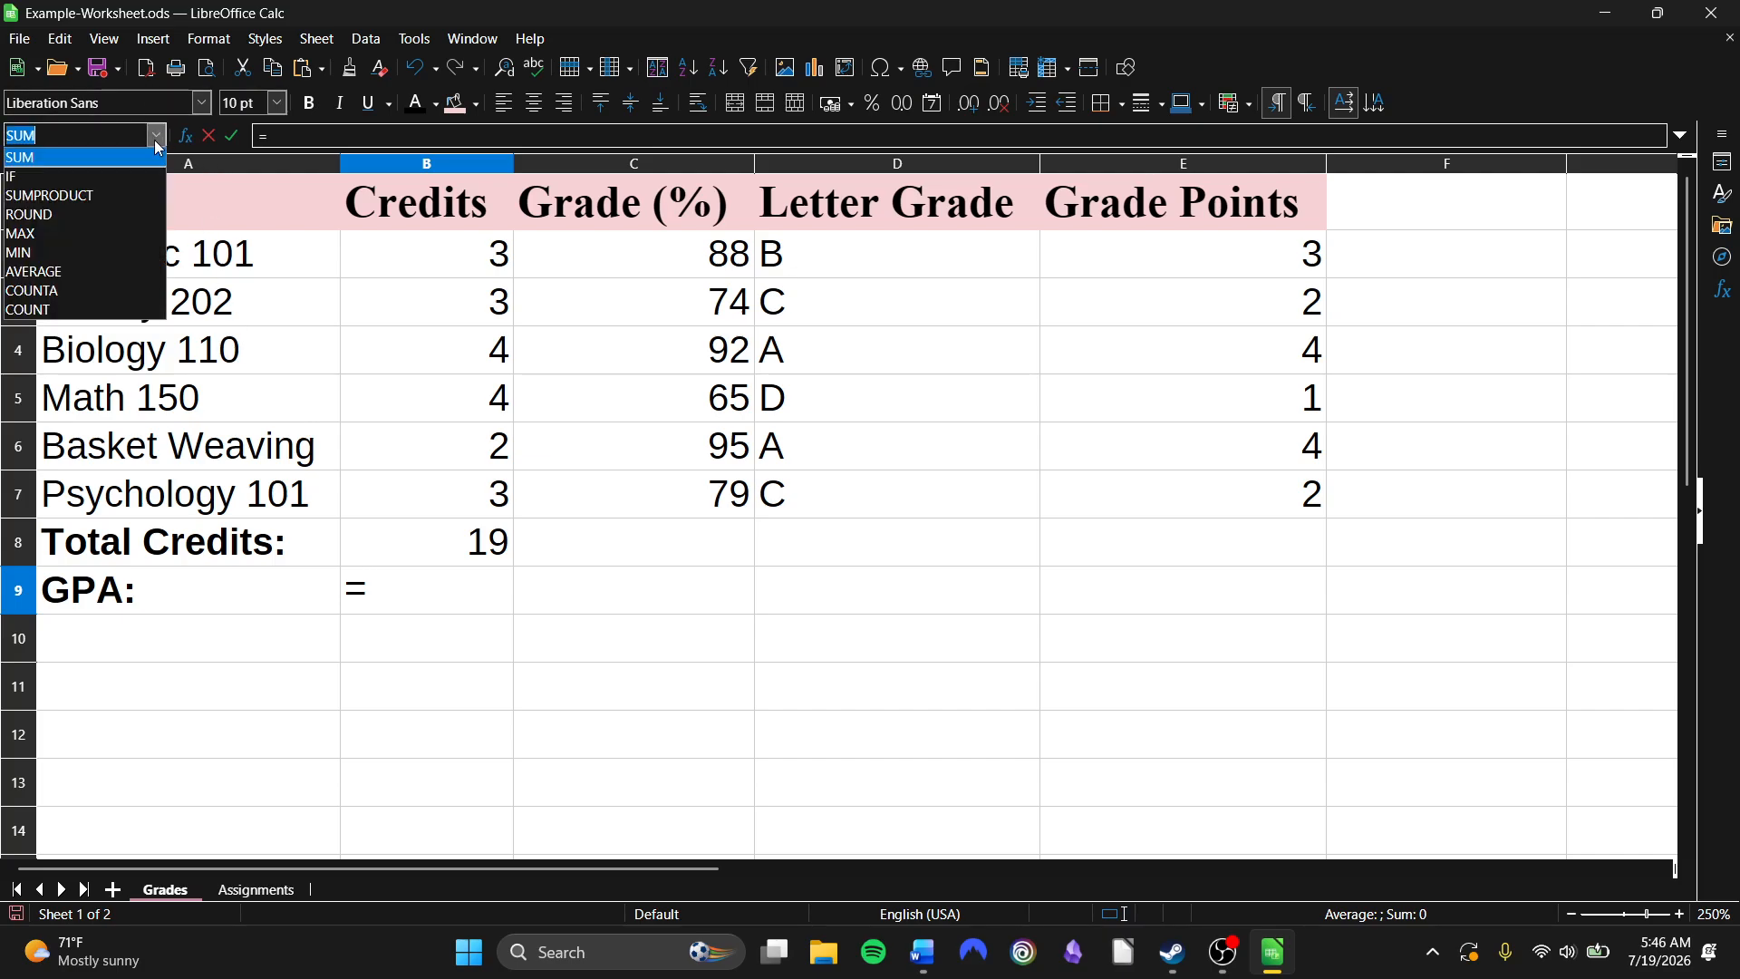
left_click(67, 203)
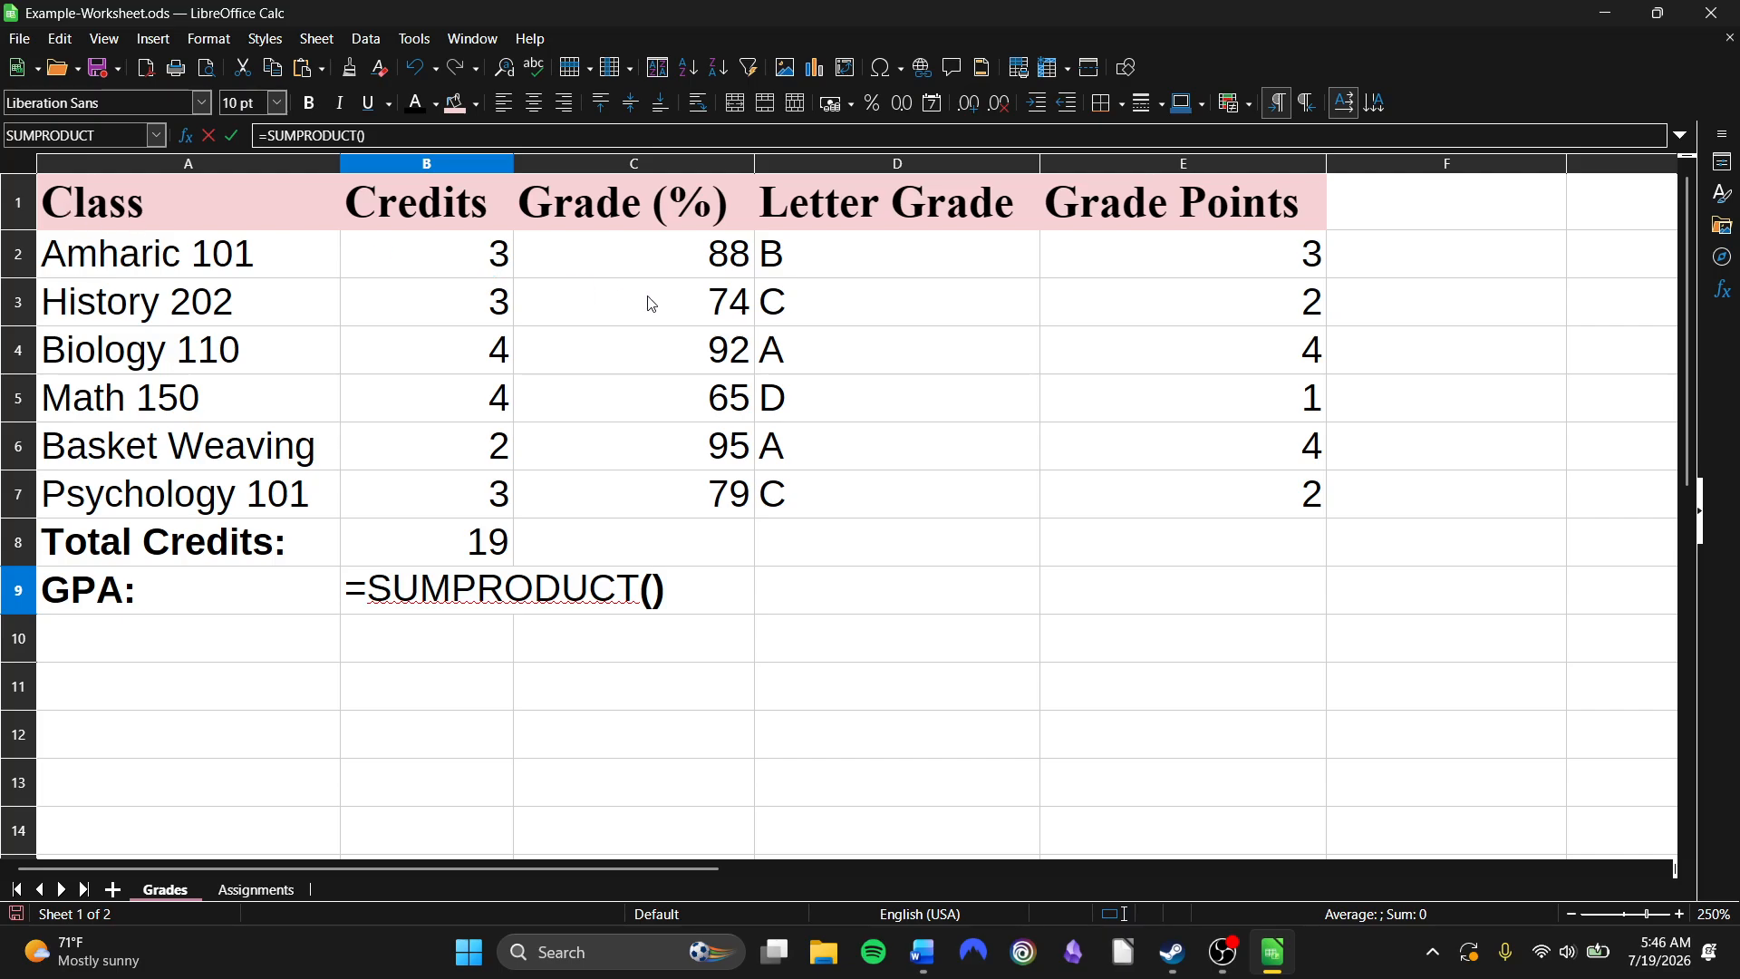
left_click_drag(482, 269, 455, 492)
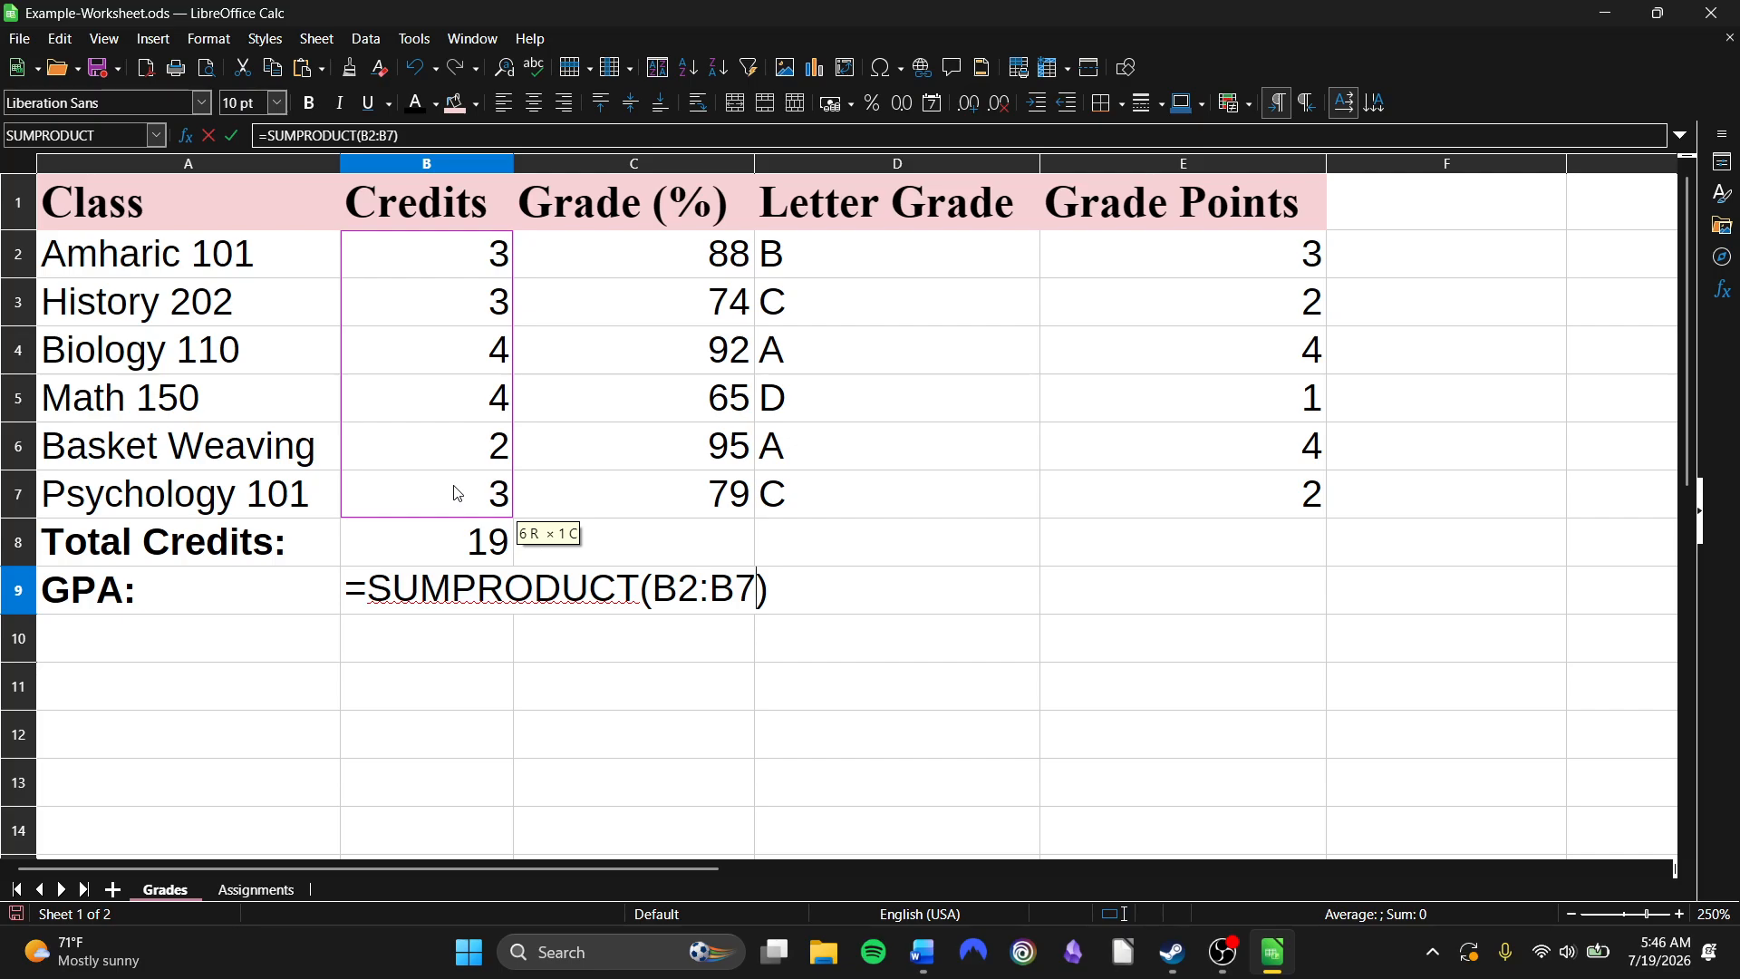
type(",")
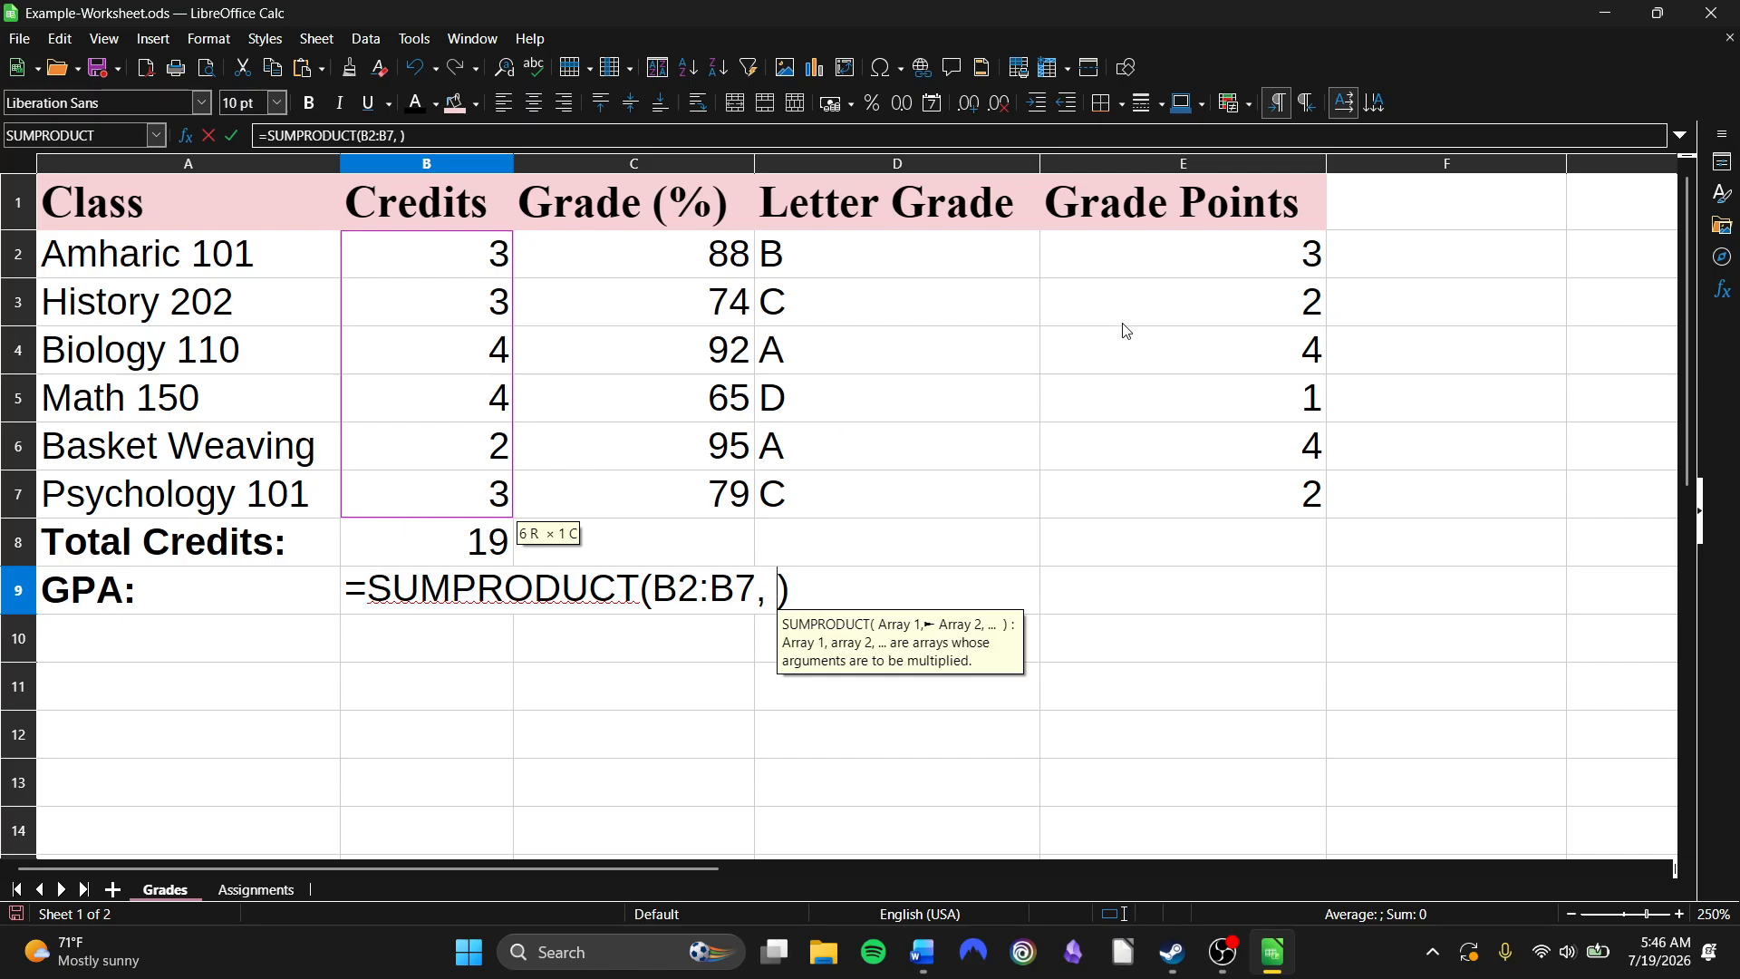
left_click_drag(1211, 263, 1207, 513)
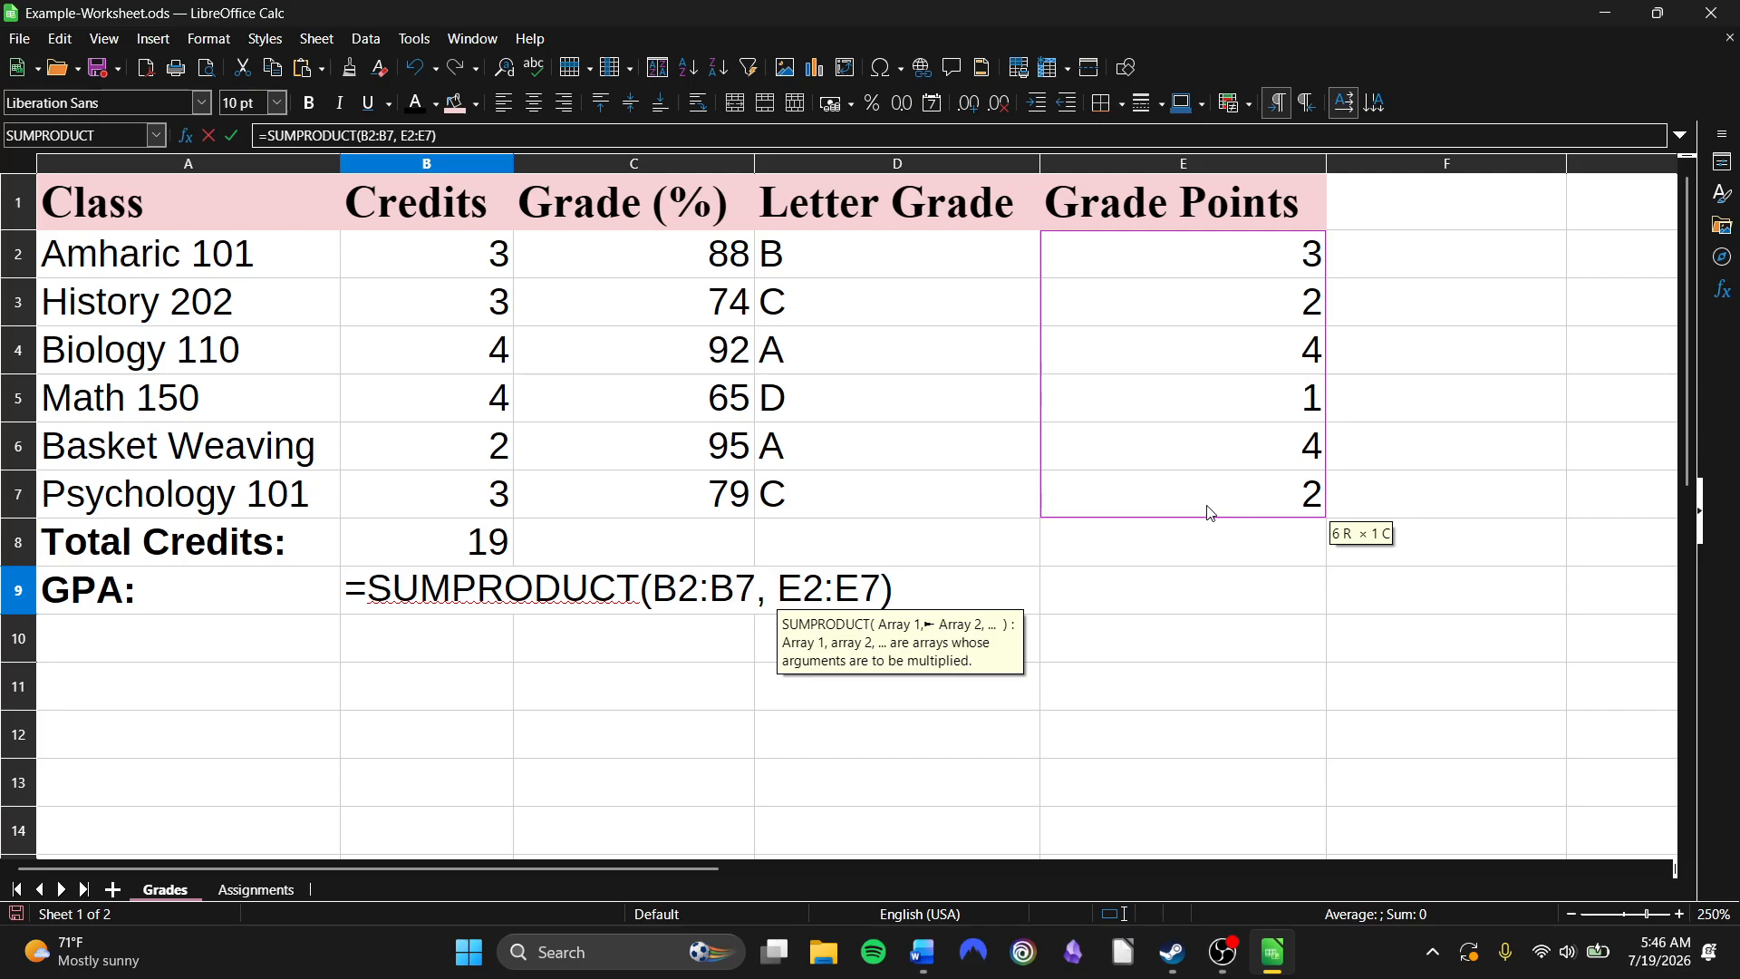
key("Right")
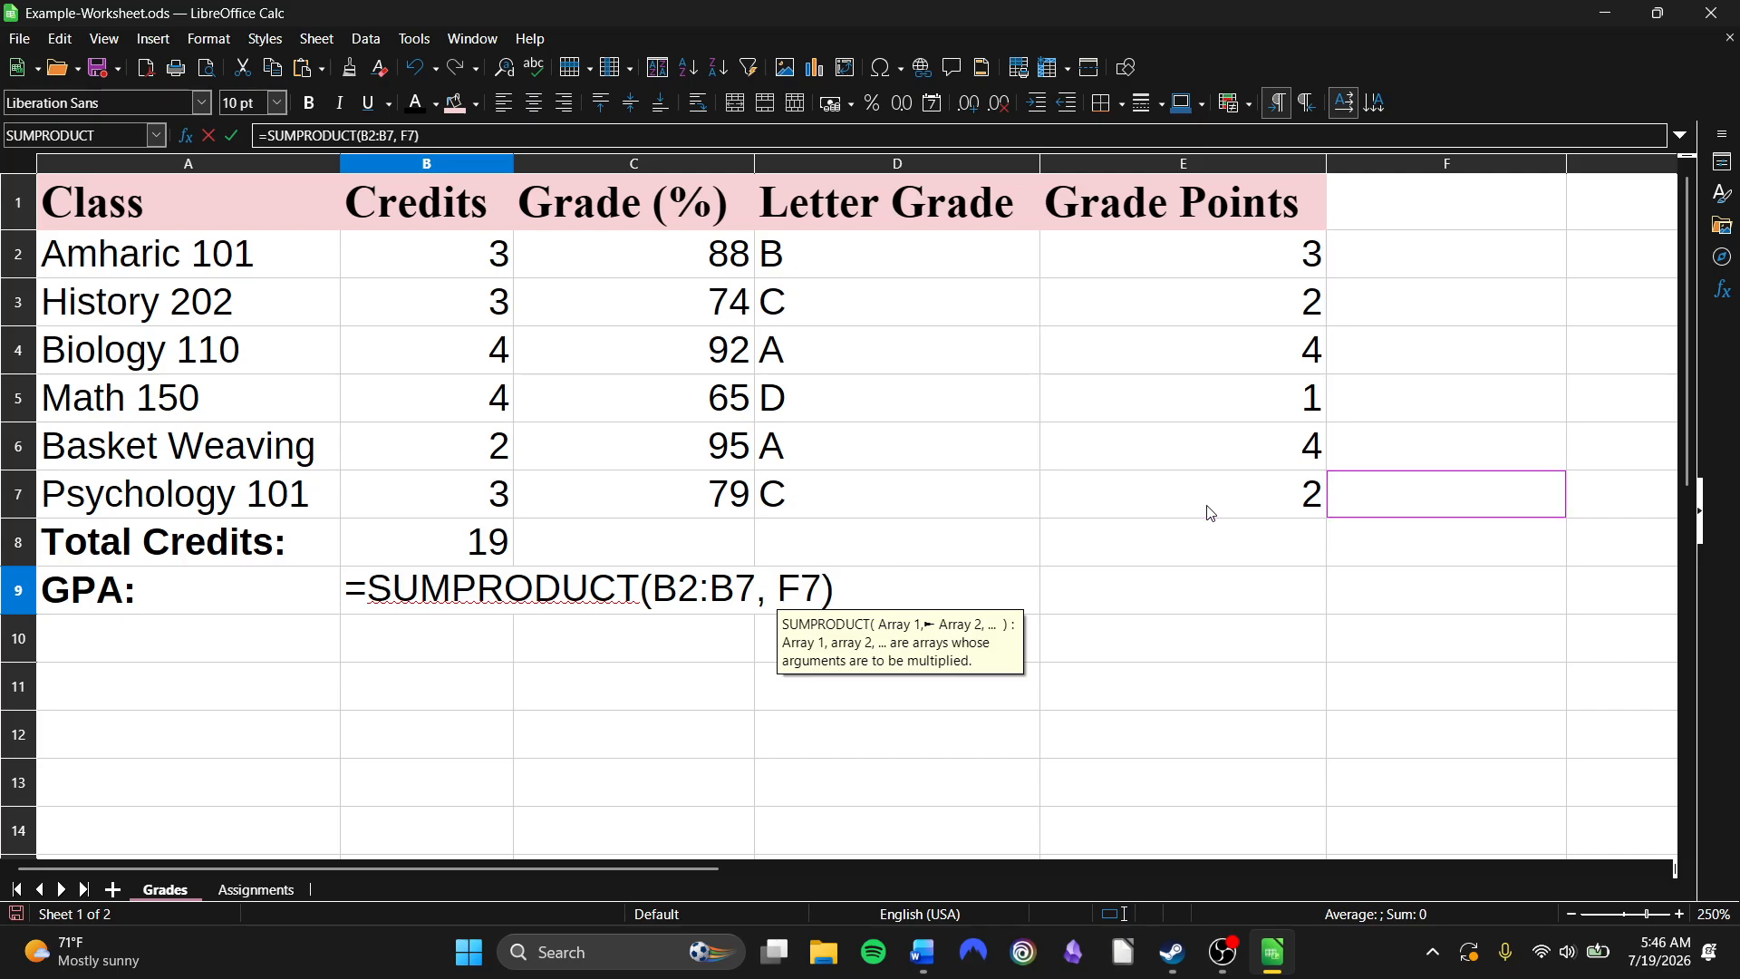
key("Left")
key("ctrl+z")
key("ctrl+z")
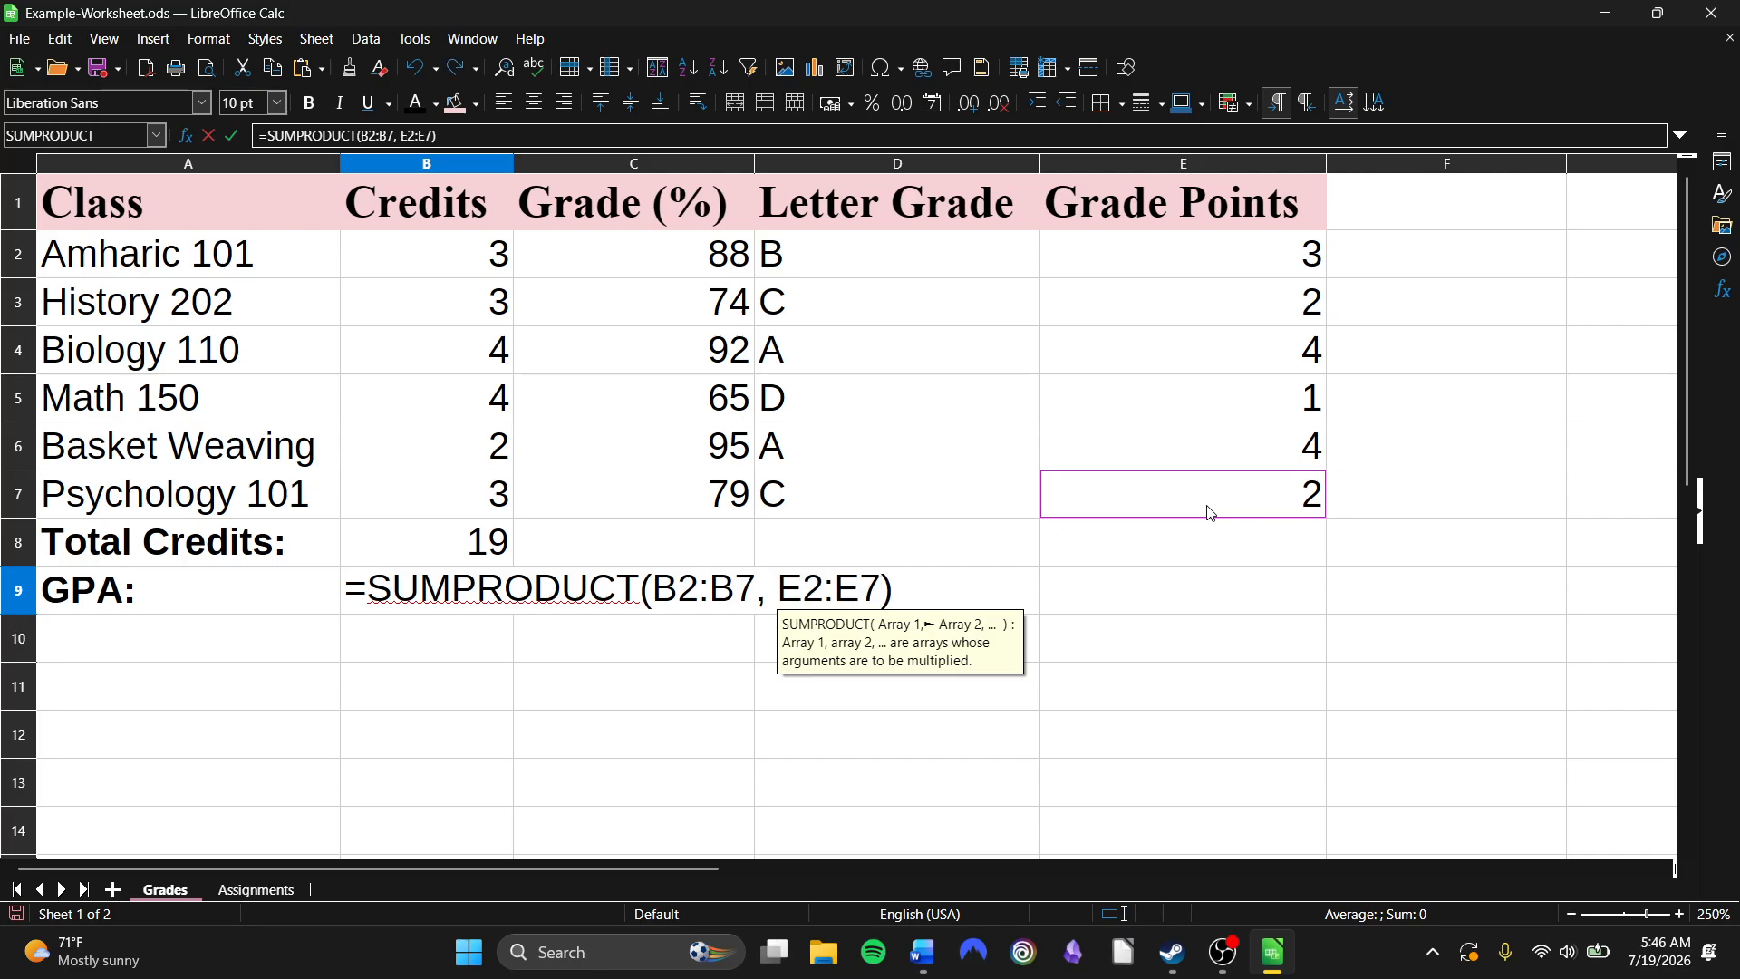
Complete the B9 formula as =SUMPRODUCT(B2:B7, E2:E7)/SUM(B2:B7) and commit it.
left_click(469, 134)
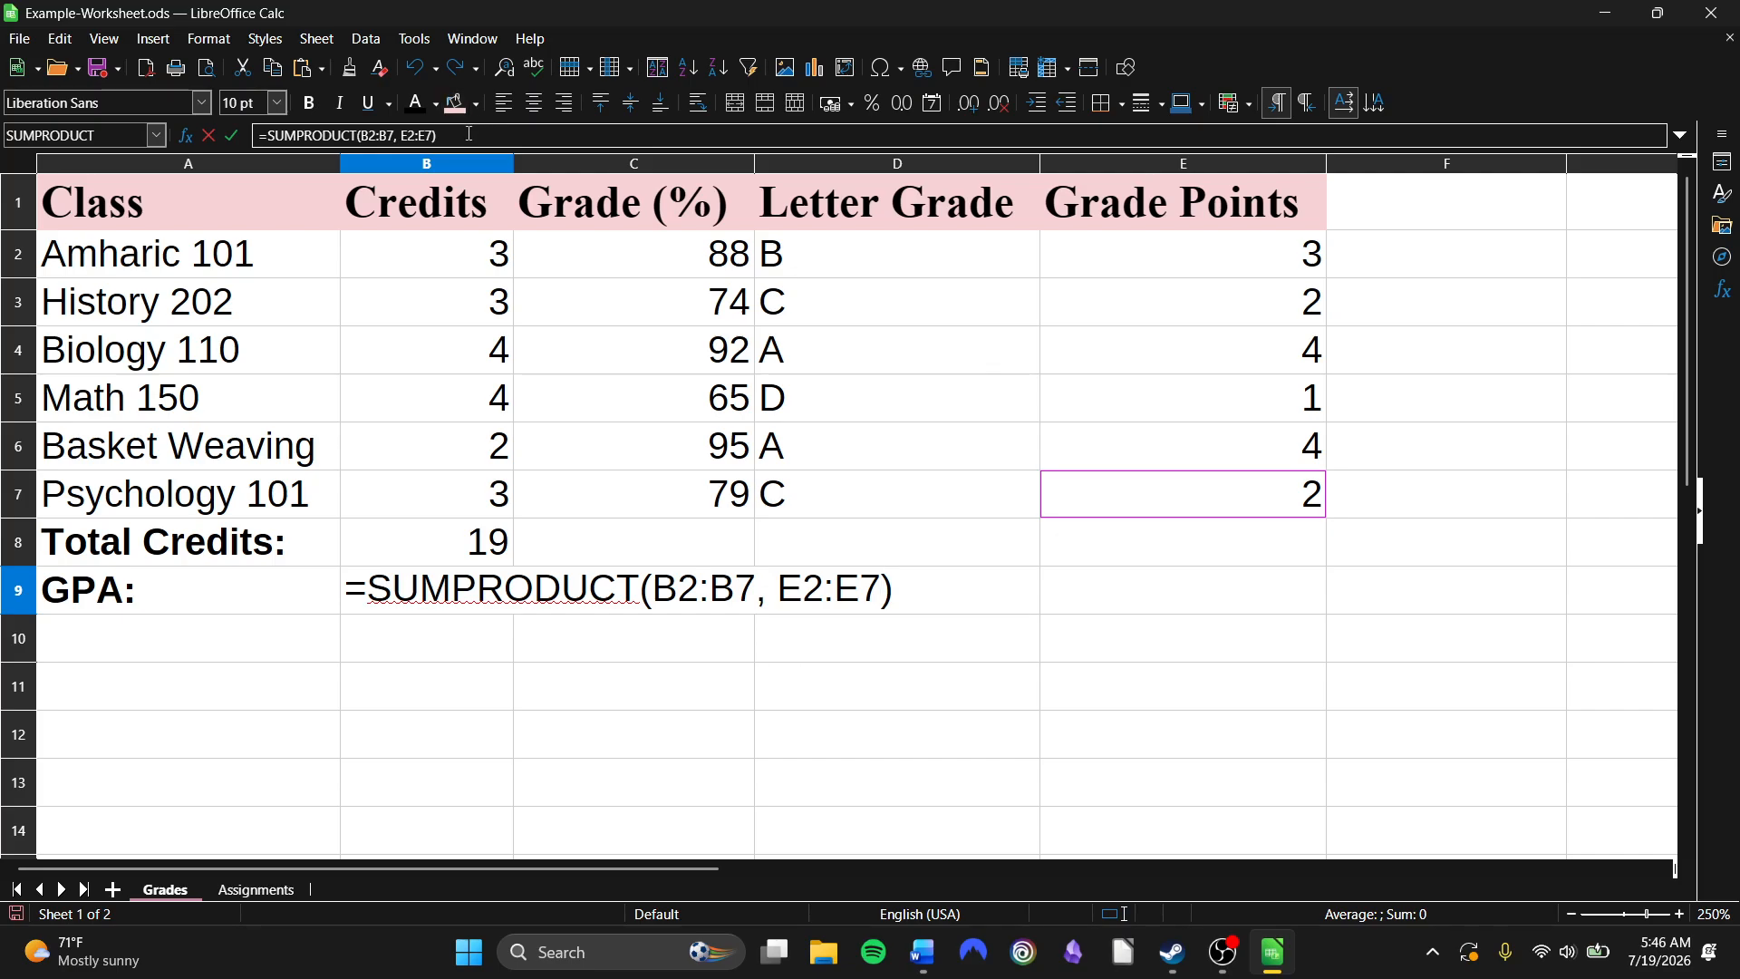
type("\\")
key("BackSpace")
type("/SUM")
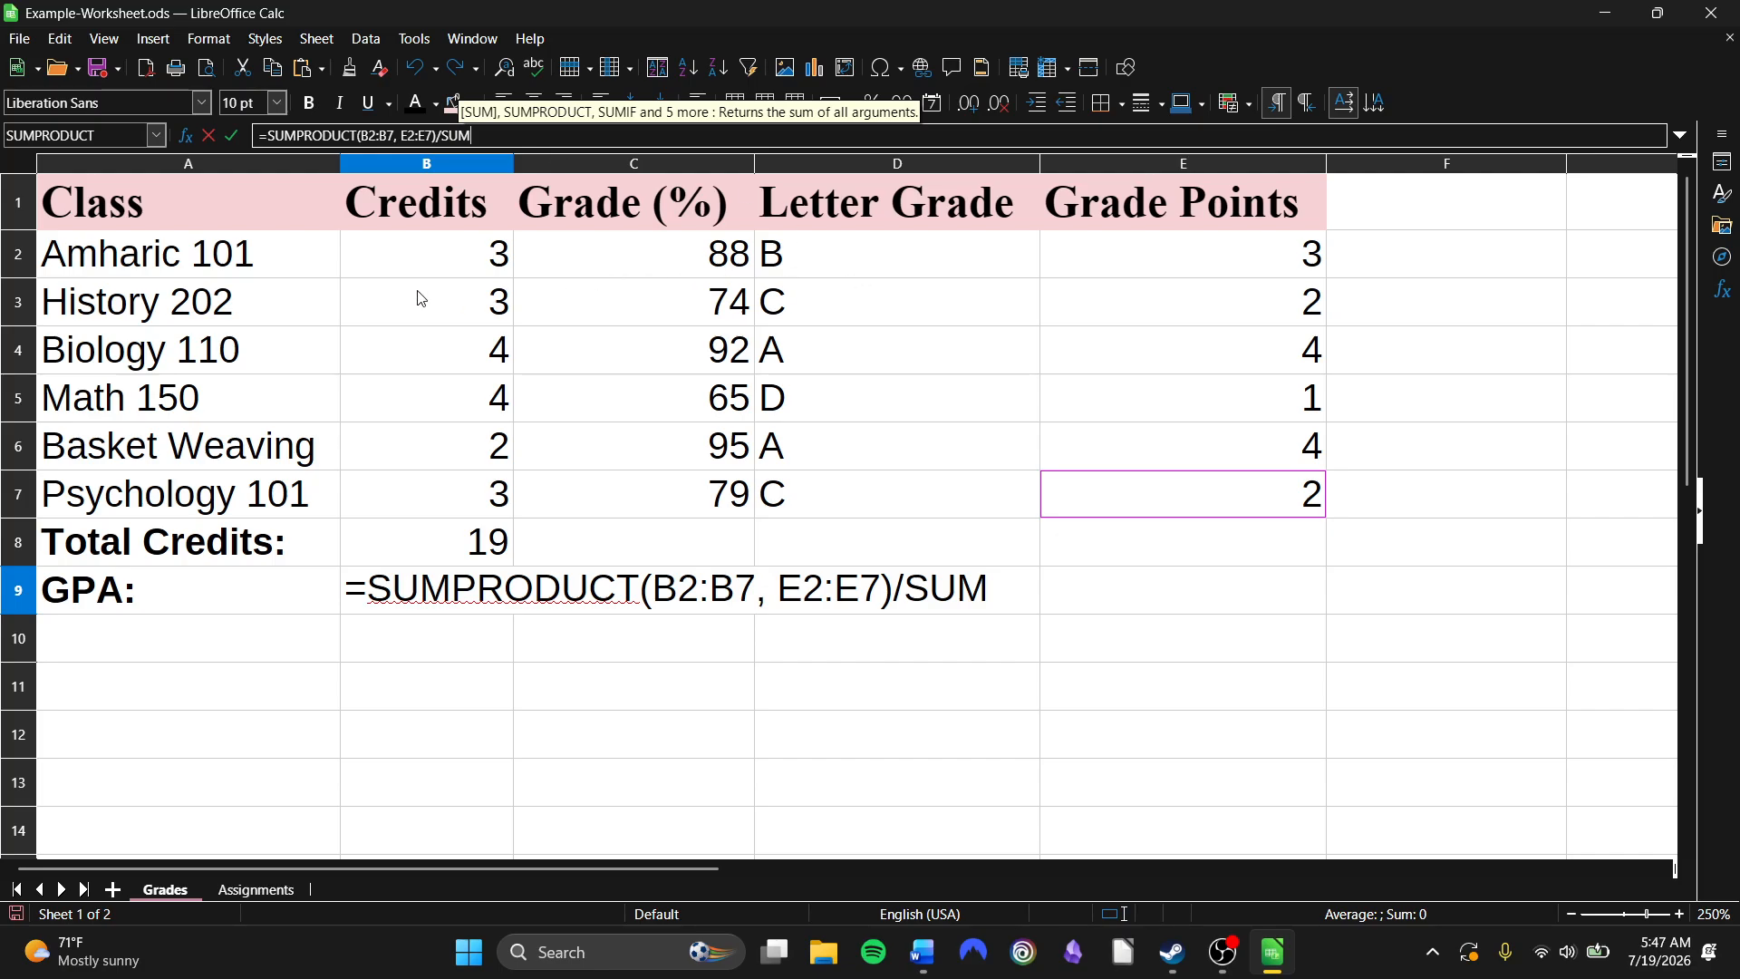
left_click_drag(461, 264, 474, 499)
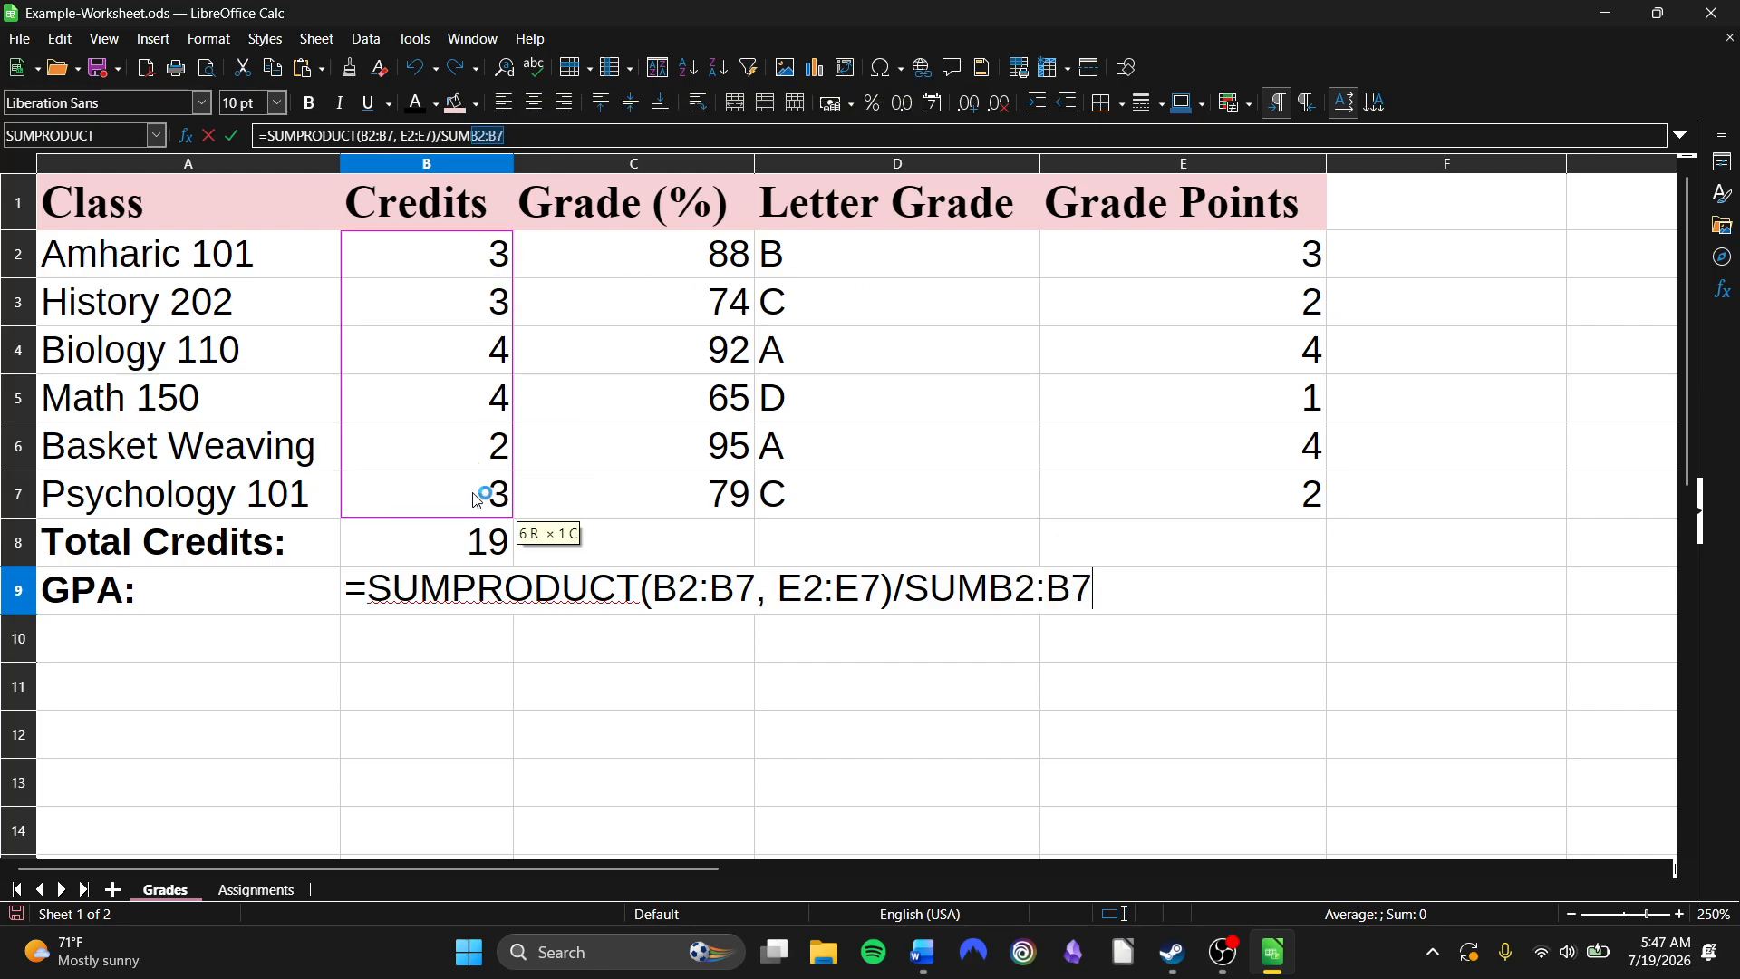
left_click(472, 135)
type("(")
key("End")
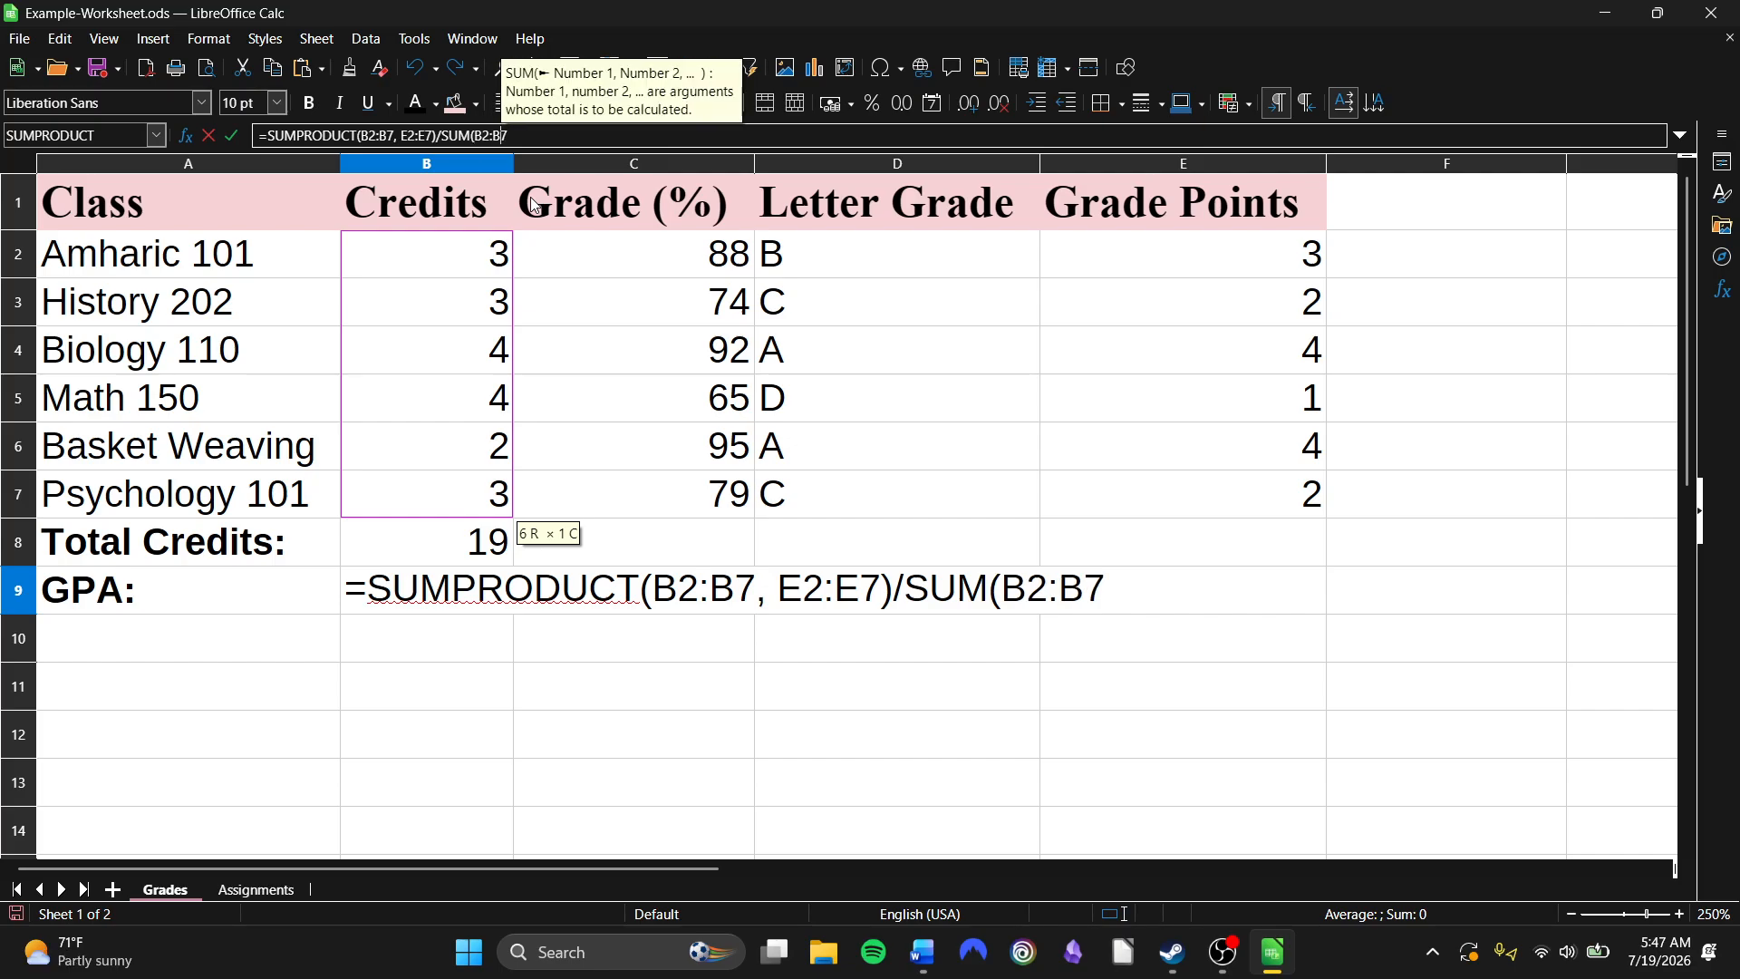
type(")")
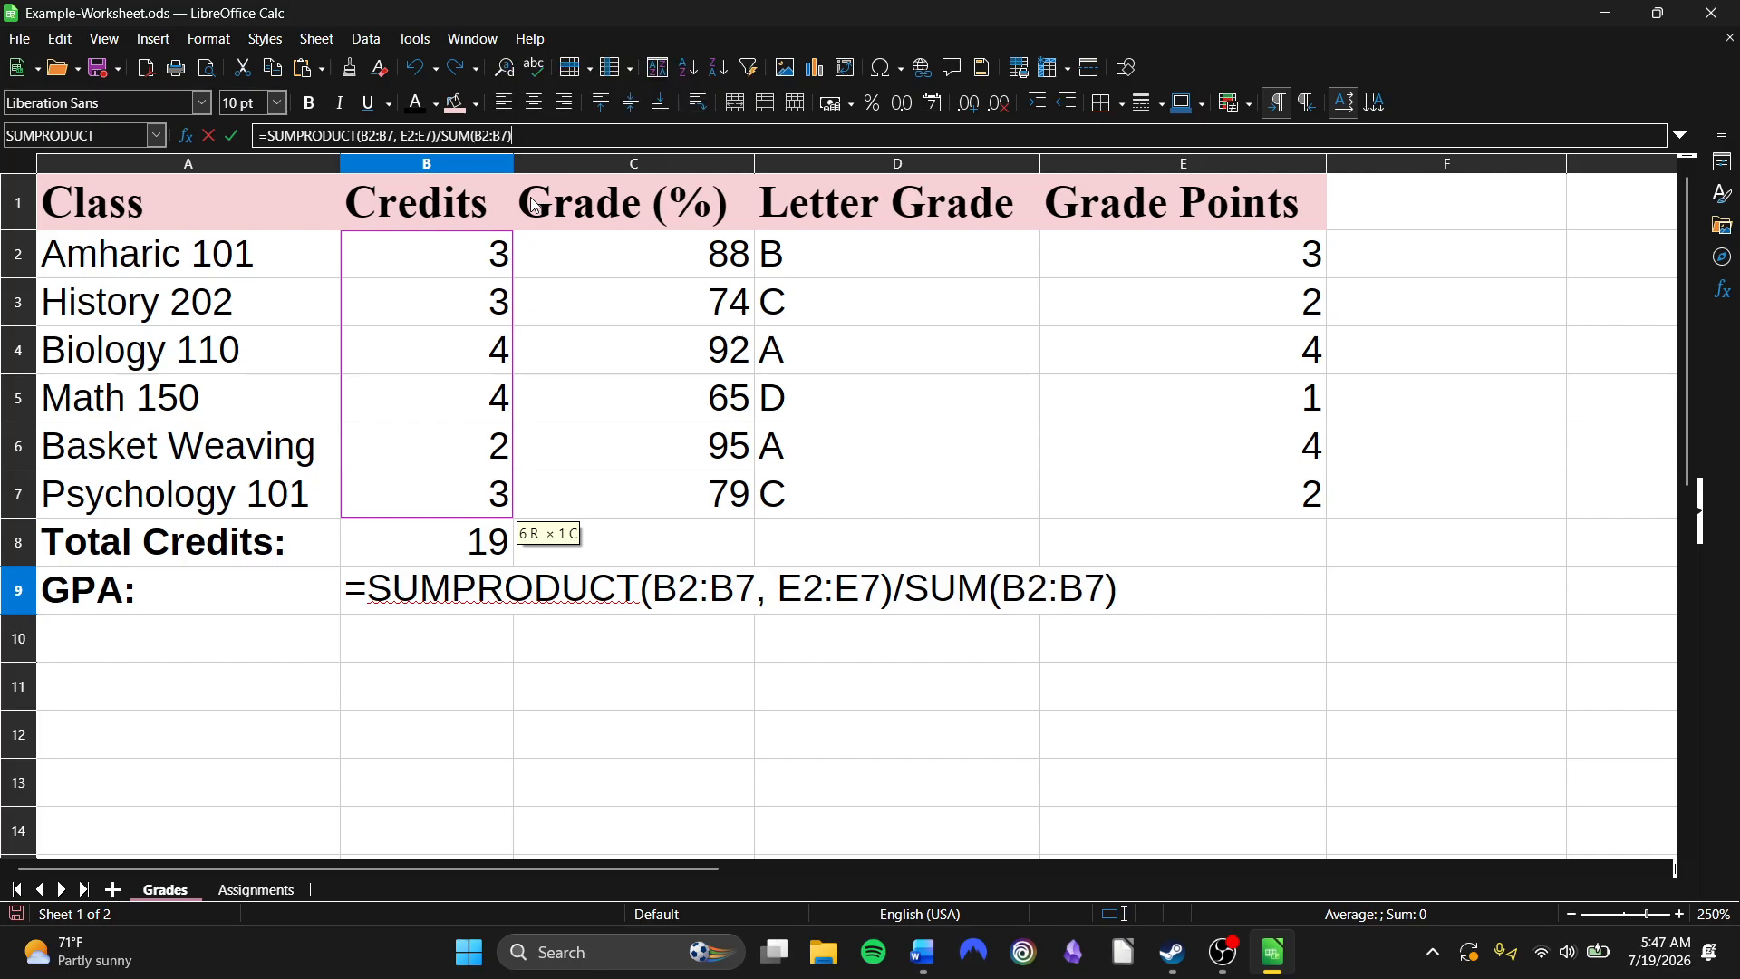
key("Return")
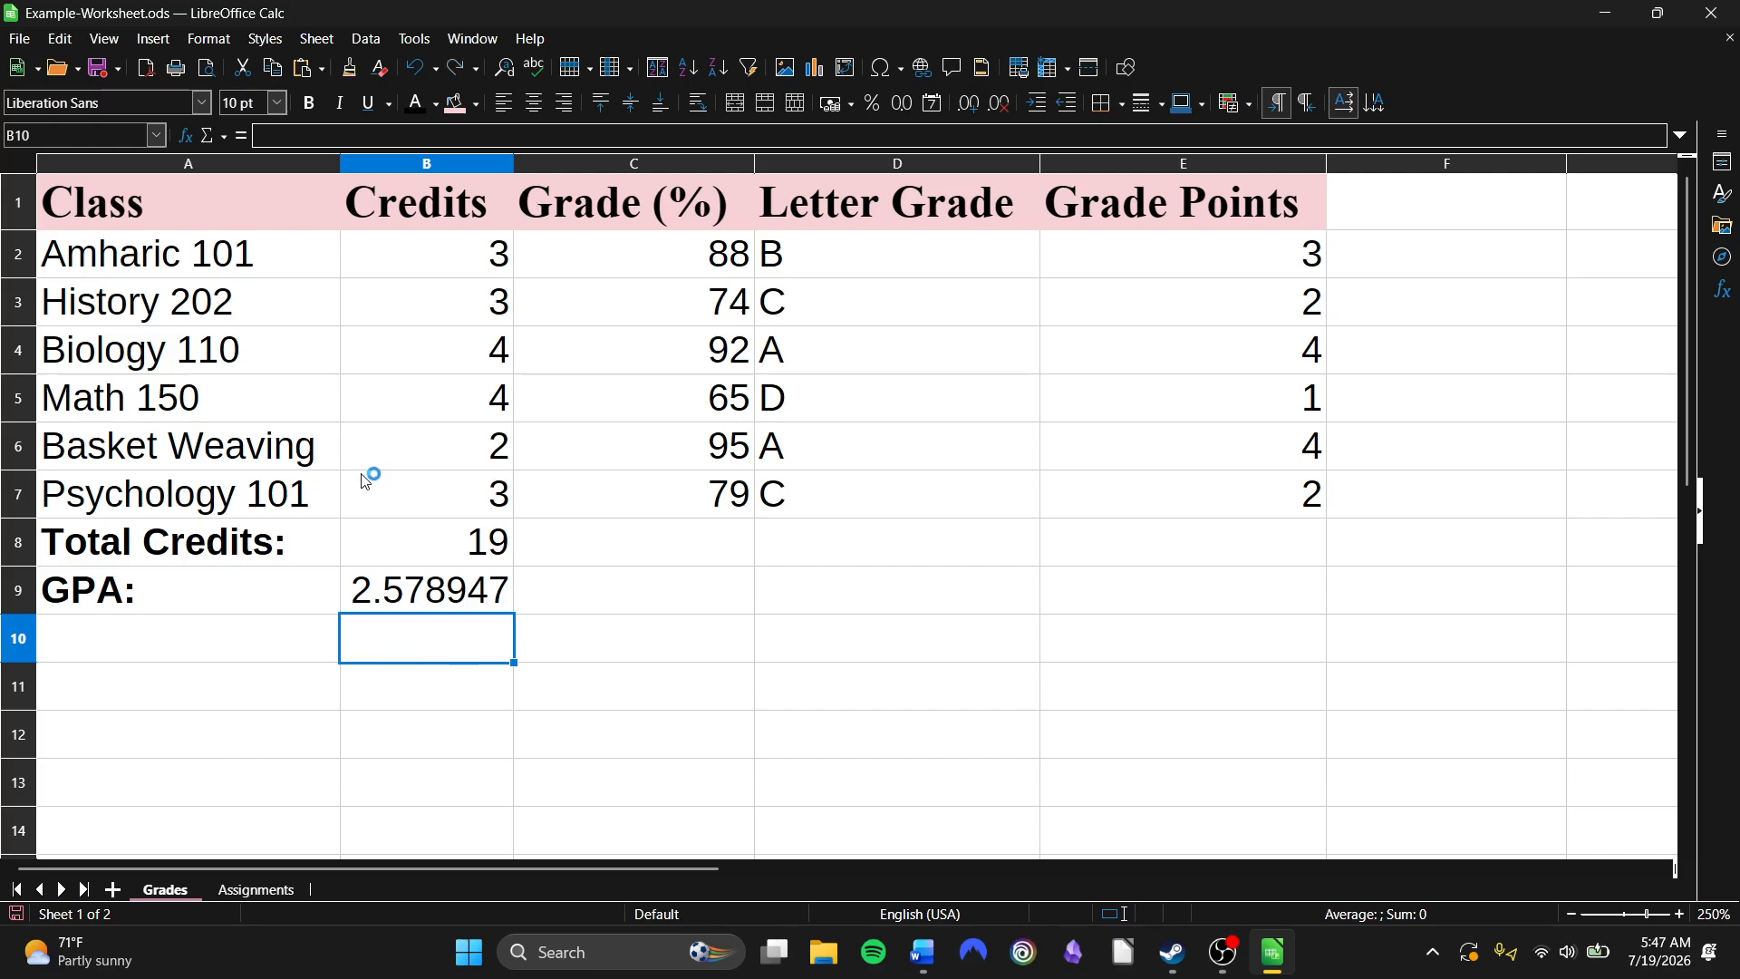
Delete a decimal place from the GPA in B9 and widen column B until the full number fits.
left_click(483, 607)
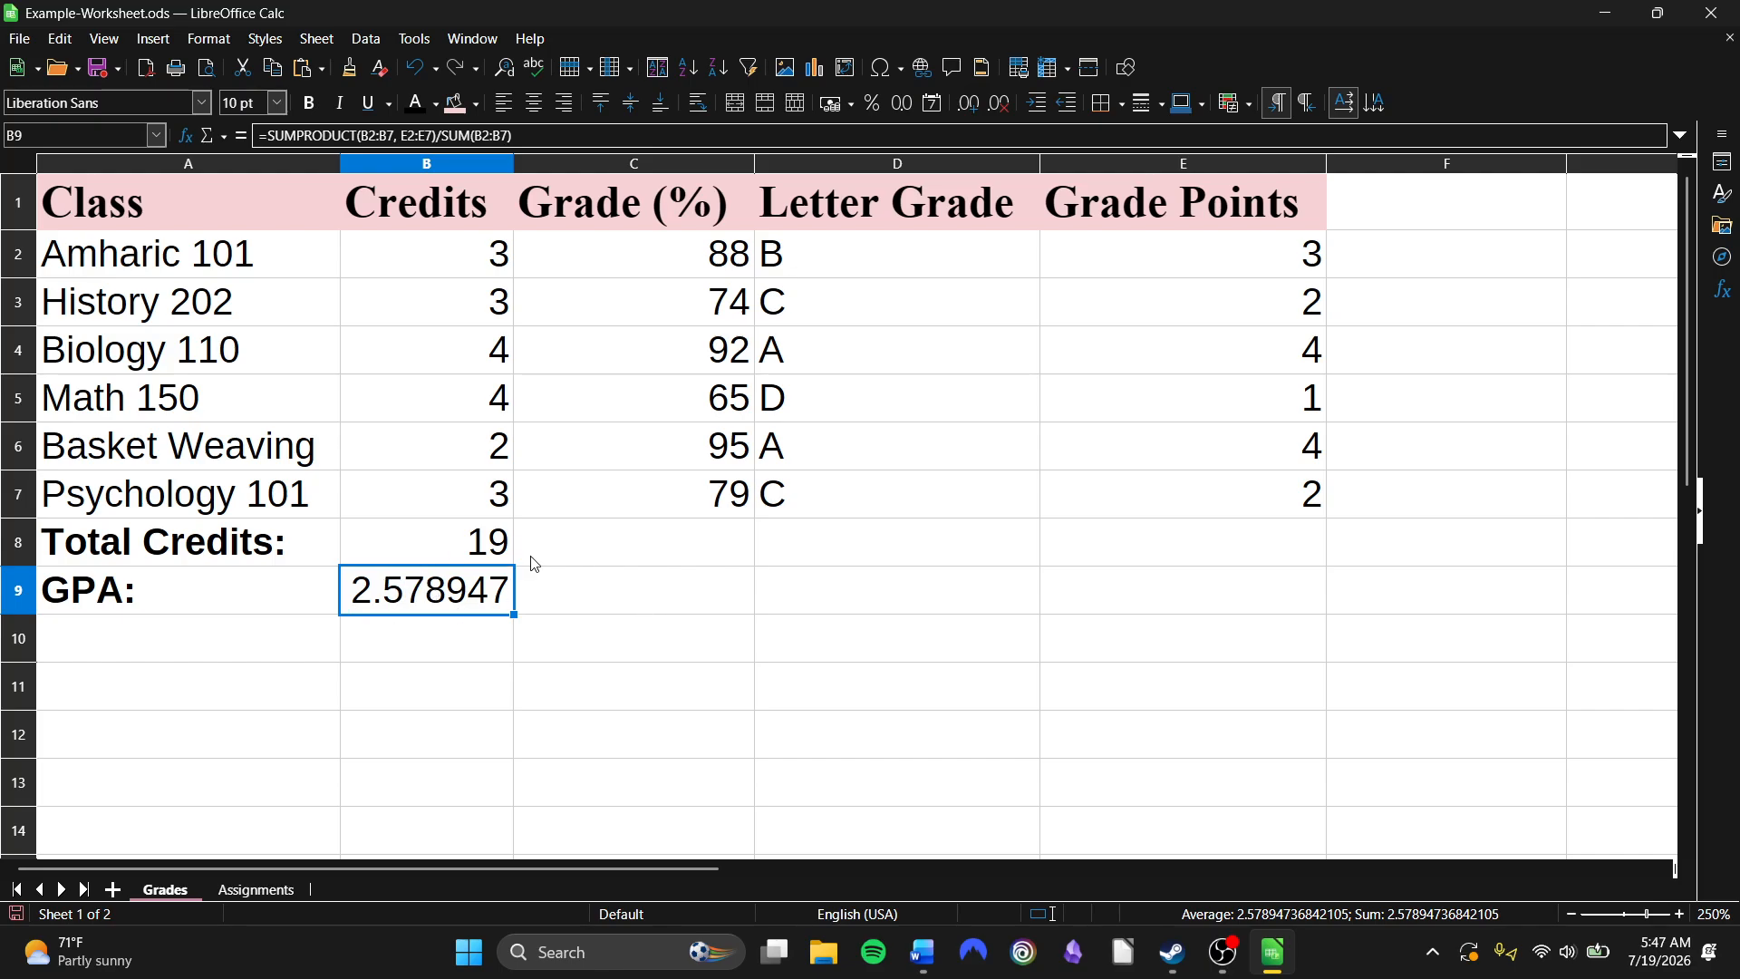
left_click(996, 100)
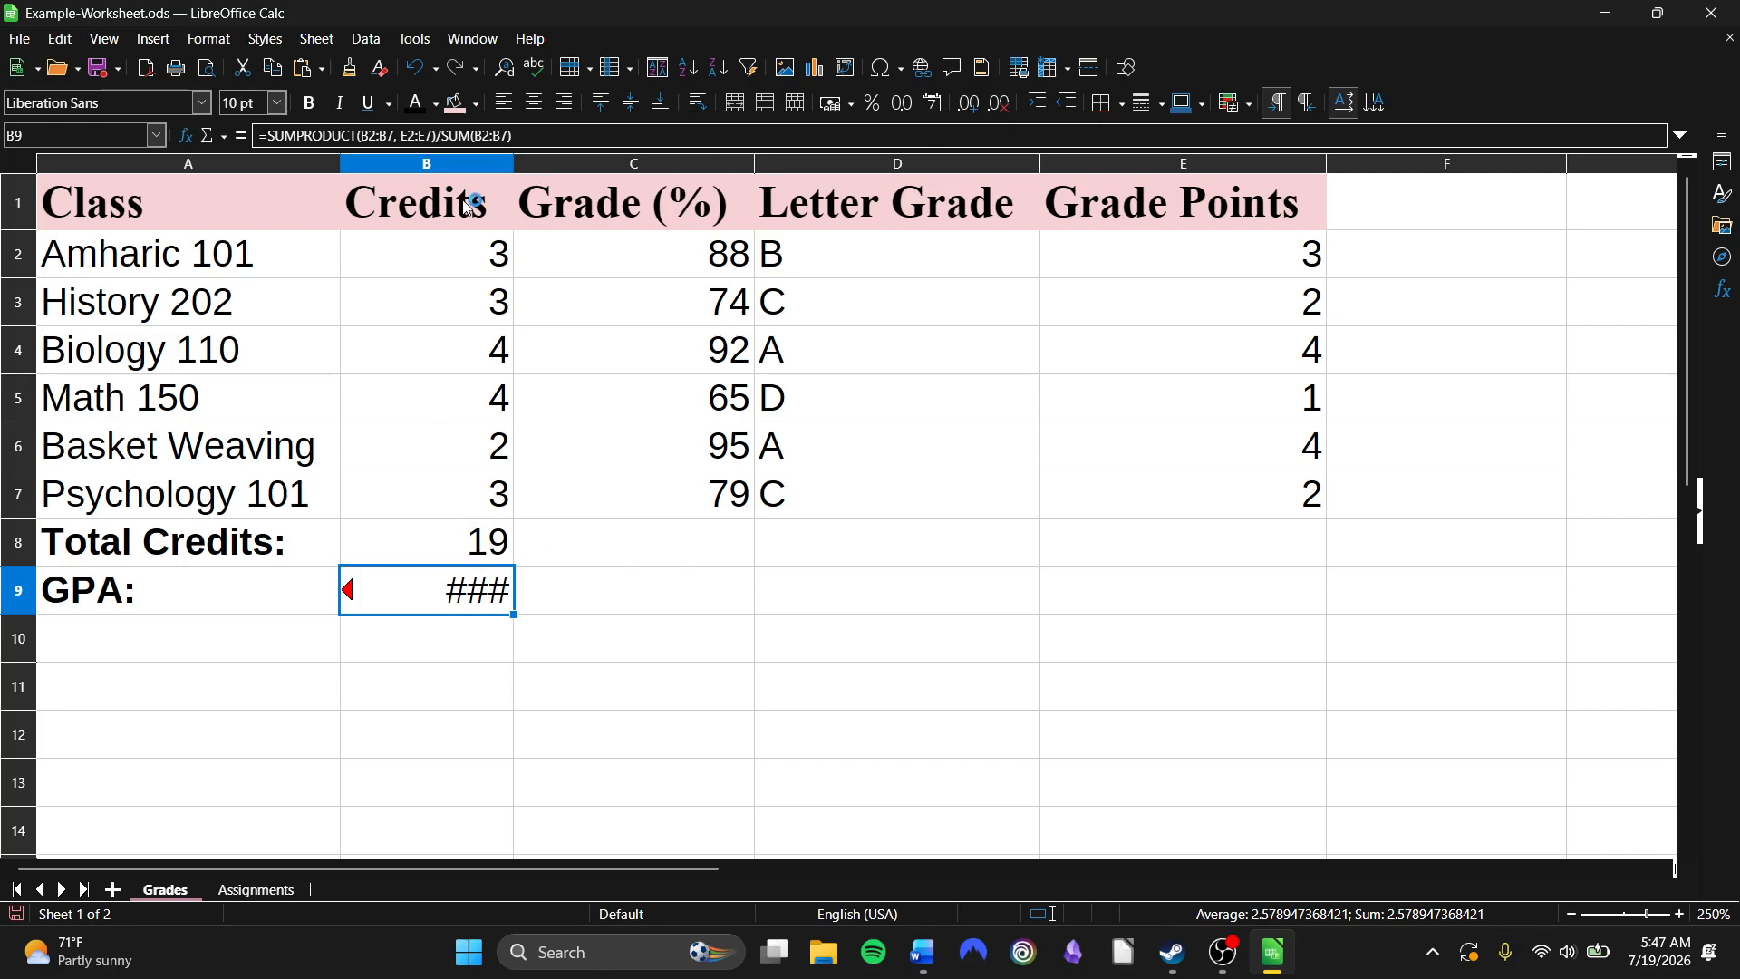
left_click_drag(515, 164, 918, 196)
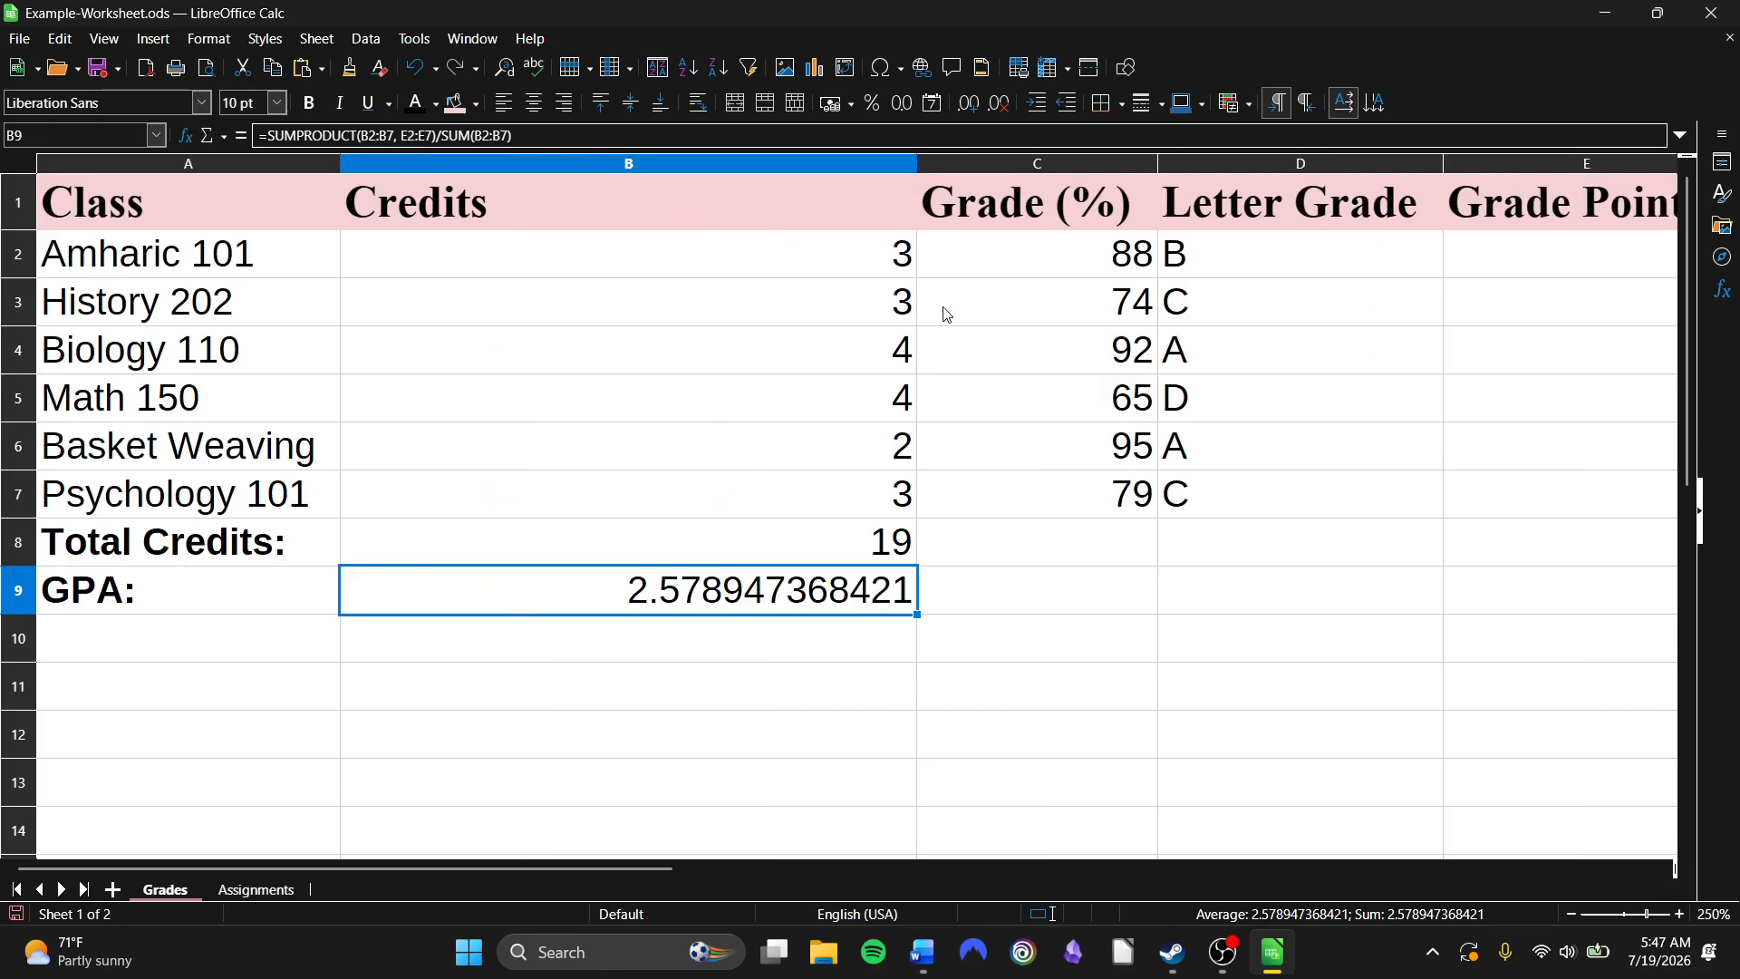
Reduce the GPA in cell B9 to two decimal places.
left_click(1008, 104)
left_click(1008, 104)
left_click(1008, 104)
left_click(1007, 104)
left_click(1008, 104)
left_click(1008, 104)
left_click(1008, 105)
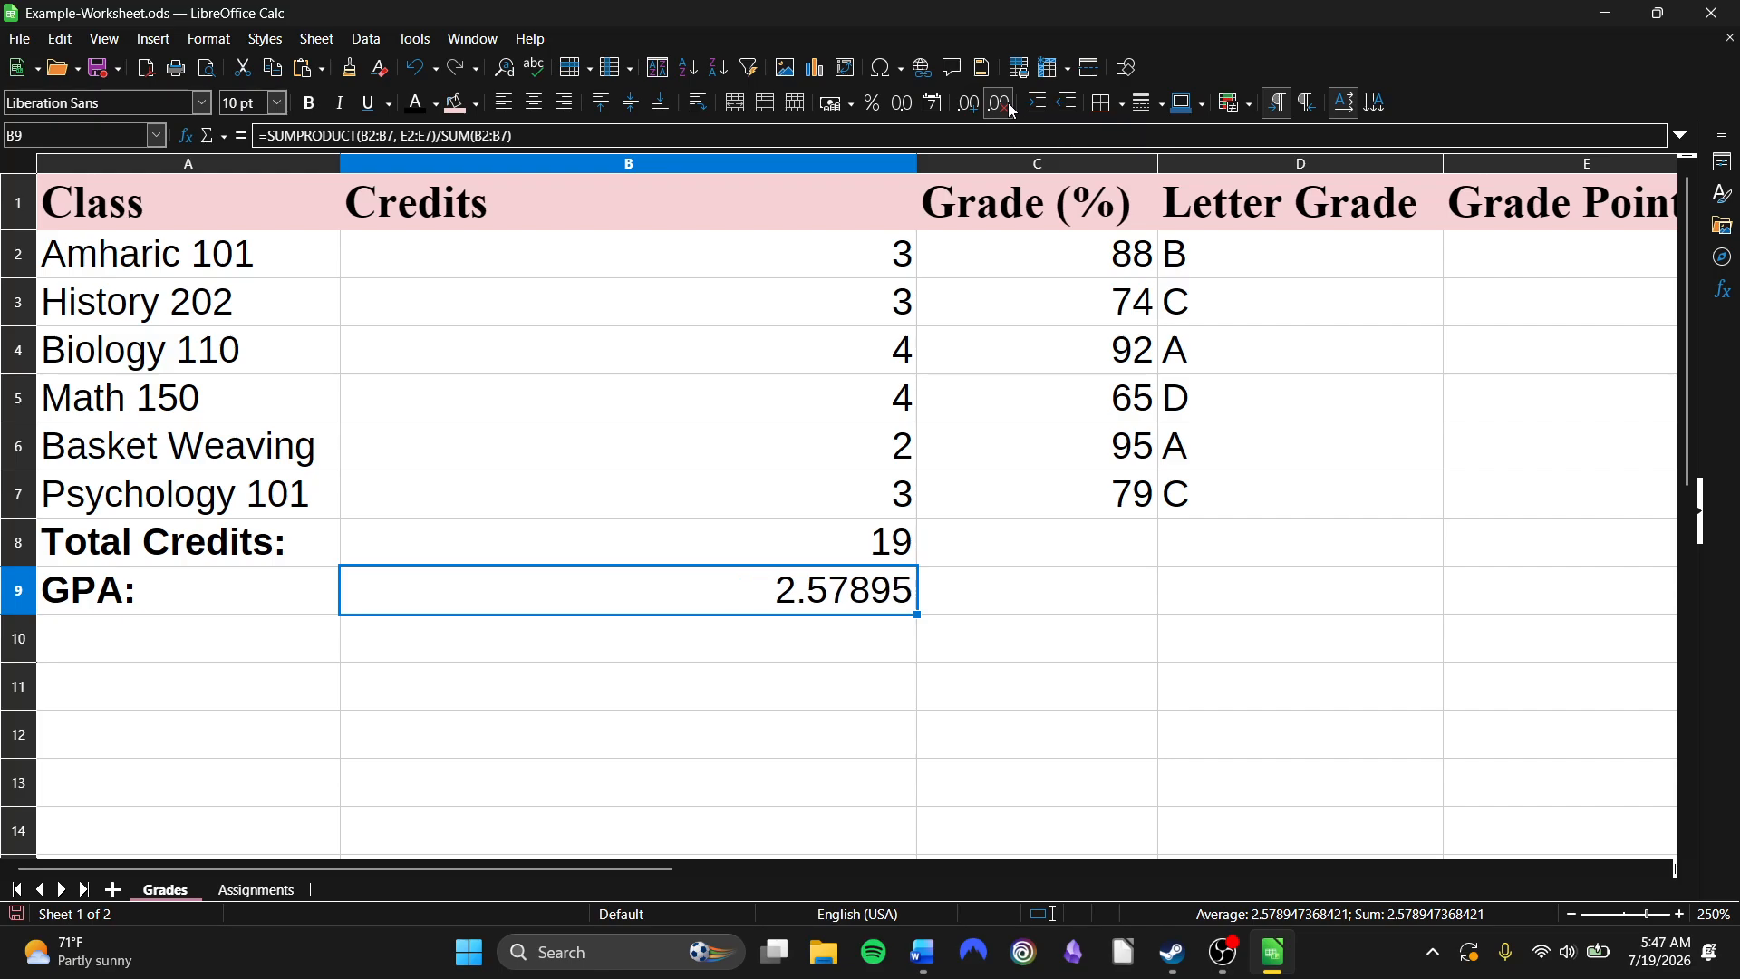
left_click(1008, 102)
left_click(1008, 102)
left_click(1007, 101)
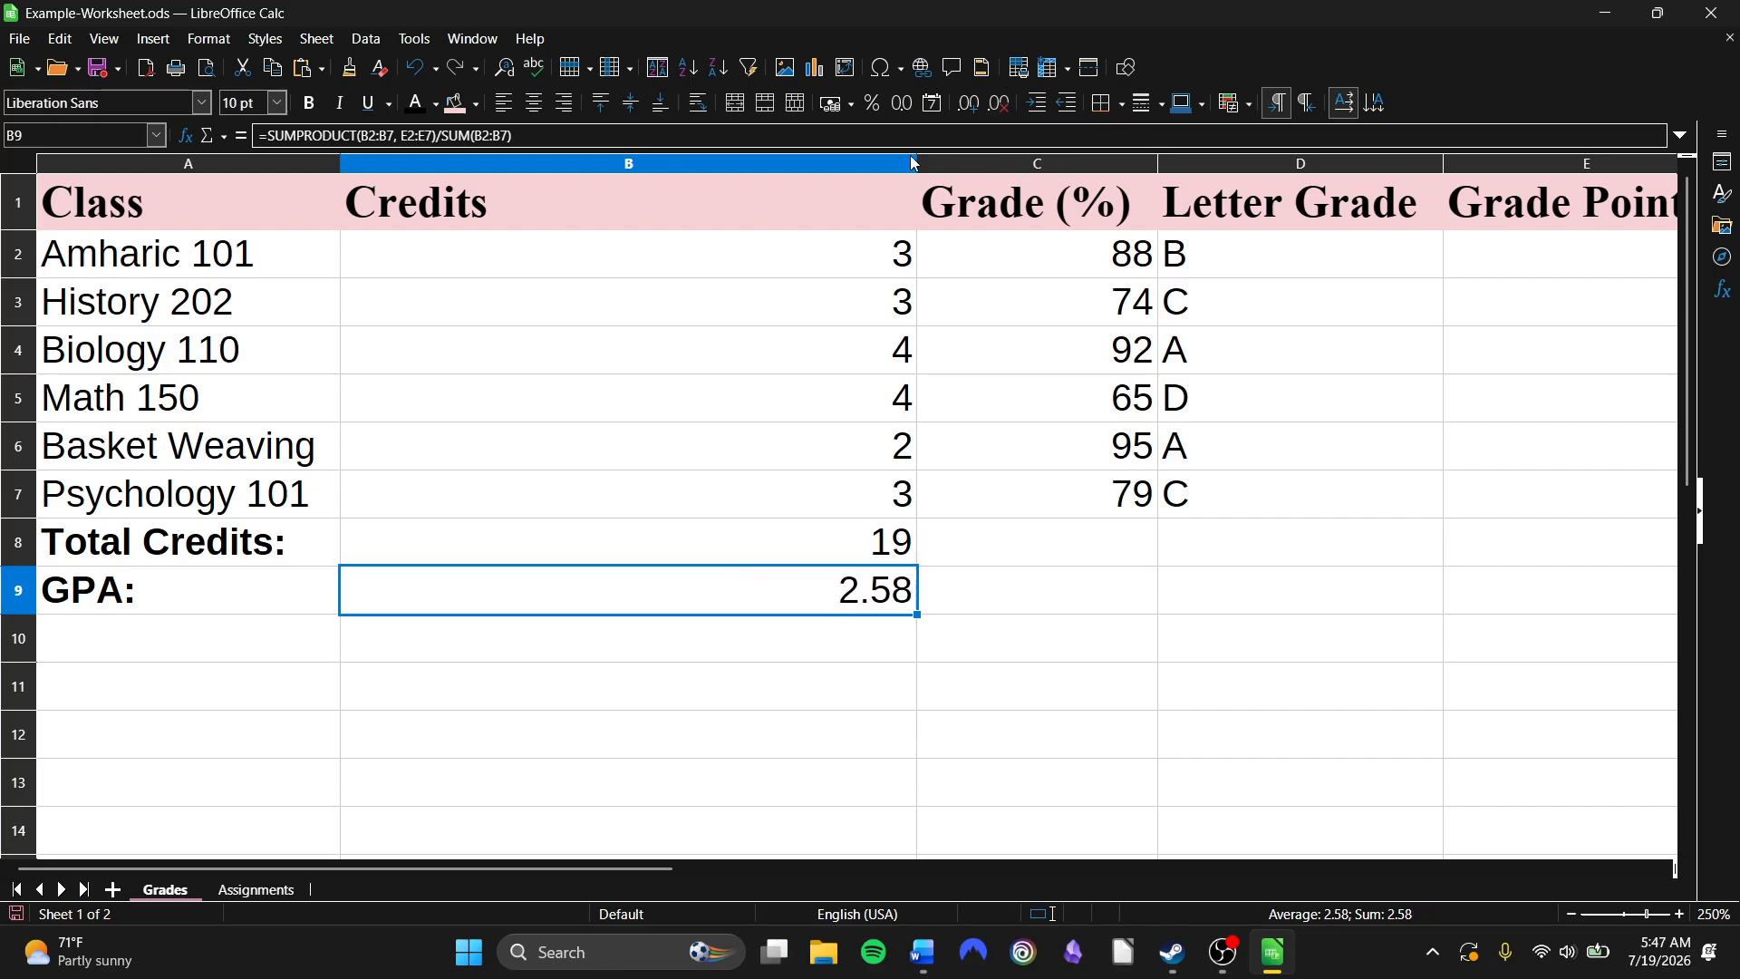
Narrow column B until it just fits the Credits heading.
left_click_drag(912, 161, 497, 186)
left_click_drag(479, 181, 501, 183)
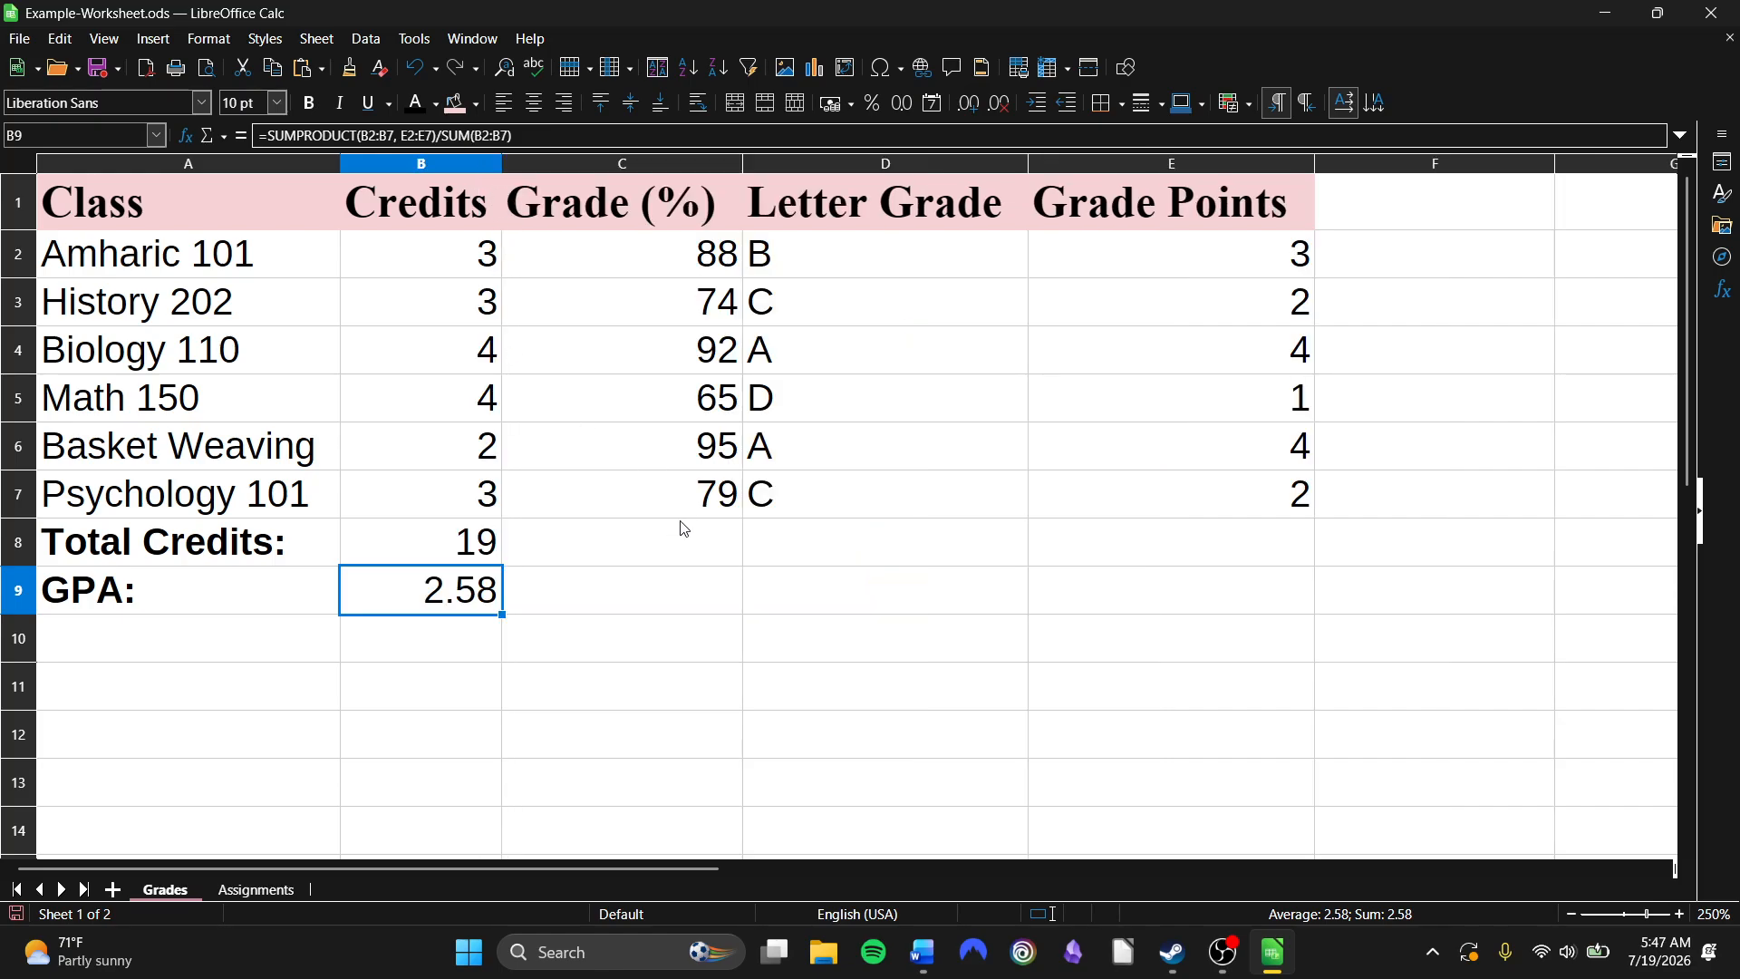
left_click(685, 609)
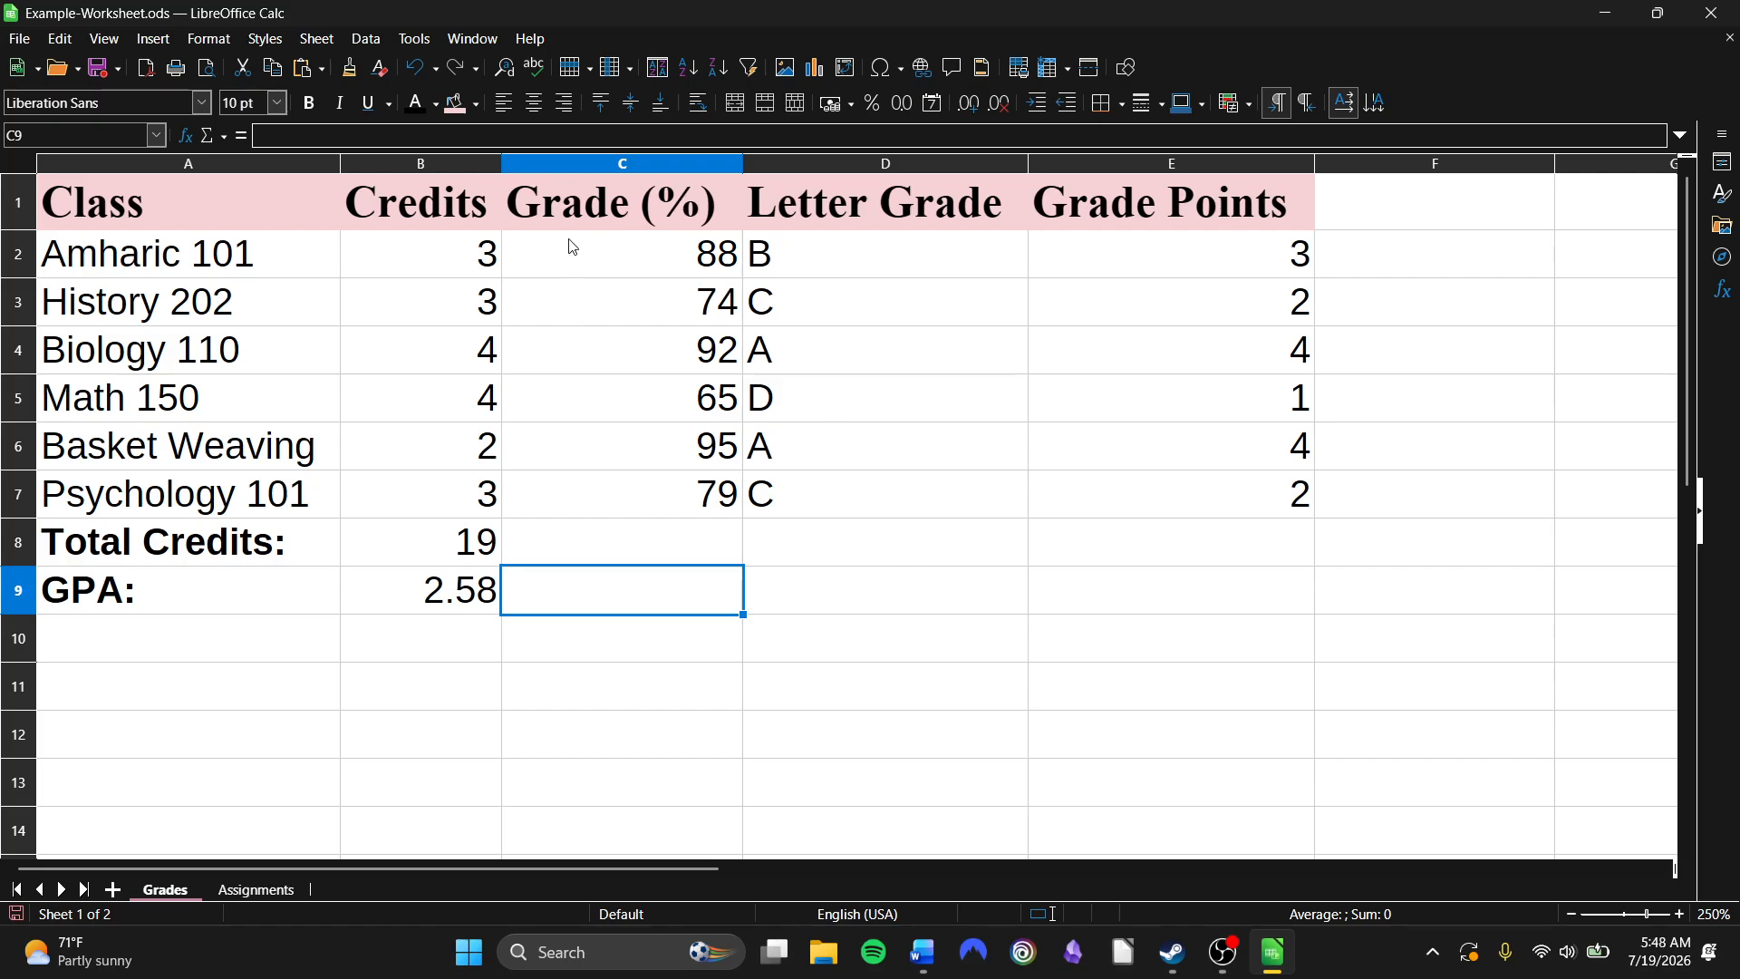
Apply conditional formatting to the percentage grades in C2:C7, giving values less than 70 the Error cell style.
left_click_drag(624, 265, 661, 485)
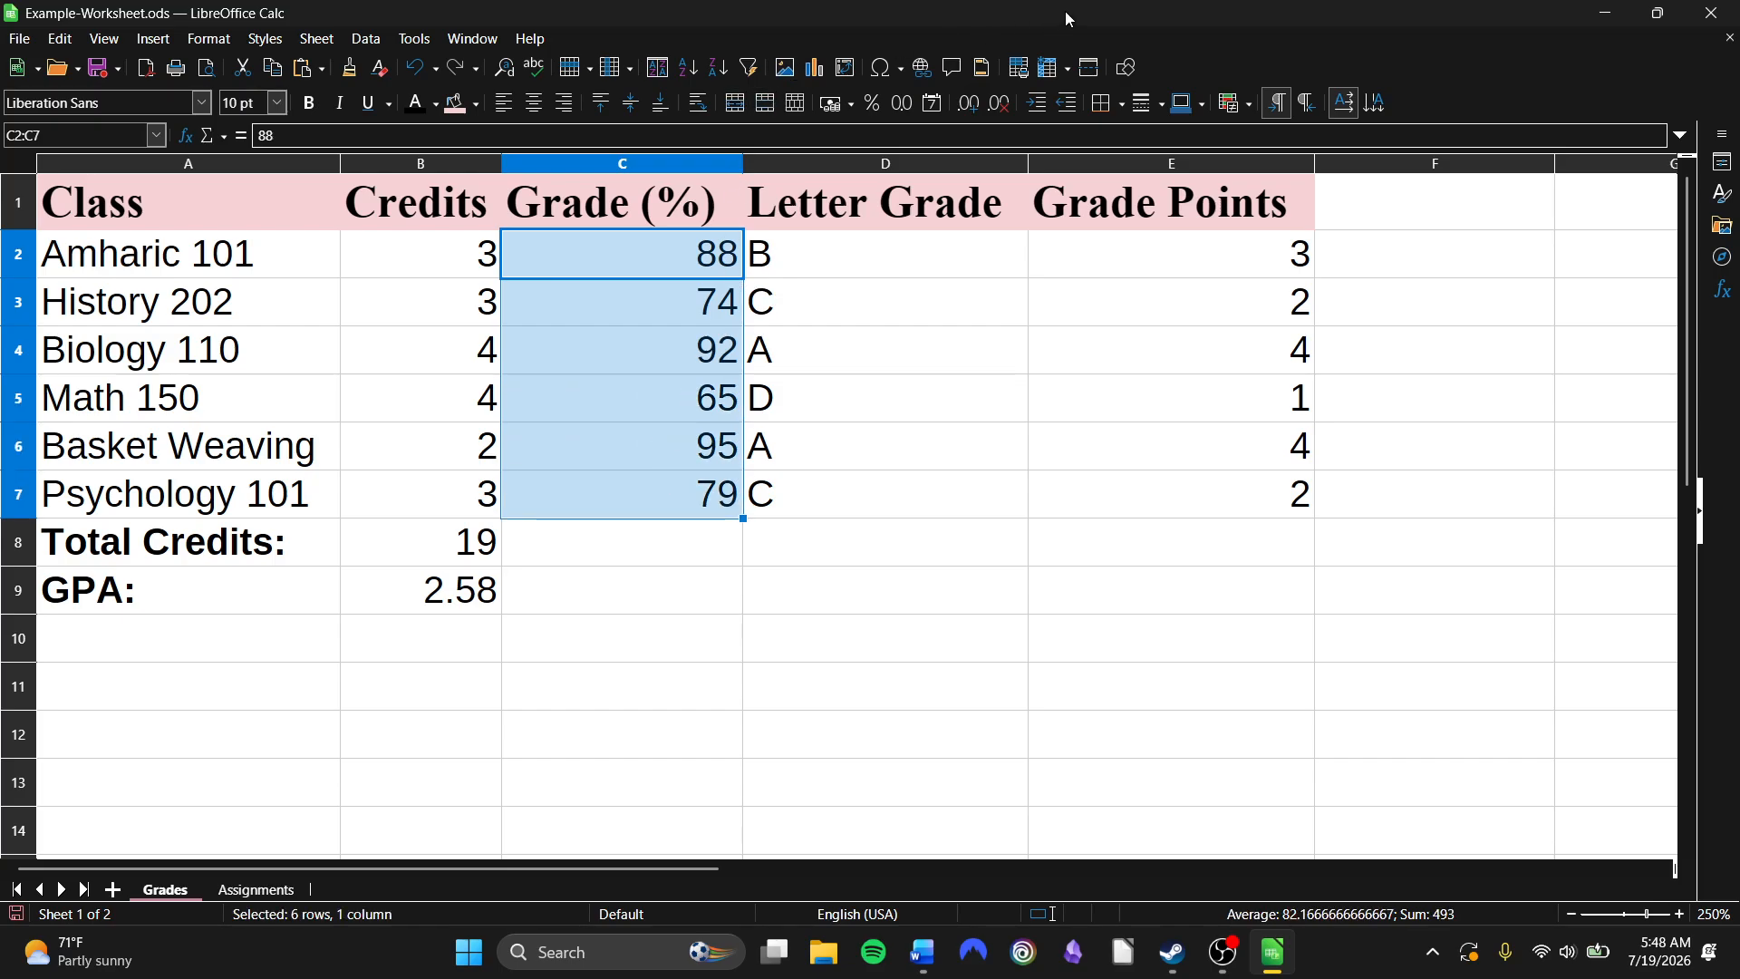
left_click(1248, 108)
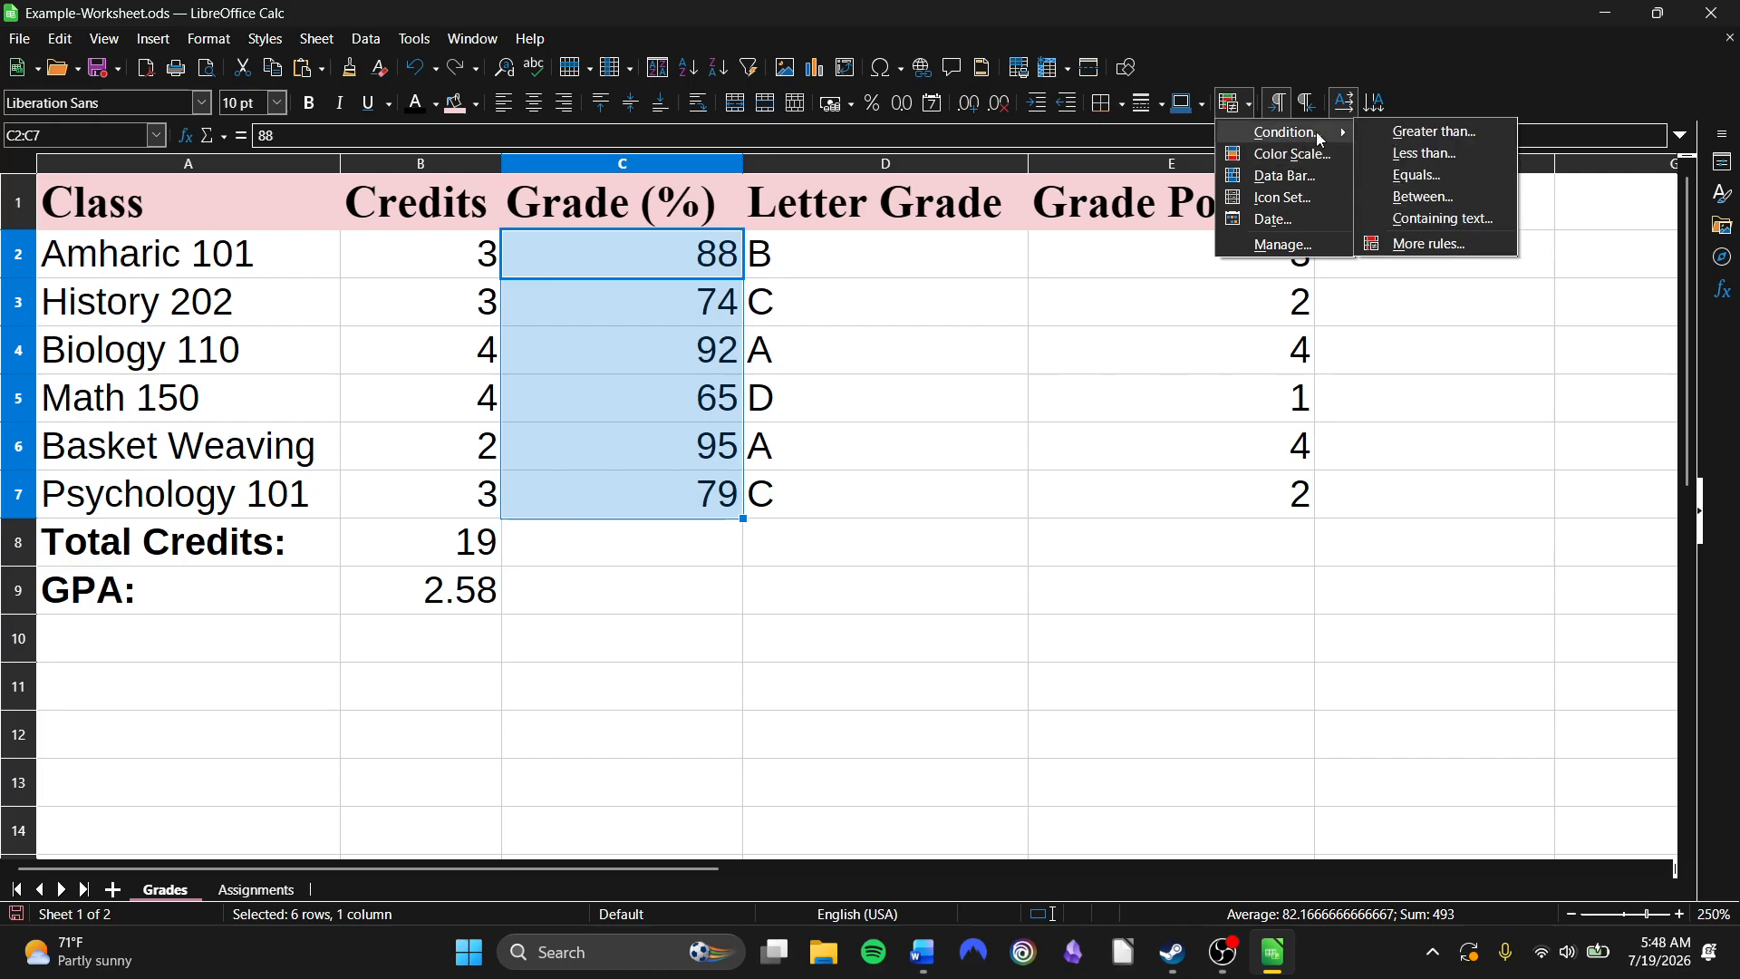
left_click(1443, 153)
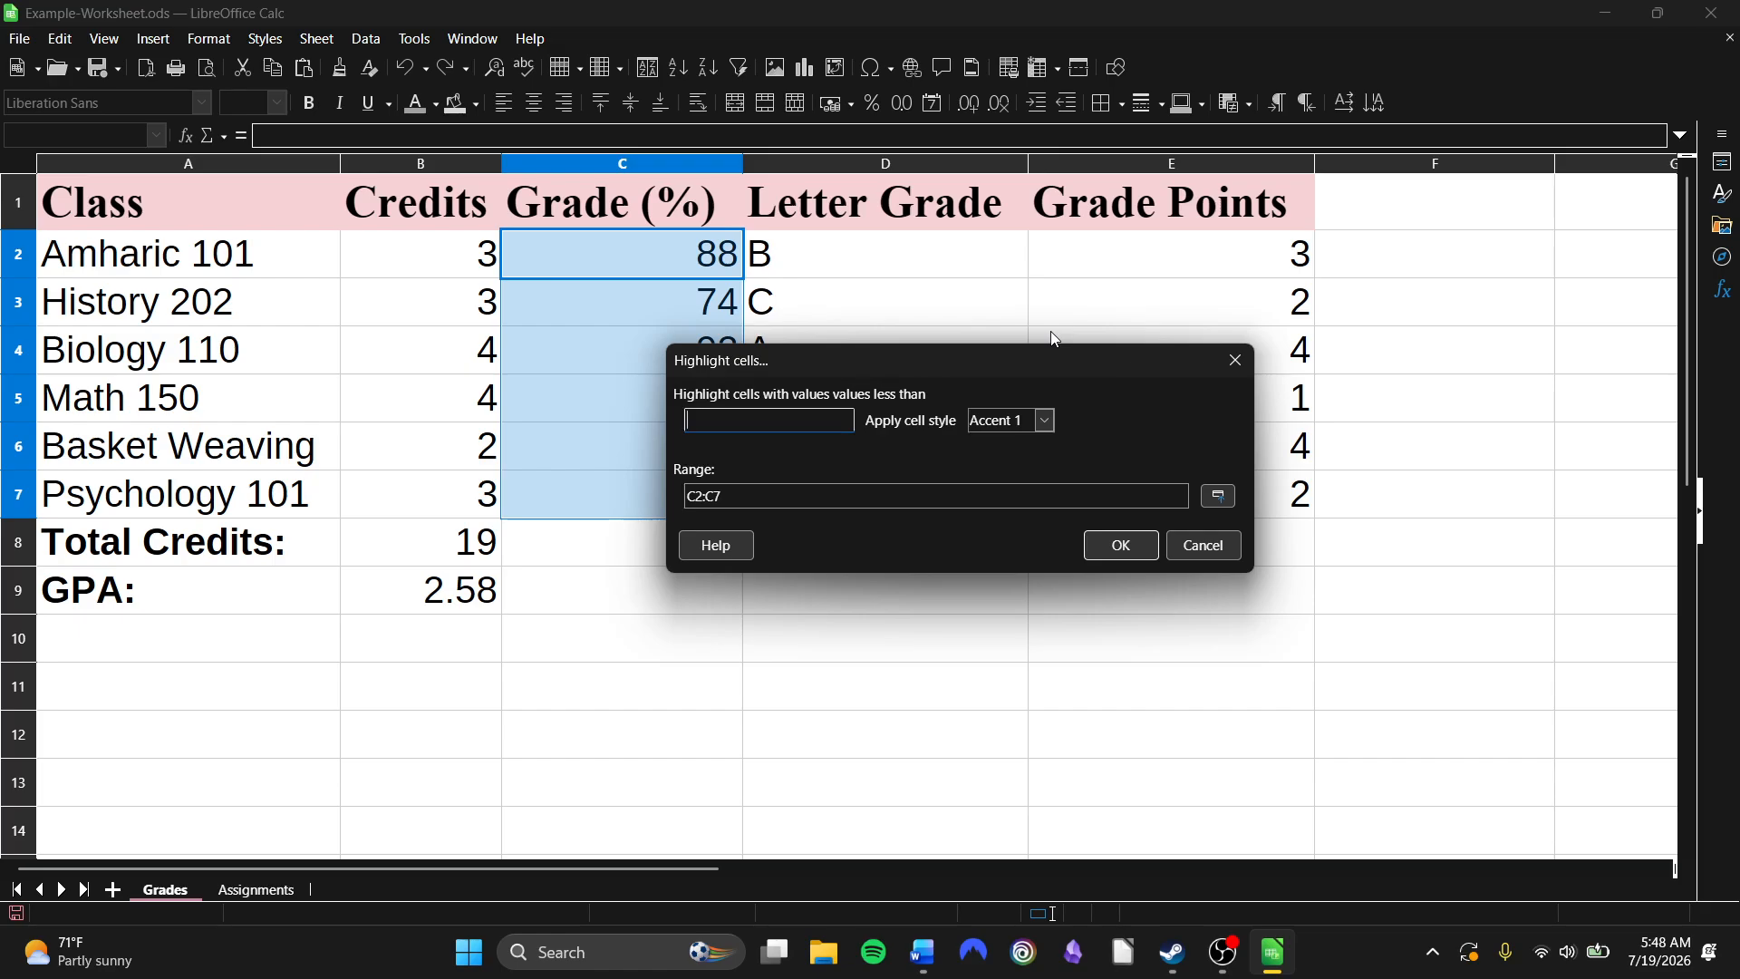
type("70")
left_click(1042, 420)
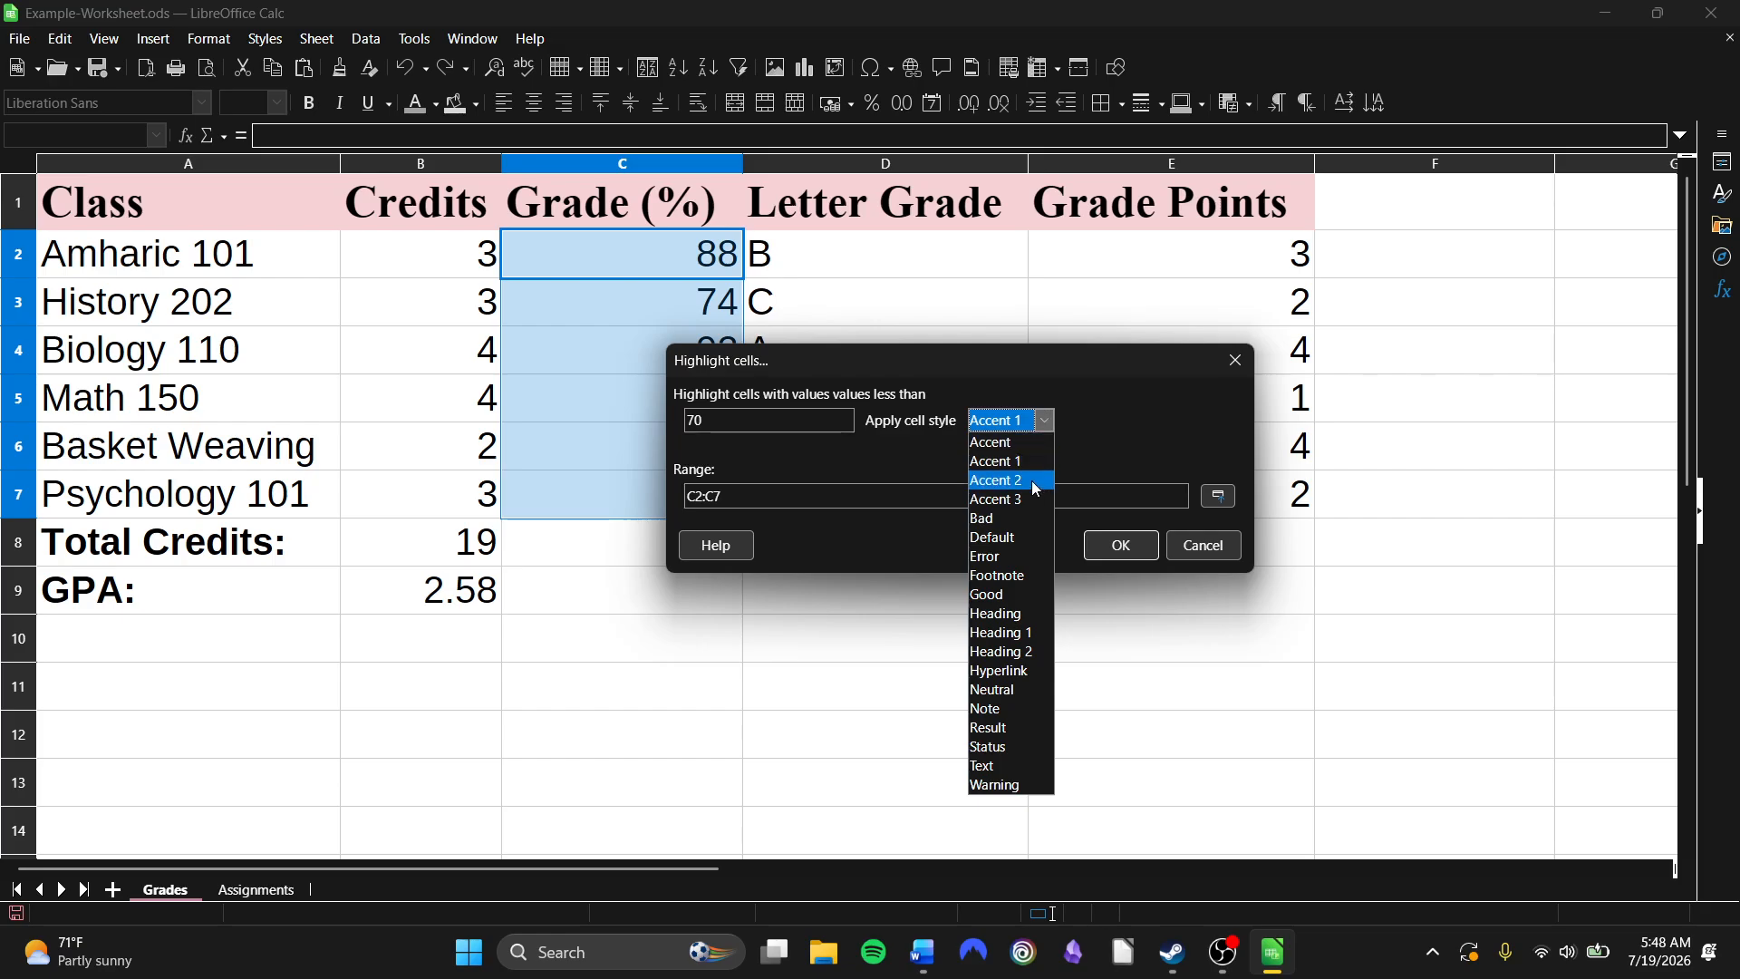
left_click(1012, 557)
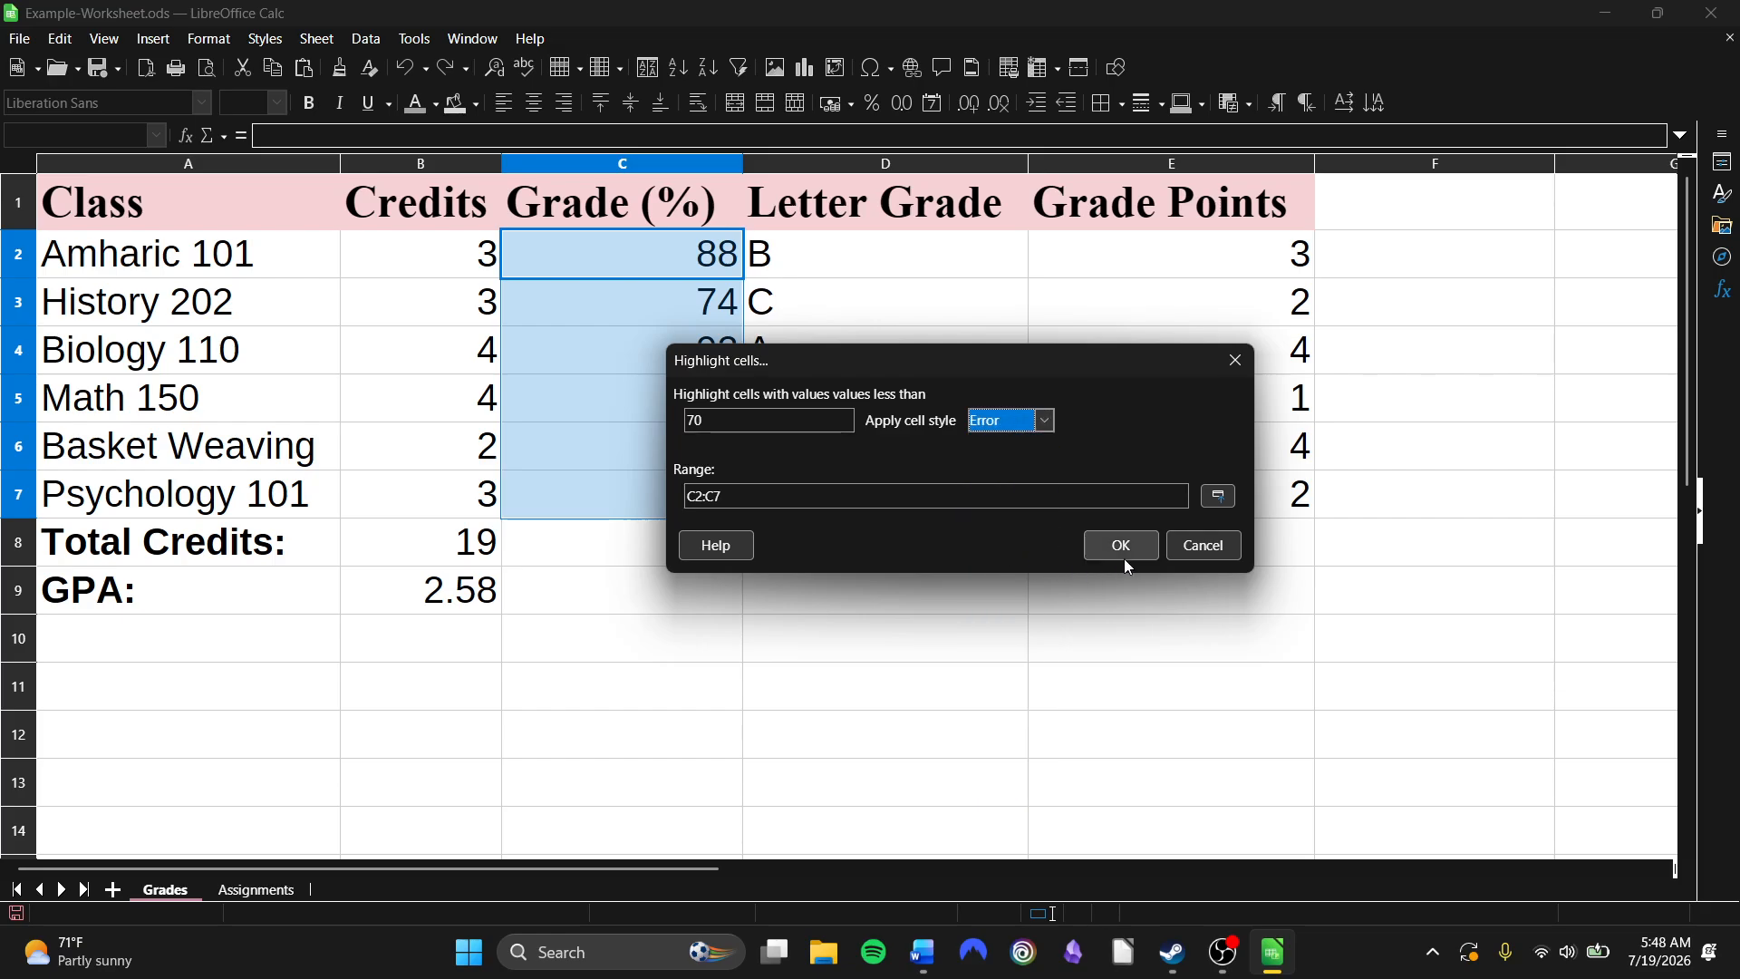
left_click(1138, 548)
left_click(815, 560)
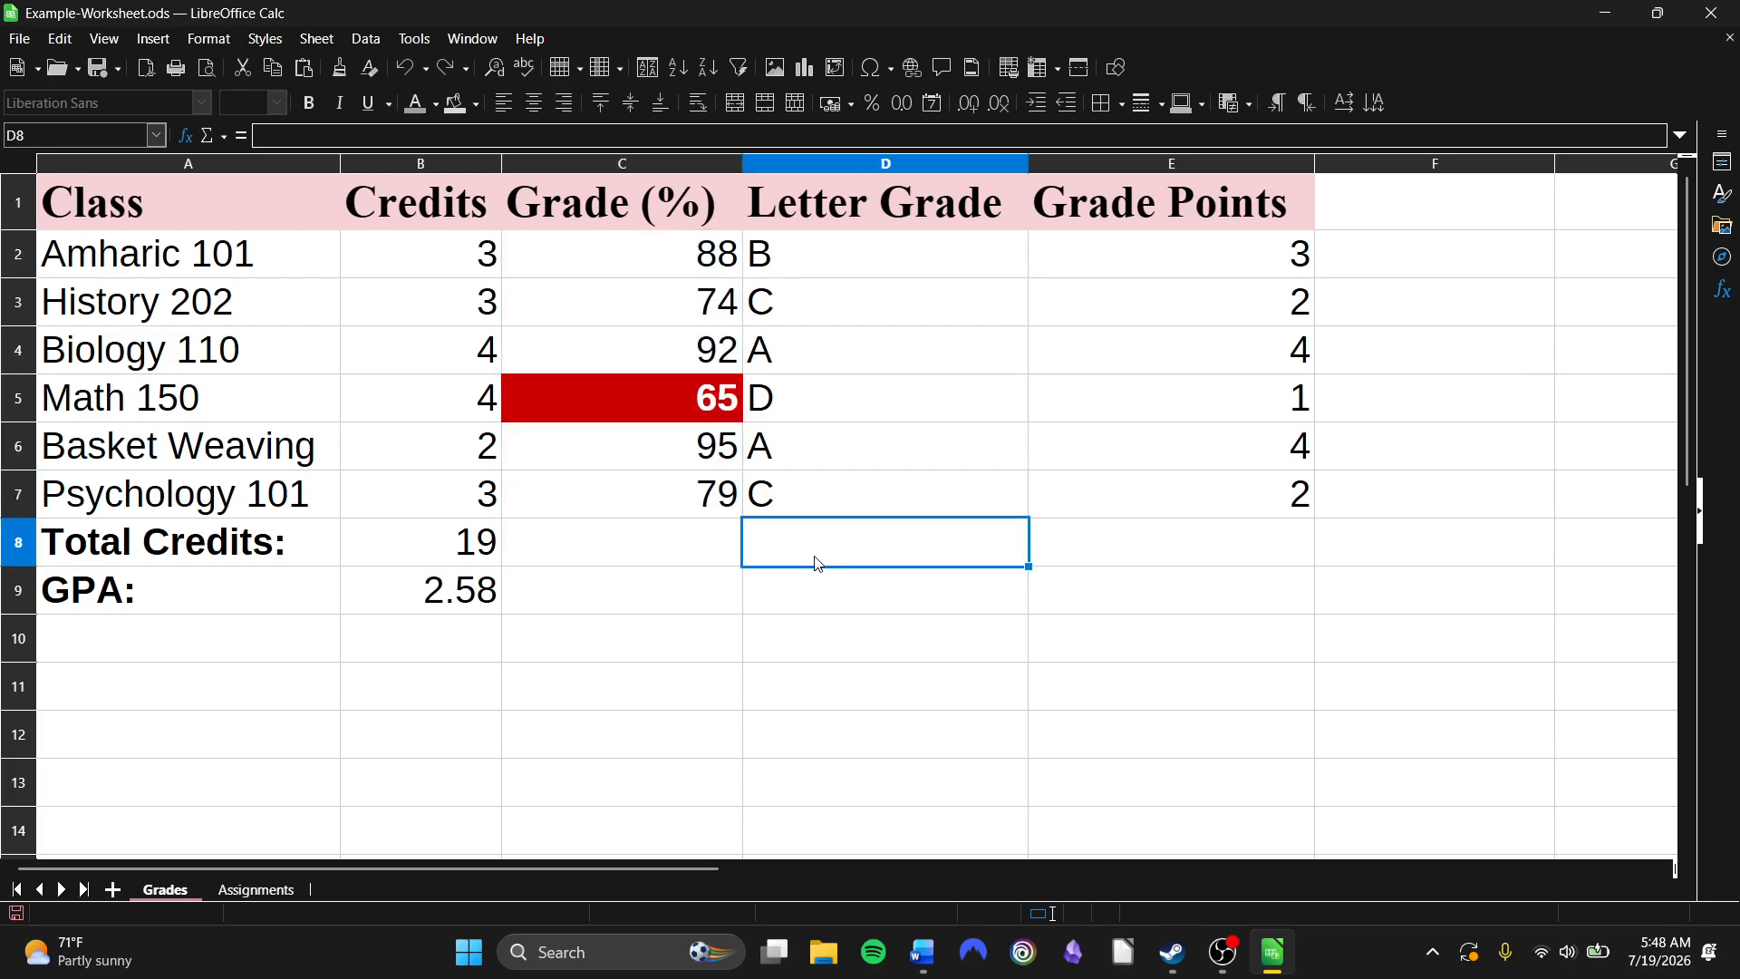
left_click(601, 407)
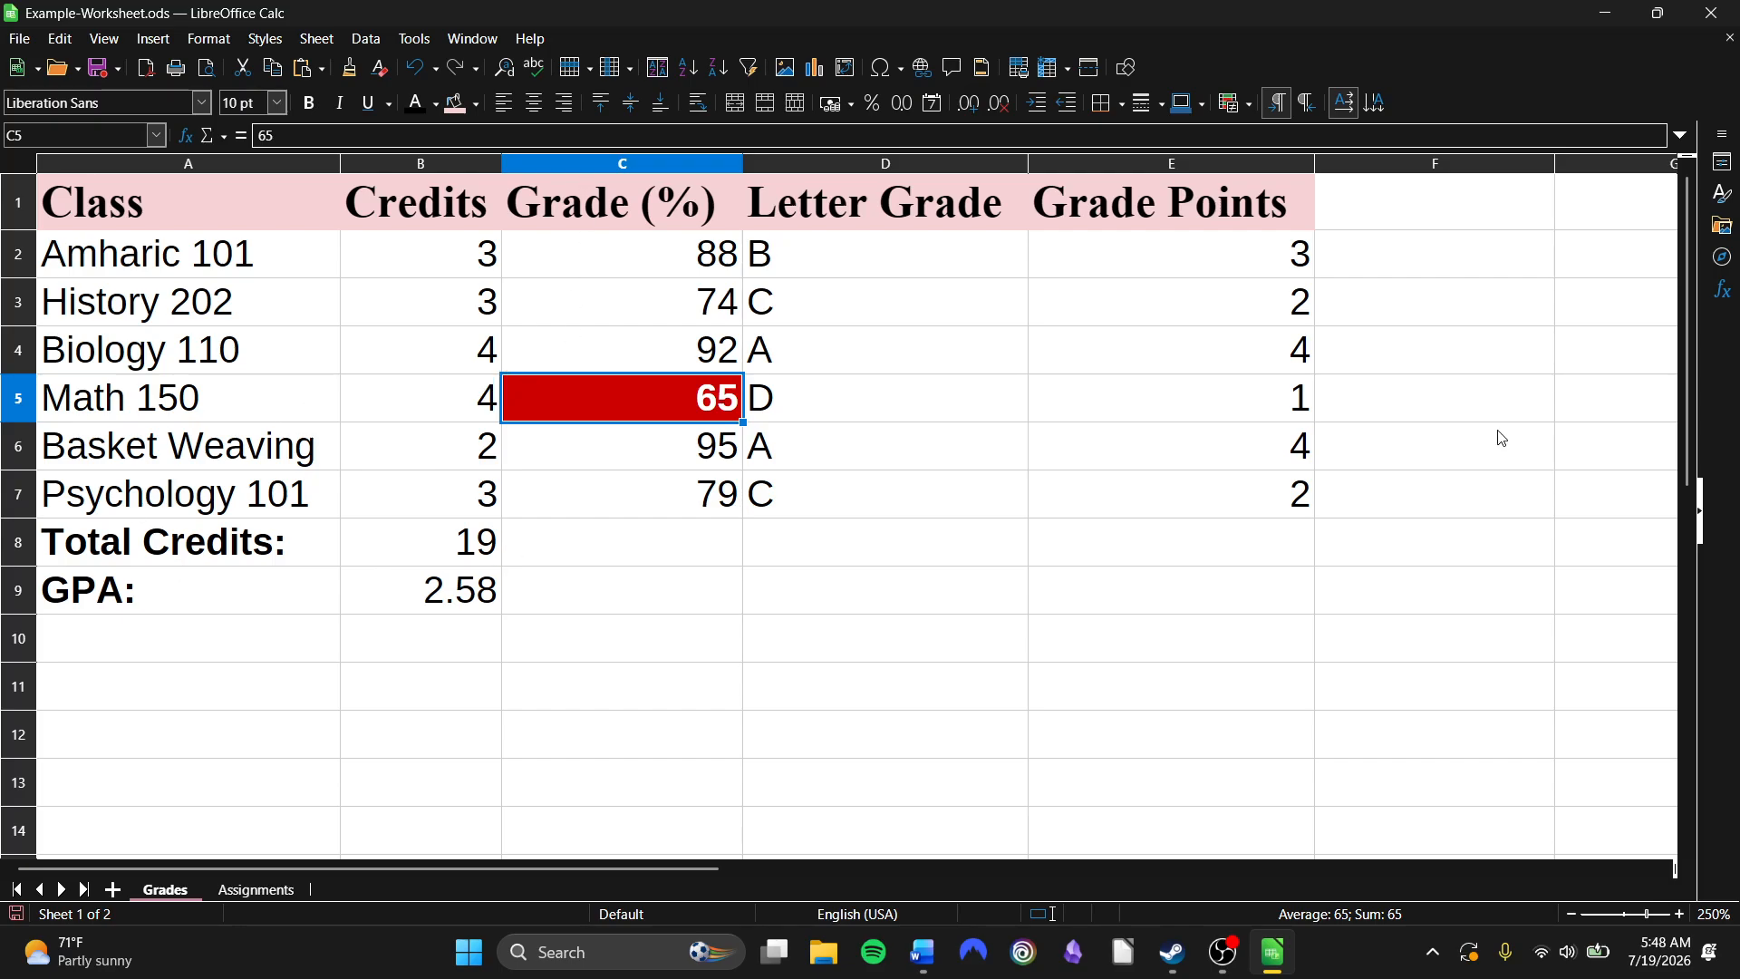
Sort the grades table ascending by the Letter Grade column, extending the sort to the neighbouring columns.
left_click(913, 167)
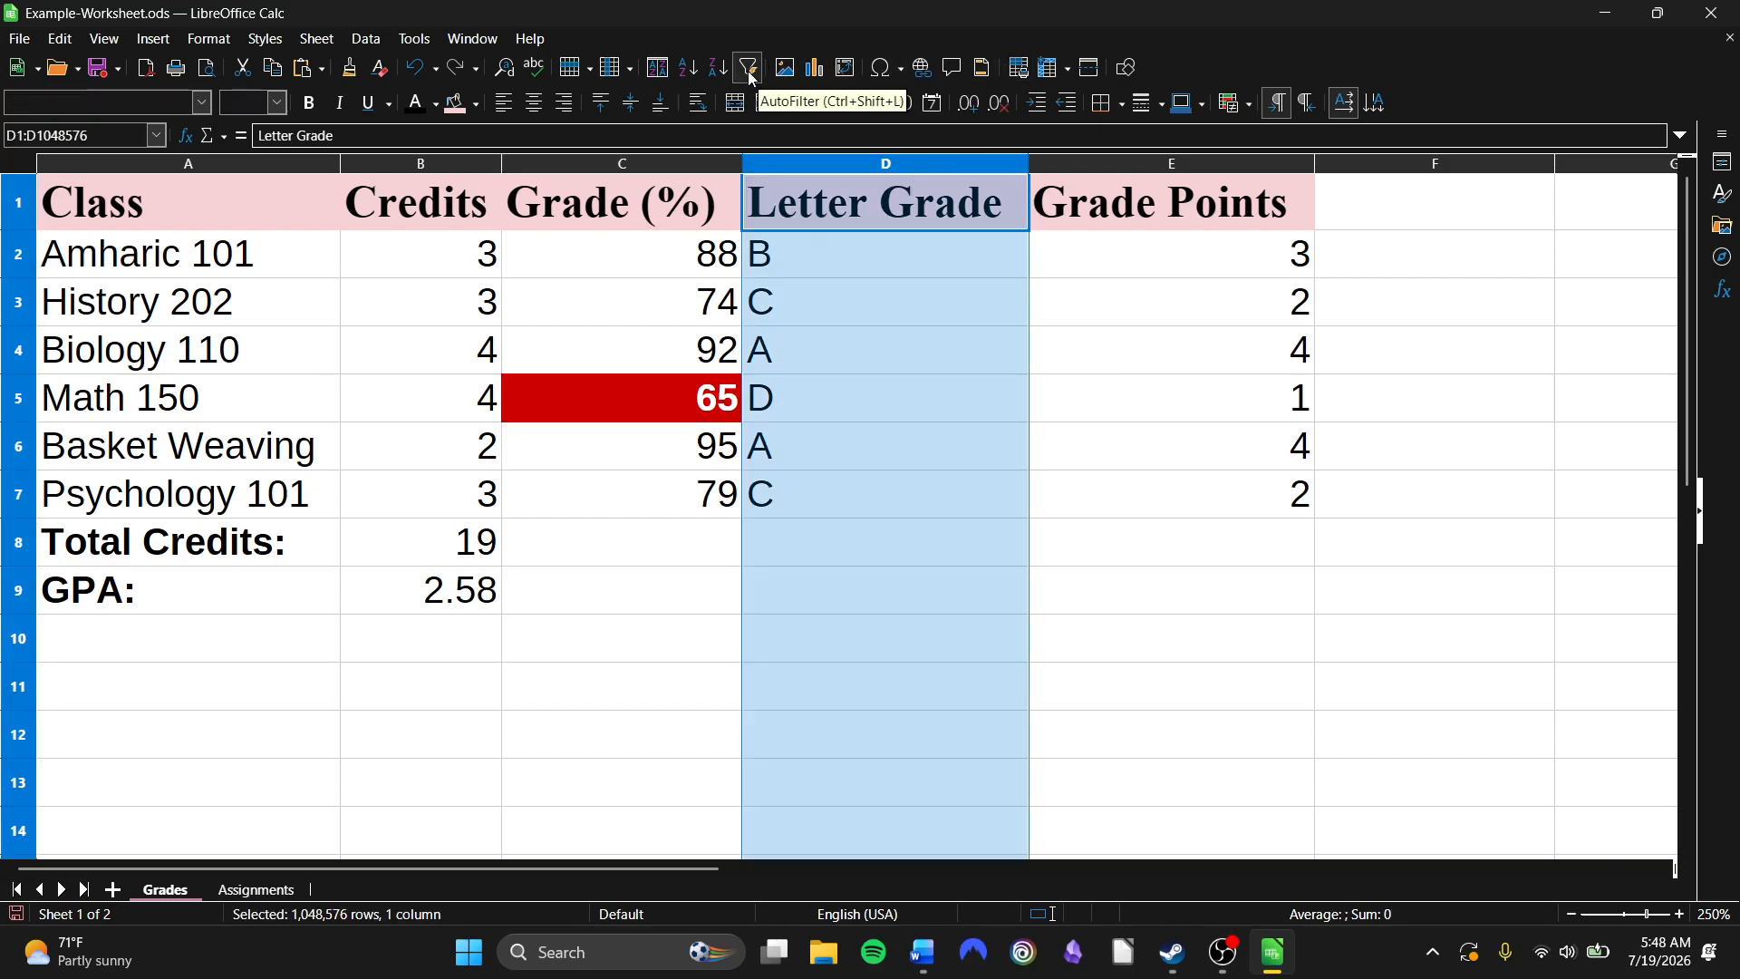
left_click(685, 69)
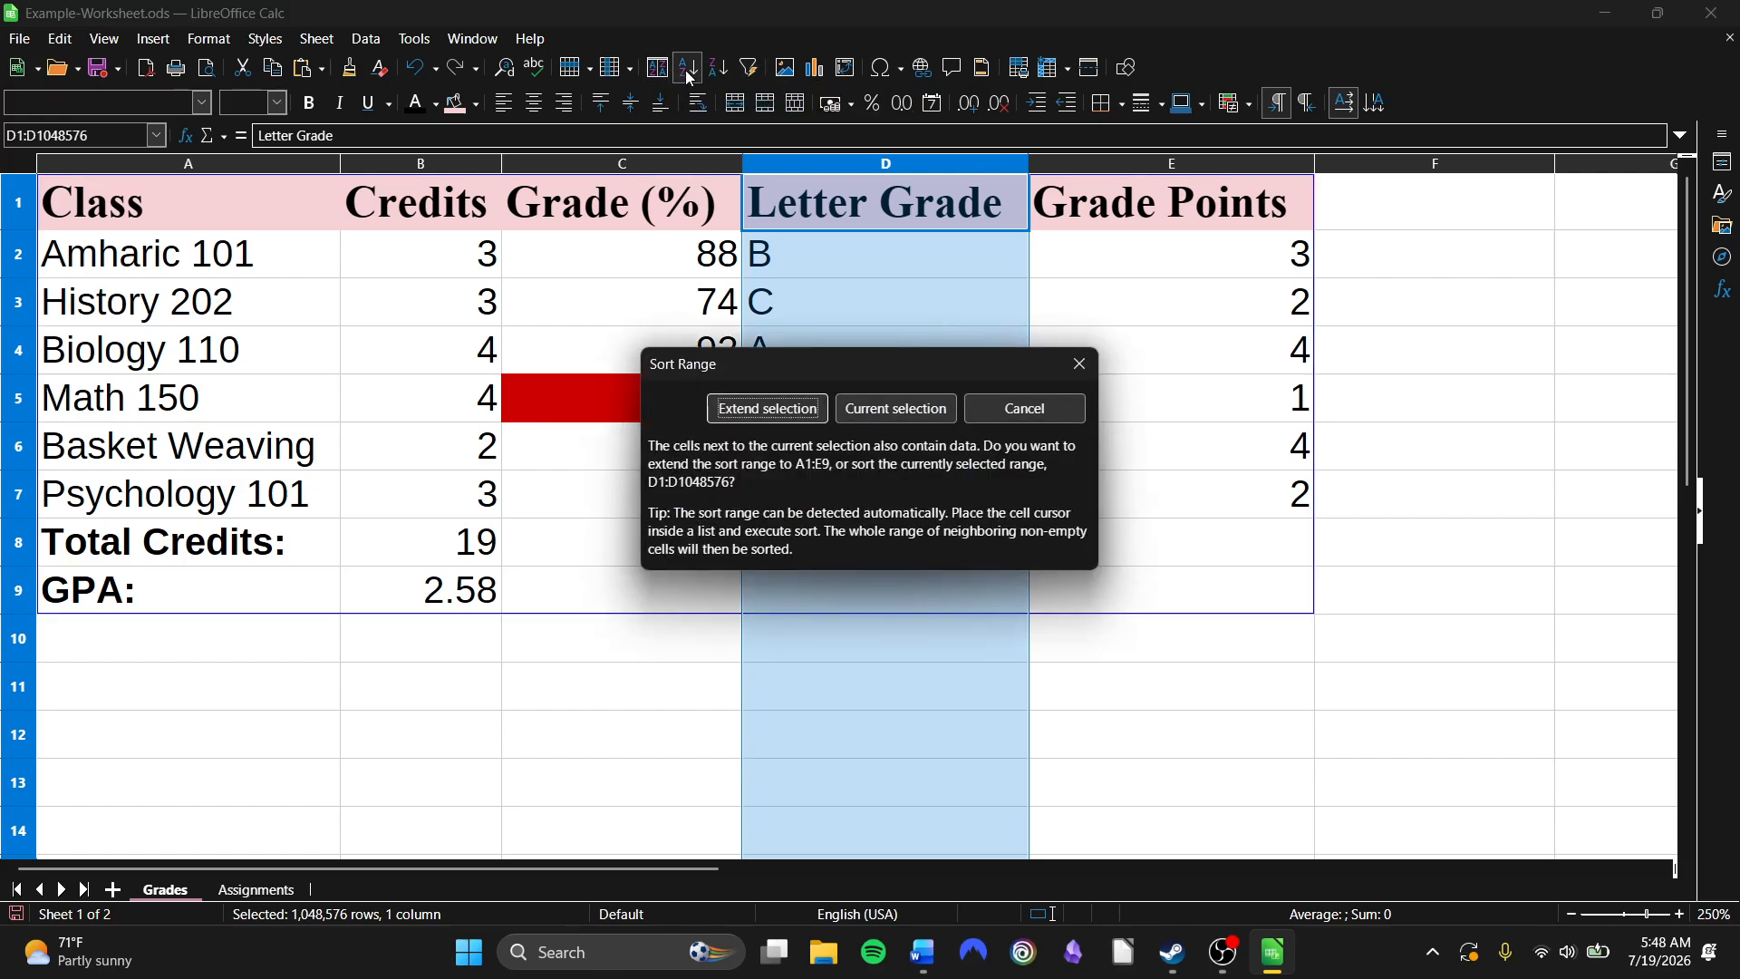
left_click(753, 408)
left_click(868, 411)
left_click(923, 488)
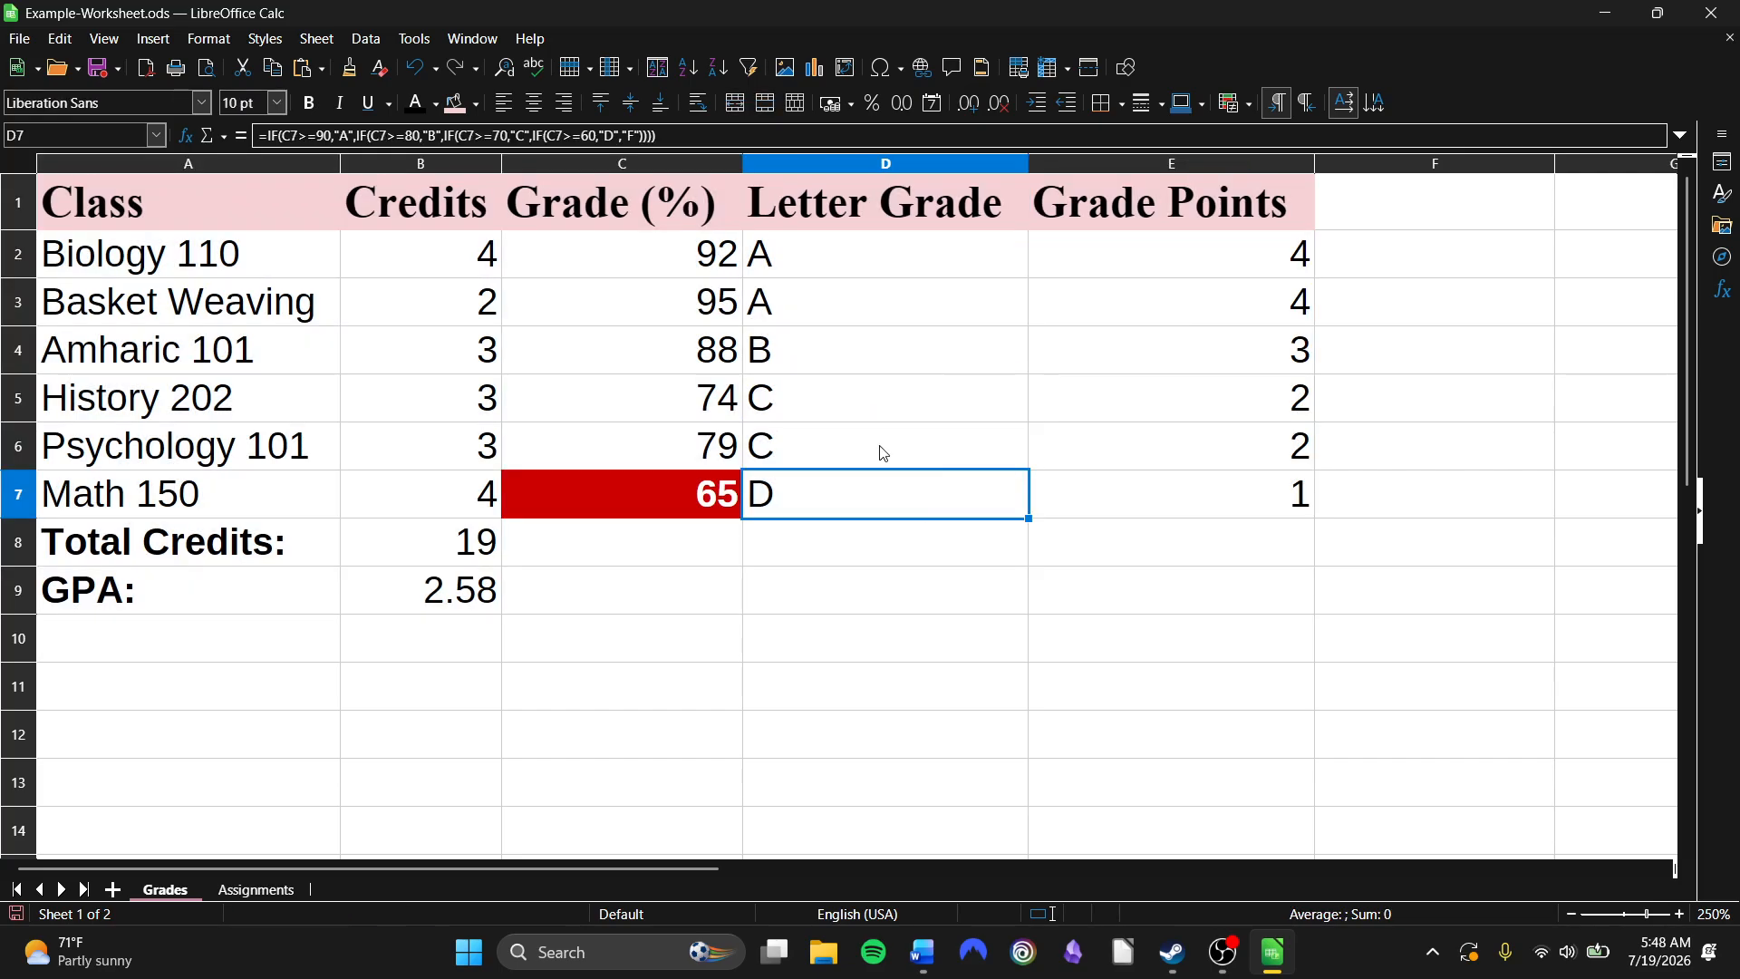
Sort the grades table descending by the Letter Grade column, extending the sort to the neighbouring columns.
left_click(834, 163)
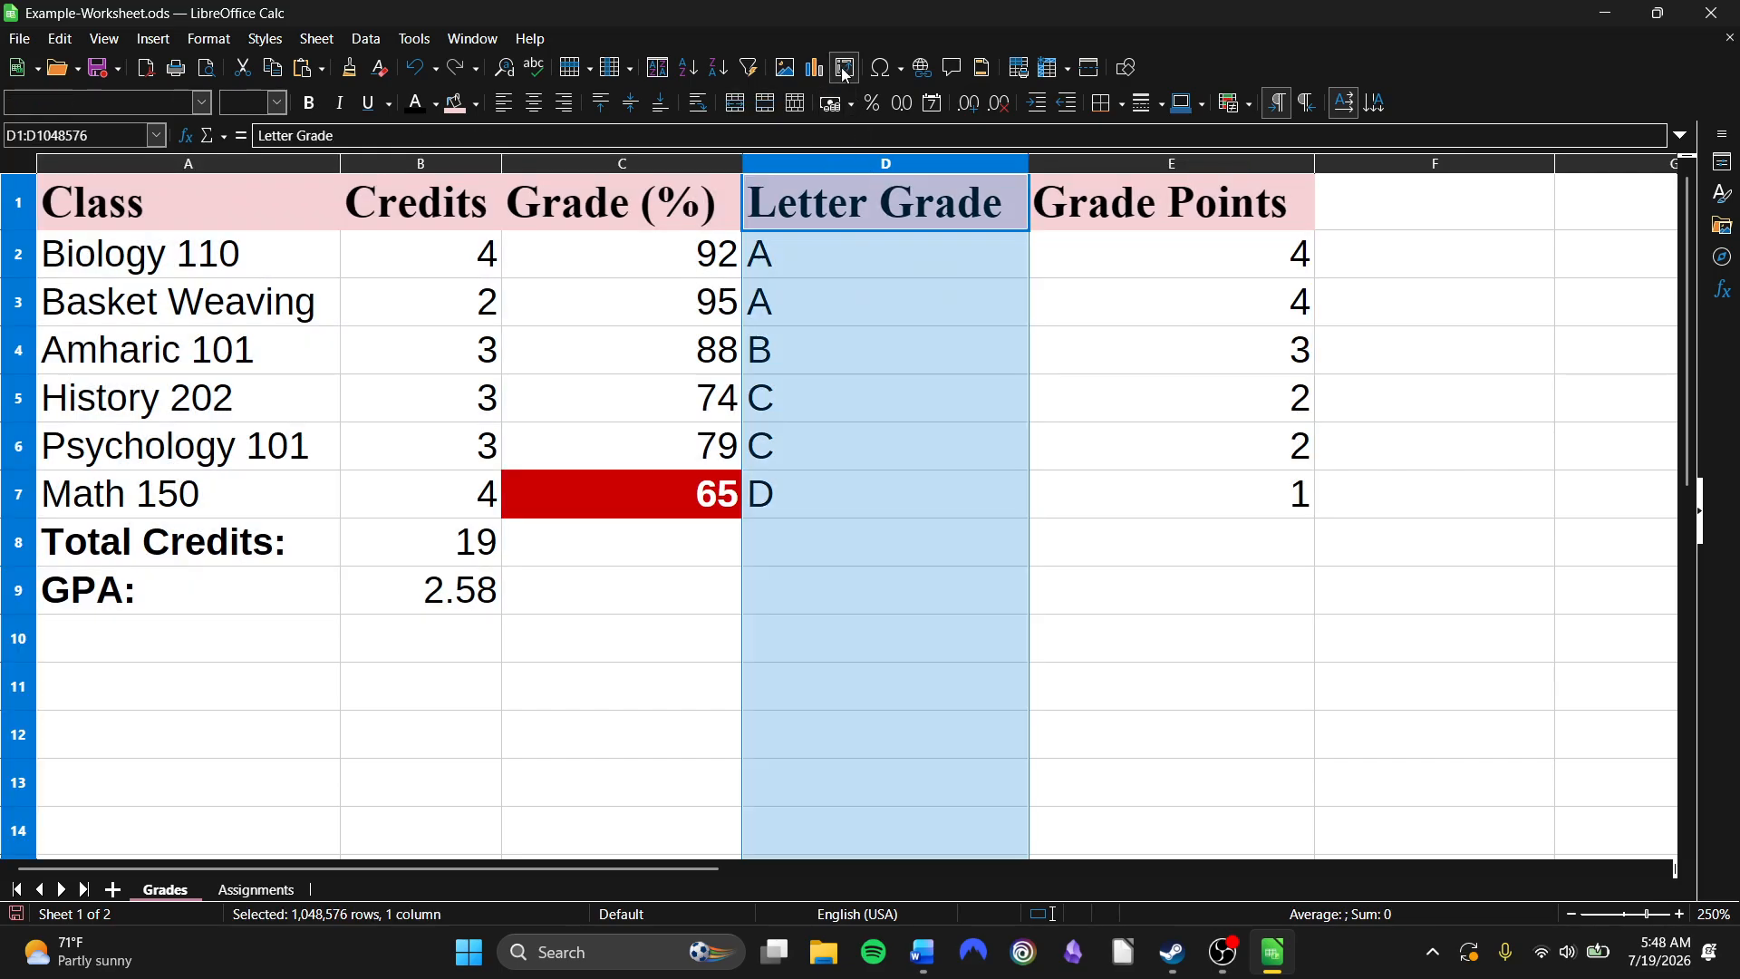
left_click(718, 67)
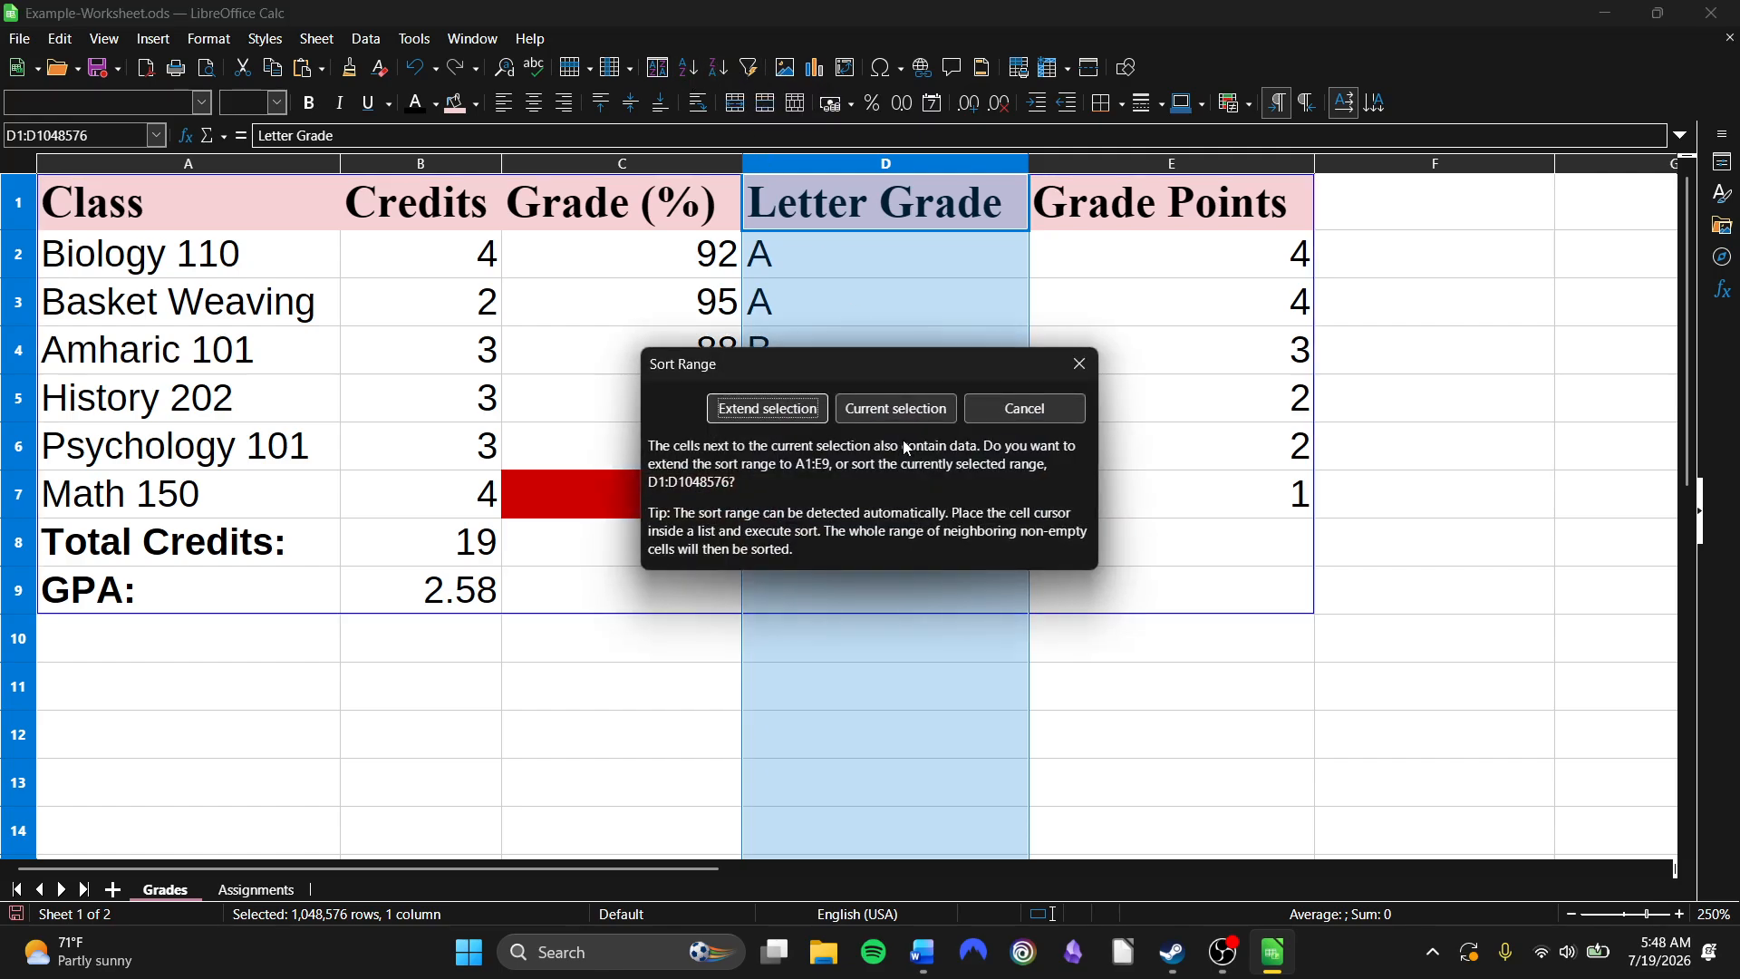
left_click(767, 408)
left_click(557, 362)
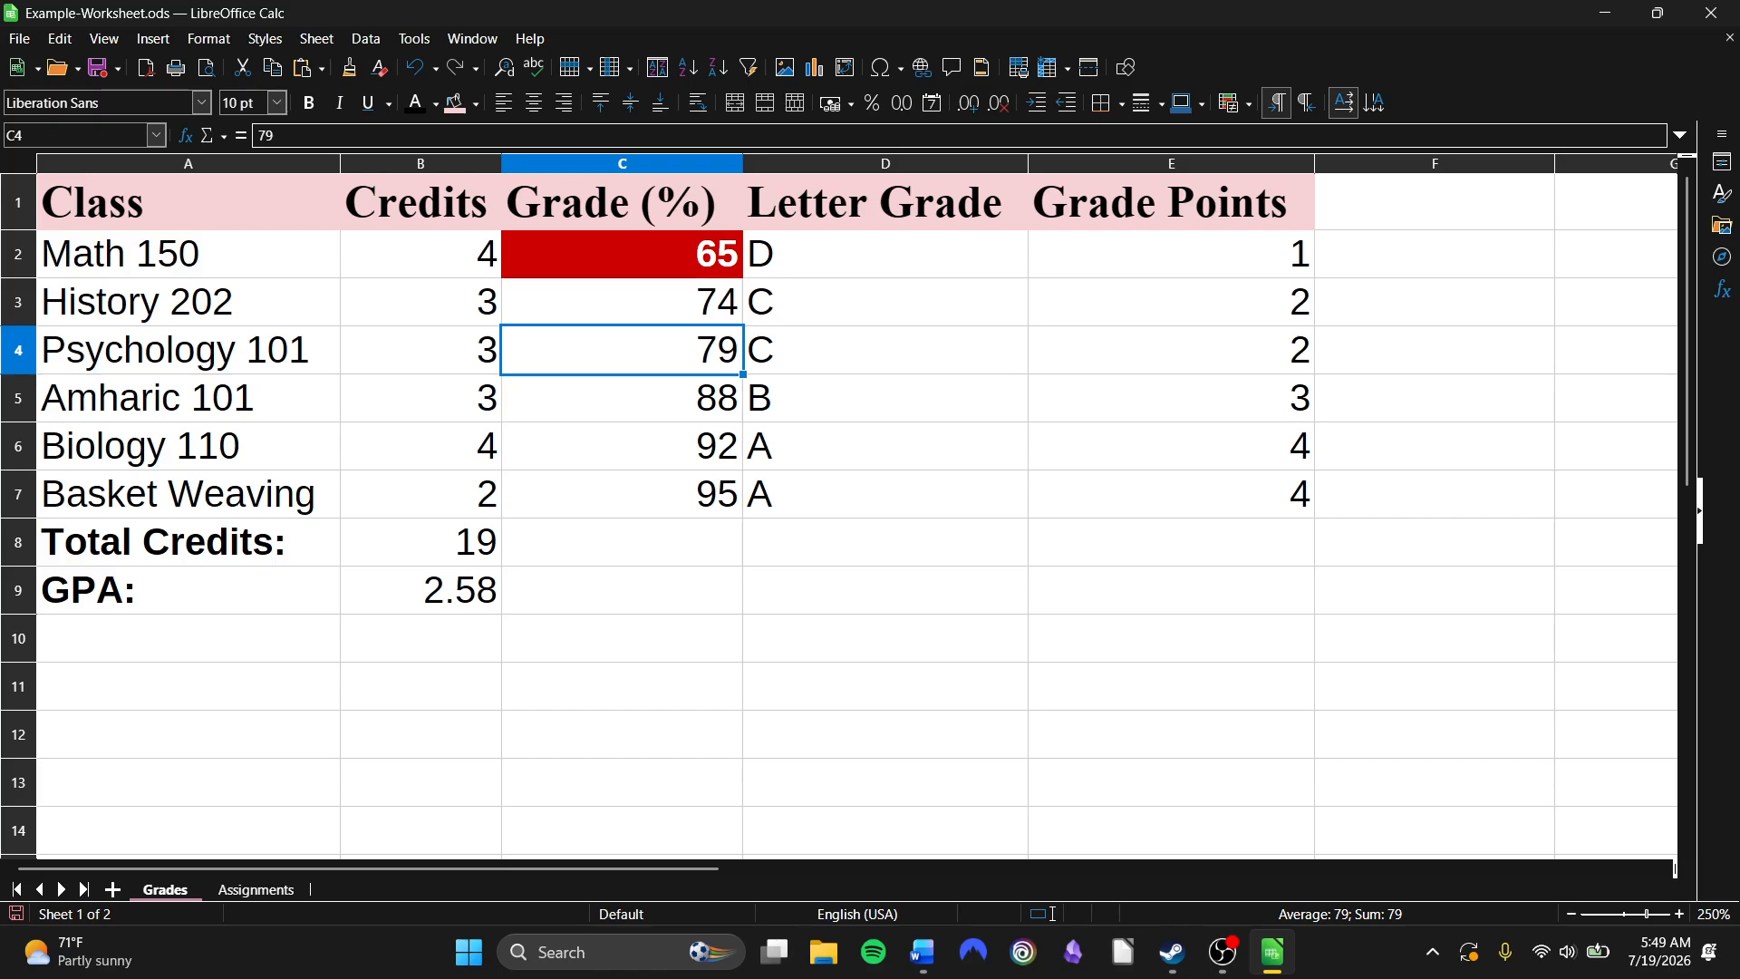
Clone the header formatting from cell A1 of the Grades sheet onto the header cells A1:D1 of the Assignments sheet.
left_click(273, 893)
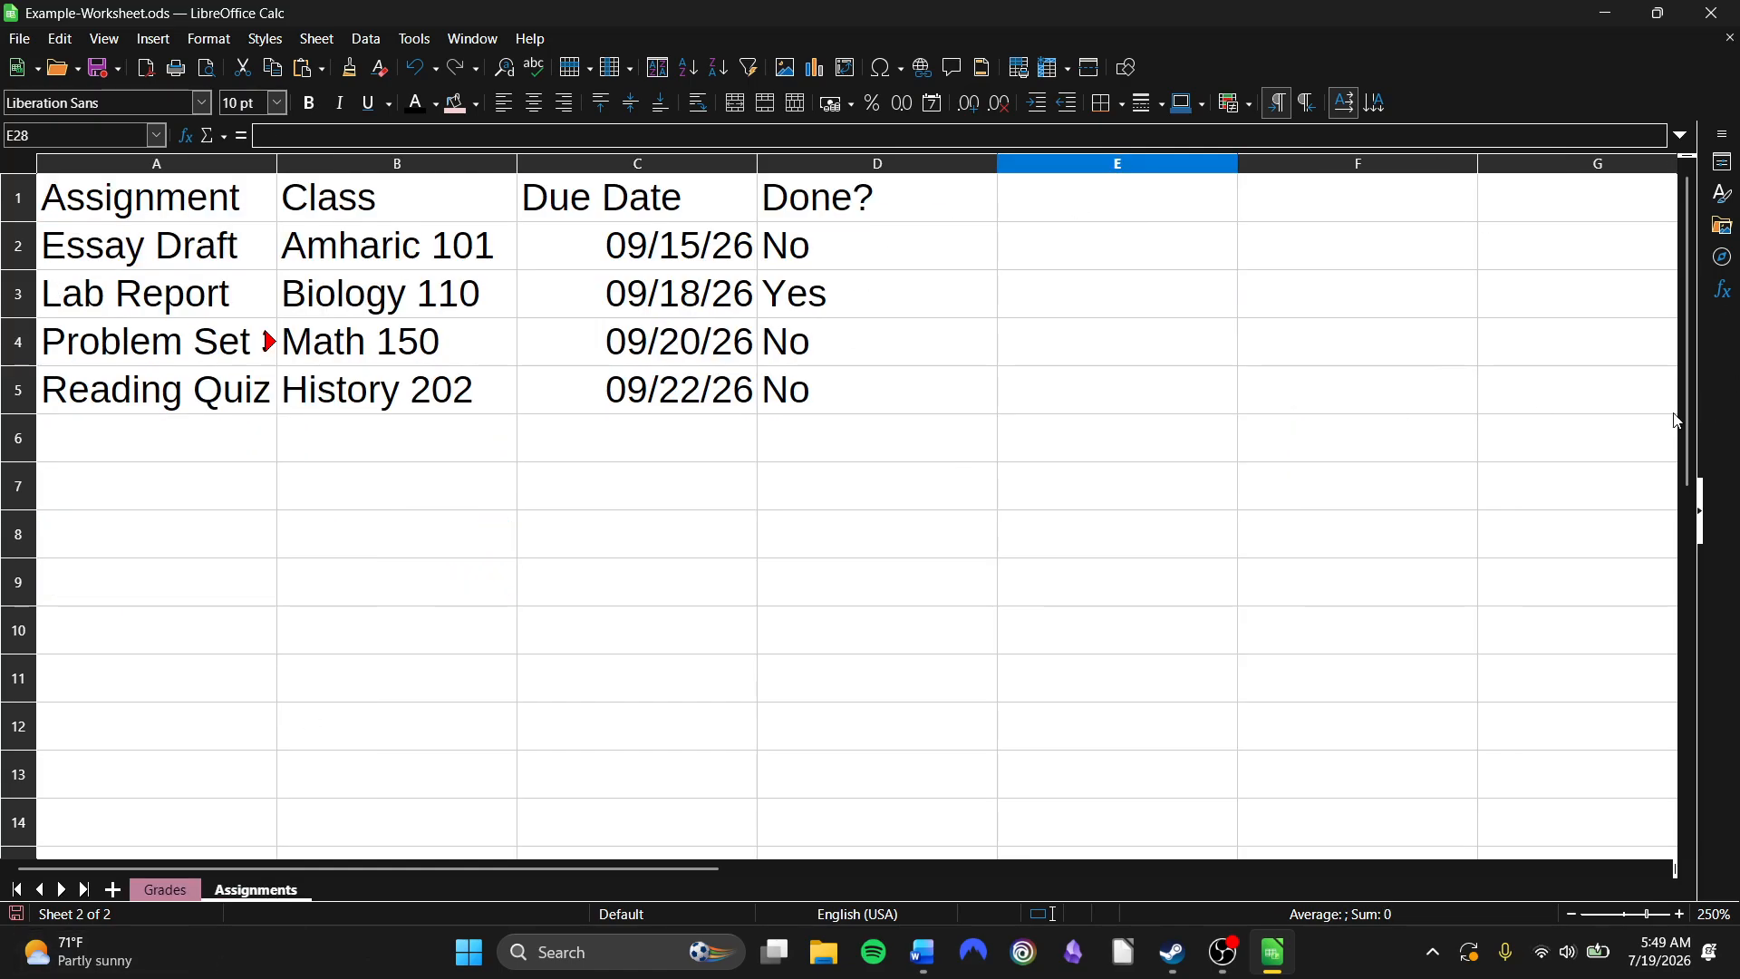
left_click(178, 894)
left_click(124, 225)
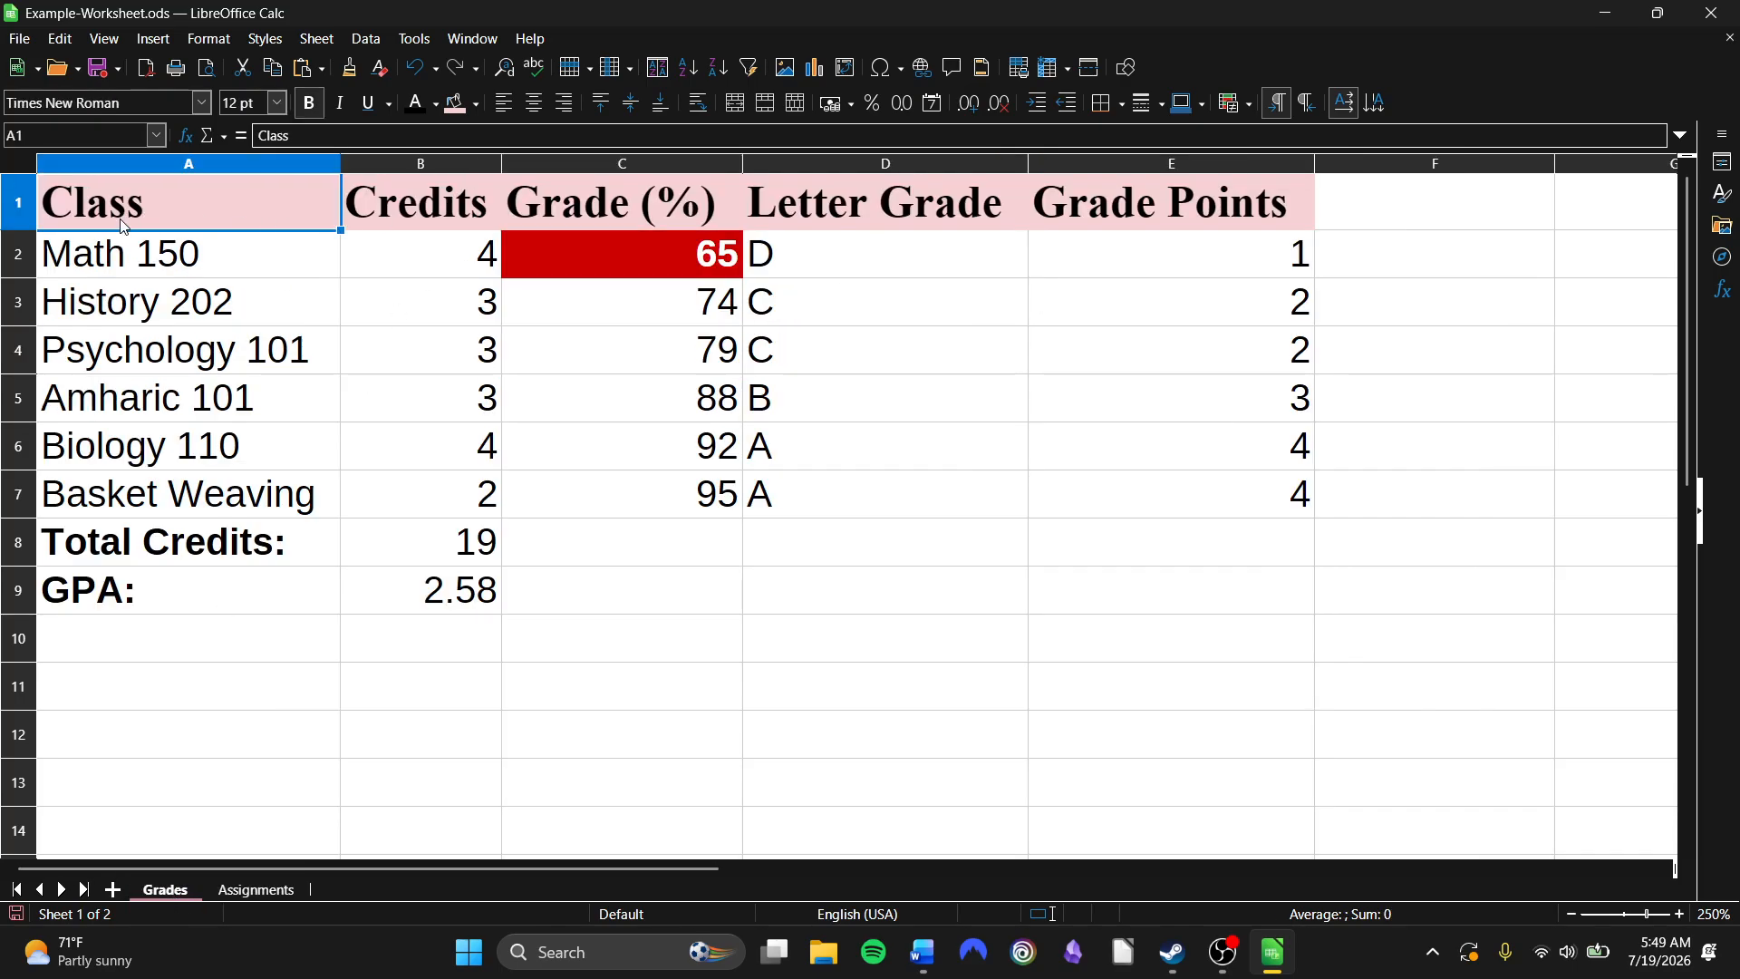
left_click(347, 73)
left_click(256, 889)
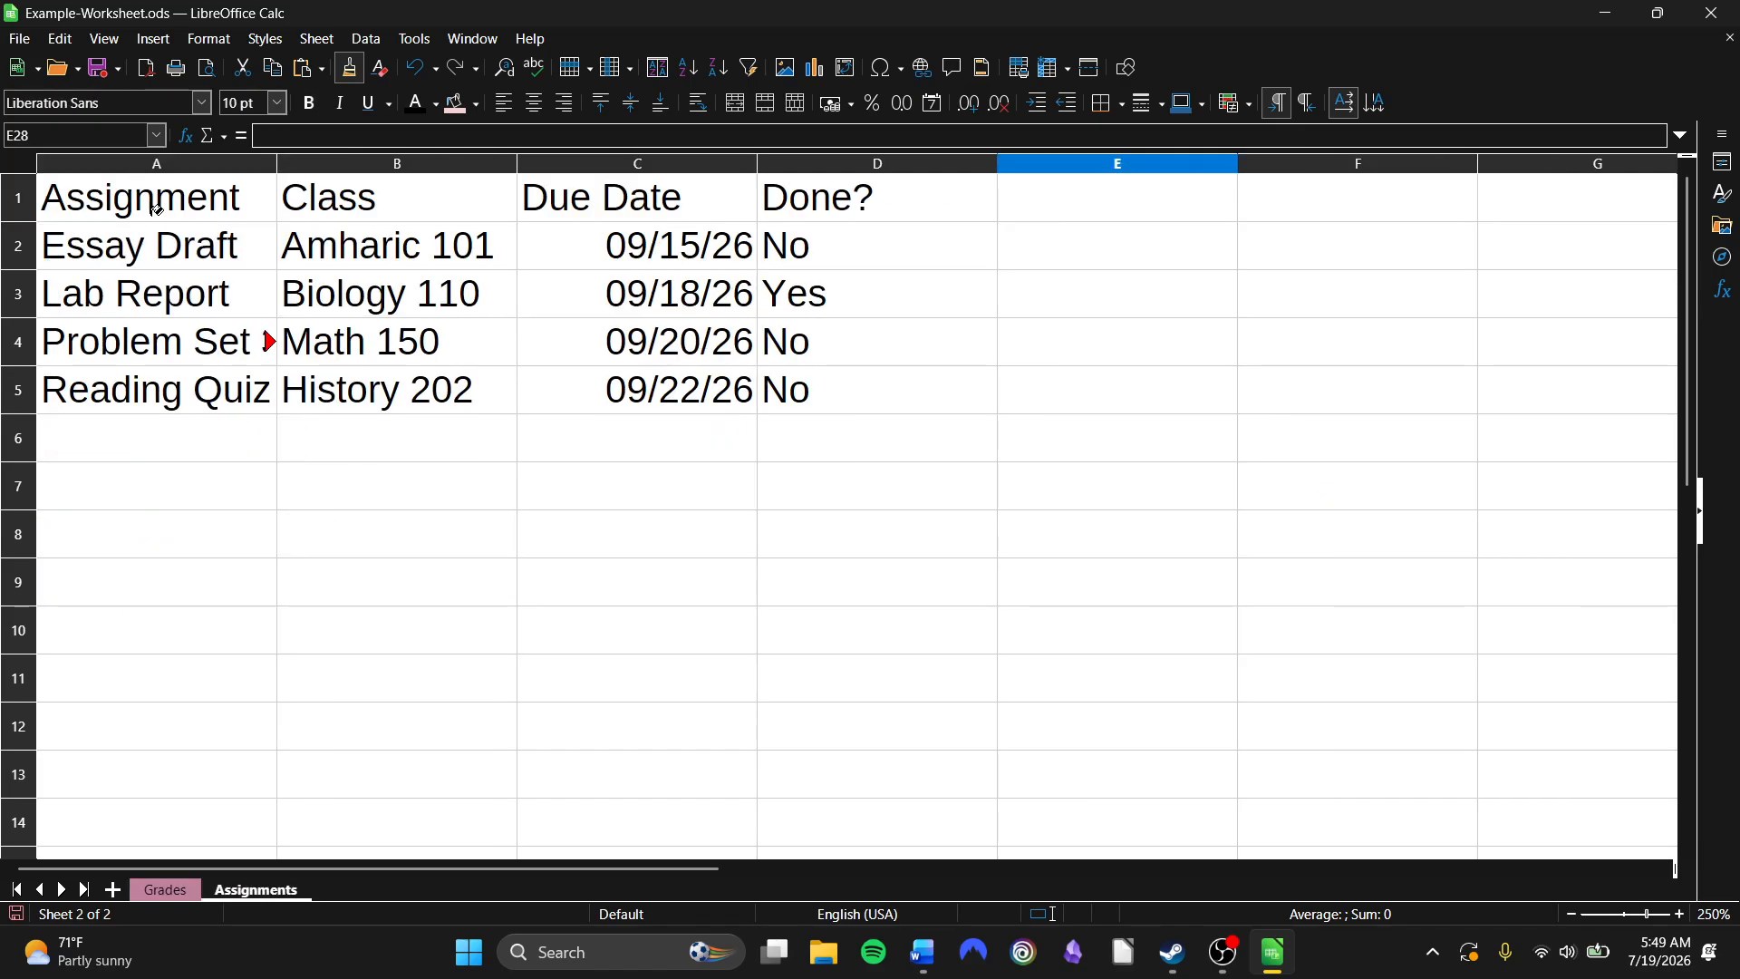
left_click_drag(156, 208, 847, 186)
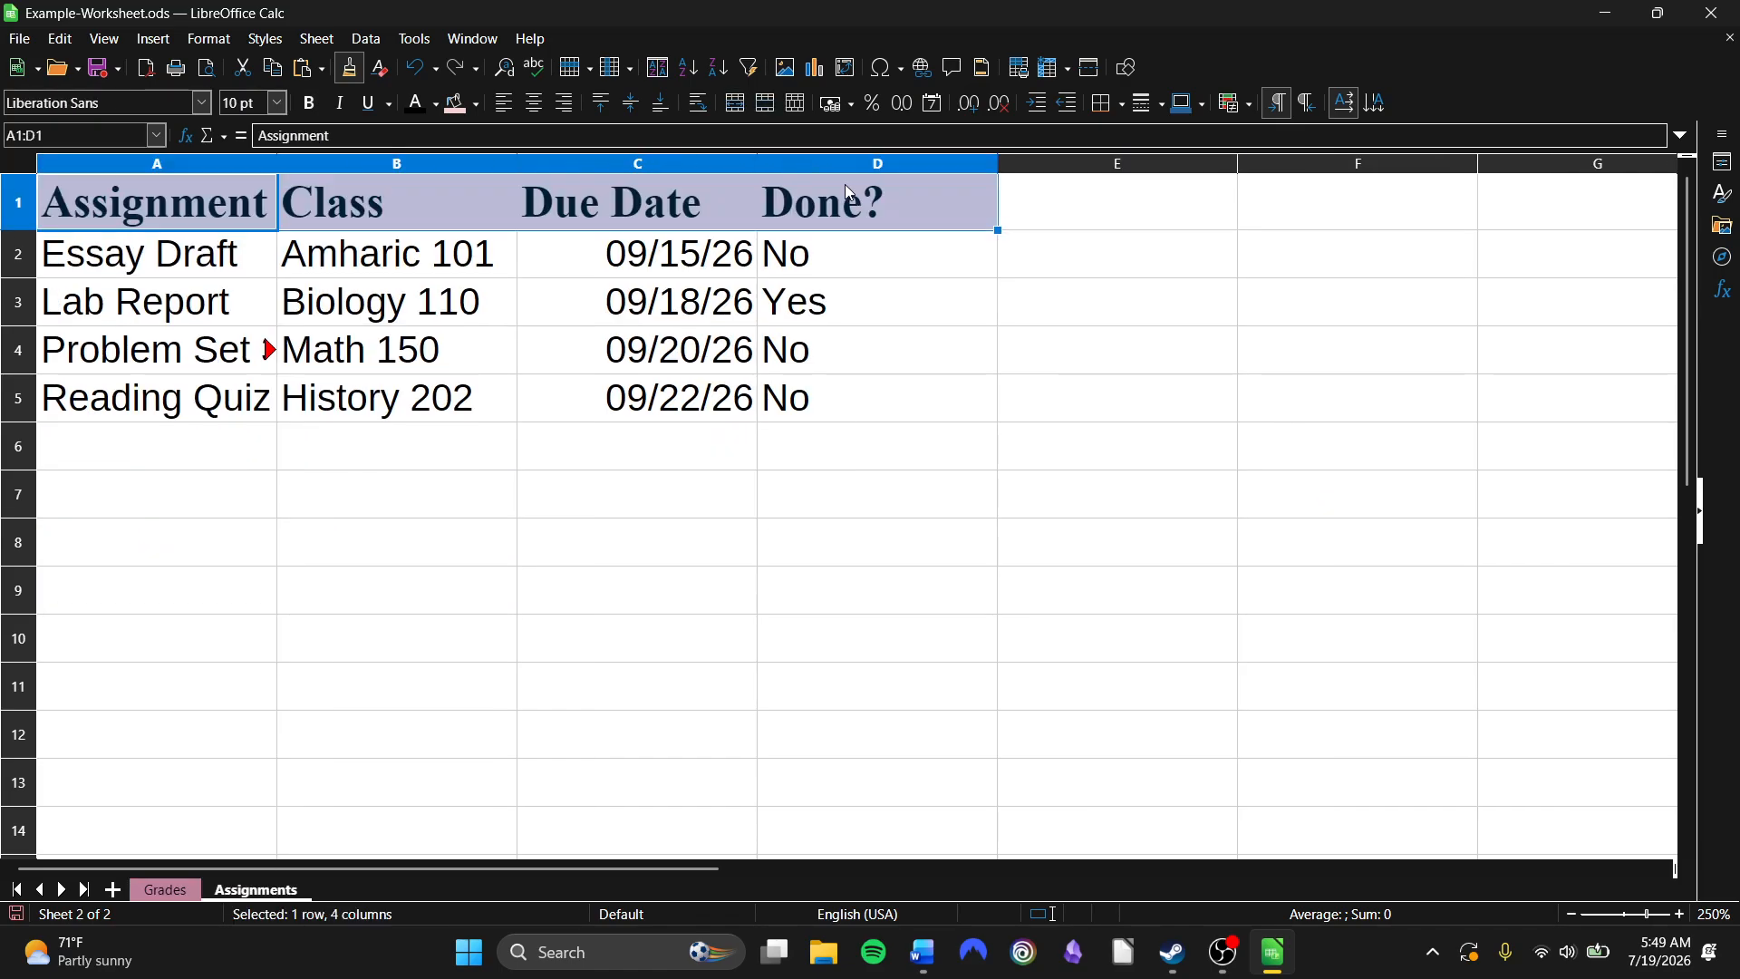
left_click(884, 412)
Set columns A to D of the Assignments sheet to optimal width with the default 0.08" added.
left_click_drag(157, 164, 825, 161)
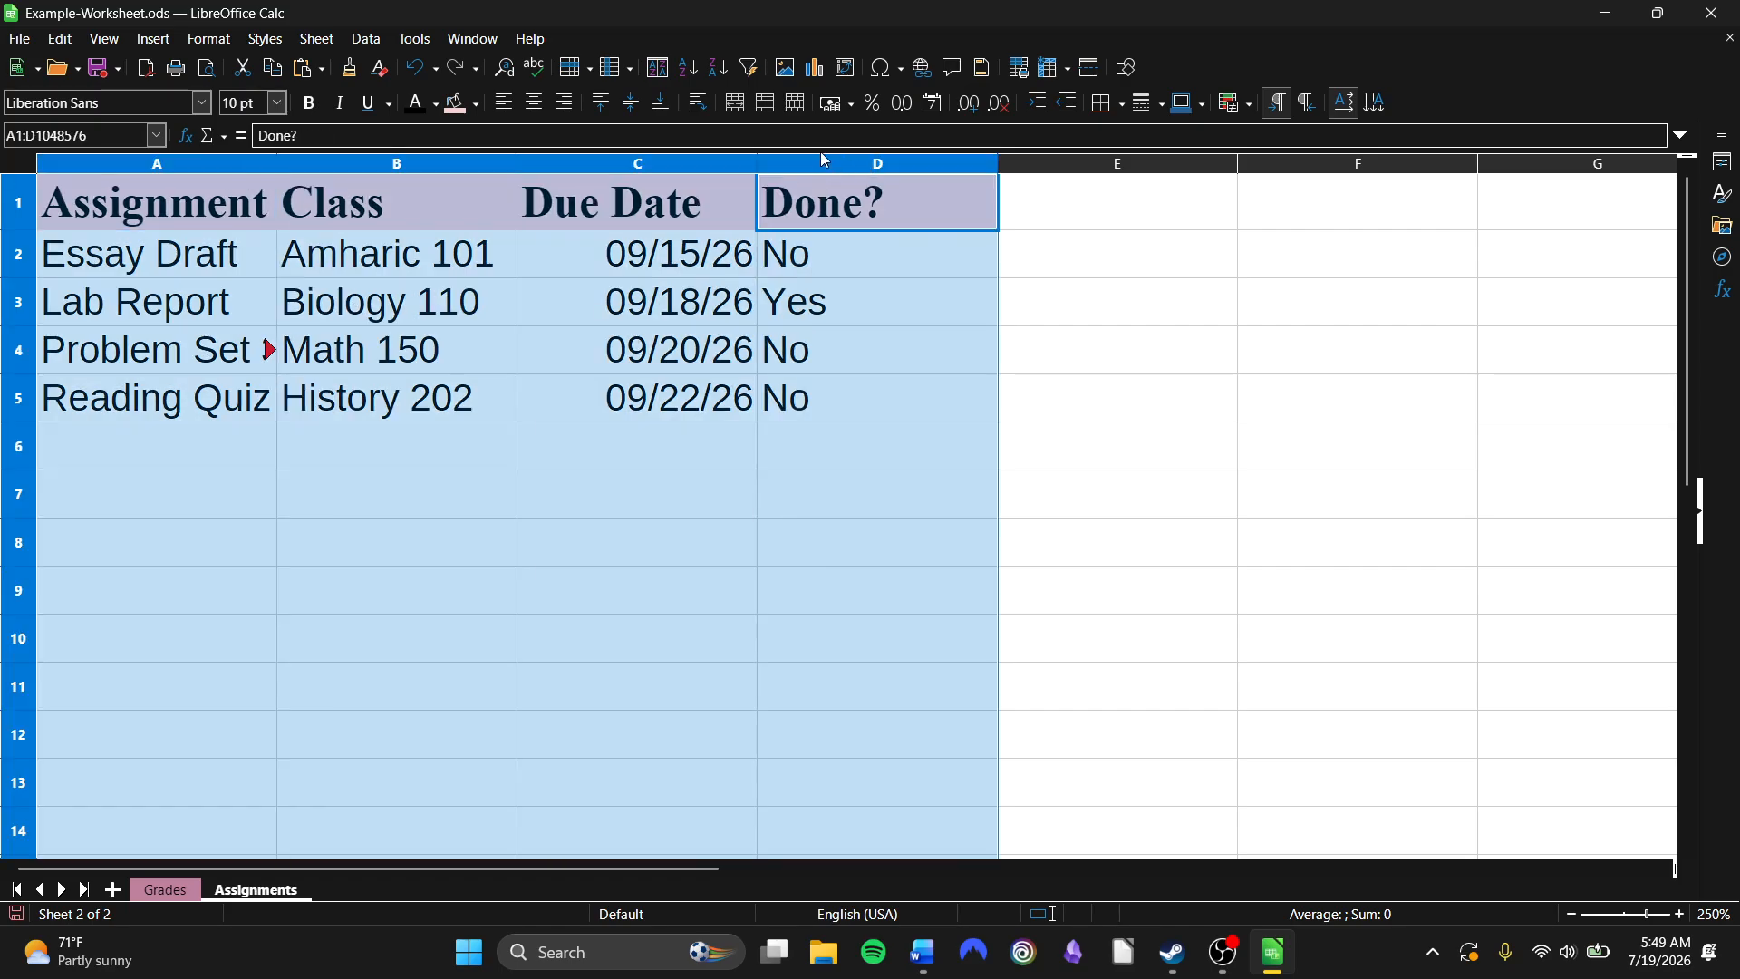
right_click(821, 169)
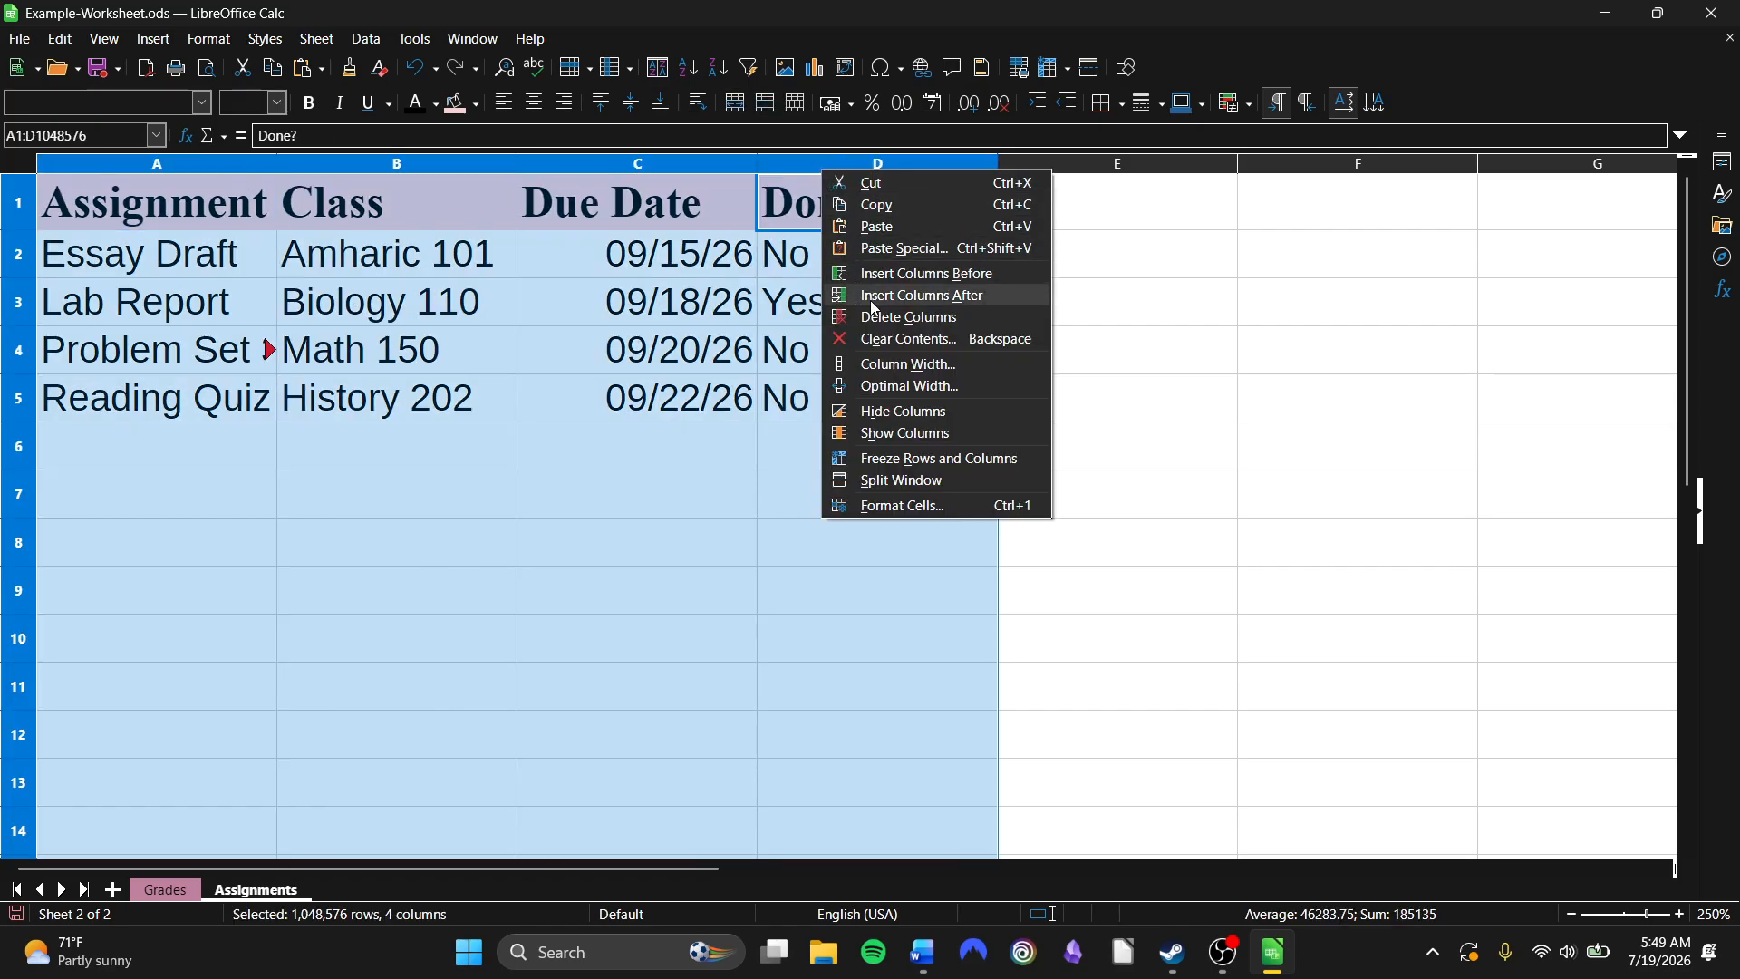
left_click(876, 385)
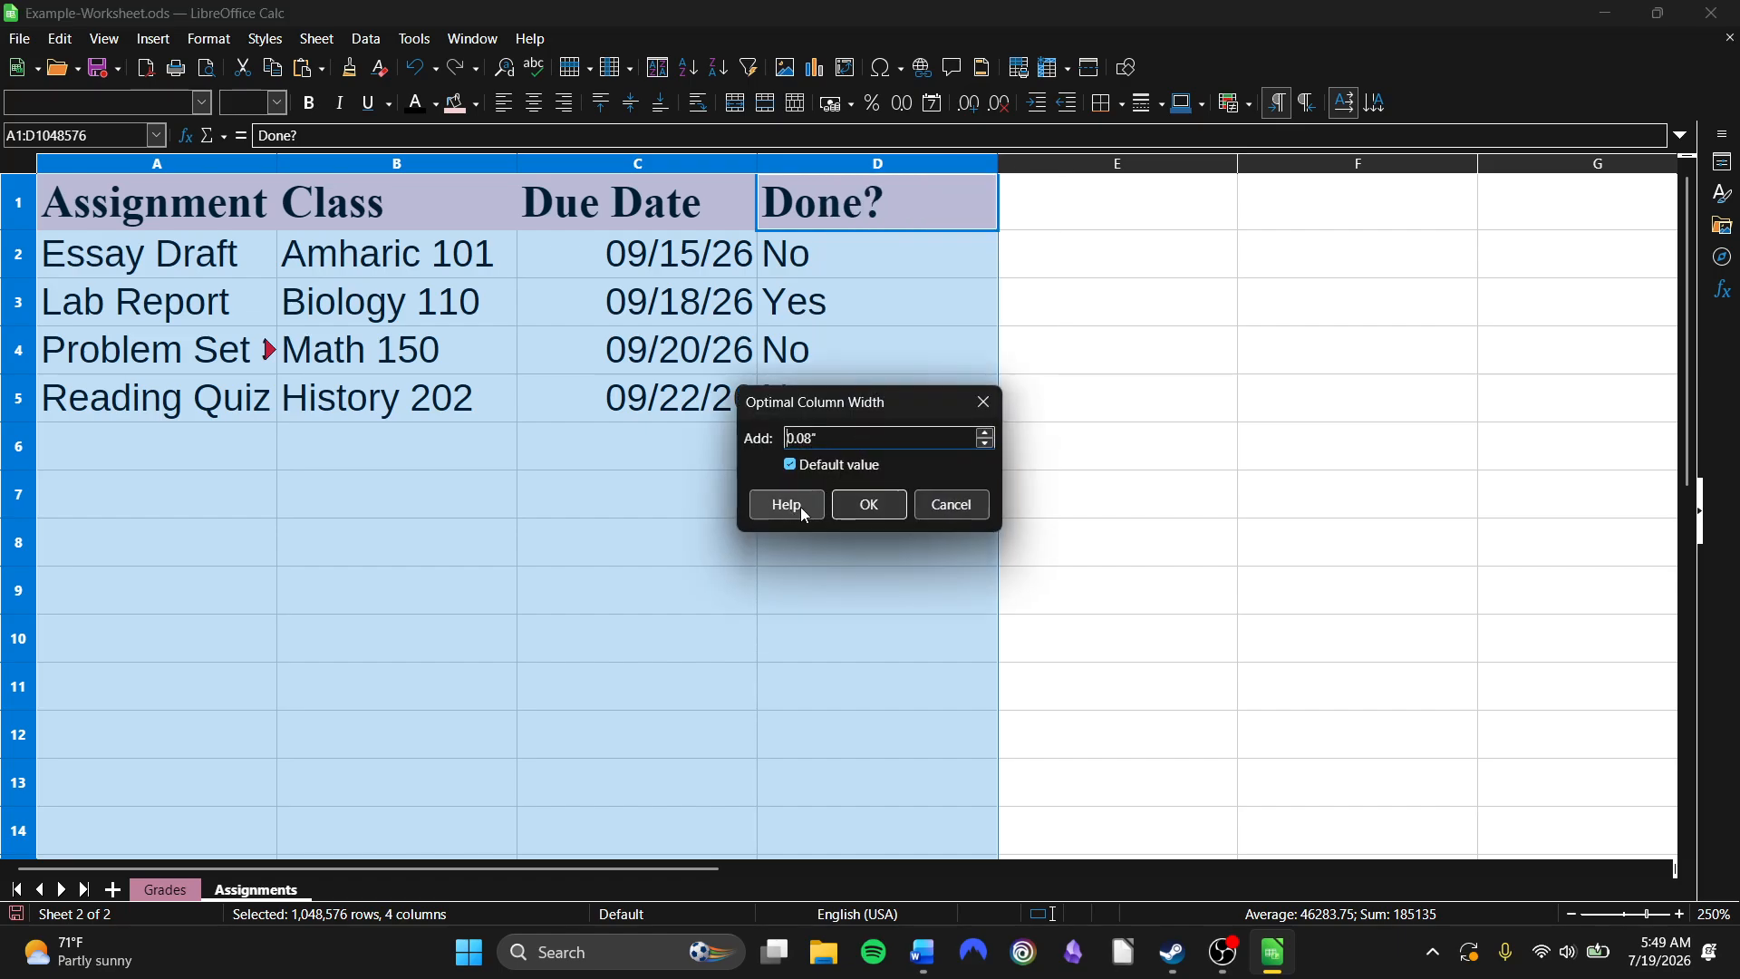
left_click(841, 508)
left_click(773, 515)
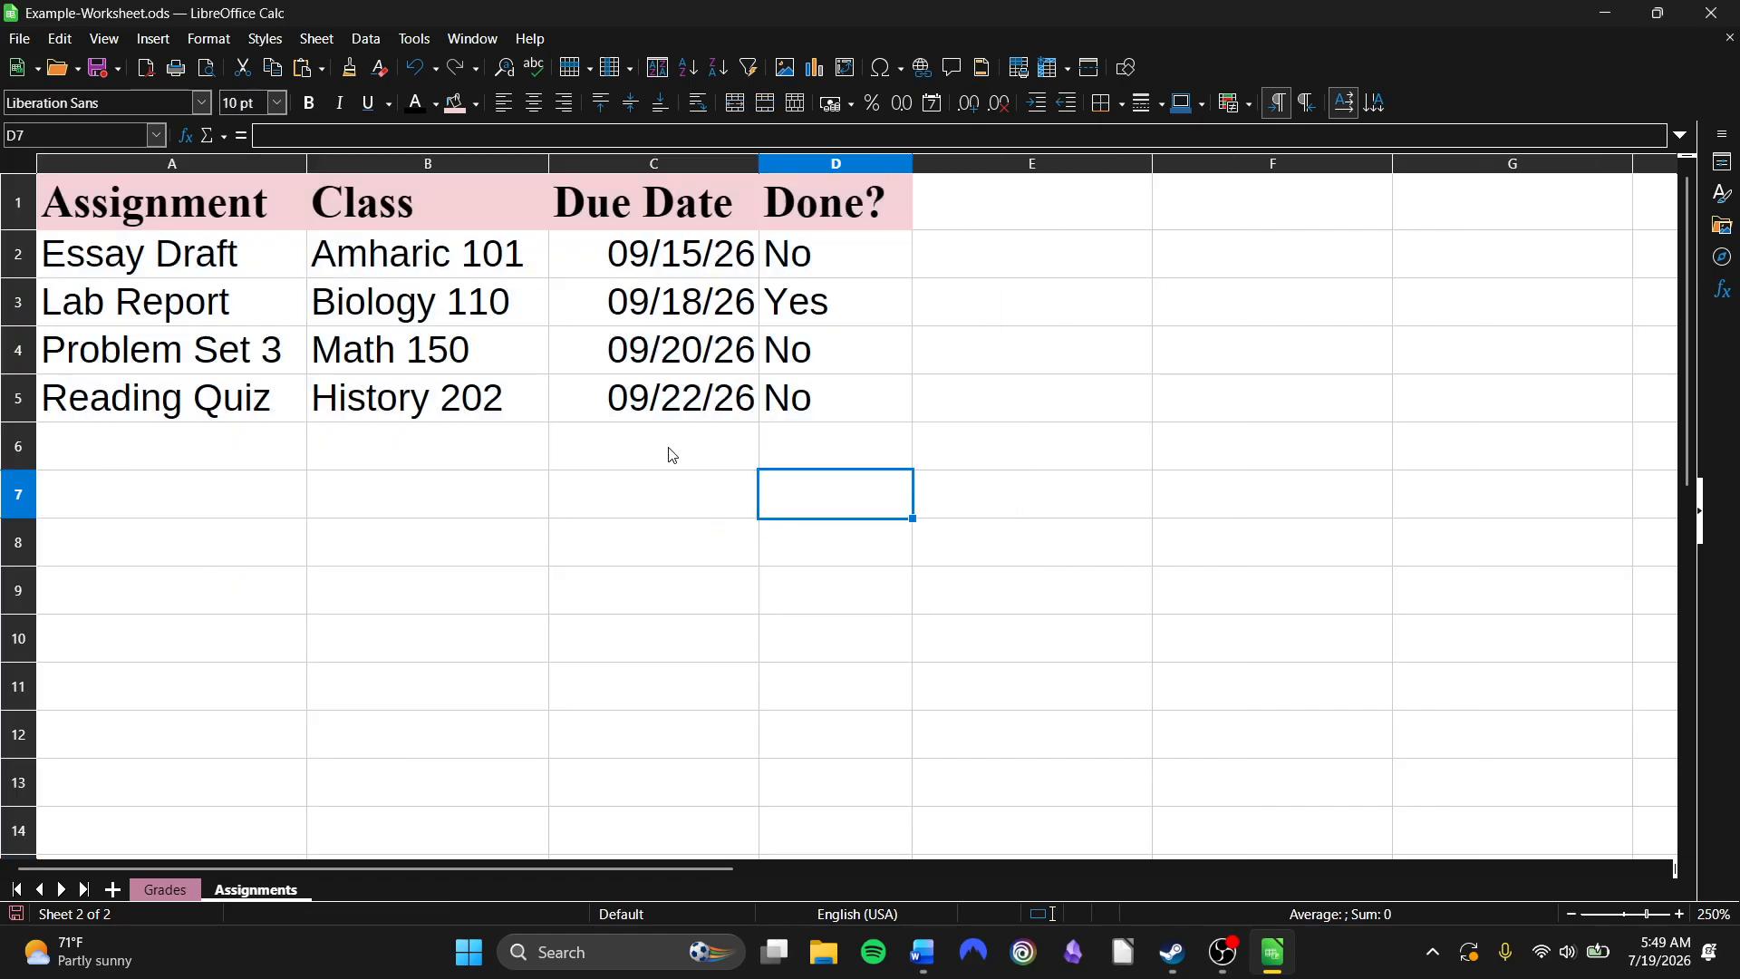
Sort the assignments table ascending by the Due Date column, extending the sort to the neighbouring columns.
left_click(702, 162)
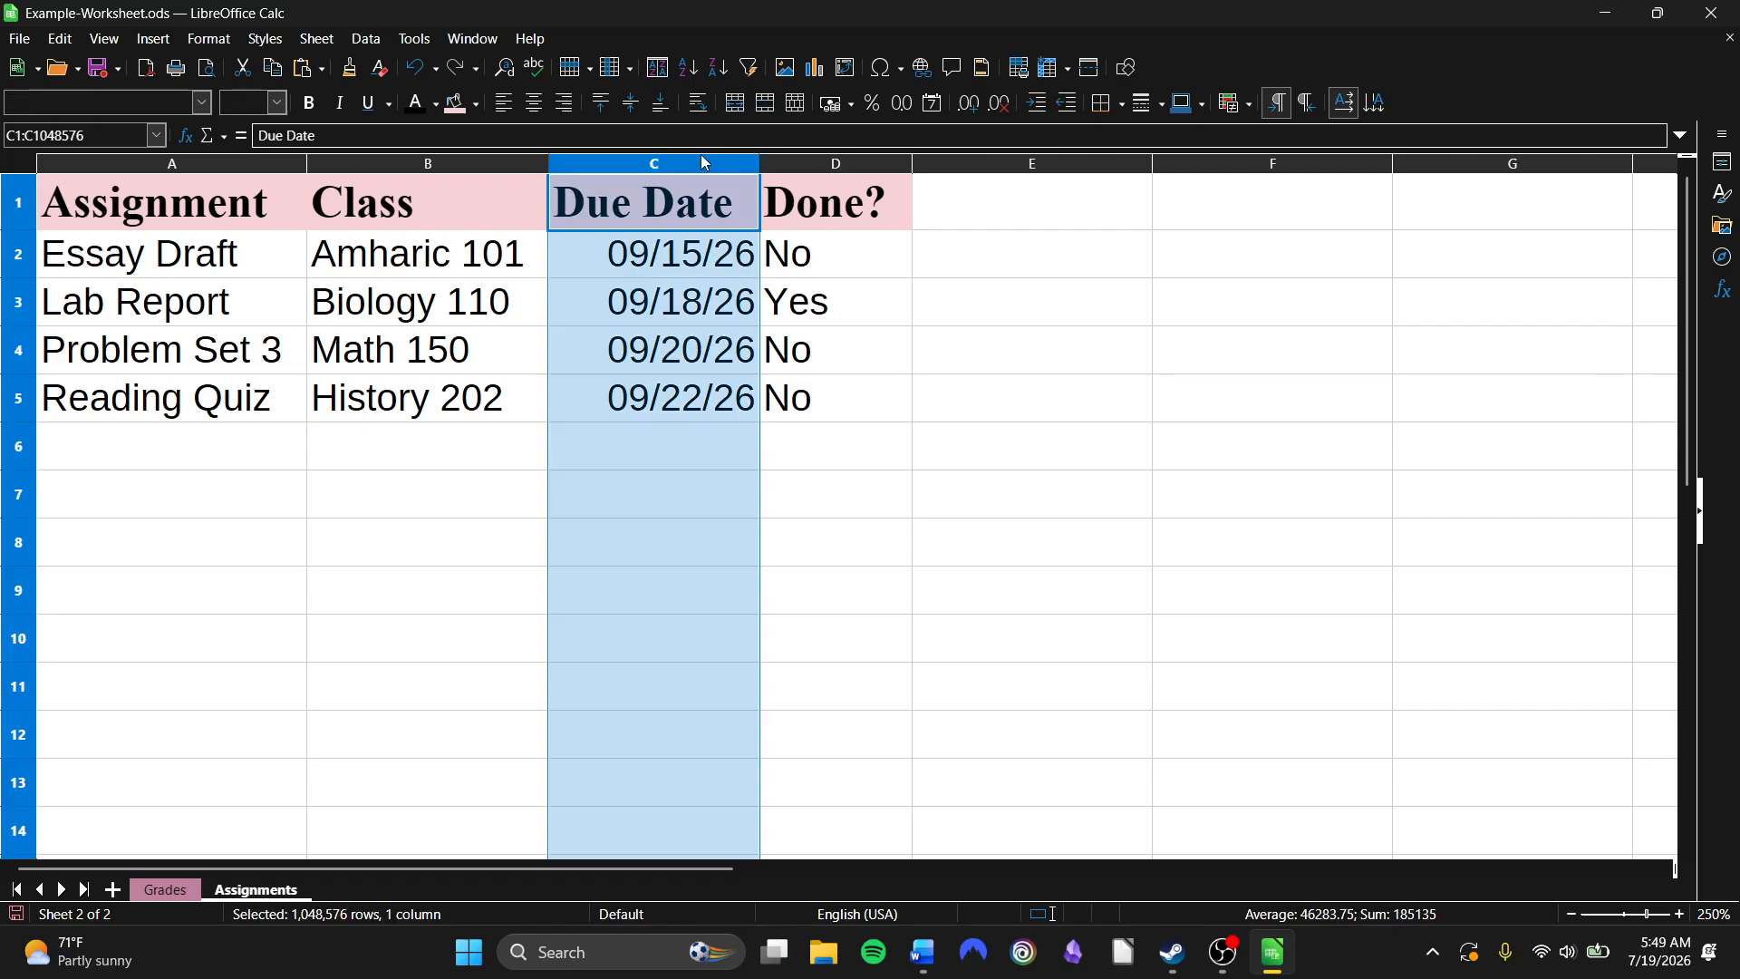
left_click(689, 67)
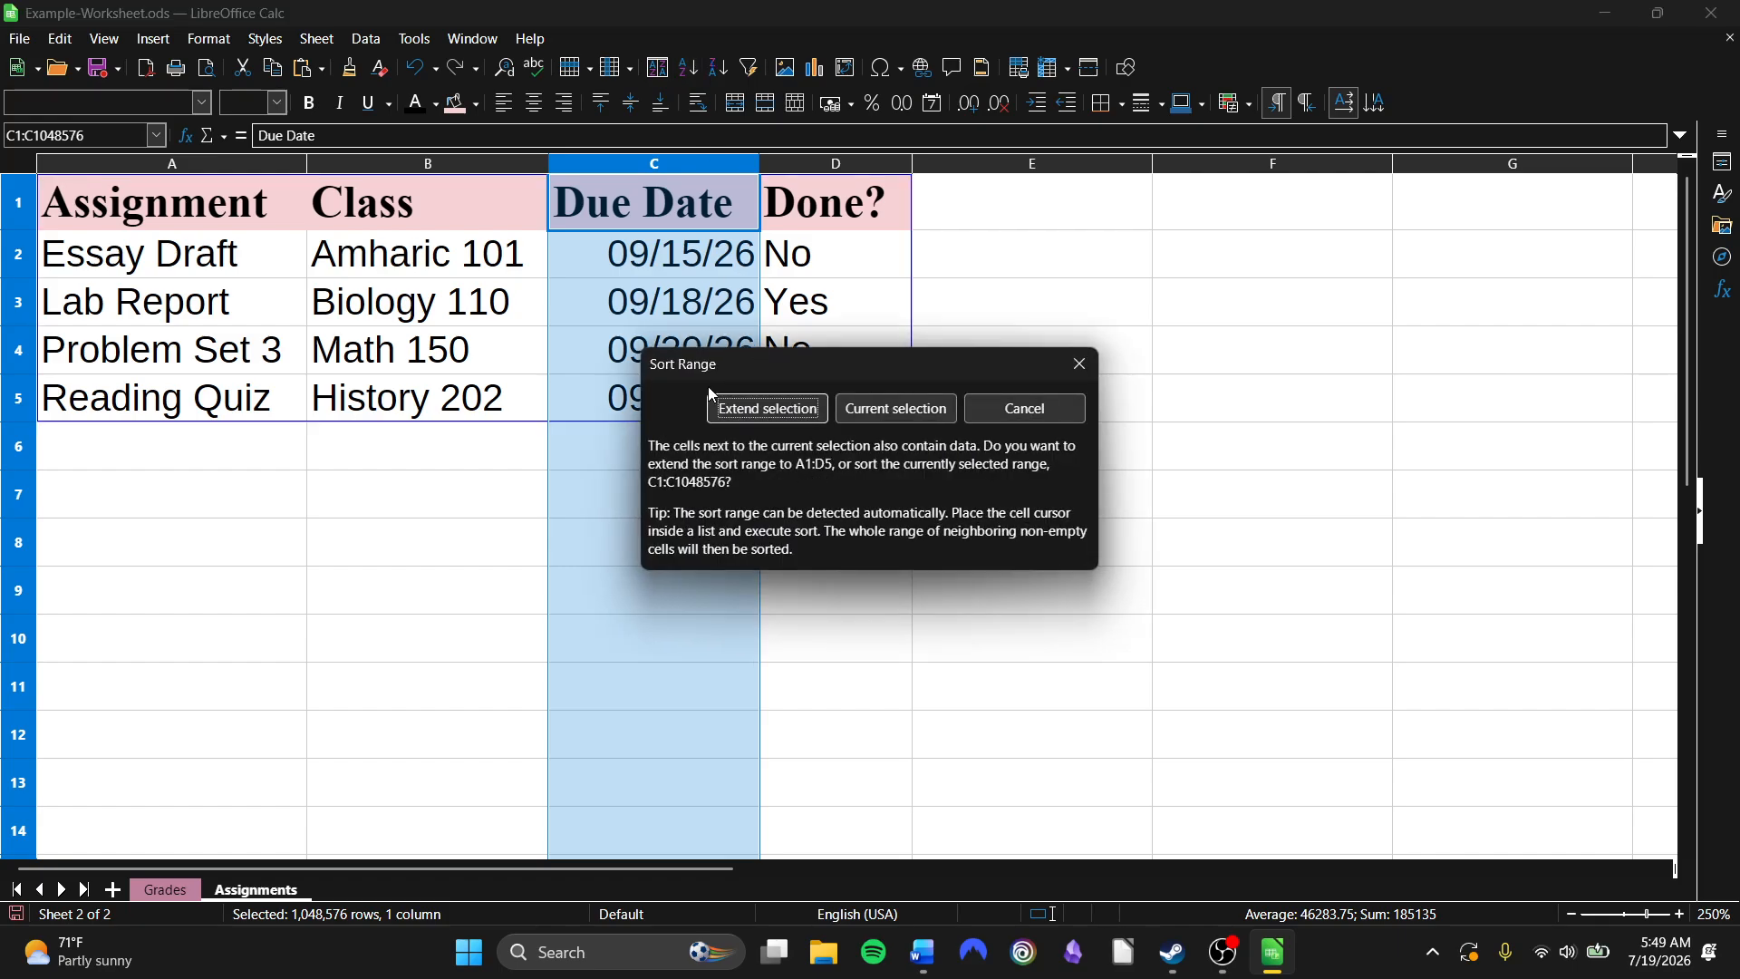
left_click(748, 406)
left_click(748, 404)
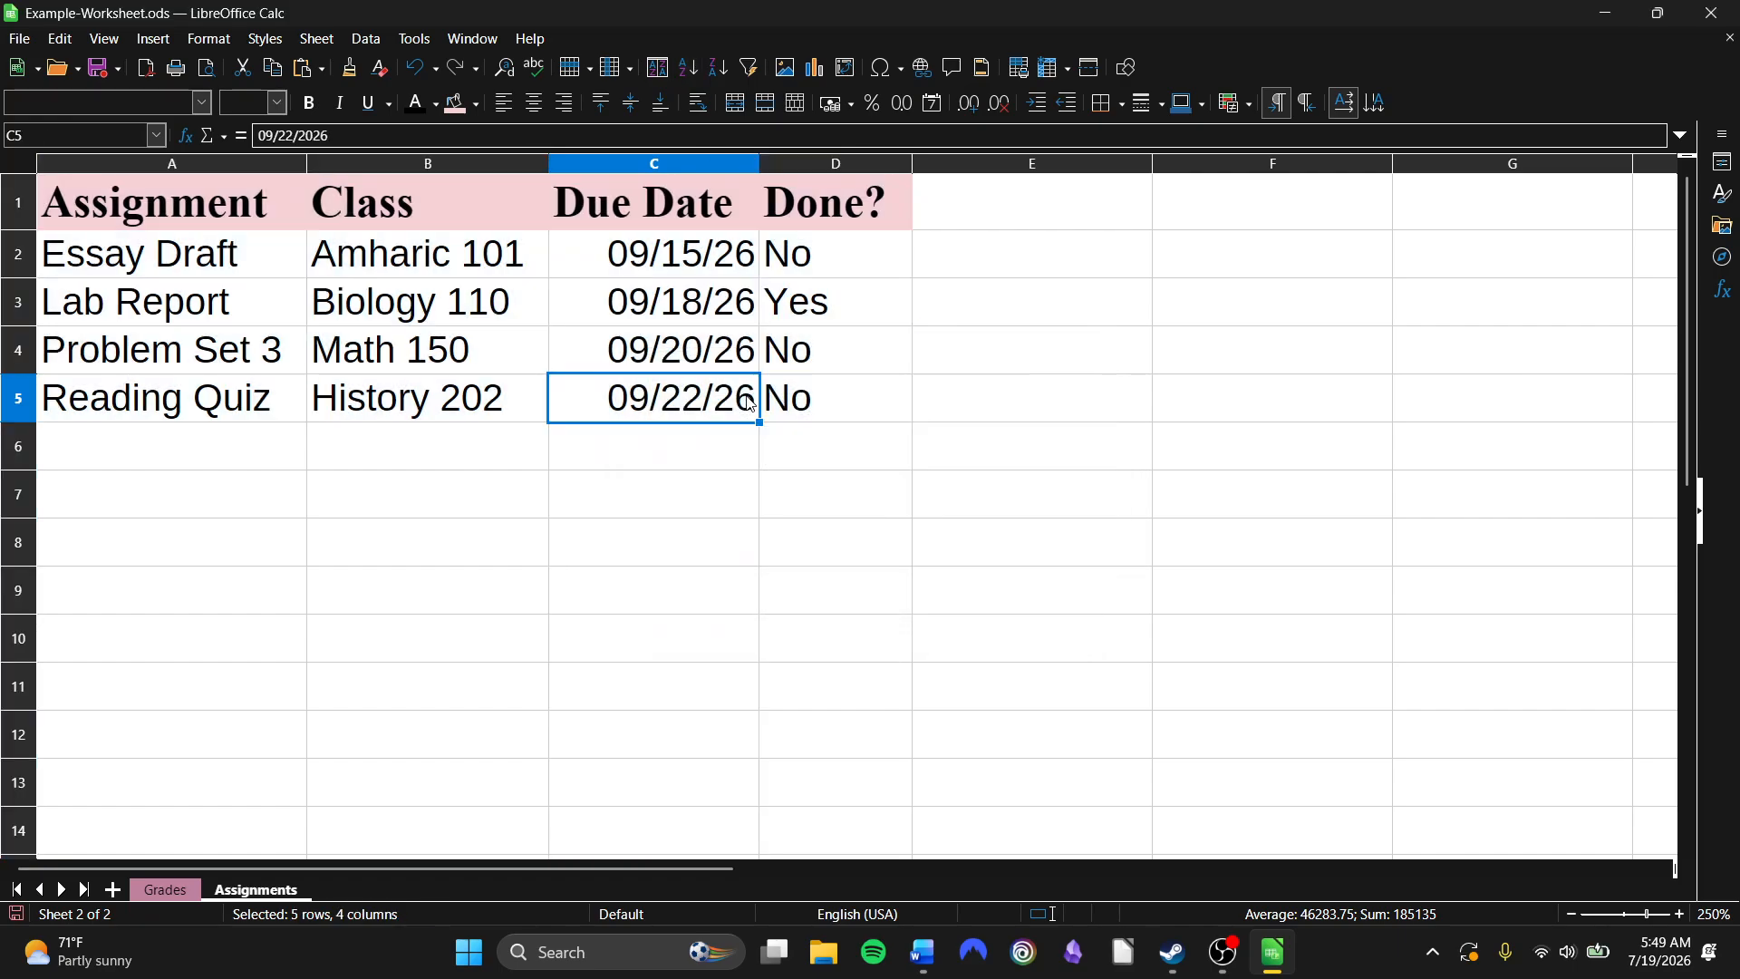
left_click(686, 298)
left_click(704, 414)
left_click(680, 265)
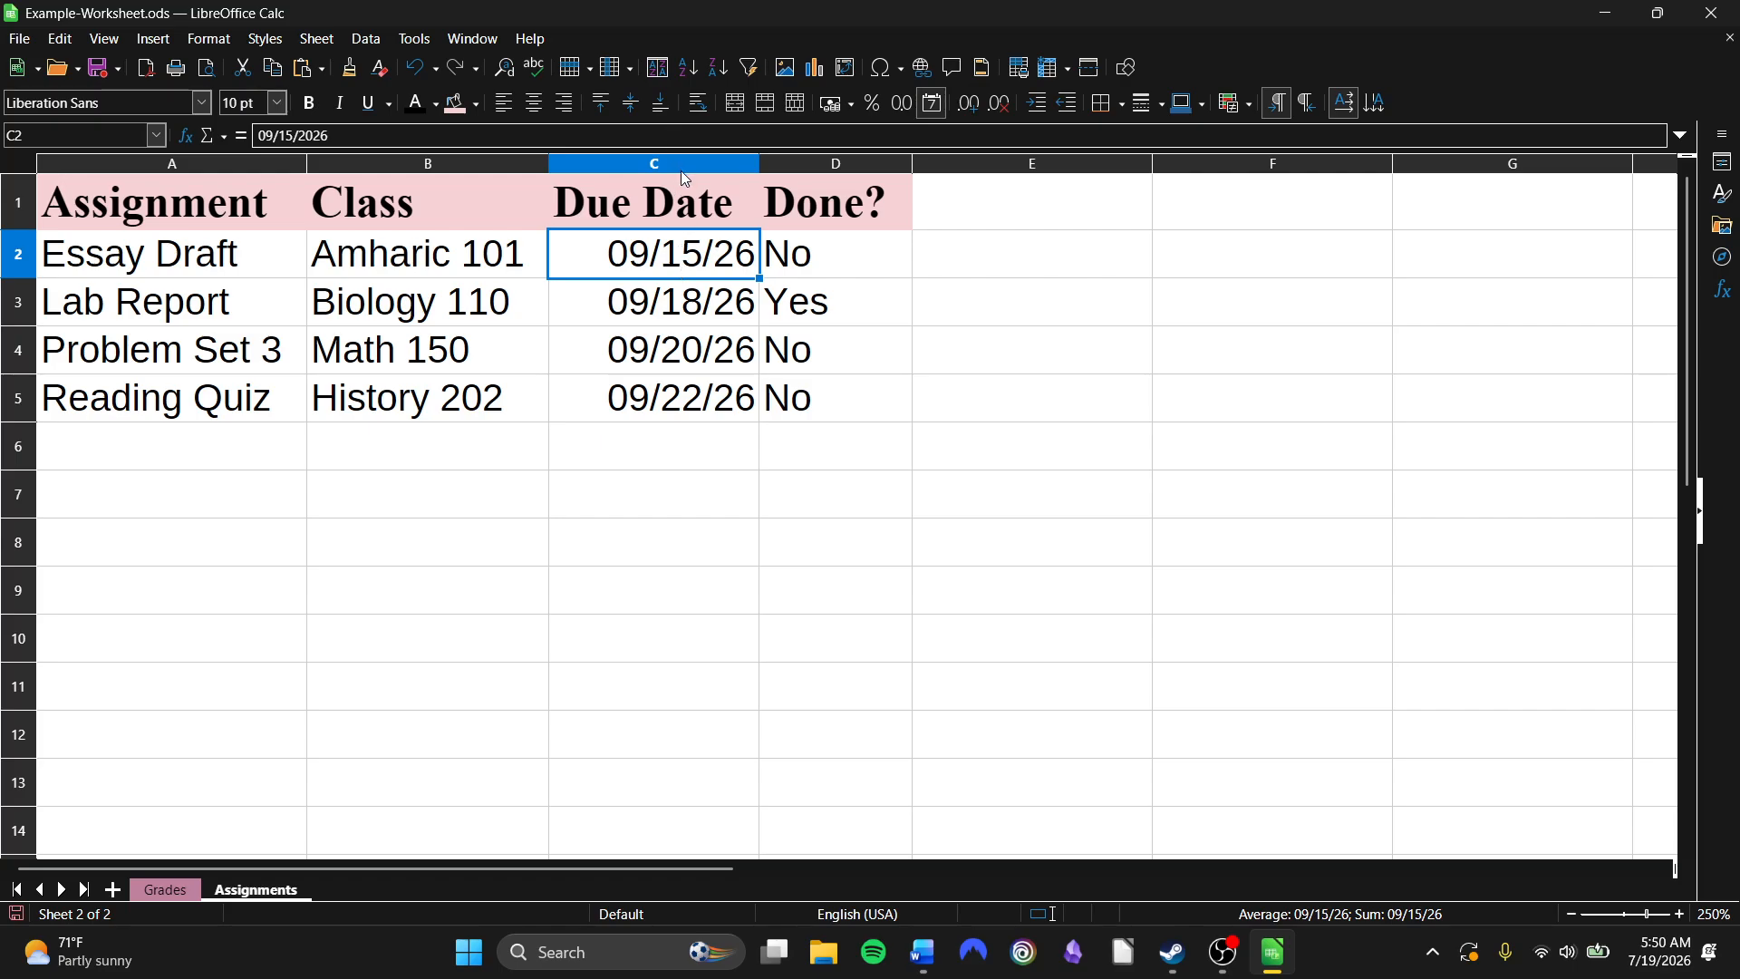
Sort the assignments table descending by the Due Date column, extending the sort to the neighbouring columns.
left_click(682, 170)
left_click(689, 68)
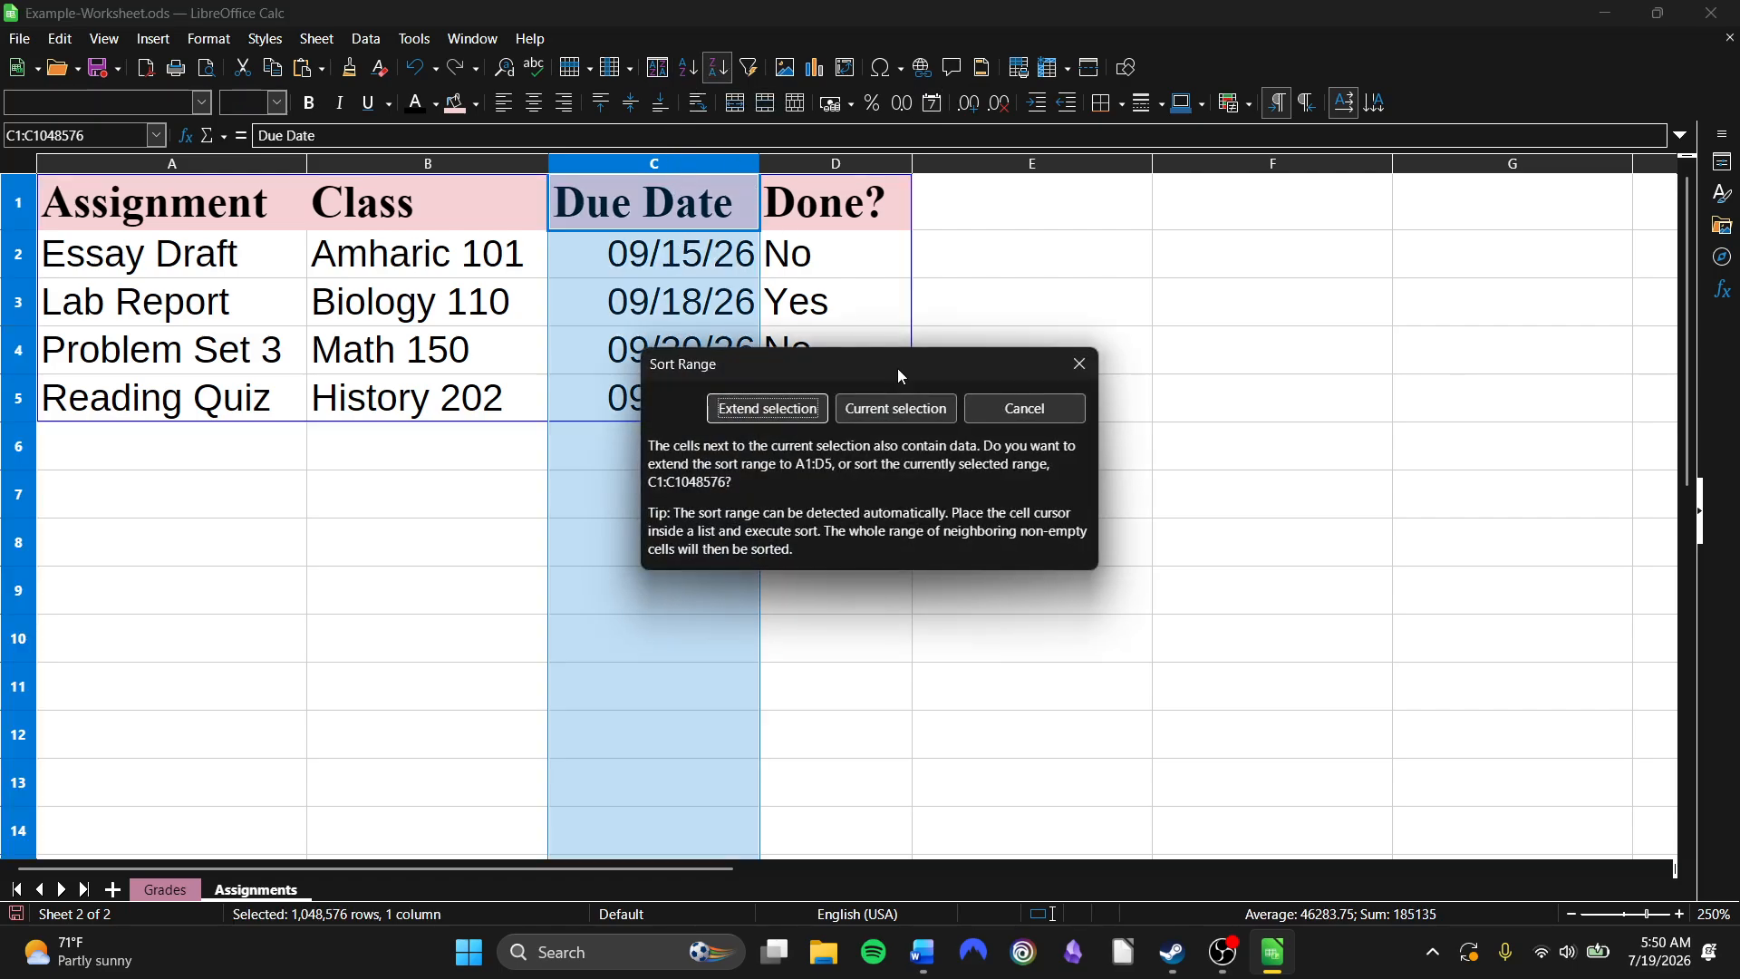
left_click(776, 416)
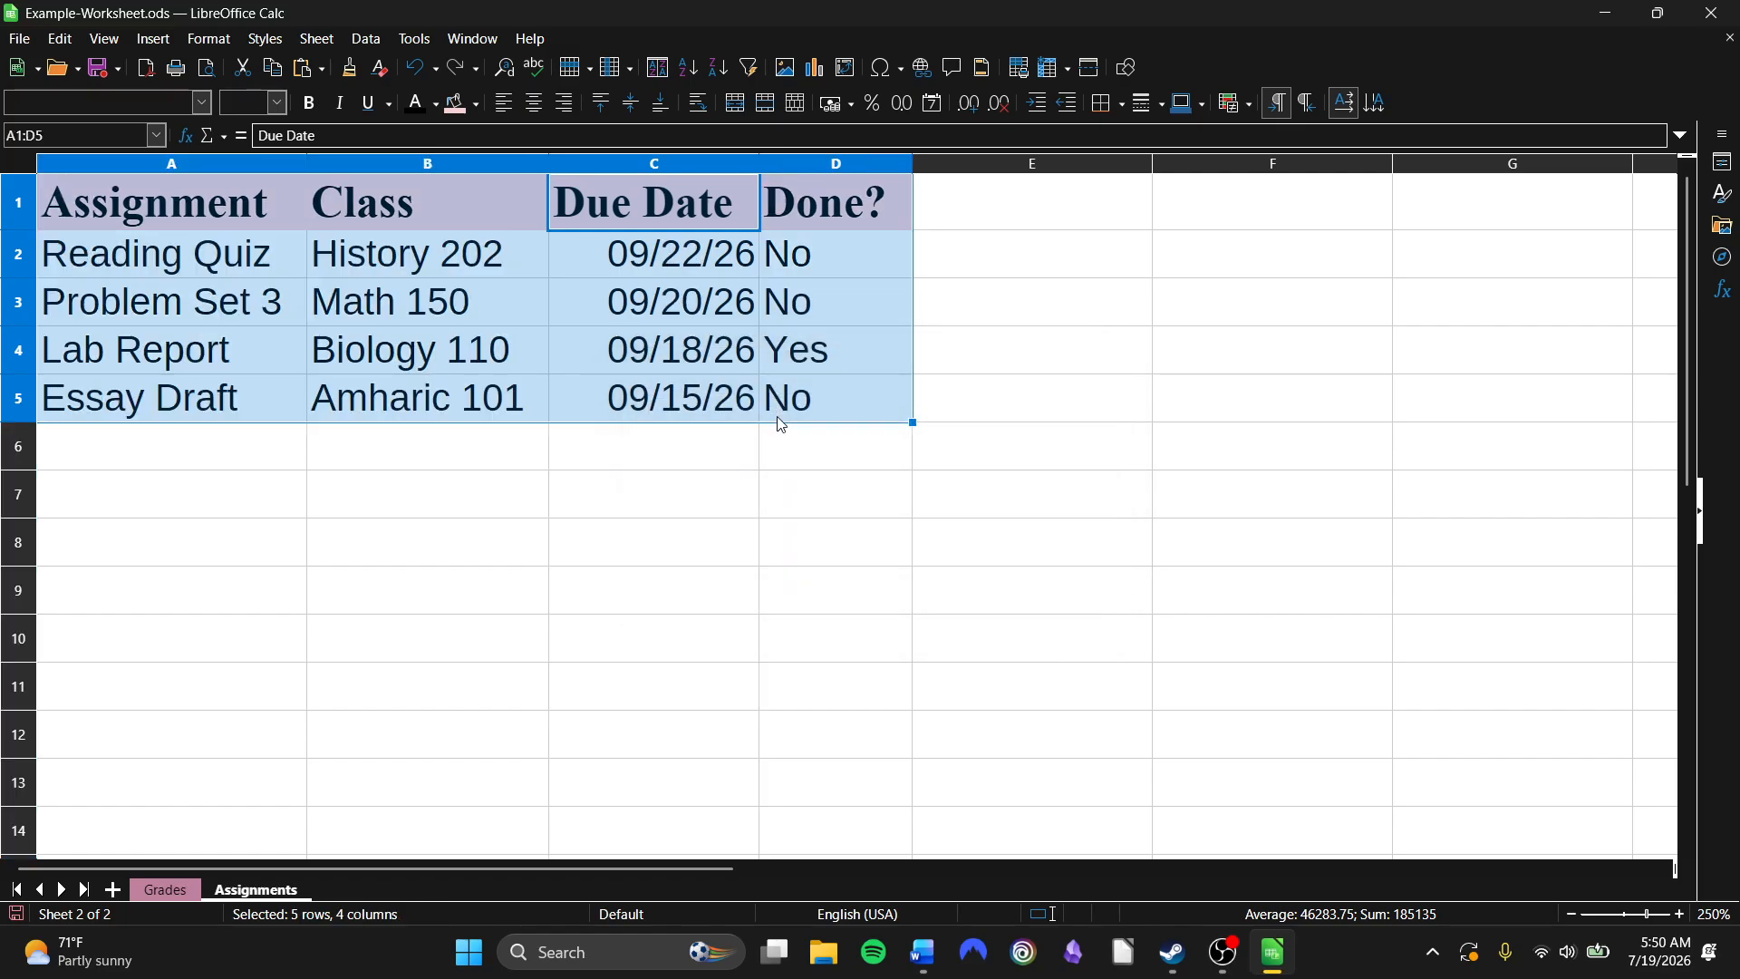
left_click(775, 416)
left_click(568, 412)
left_click_drag(128, 264, 820, 263)
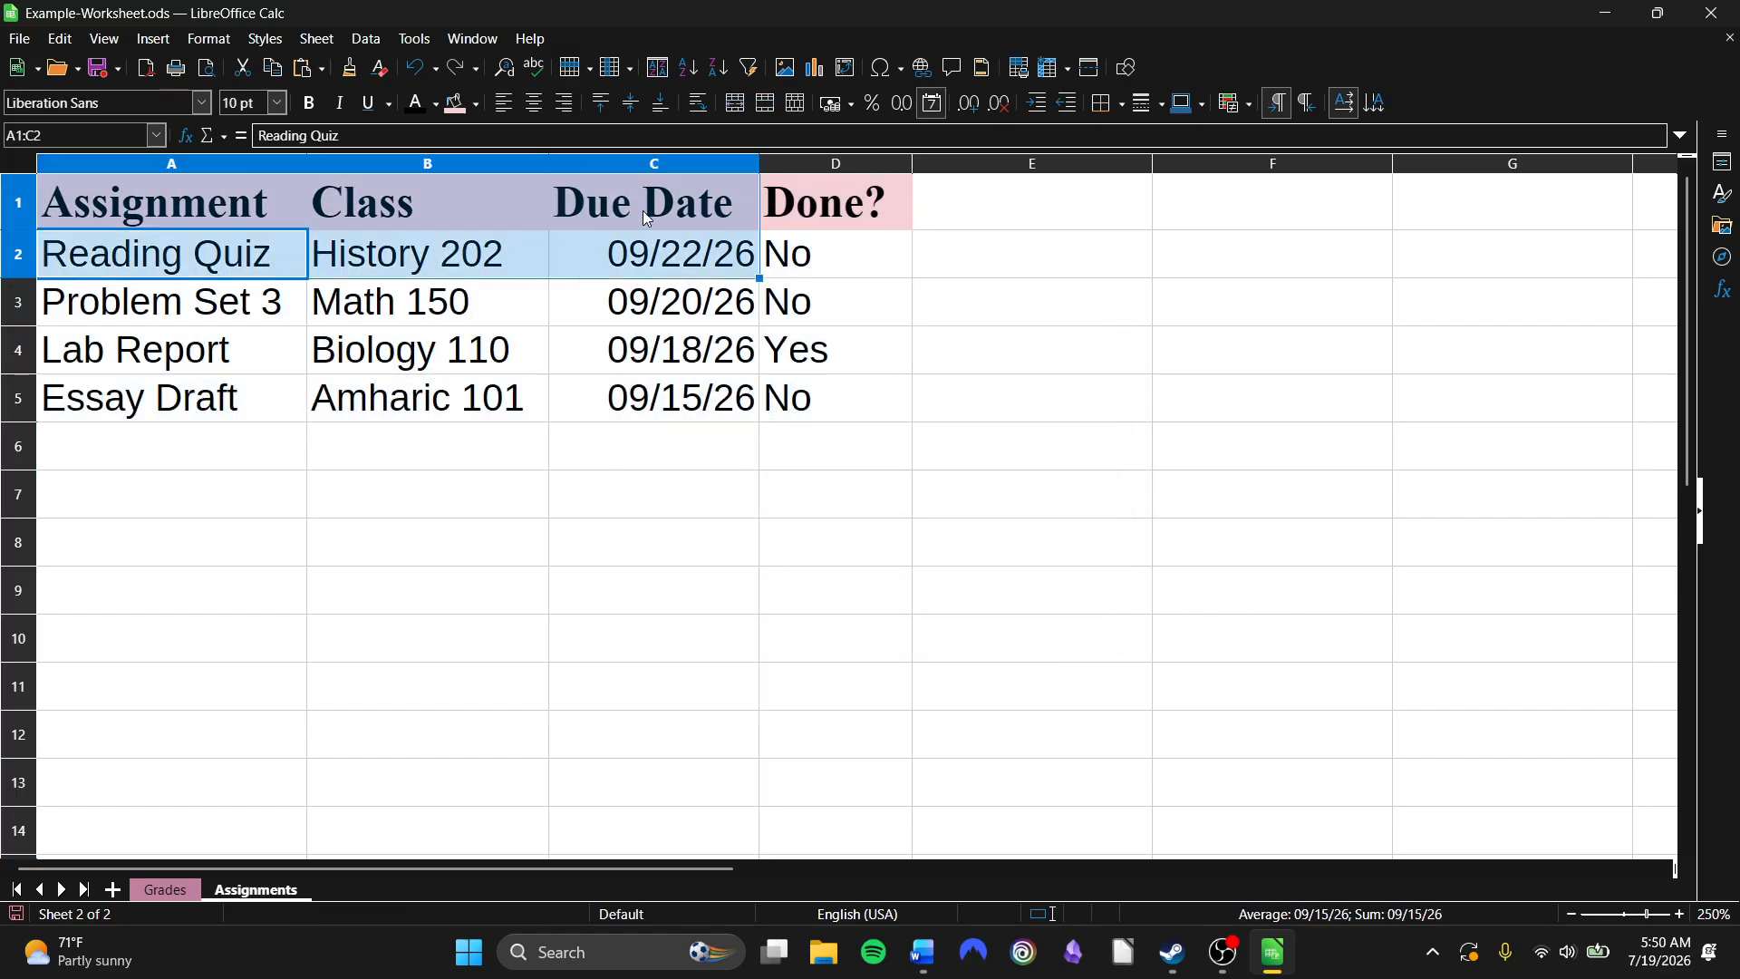
left_click(868, 392)
left_click_drag(687, 257, 721, 395)
left_click(681, 310)
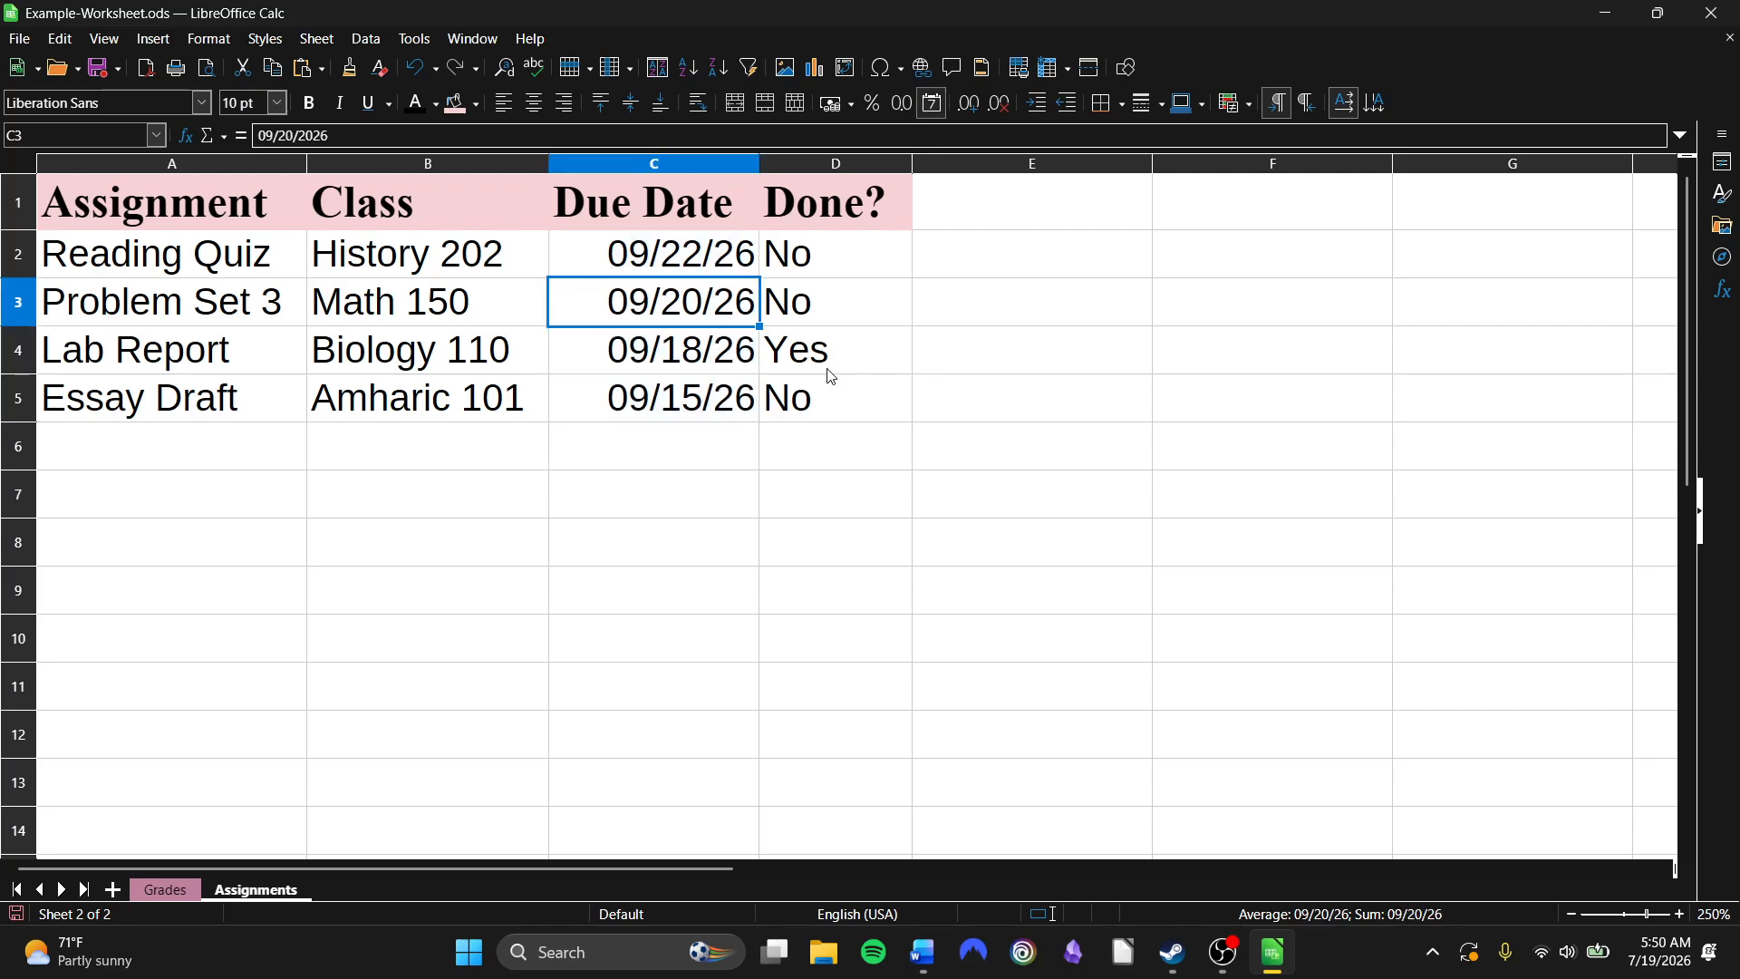